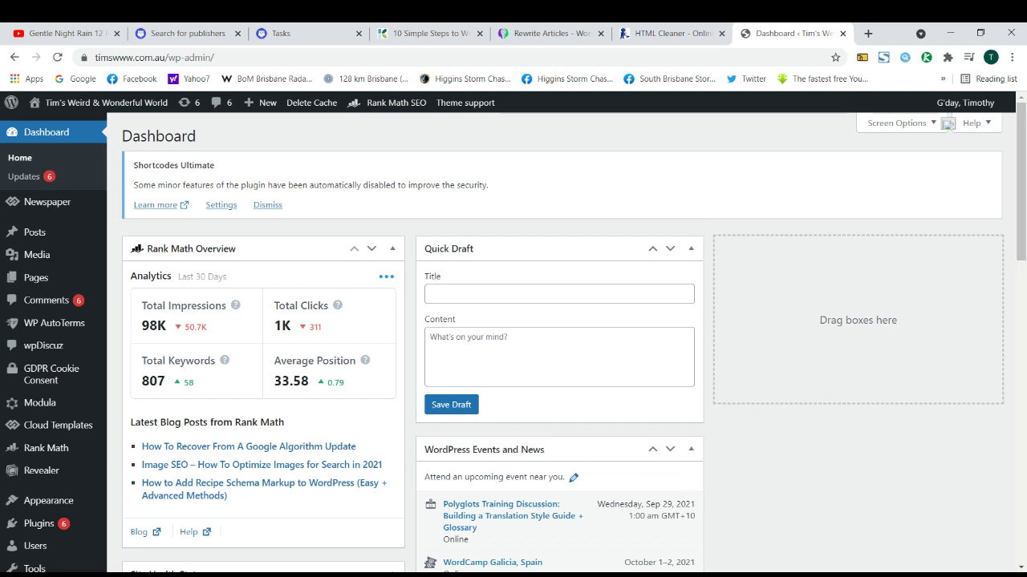
left_click(779, 575)
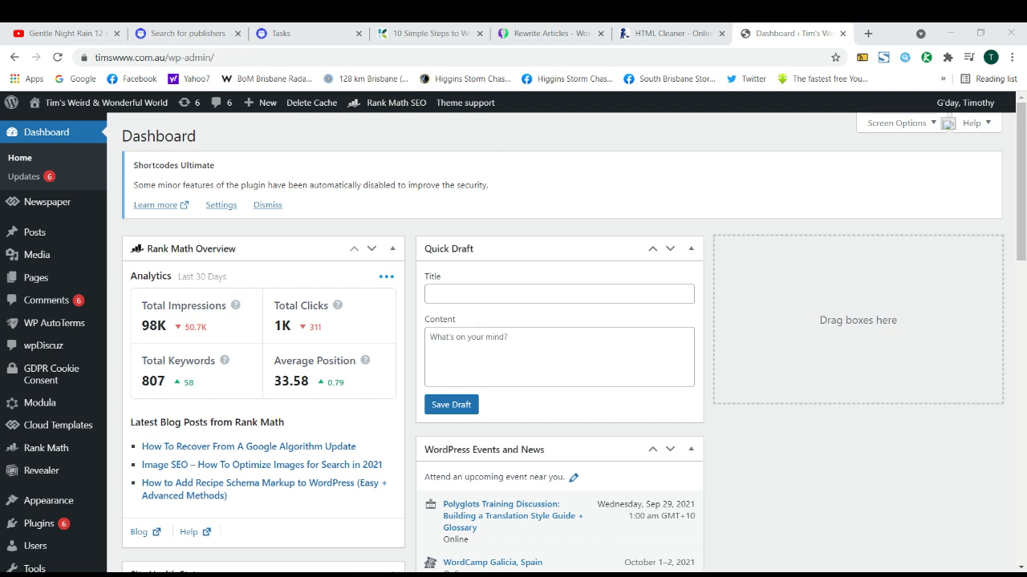
left_click(367, 575)
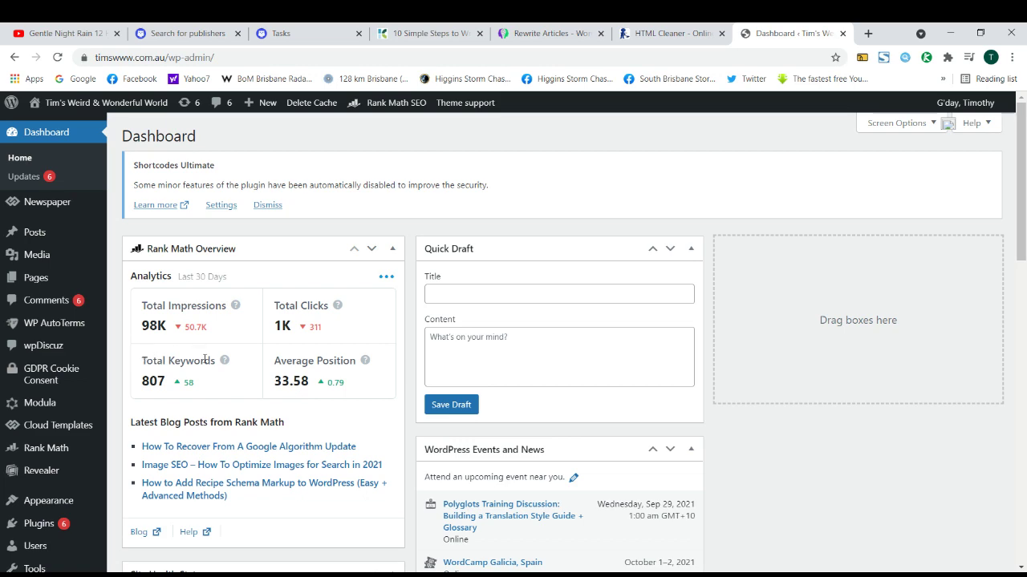
scroll(205, 360, "down", 1)
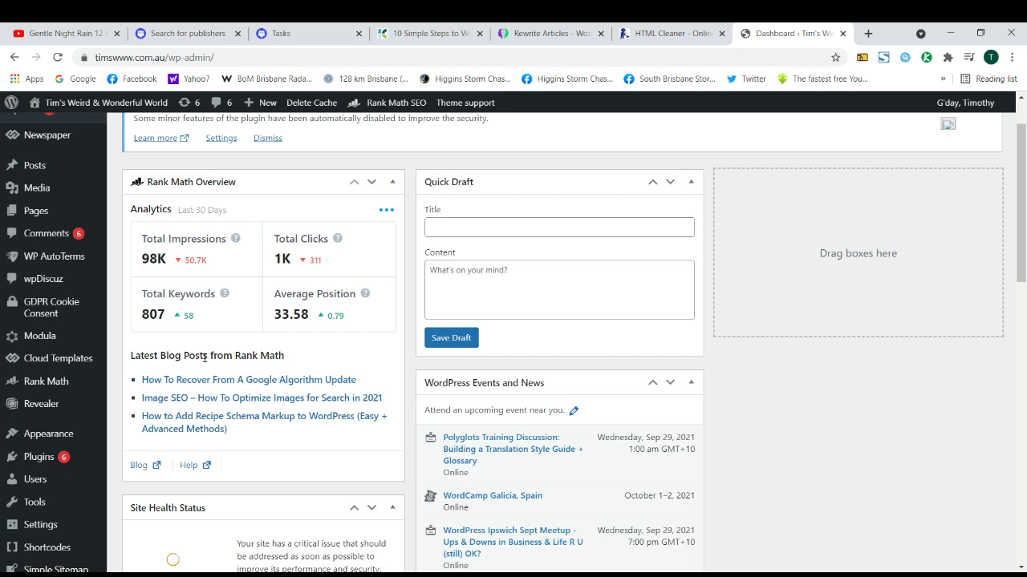
scroll(205, 358, "up", 1)
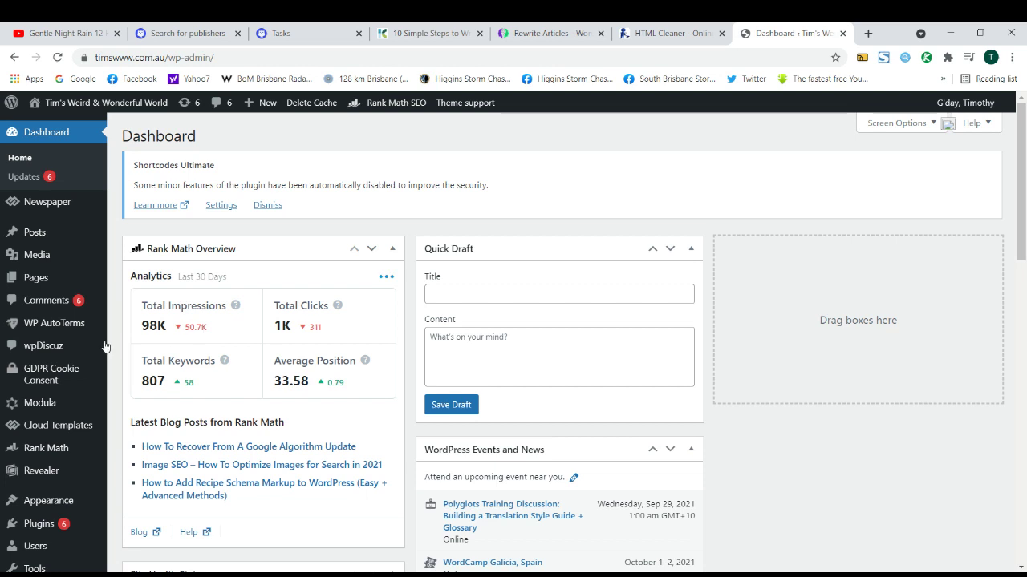
Look through the admin menu's sections and submenus, including Pages, Posts, Plugins and Appearance, from the dashboard.
mouse_move(49, 289)
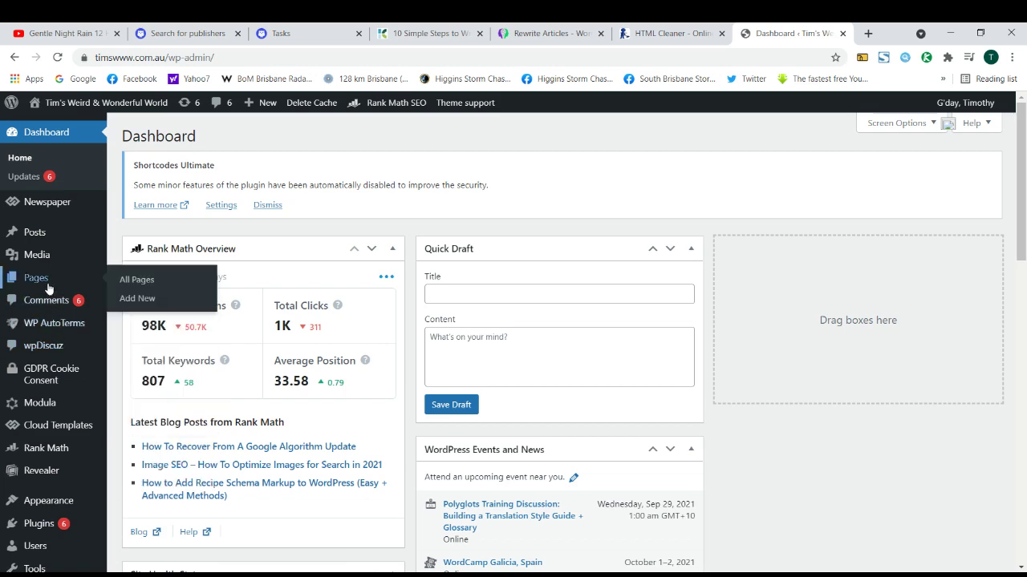
scroll(41, 361, "down", 2)
scroll(44, 362, "down", 5)
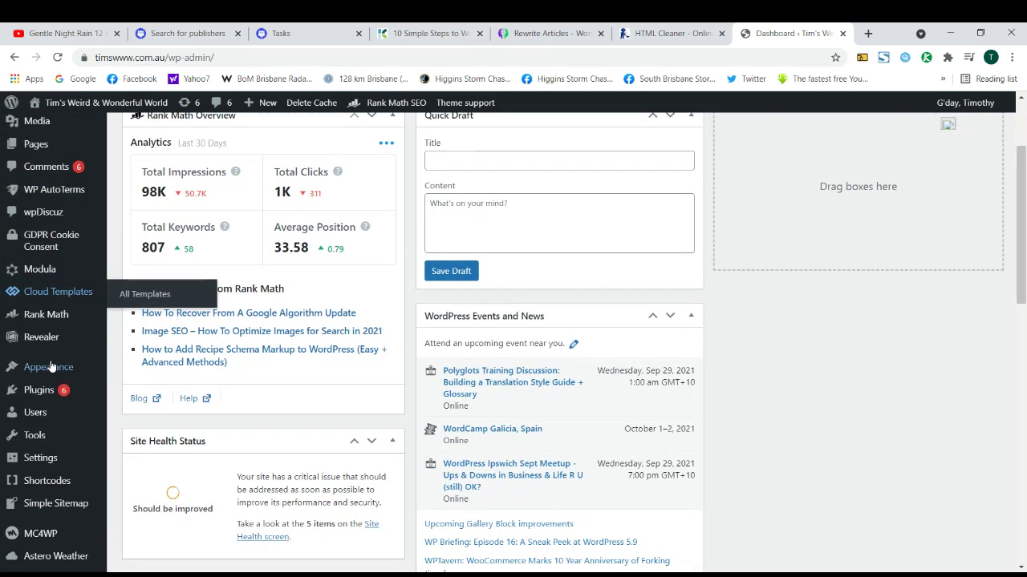
scroll(52, 363, "up", 3)
scroll(58, 361, "up", 3)
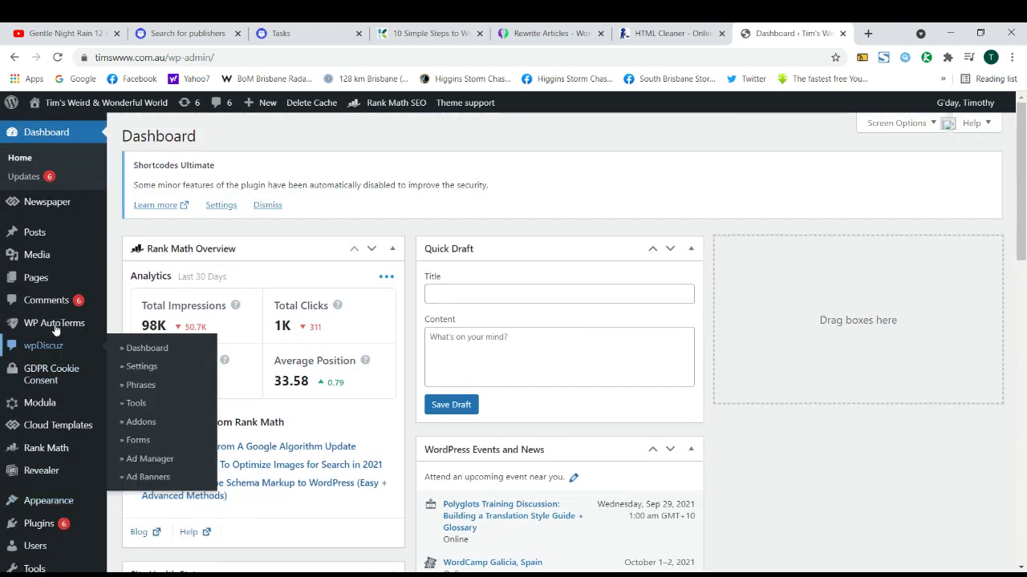
mouse_move(55, 329)
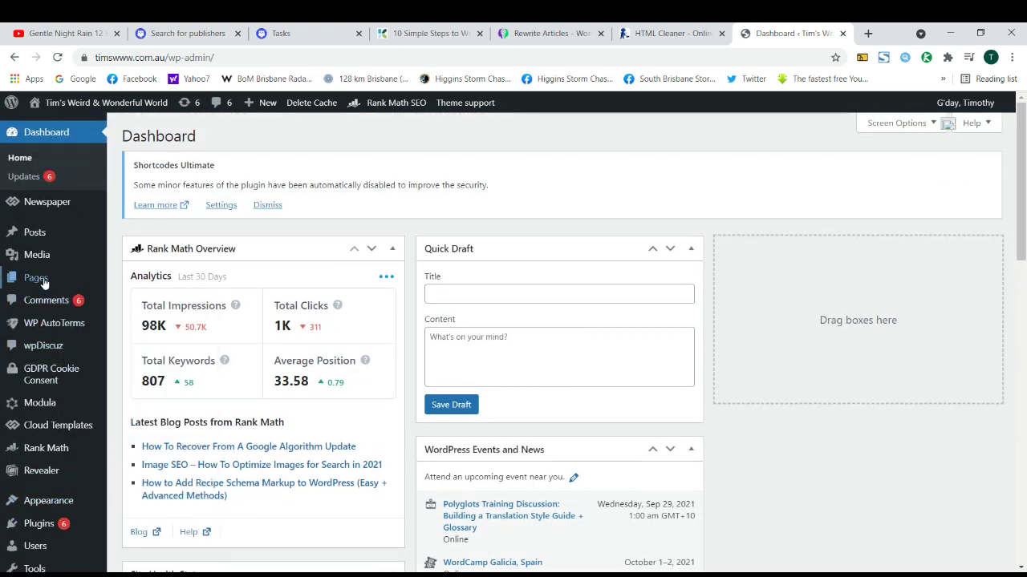
mouse_move(40, 237)
scroll(56, 337, "down", 3)
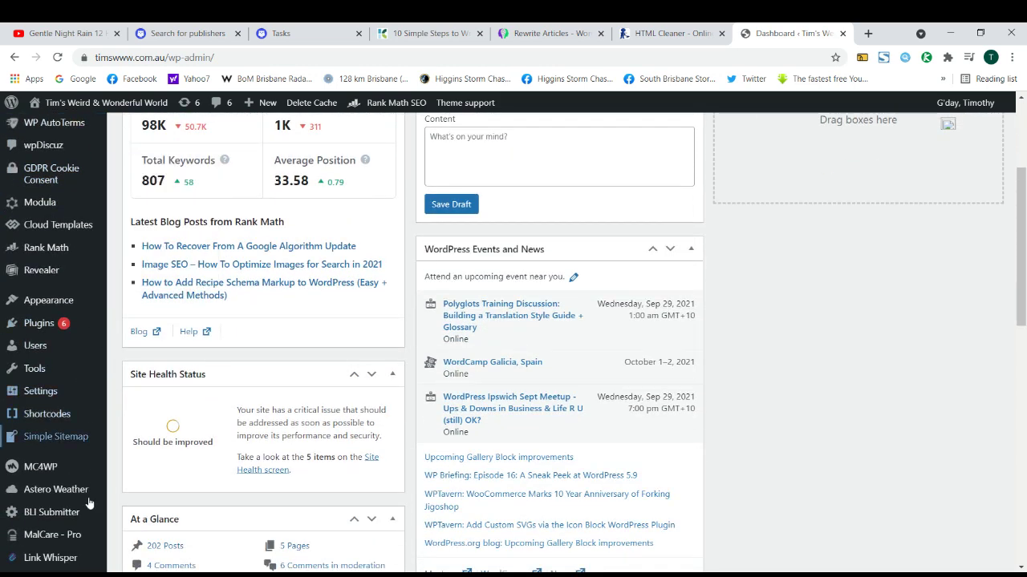
scroll(48, 489, "down", 2)
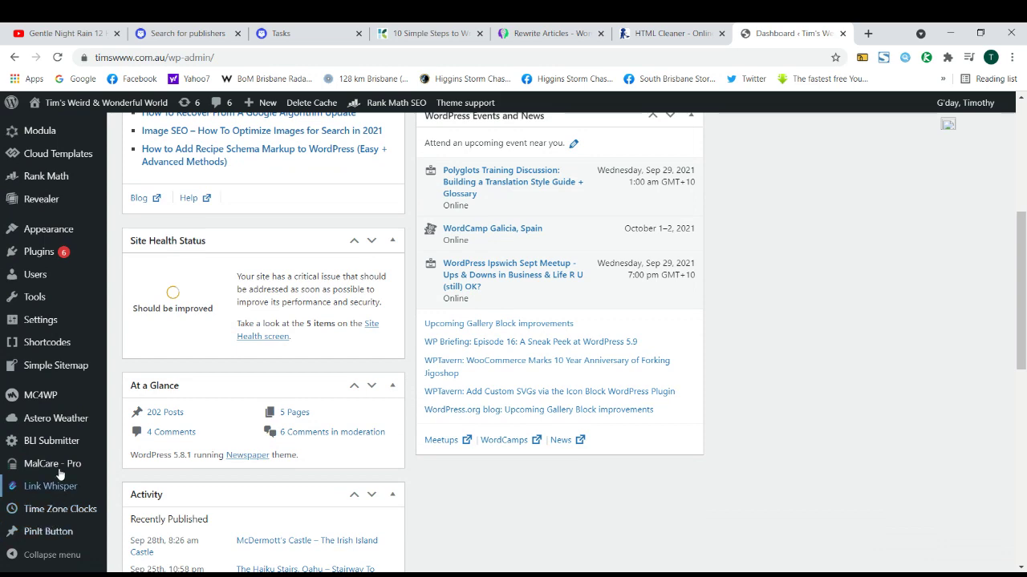
scroll(59, 475, "up", 2)
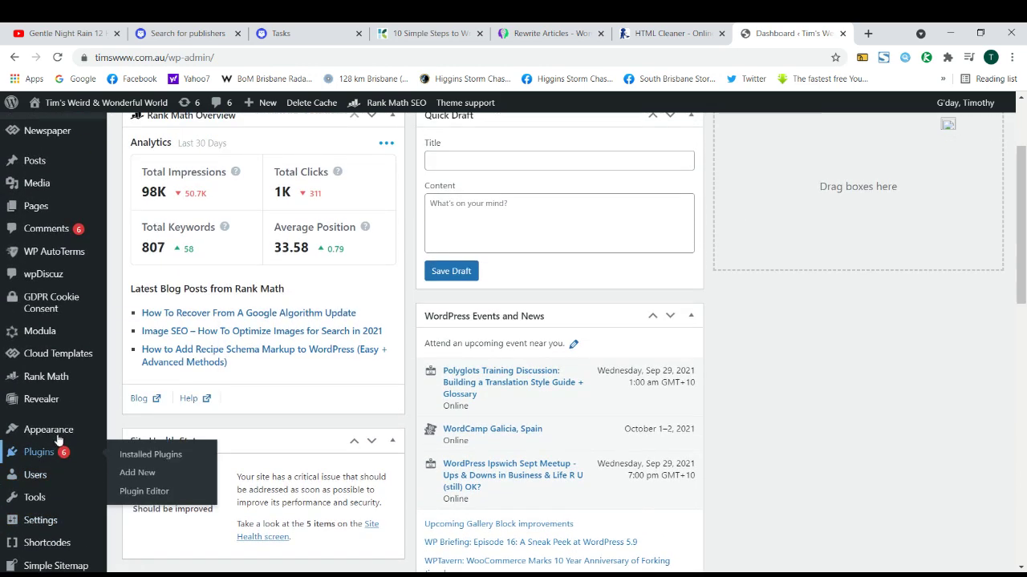
mouse_move(57, 437)
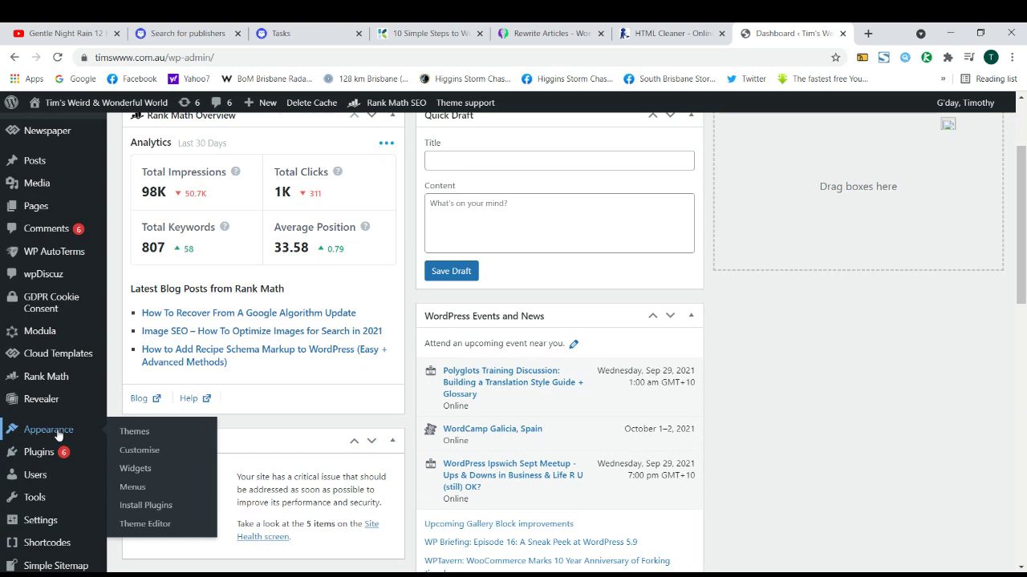
scroll(57, 433, "up", 3)
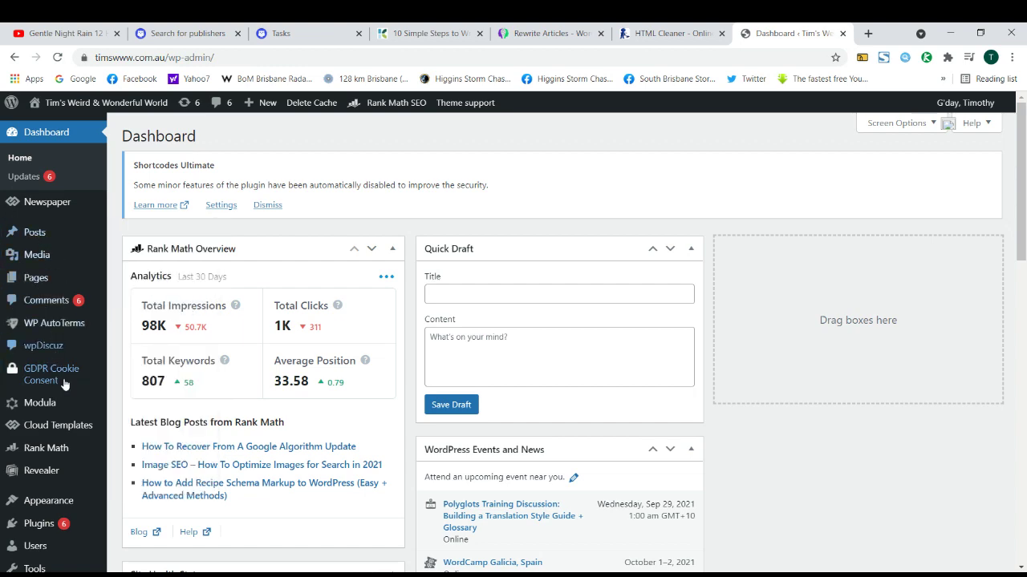
Go to the site's plugin installation page and search the available plugins for "rank math".
scroll(65, 385, "down", 2)
left_click(43, 390)
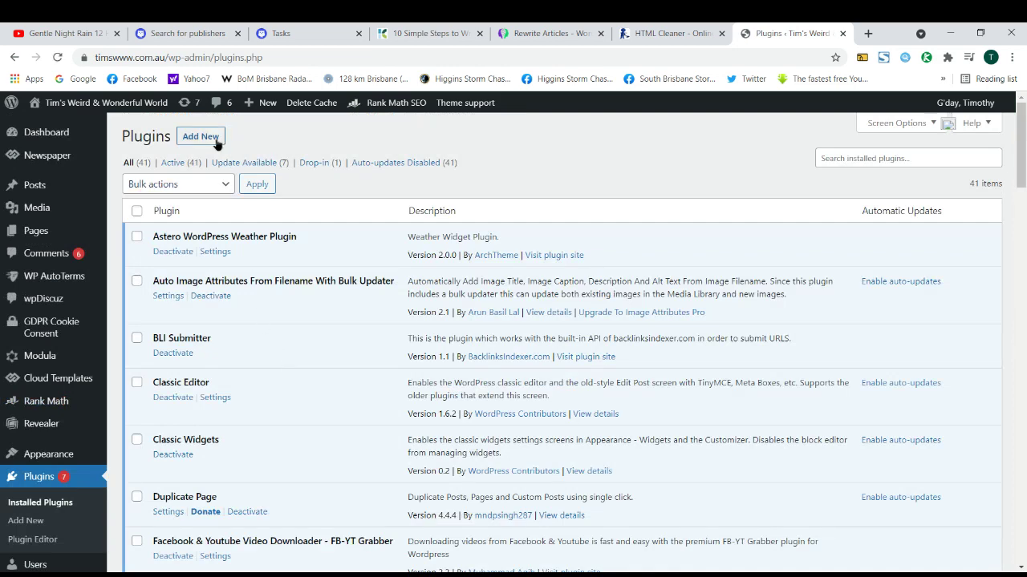
left_click(215, 141)
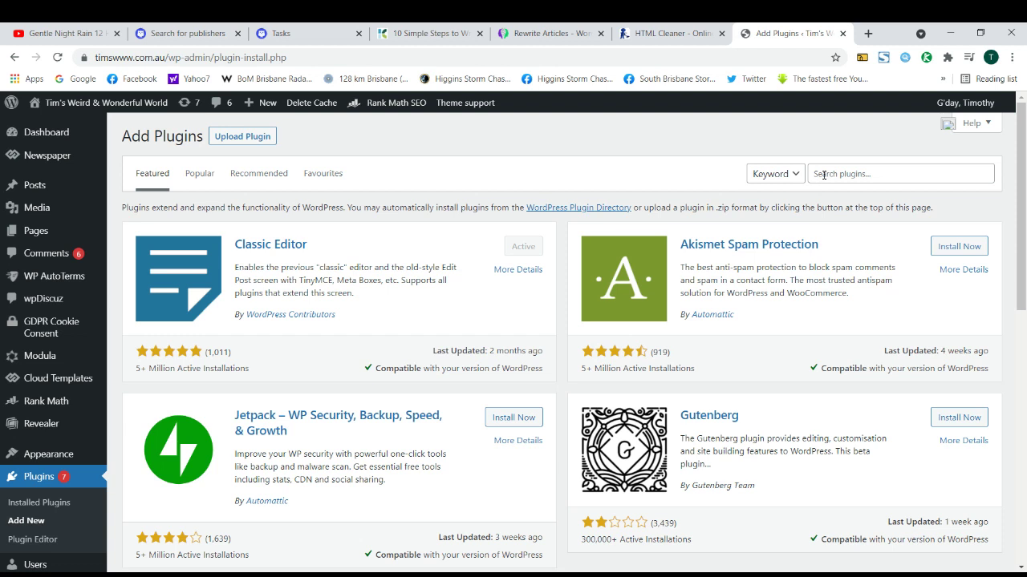
left_click(823, 174)
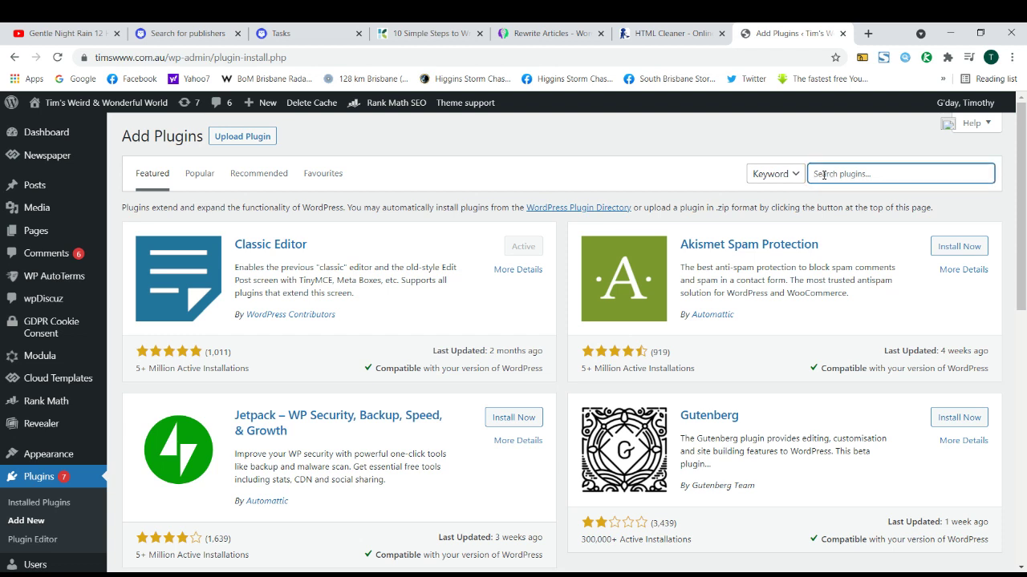
type("rank math")
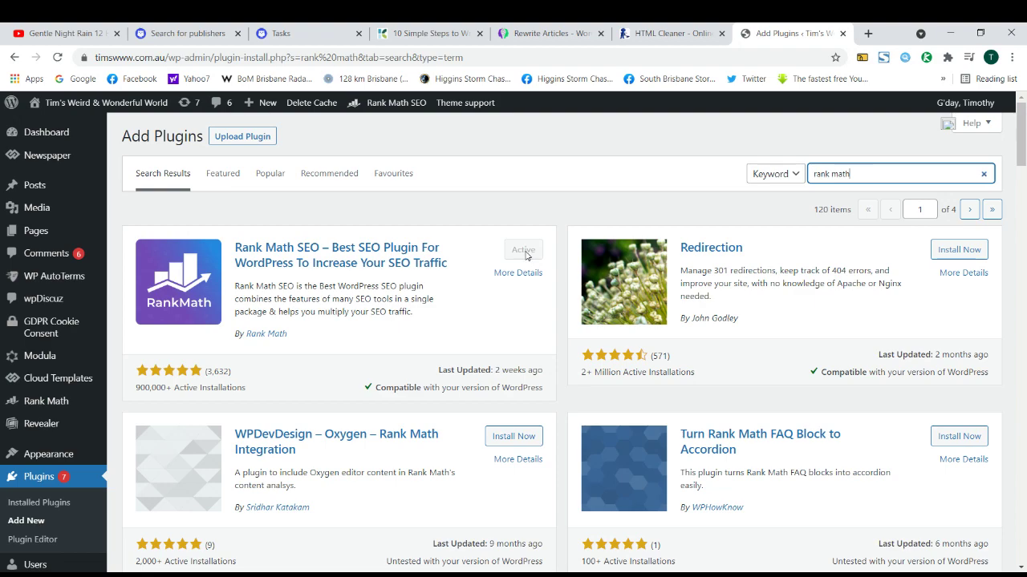
scroll(56, 474, "down", 3)
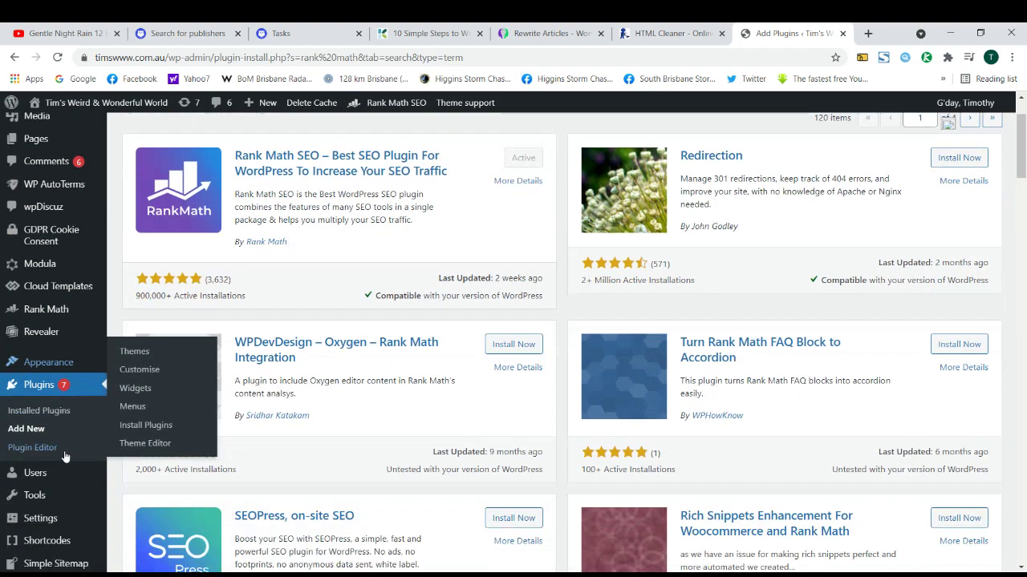
mouse_move(64, 442)
scroll(60, 441, "down", 1)
scroll(52, 438, "up", 4)
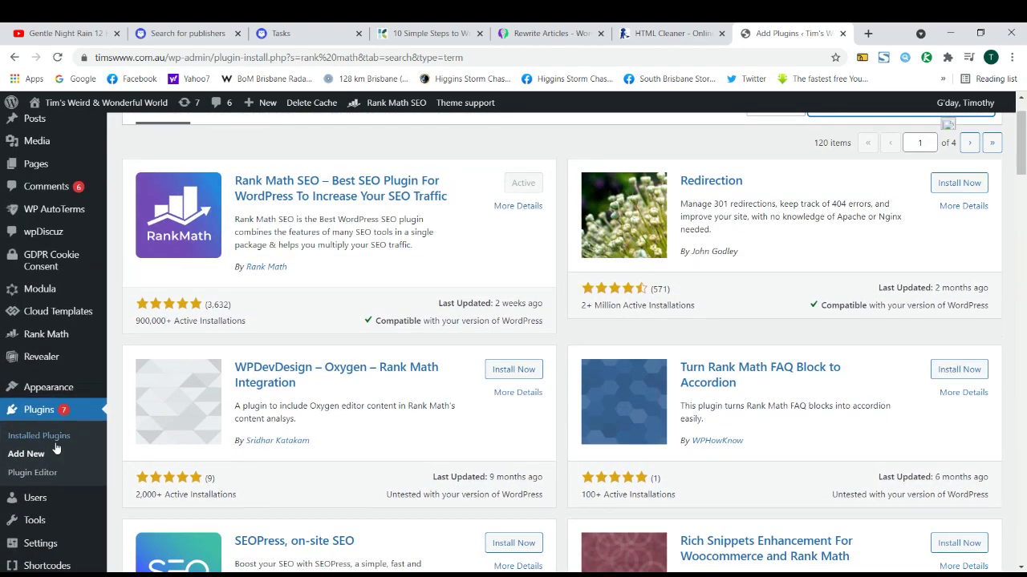
mouse_move(57, 406)
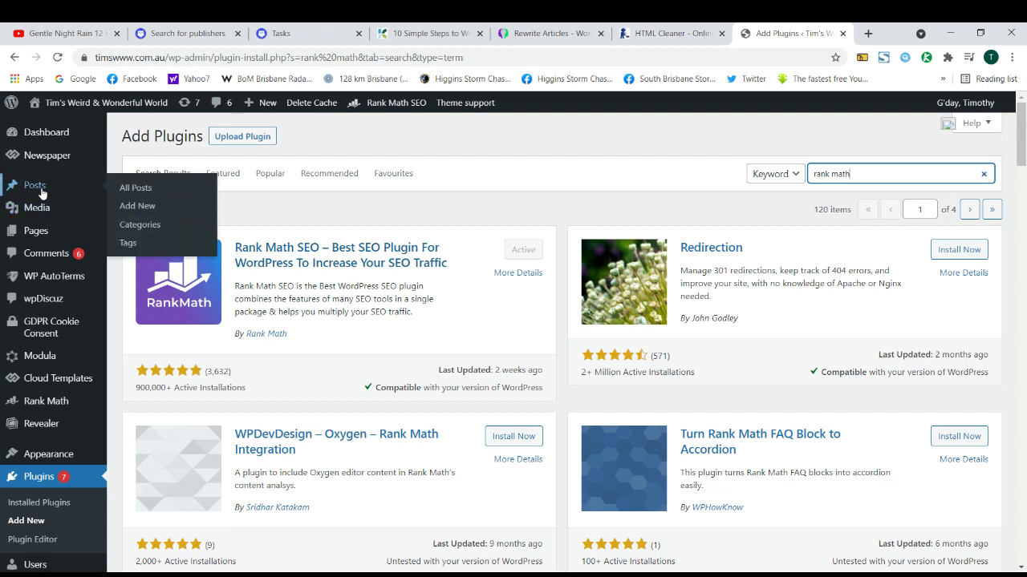
Open the list of all posts and look through its newest entries.
left_click(154, 191)
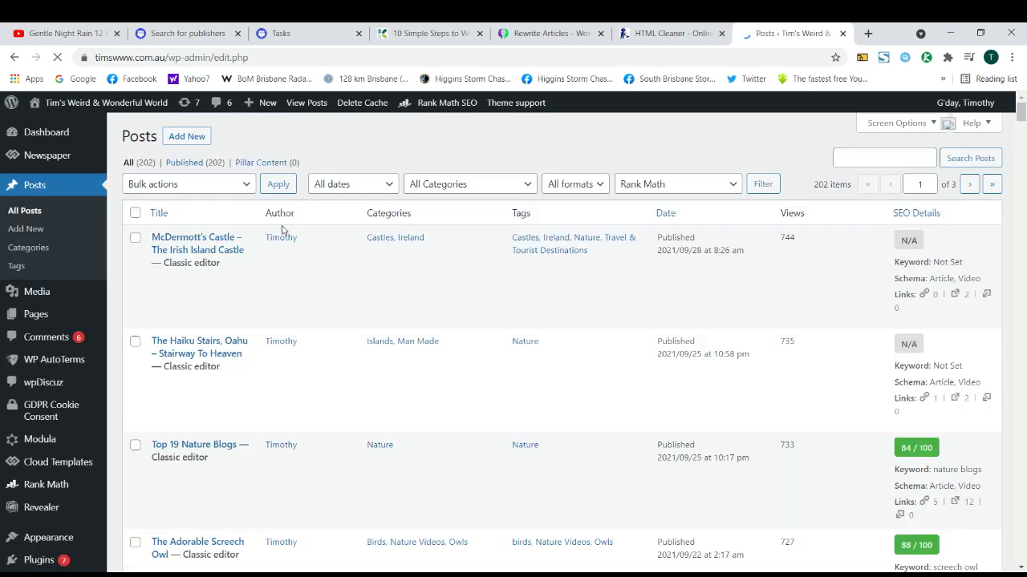
mouse_move(286, 246)
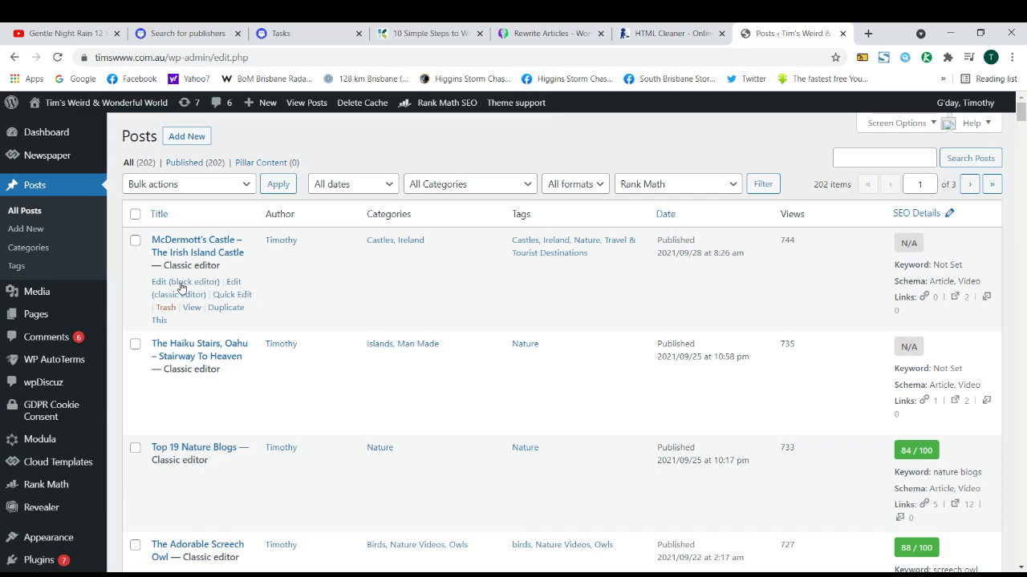
scroll(205, 289, "down", 2)
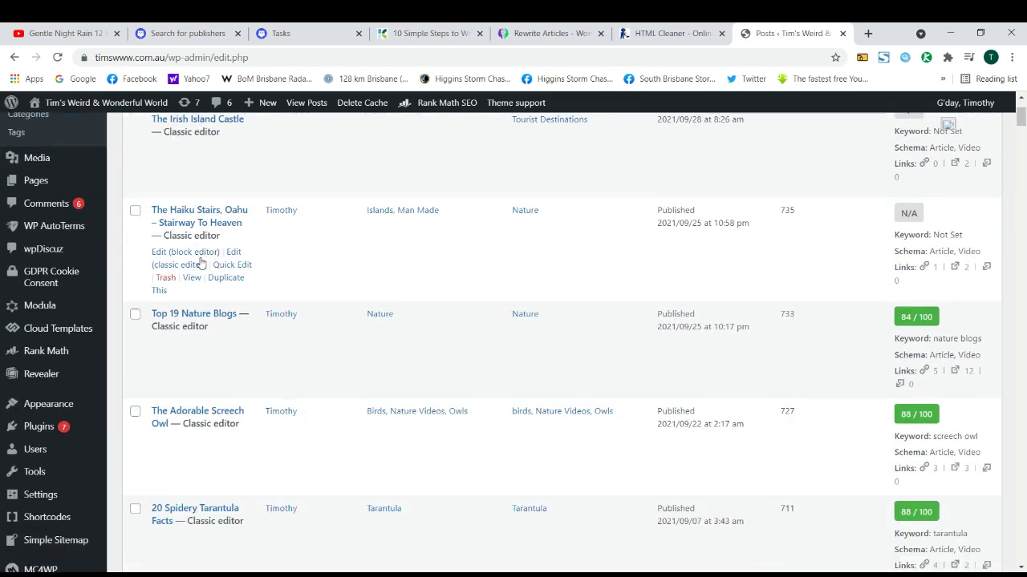
scroll(202, 265, "up", 2)
scroll(232, 276, "down", 2)
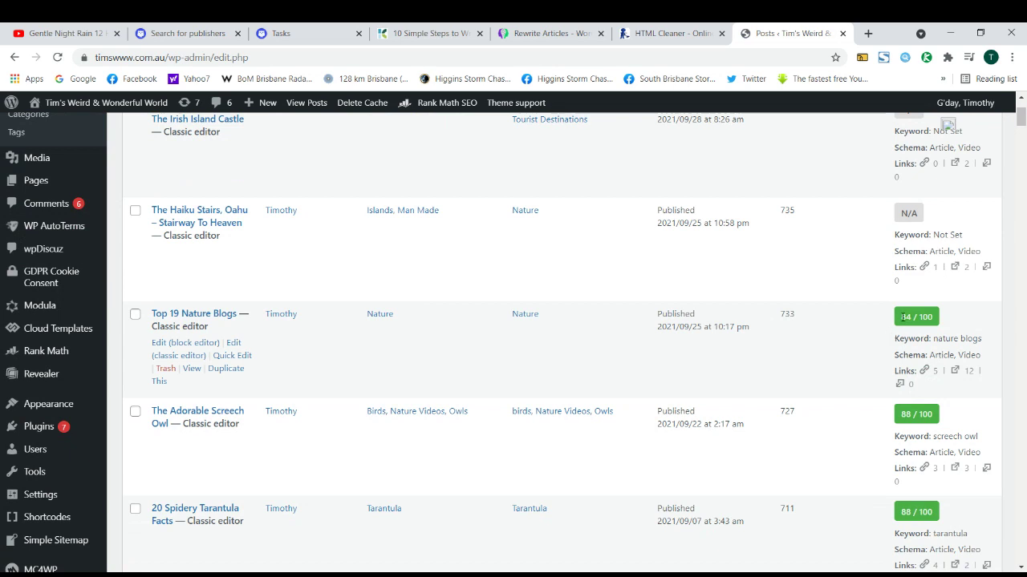
Examine the Rank Math SEO scores of the posts "Top 19 Nature Blogs" and "The Adorable Screech Owl".
left_click_drag(904, 317, 936, 317)
scroll(930, 321, "down", 1)
double_click(905, 347)
left_click_drag(928, 337, 931, 342)
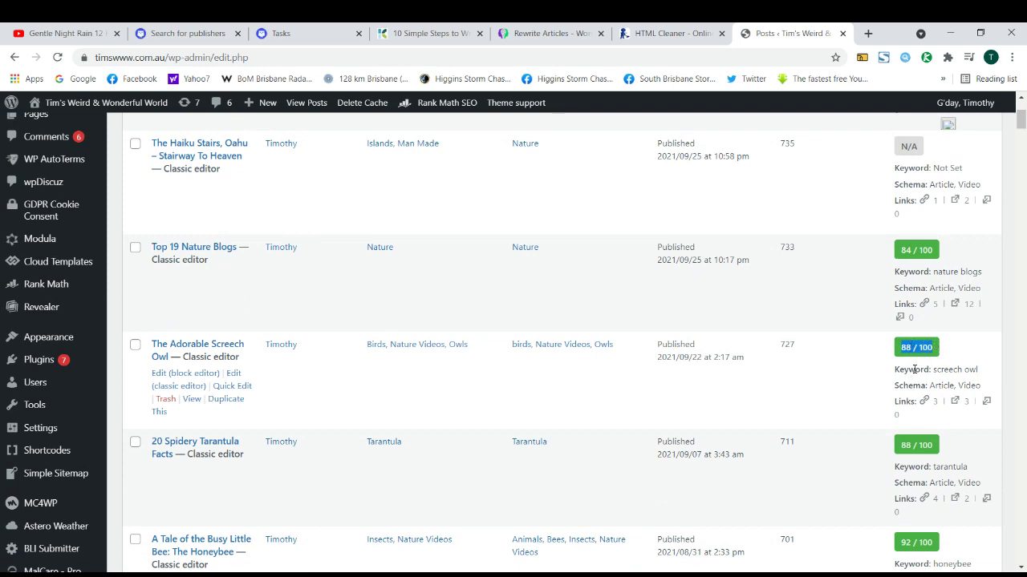
scroll(914, 369, "up", 1)
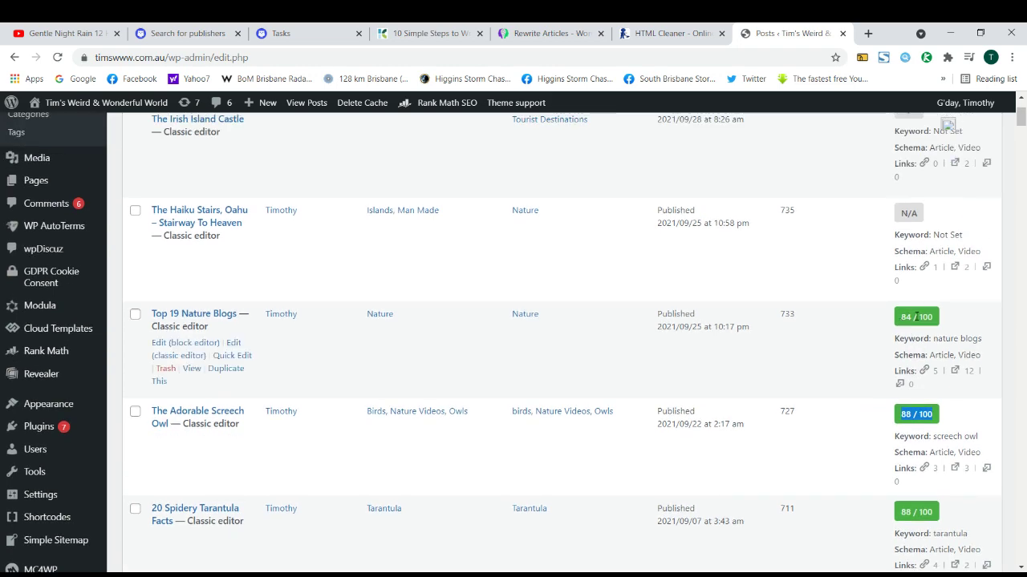
scroll(915, 316, "up", 1)
mouse_move(230, 223)
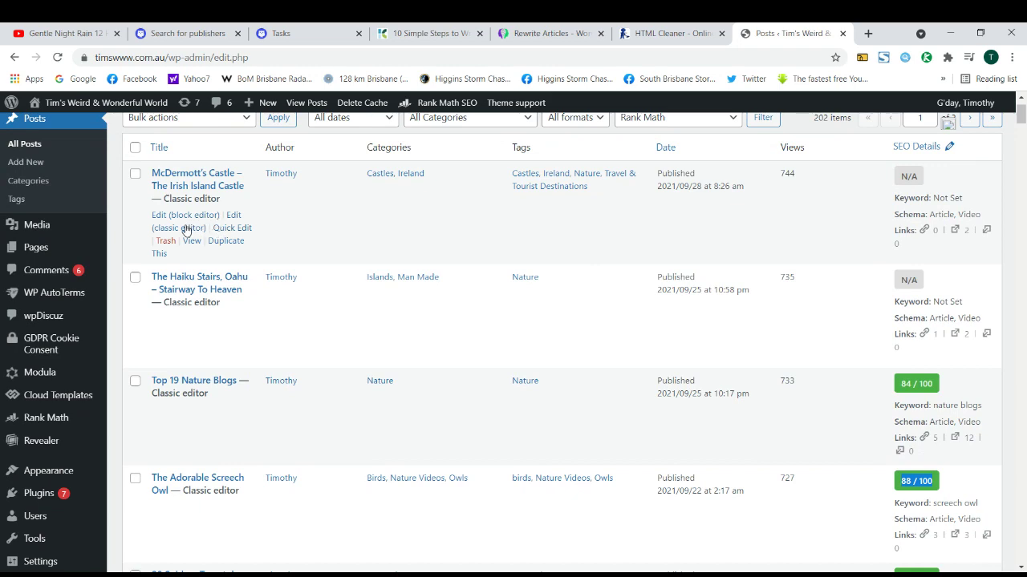
scroll(187, 230, "up", 1)
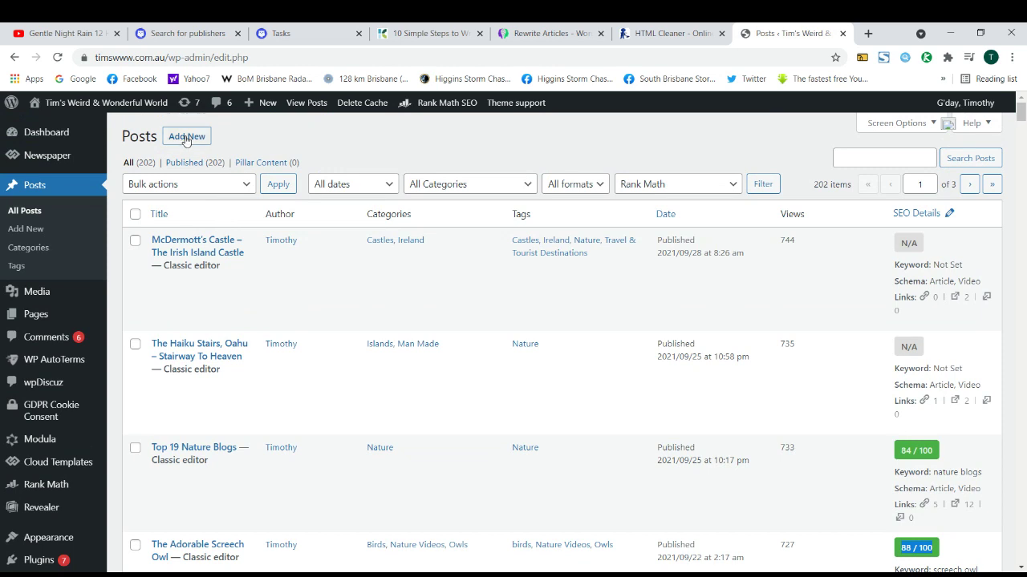
Start a new post in the classic editor, then view the Add media dialog and close it without inserting anything.
left_click(186, 138)
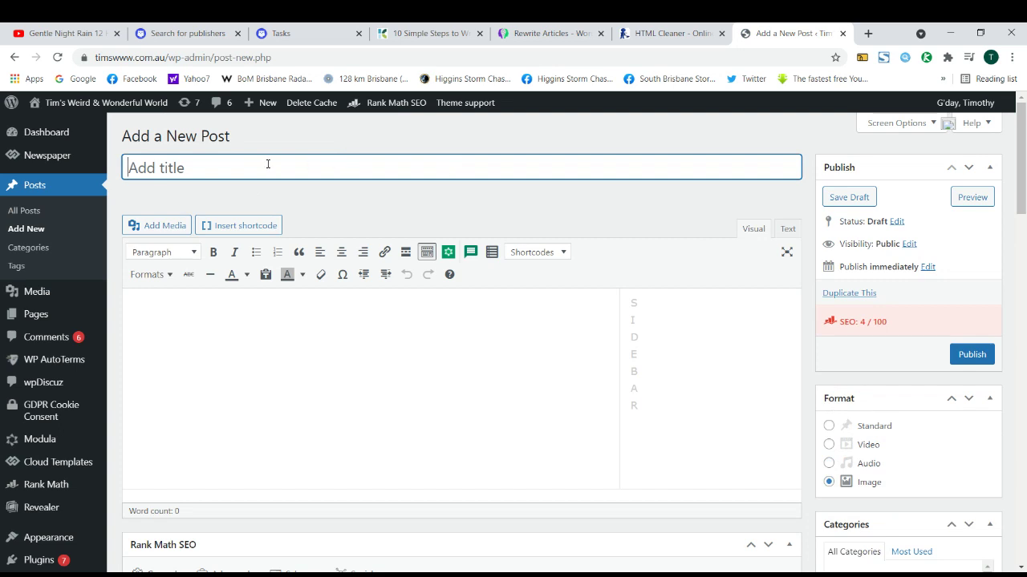
left_click(270, 312)
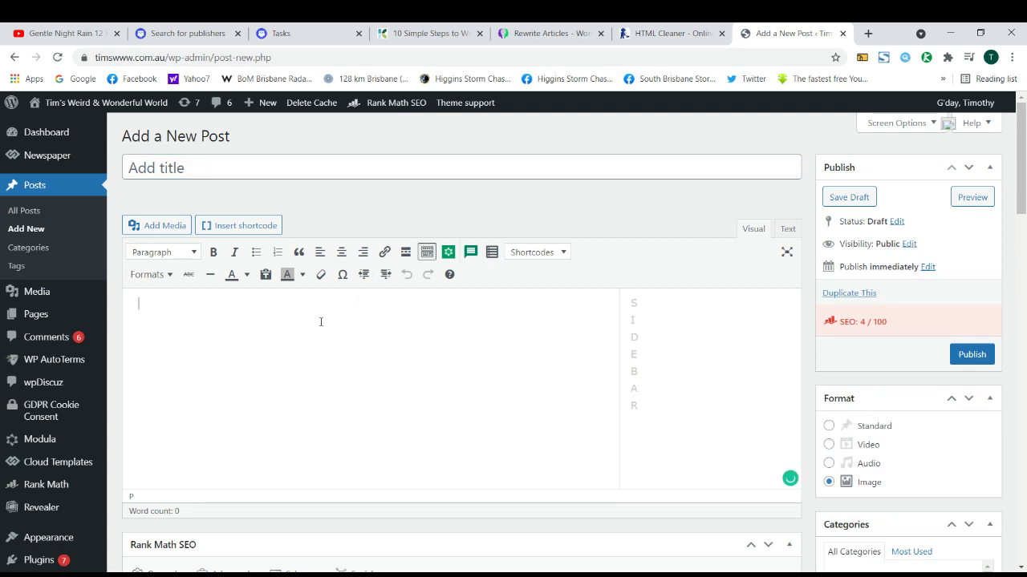
left_click(180, 231)
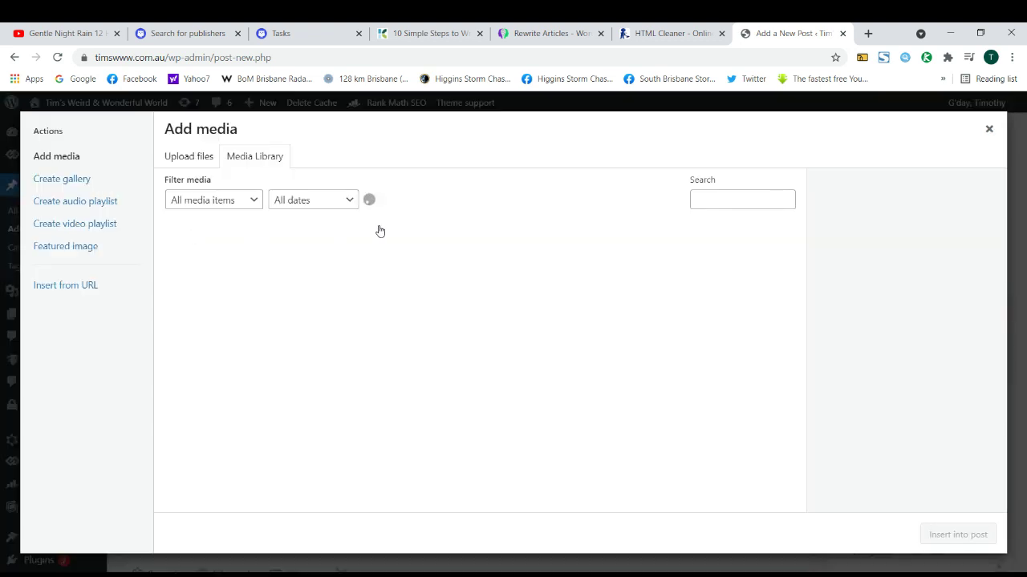
left_click(988, 130)
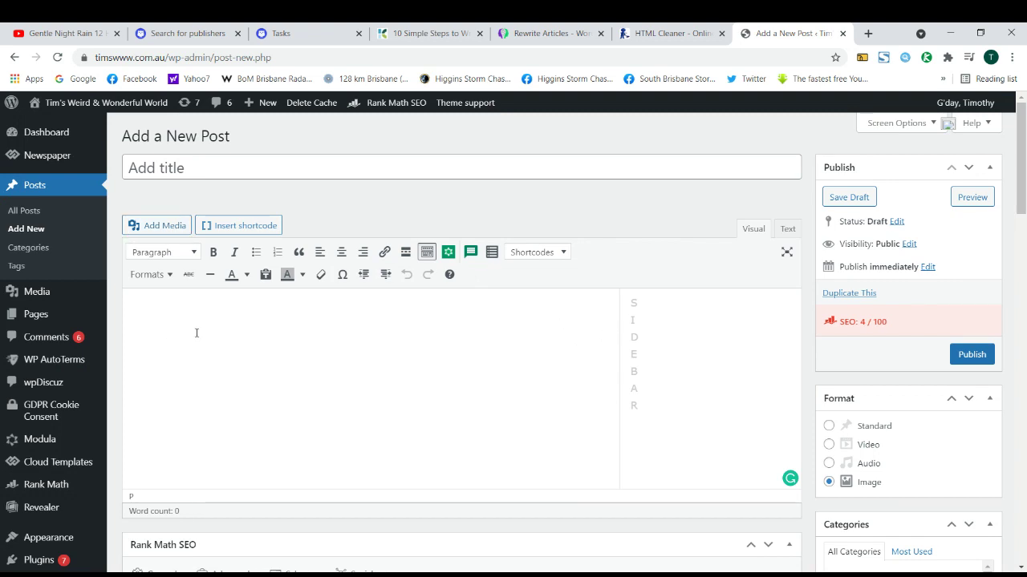
Open the new post's social snippet editor in Rank Math SEO and look through its Facebook preview and image options.
scroll(196, 332, "down", 4)
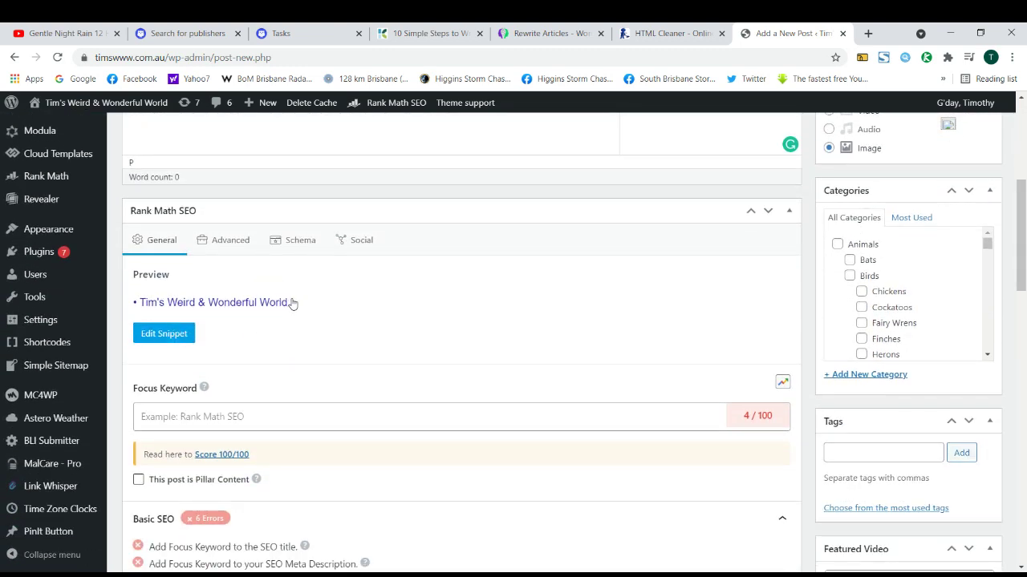
left_click(360, 250)
scroll(494, 365, "down", 1)
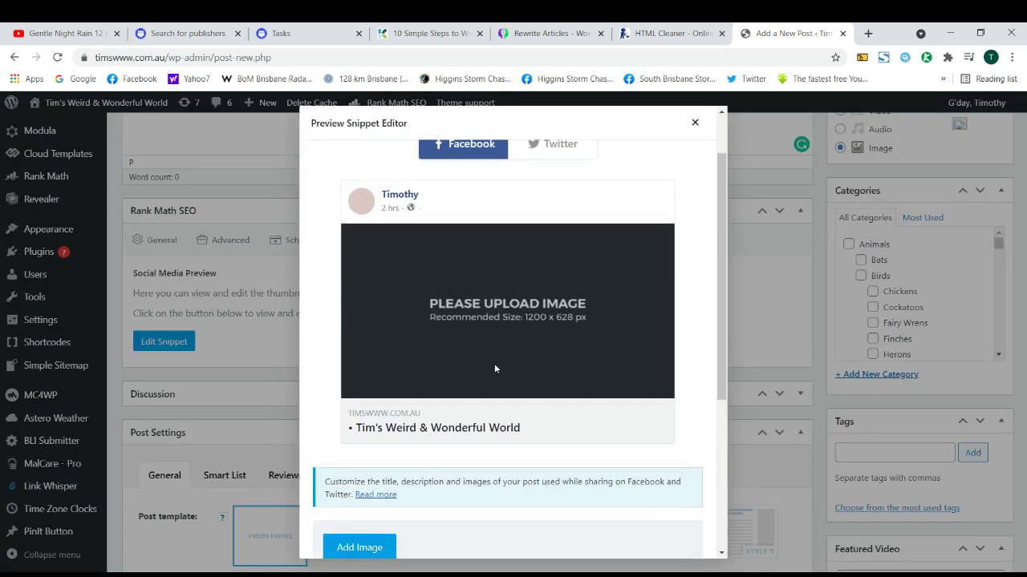
scroll(504, 368, "up", 1)
scroll(504, 371, "down", 1)
scroll(504, 368, "down", 1)
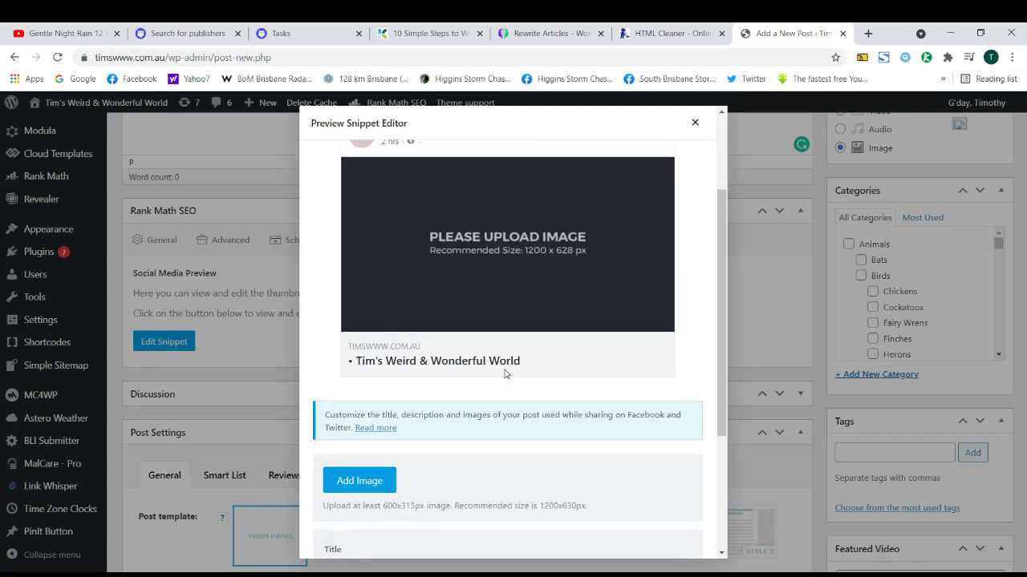
Close the social snippet editor and look over the new post's general Rank Math SEO settings.
scroll(536, 347, "up", 3)
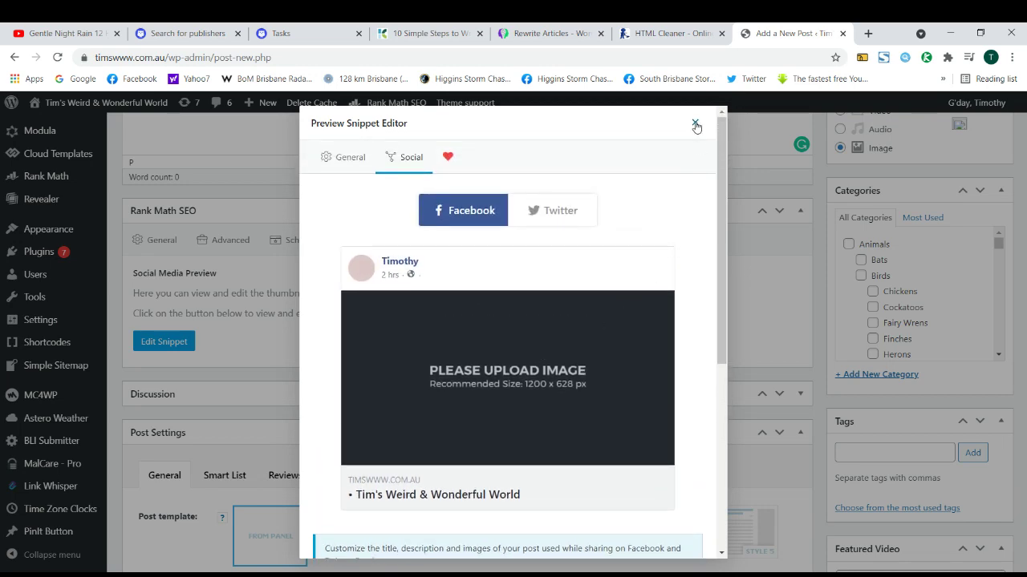
left_click(695, 122)
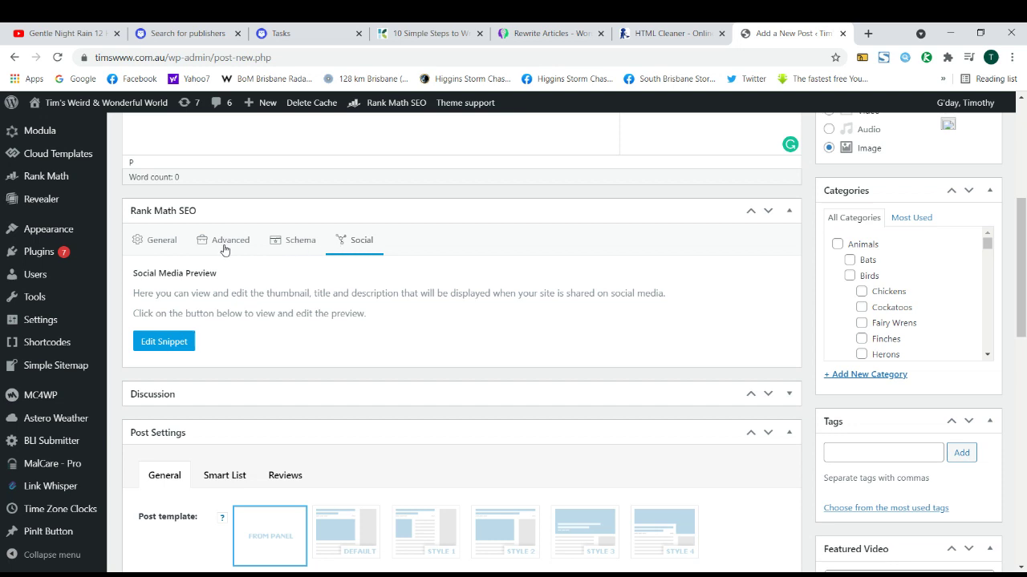
left_click(156, 246)
scroll(225, 273, "down", 1)
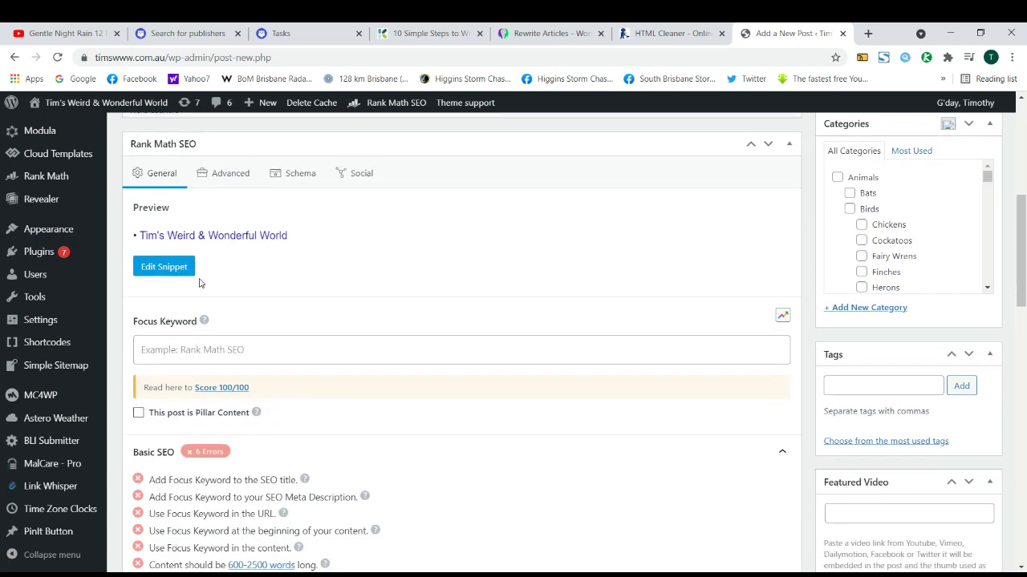
scroll(201, 300, "up", 4)
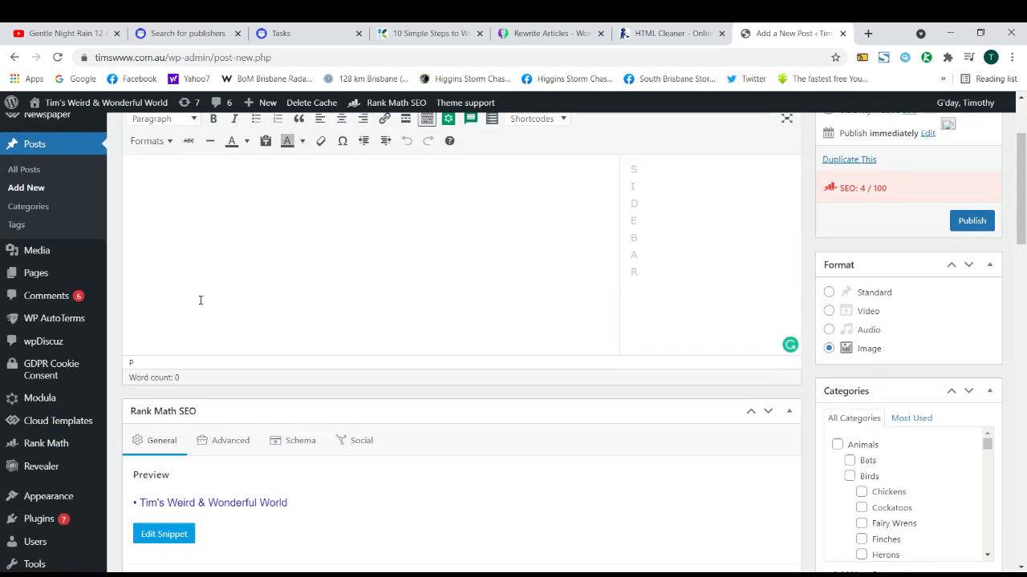
scroll(200, 303, "up", 2)
scroll(200, 320, "down", 5)
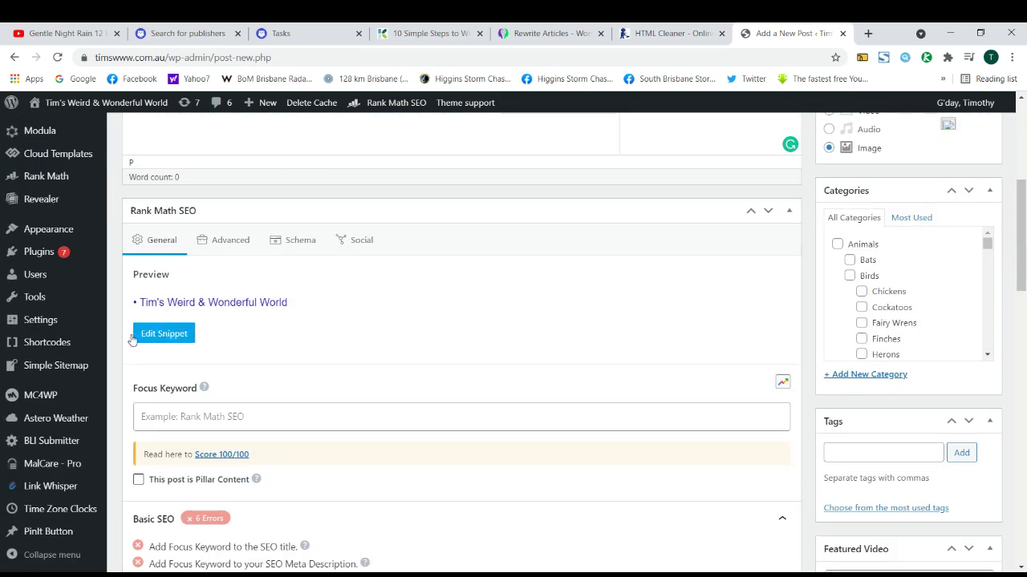
scroll(132, 340, "up", 5)
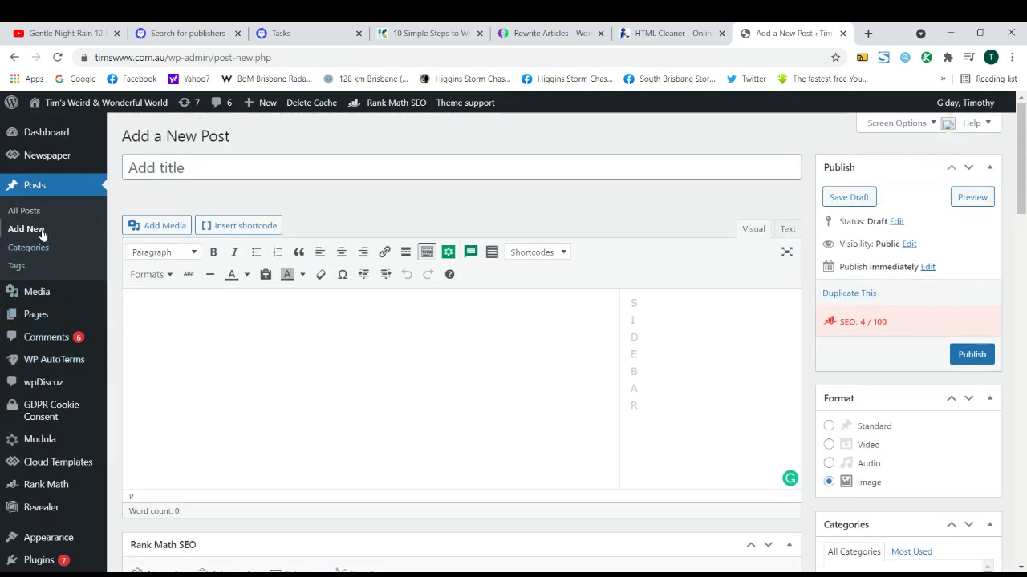
Return to the list of all posts and look through the entries and their SEO details.
left_click(40, 211)
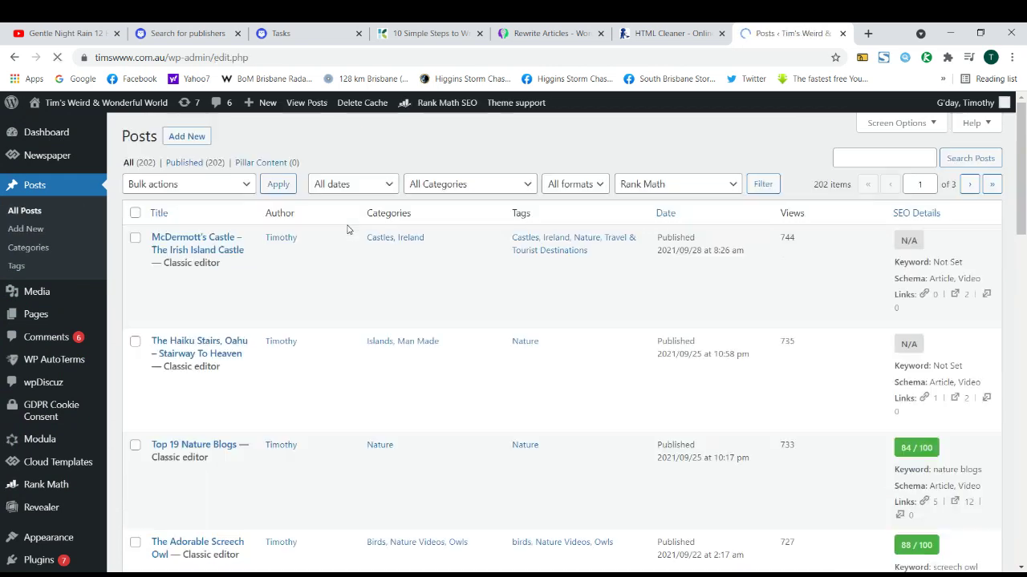
mouse_move(204, 282)
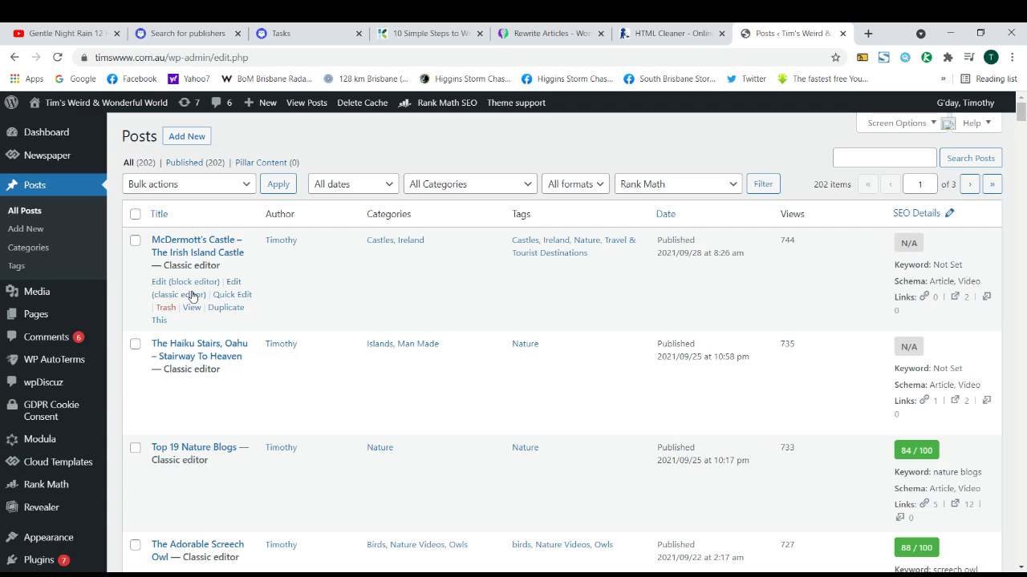
scroll(211, 297, "down", 2)
scroll(211, 297, "down", 1)
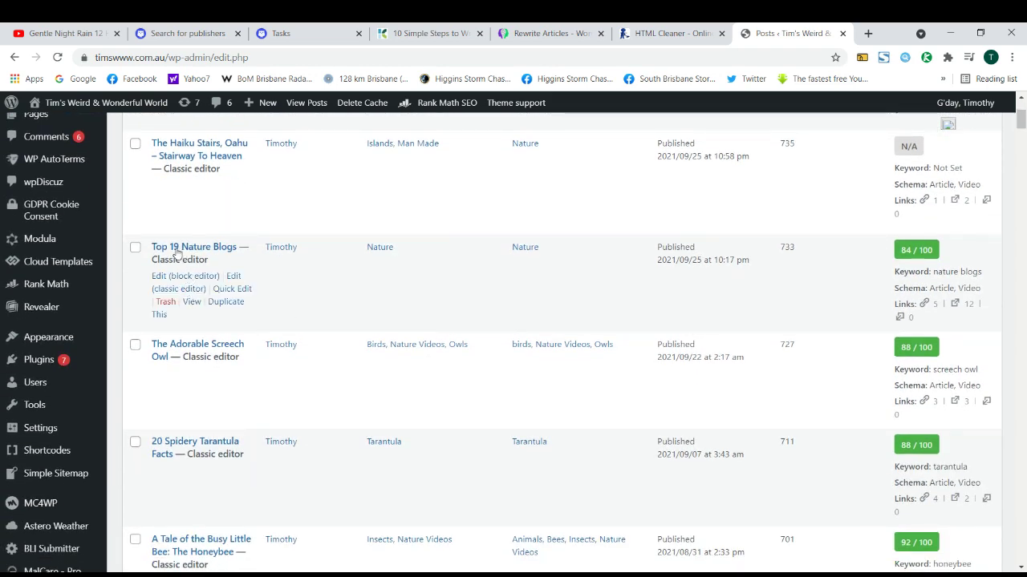
scroll(241, 339, "down", 1)
scroll(241, 341, "down", 4)
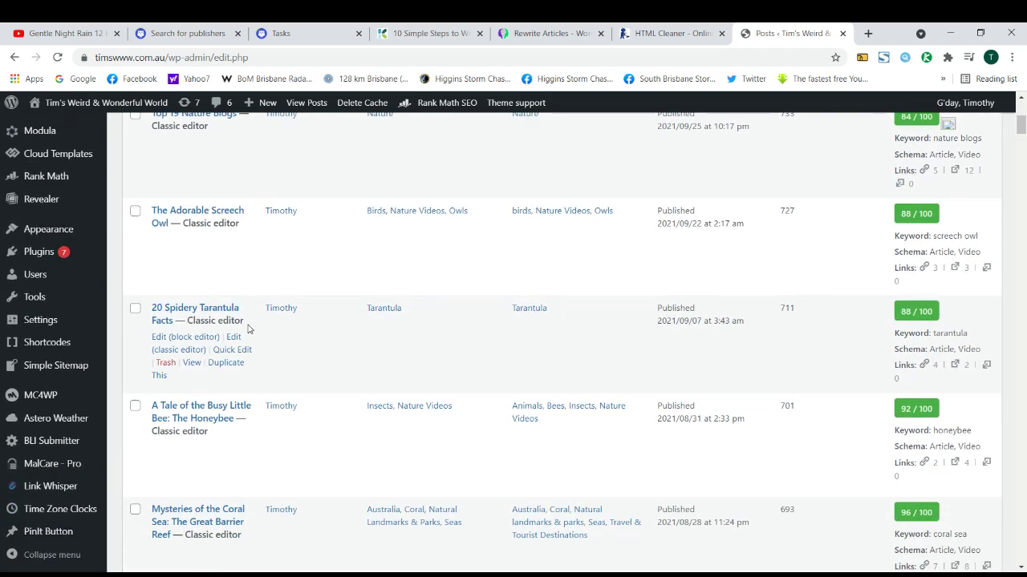
scroll(260, 328, "down", 2)
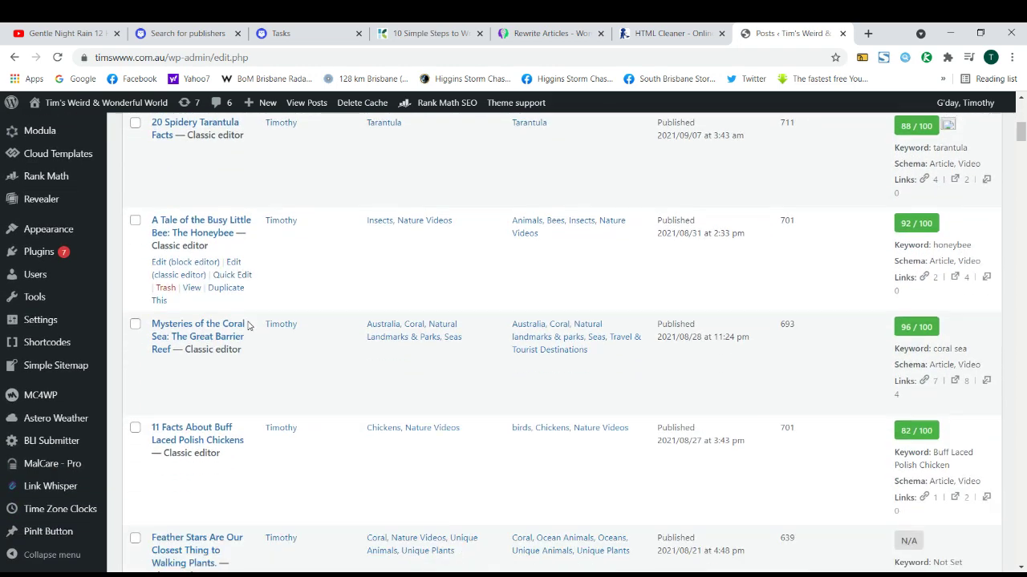
scroll(270, 327, "up", 10)
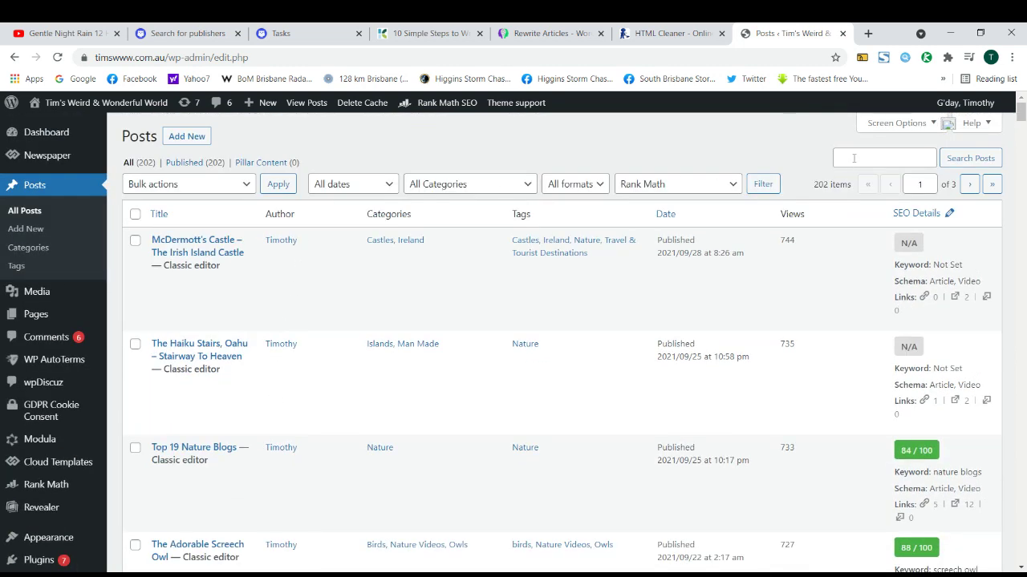
Search the posts for "measurement converter" and open "Online Measurement & Unit Converter & Calculator Free" in the classic editor.
left_click(854, 158)
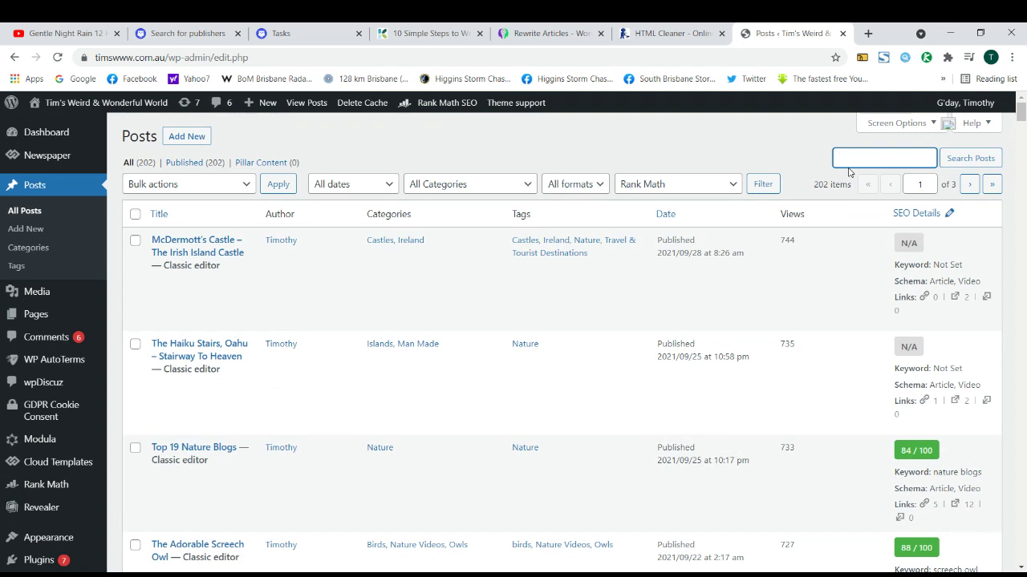
type("measurement converter")
left_click(960, 163)
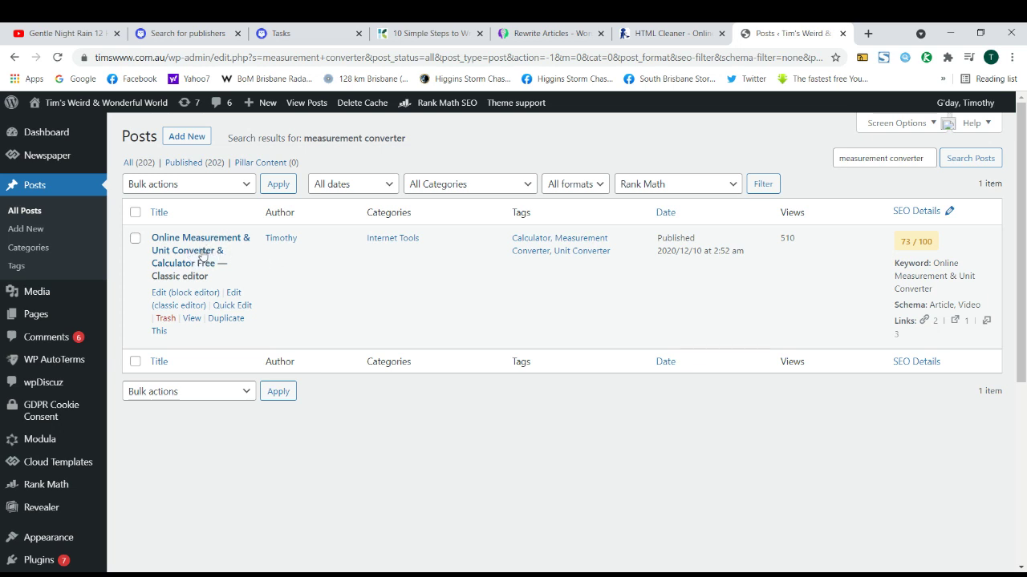
left_click(192, 307)
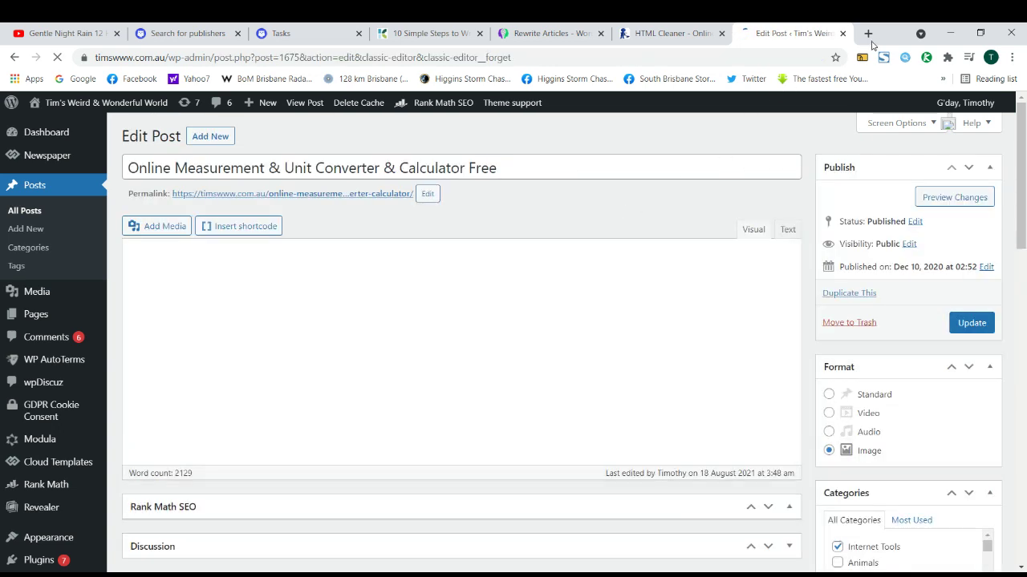
Search Google for "measurement converter" in a new browser tab and examine the unit converter and the site's search performance card.
left_click(868, 33)
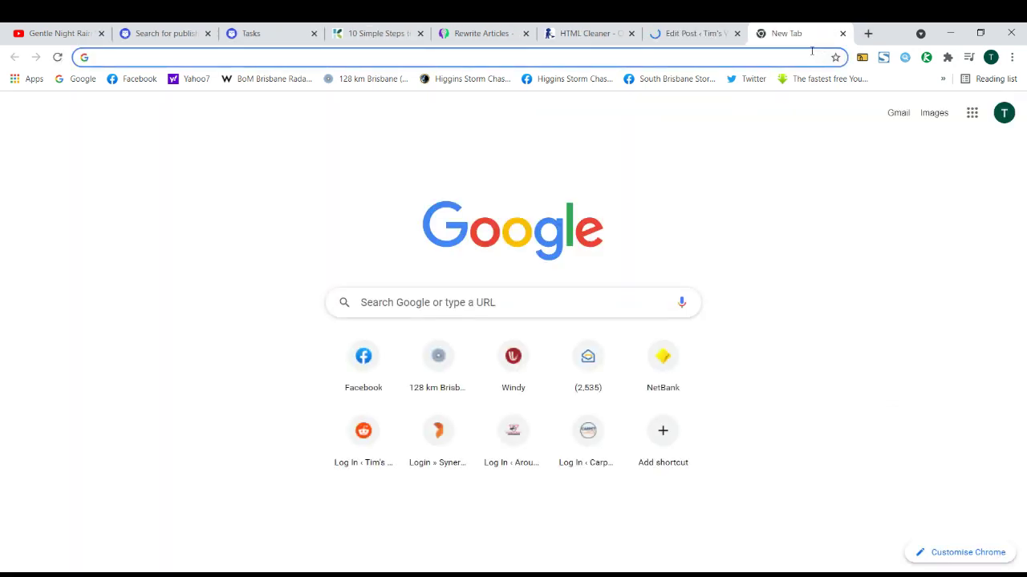
left_click(810, 52)
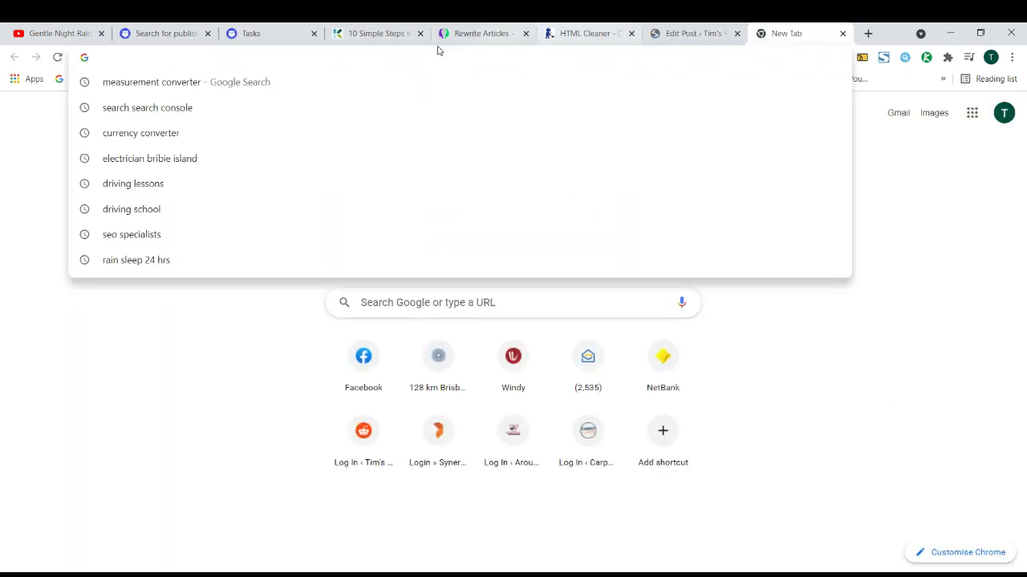
left_click(284, 84)
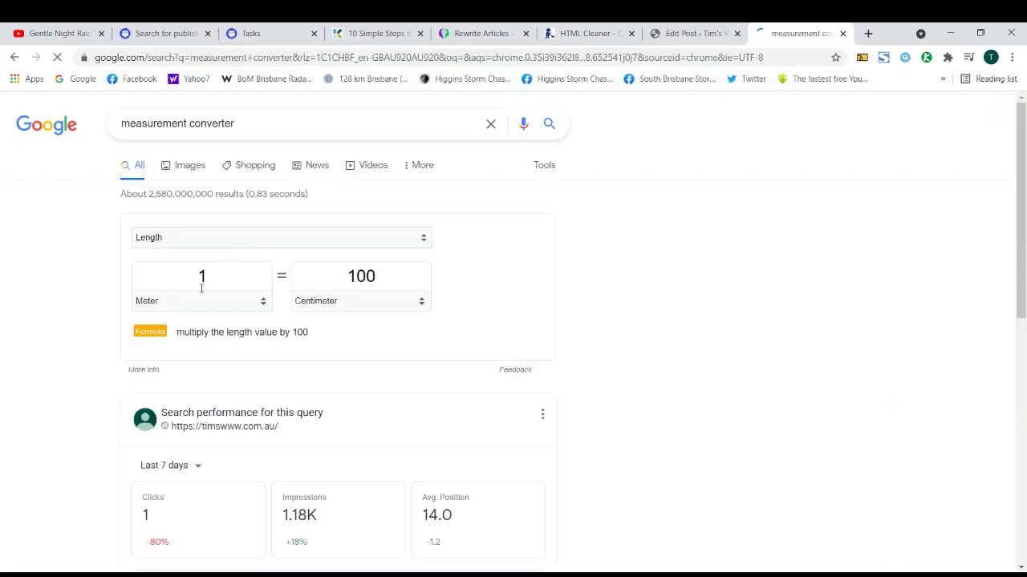
scroll(95, 317, "down", 2)
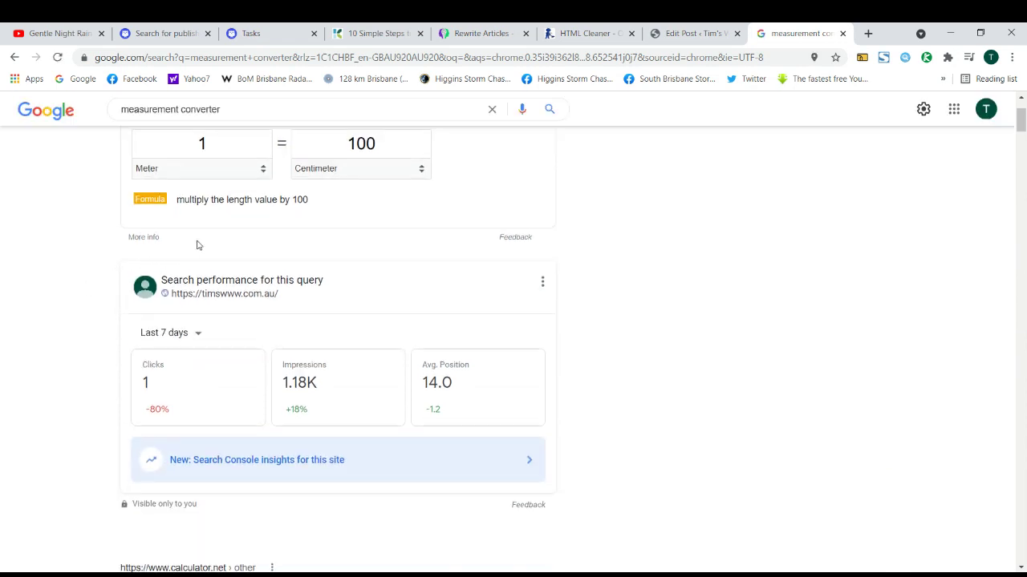
scroll(197, 243, "up", 1)
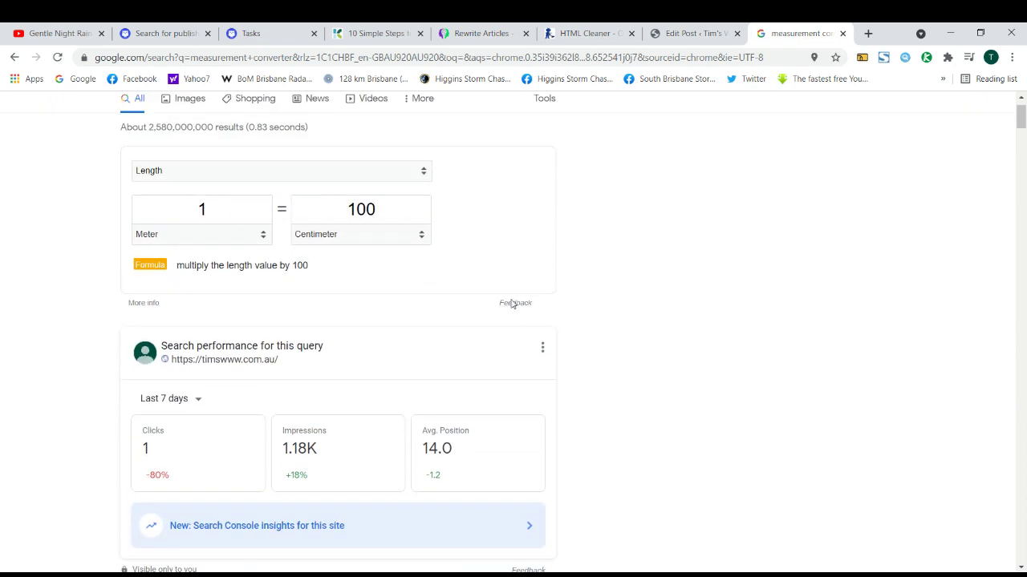
scroll(81, 258, "down", 1)
scroll(81, 258, "up", 2)
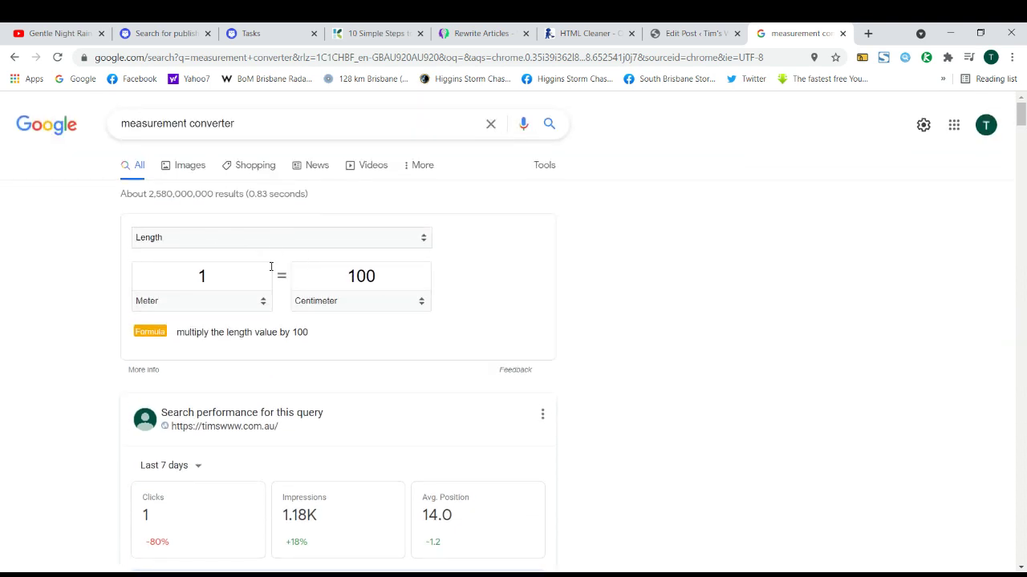
scroll(117, 232, "down", 3)
scroll(115, 211, "up", 3)
scroll(92, 255, "down", 4)
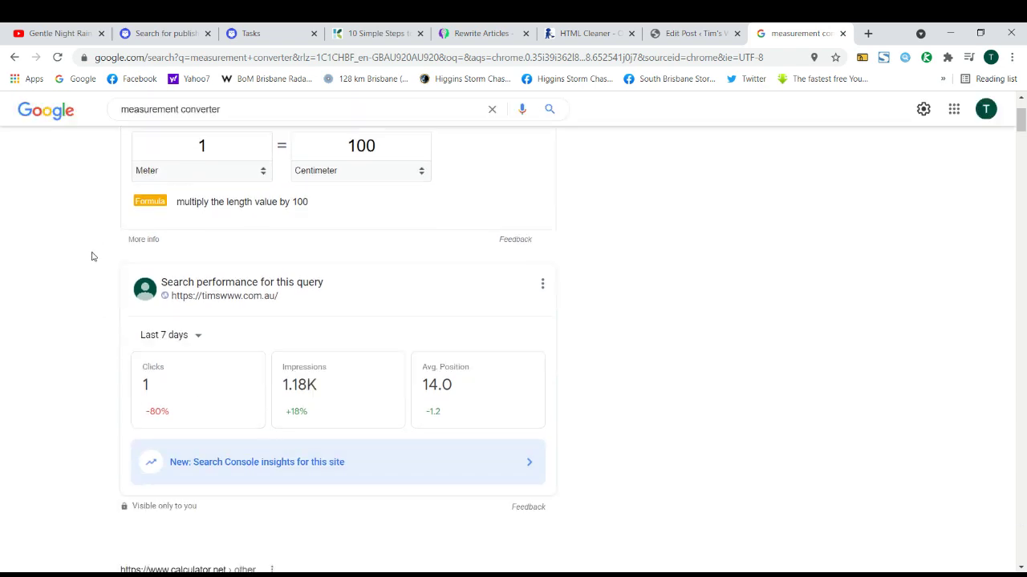
Examine where the timswww.com.au converter page ranks among the competing Google results.
scroll(92, 255, "down", 7)
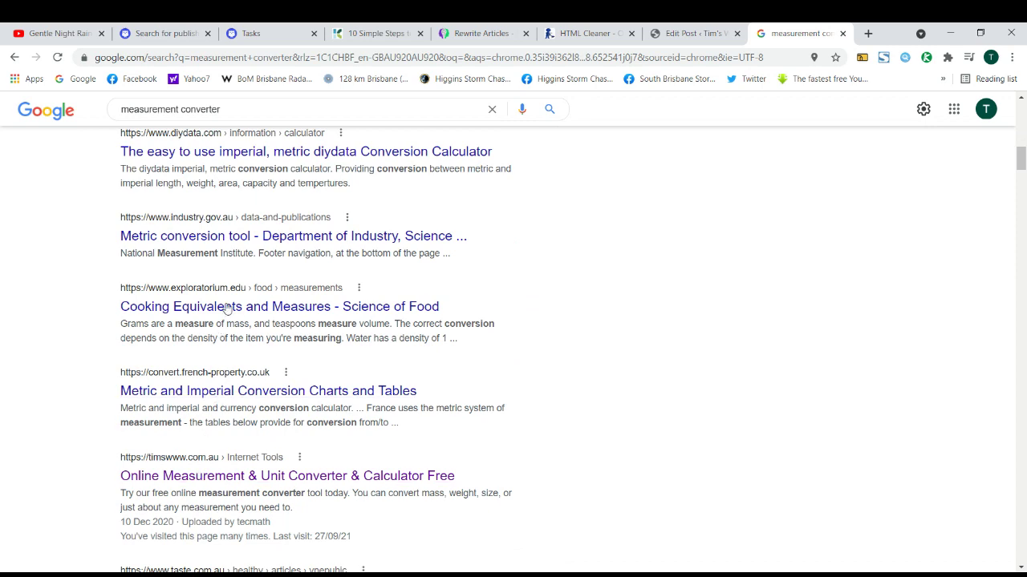
scroll(237, 252, "up", 2)
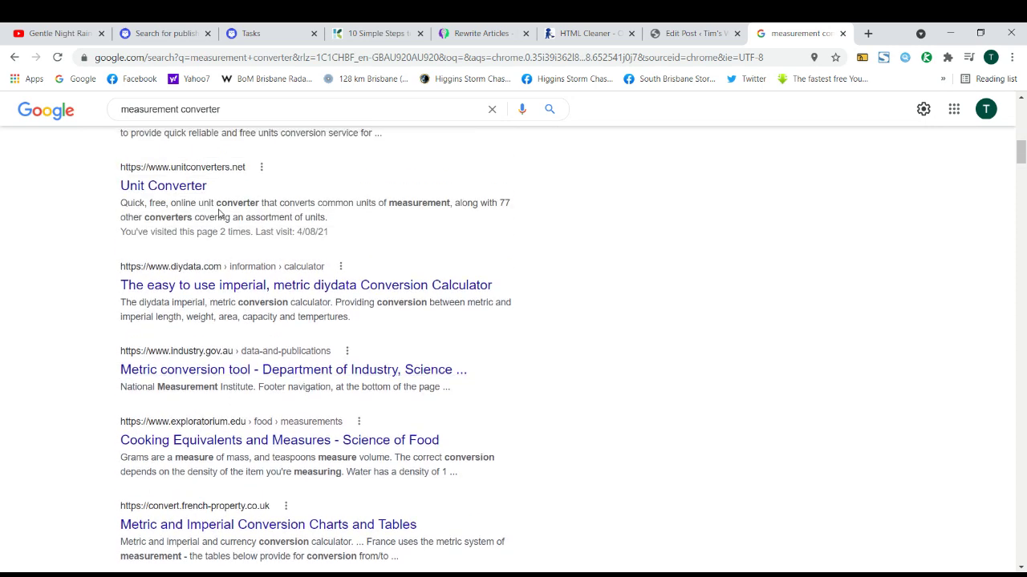
scroll(225, 240, "up", 2)
scroll(225, 241, "up", 3)
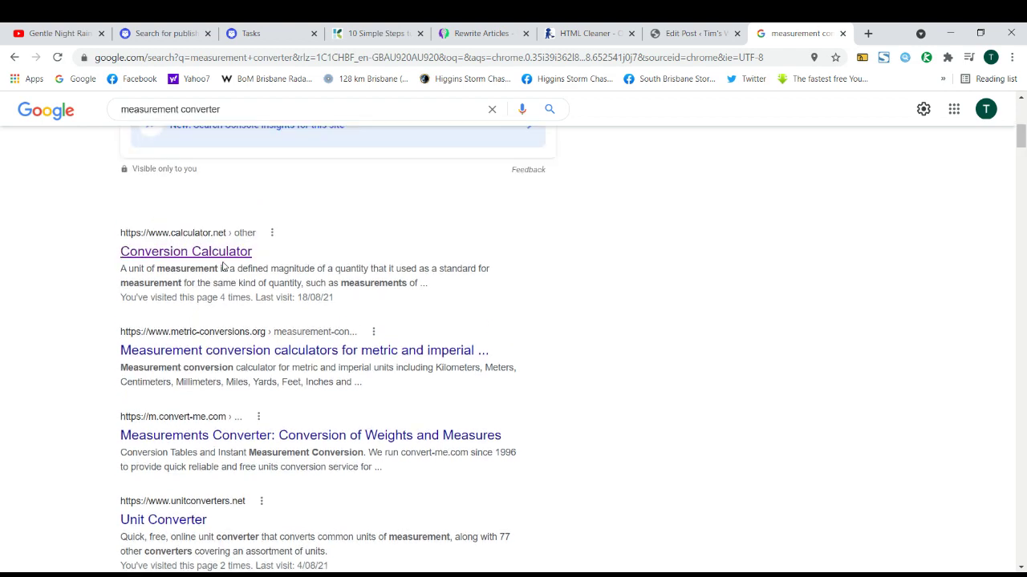
scroll(160, 257, "down", 2)
scroll(88, 264, "down", 3)
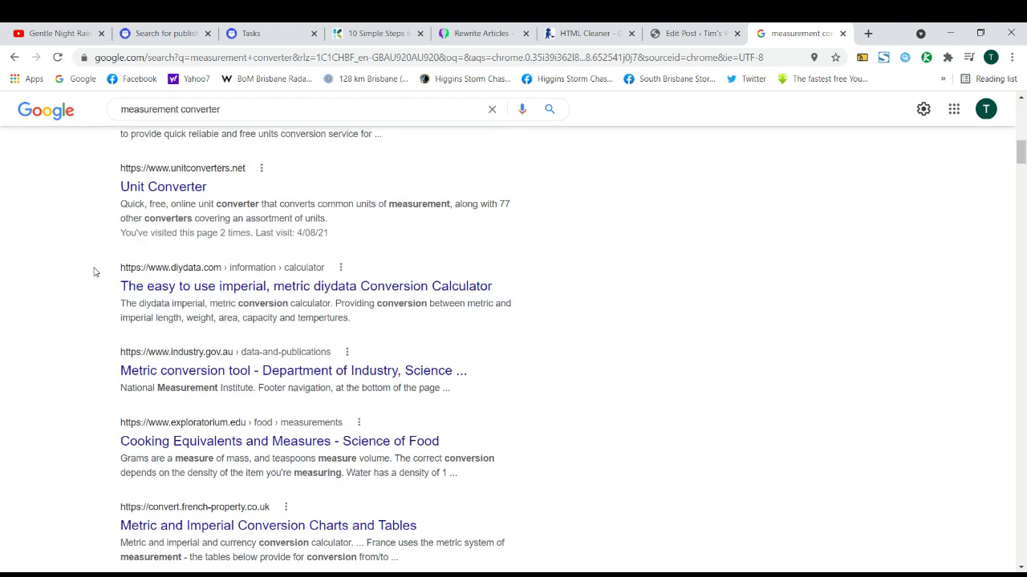
scroll(98, 270, "up", 3)
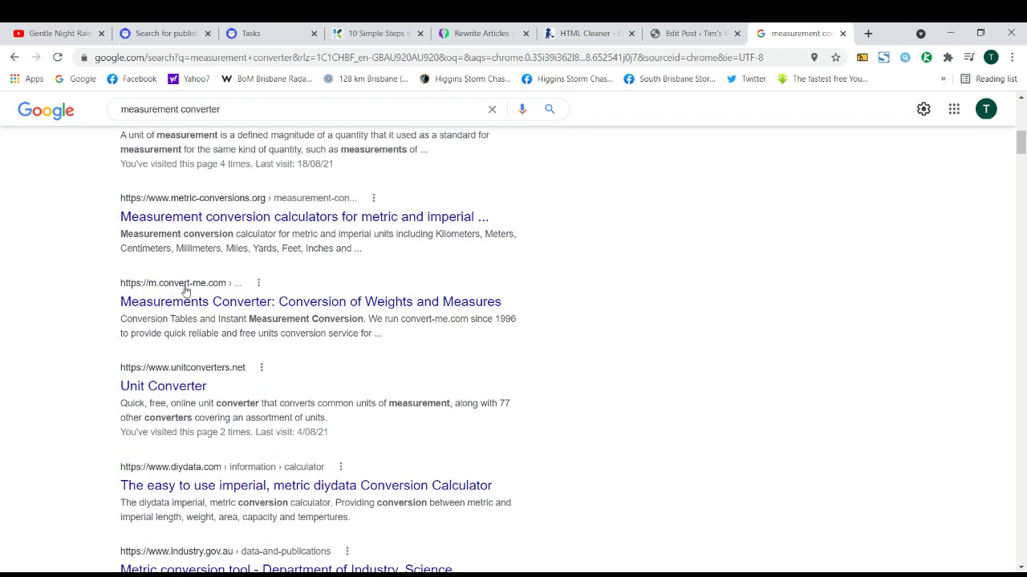
scroll(189, 384, "down", 3)
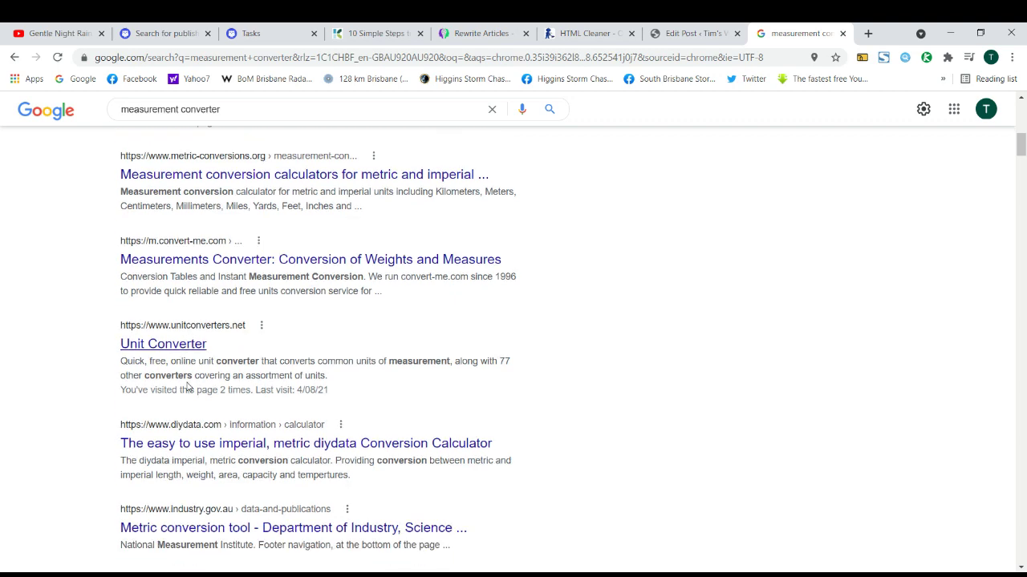
scroll(201, 373, "down", 2)
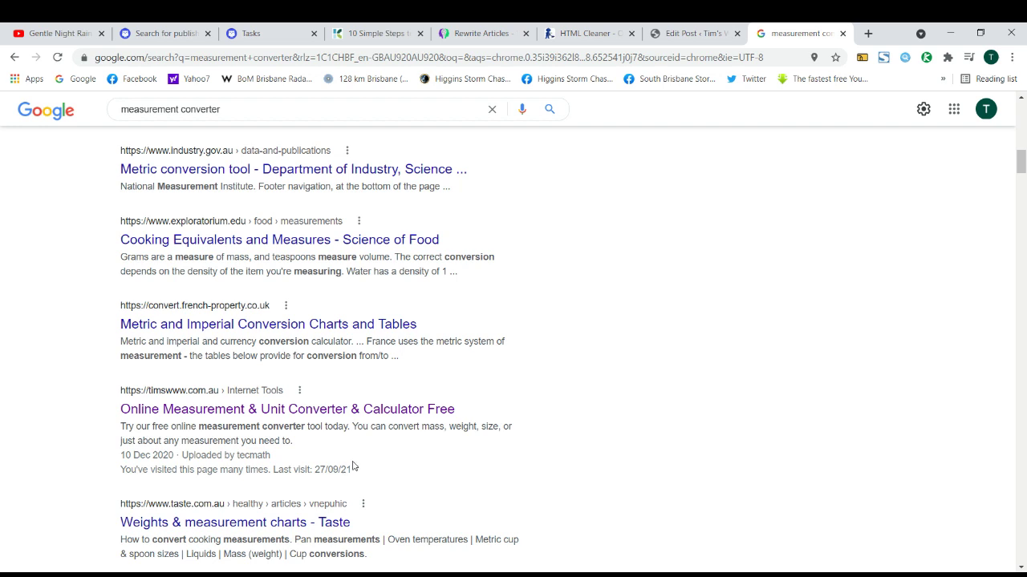
Close the Google results tab, look over the converter post's content in the editor, and place the cursor at the end of its title.
left_click(842, 32)
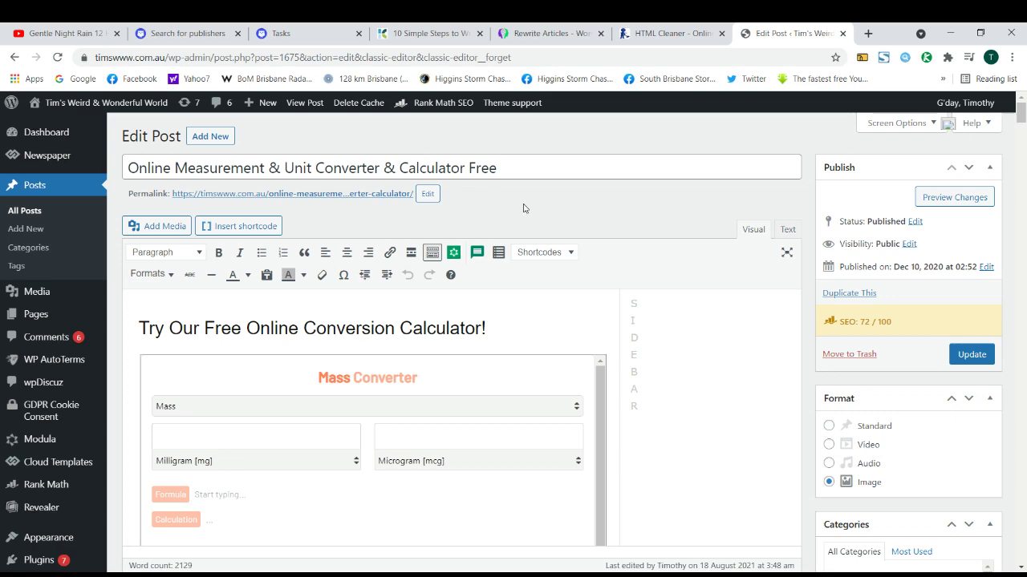
scroll(664, 301, "down", 3)
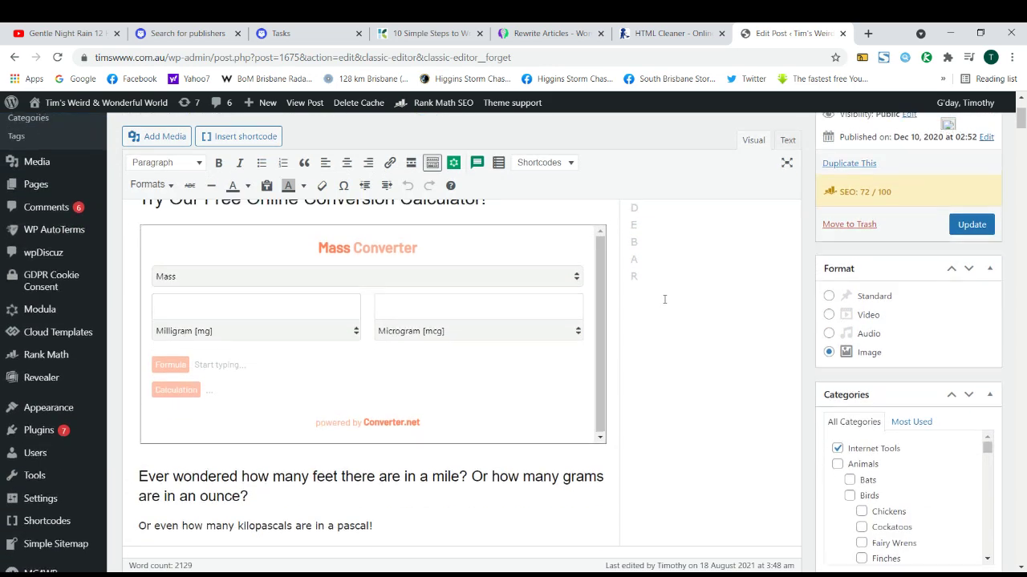
scroll(650, 293, "up", 3)
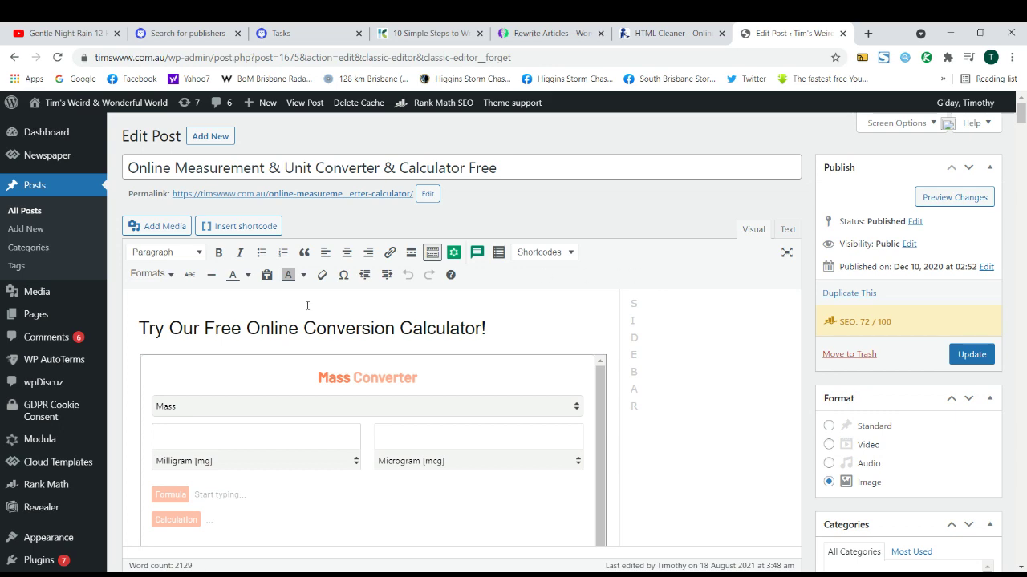
mouse_move(40, 384)
scroll(43, 386, "down", 1)
scroll(43, 386, "down", 1)
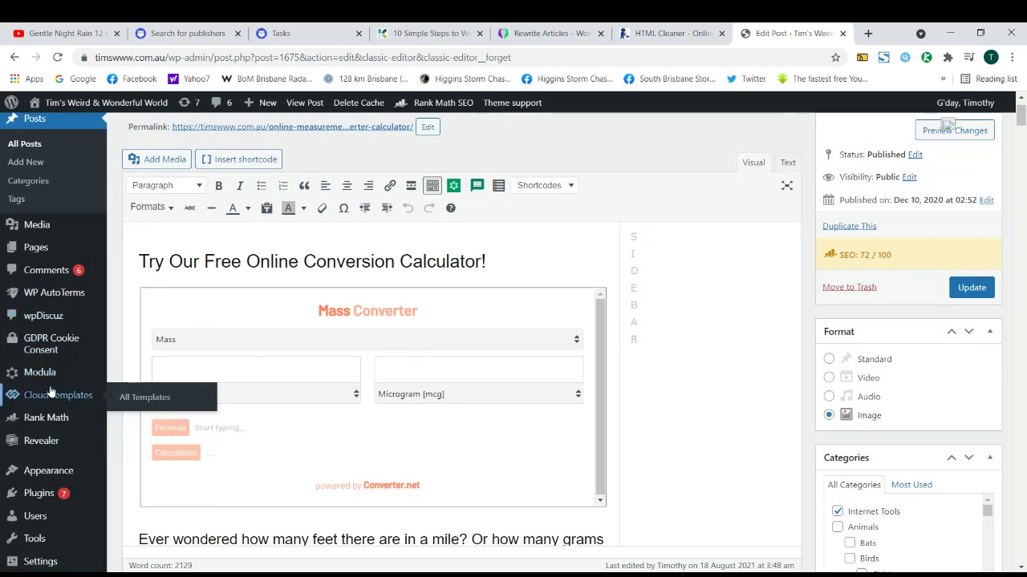
scroll(43, 389, "up", 1)
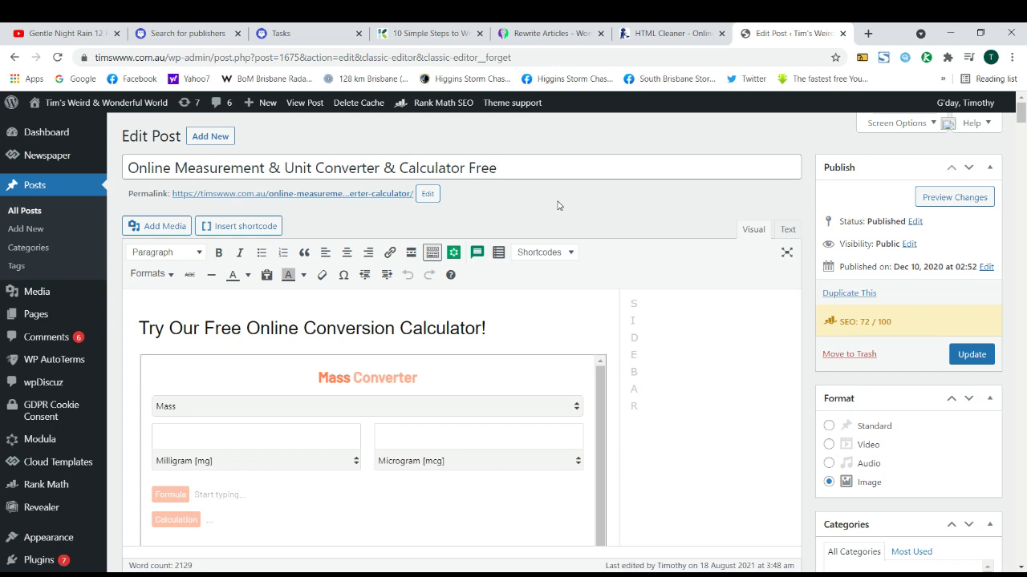
left_click(505, 171)
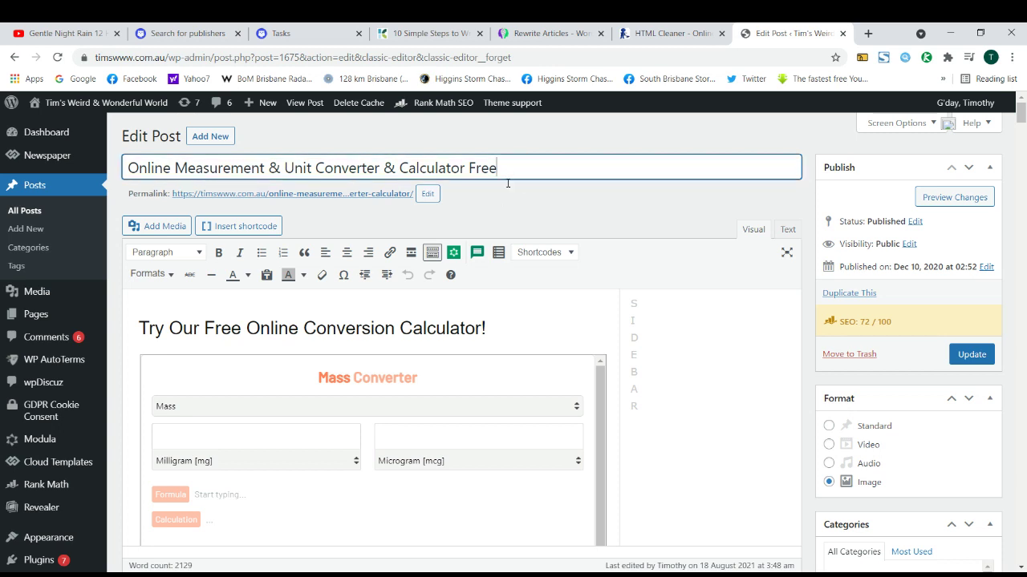
Examine the wording of the converter post's title, highlighting its keywords and the full title, and glance through the body text.
left_click(496, 211)
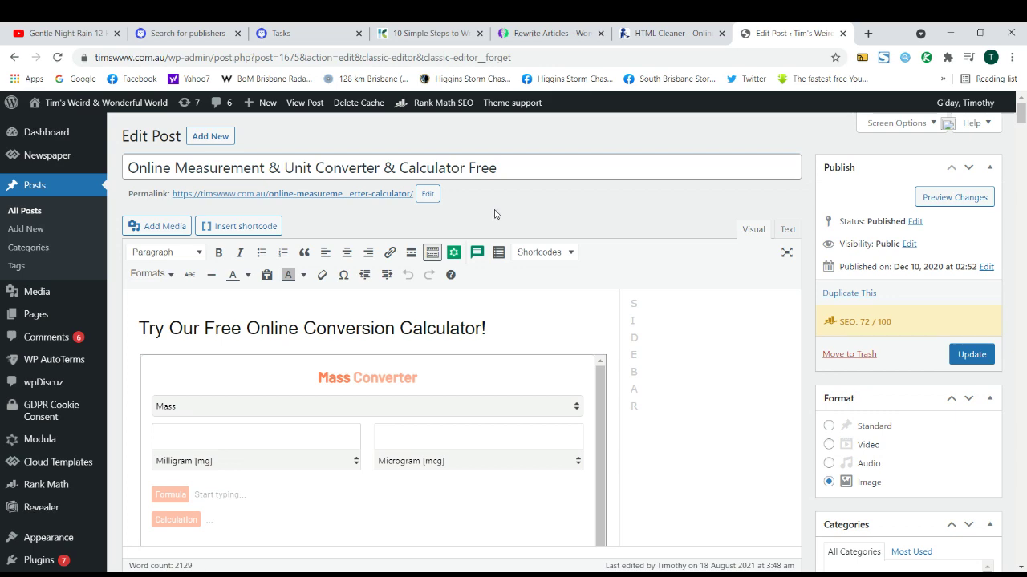
scroll(494, 214, "down", 3)
scroll(497, 216, "down", 6)
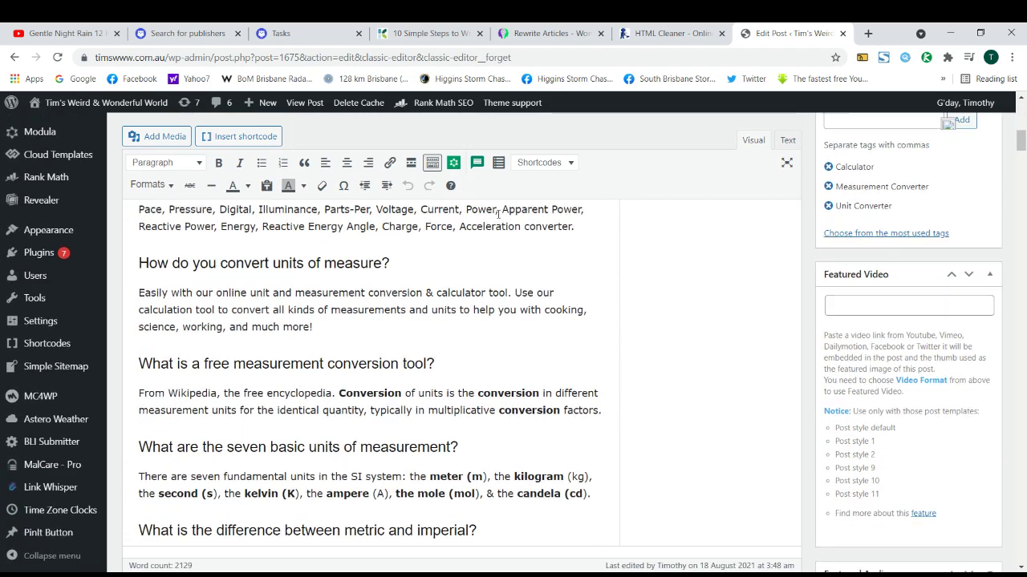
scroll(493, 225, "up", 9)
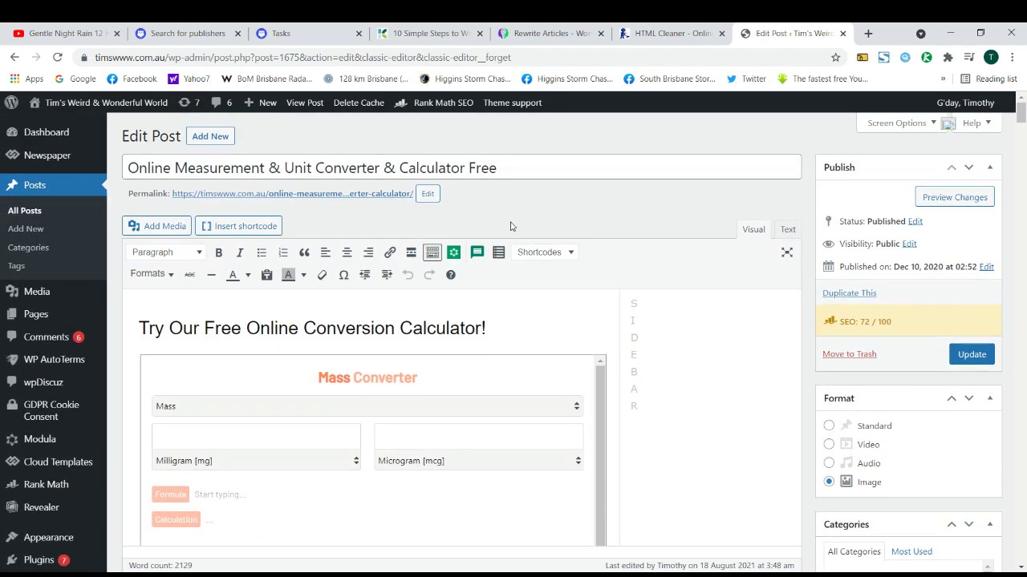
triple_click(454, 168)
double_click(390, 168)
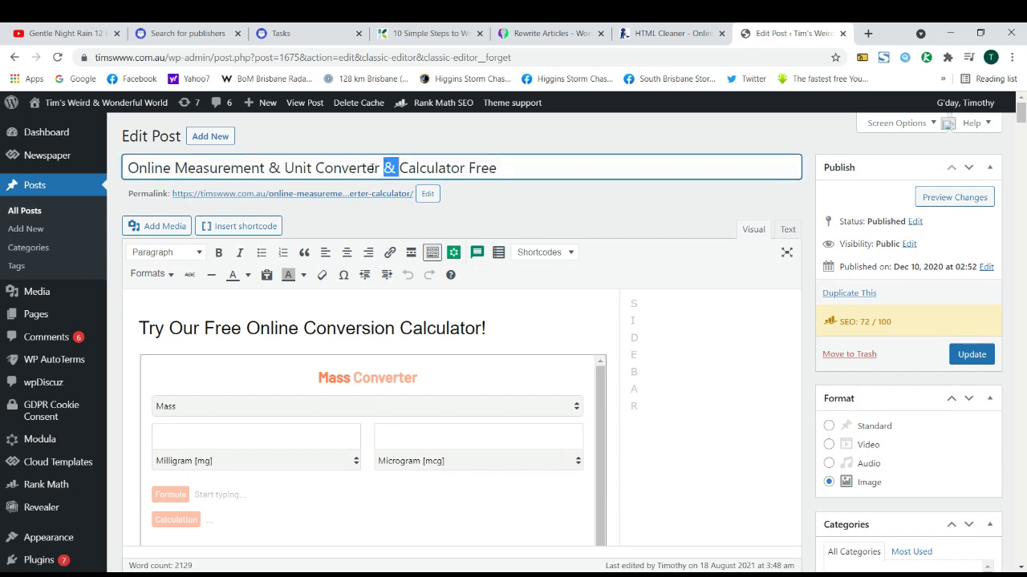
left_click(210, 167)
triple_click(487, 168)
triple_click(337, 170)
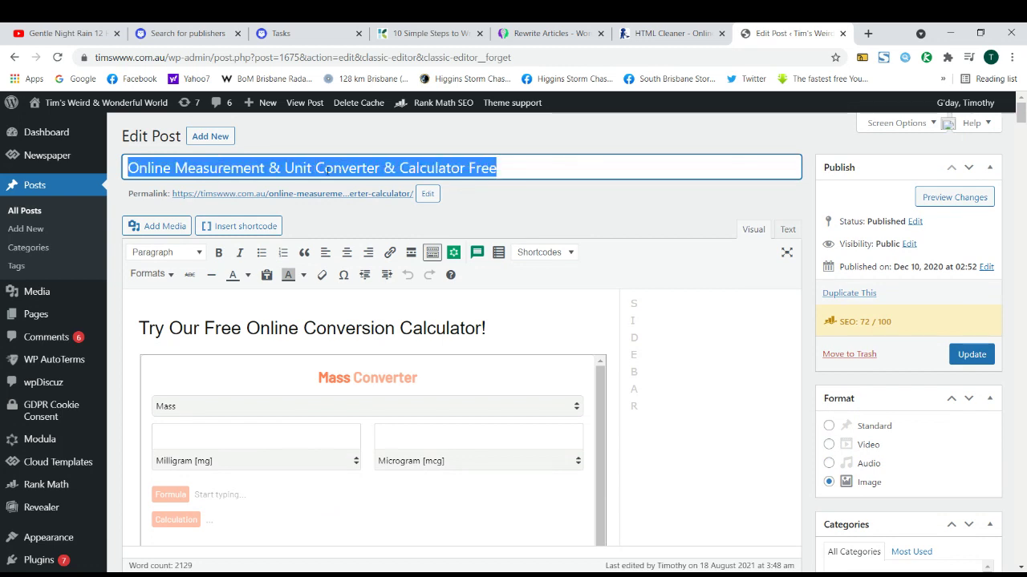
triple_click(305, 167)
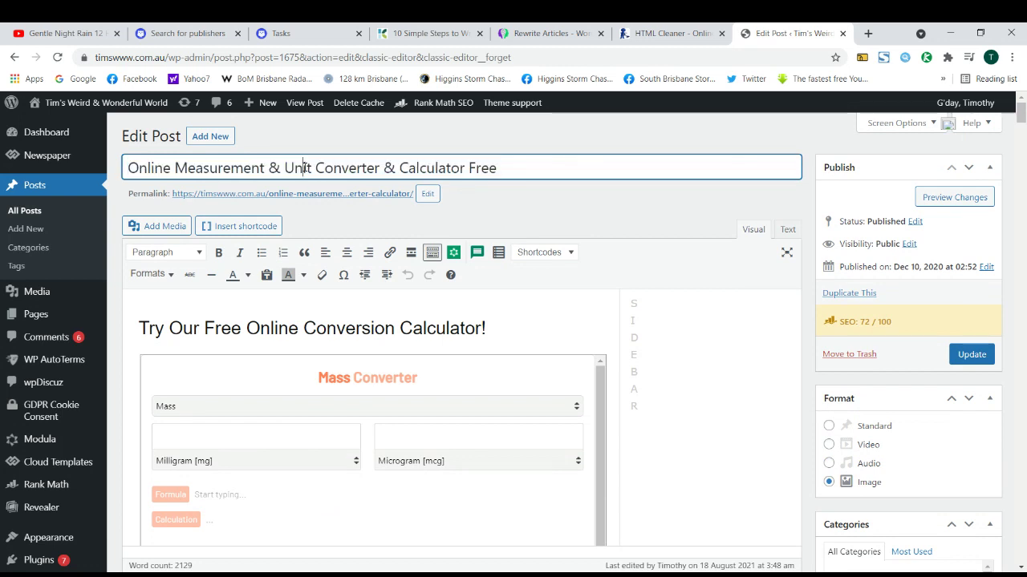
triple_click(305, 168)
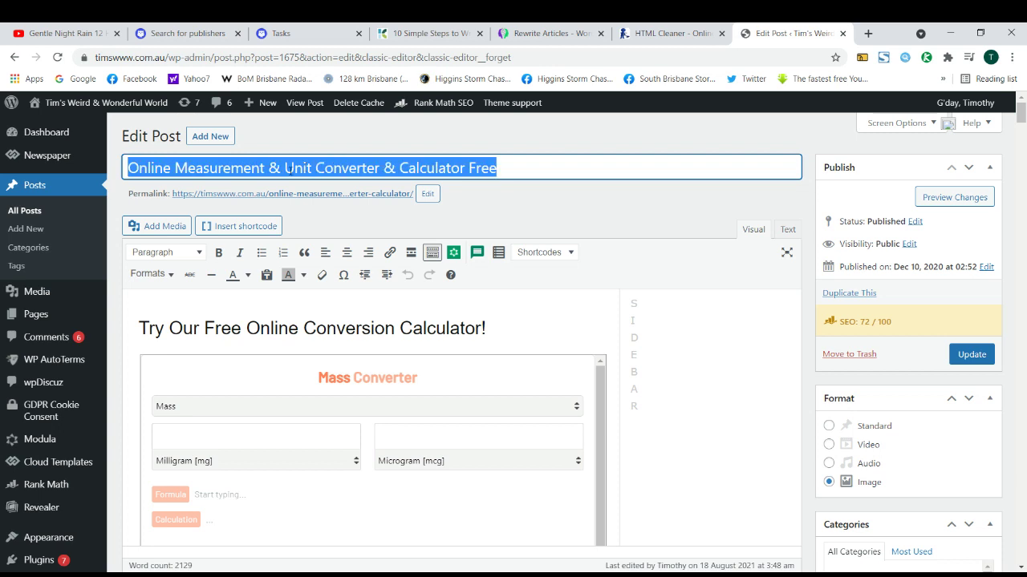
left_click(363, 170)
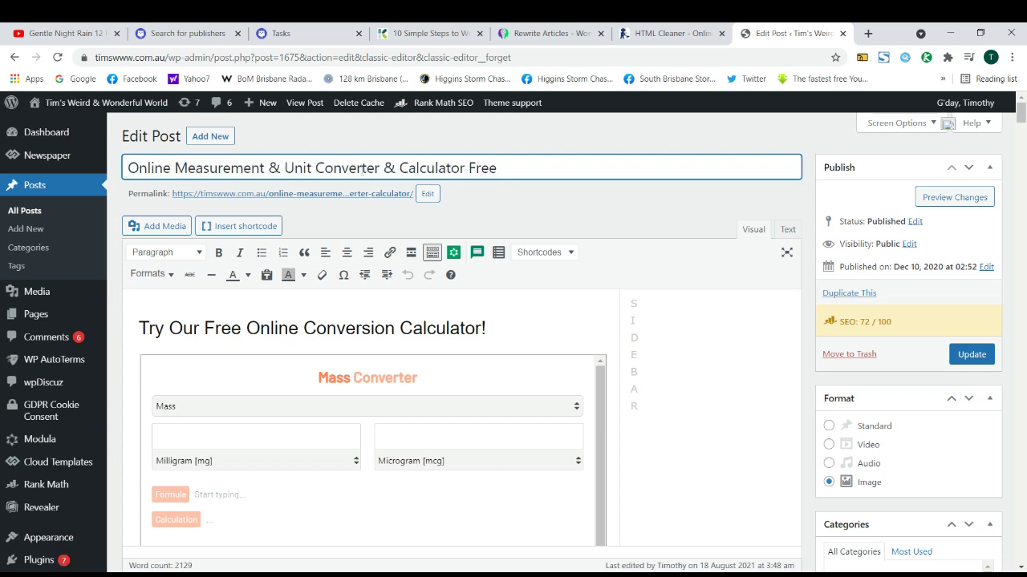
triple_click(361, 170)
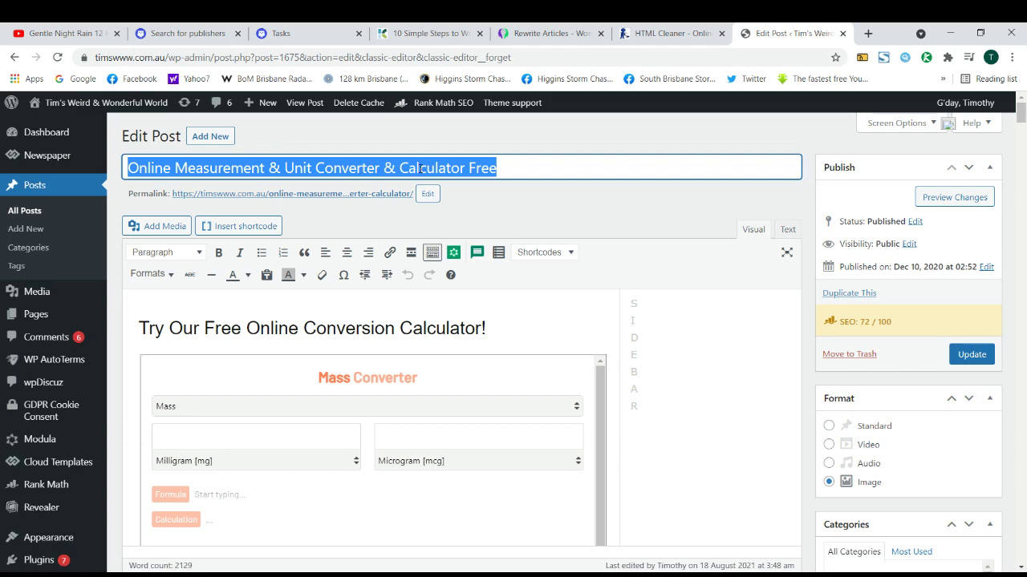
Examine the "Ever wondered how many feet there are in a mile?" heading below the embedded converter, highlighting its words.
scroll(517, 314, "down", 3)
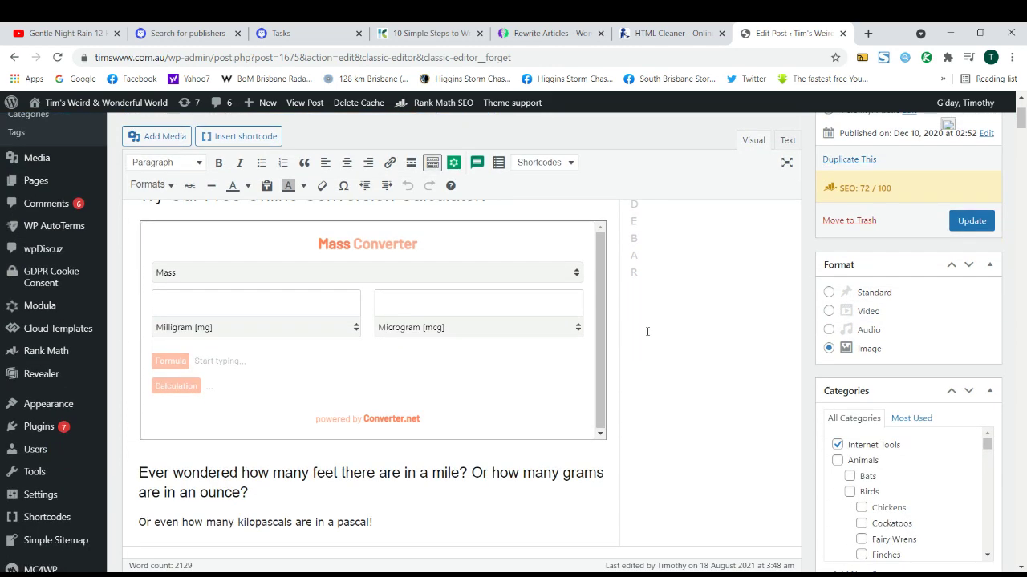
double_click(507, 406)
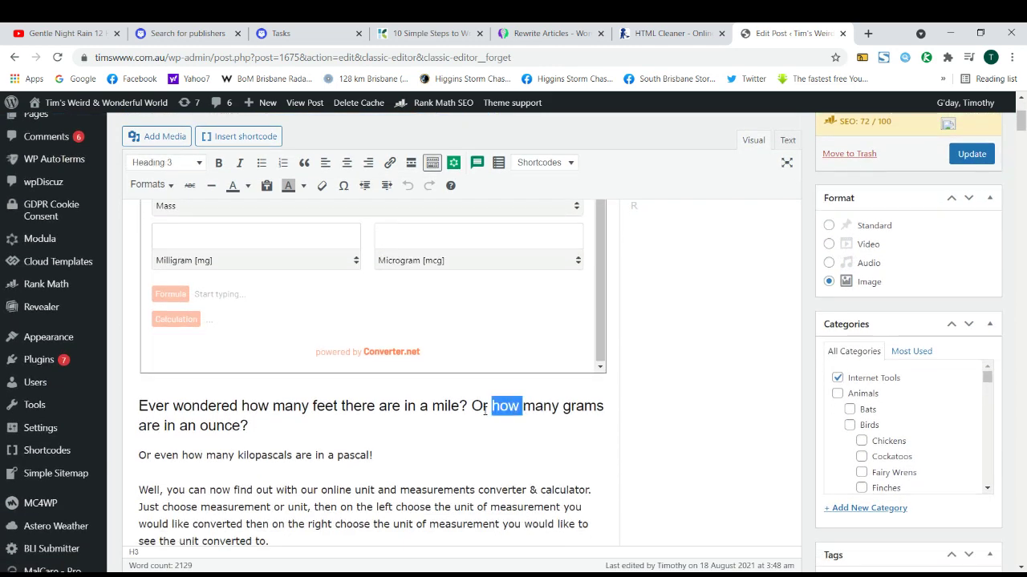
double_click(482, 407)
triple_click(402, 405)
left_click(255, 384)
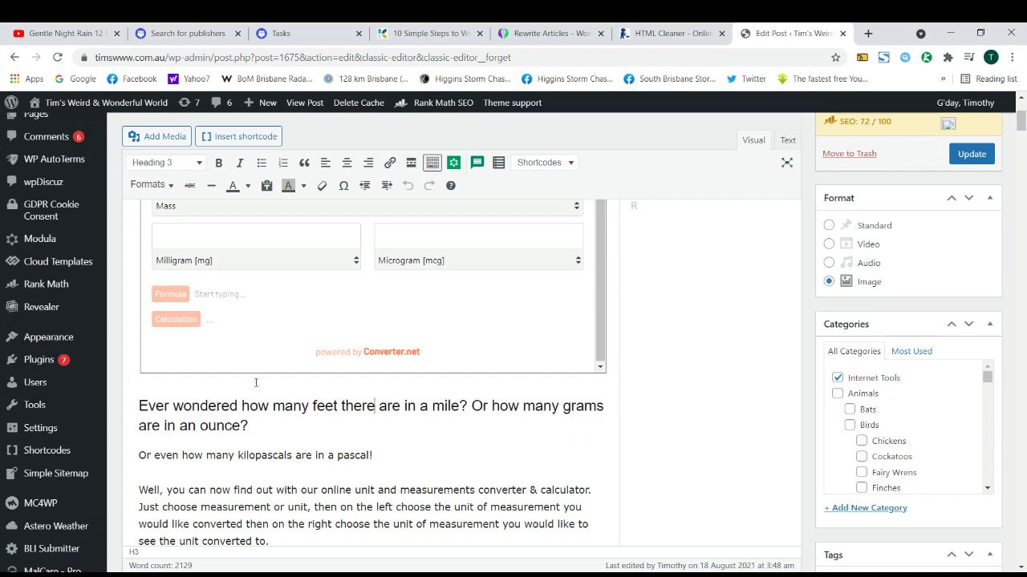
scroll(256, 383, "up", 3)
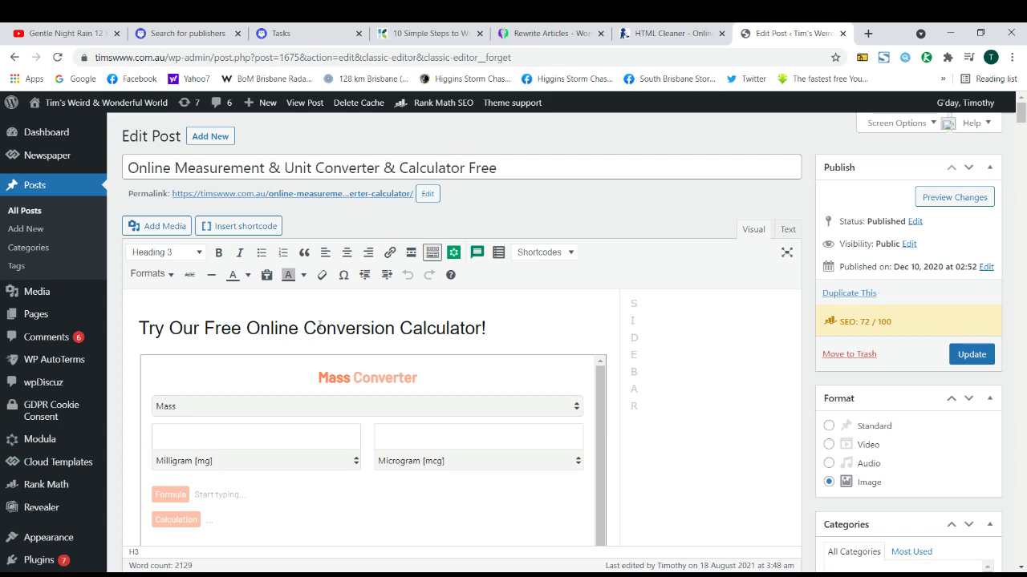
Review the post's body sections down to "Are cups metric or imperial?", highlighting the "Measurements and Units Available to be converted." heading.
scroll(320, 325, "down", 3)
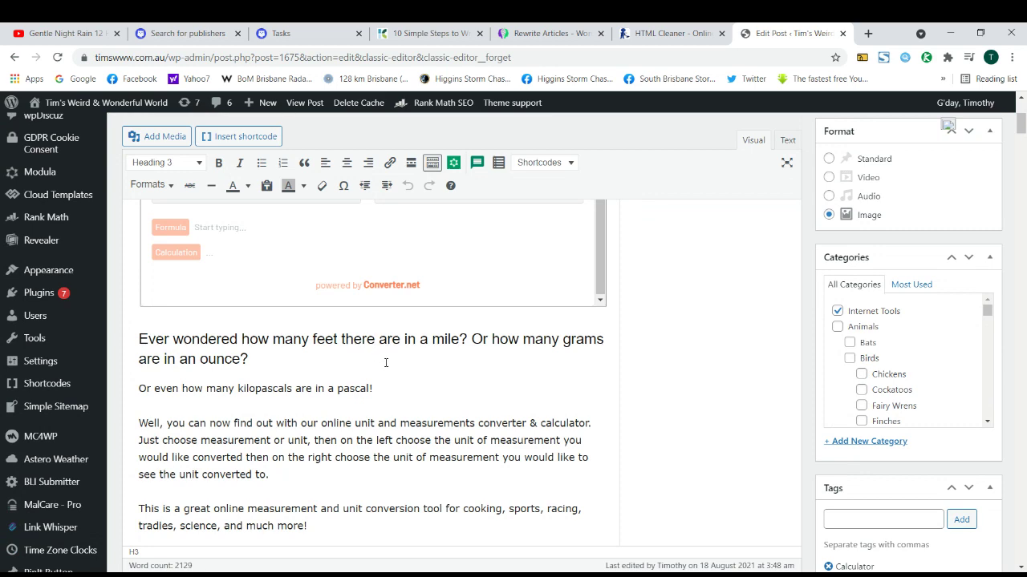
scroll(355, 344, "down", 2)
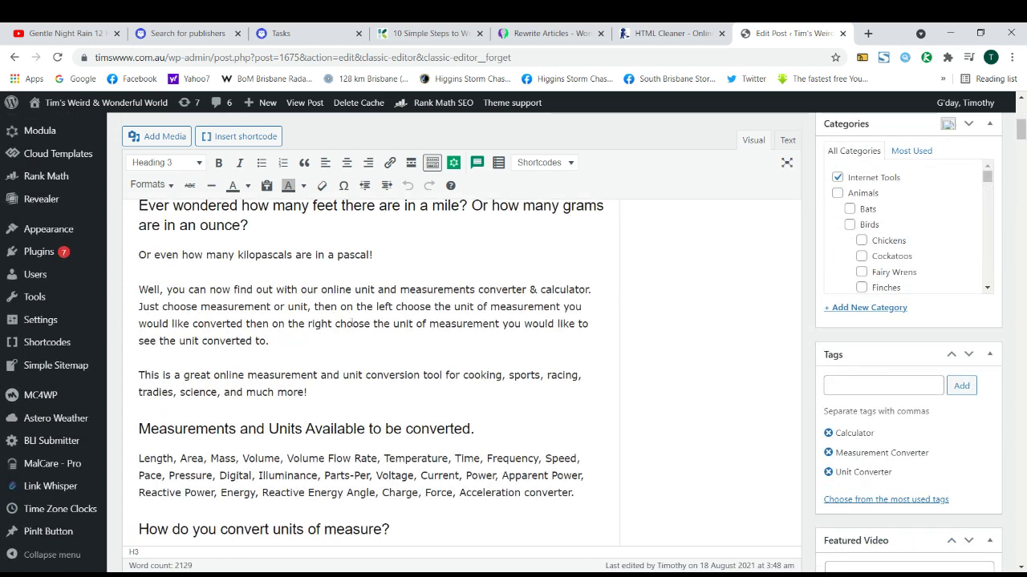
triple_click(351, 323)
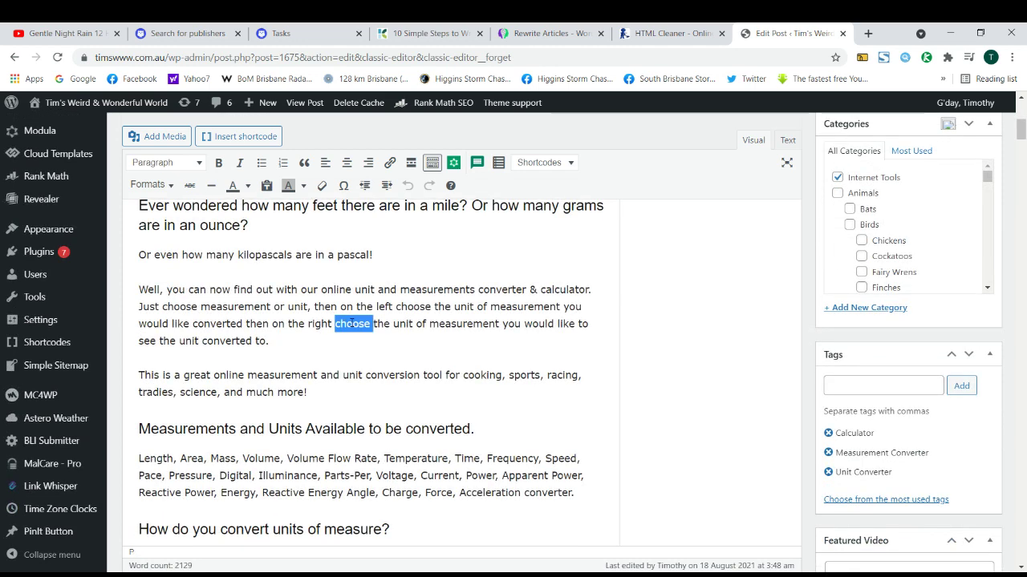
double_click(348, 377)
double_click(342, 428)
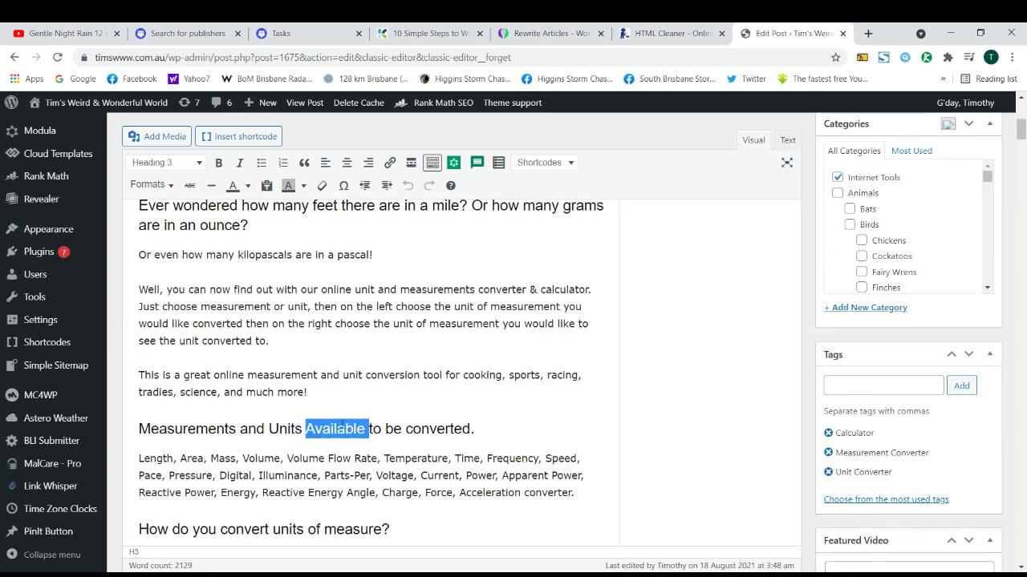
triple_click(342, 428)
scroll(370, 359, "down", 2)
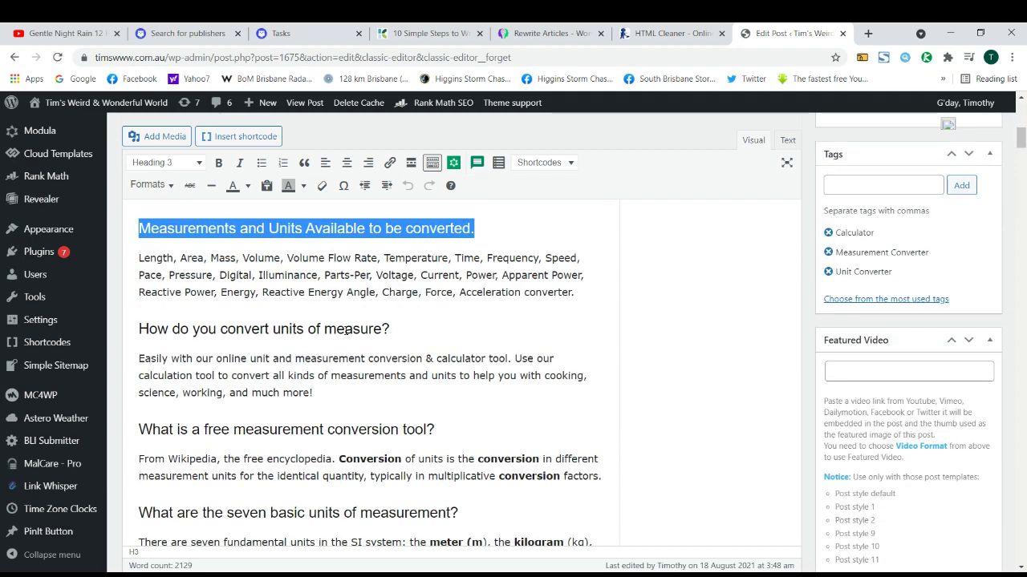
scroll(309, 331, "down", 1)
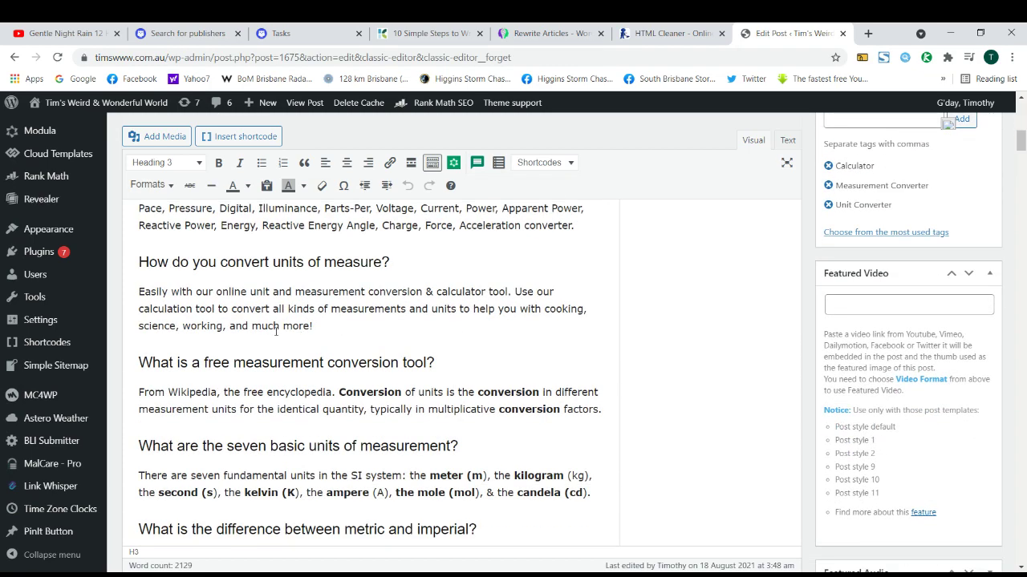
scroll(270, 333, "down", 5)
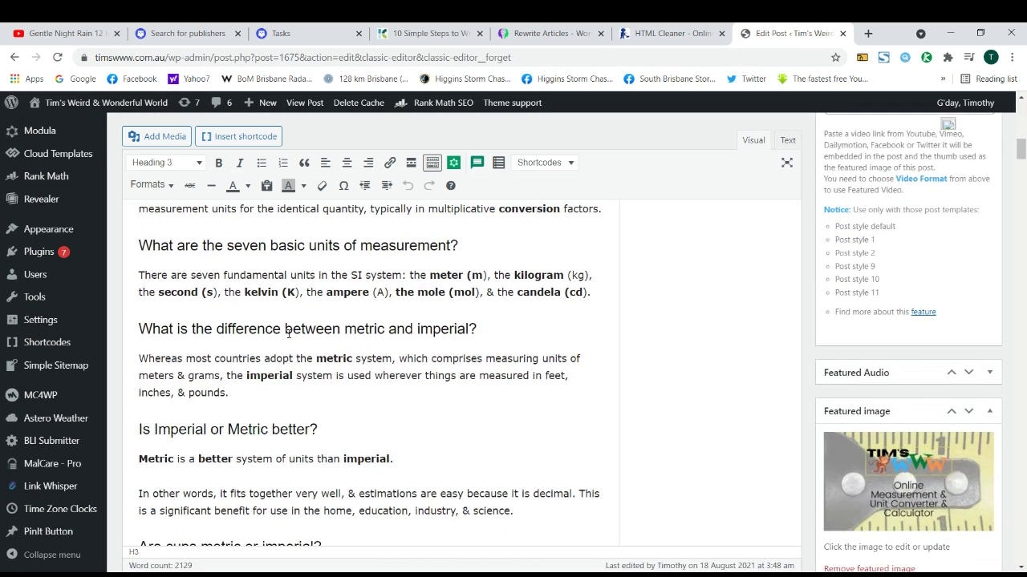
scroll(287, 335, "down", 3)
scroll(287, 333, "up", 3)
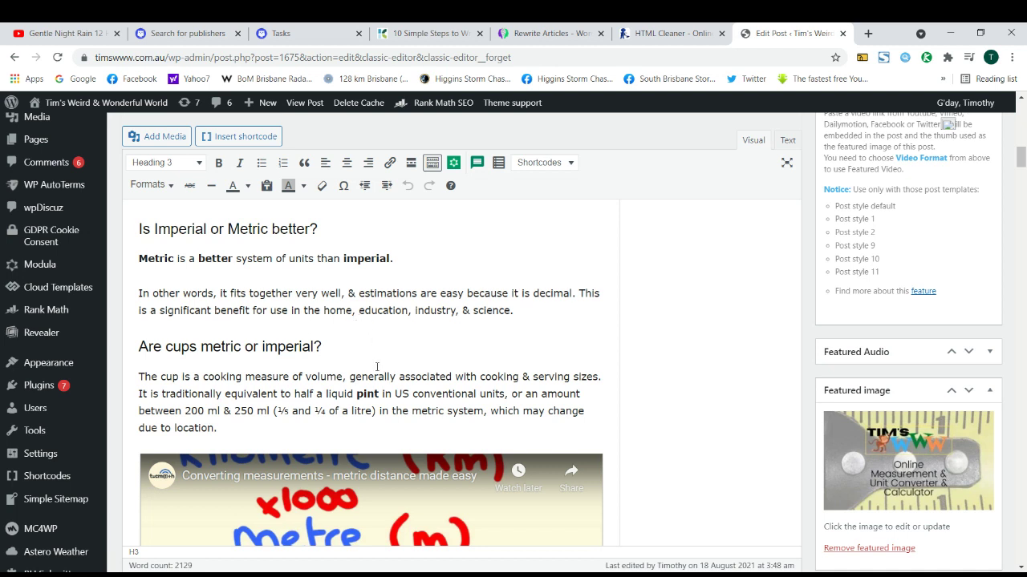
scroll(377, 366, "up", 6)
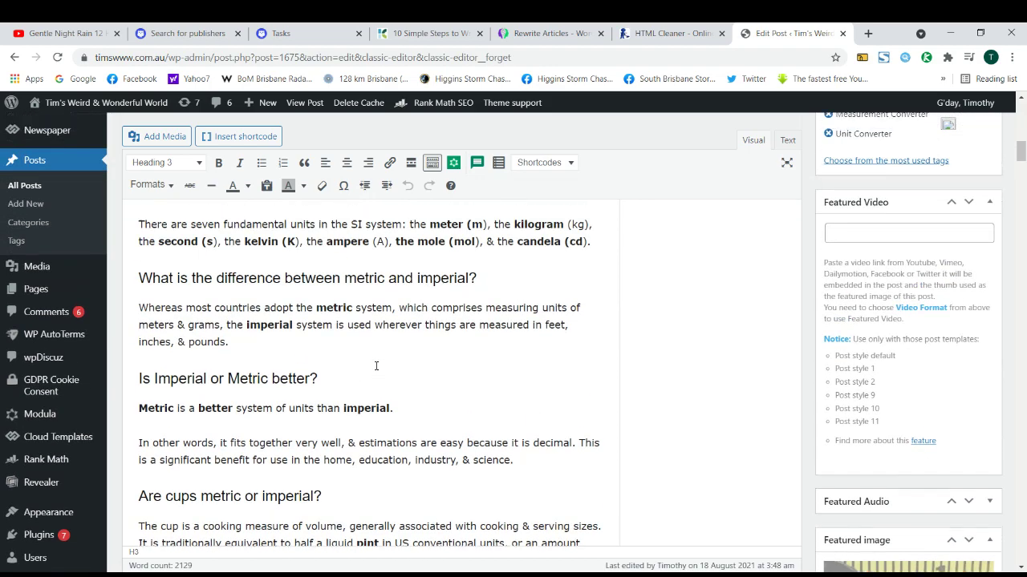
scroll(376, 364, "up", 5)
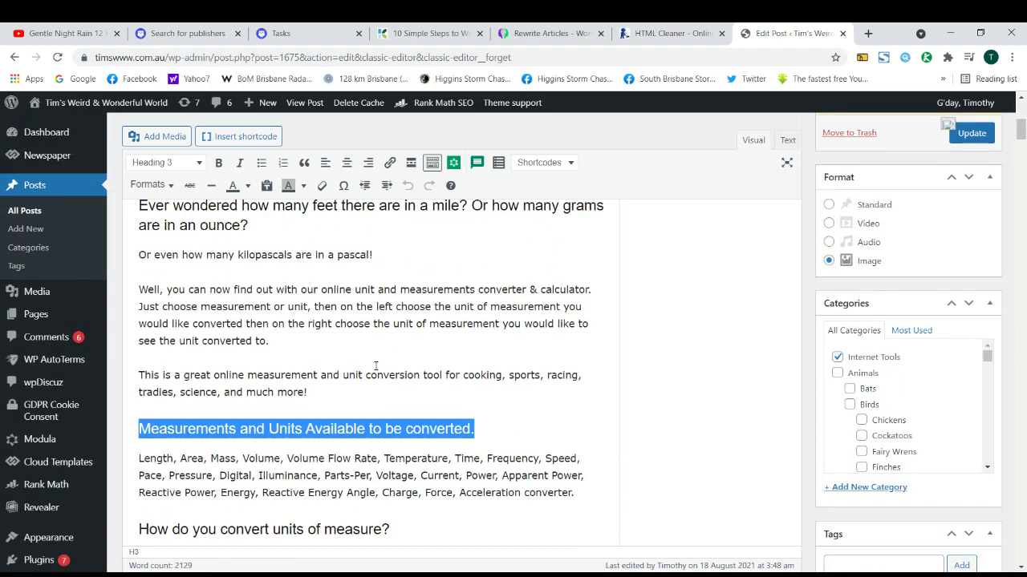
scroll(376, 365, "up", 3)
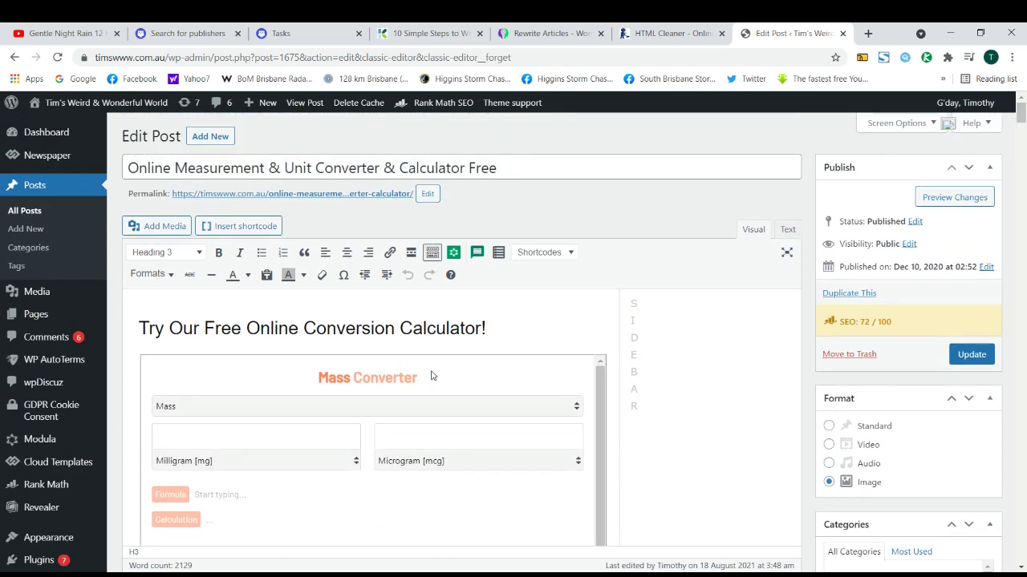
Examine the "Try Our Free Online Conversion Calculator!" heading, highlighting "Calculator", "Conversion" and the whole line.
triple_click(382, 333)
double_click(407, 334)
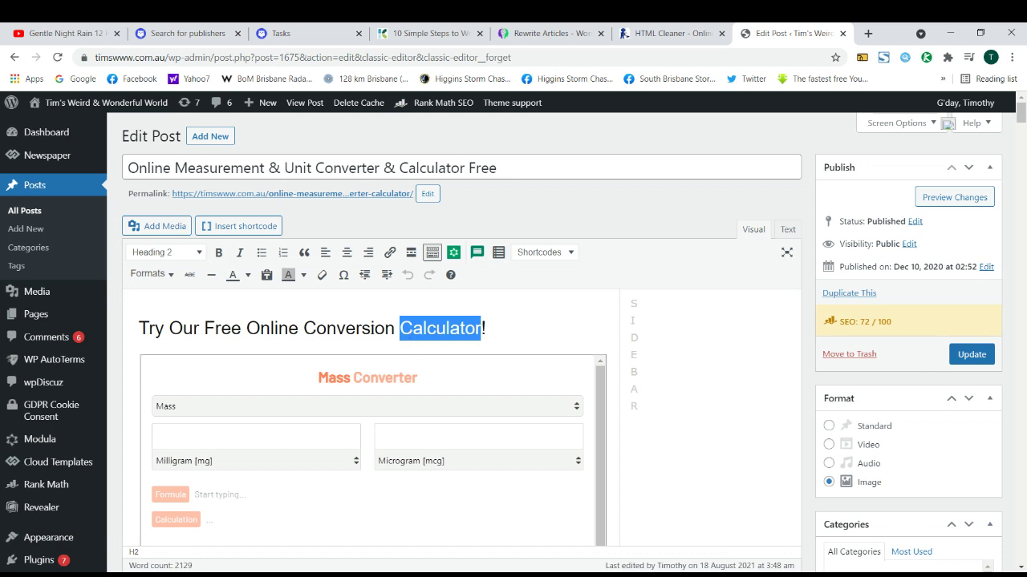
triple_click(370, 312)
double_click(336, 321)
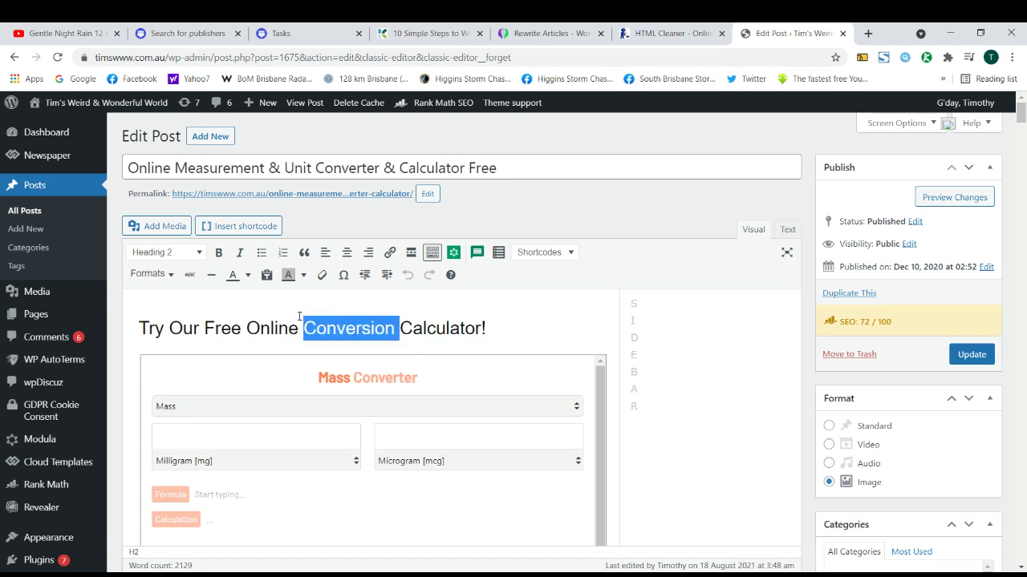
triple_click(288, 319)
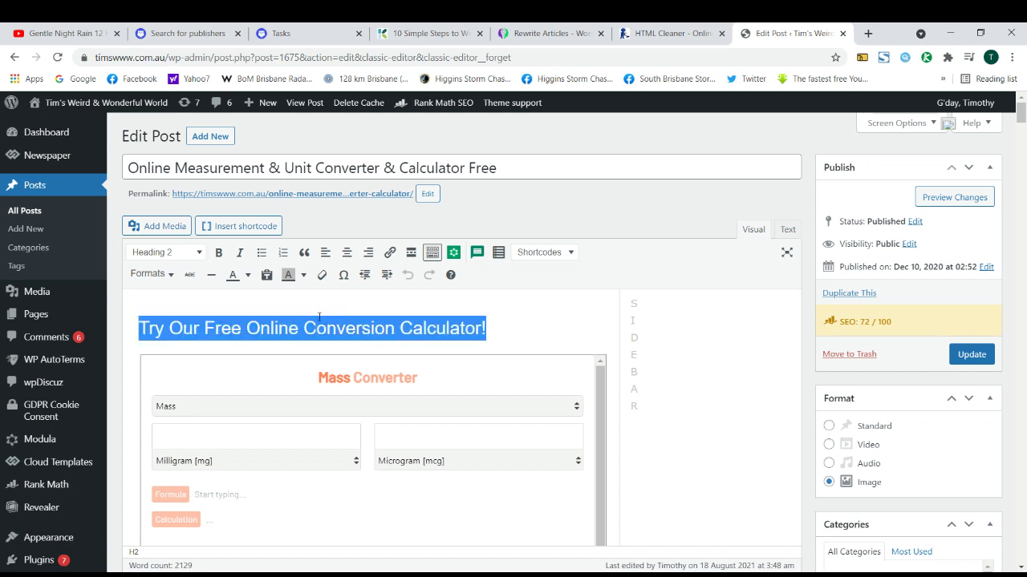
left_click(315, 328)
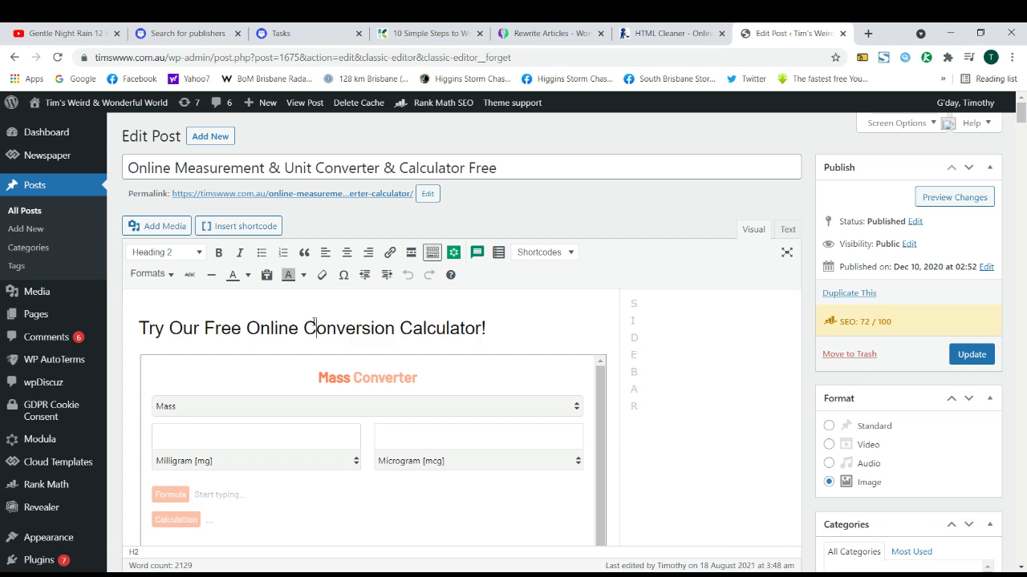
Return to the post title and examine its wording, highlighting "Converter" and the entire title.
triple_click(351, 168)
double_click(351, 168)
left_click(351, 168)
double_click(351, 169)
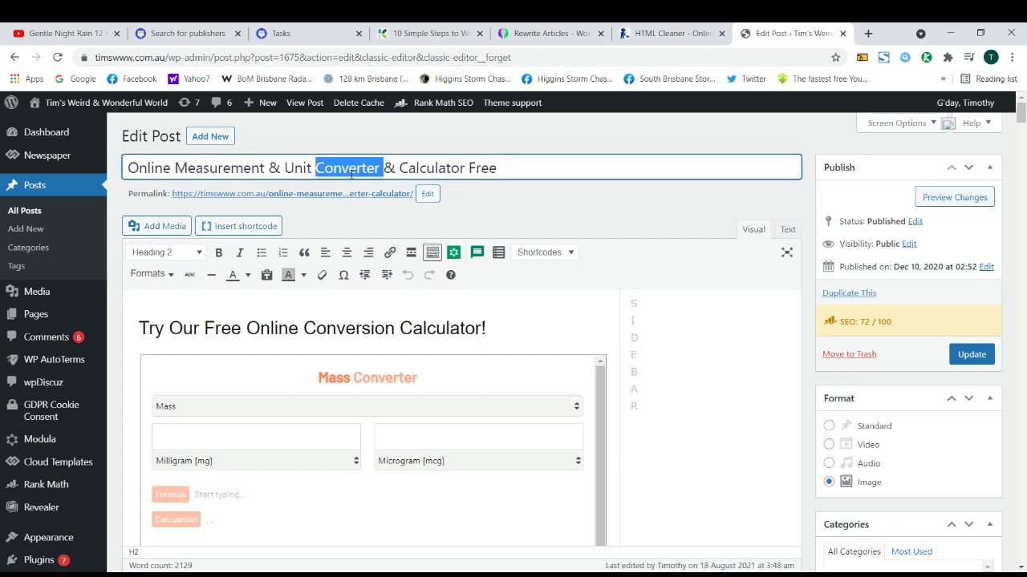
left_click(350, 168)
triple_click(350, 168)
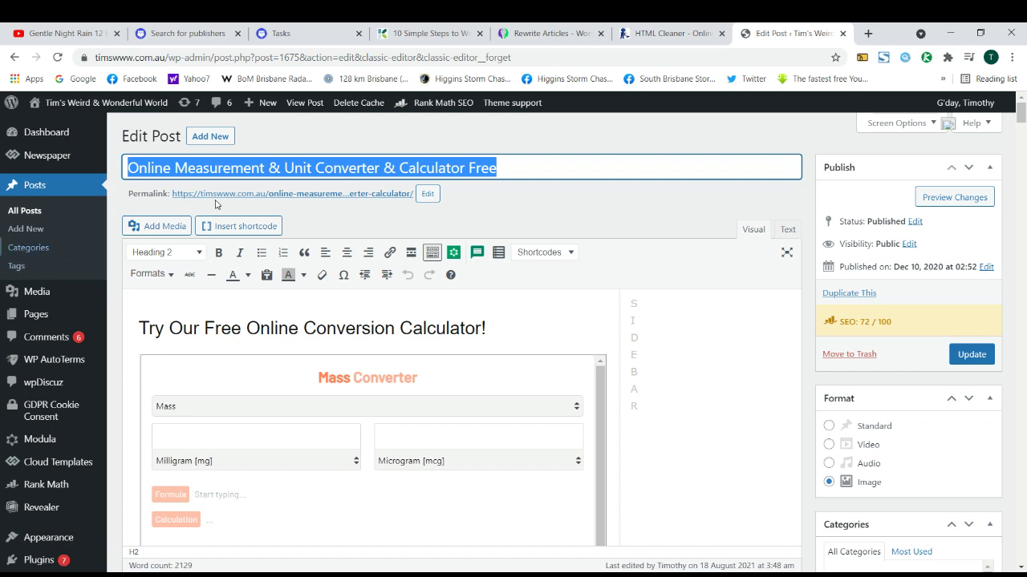
triple_click(298, 167)
triple_click(299, 167)
left_click(253, 169)
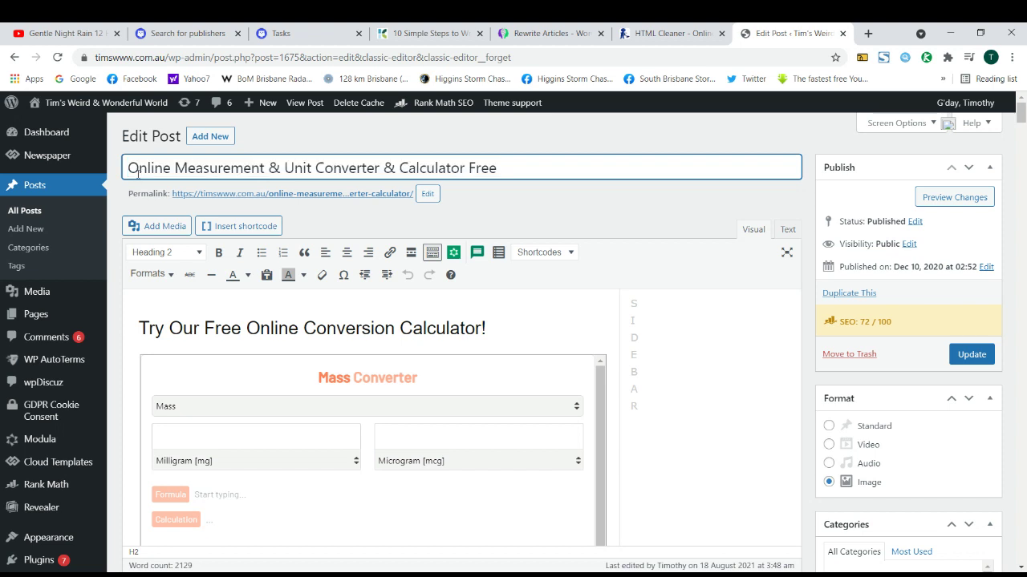
left_click_drag(129, 168, 513, 190)
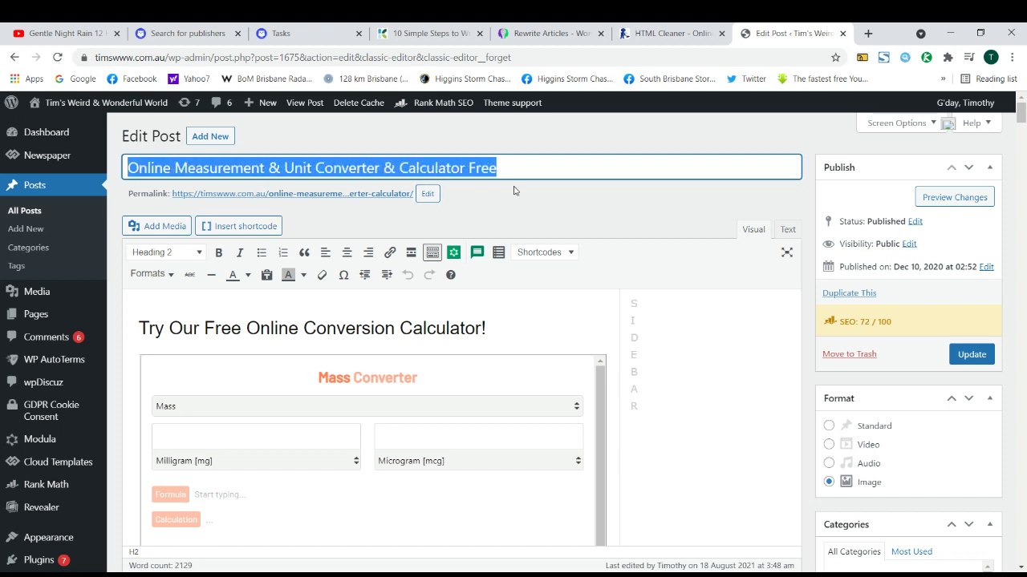
left_click(458, 169)
triple_click(449, 170)
Compare the opening "Try Our Free Online Conversion Calculator!" heading with the post title, selecting each in full.
triple_click(477, 330)
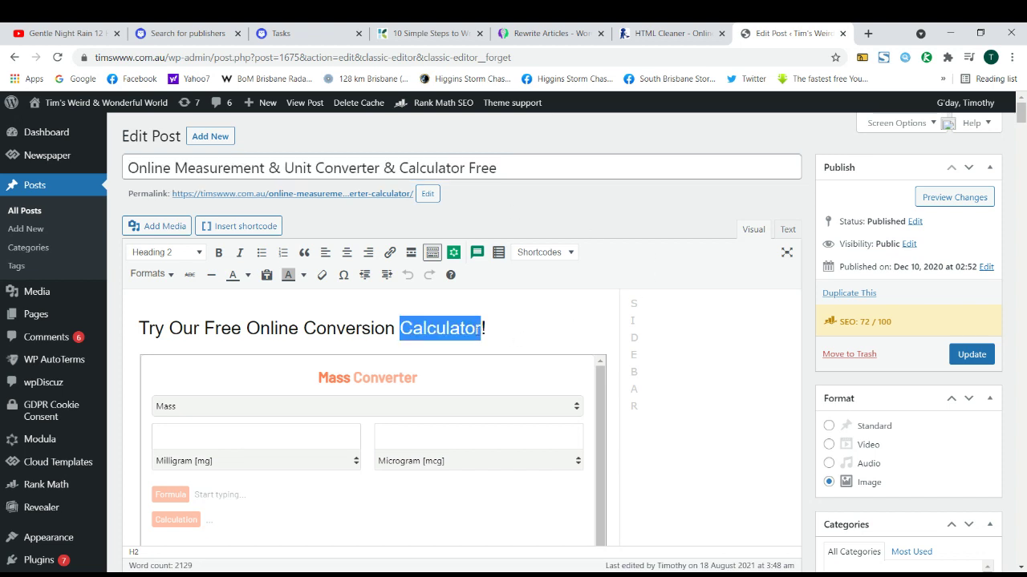
left_click(432, 328)
triple_click(432, 328)
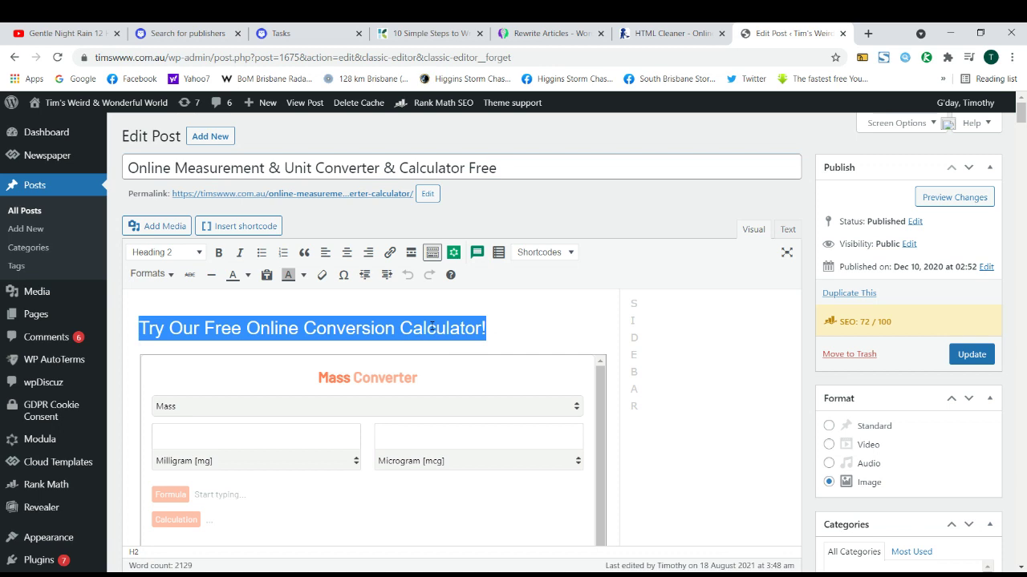
triple_click(432, 328)
triple_click(432, 328)
triple_click(461, 168)
triple_click(461, 167)
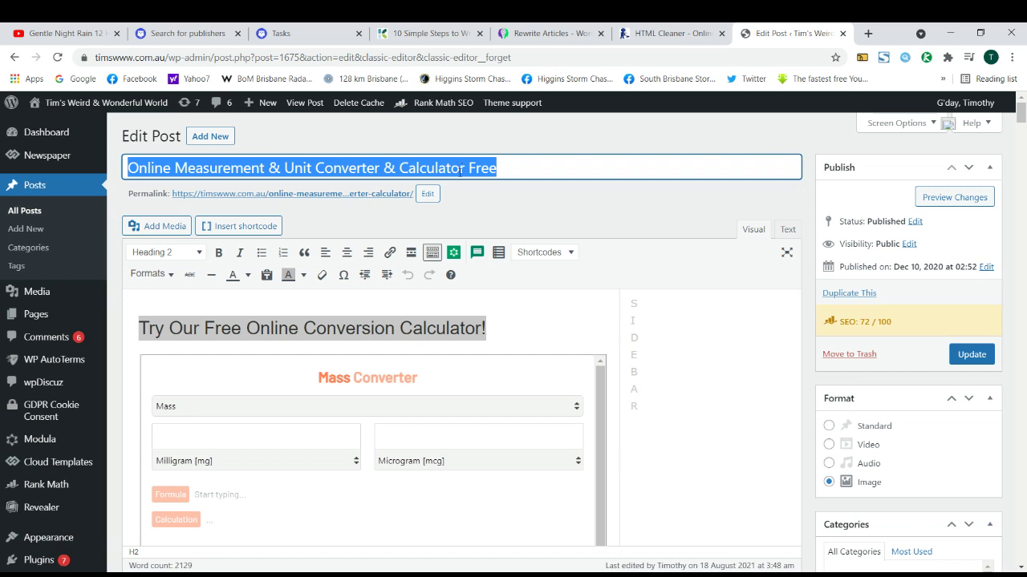
Alternate between the full opening "Try Our Free Online Conversion Calculator!" heading and the post title, comparing how their keywords match.
triple_click(440, 332)
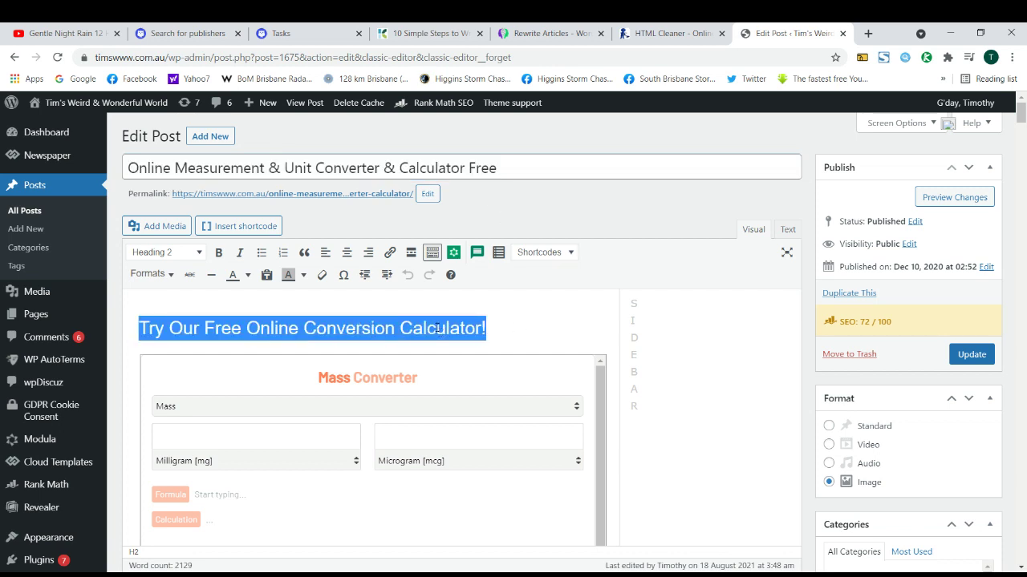
triple_click(444, 163)
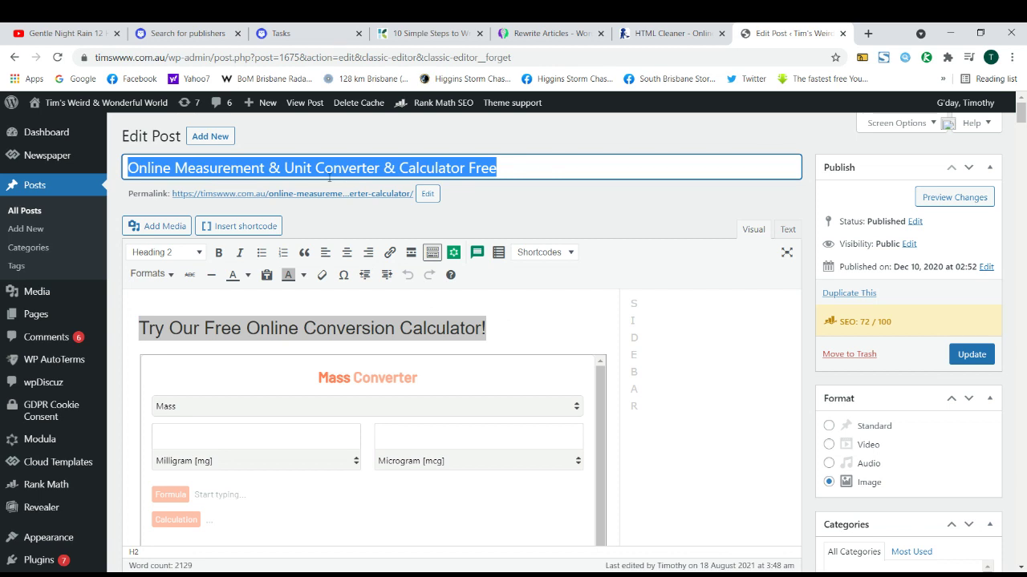
triple_click(432, 331)
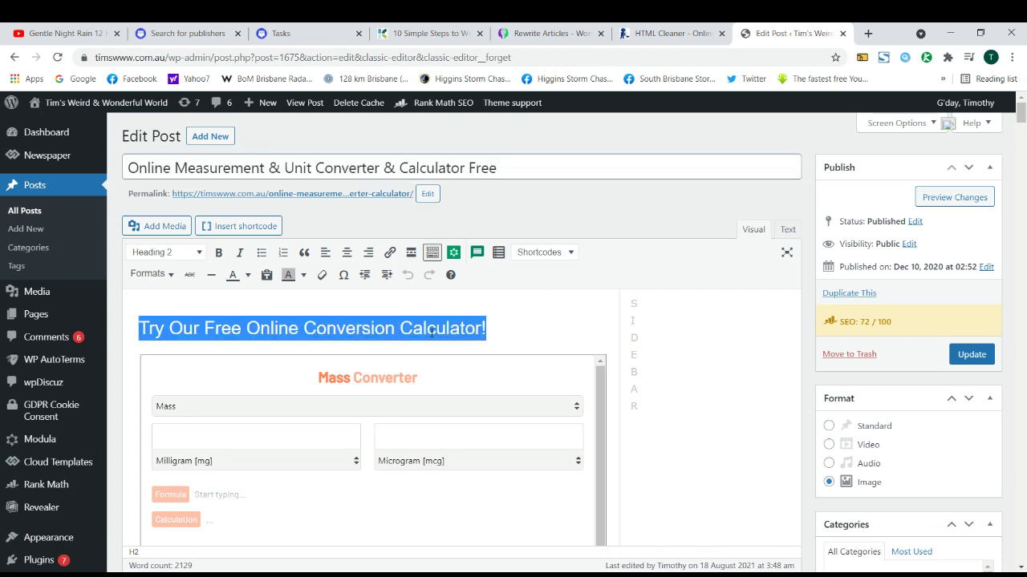
double_click(345, 335)
triple_click(387, 326)
Examine the "Ever wondered how many feet there are in a mile?" heading and highlight "Measurements and Units Available to be converted.".
scroll(386, 324, "down", 5)
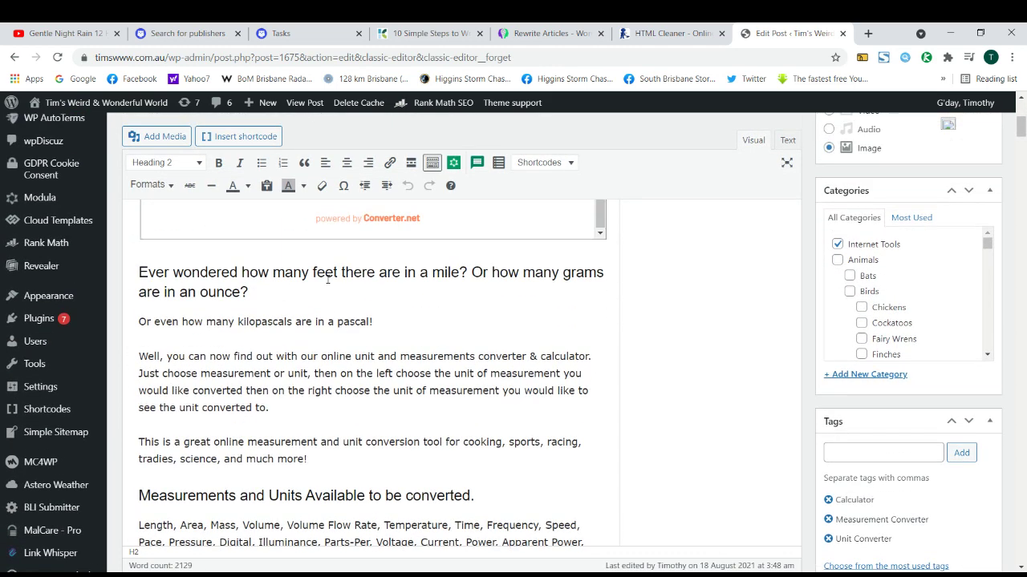
triple_click(327, 279)
key("alt+shift+3")
scroll(313, 321, "down", 2)
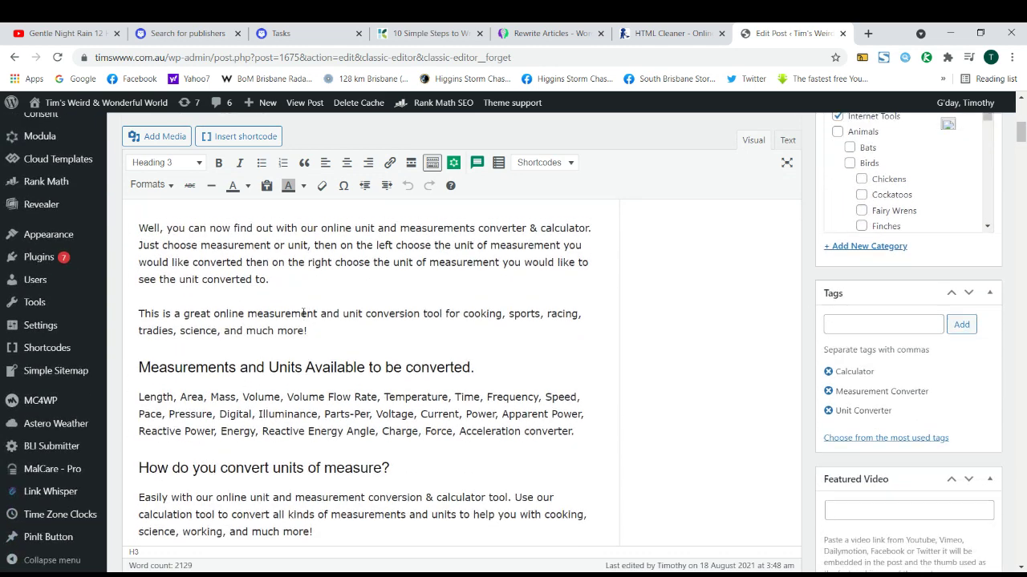
scroll(303, 313, "up", 2)
scroll(300, 337, "down", 2)
triple_click(302, 362)
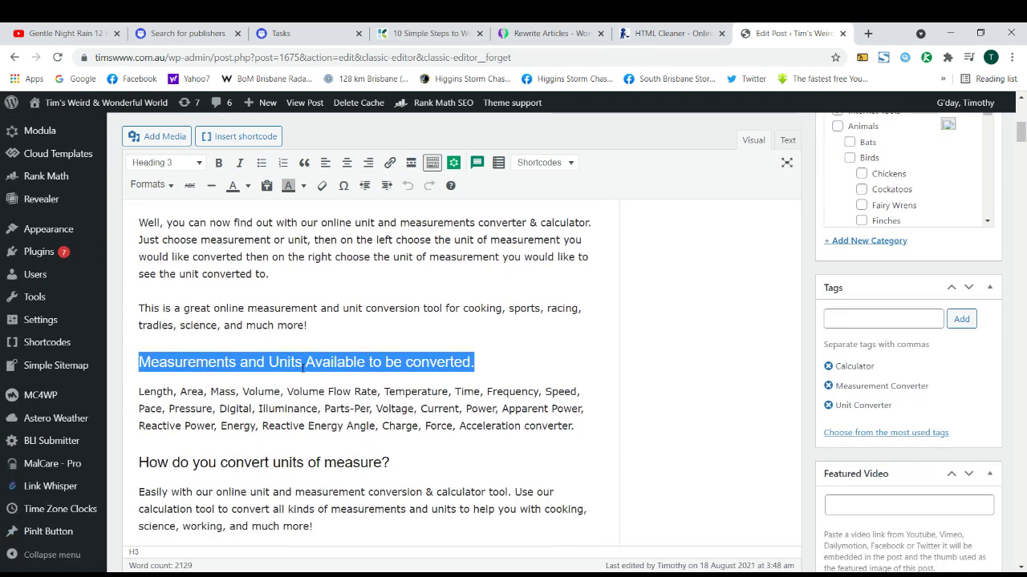
Review the question headings from "How do you convert units of measure?" to "Are cups metric or imperial?", highlighting "measurement" and "units" in them.
scroll(303, 353, "down", 2)
left_click(304, 337)
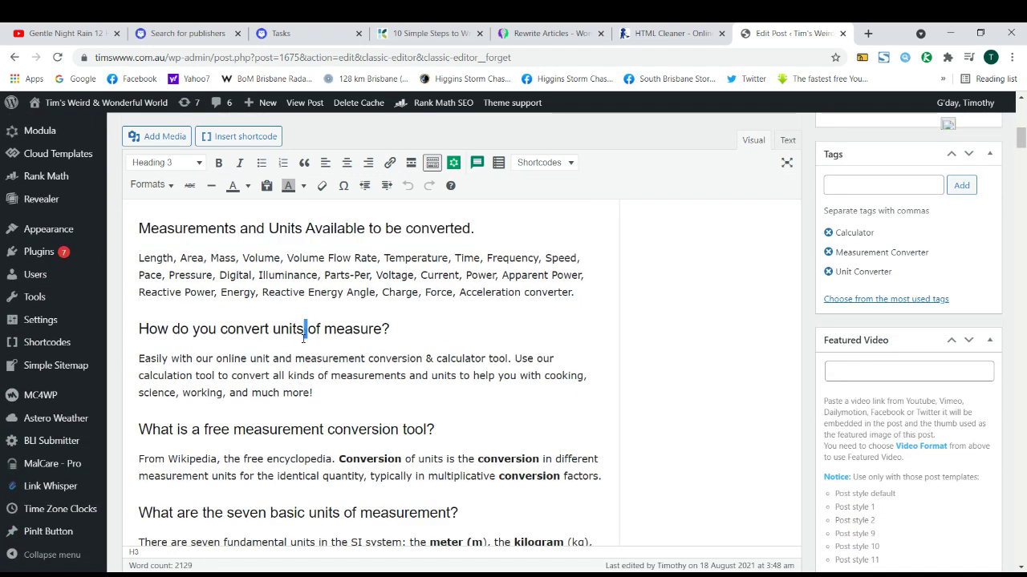
double_click(308, 429)
scroll(308, 425, "down", 2)
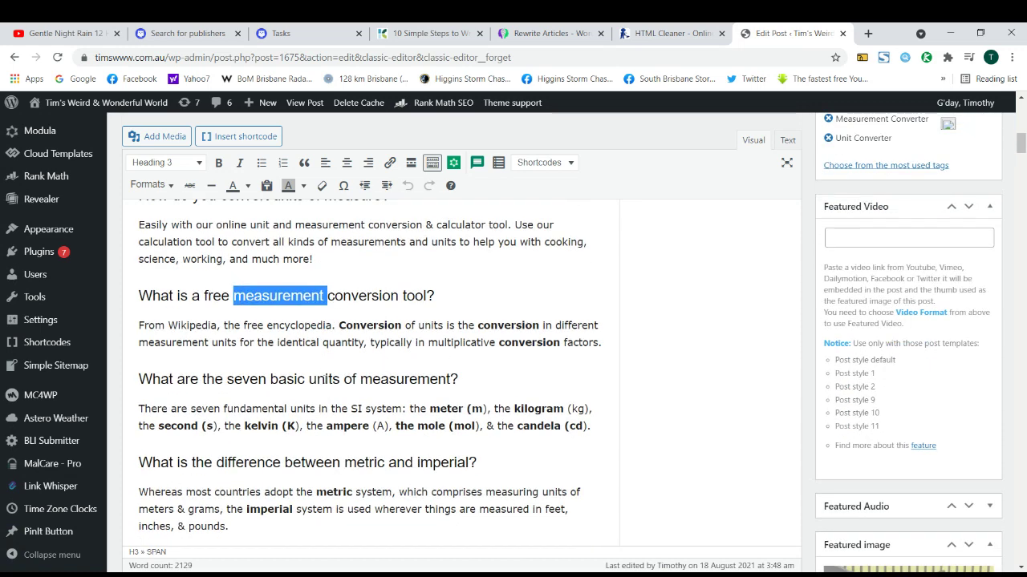
double_click(327, 379)
scroll(305, 378, "down", 3)
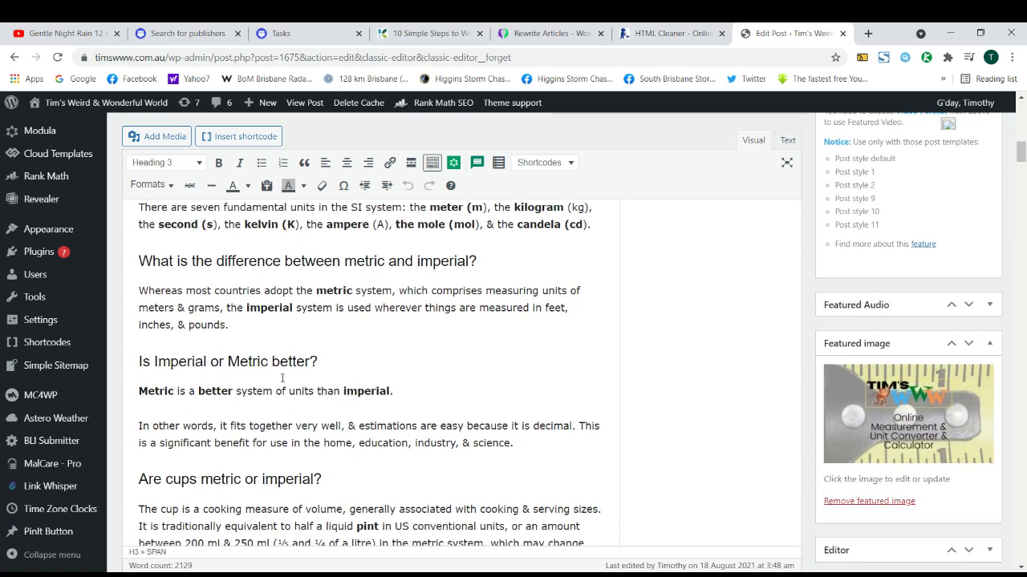
scroll(282, 378, "down", 1)
Return to the "Measurements and Units Available to be converted." heading and select the whole line.
scroll(290, 393, "up", 3)
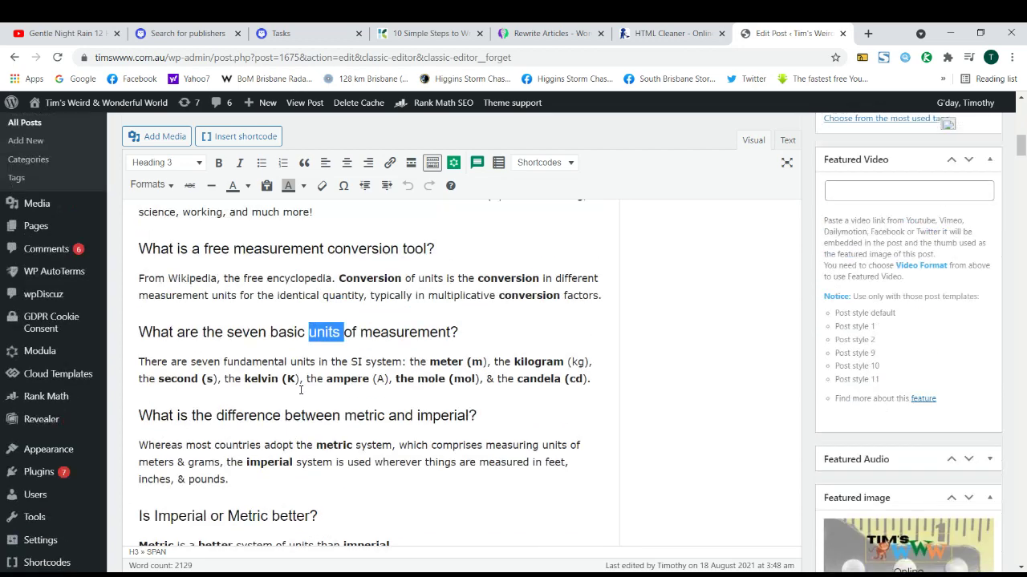
scroll(301, 390, "up", 5)
left_click(303, 429)
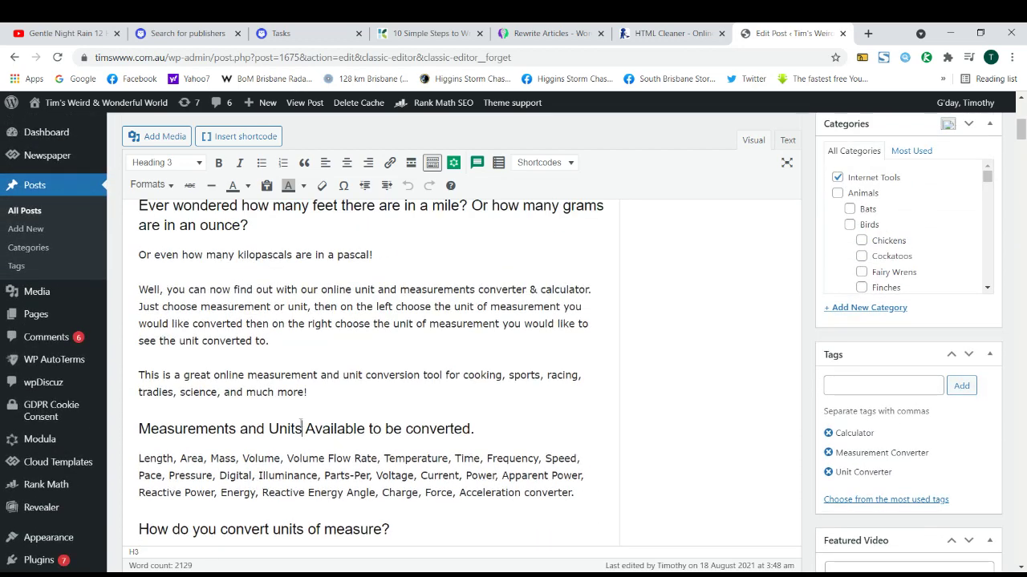
triple_click(303, 428)
scroll(362, 316, "down", 2)
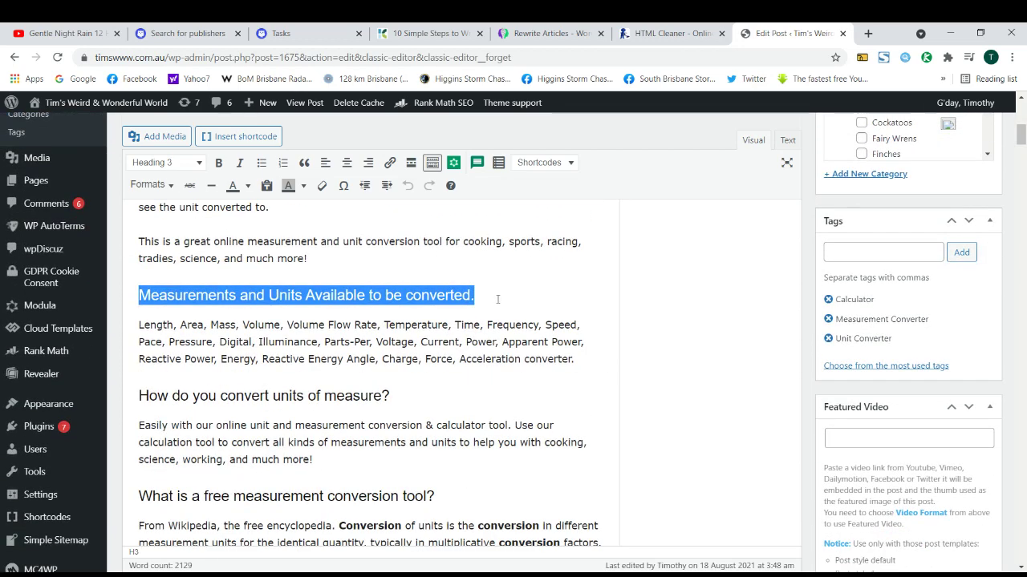
left_click(497, 299)
key("Return")
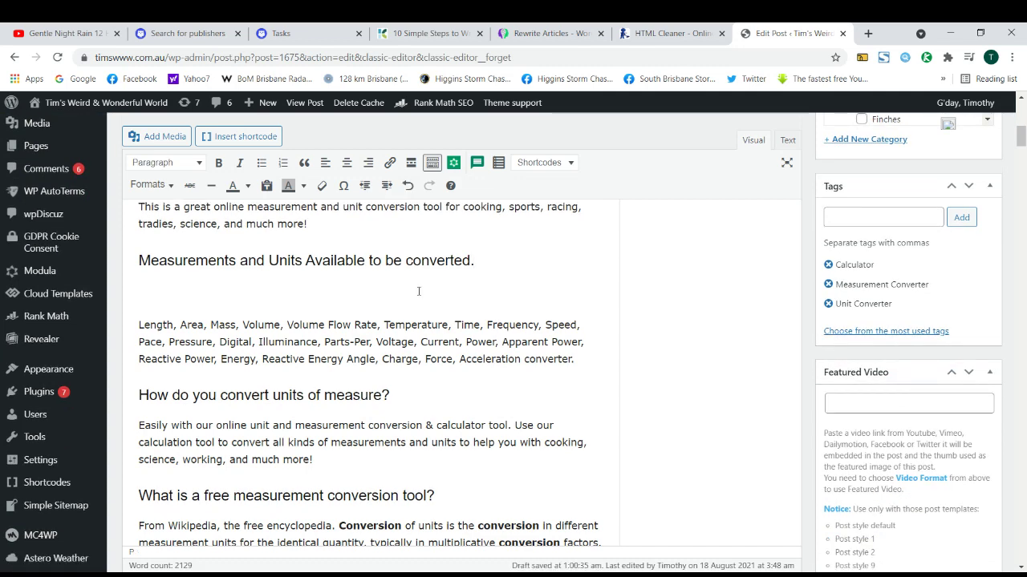
key("BackSpace")
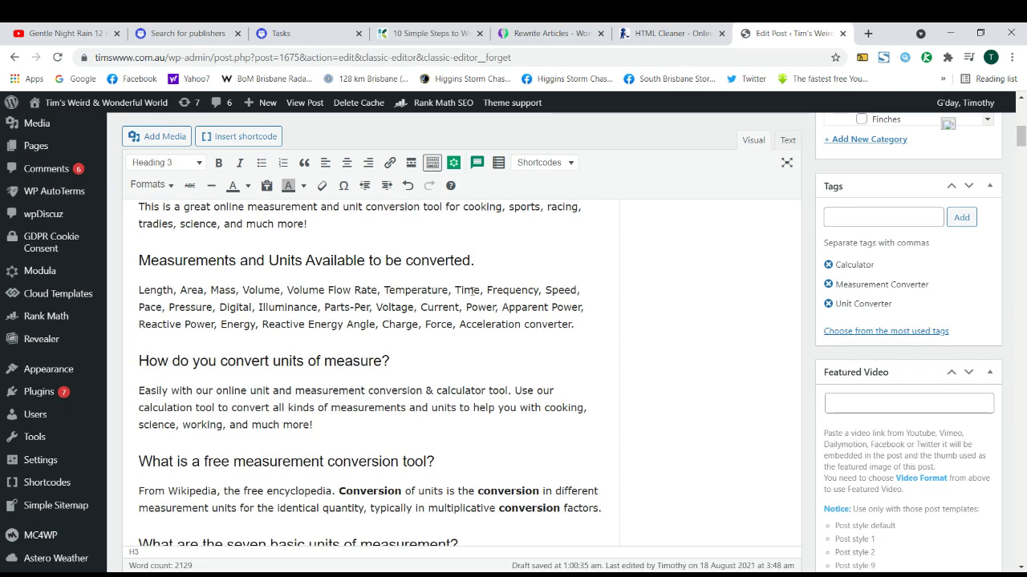
Highlight the full "Measurements and Units Available to be converted." heading again and examine its wording.
left_click(455, 263)
triple_click(455, 265)
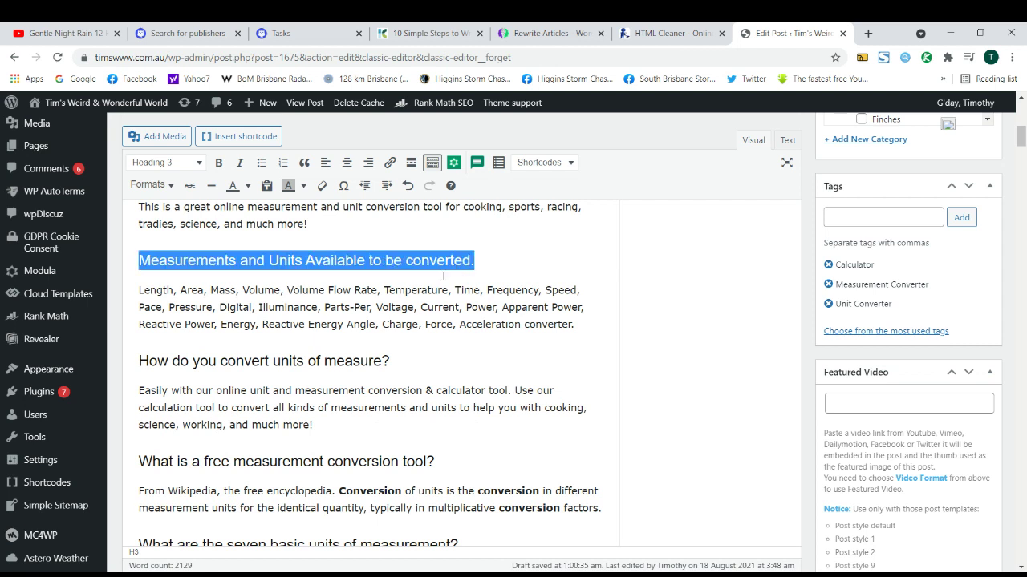
double_click(410, 267)
left_click(404, 263)
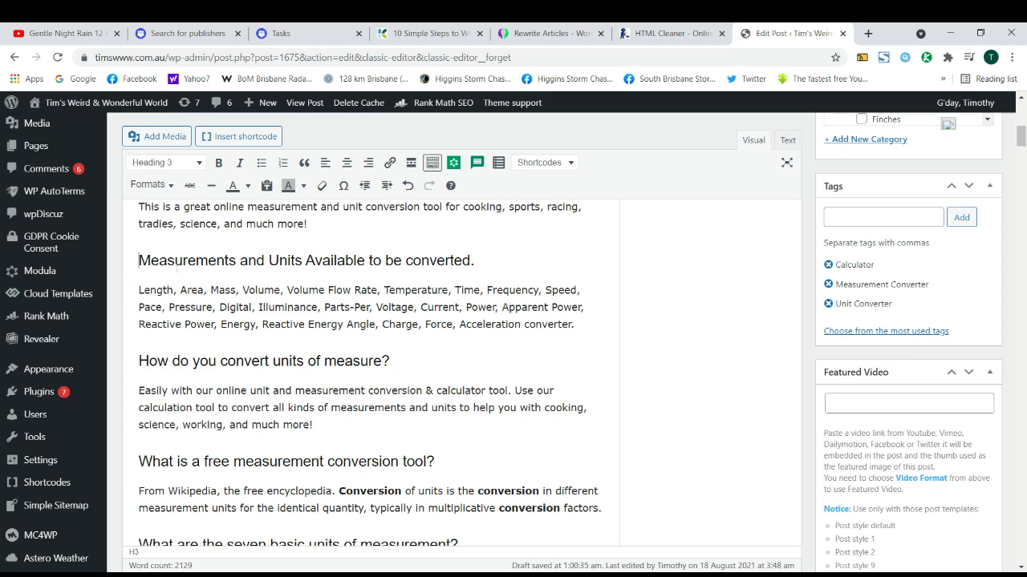
Highlight three sections in turn, each heading with its paragraph, from "Measurements and Units Available" to "What is a free measurement conversion tool?".
left_click_drag(139, 262, 467, 358)
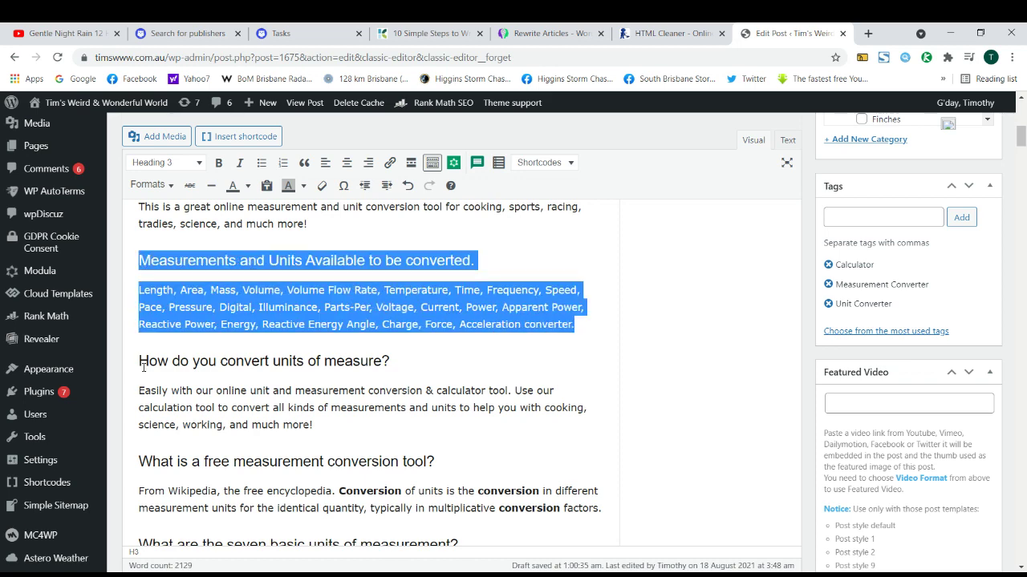
left_click_drag(143, 365, 314, 427)
scroll(250, 410, "down", 1)
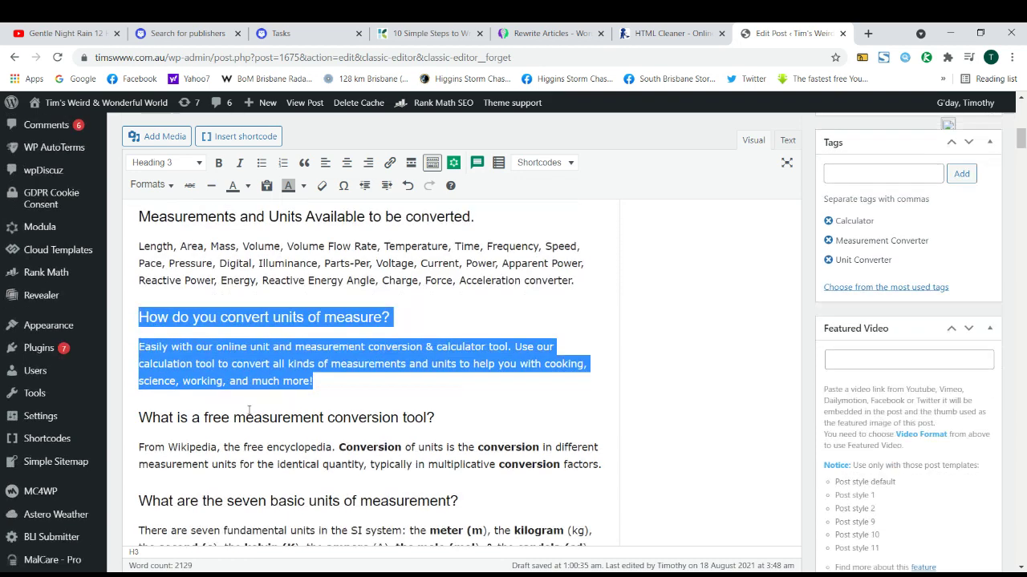
left_click(141, 393)
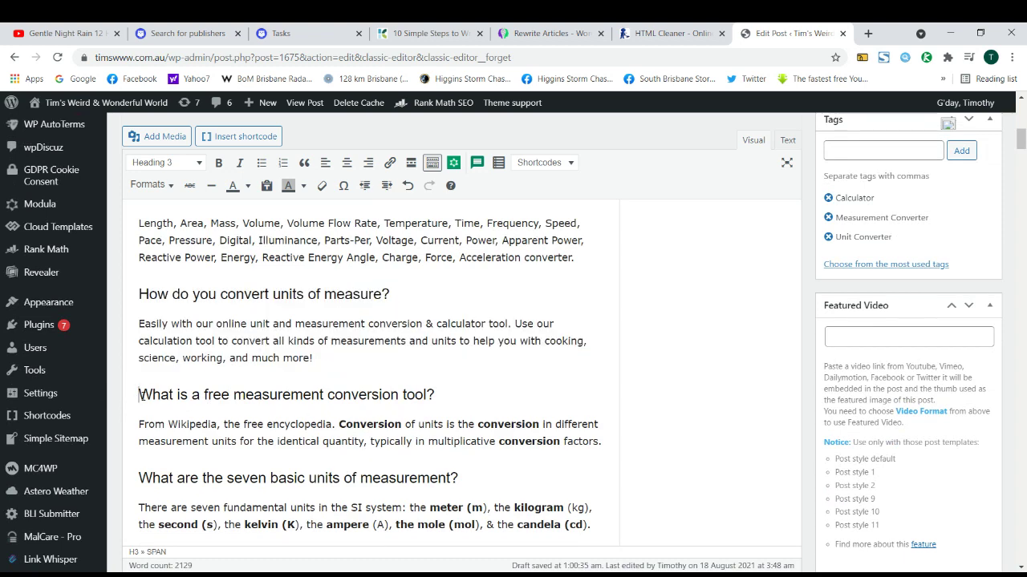
left_click_drag(139, 395, 621, 445)
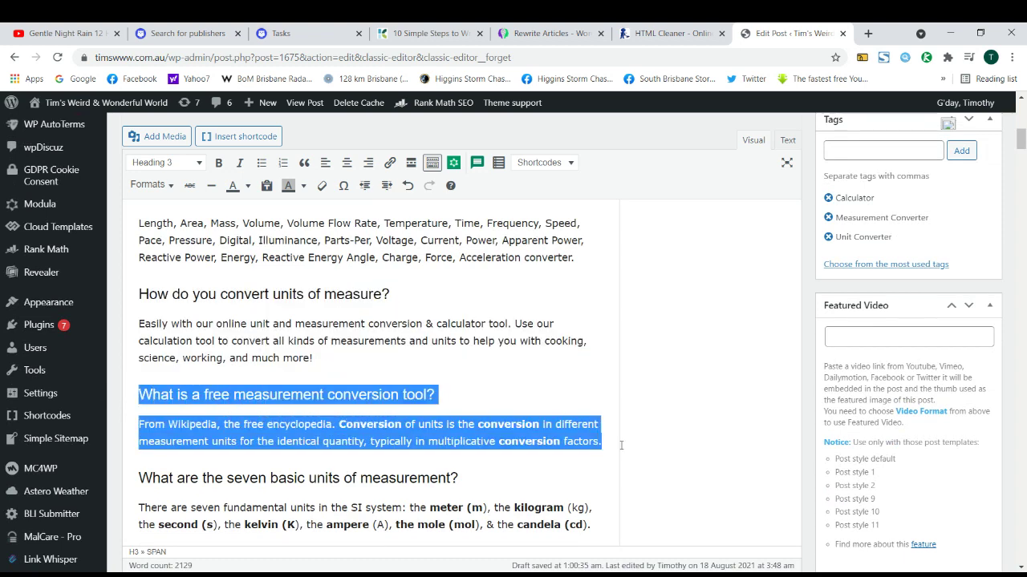
Select the full "How do you convert units of measure?" heading to examine it.
left_click(397, 296)
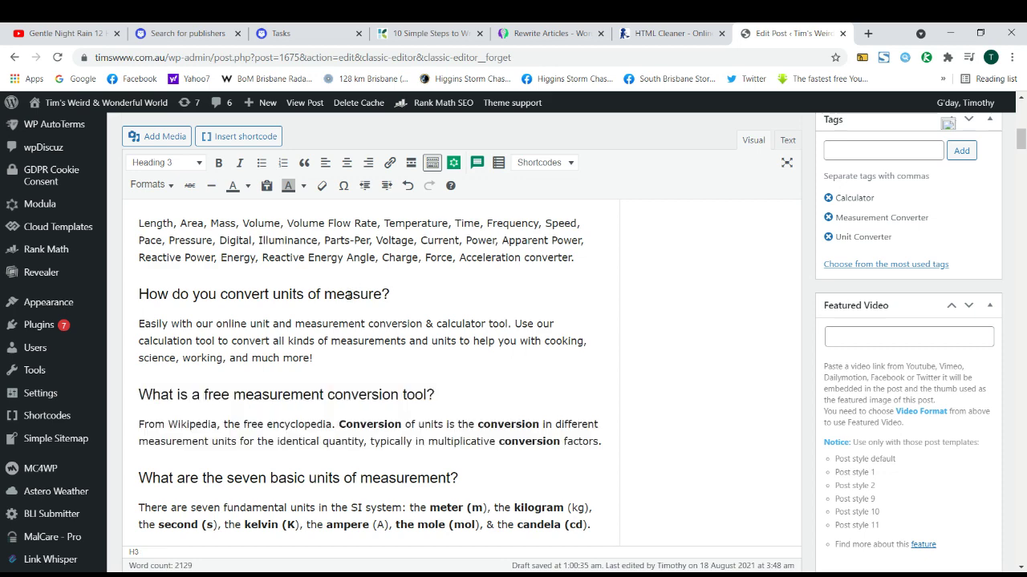
triple_click(349, 294)
triple_click(329, 296)
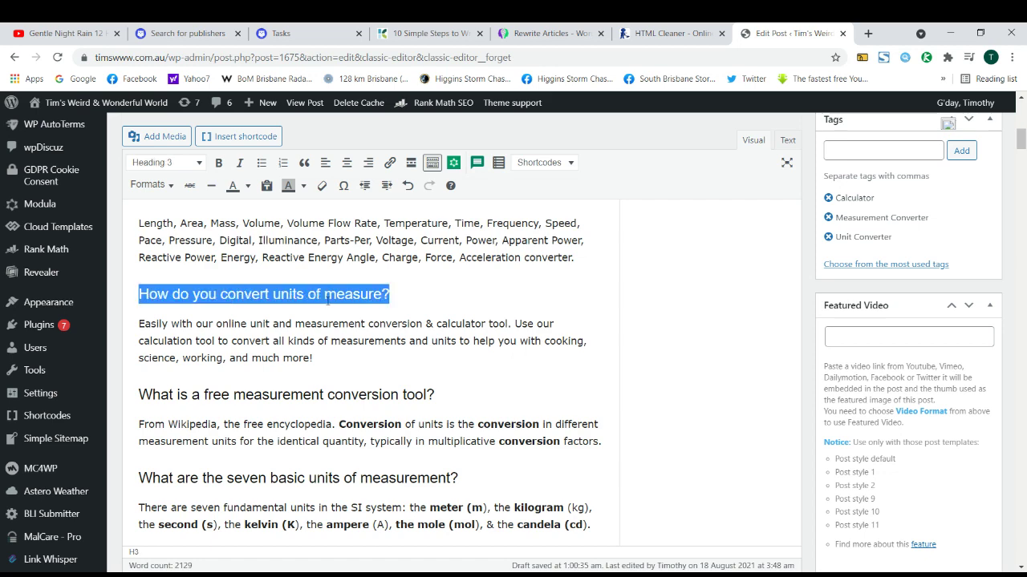
Under "How do you convert units of measure?", add a sample "h4" line in Heading 4 style followed by the paragraph "rgryy".
left_click(402, 296)
key("Return")
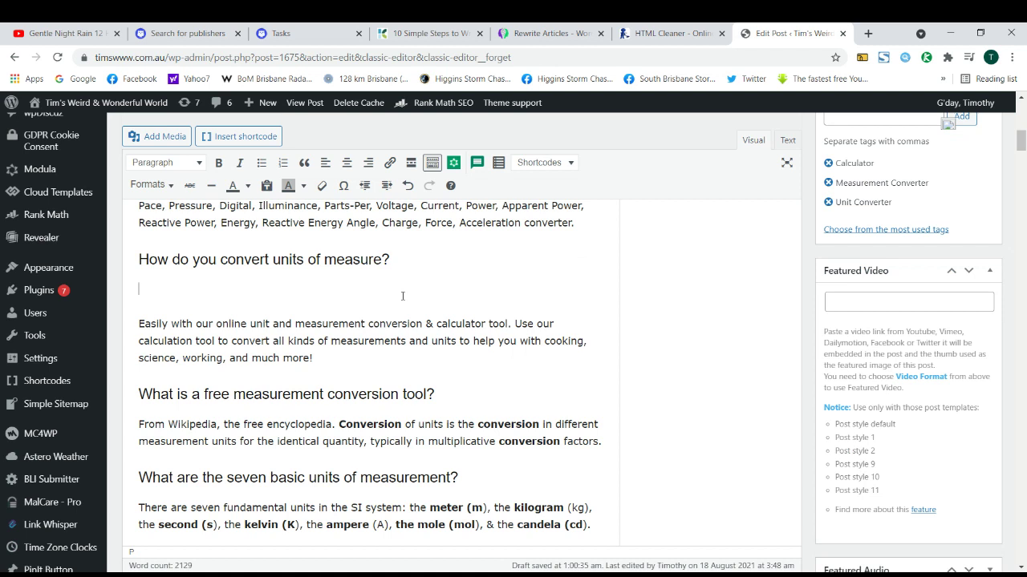
type("H4")
double_click(145, 290)
left_click(186, 164)
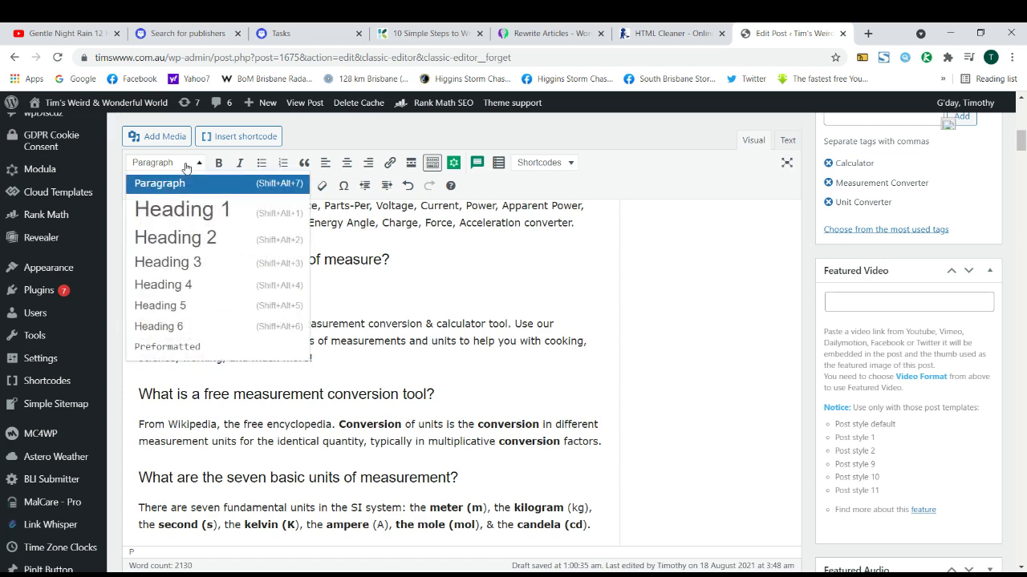
left_click(190, 285)
left_click(188, 299)
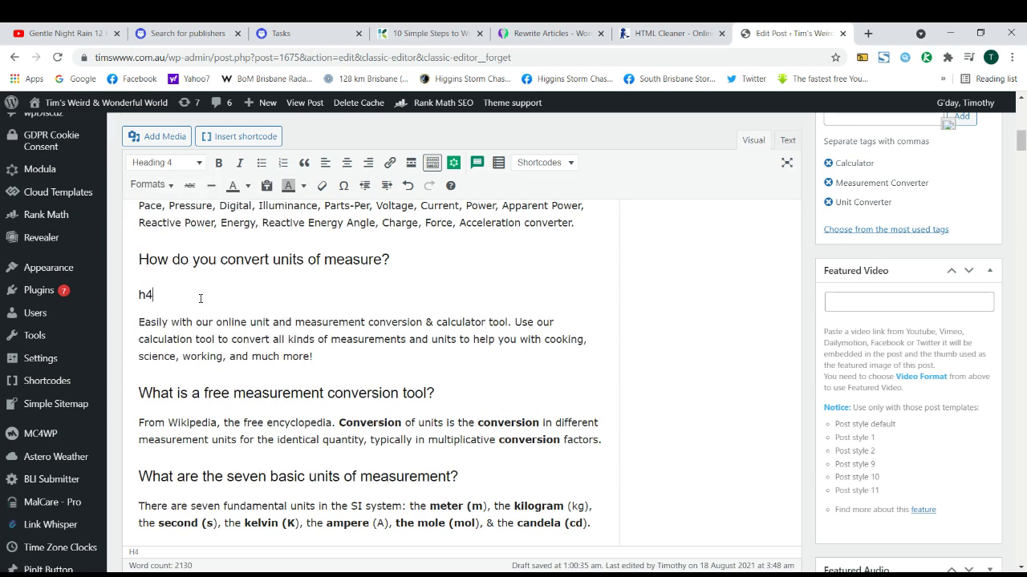
key("Return")
type("rgryy")
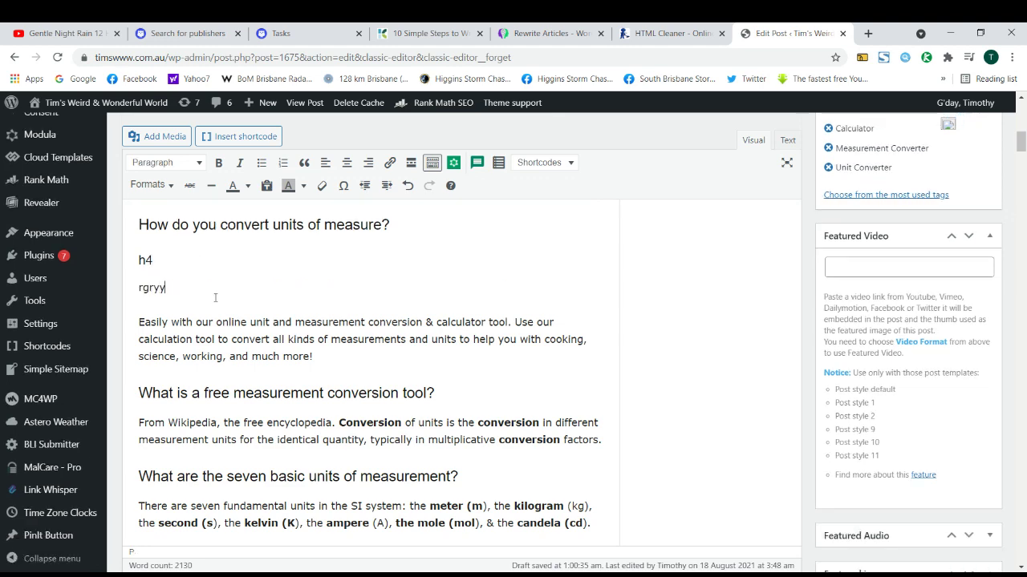
Add a sample "h5" line in paragraph style below the "rgryy" text.
key("Return")
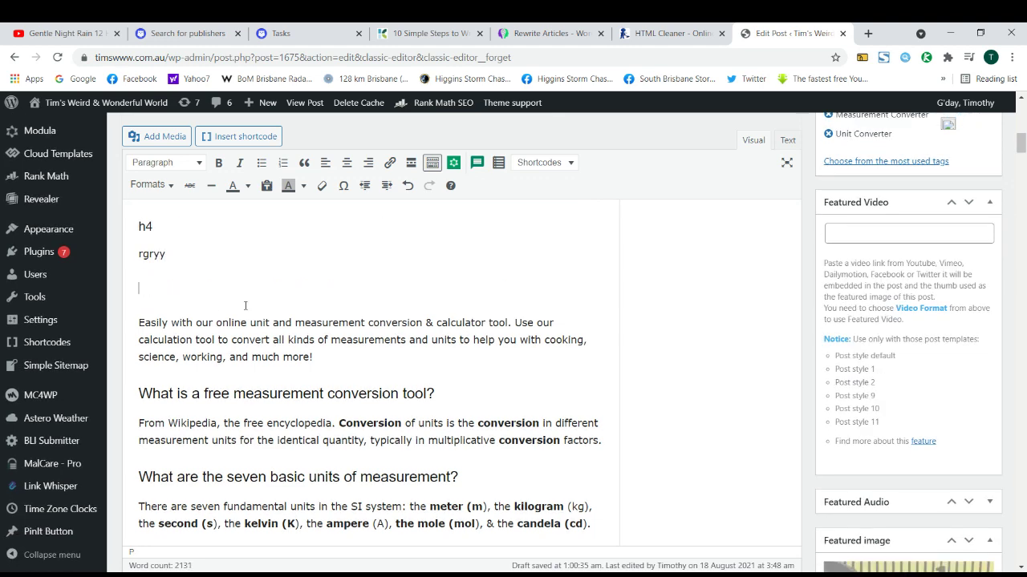
type("h3")
key("shift+Home")
left_click(177, 165)
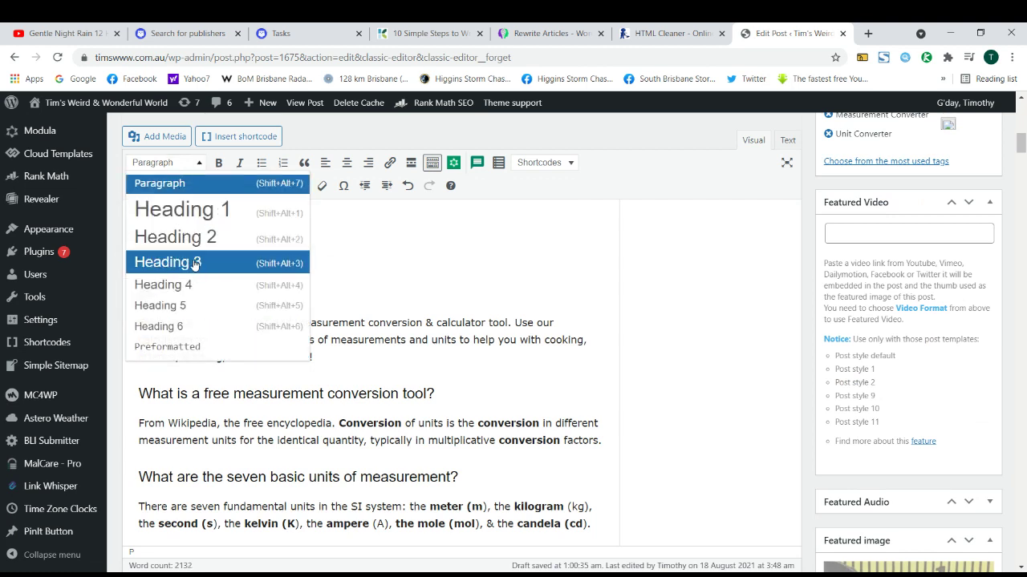
left_click(308, 263)
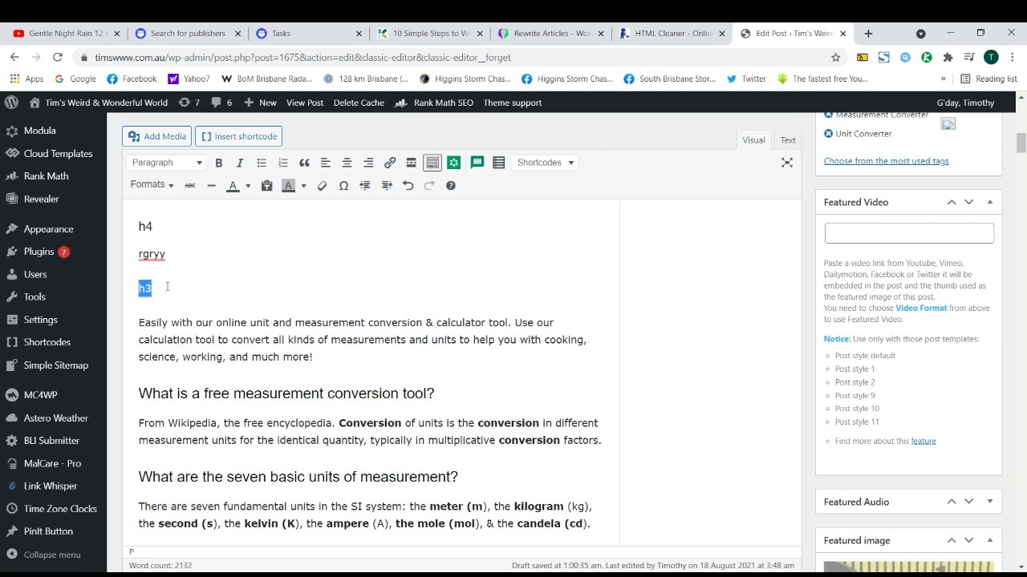
left_click(167, 287)
key("BackSpace")
type("5")
Highlight the whole "How do you convert units of measure?" section, including the sample lines and its paragraph.
scroll(171, 296, "up", 1)
left_click(168, 259)
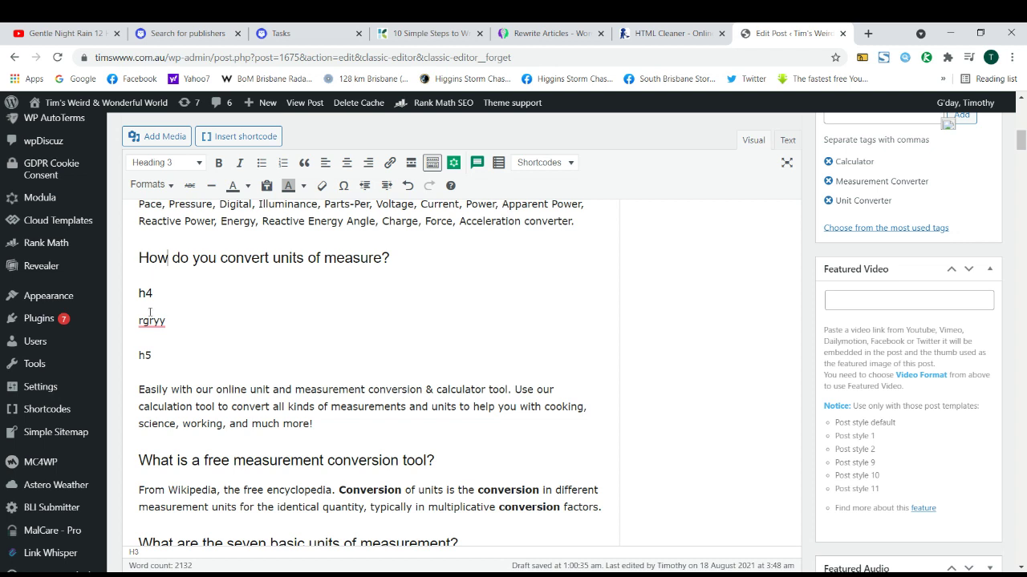
left_click_drag(141, 258, 341, 424)
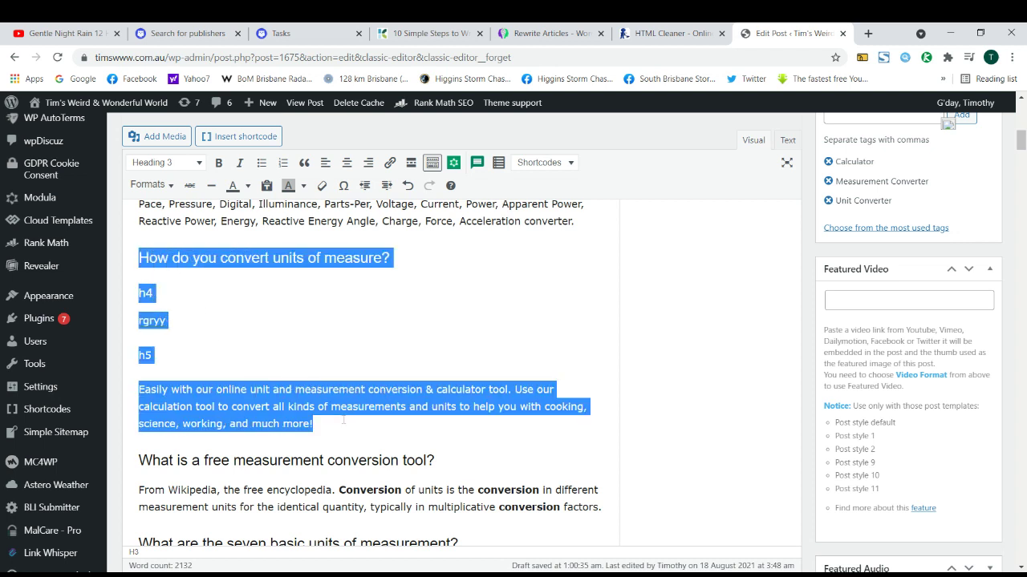
Delete the sample lines "h4", "rgryy" and "h5" under "How do you convert units of measure?".
left_click_drag(199, 334, 189, 310)
key("BackSpace")
key("BackSpace")
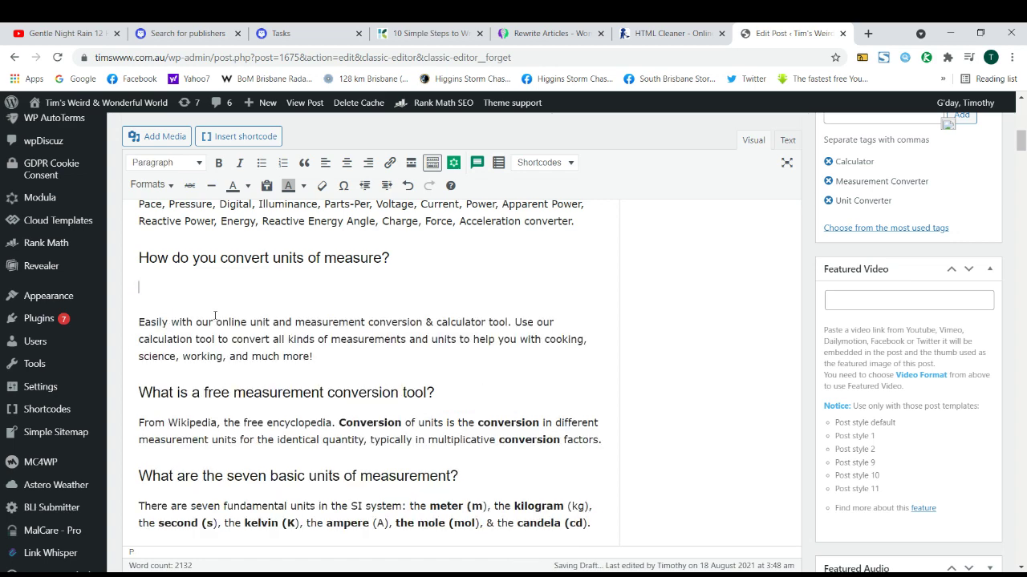
Review the post's opening, from its title and converter to the introductory paragraphs under "Ever wondered how many feet there are in a mile?".
scroll(254, 341, "up", 8)
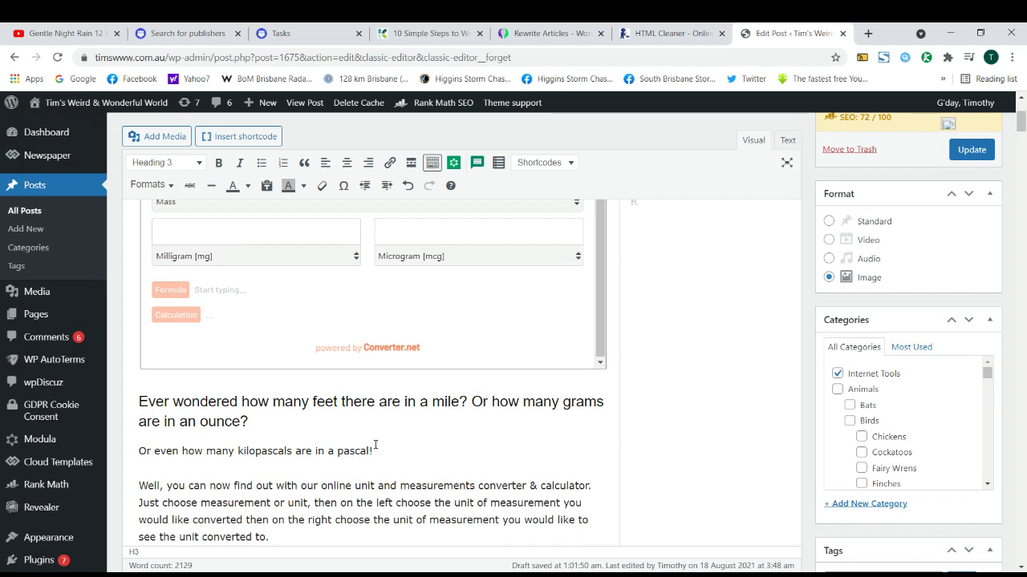
scroll(374, 444, "down", 1)
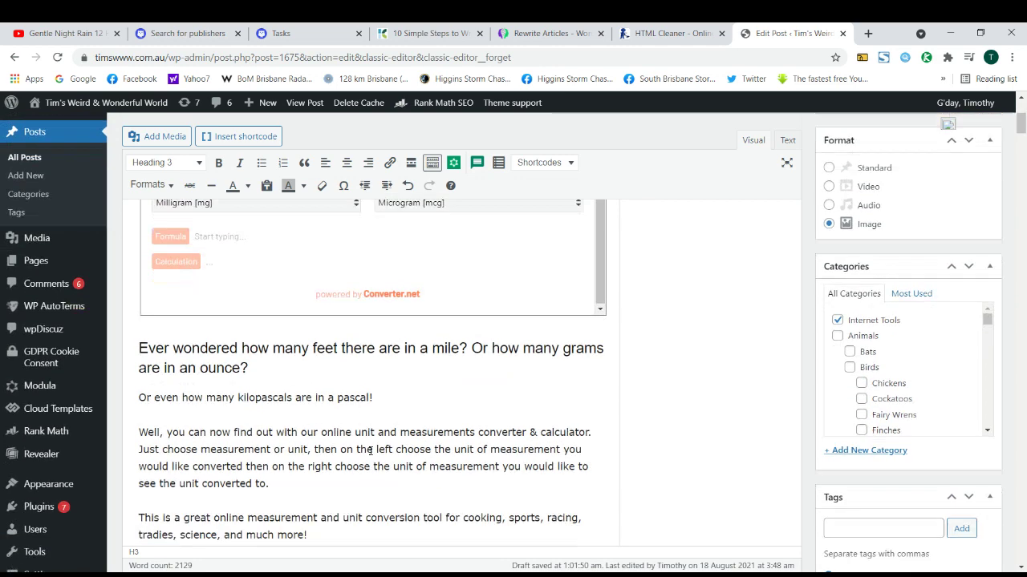
scroll(330, 457, "down", 1)
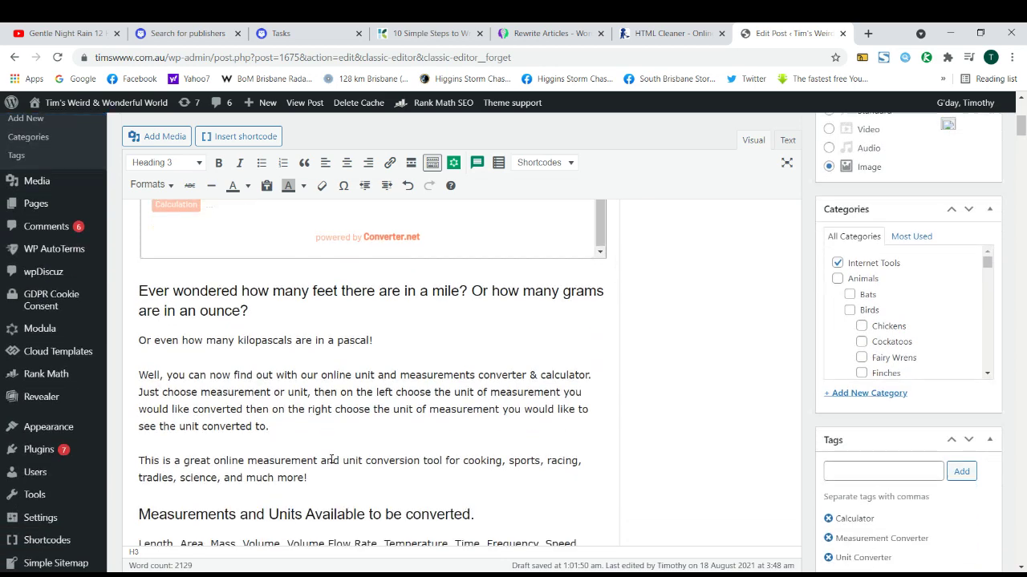
scroll(403, 466, "up", 1)
scroll(311, 440, "down", 1)
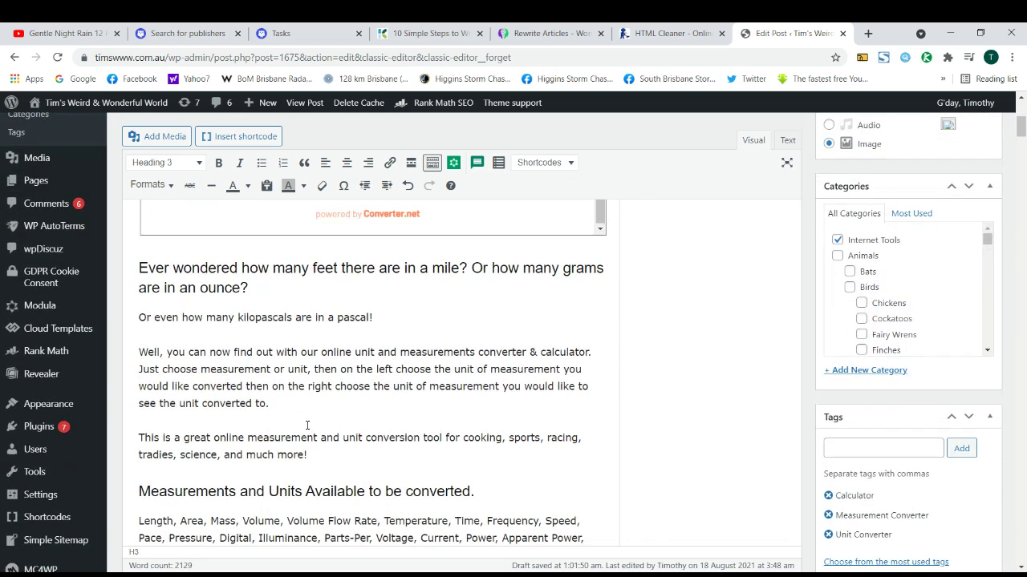
scroll(310, 419, "up", 1)
scroll(313, 425, "up", 5)
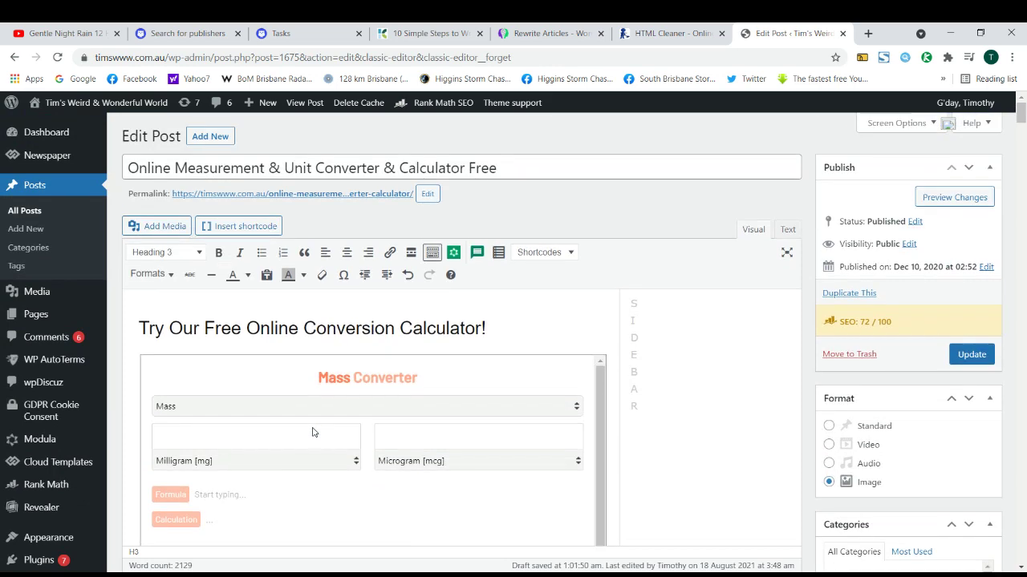
scroll(314, 425, "down", 5)
scroll(353, 425, "down", 1)
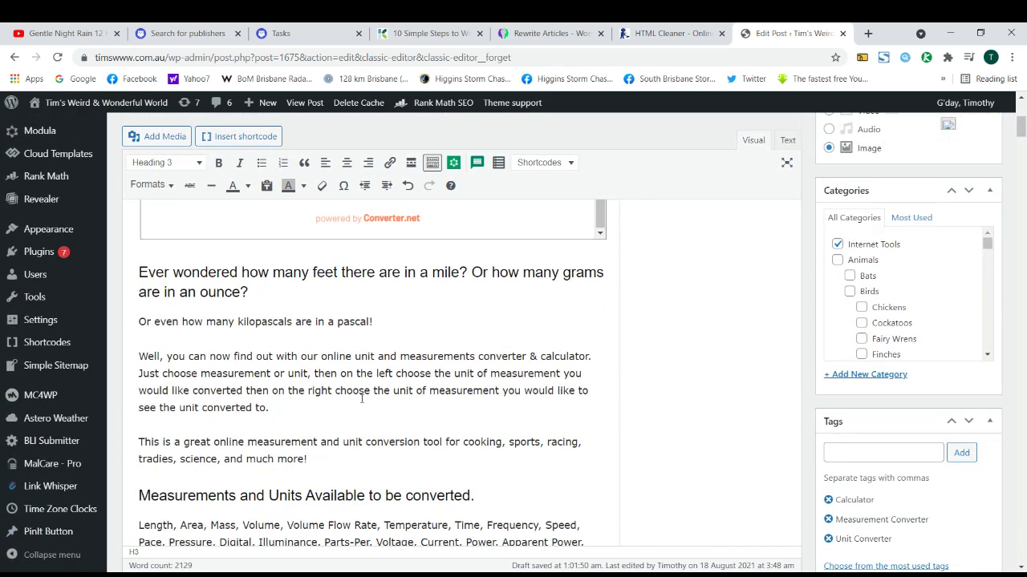
Highlight the intro paragraph starting "This is a great online measurement and unit conversion tool", and clear the selection.
triple_click(362, 398)
left_click(300, 426)
triple_click(299, 445)
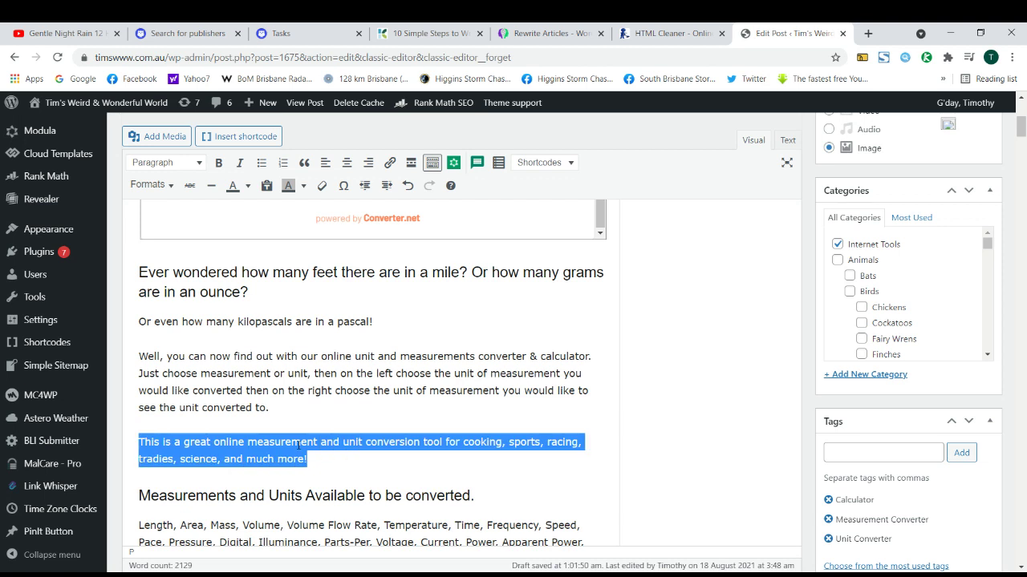
left_click(275, 407)
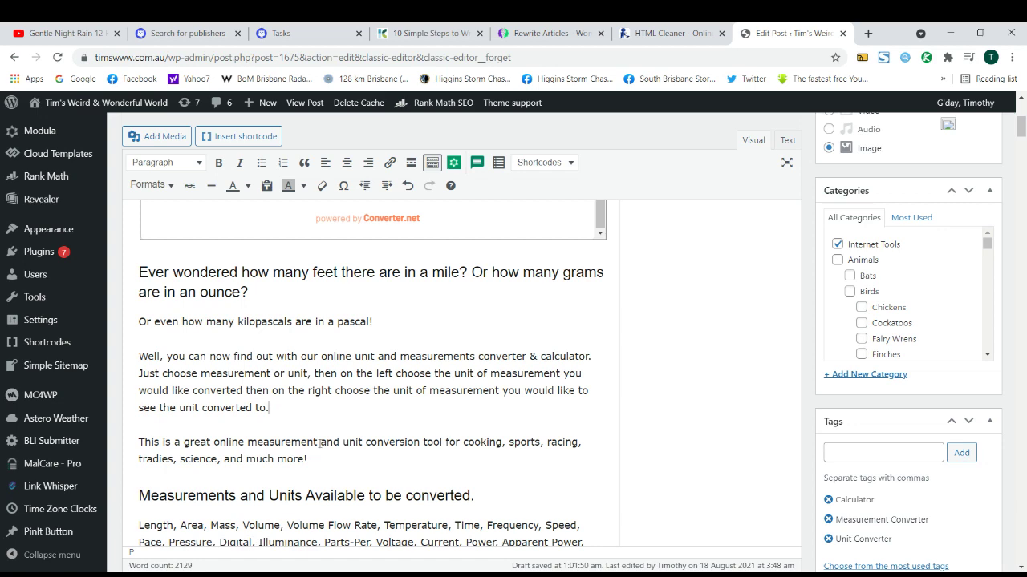
Examine the post's body from the introduction through "The History of the Pound" to the measured apple image, and return to the title.
scroll(303, 408, "down", 6)
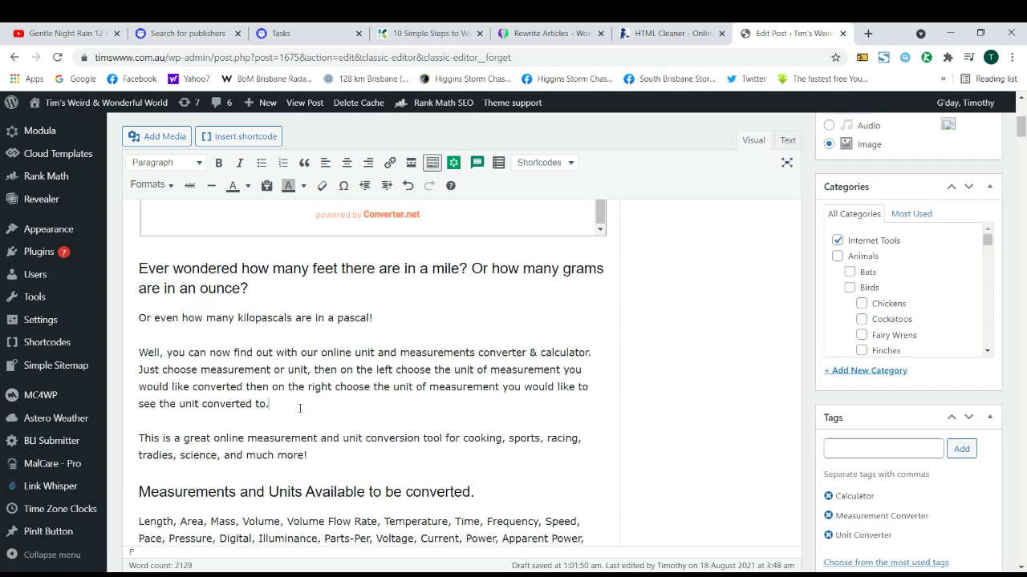
scroll(299, 416, "down", 14)
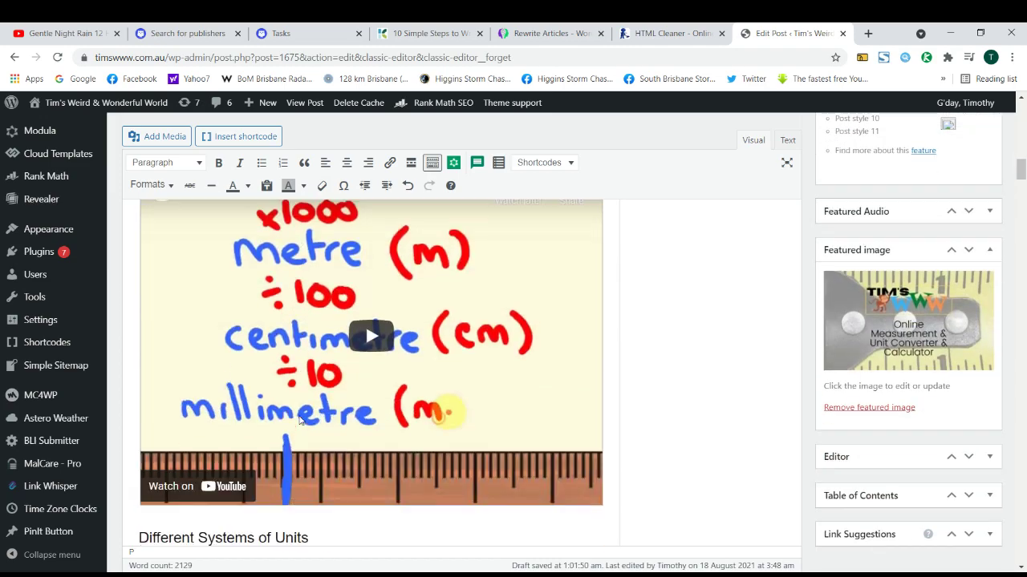
scroll(299, 417, "down", 9)
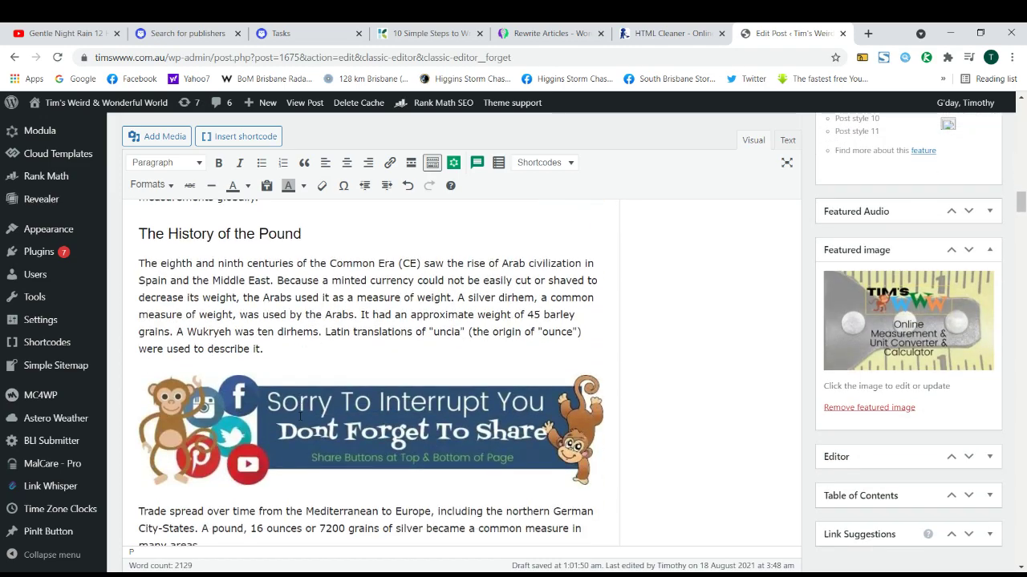
scroll(299, 416, "down", 7)
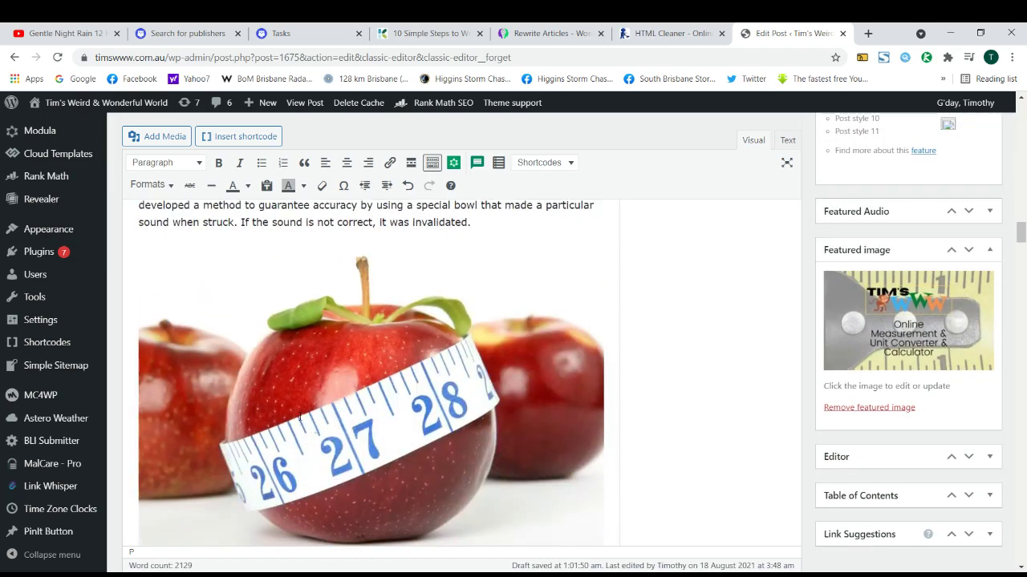
scroll(299, 417, "up", 6)
scroll(299, 416, "up", 20)
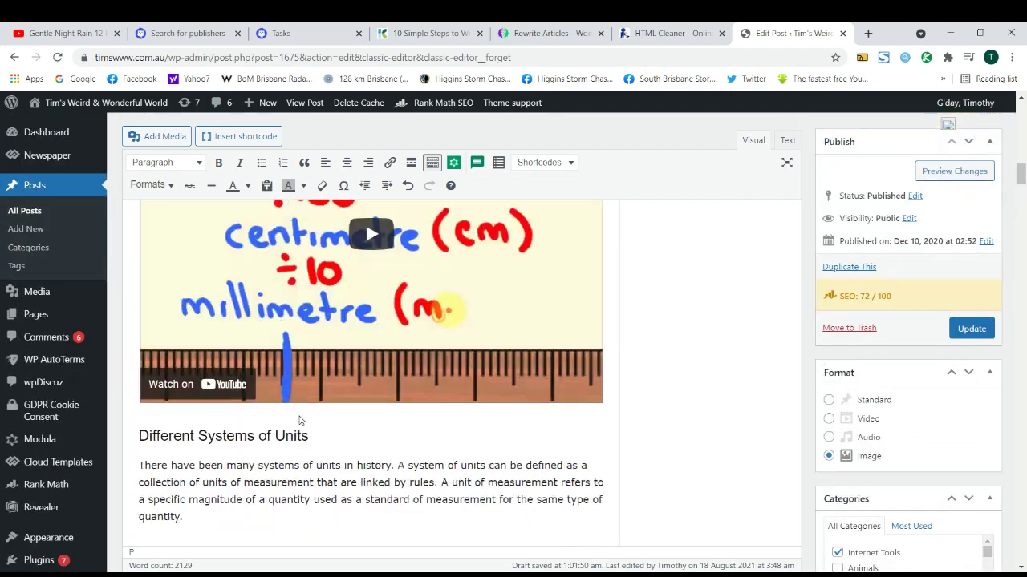
scroll(300, 417, "up", 10)
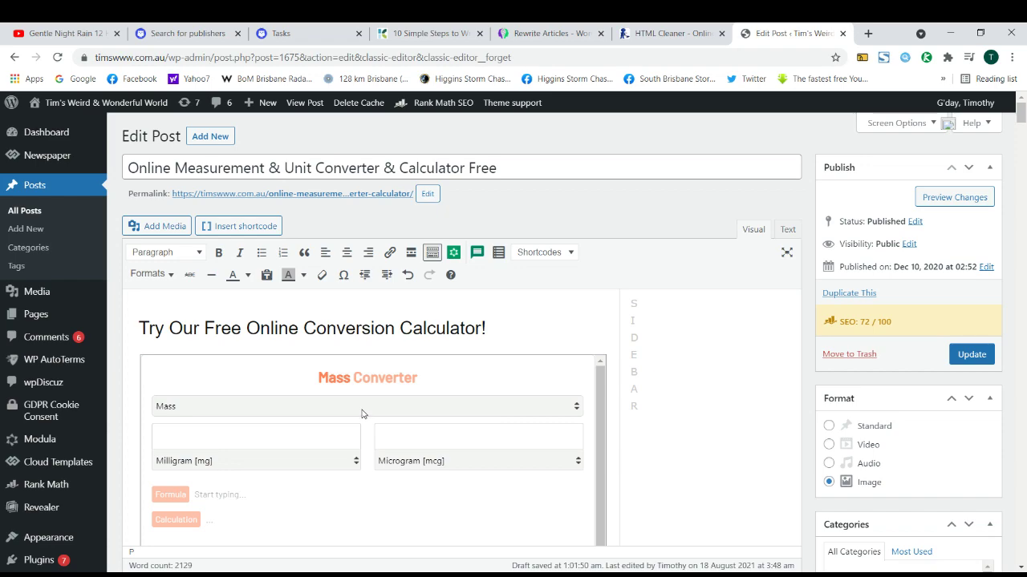
Examine the question headings, embedded video and history text down to "Types of Everyday conversions You Can Calculate", and return to the introduction.
scroll(362, 414, "down", 10)
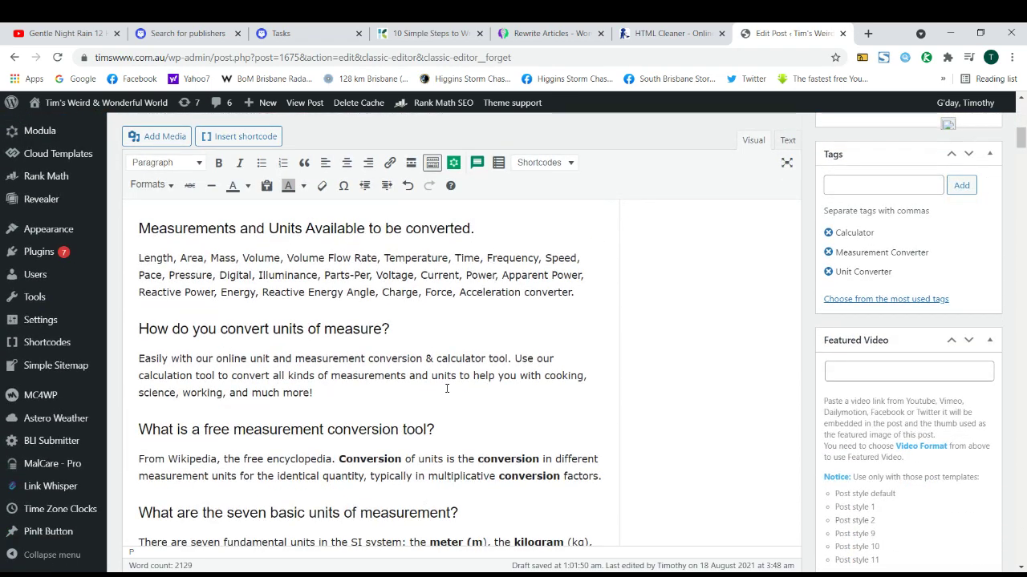
scroll(393, 410, "down", 15)
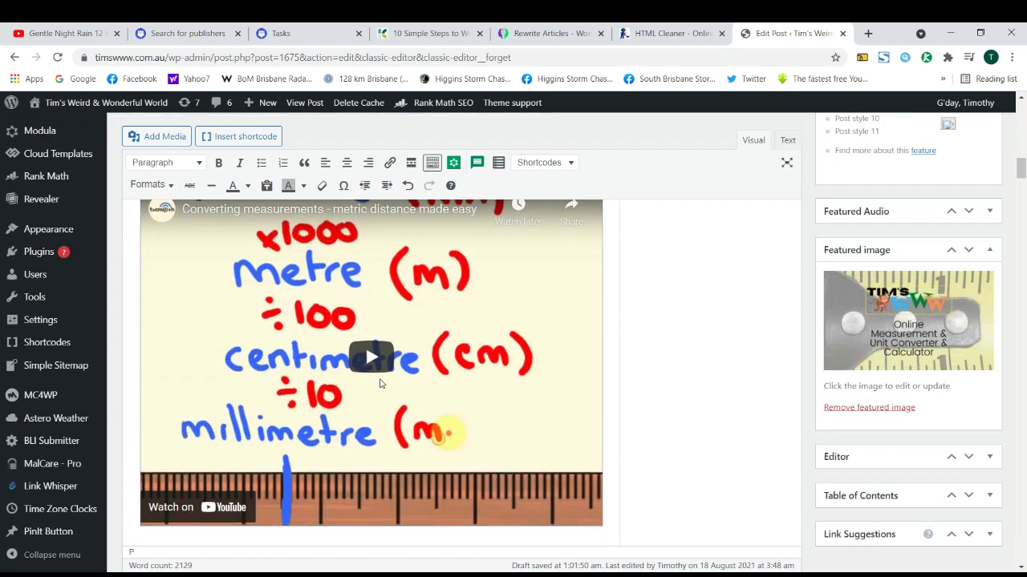
scroll(486, 394, "down", 15)
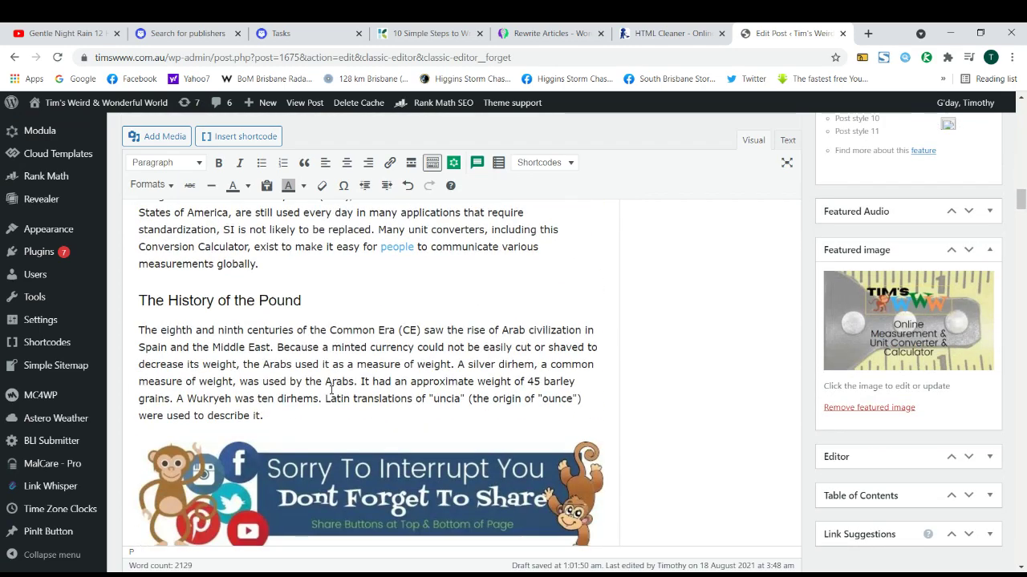
scroll(331, 390, "down", 10)
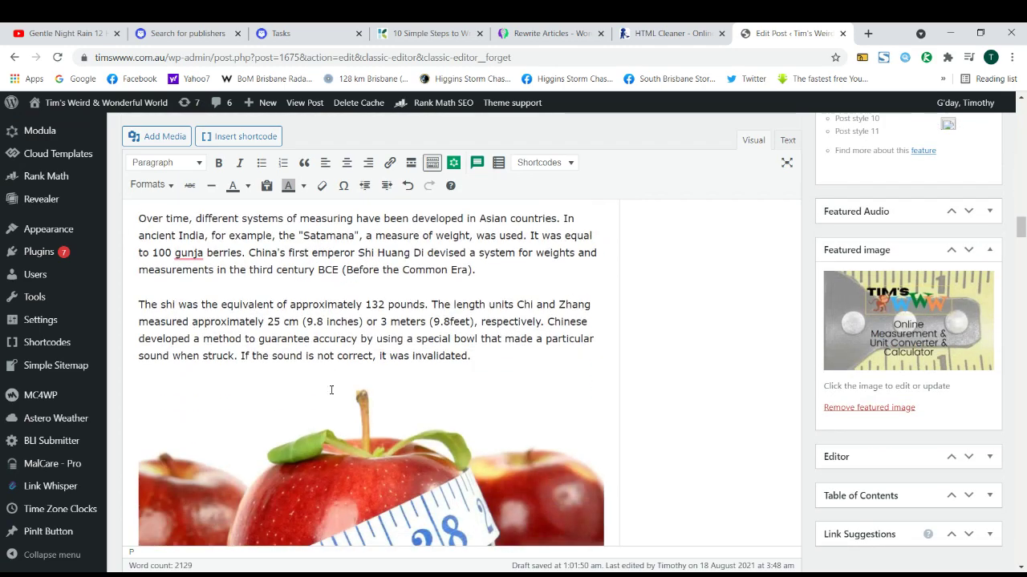
scroll(331, 390, "down", 12)
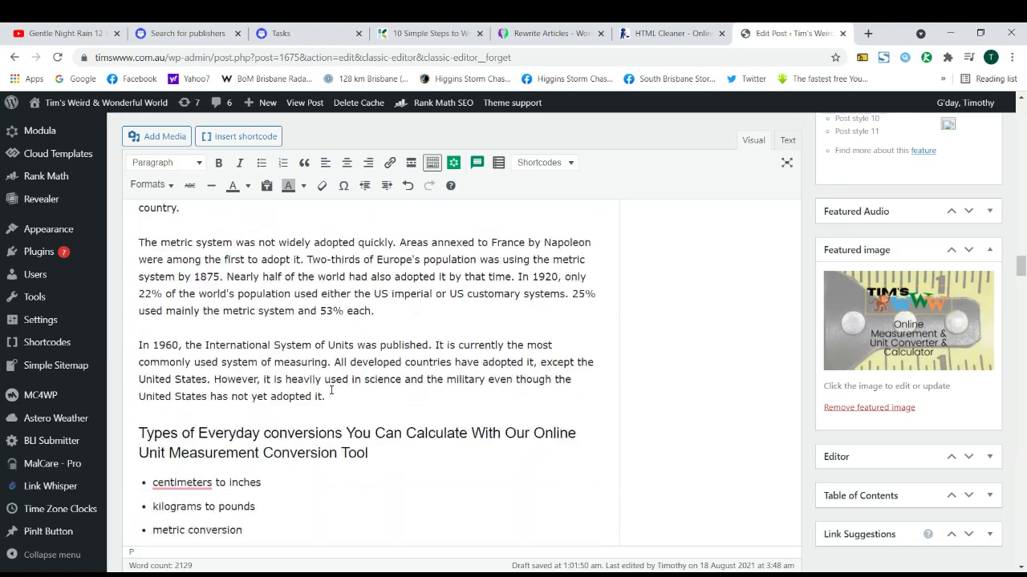
scroll(331, 390, "up", 20)
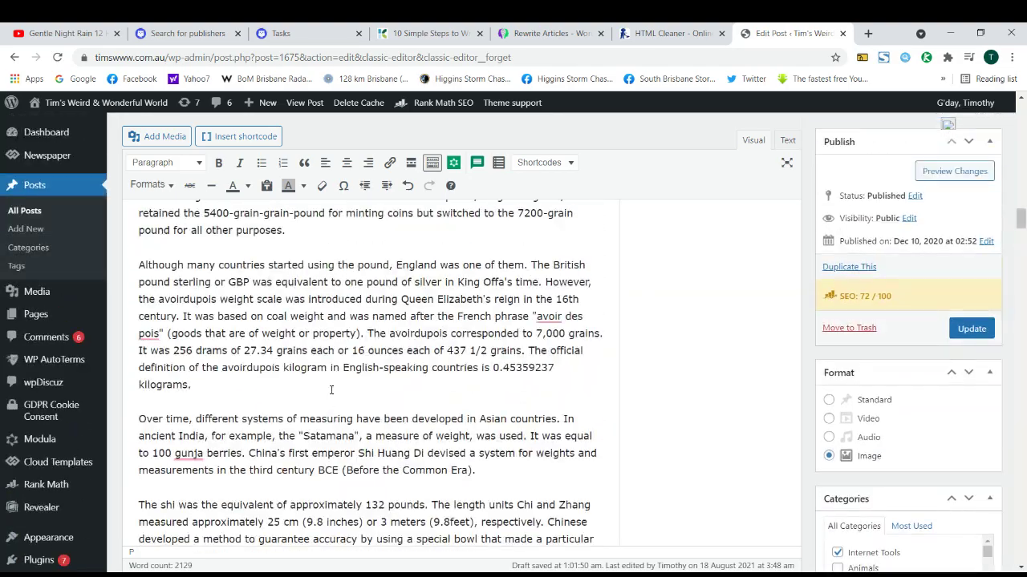
scroll(331, 390, "up", 15)
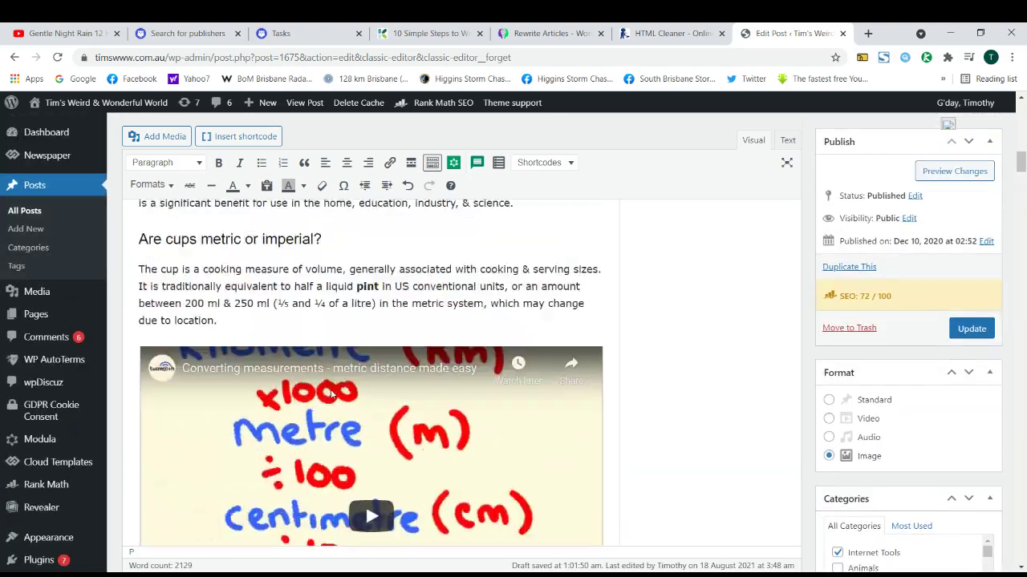
scroll(332, 390, "down", 10)
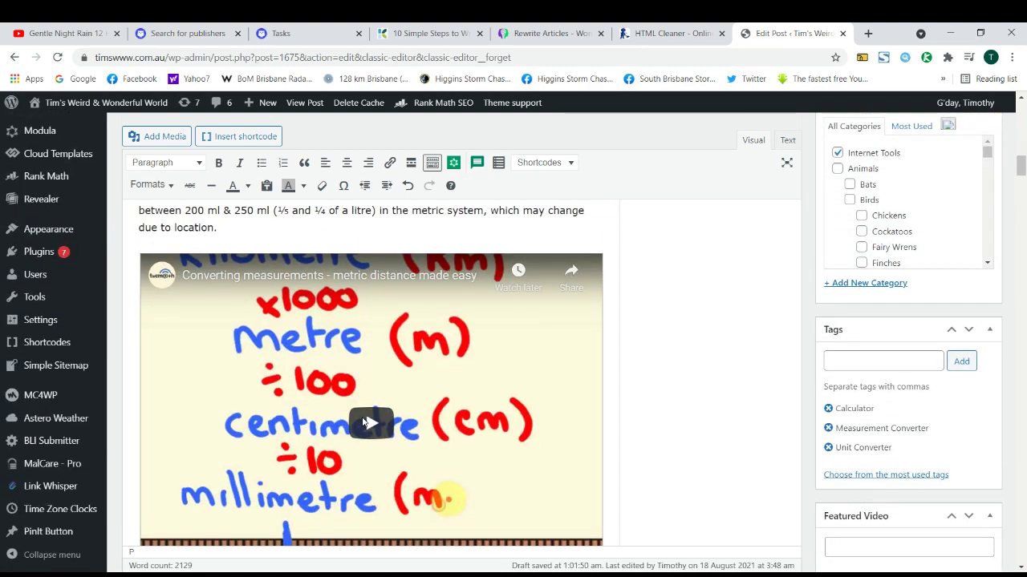
scroll(299, 385, "up", 20)
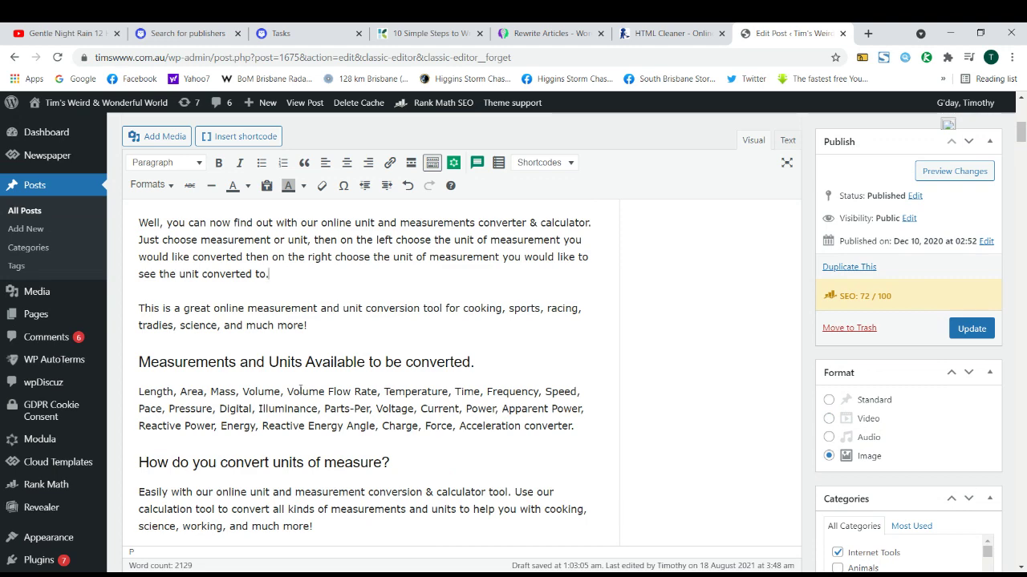
Point out the "Try Our Free Online Conversion Calculator!" heading and highlight the paragraph starting "Well, you can now find out", and clear the selection.
scroll(301, 391, "up", 2)
scroll(271, 363, "down", 2)
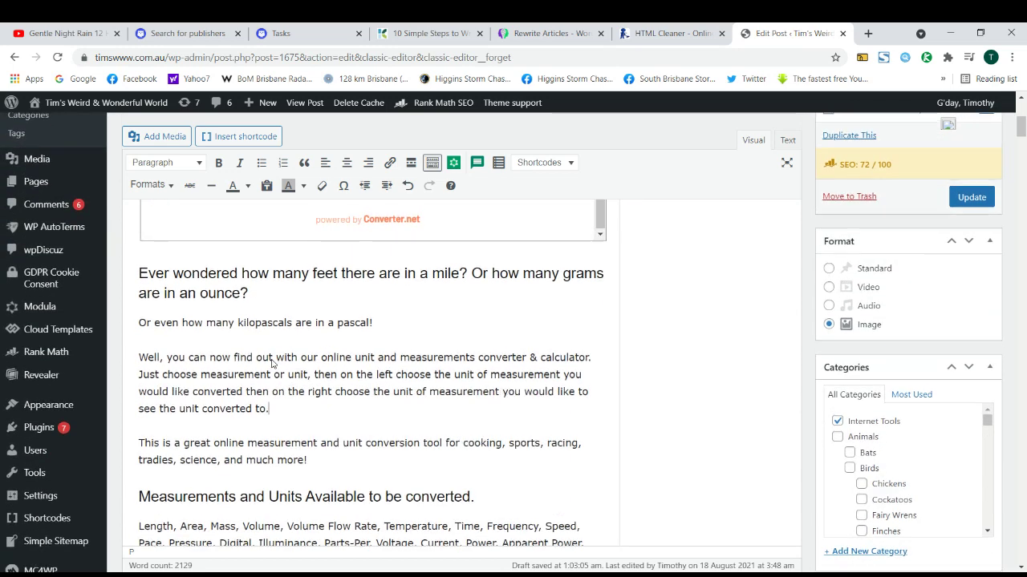
scroll(271, 362, "up", 5)
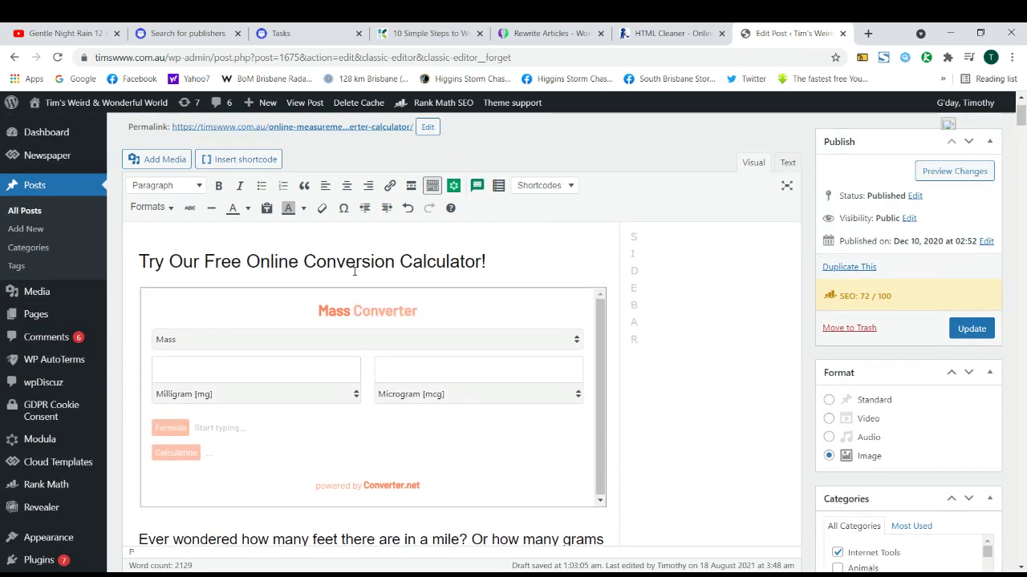
double_click(354, 271)
scroll(401, 393, "down", 3)
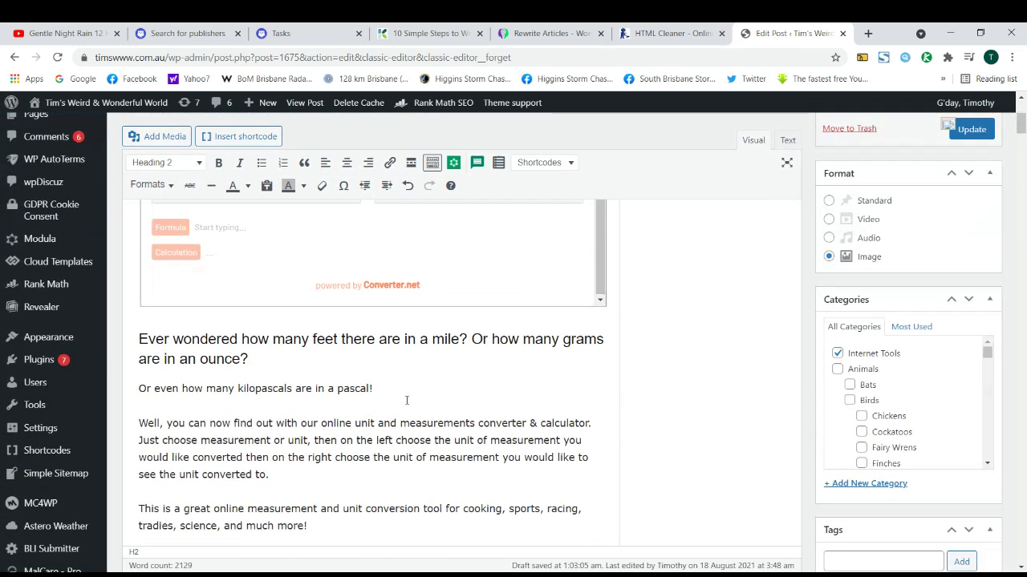
triple_click(385, 421)
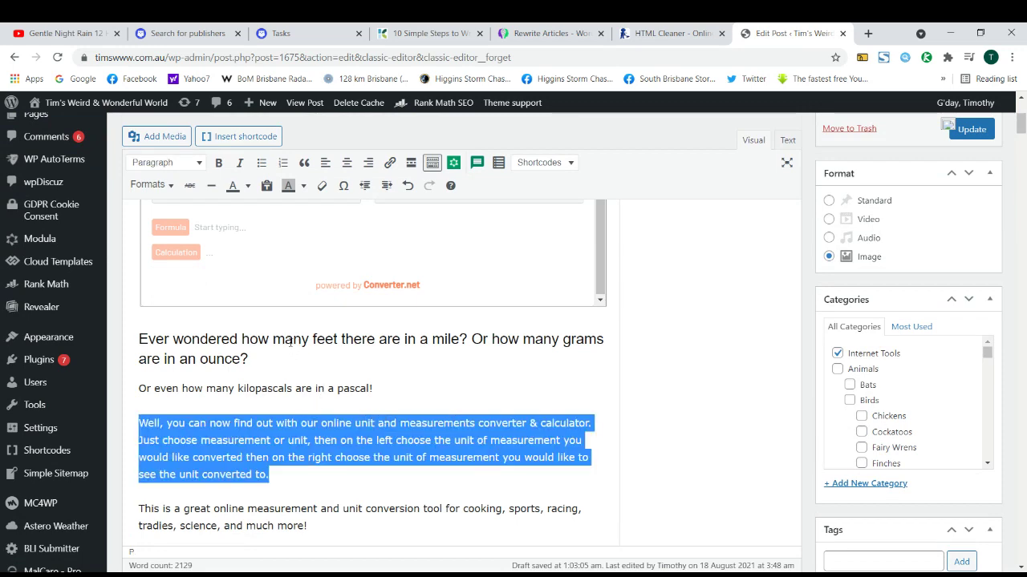
scroll(319, 371, "down", 1)
left_click(329, 351)
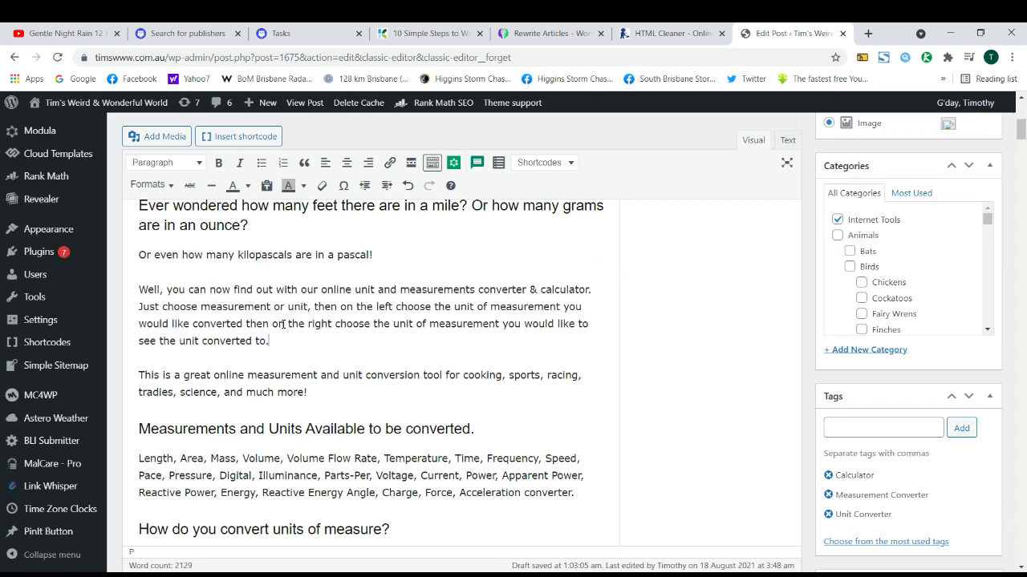
scroll(289, 337, "up", 2)
scroll(301, 356, "down", 1)
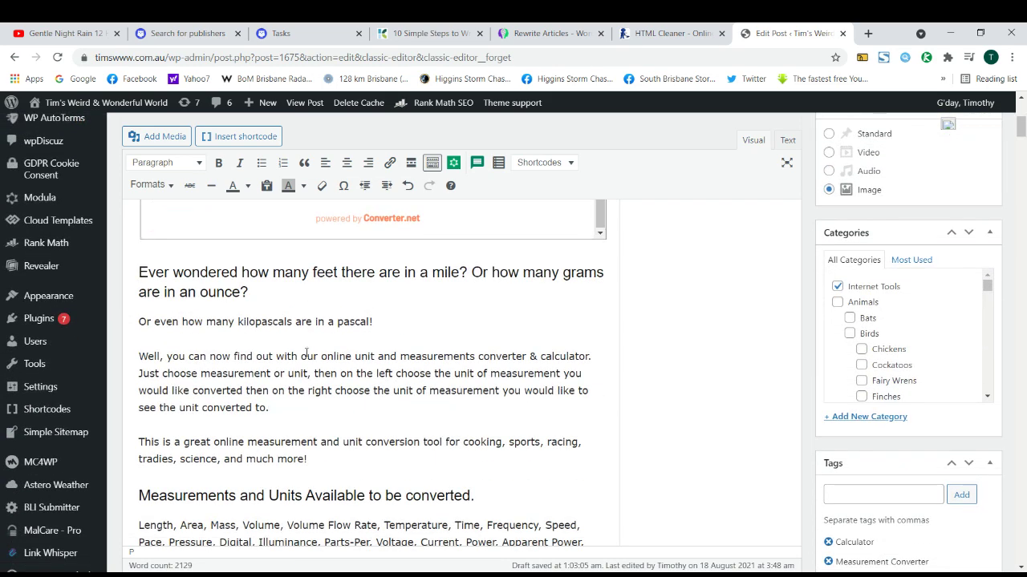
Go to grammarly.com in a new browser tab and open the existing untitled document about McDermott's Castle.
left_click(868, 32)
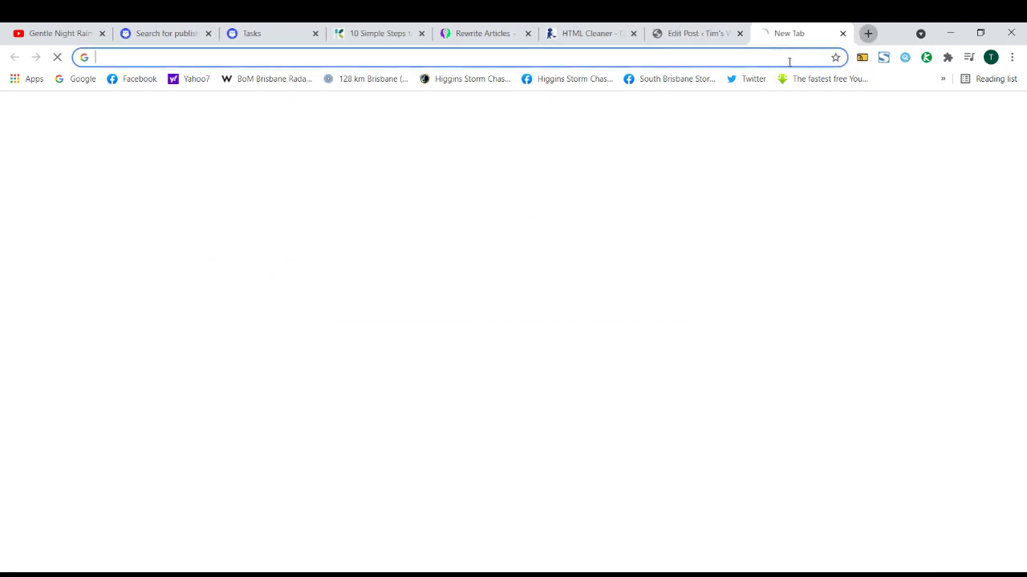
left_click(794, 59)
type("grammarlt")
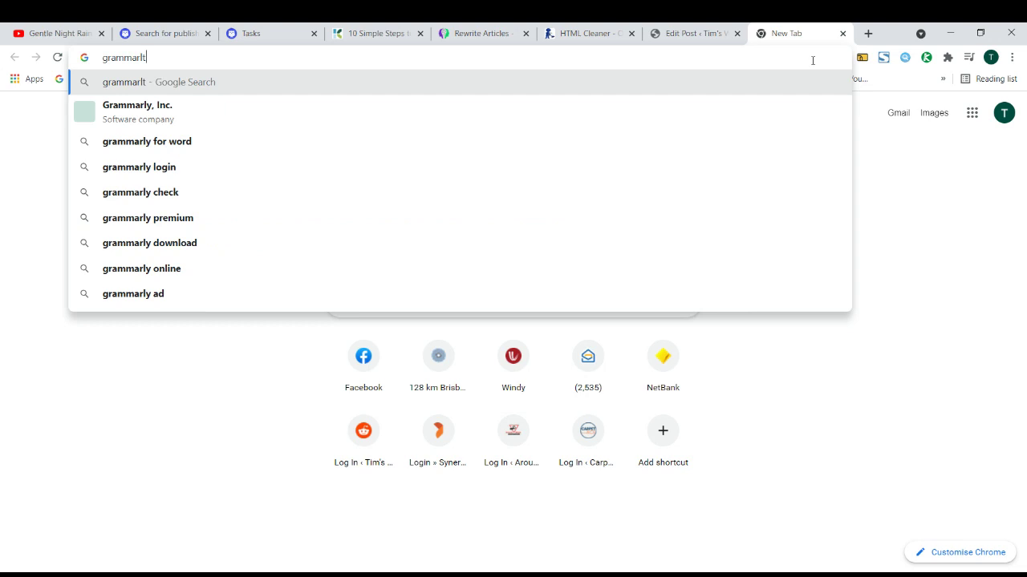
key("BackSpace")
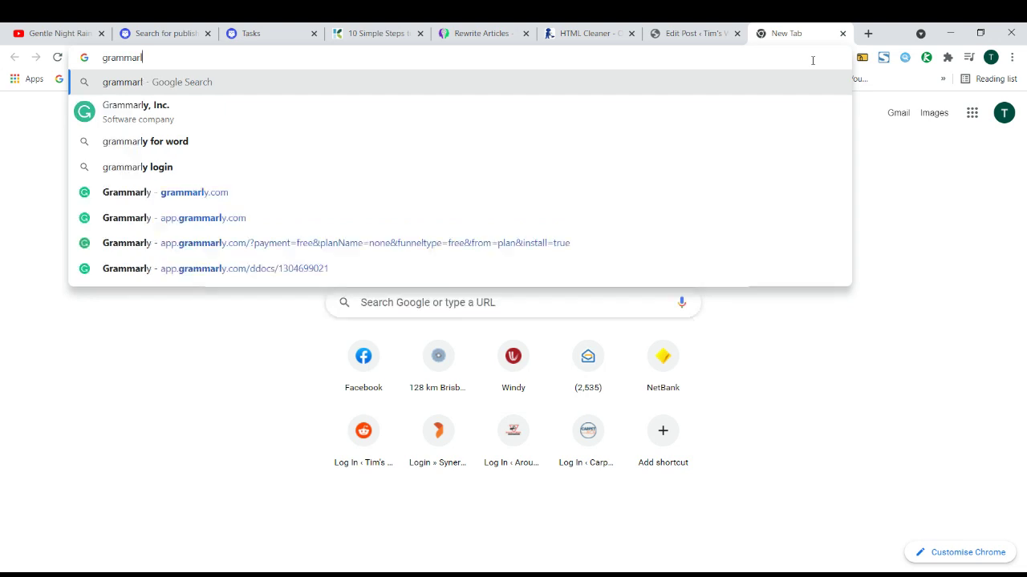
type("y.com")
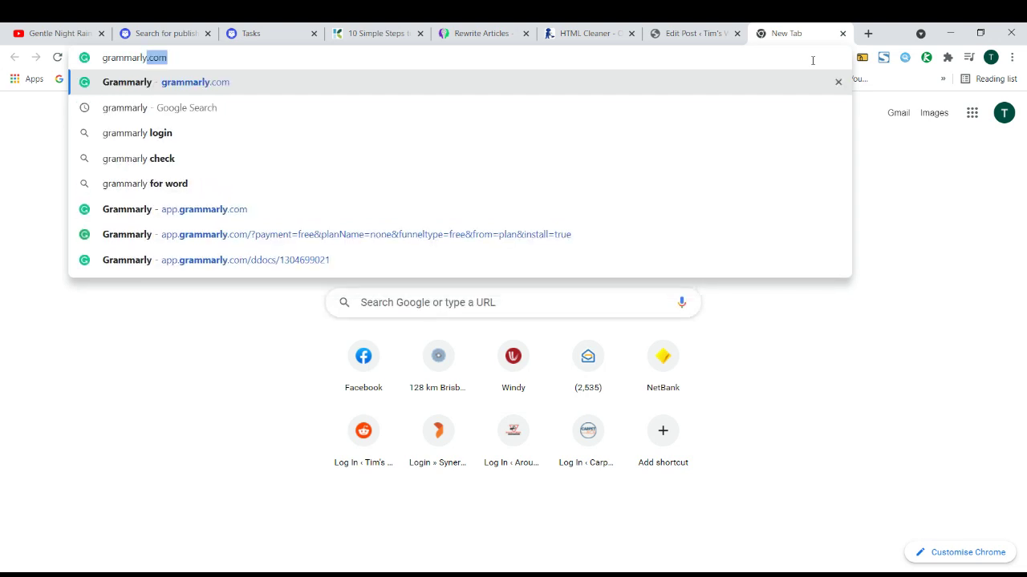
key("Return")
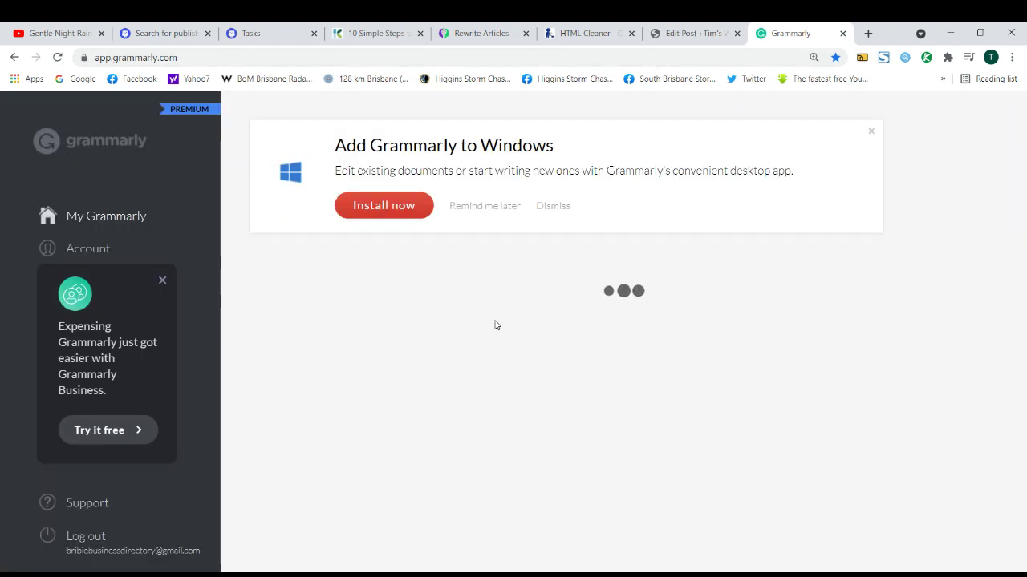
left_click(448, 399)
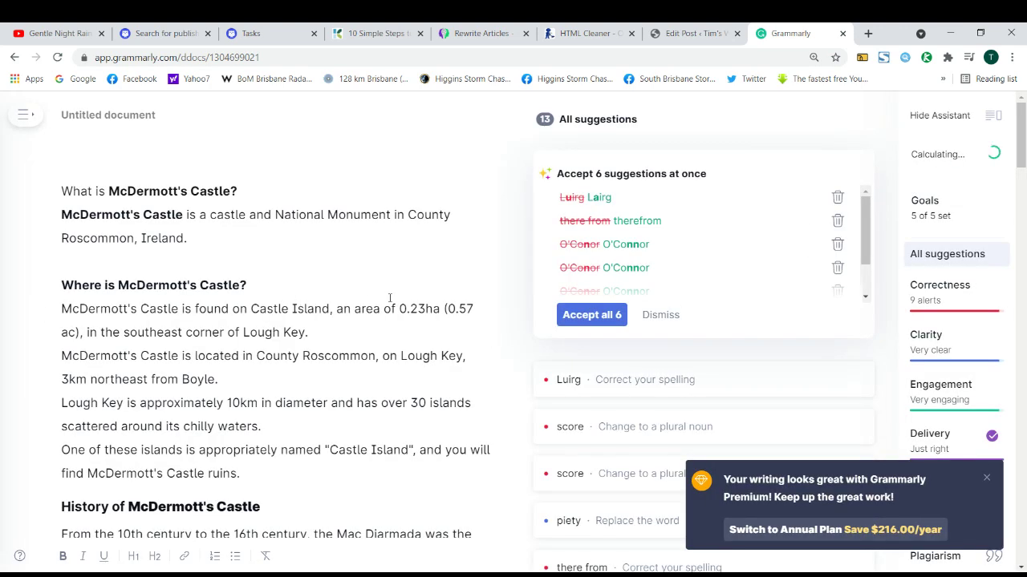
Examine the castle document from its opening questions into the history text and show the grammar suggestion for "score" after "seven".
left_click(247, 285)
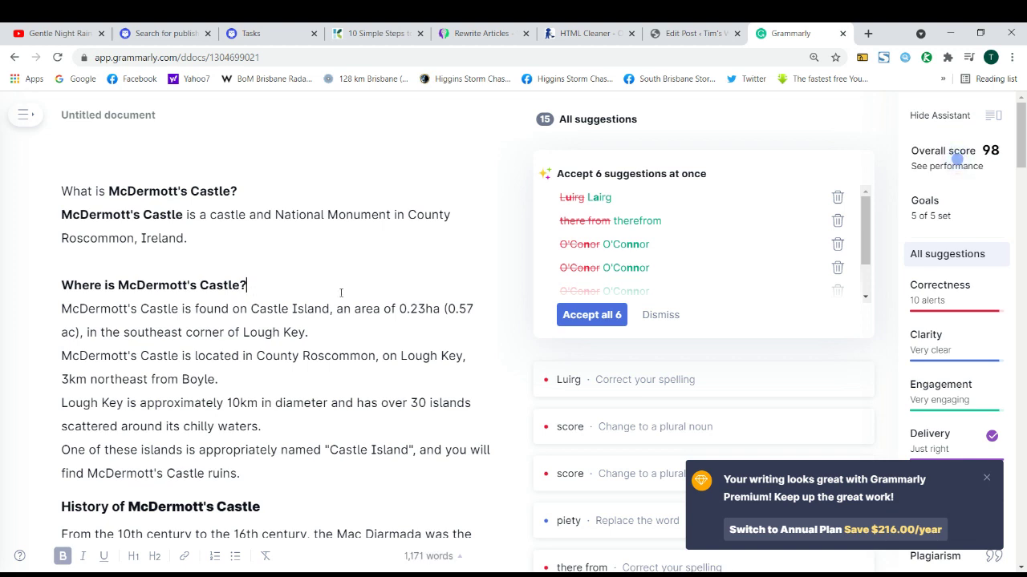
left_click(259, 242)
scroll(297, 250, "down", 3)
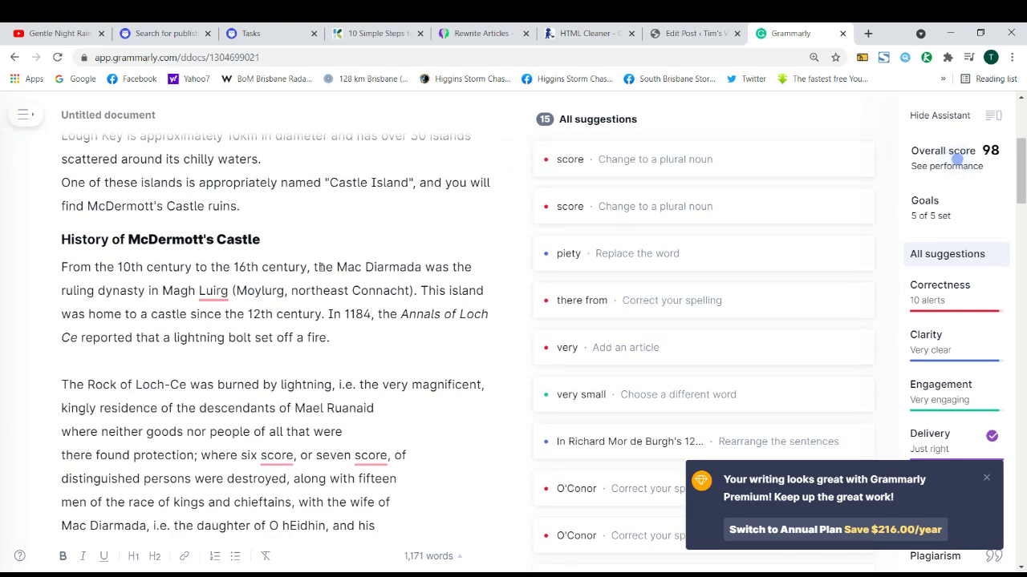
scroll(320, 268, "down", 3)
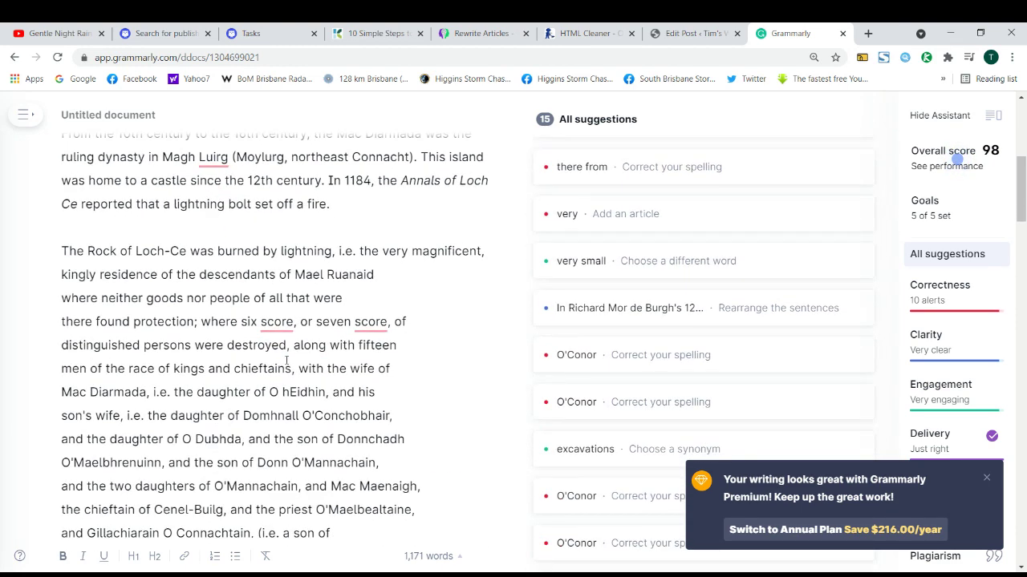
scroll(289, 353, "up", 2)
left_click(280, 323)
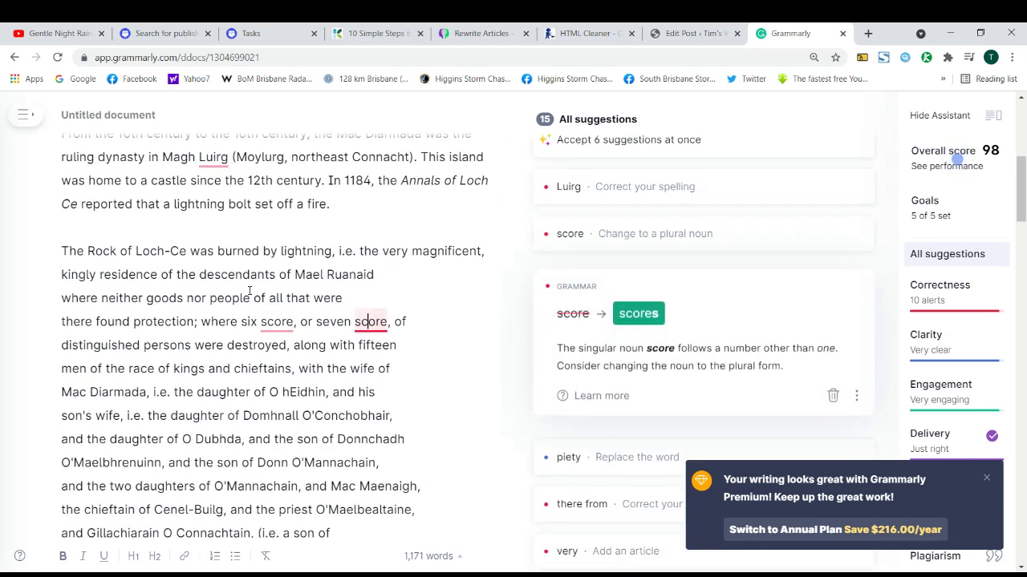
Point out the quoted passage starting "The Rock of Loch-Ce was burned by lightning" by highlighting it, and highlight the word "seven" within it.
left_click_drag(63, 251, 345, 527)
scroll(353, 417, "down", 3)
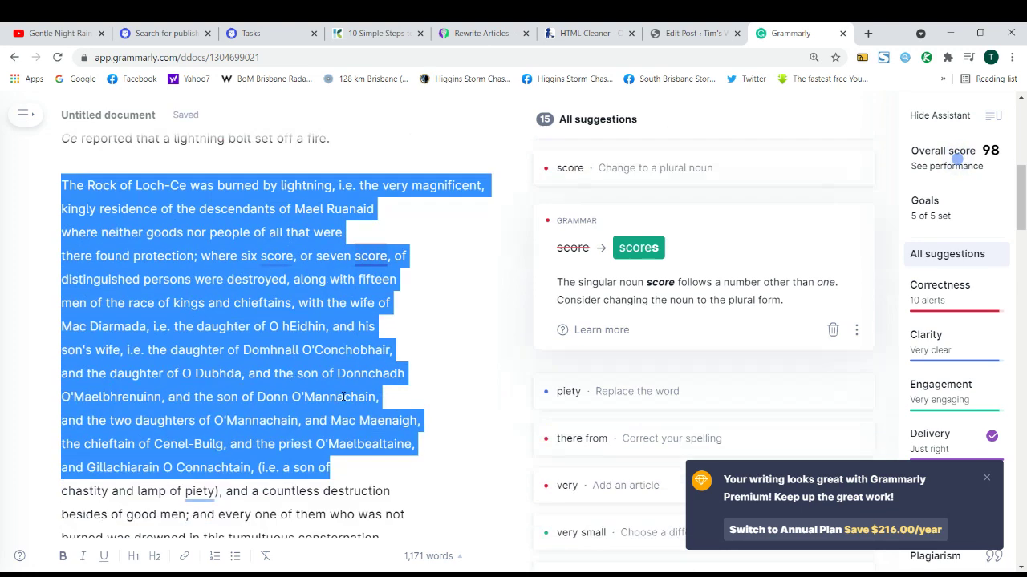
scroll(353, 417, "up", 2)
left_click(276, 372)
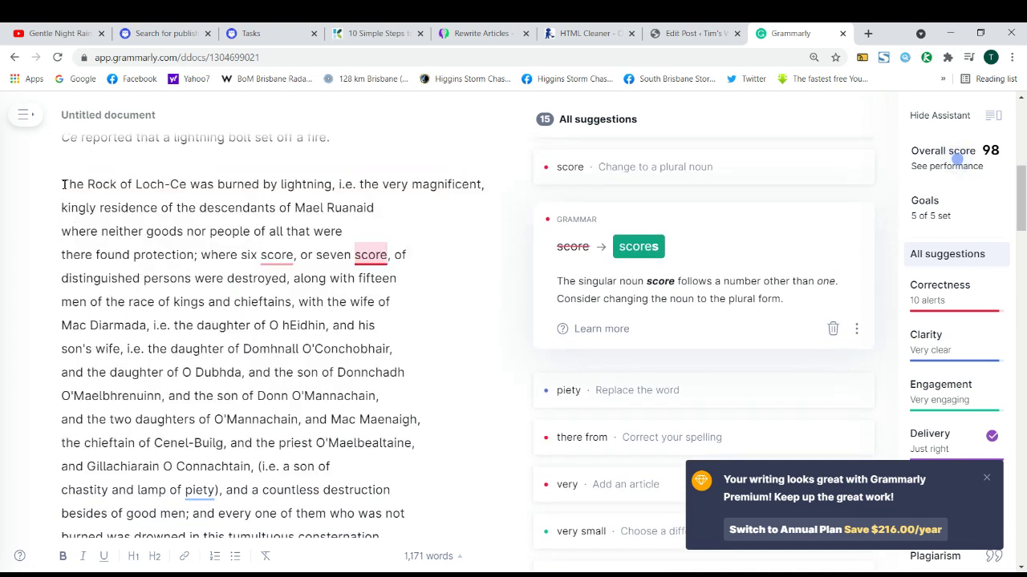
left_click_drag(61, 184, 264, 567)
left_click(298, 387)
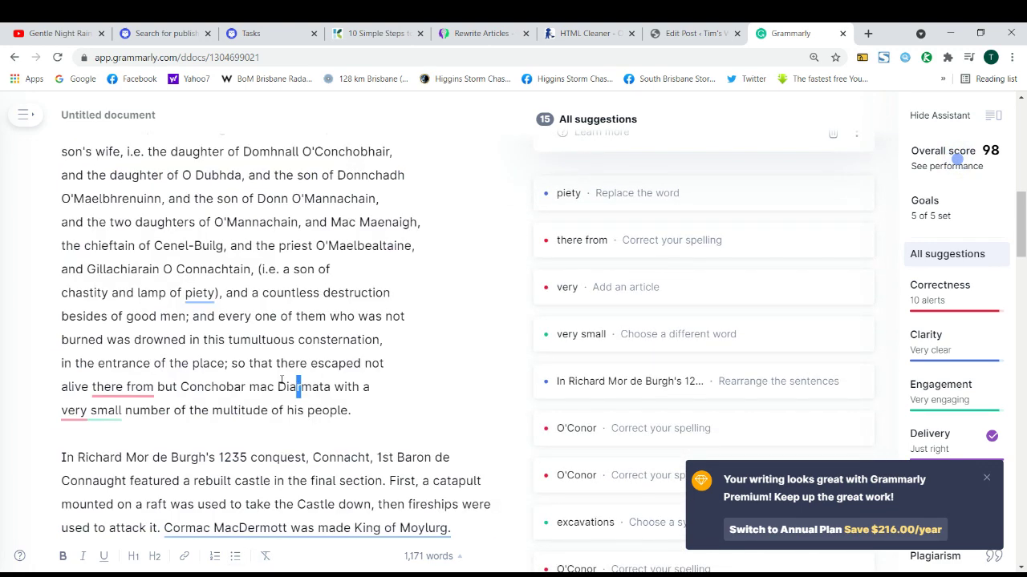
scroll(256, 373, "up", 3)
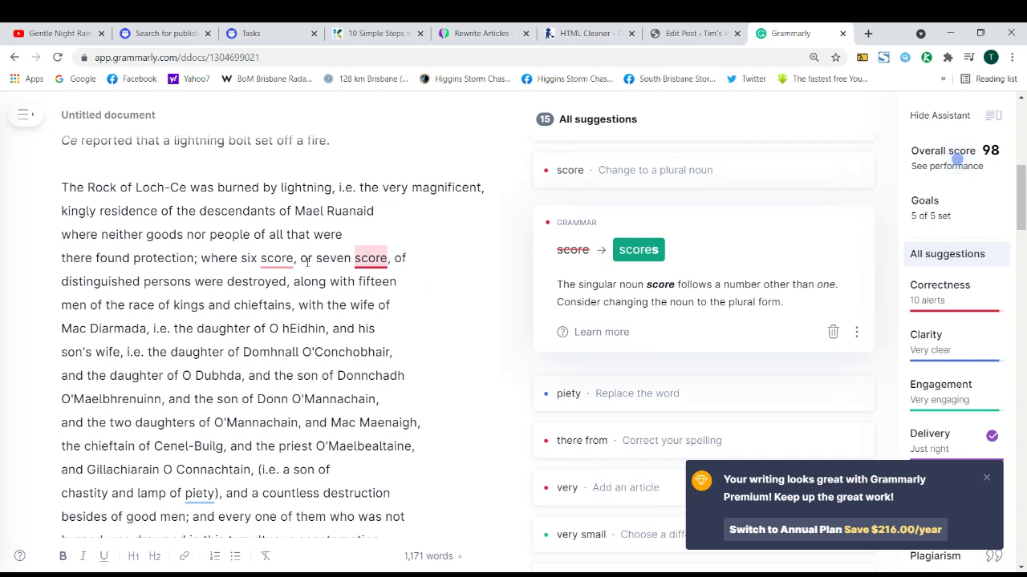
double_click(335, 259)
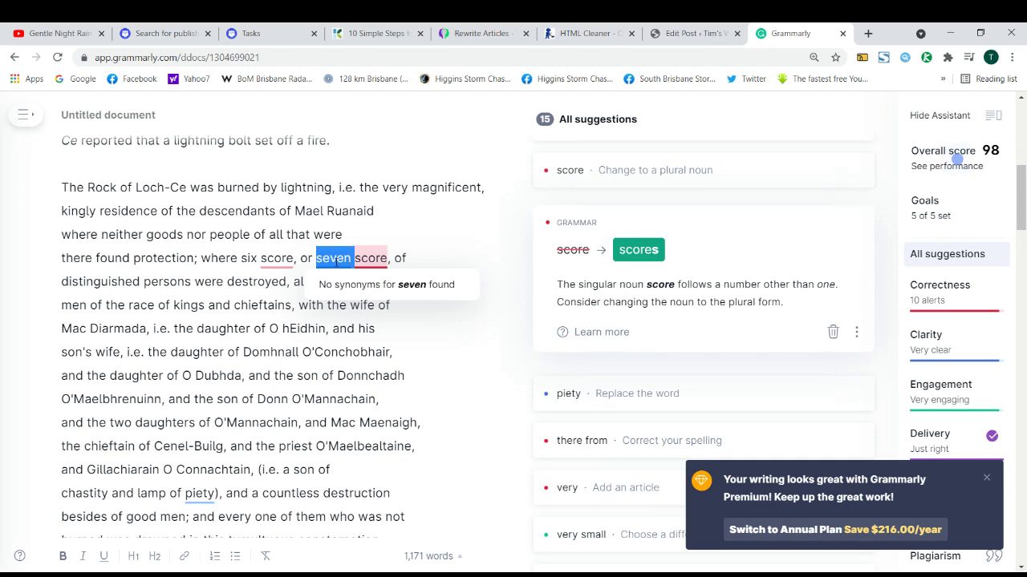
Accept the clarity suggestion to rearrange the sentences in the paragraph starting "In Richard Mor de Burgh's 1235 conquest".
scroll(266, 336, "down", 5)
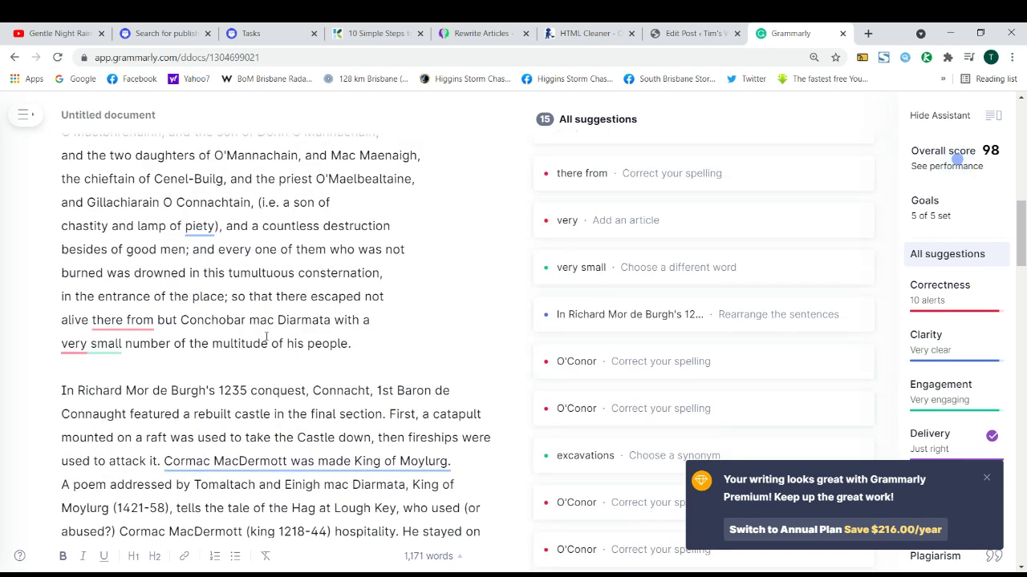
scroll(224, 256, "down", 3)
left_click(248, 325)
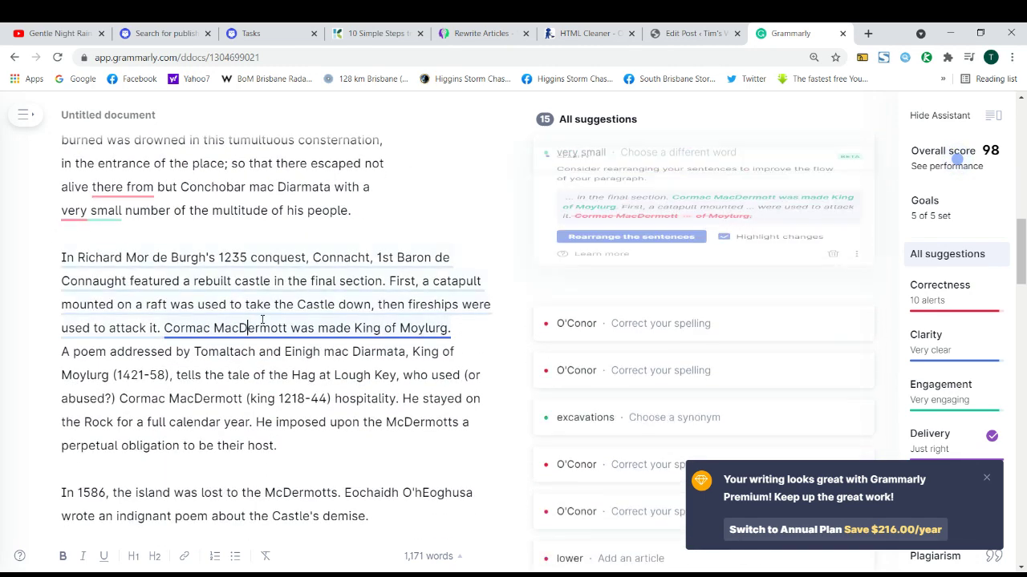
left_click(630, 372)
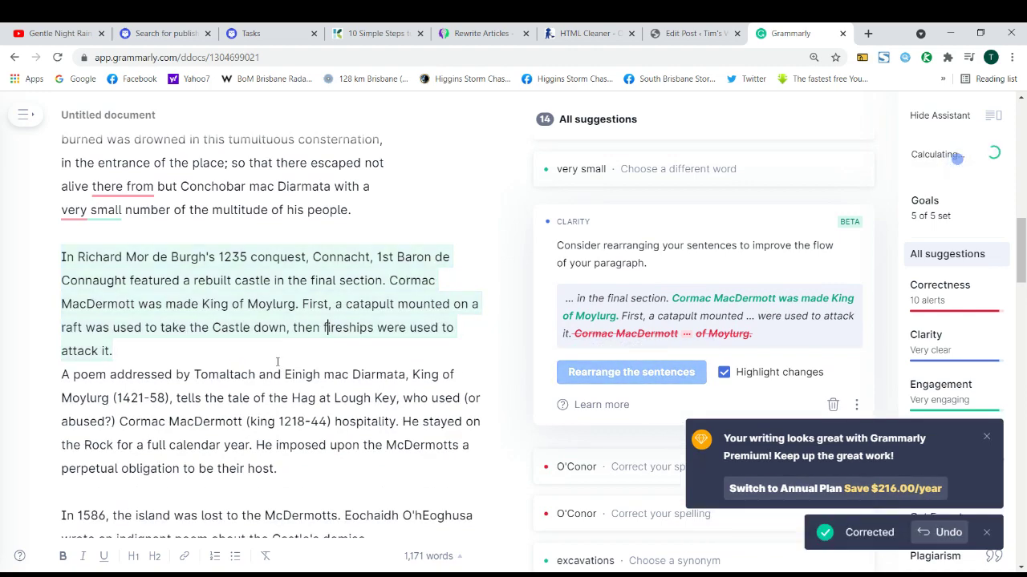
Misspell "excavations" as "excvations" in the paragraph about the 2019 digs, and accept the spelling suggestion "excavations".
scroll(282, 359, "down", 15)
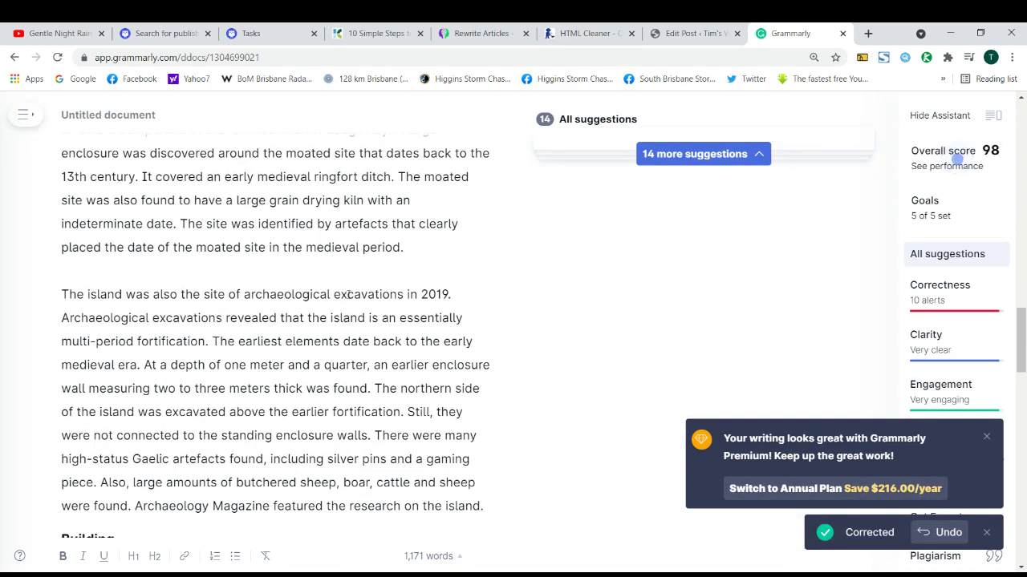
left_click(357, 296)
key("BackSpace")
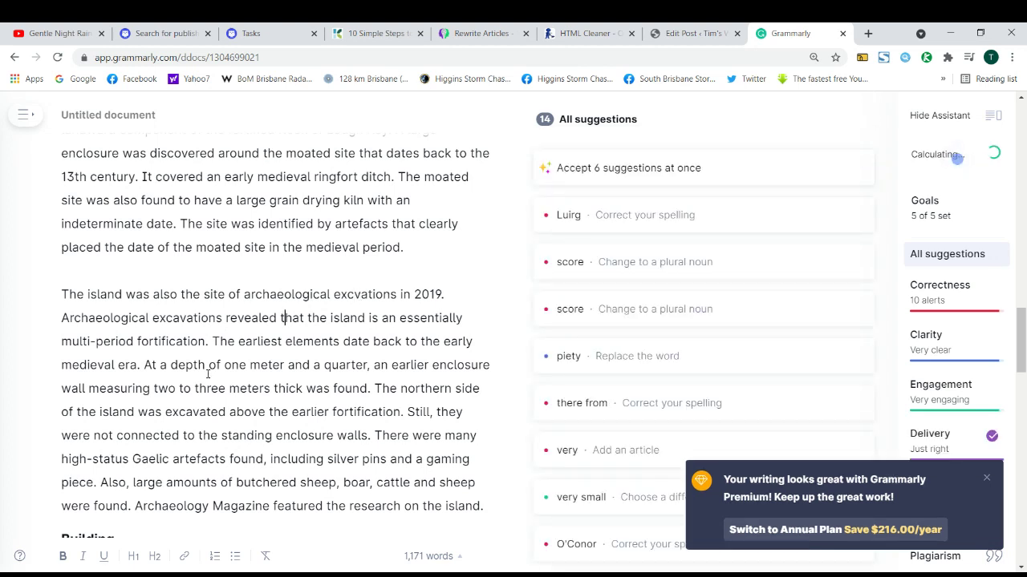
left_click(362, 295)
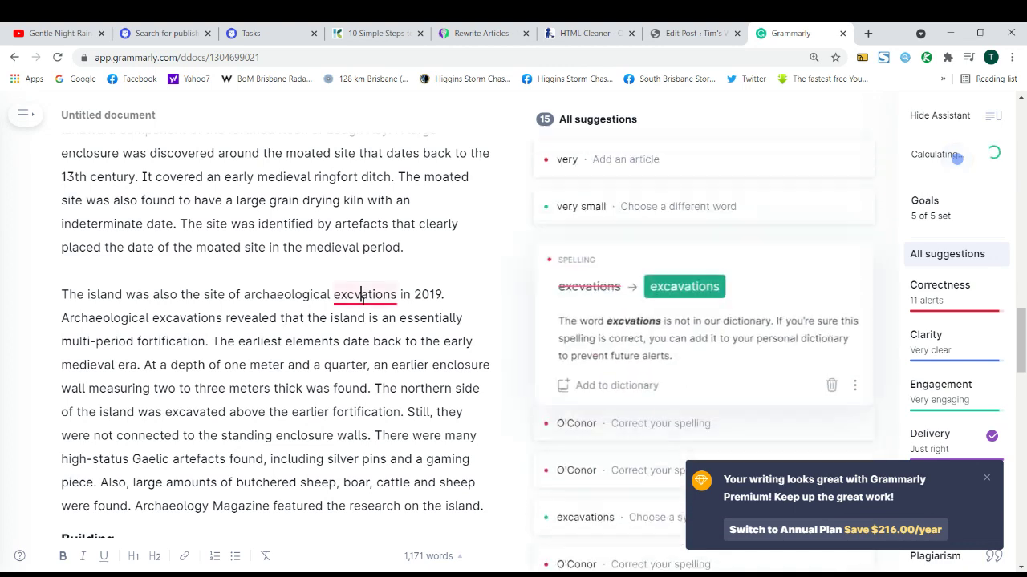
left_click(684, 287)
Look over the "Building" section and the excavation paragraphs, and close the Grammarly document to return to the WordPress post.
scroll(272, 336, "down", 4)
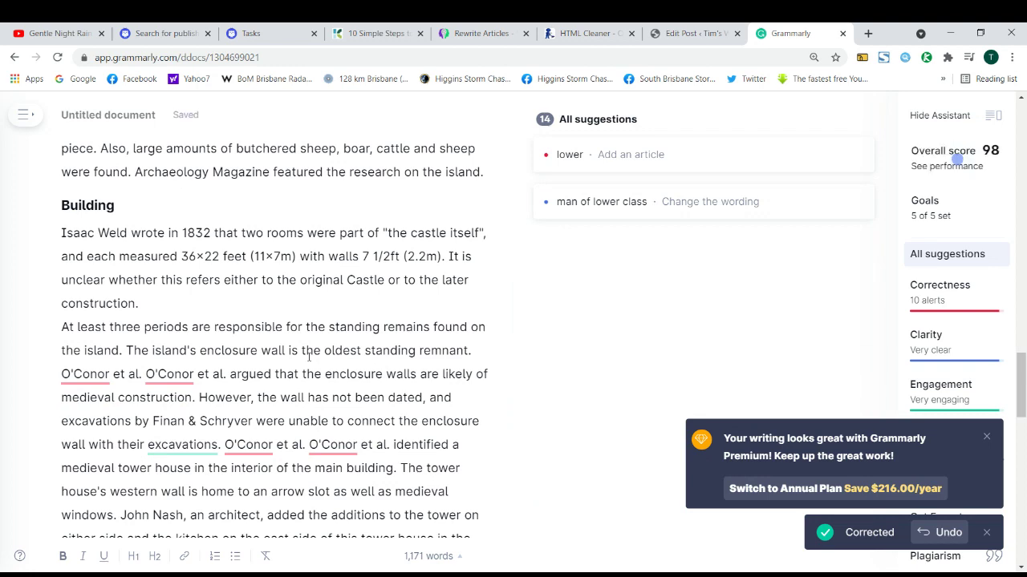
scroll(367, 390, "down", 2)
scroll(273, 386, "up", 3)
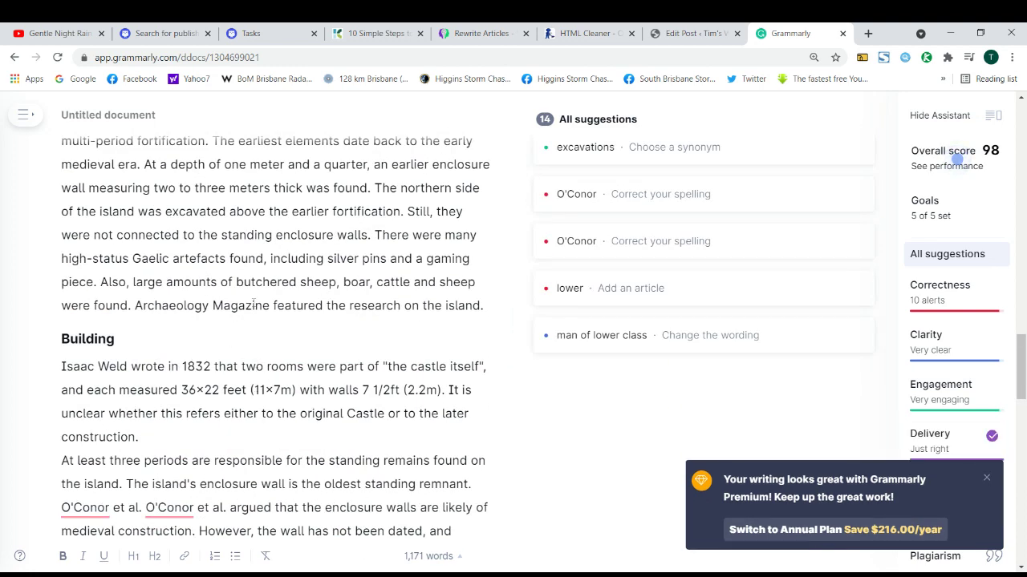
scroll(272, 333, "up", 4)
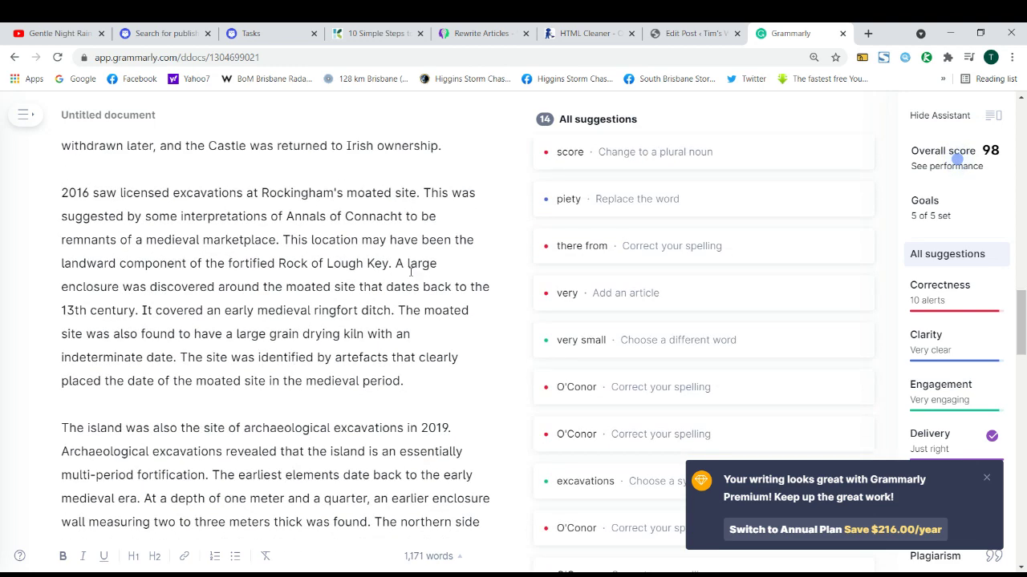
left_click(842, 33)
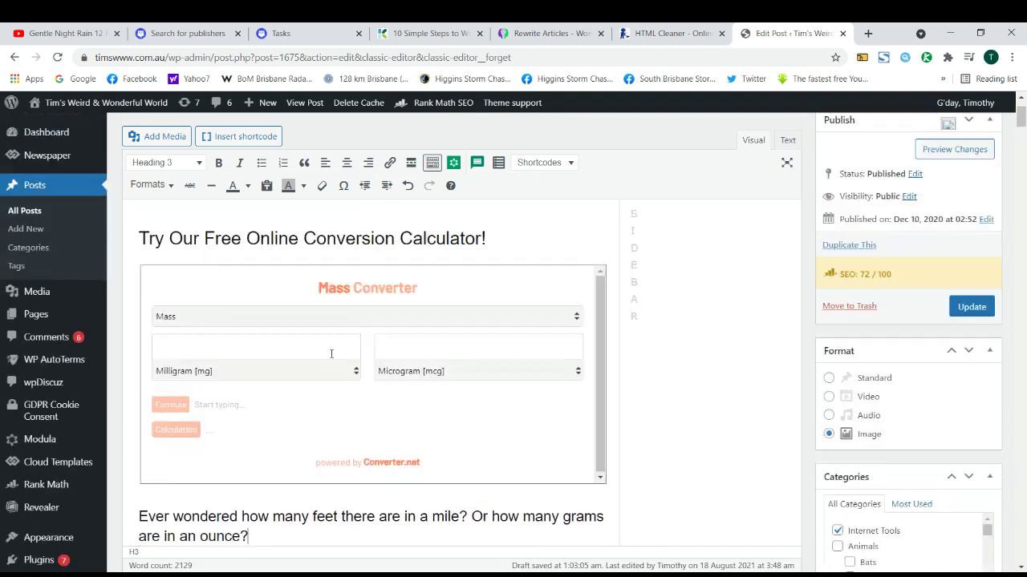
Highlight the post's title and the "Try Our Free Online Conversion Calculator!" heading to point them out.
scroll(332, 354, "up", 2)
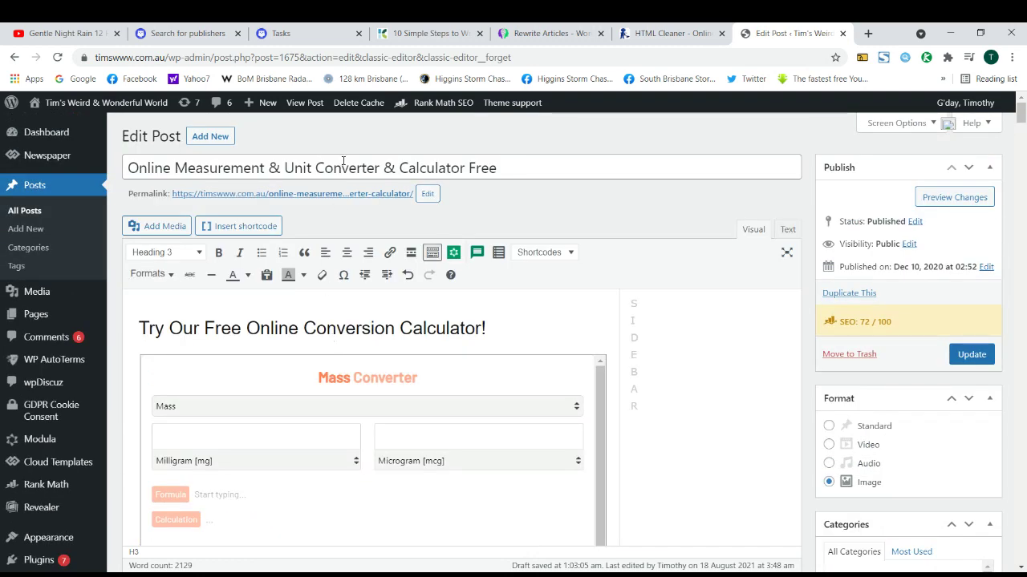
triple_click(372, 157)
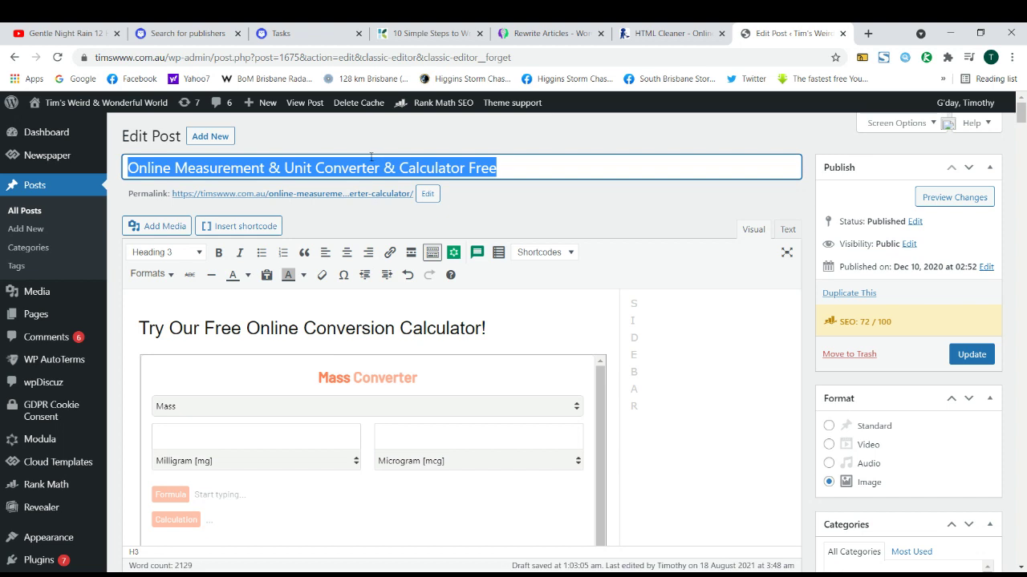
triple_click(322, 331)
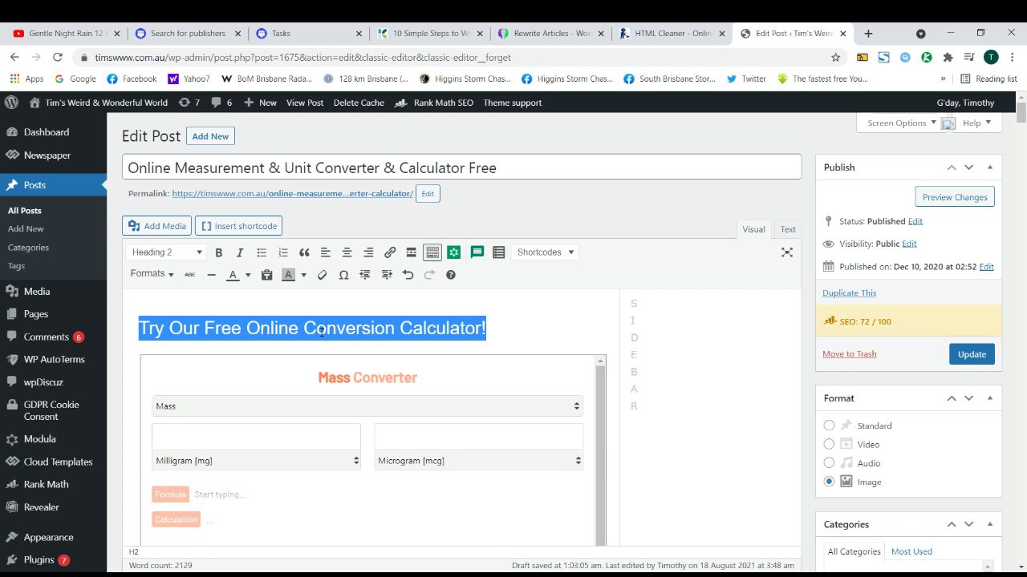
Point out the headings from "Ever wondered how many feet there are in a mile?" down to "How do you convert units of measure?" by highlighting them.
scroll(321, 331, "down", 5)
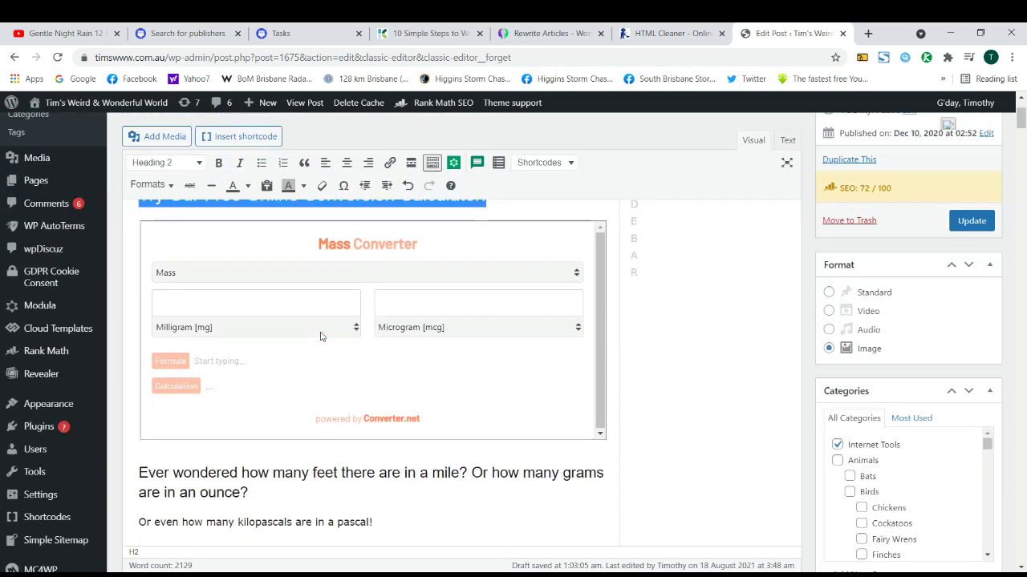
triple_click(293, 339)
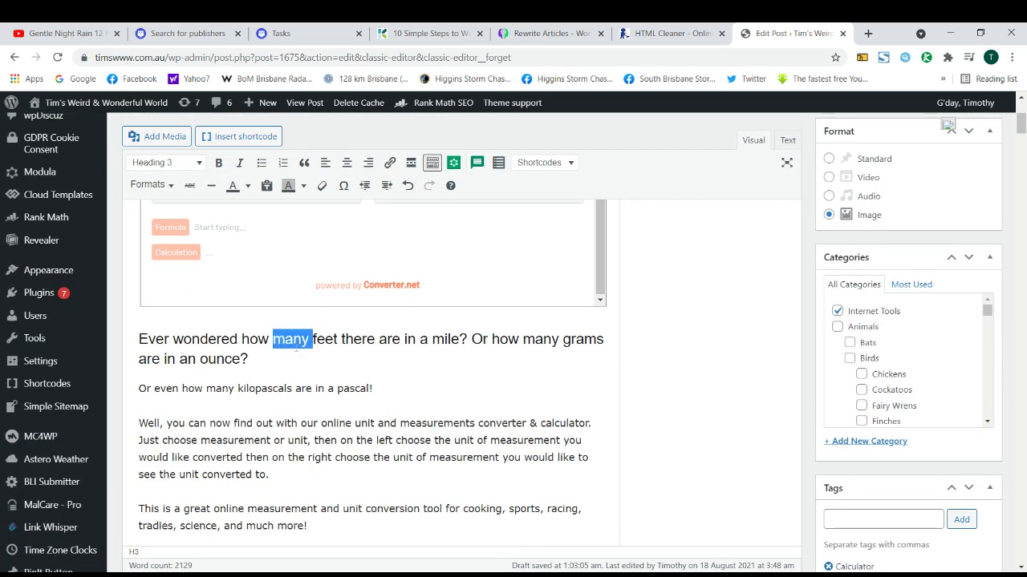
double_click(273, 389)
triple_click(284, 425)
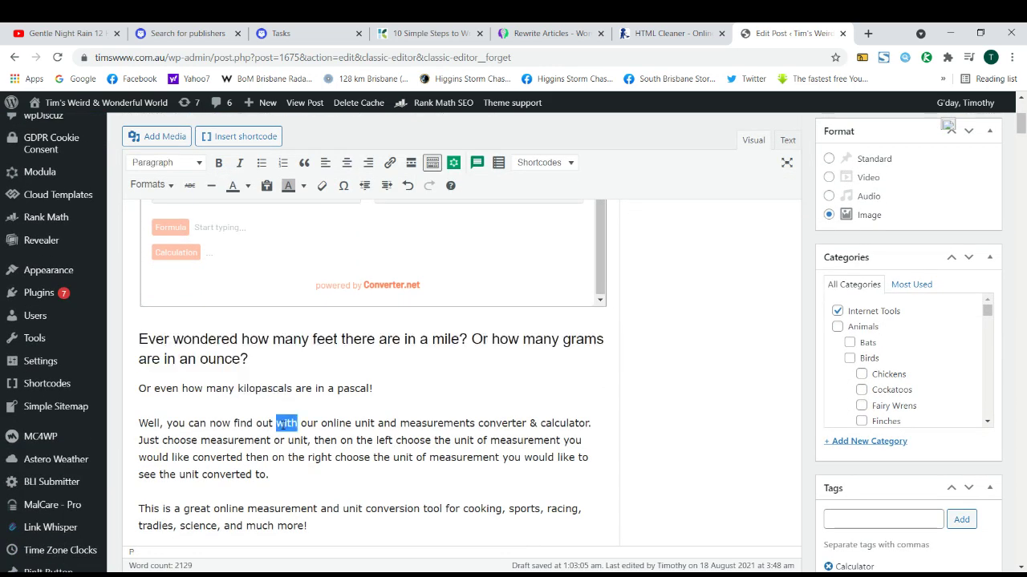
triple_click(293, 347)
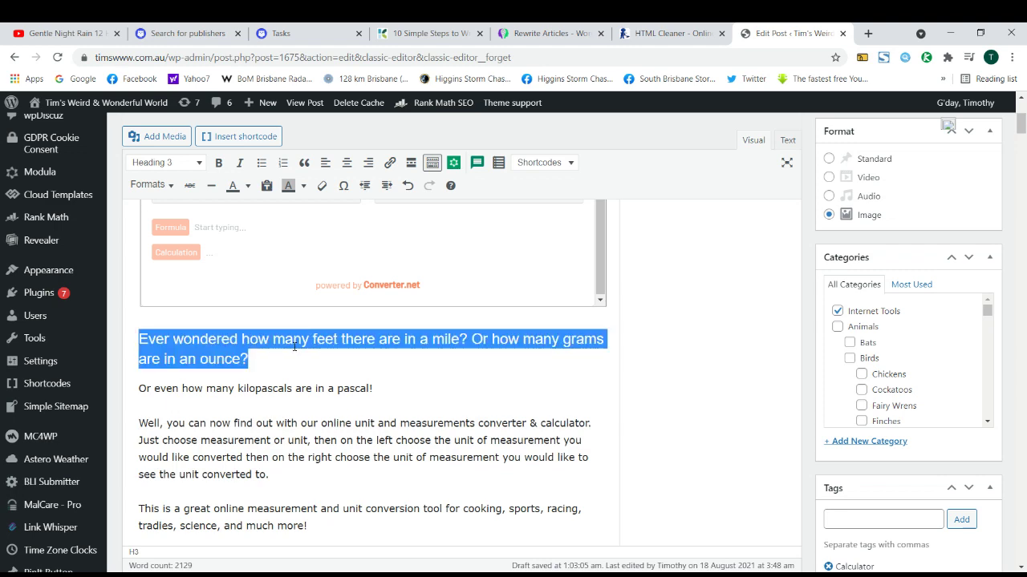
scroll(302, 420, "down", 3)
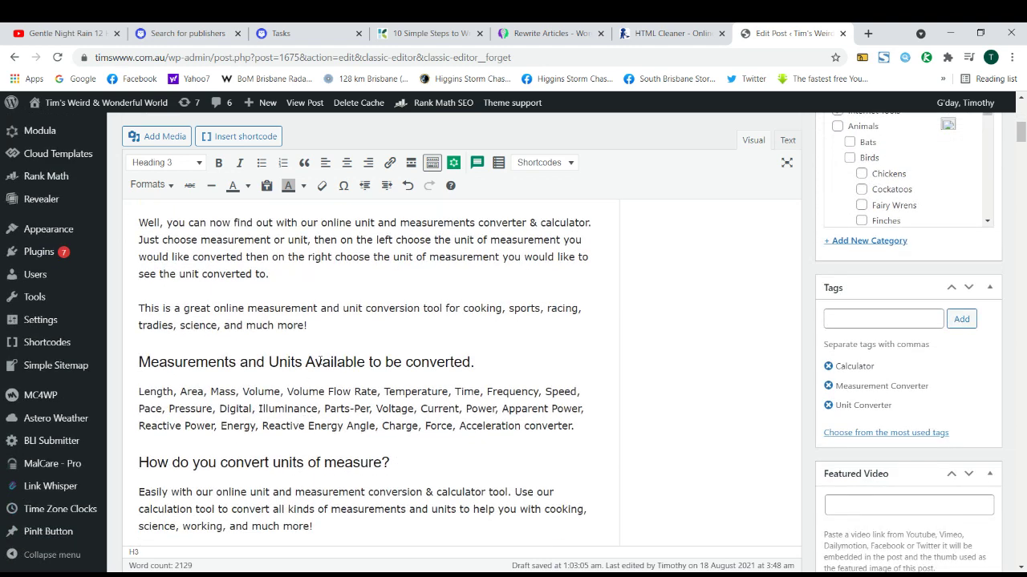
double_click(320, 362)
triple_click(306, 462)
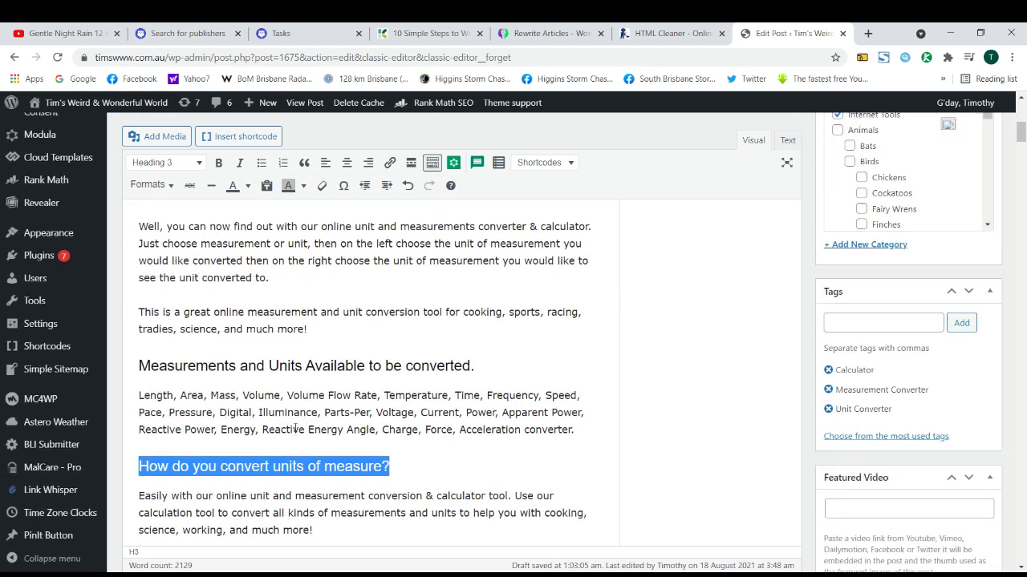
Return to the introduction and highlight the paragraph starting "Well, you can now find out with our online unit".
scroll(394, 388, "up", 3)
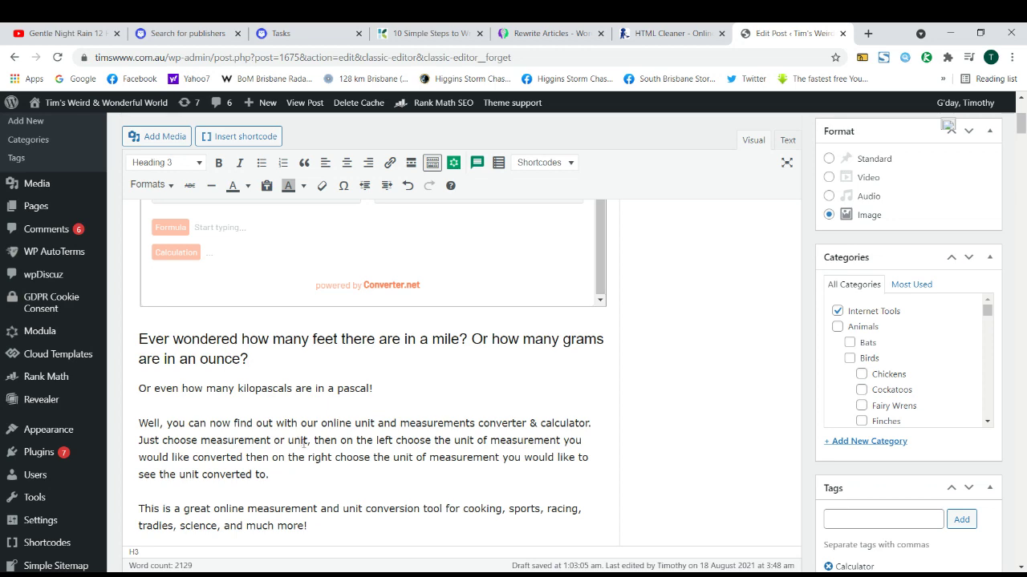
double_click(365, 425)
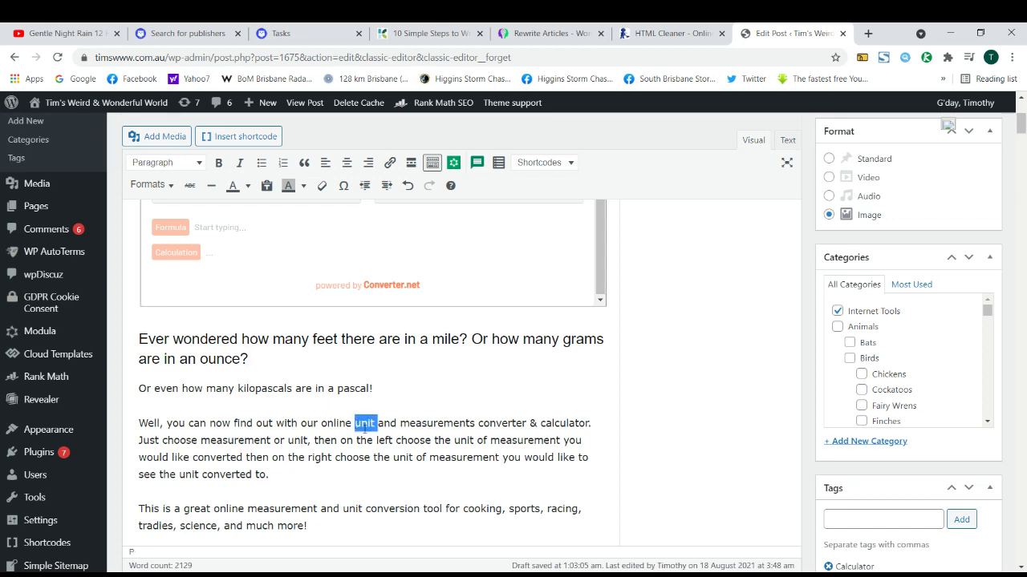
triple_click(358, 435)
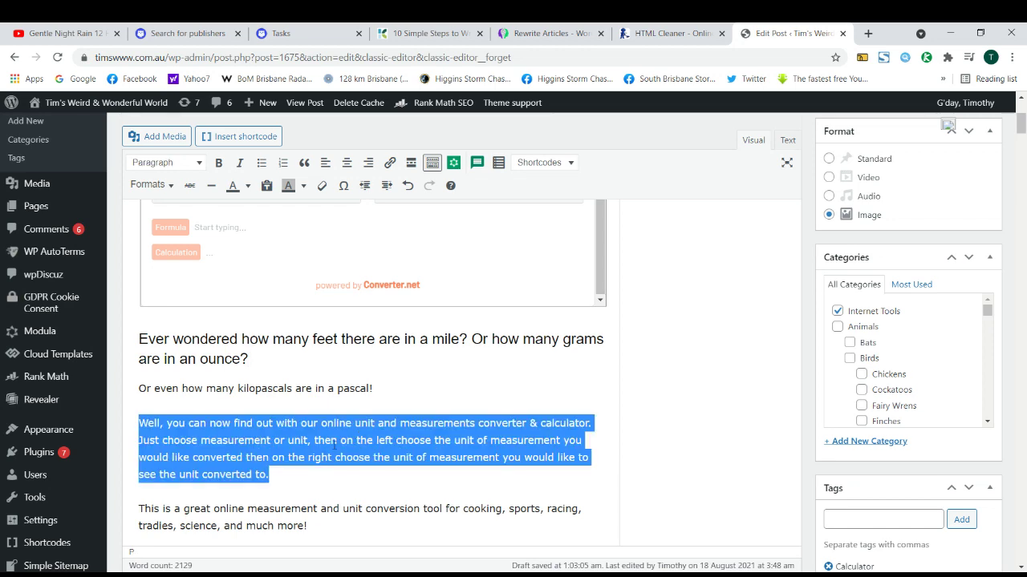
Highlight the answer under "How do you convert units of measure?", clear the selection, and review the question sections through "Is Imperial or Metric better?".
scroll(332, 437, "down", 2)
scroll(332, 428, "down", 2)
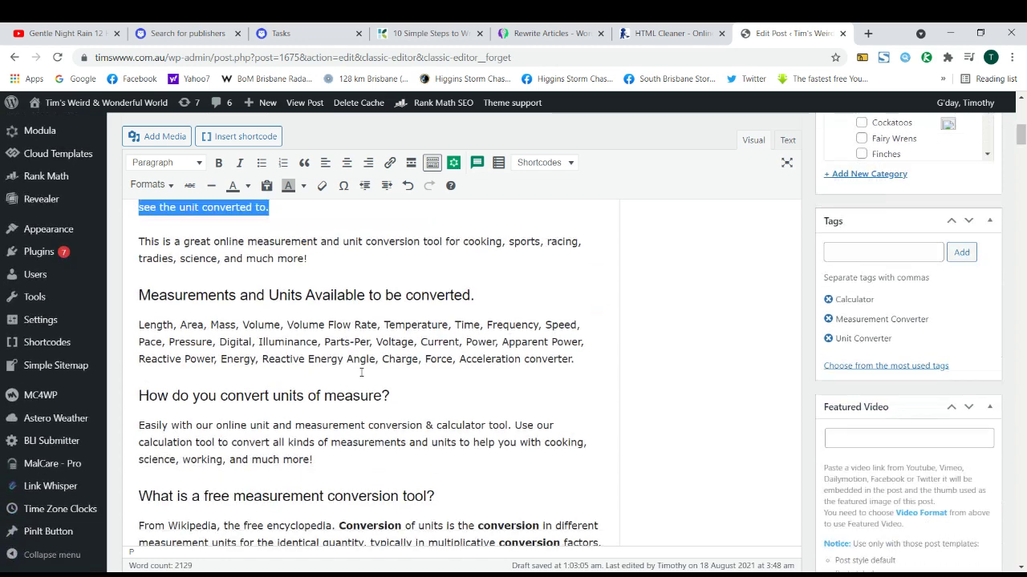
triple_click(358, 426)
scroll(358, 425, "down", 1)
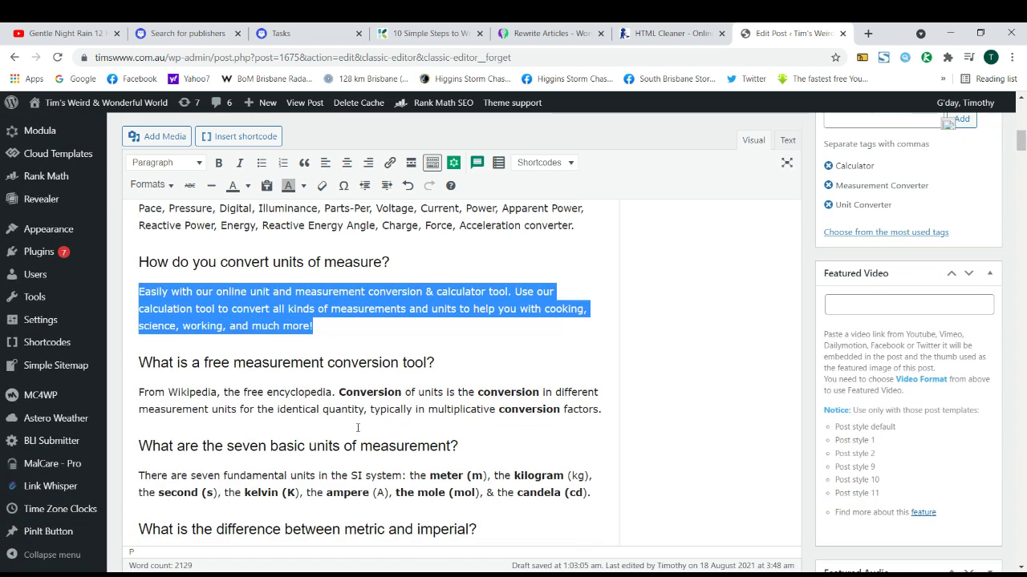
scroll(341, 393, "up", 2)
left_click(343, 420)
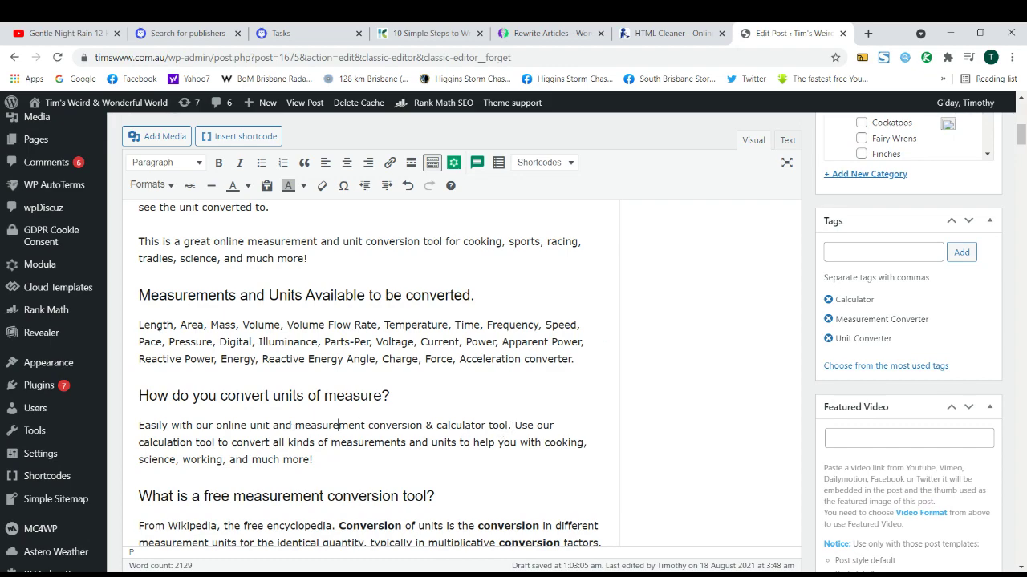
scroll(369, 422, "down", 6)
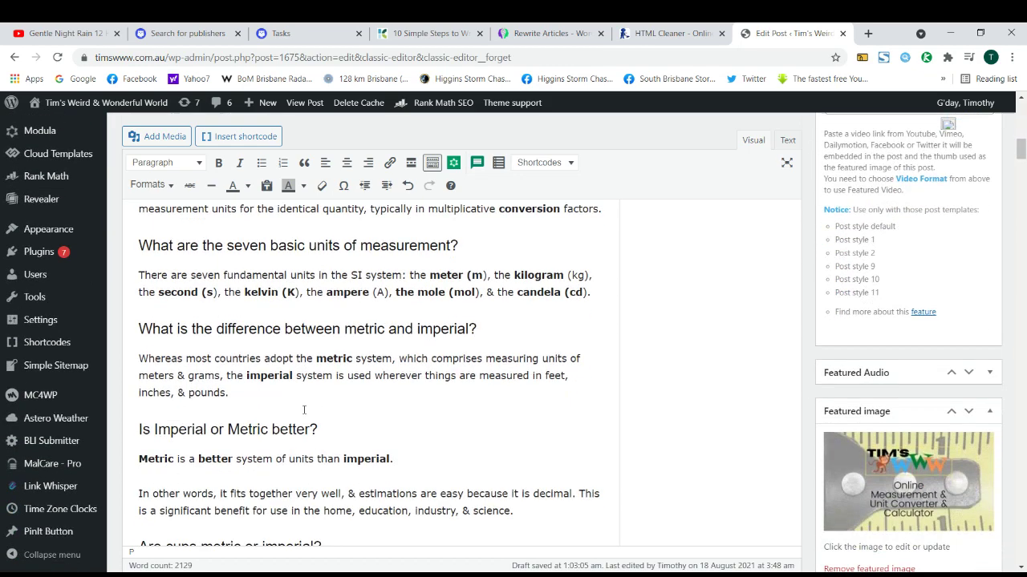
Highlight key words and the whole paragraph under "What is the difference between metric and imperial?" to point out the answer.
scroll(325, 388, "down", 2)
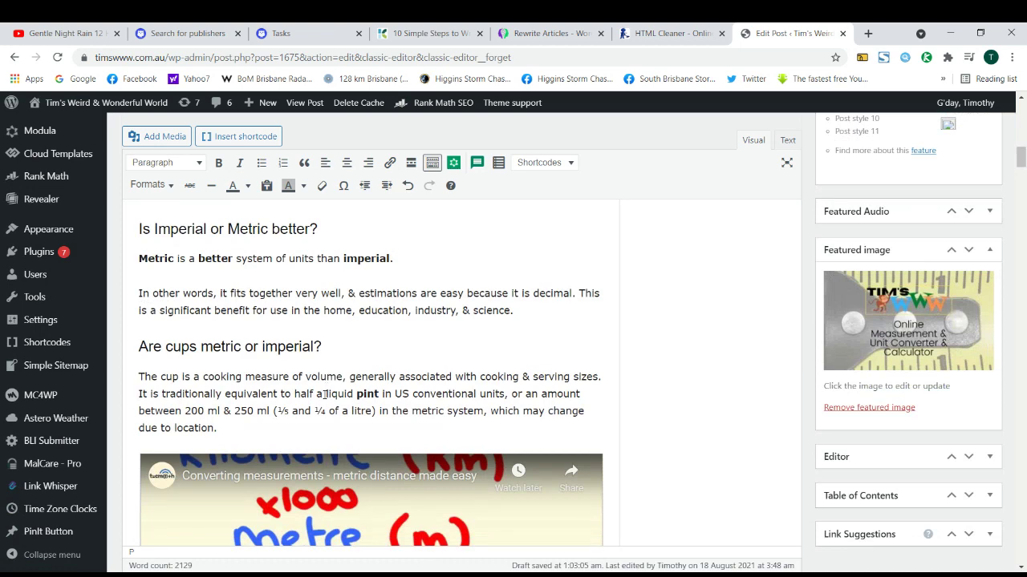
scroll(324, 394, "up", 3)
double_click(270, 442)
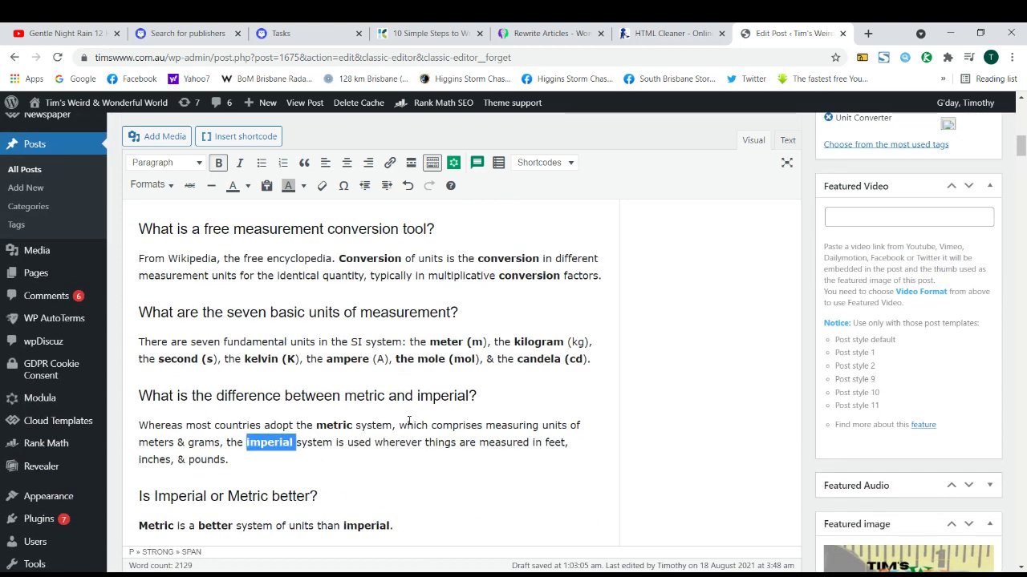
triple_click(350, 426)
double_click(411, 425)
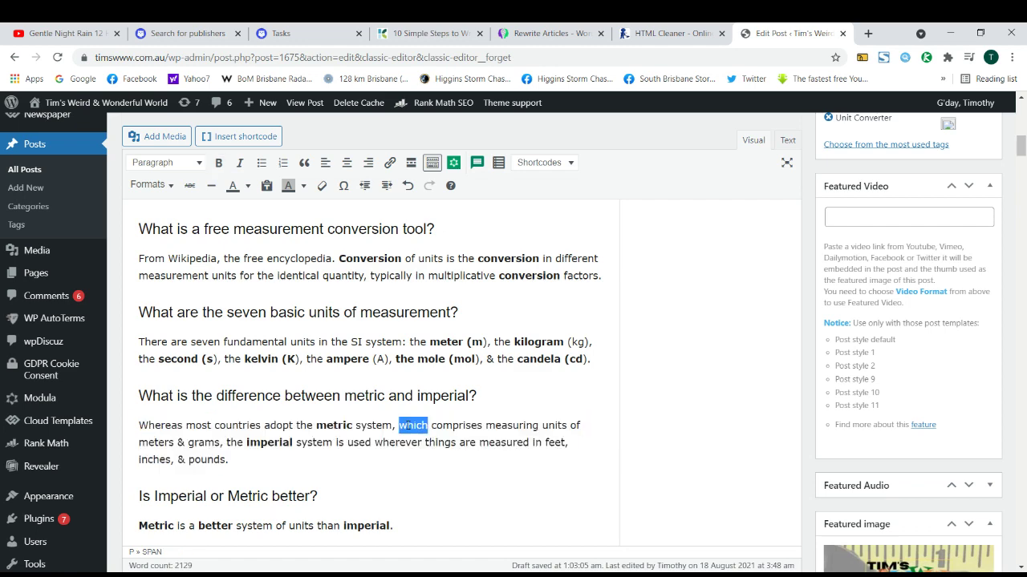
triple_click(368, 425)
triple_click(364, 425)
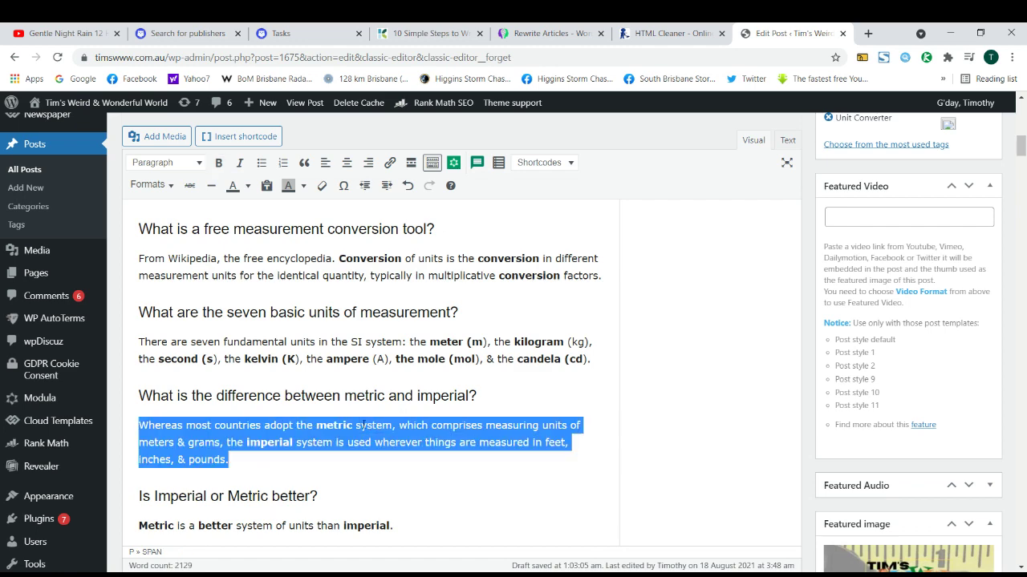
double_click(334, 425)
left_click(335, 425)
double_click(335, 425)
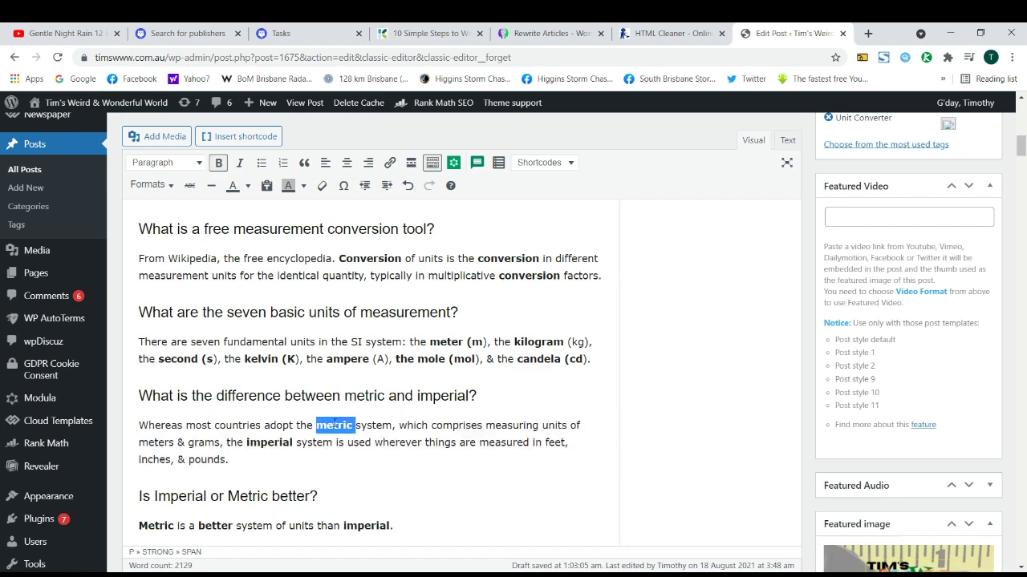
left_click(335, 425)
double_click(302, 425)
triple_click(331, 425)
scroll(356, 411, "down", 2)
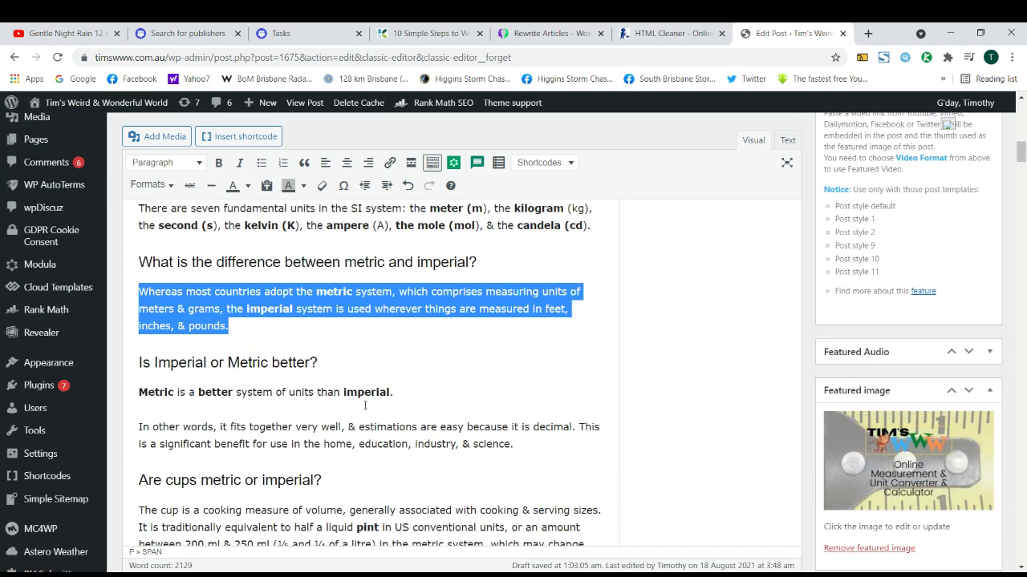
Highlight "imperial" in the answer under "Is Imperial or Metric better?" and review the post down to the embedded YouTube video.
left_click(347, 393)
double_click(347, 393)
scroll(313, 397, "down", 8)
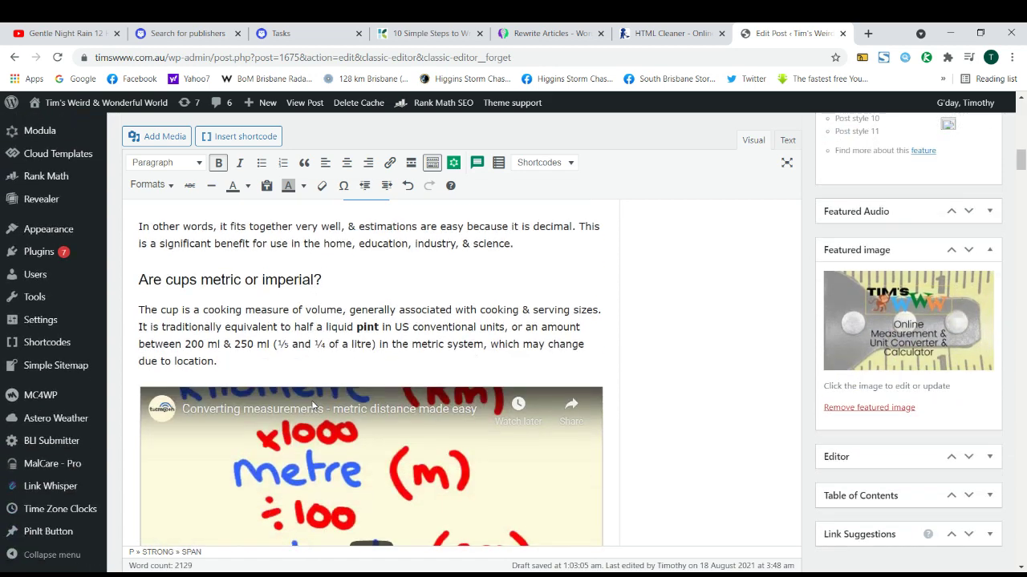
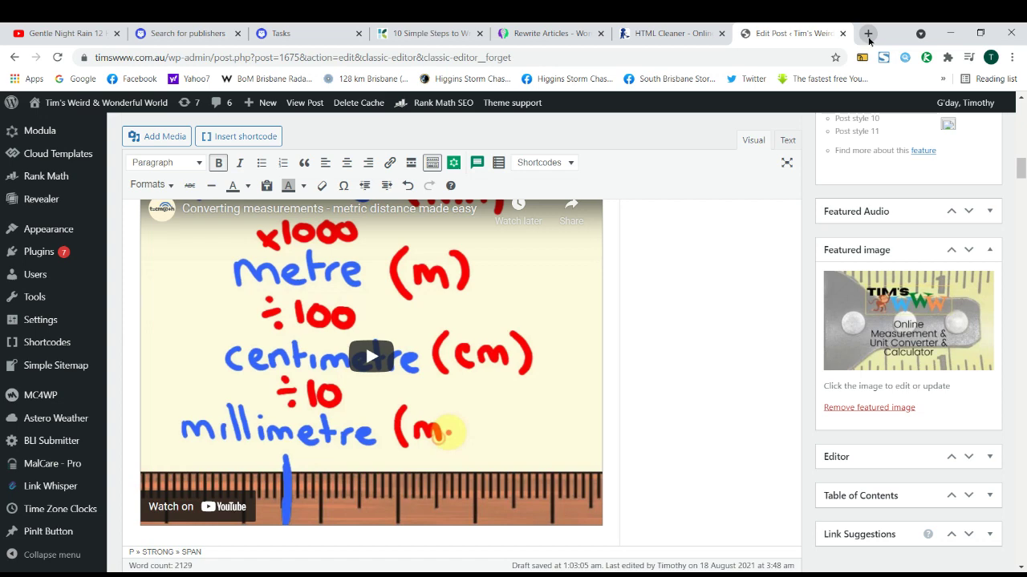
Open youtube.com in a new browser tab.
left_click(868, 35)
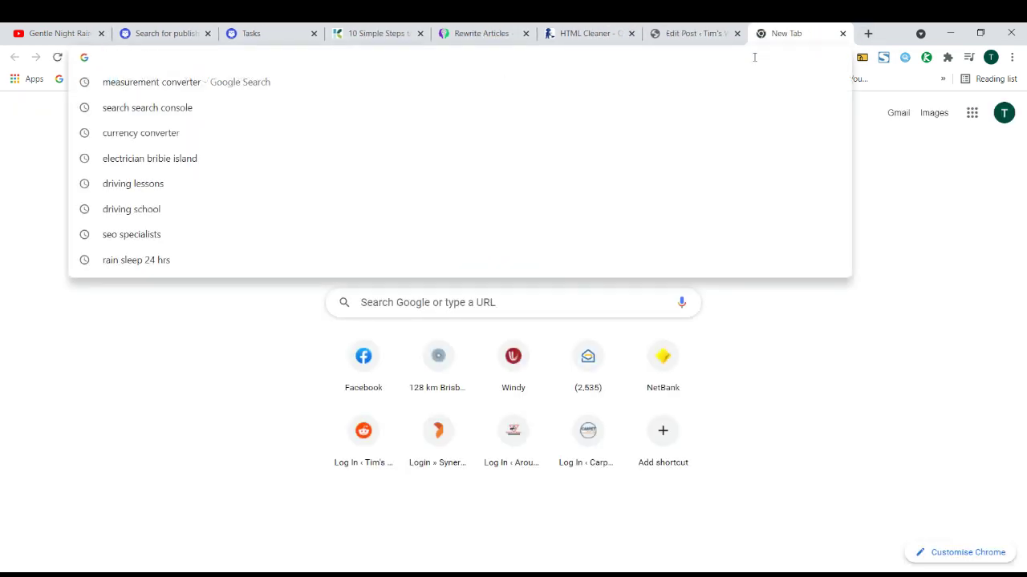
type("youtube")
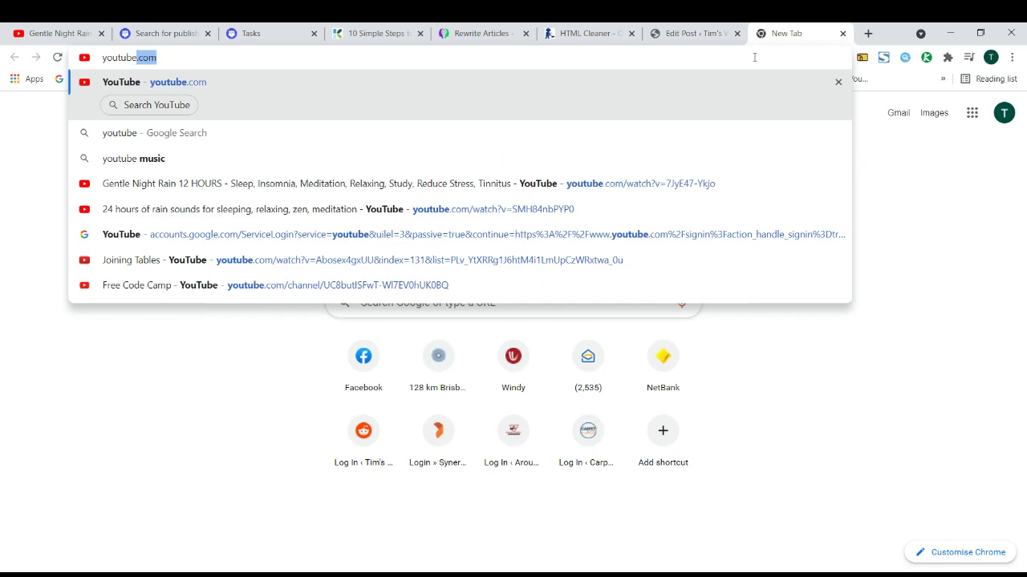
key("Return")
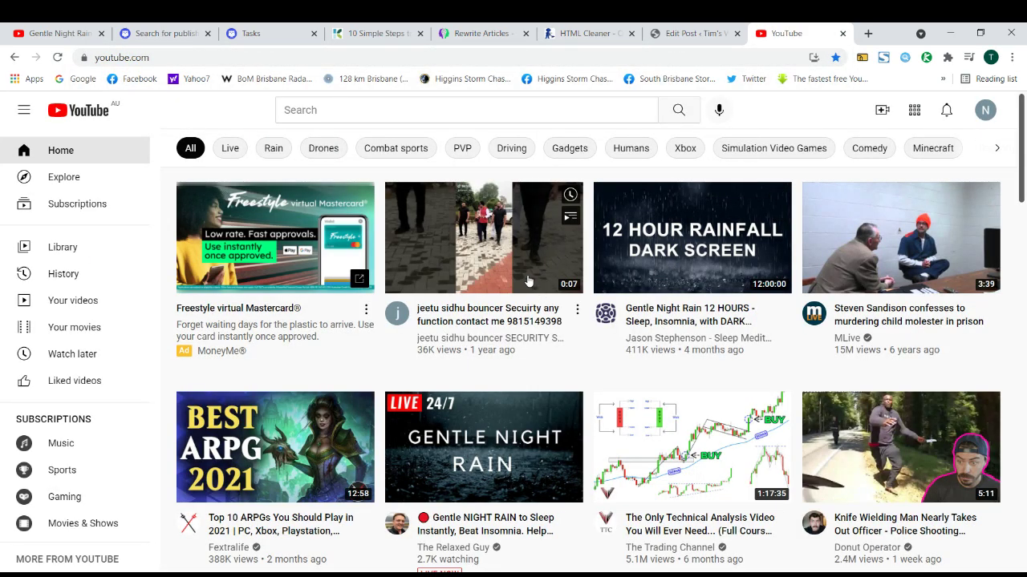
Show YouTube's dialog for uploading a video, close it without uploading, and return to the YouTube home page.
left_click(881, 114)
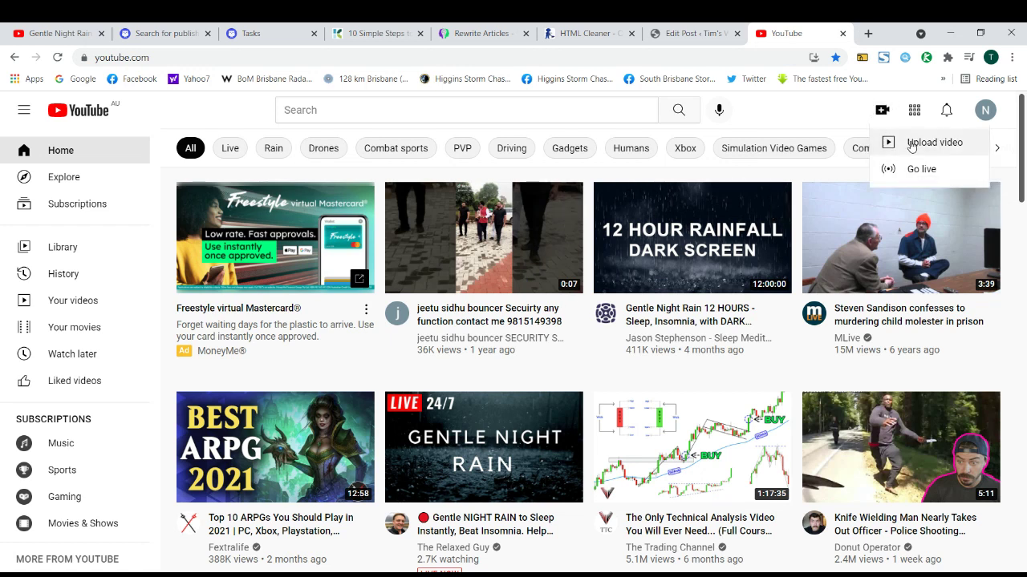
left_click(880, 110)
left_click(882, 110)
left_click(909, 146)
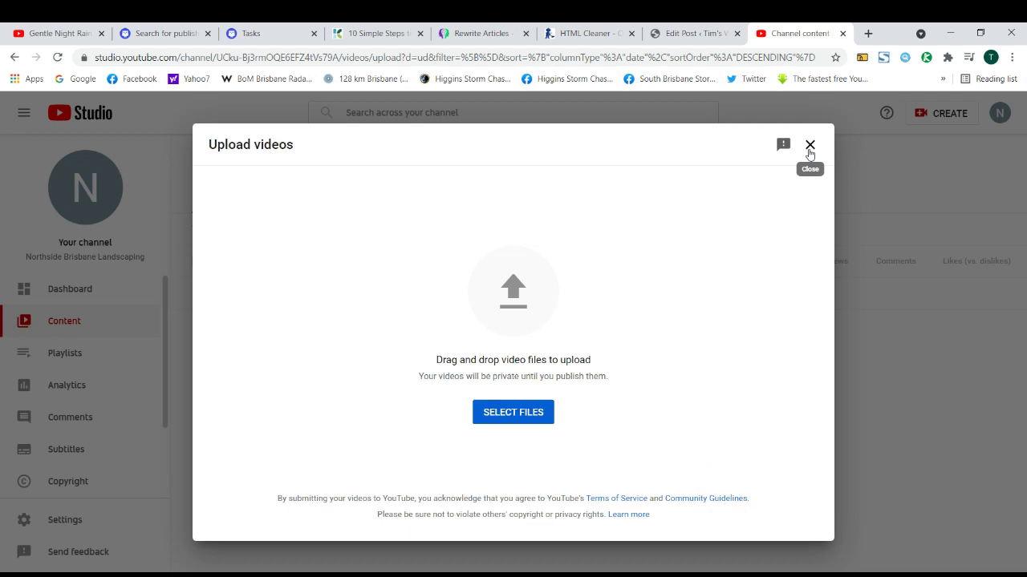
left_click(809, 146)
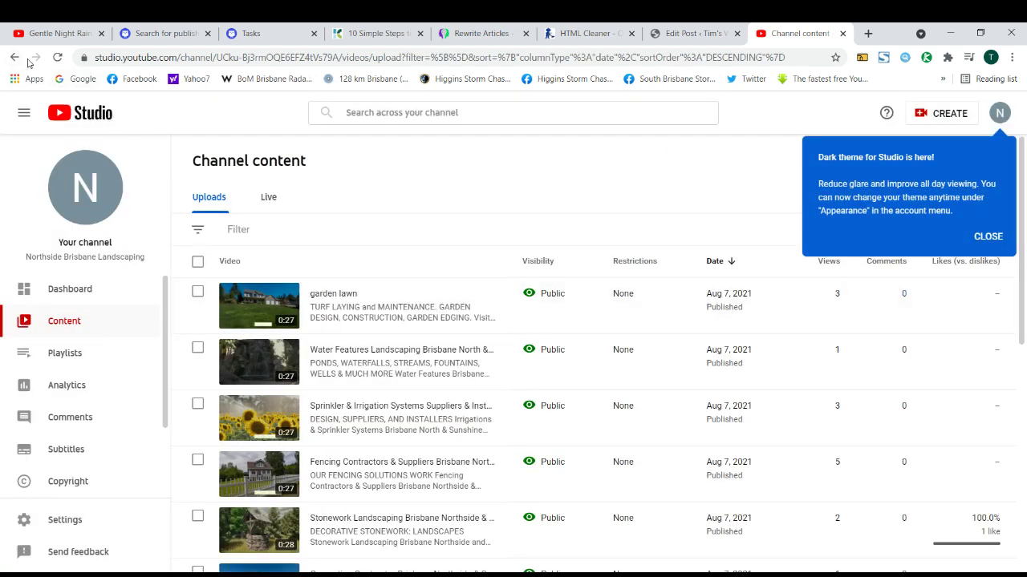
left_click(14, 57)
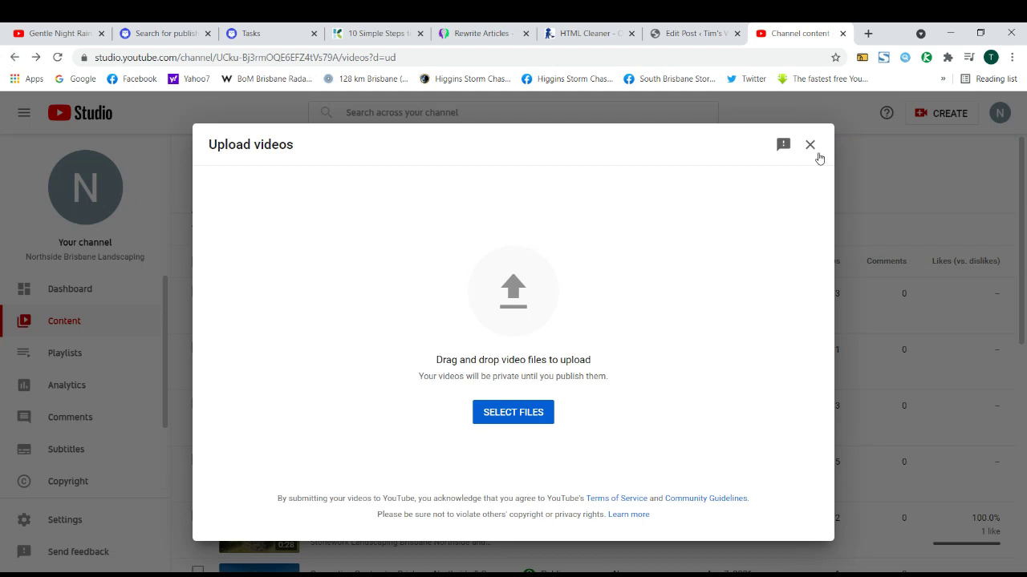
left_click(809, 145)
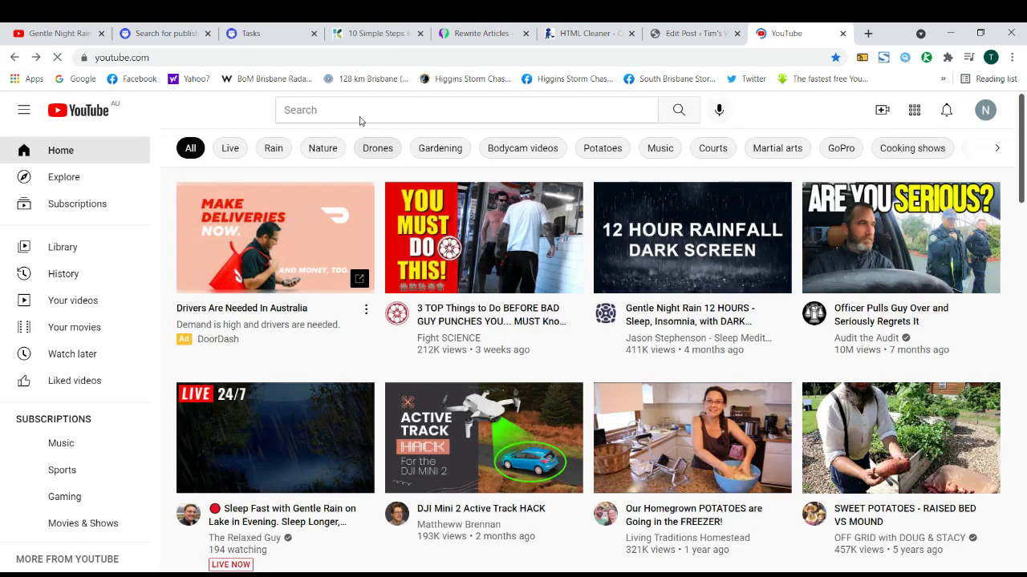
Search YouTube for "measurement converter" and look through the video results.
left_click(357, 116)
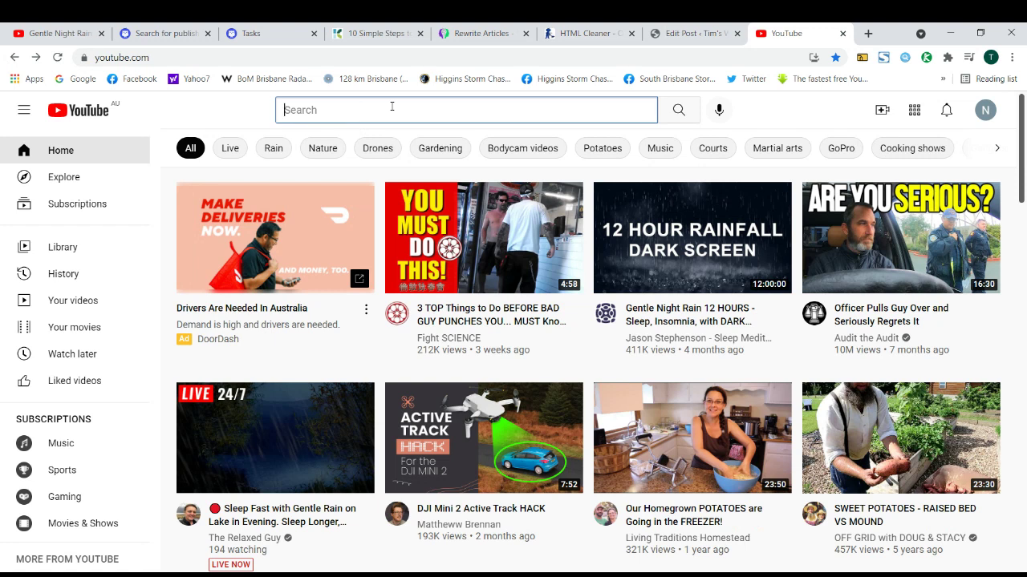
type("measur")
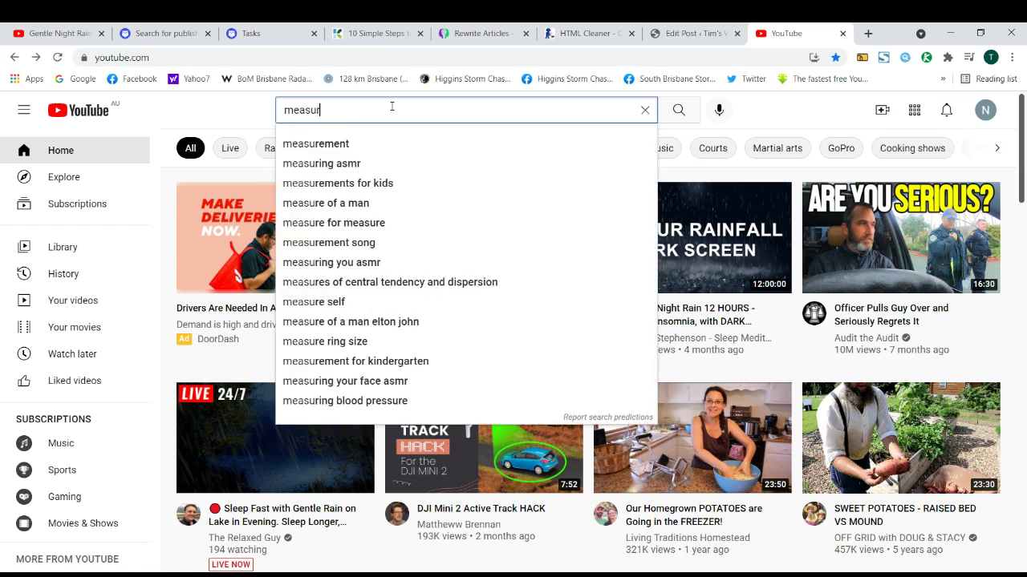
type("ement")
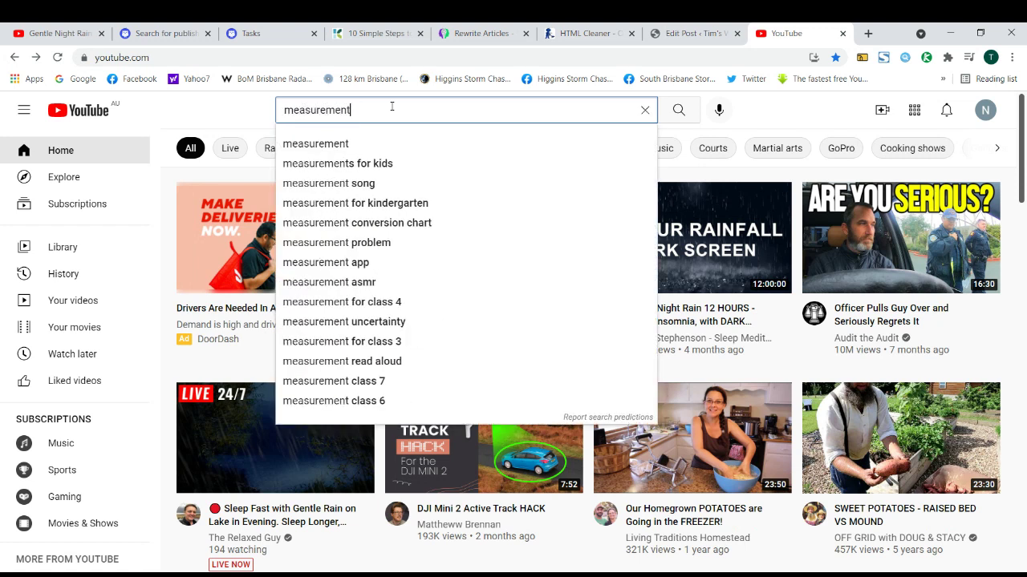
type(" conve")
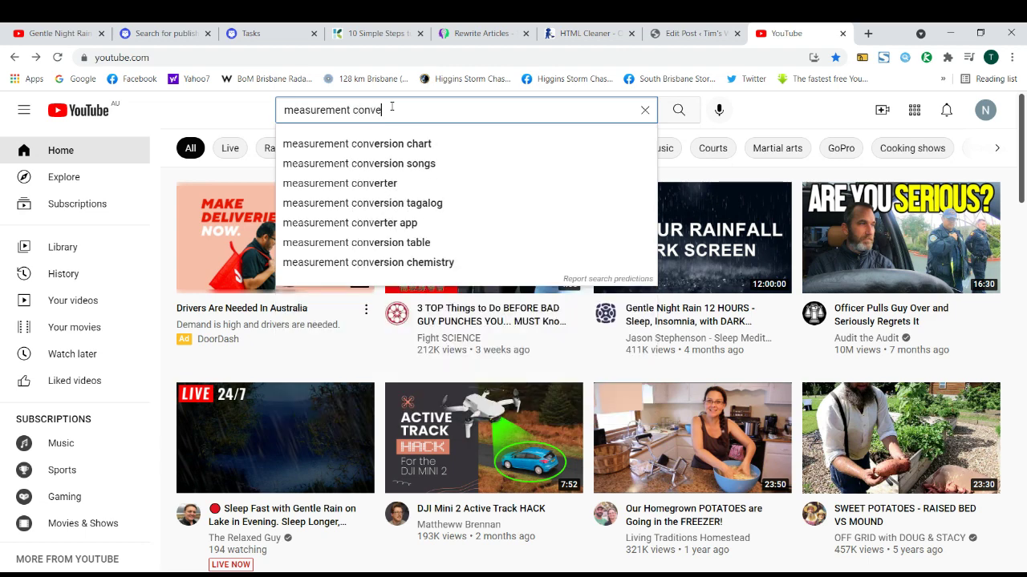
type("rter")
key("Return")
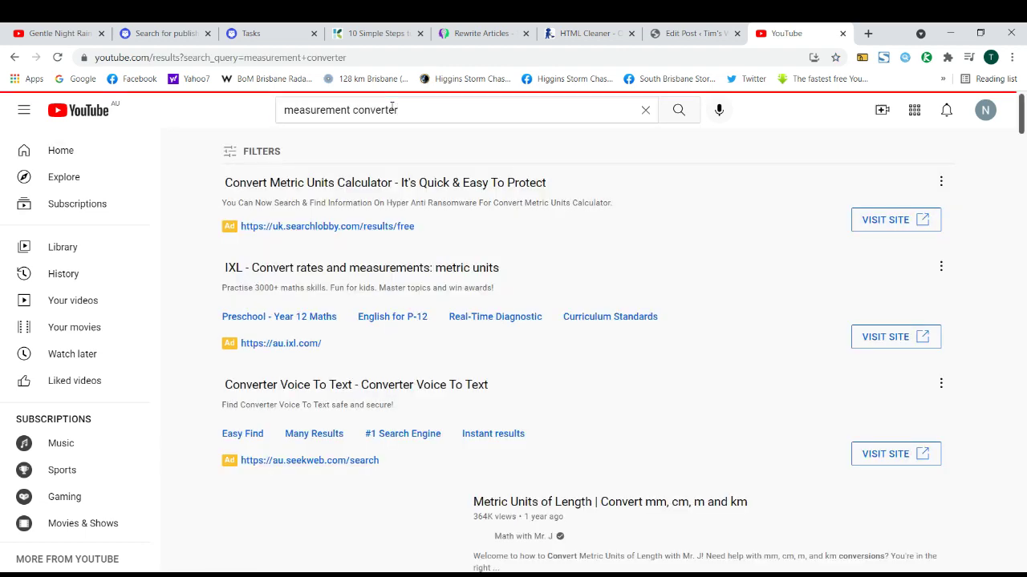
scroll(401, 222, "down", 4)
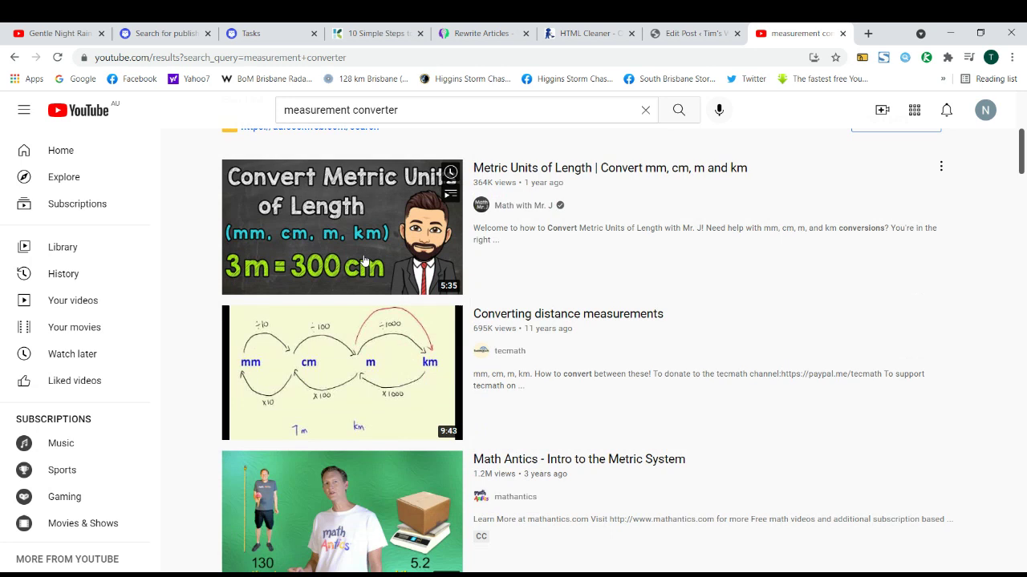
Open the video "Metric Units of Length | Convert mm, cm, m and km", skip the ads, and pause it.
left_click(534, 170)
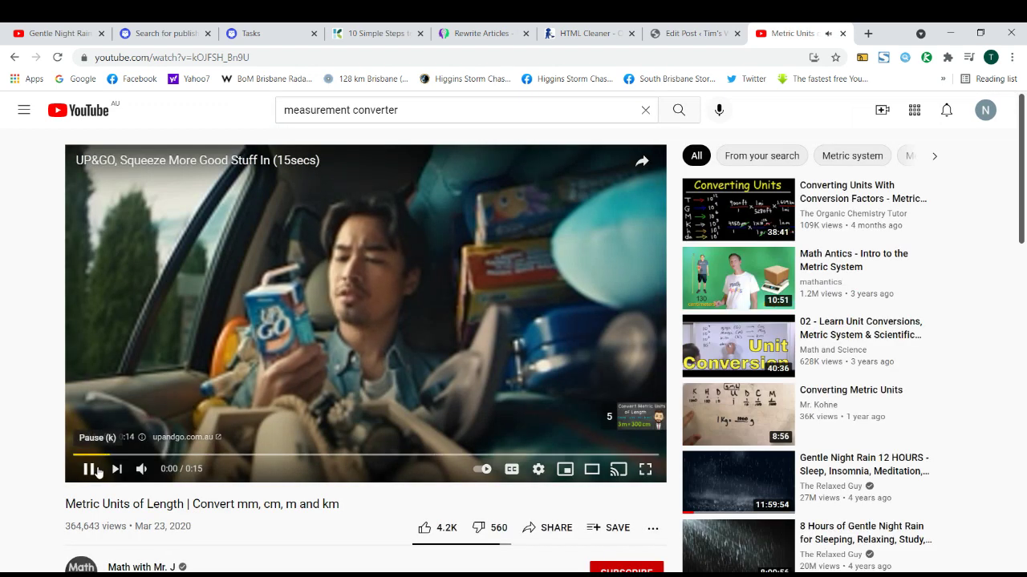
left_click(88, 469)
left_click(88, 471)
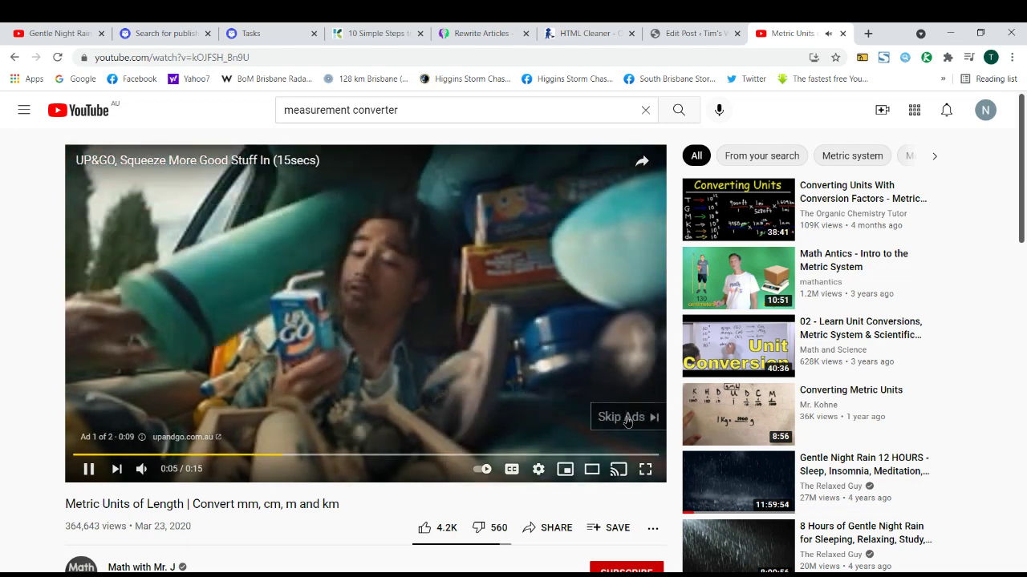
left_click(634, 417)
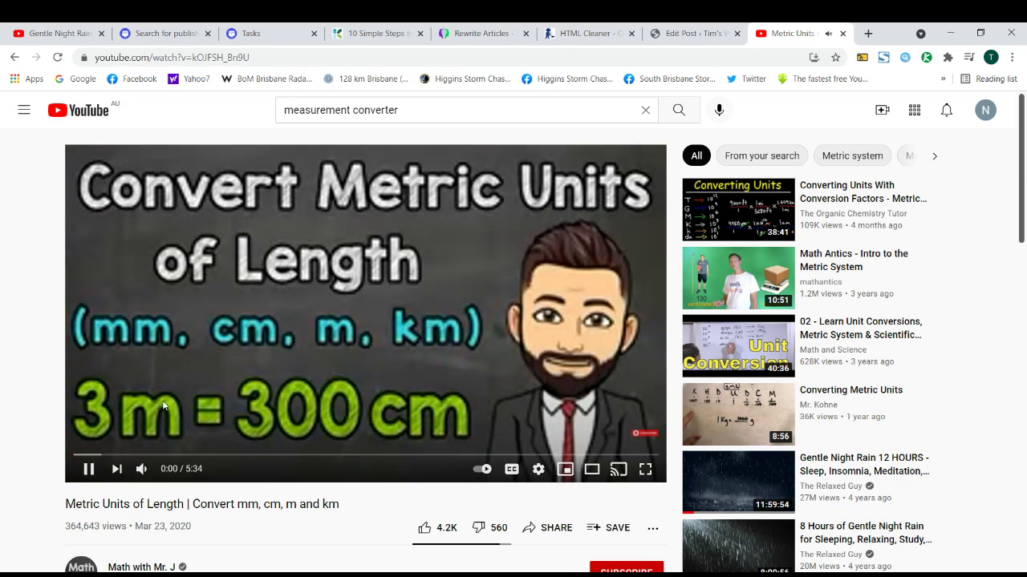
left_click(88, 469)
Copy the embed code of the paused "Metric Units of Length" video.
right_click(365, 284)
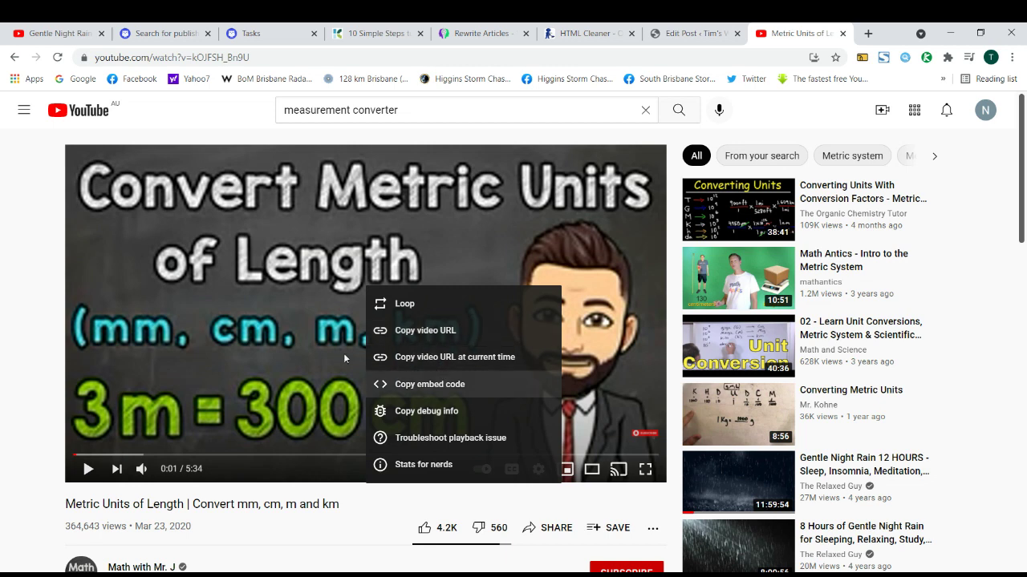
left_click(302, 325)
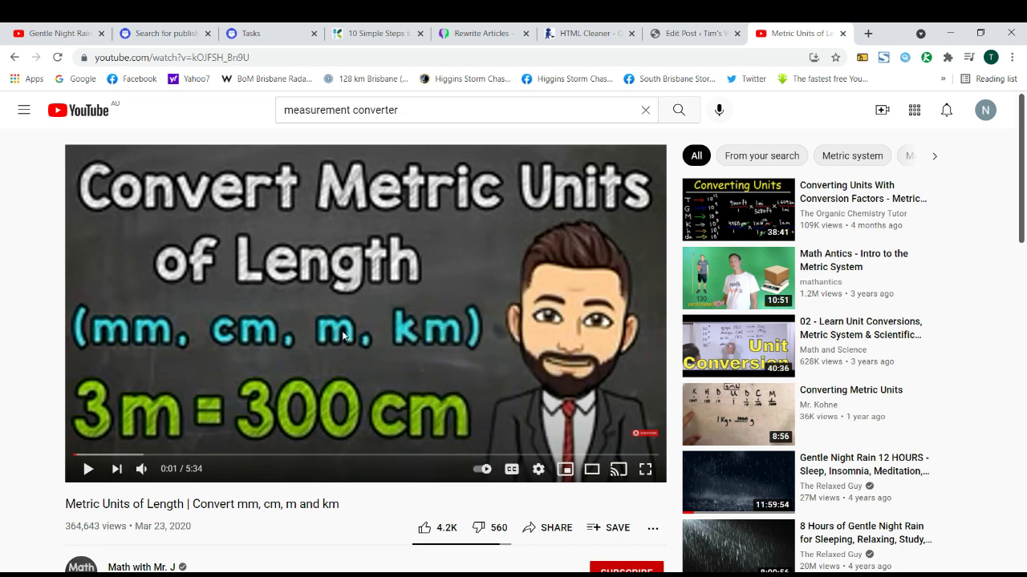
right_click(270, 283)
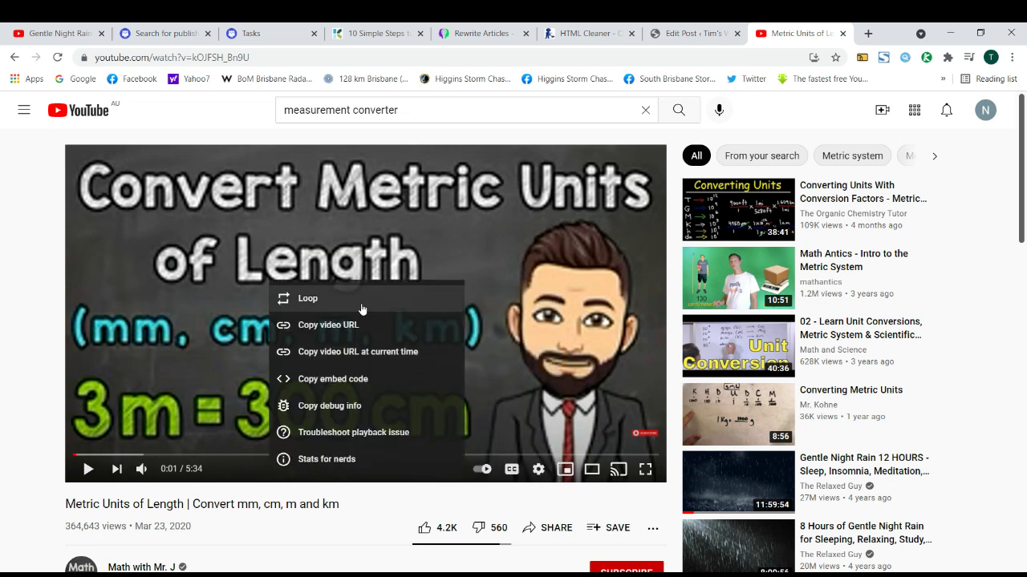
left_click(346, 379)
Switch back to the WordPress post, show its HTML in the Text view, and return to the Visual view.
left_click(692, 33)
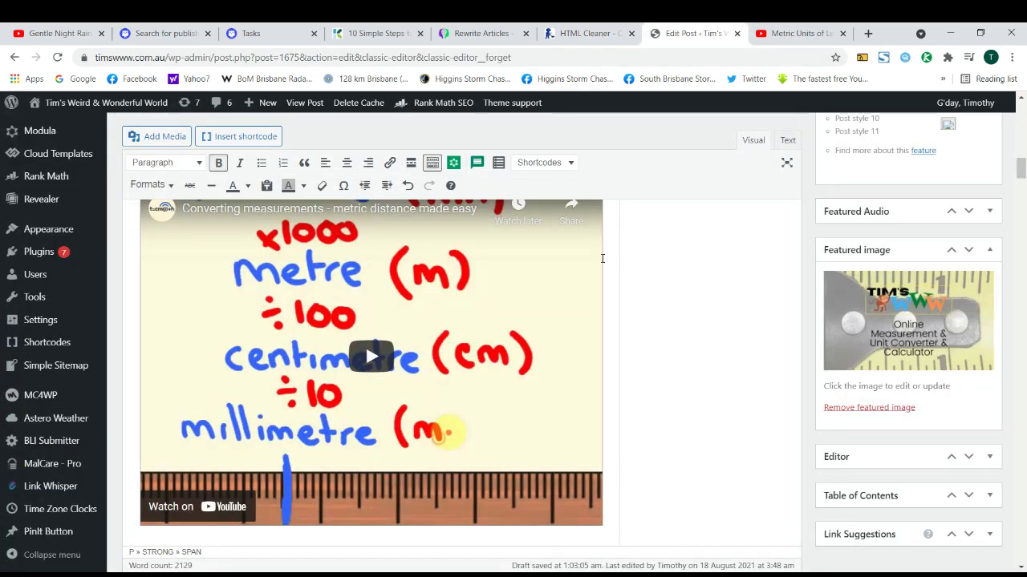
left_click(785, 140)
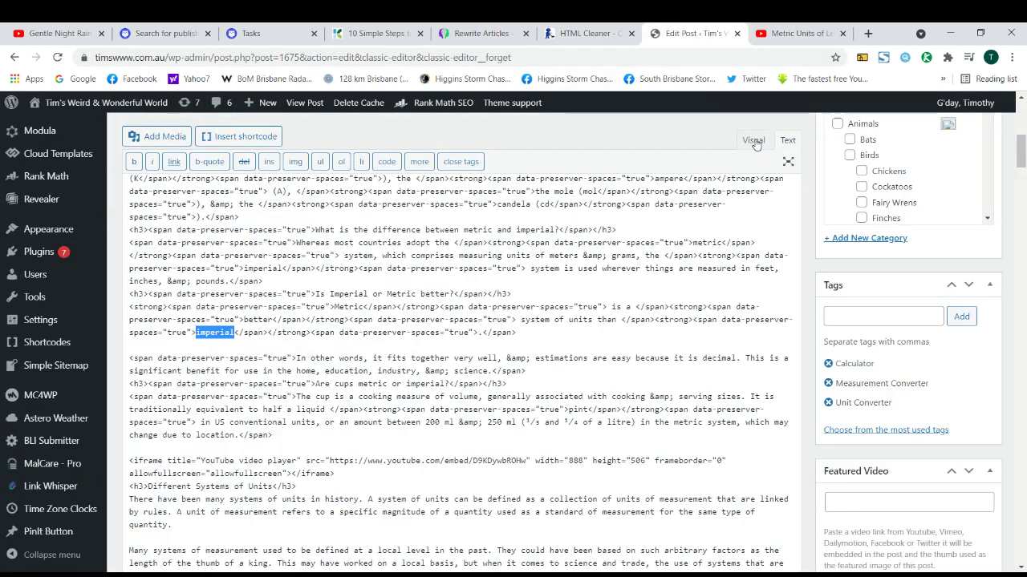
left_click(754, 141)
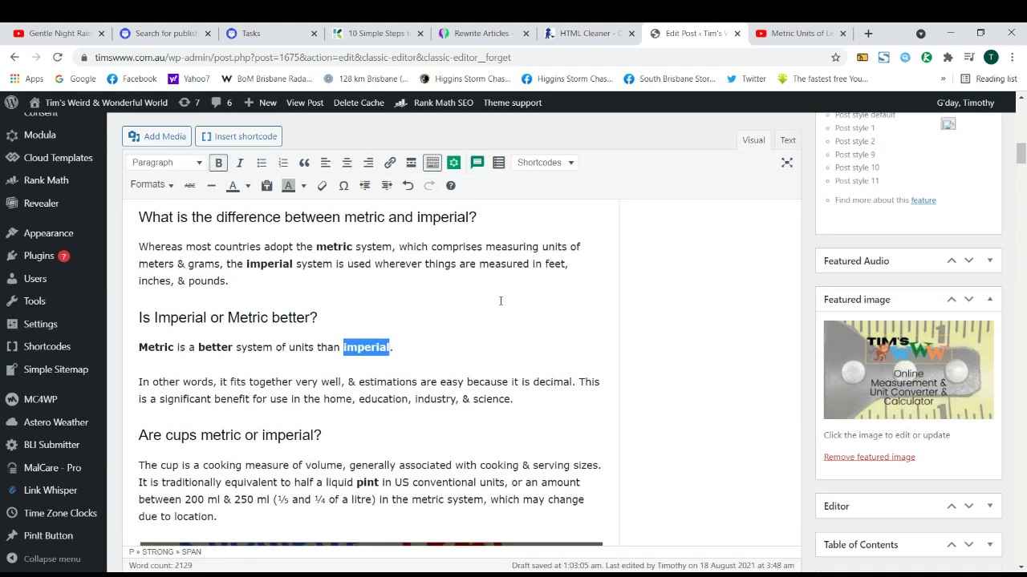
Look through the post's sections in the Visual view for a spot to place the video.
scroll(500, 300, "up", 10)
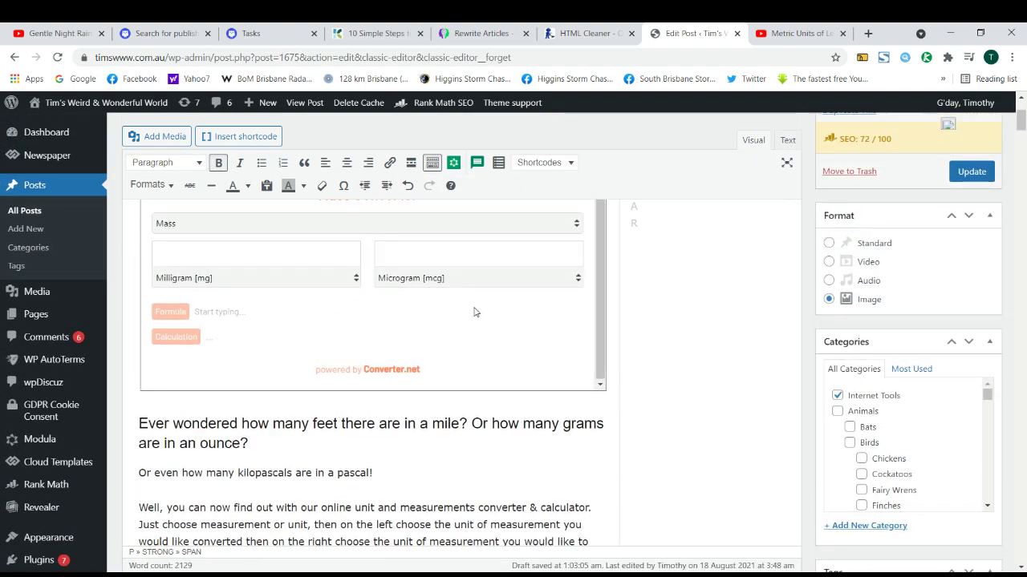
scroll(474, 312, "up", 3)
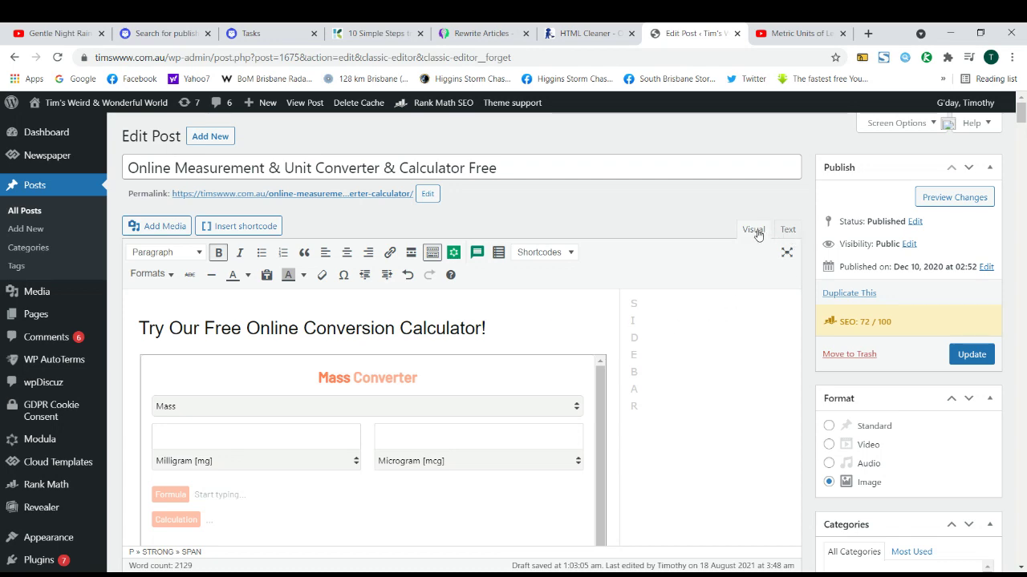
scroll(318, 347, "down", 5)
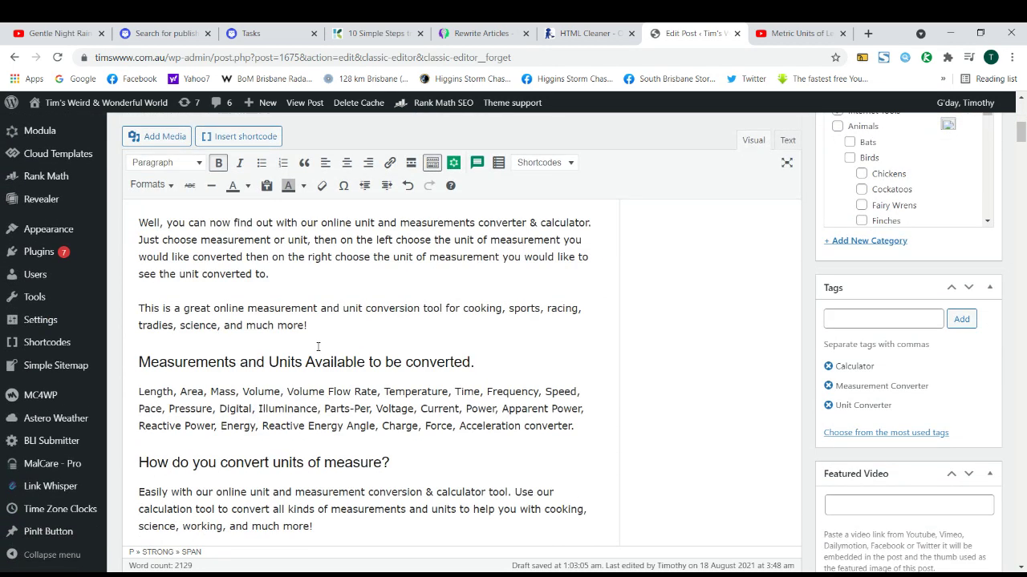
scroll(318, 346, "down", 8)
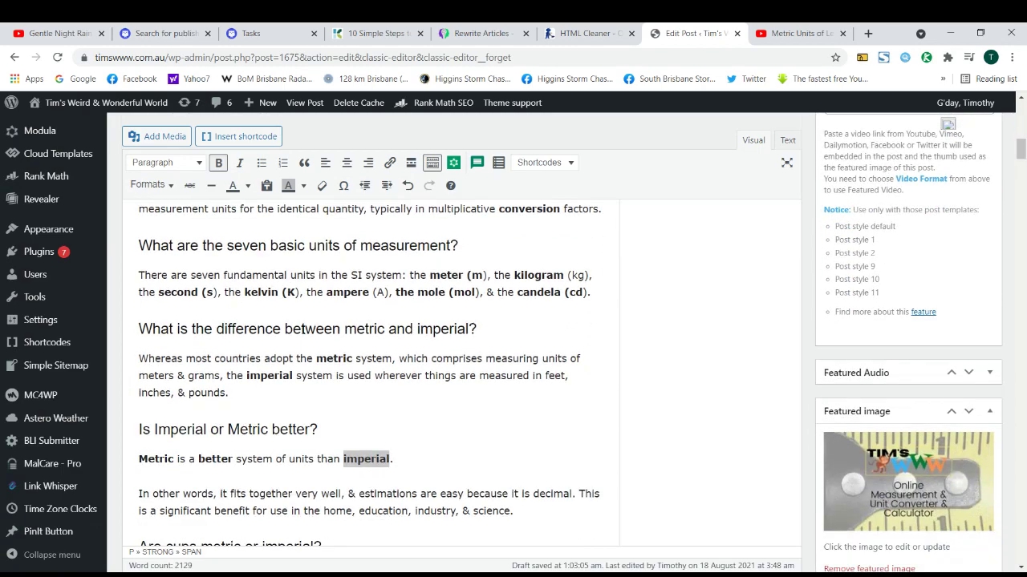
scroll(424, 355, "down", 4)
scroll(530, 369, "up", 12)
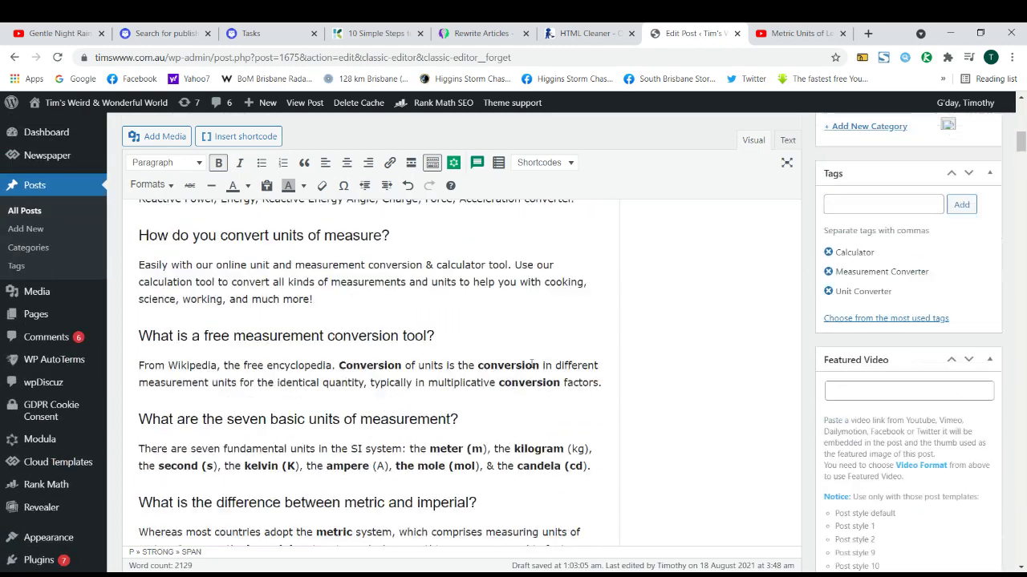
scroll(530, 369, "up", 3)
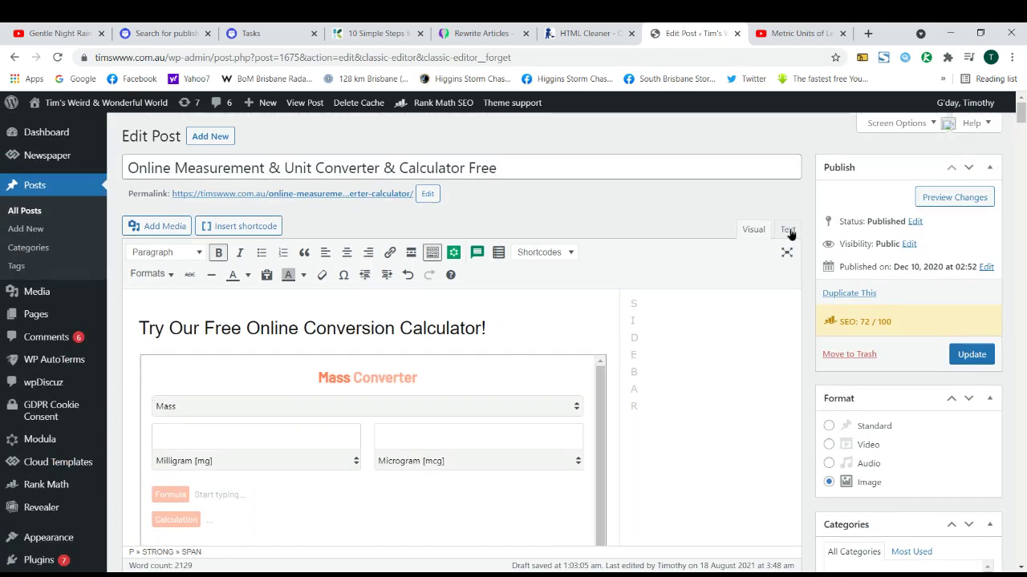
Compare the "Is Imperial or Metric better?" part of the post in the Text view's HTML with the Visual view.
left_click(788, 229)
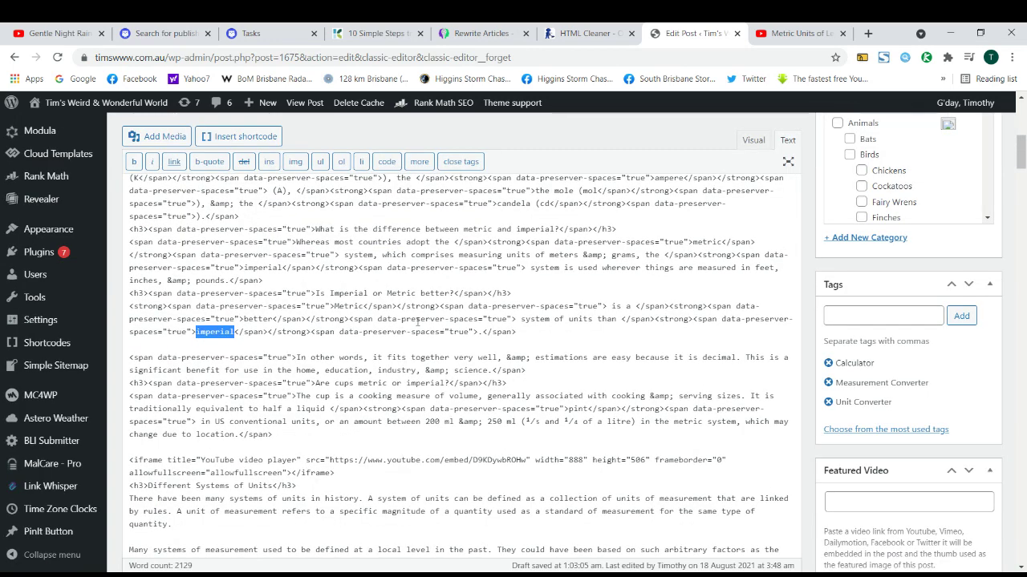
left_click(410, 333)
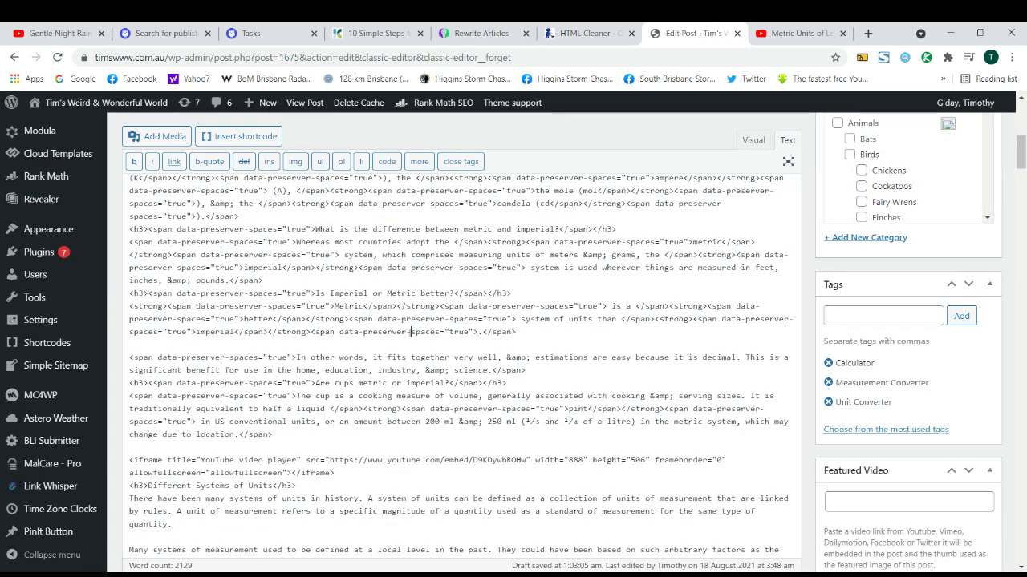
left_click(753, 140)
scroll(348, 315, "up", 2)
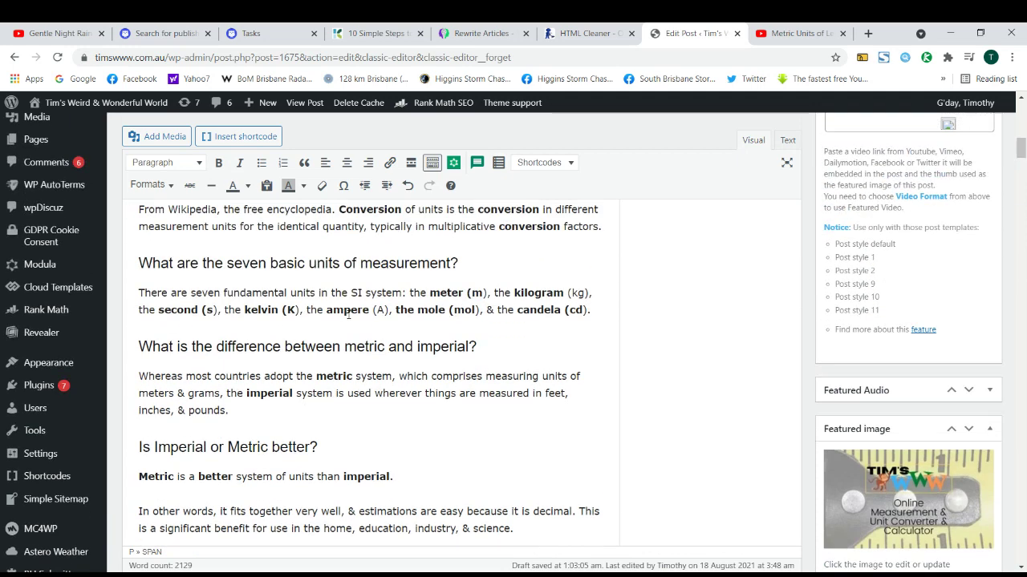
left_click(787, 142)
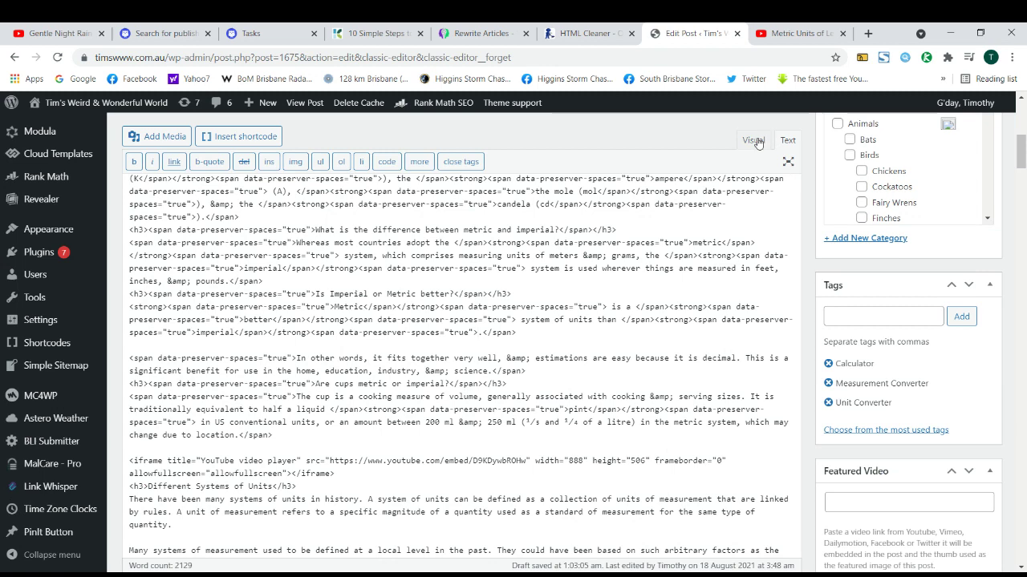
left_click(754, 141)
scroll(396, 315, "up", 5)
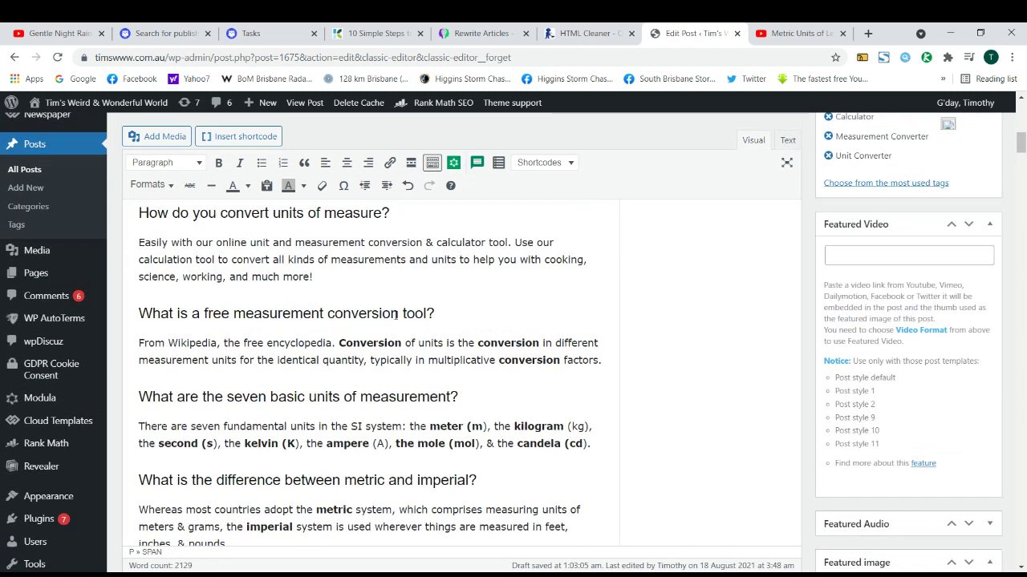
Select the heading "What is a free measurement conversion tool?" and locate it in the HTML, ending back in the Visual view.
triple_click(365, 313)
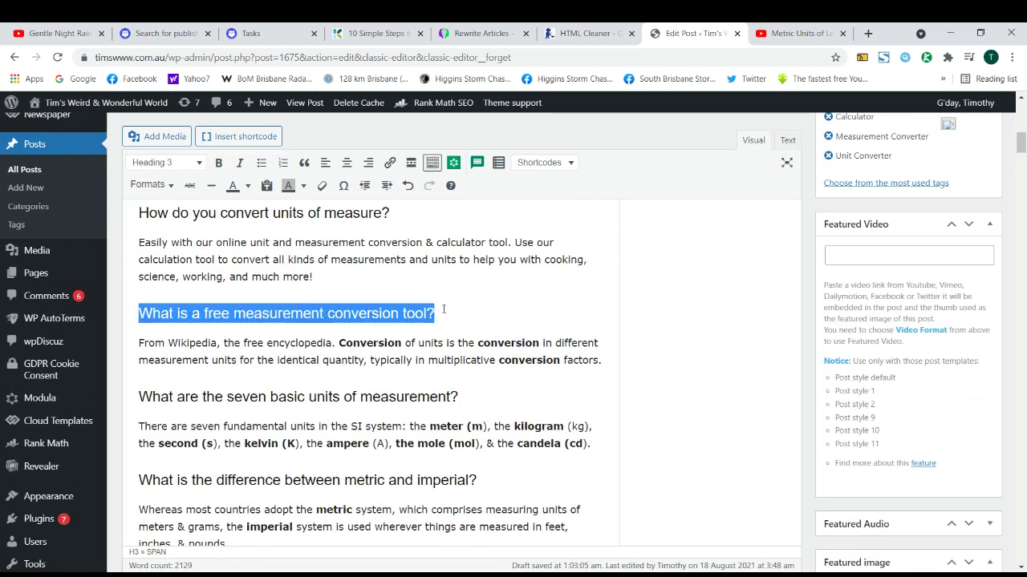
left_click(788, 142)
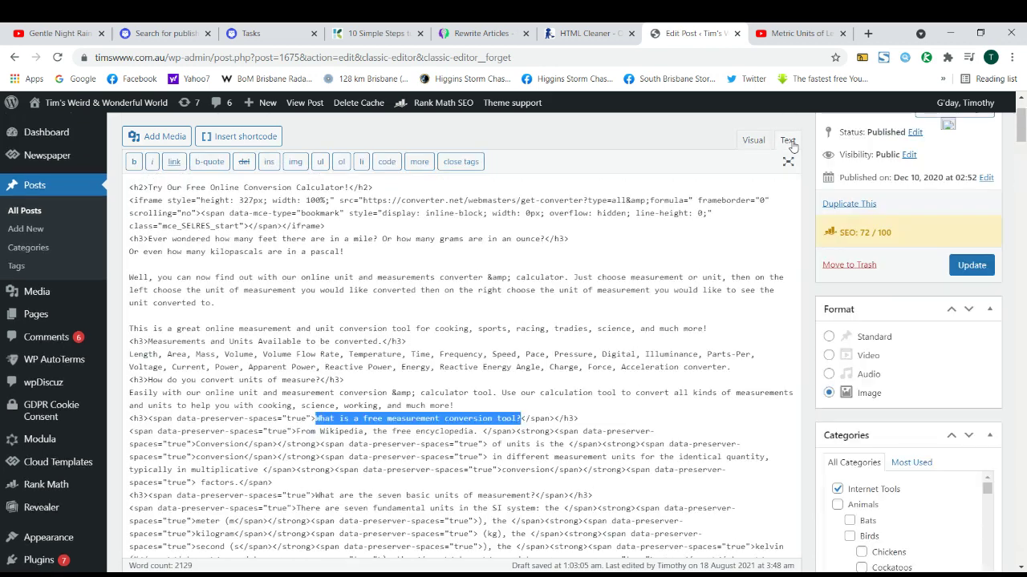
left_click(762, 142)
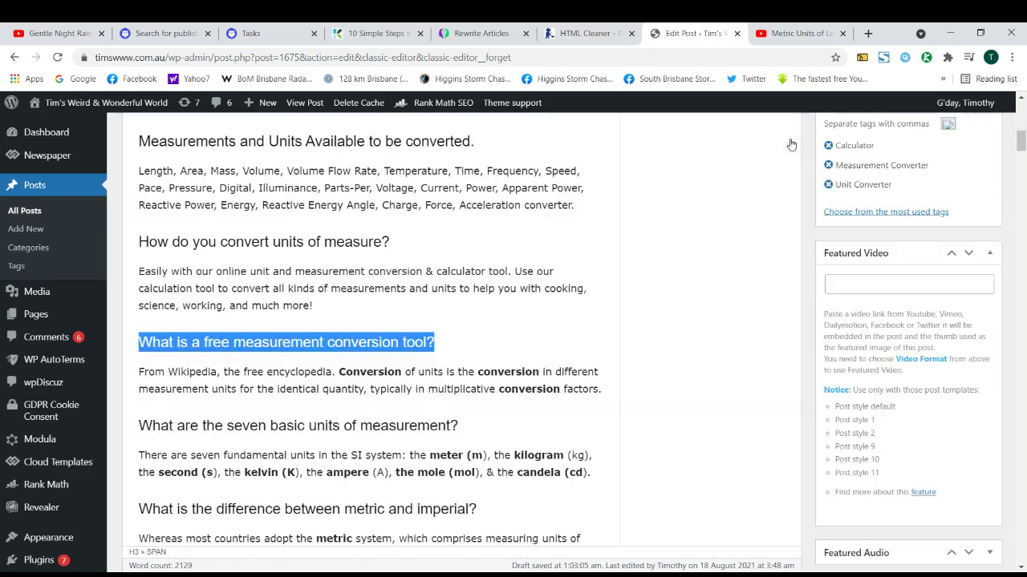
left_click(787, 141)
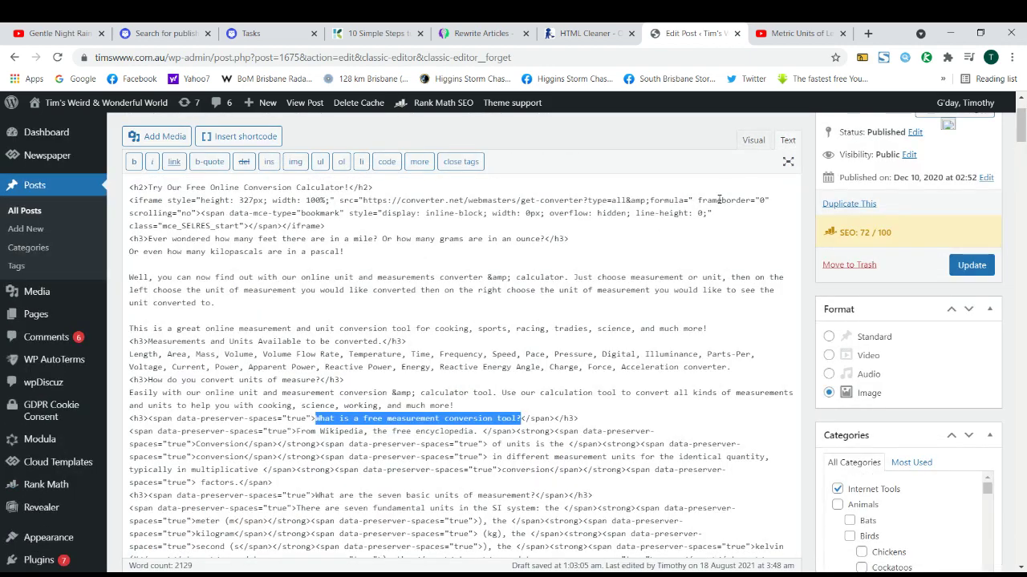
scroll(422, 353, "down", 1)
scroll(345, 313, "up", 2)
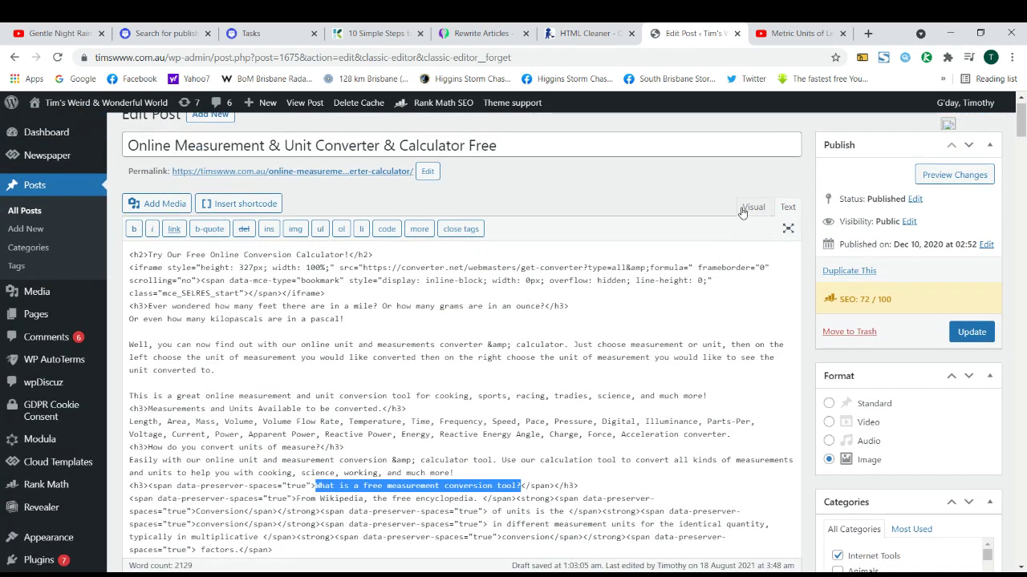
left_click(742, 216)
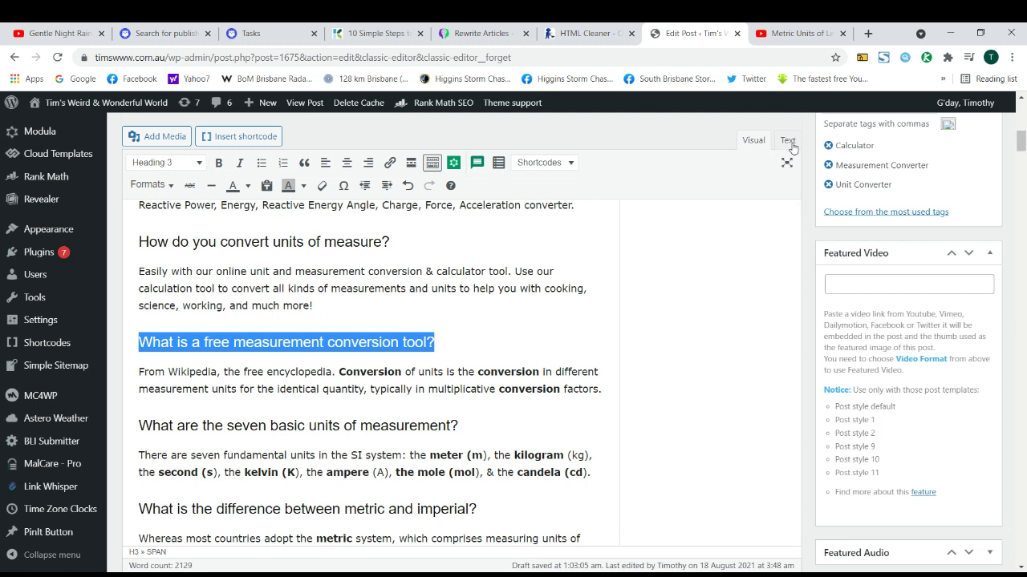
Add an empty paragraph after the "How do you convert units of measure?" text and show it in the Text view.
left_click(333, 305)
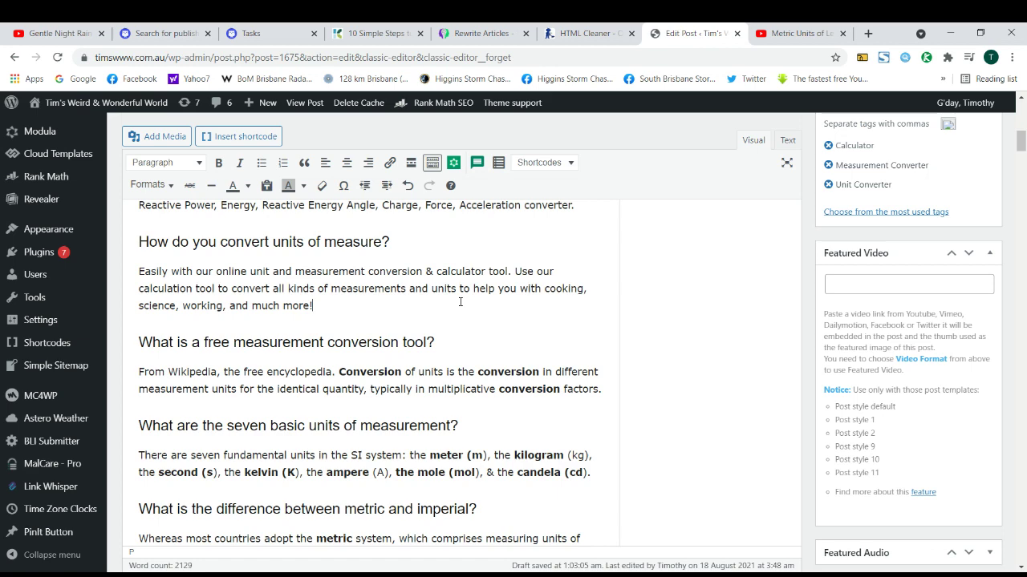
key("Return")
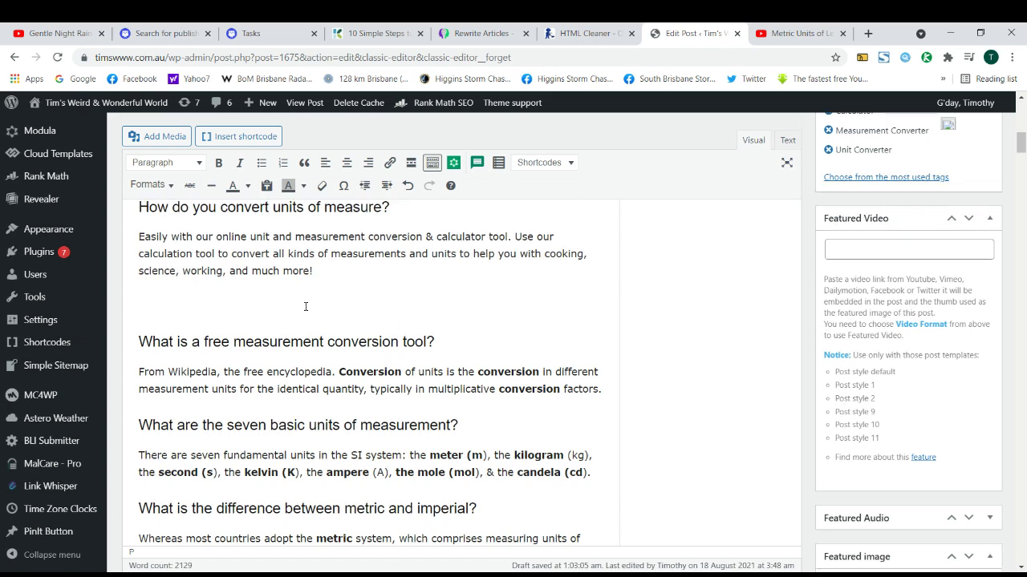
left_click(787, 141)
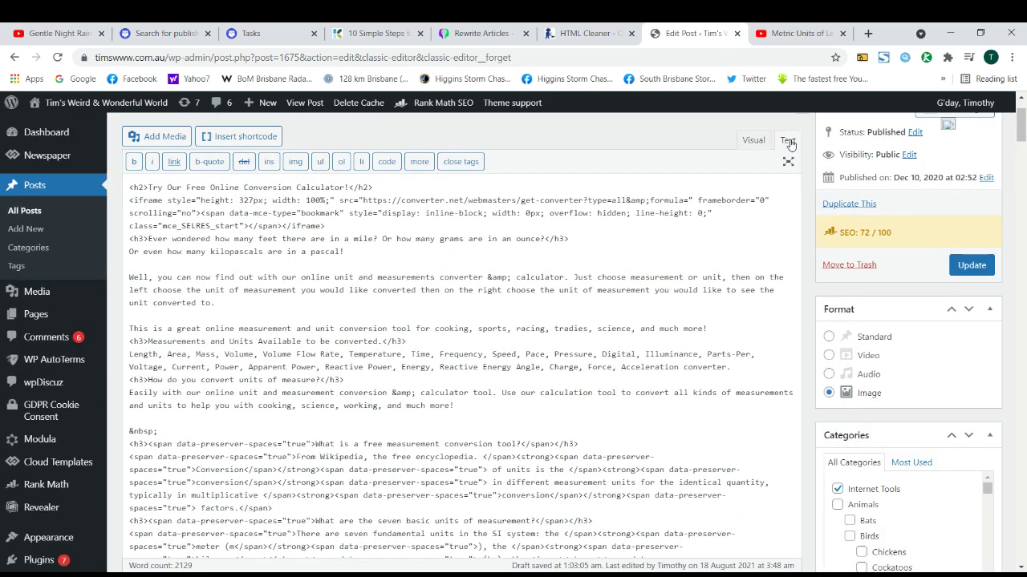
Highlight the &nbsp; placeholder and the lines directly before and after it in the HTML to point out the insertion spot.
left_click_drag(163, 431, 128, 431)
left_click_drag(129, 432, 166, 431)
left_click(156, 430)
left_click_drag(131, 406, 426, 425)
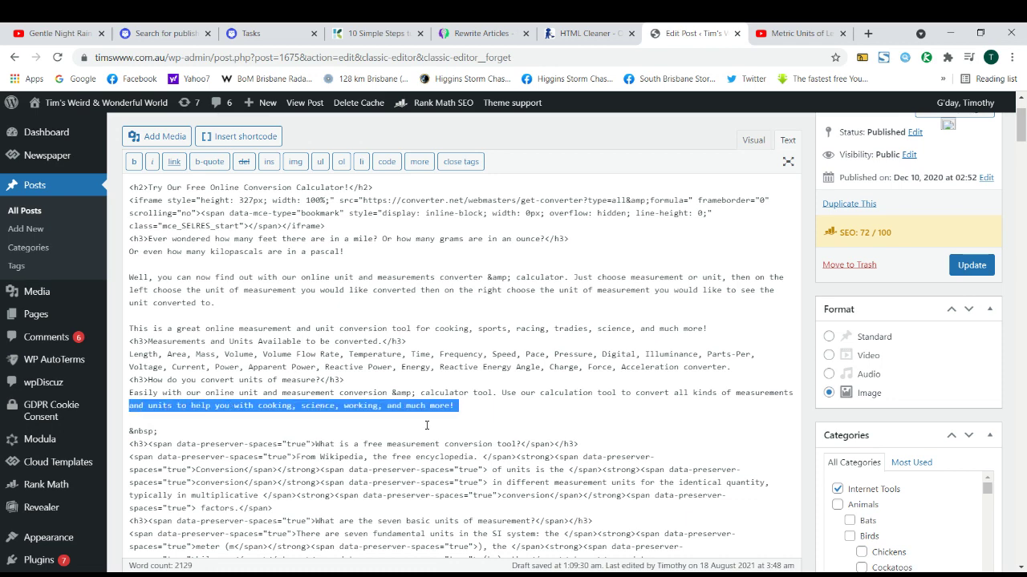
left_click_drag(129, 444, 487, 445)
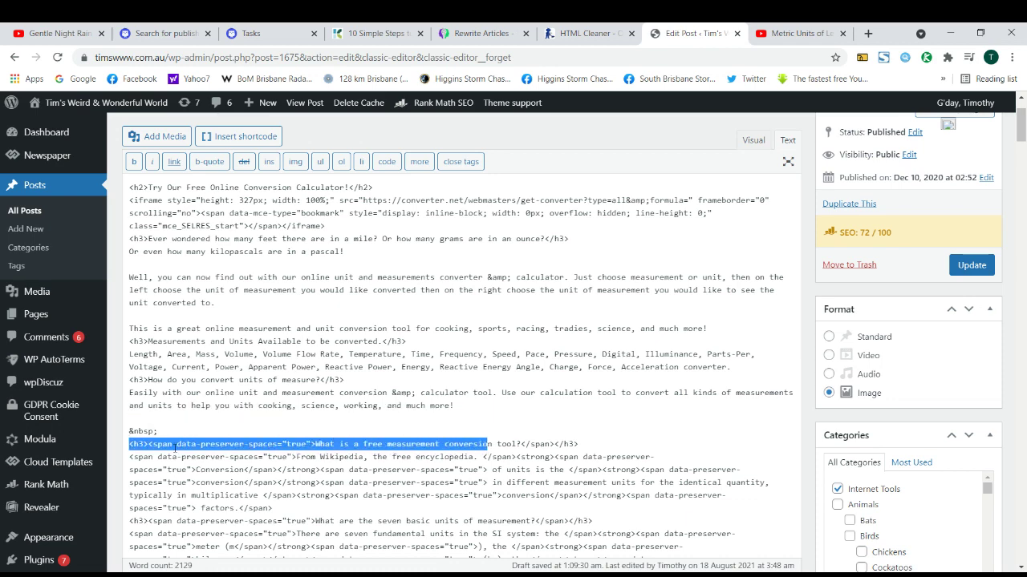
Replace the &nbsp; placeholder with the copied YouTube embed code, set off by blank lines above the "What is a free measurement conversion tool?" heading.
mouse_move(159, 432)
left_mouse_down()
mouse_move(129, 431)
mouse_move(158, 431)
left_mouse_up()
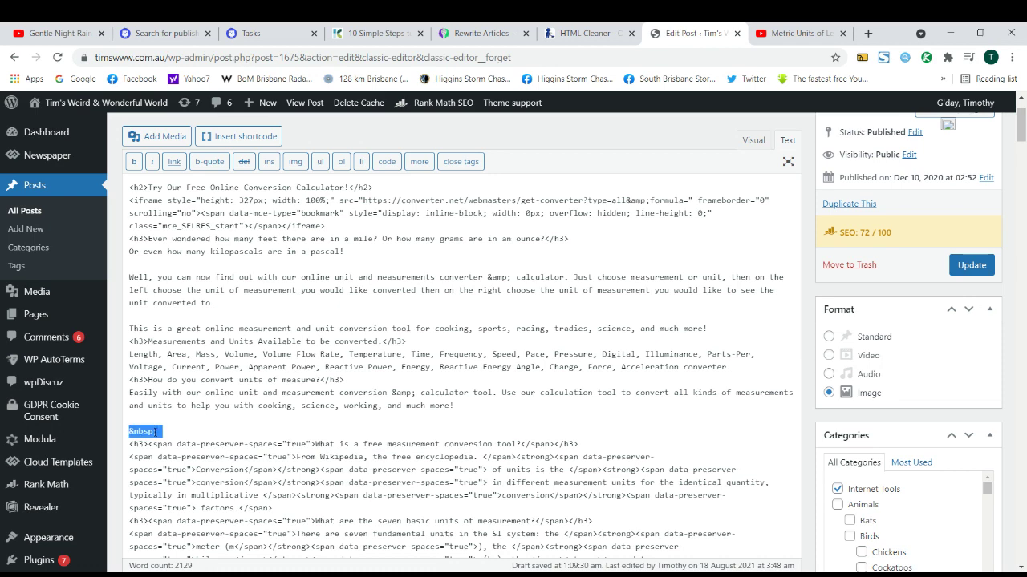
key("BackSpace")
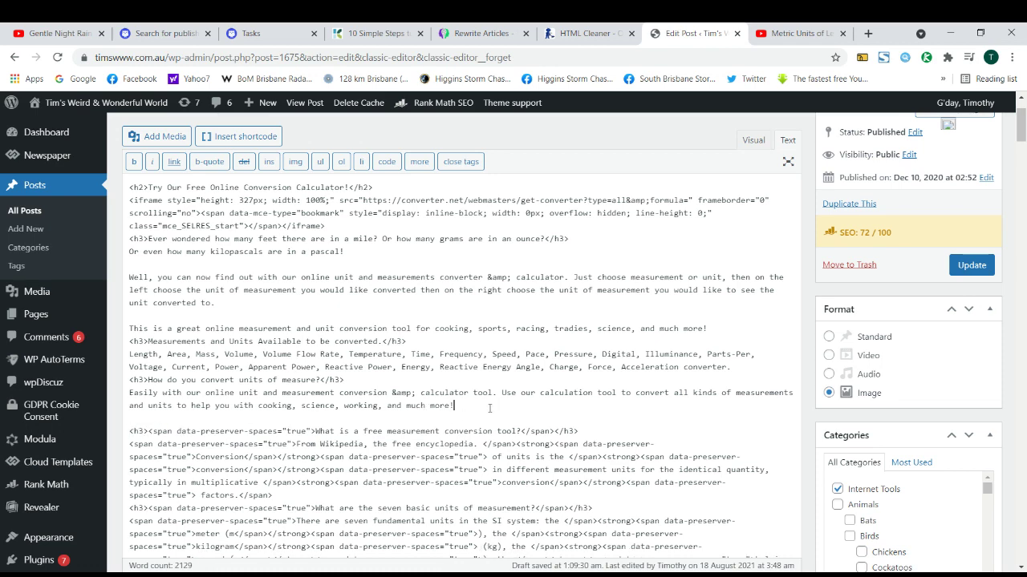
key("Return")
key("Return")
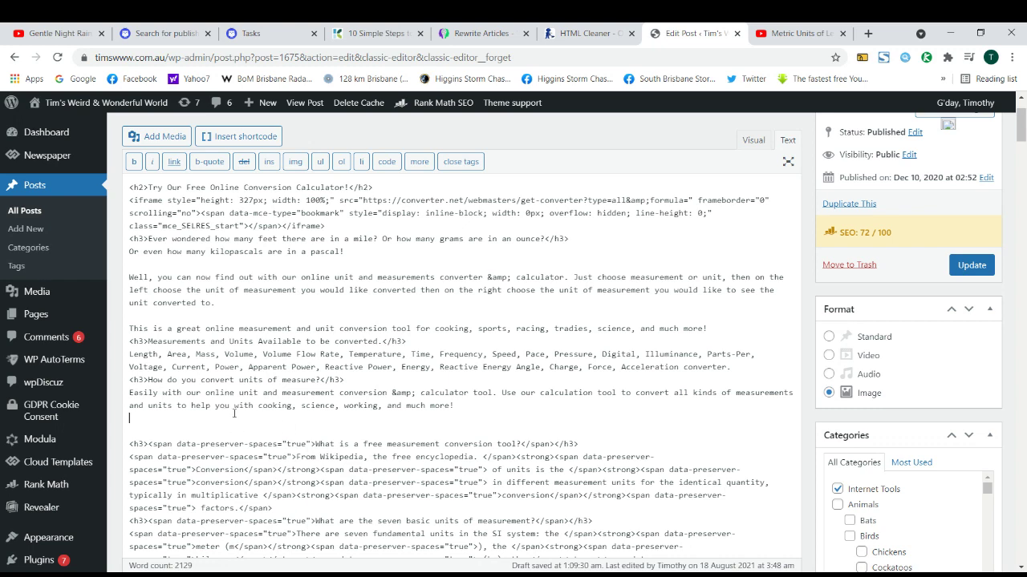
left_click(157, 429)
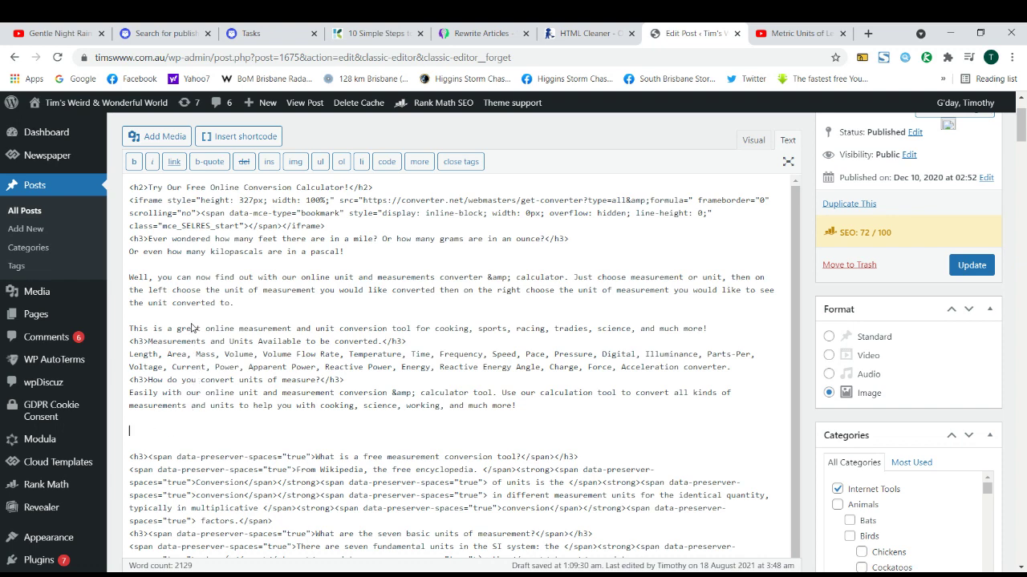
type("<iframe width=\"900\" height=\"506\" src=\"https://www.youtube.com/embed/kOJFSH_Bn9U\" title=\"YouTube video player\" frameborder=\"0\" allow=\"accelerometer; autoplay; clipboard-write; encrypted-media; gyroscope; picture-in-picture\" allowfullscreen></iframe>")
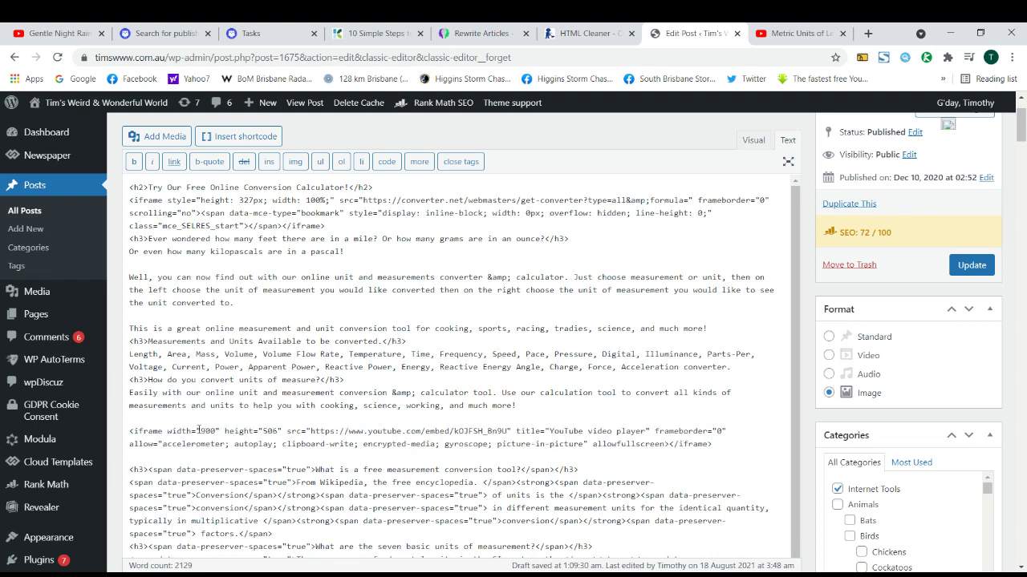
Highlight the whole pasted iframe code and point out its width and height values.
left_click_drag(413, 444, 644, 449)
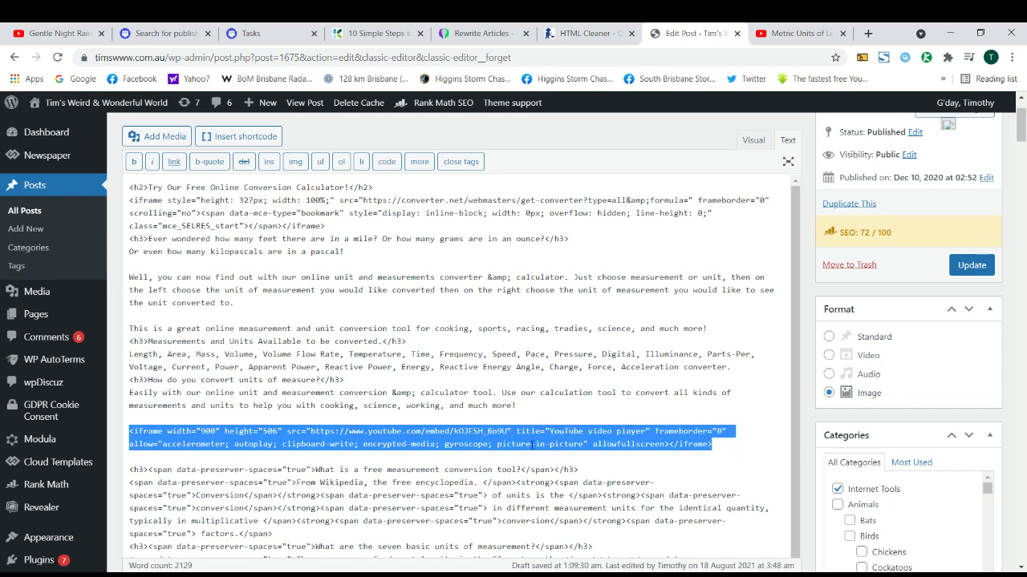
left_click(354, 444)
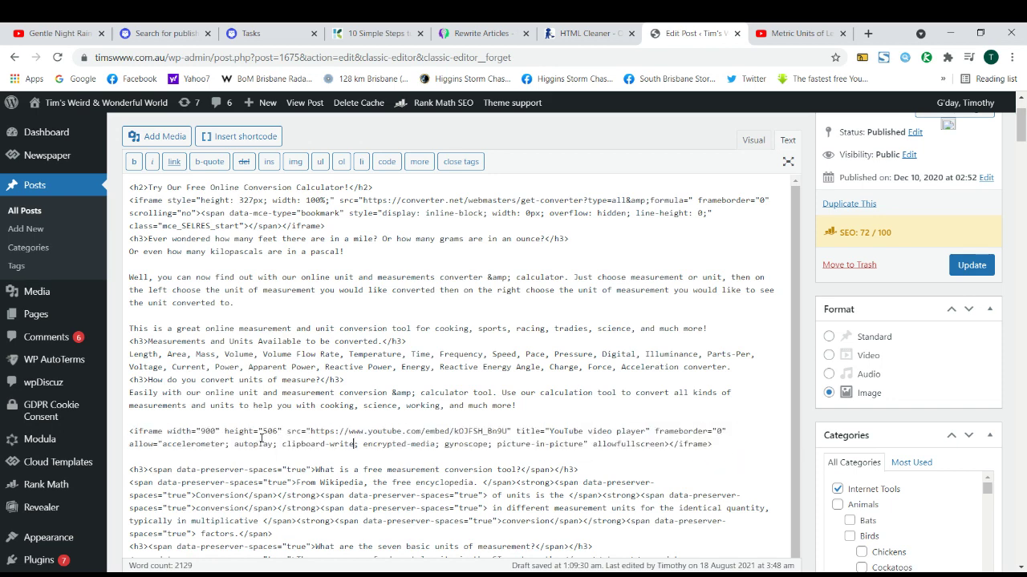
double_click(207, 431)
double_click(272, 431)
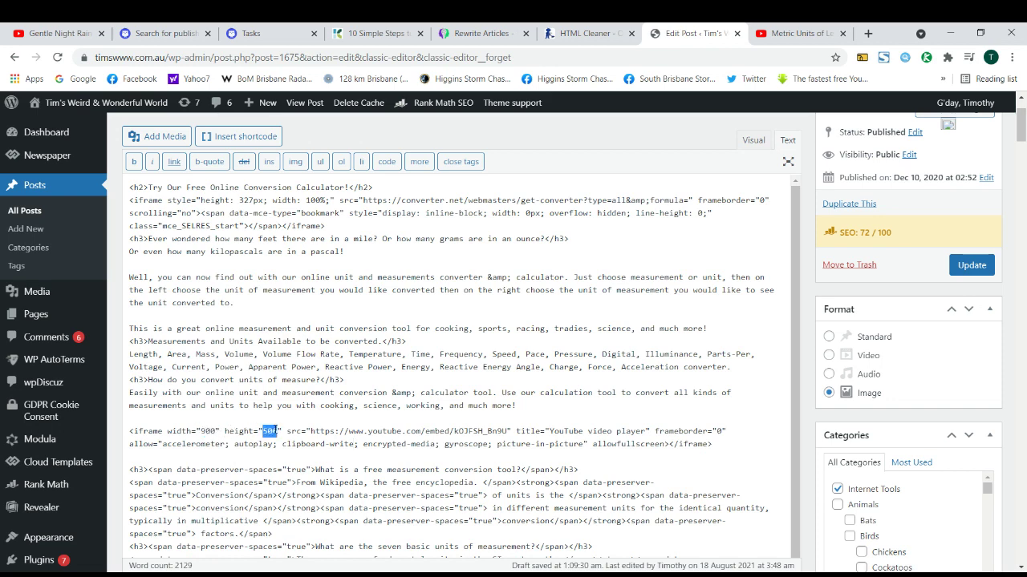
double_click(208, 430)
double_click(270, 431)
double_click(206, 431)
double_click(271, 431)
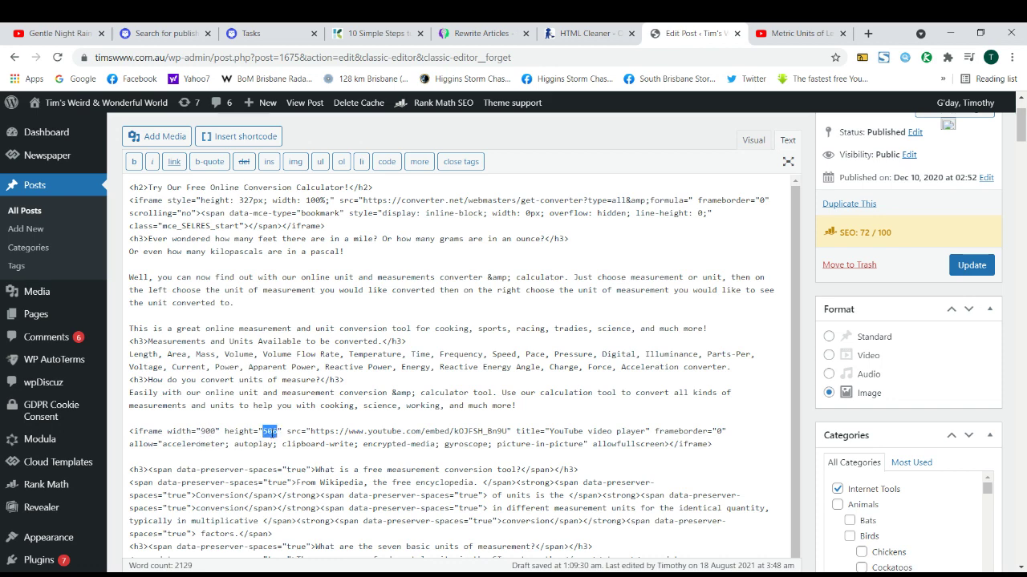
Check the embedded "Metric Units of Length" video in the Visual view and compare it with the post's existing video.
left_click(754, 141)
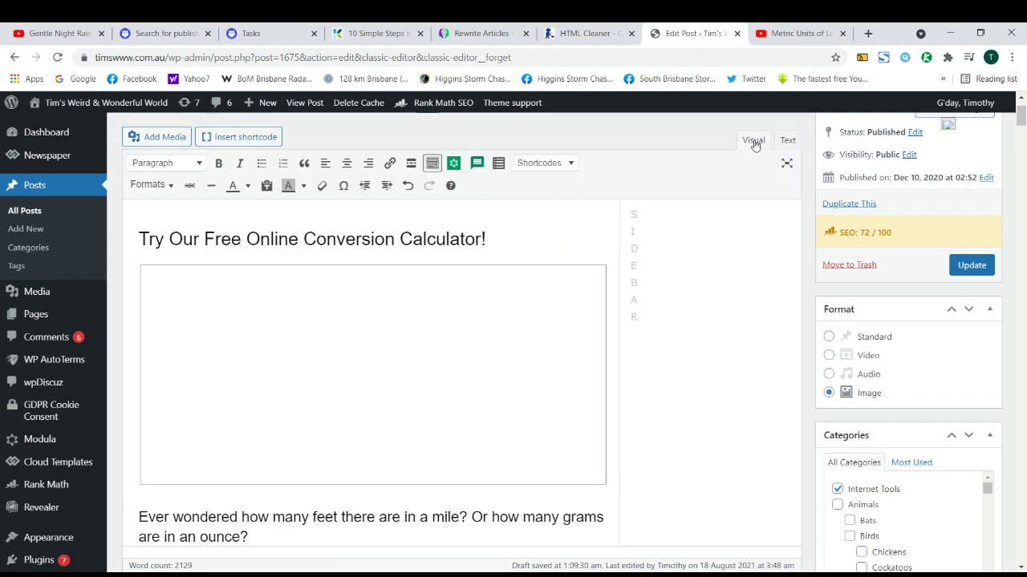
scroll(425, 401, "down", 15)
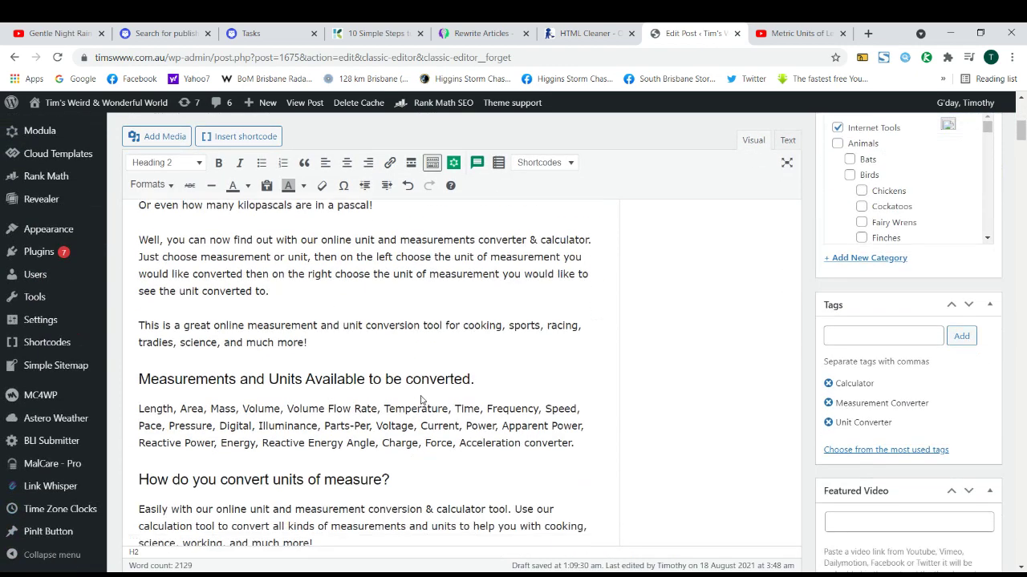
scroll(421, 398, "down", 5)
scroll(341, 373, "up", 6)
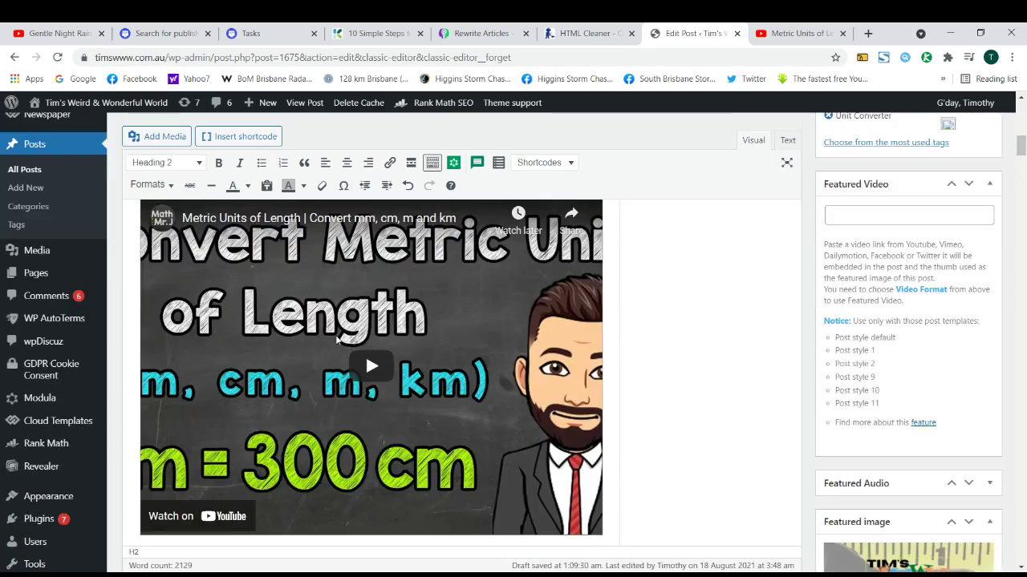
scroll(343, 373, "down", 10)
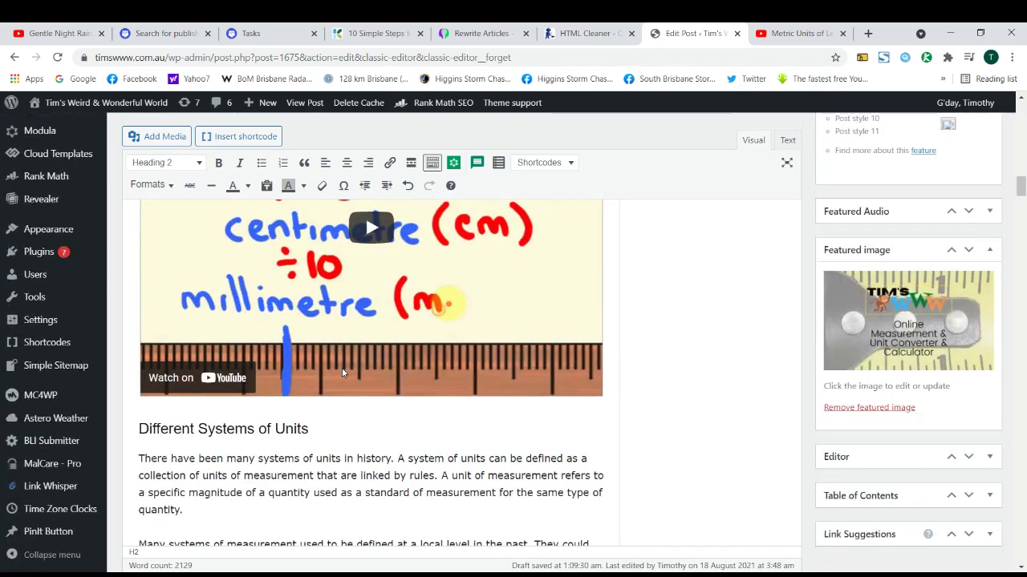
Review where the existing "Converting measurements" video and the new "Metric Units of Length" video sit among the post's headings.
scroll(346, 374, "up", 5)
scroll(347, 373, "up", 6)
scroll(357, 455, "down", 9)
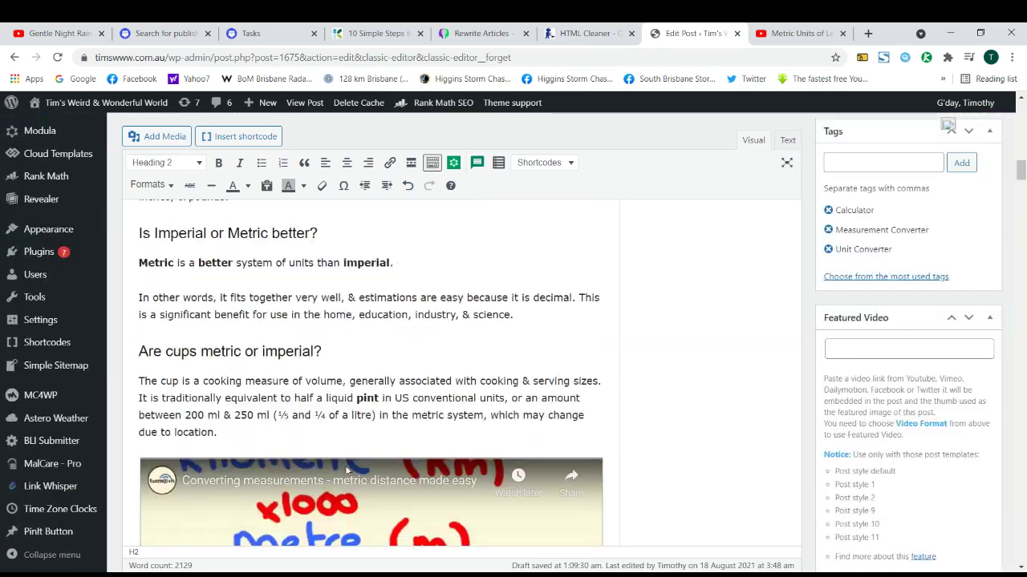
scroll(357, 455, "up", 10)
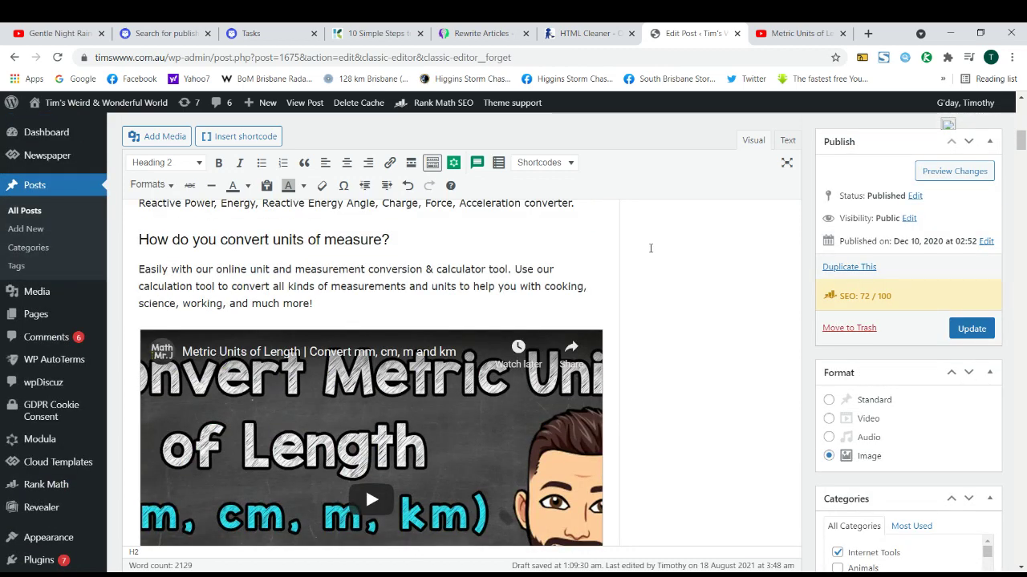
scroll(574, 323, "down", 2)
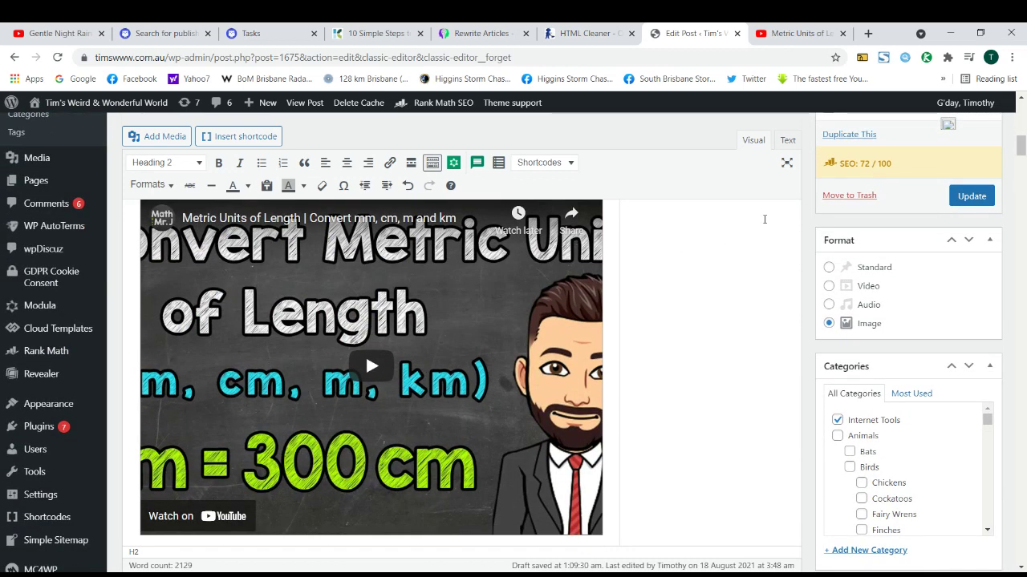
Examine the post's HTML in the Text view, from the two YouTube iframe blocks down to the image code in the history sections.
left_click(788, 140)
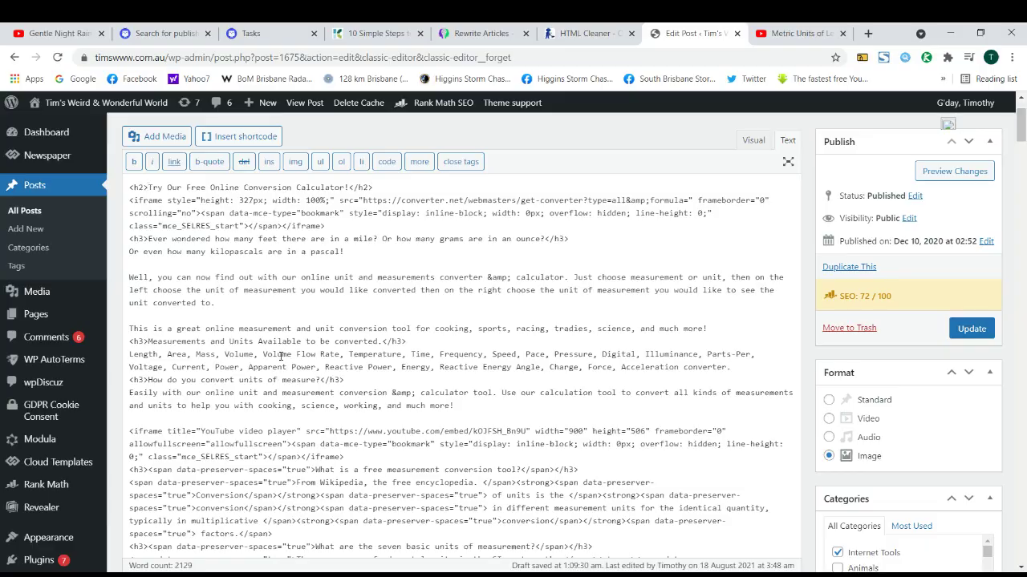
scroll(279, 356, "up", 2)
scroll(297, 365, "down", 10)
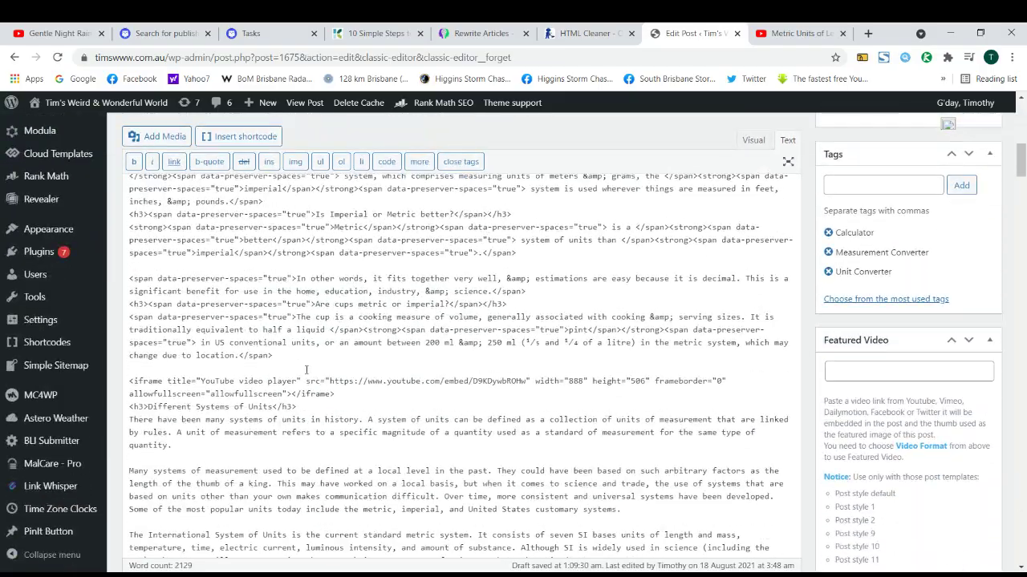
scroll(306, 370, "down", 8)
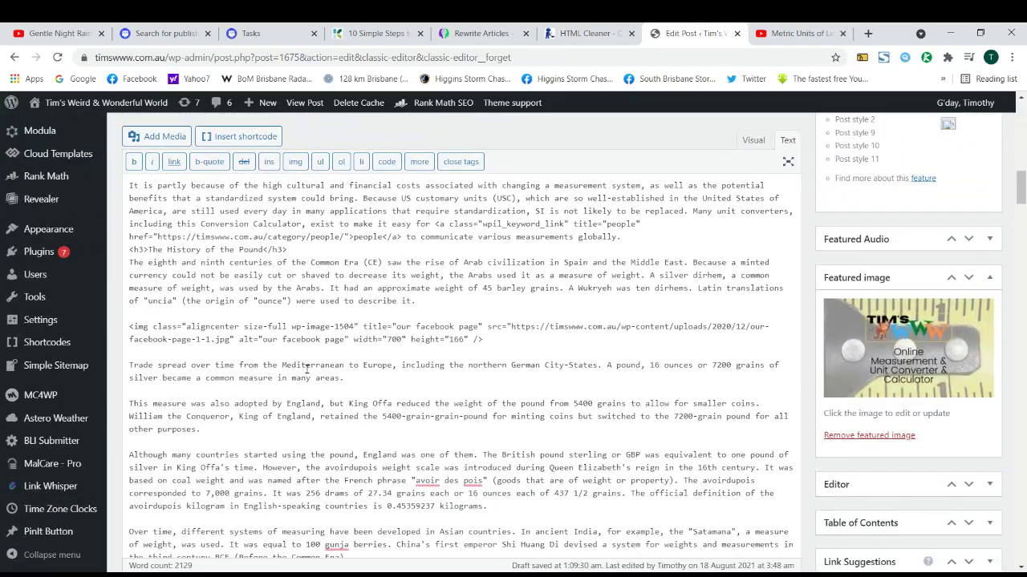
scroll(306, 368, "down", 5)
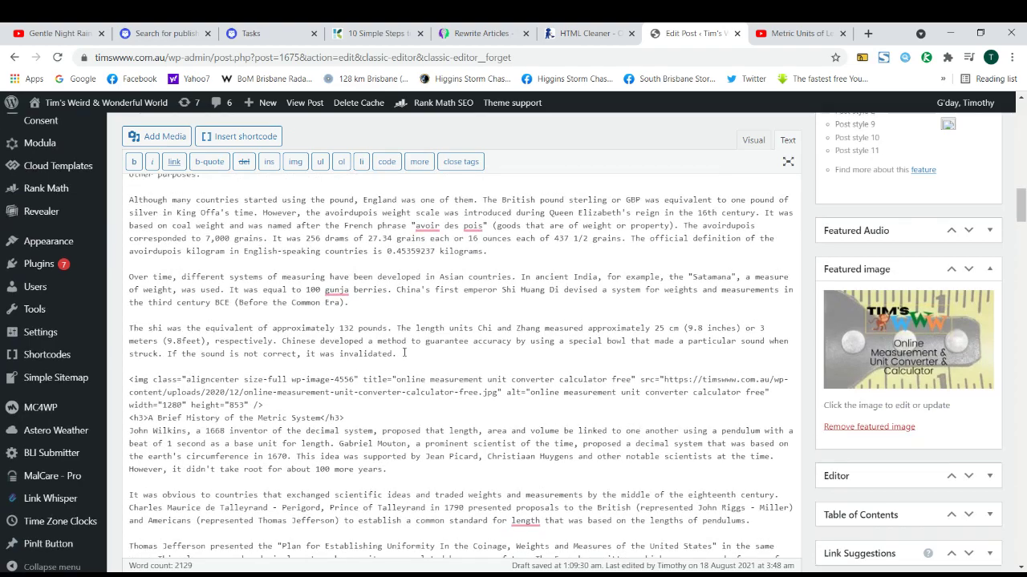
scroll(353, 356, "up", 5)
scroll(353, 367, "up", 8)
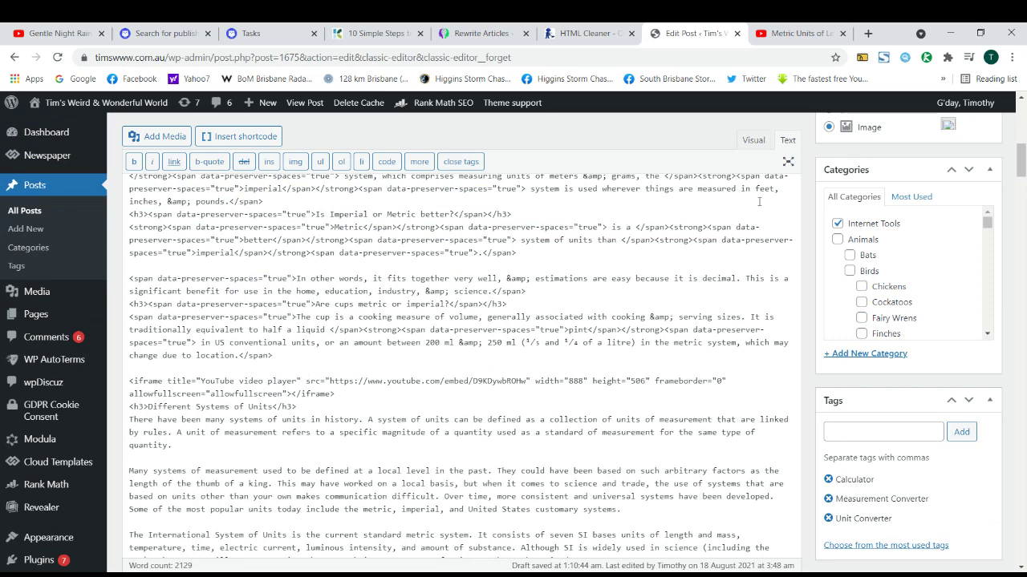
Return to the Visual view and reload the editor page to discard the unsaved video embed, checking the post's content from the video section upward.
left_click(754, 140)
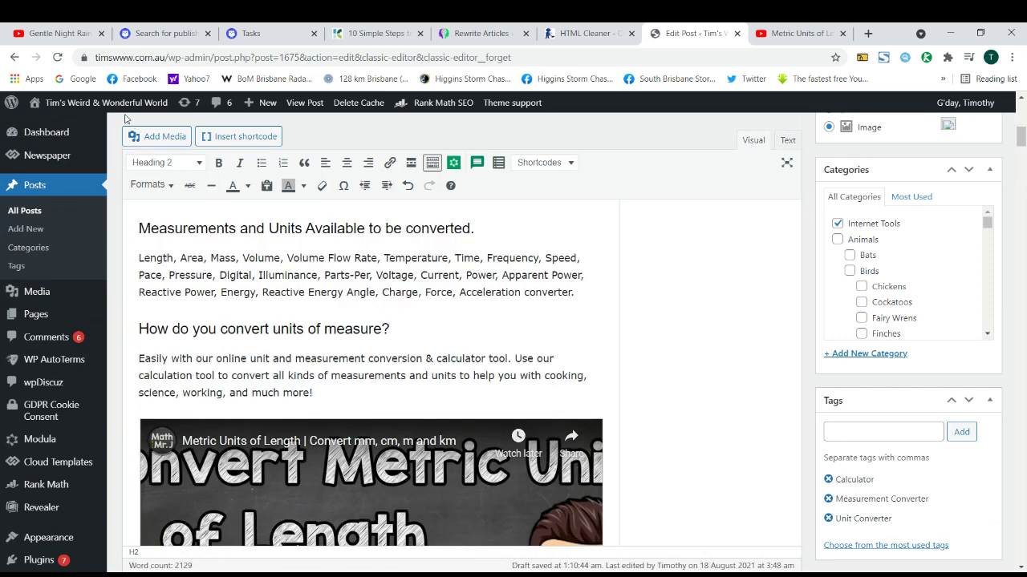
left_click(59, 58)
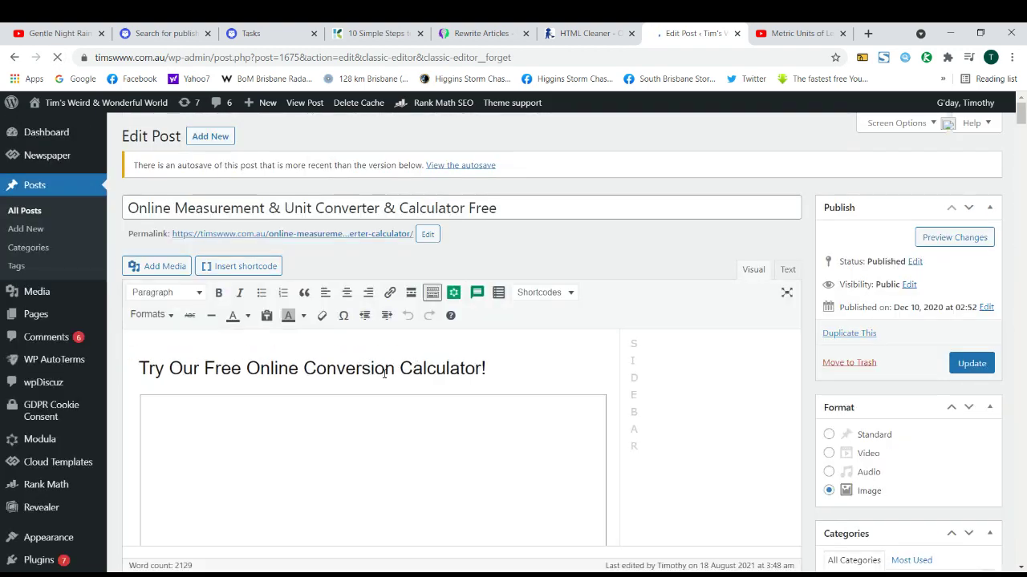
scroll(382, 377, "down", 7)
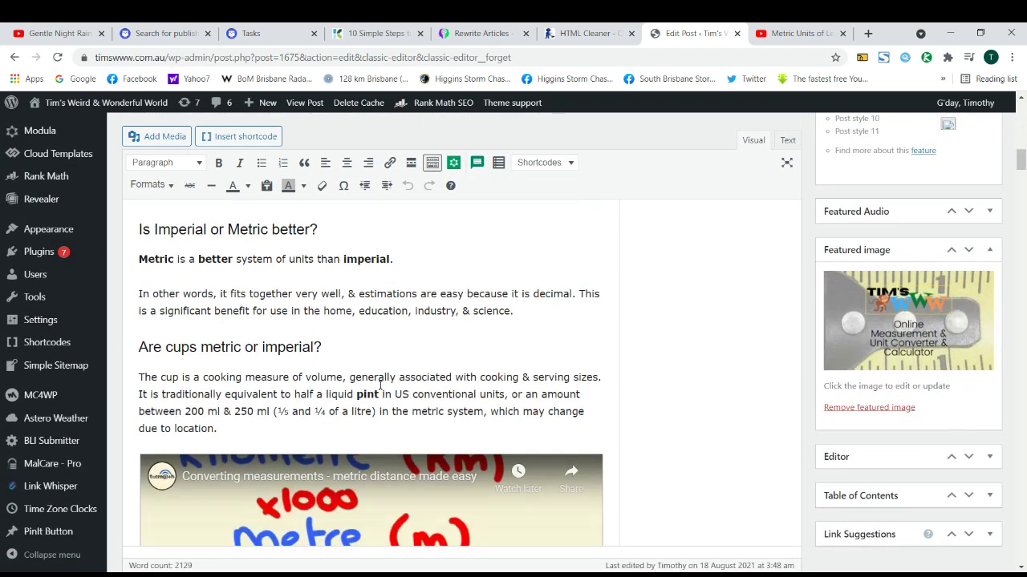
scroll(382, 385, "down", 8)
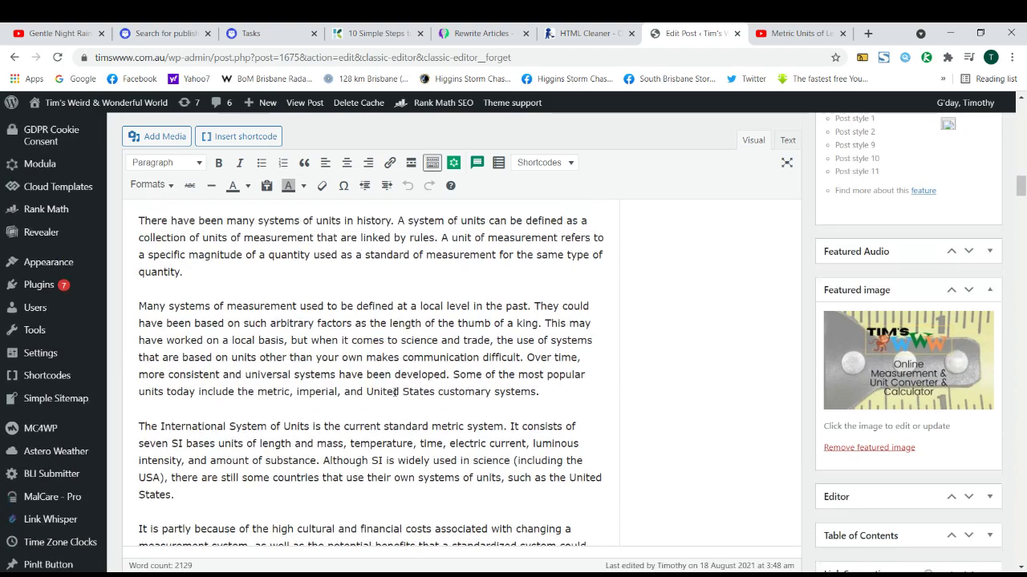
scroll(395, 391, "up", 8)
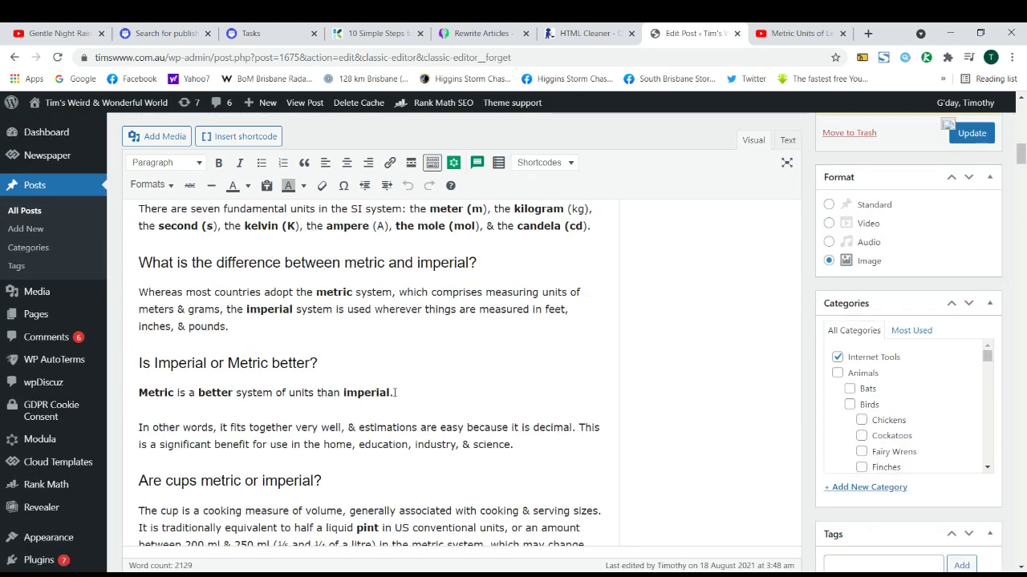
scroll(395, 392, "up", 3)
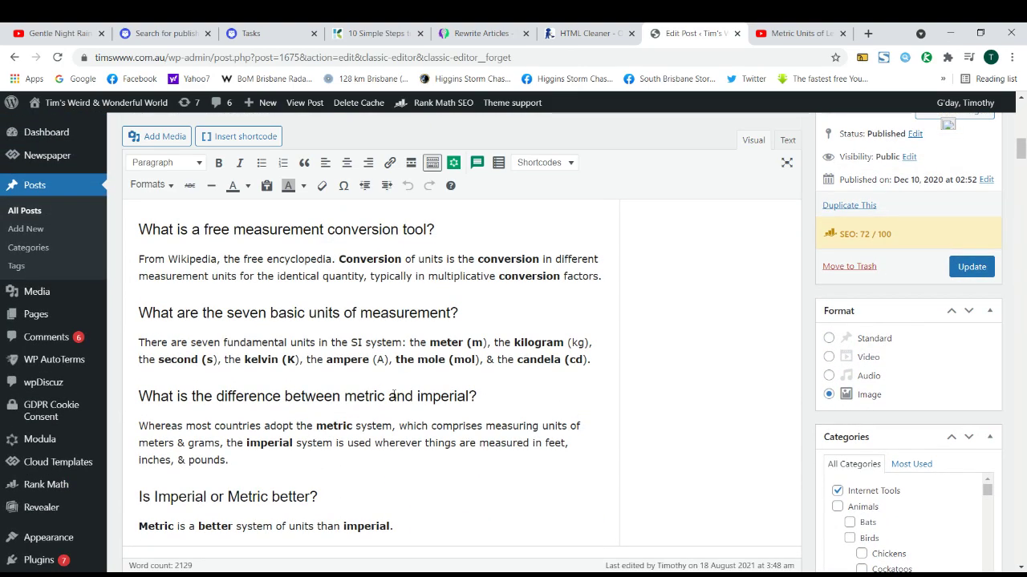
scroll(394, 395, "up", 10)
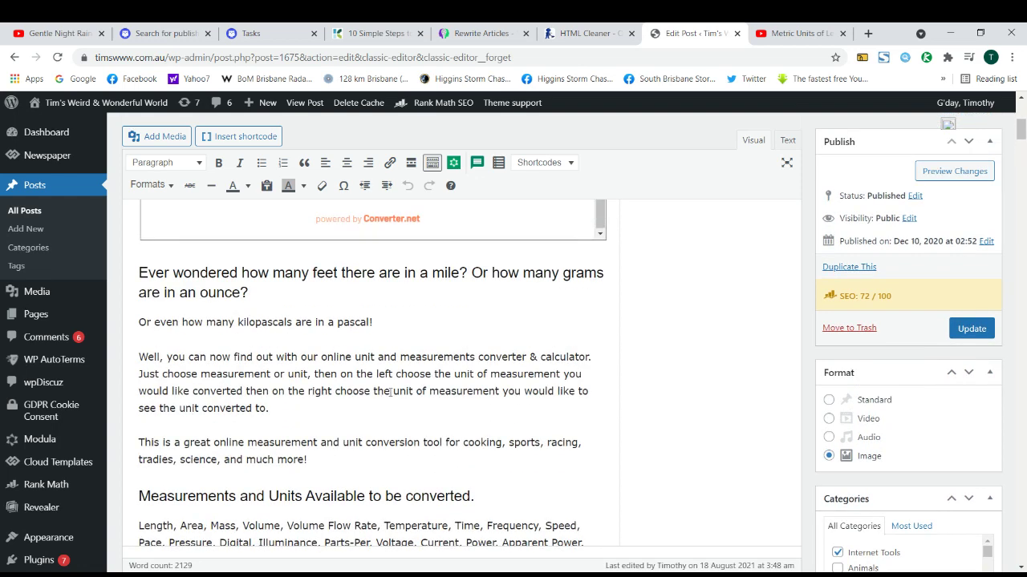
scroll(391, 391, "up", 5)
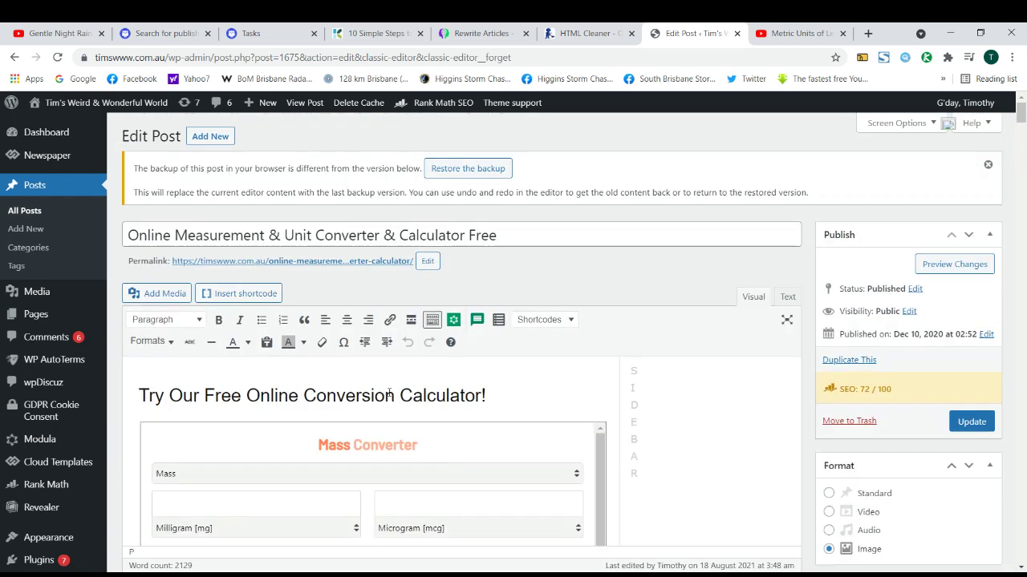
Point out the "Try Our Free Online Conversion Calculator!" heading, the post title, the paragraph listing the convertible units and the "How do you convert units of measure?" heading.
triple_click(388, 394)
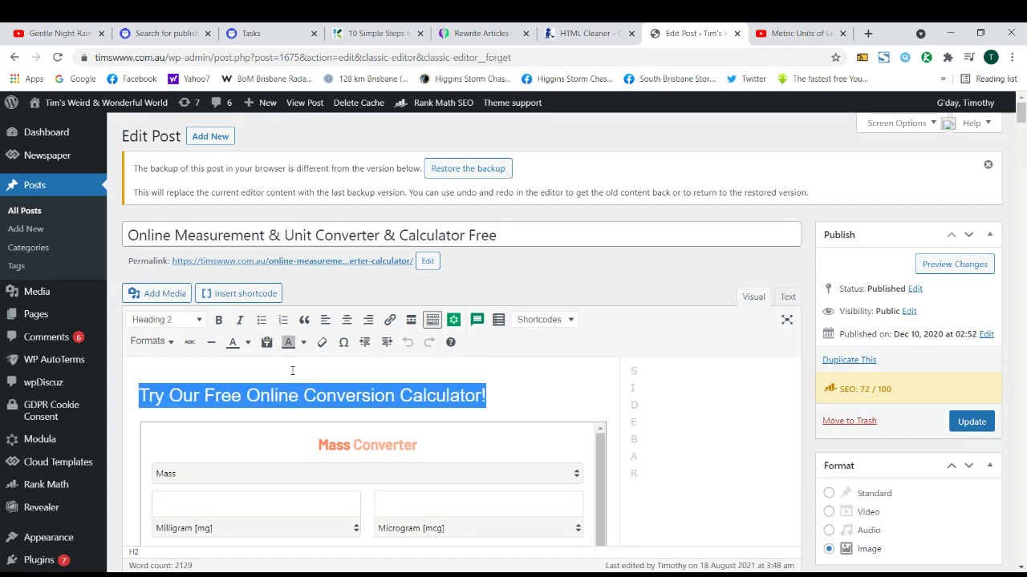
left_click(314, 235)
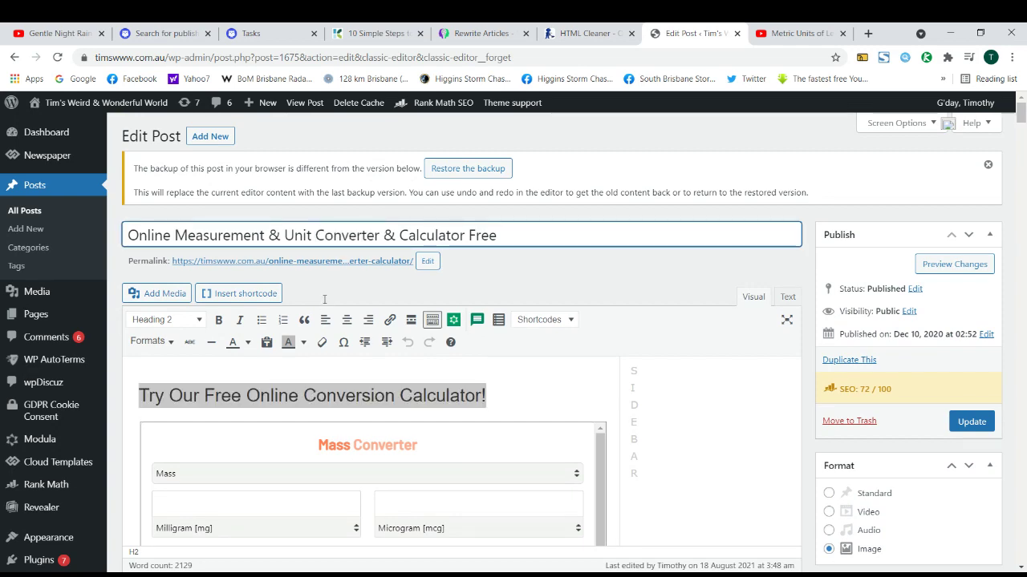
scroll(343, 296, "down", 5)
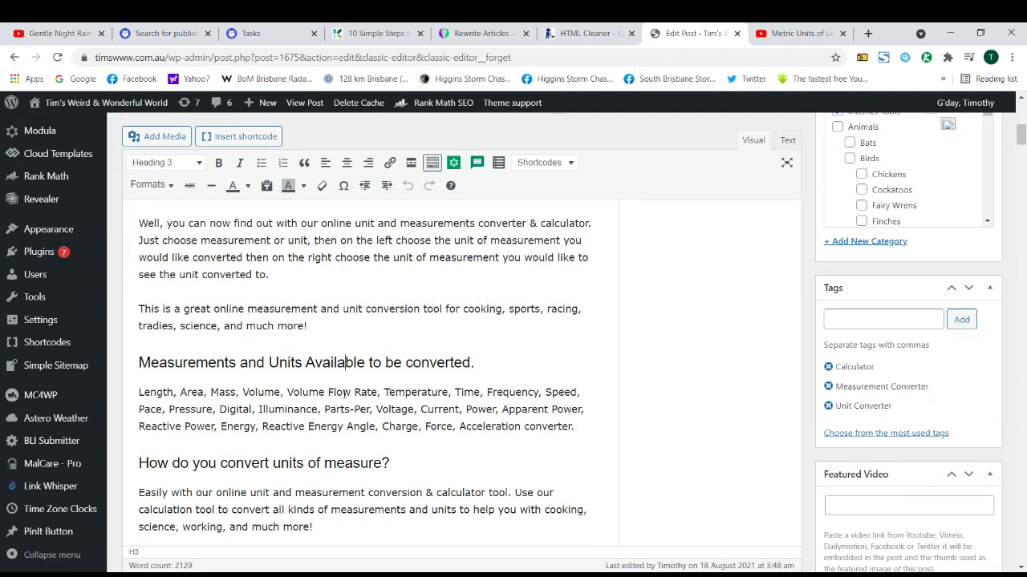
triple_click(353, 409)
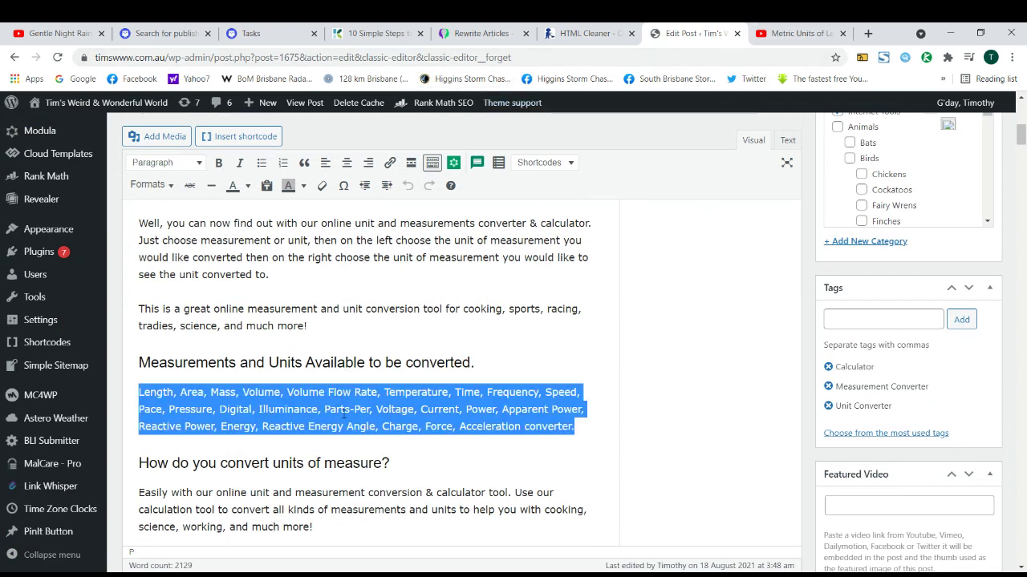
scroll(415, 337, "down", 2)
left_click(391, 332)
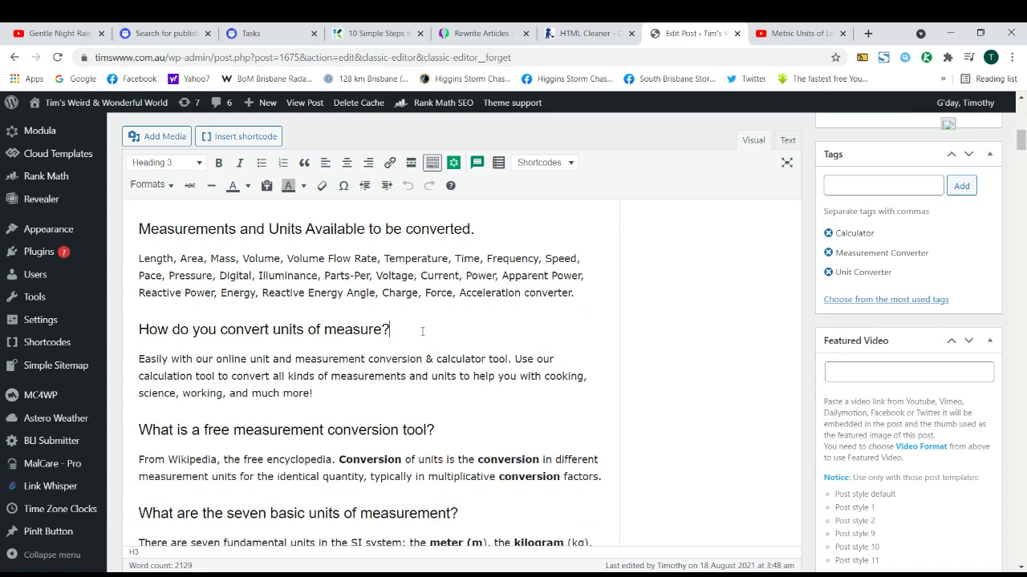
Examine the rest of the post's text, video and images down to the "A Brief History of the Metric System" section.
scroll(422, 332, "down", 8)
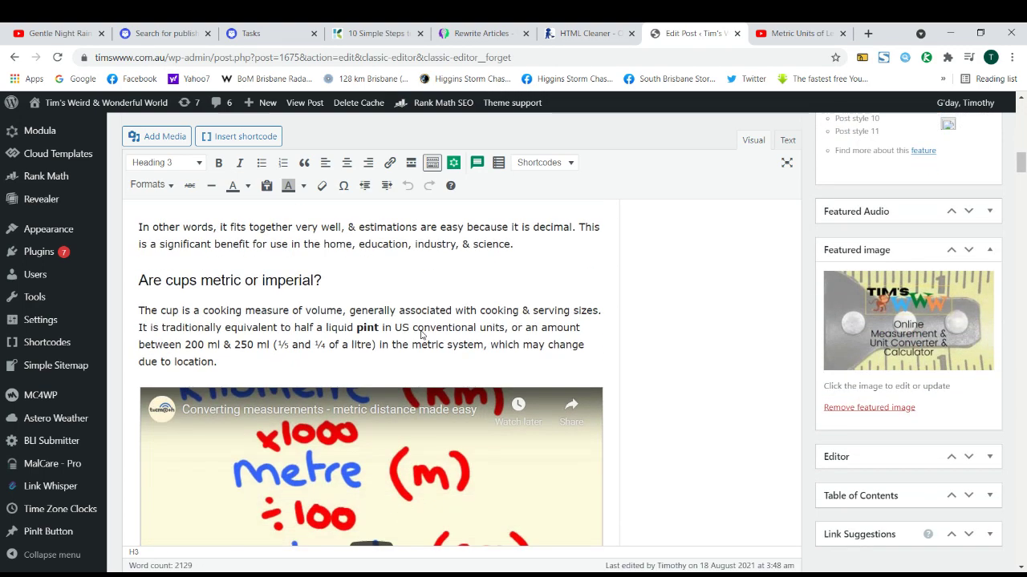
scroll(422, 335, "down", 10)
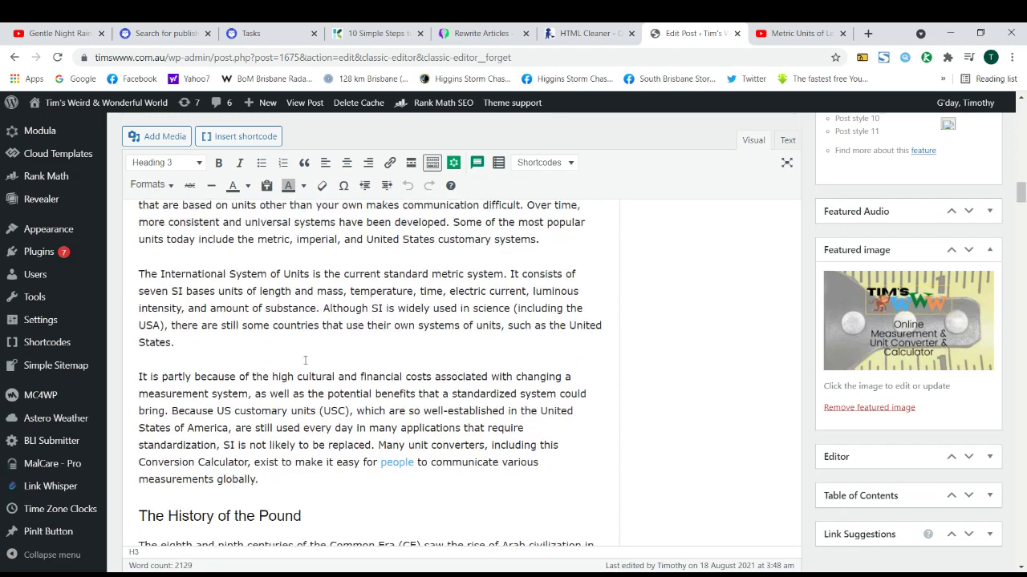
scroll(305, 361, "down", 8)
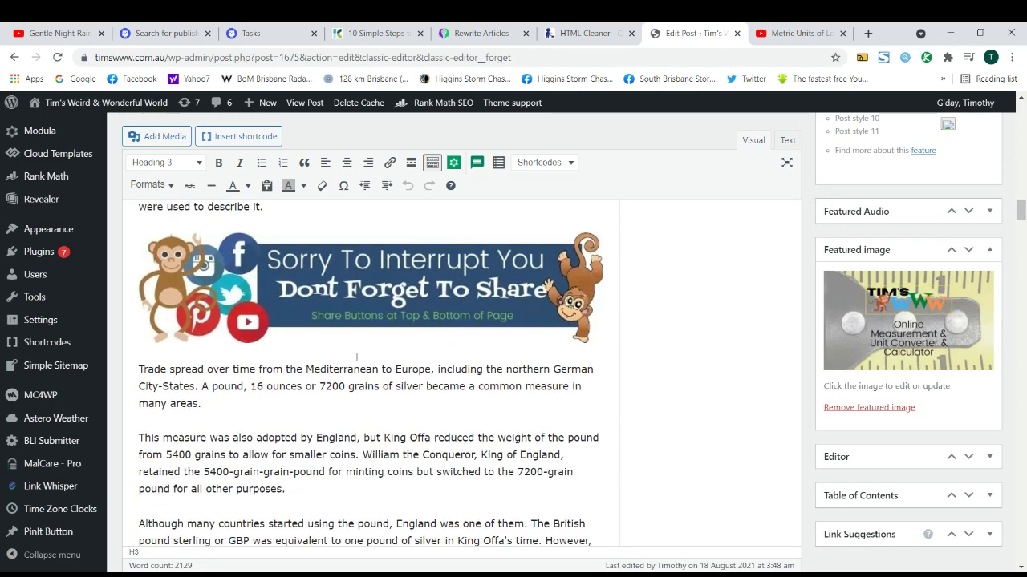
scroll(357, 357, "down", 10)
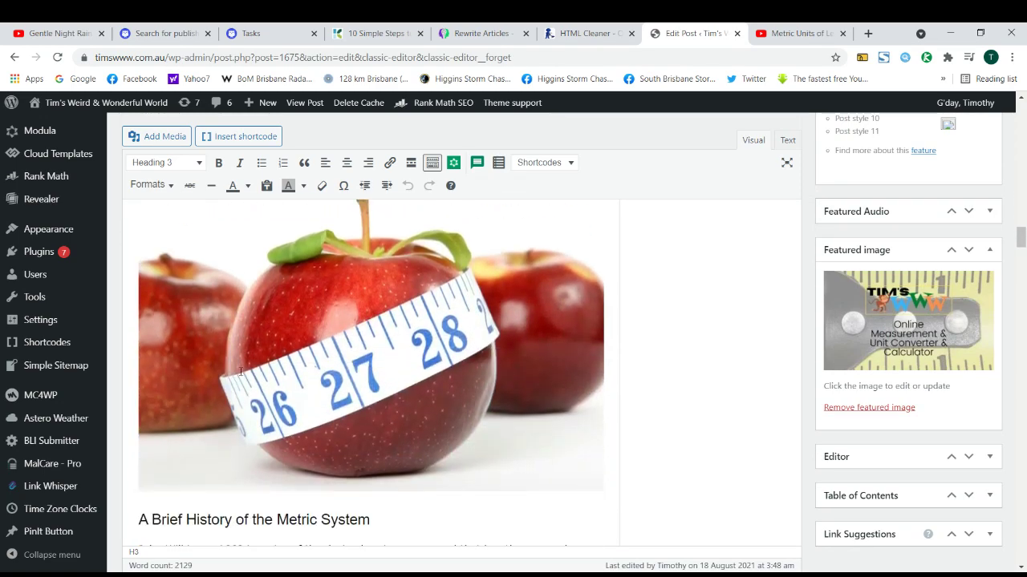
scroll(240, 371, "down", 2)
scroll(240, 371, "up", 10)
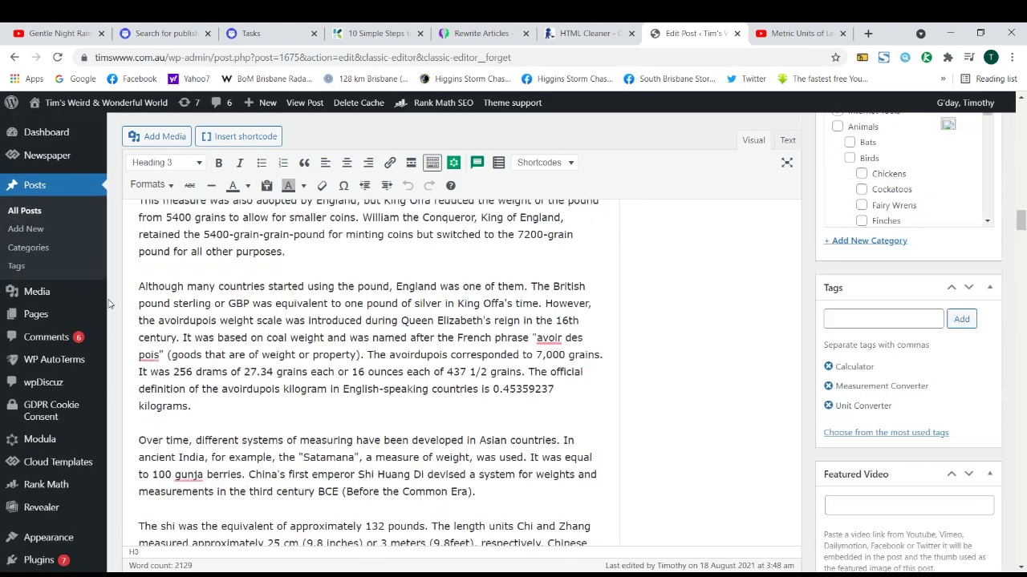
scroll(109, 303, "up", 5)
Open the "McDermott's Castle - The Irish Island Castle" post from the posts list in the classic editor and highlight its title.
left_click(33, 212)
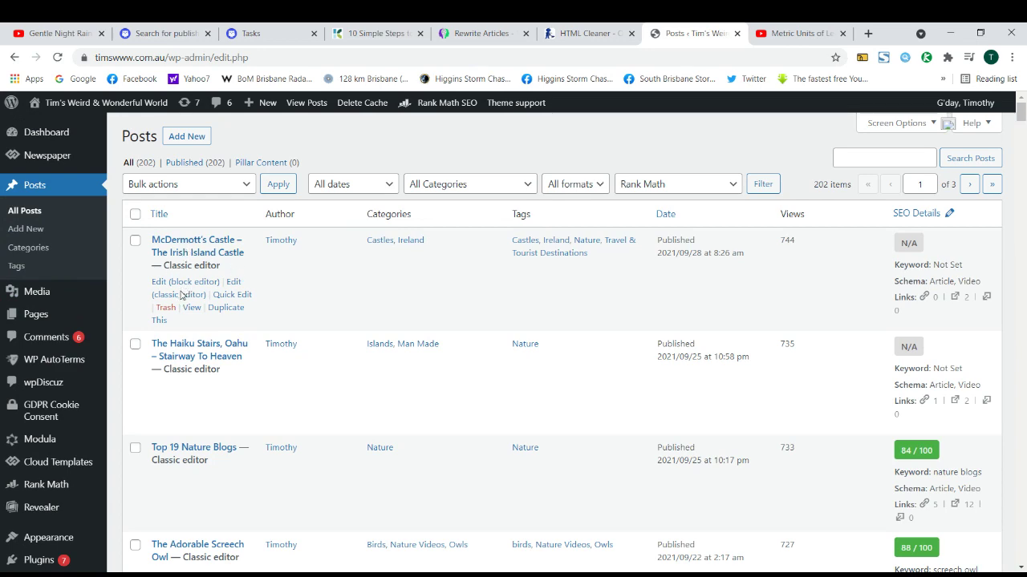
left_click(182, 295)
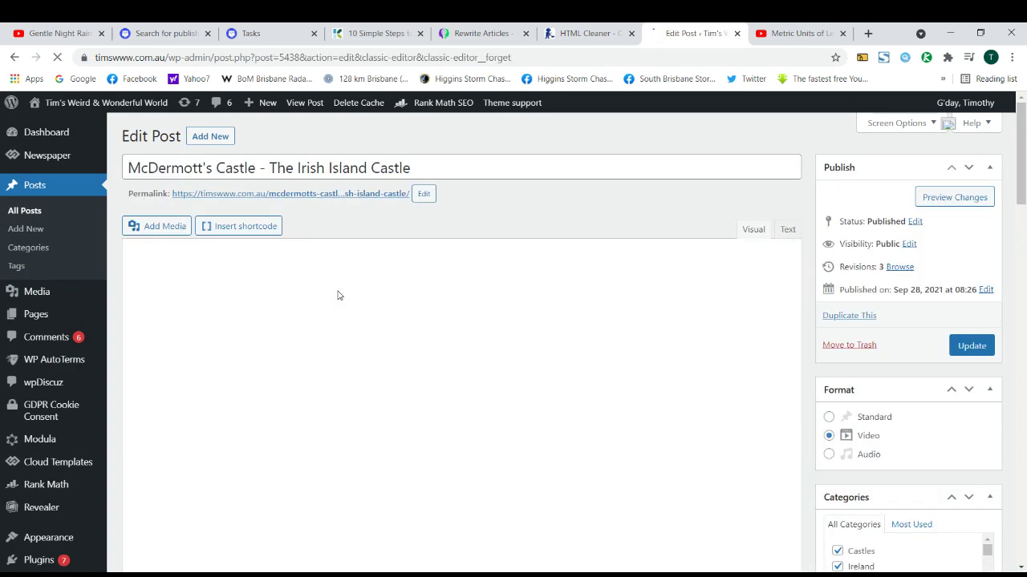
triple_click(377, 164)
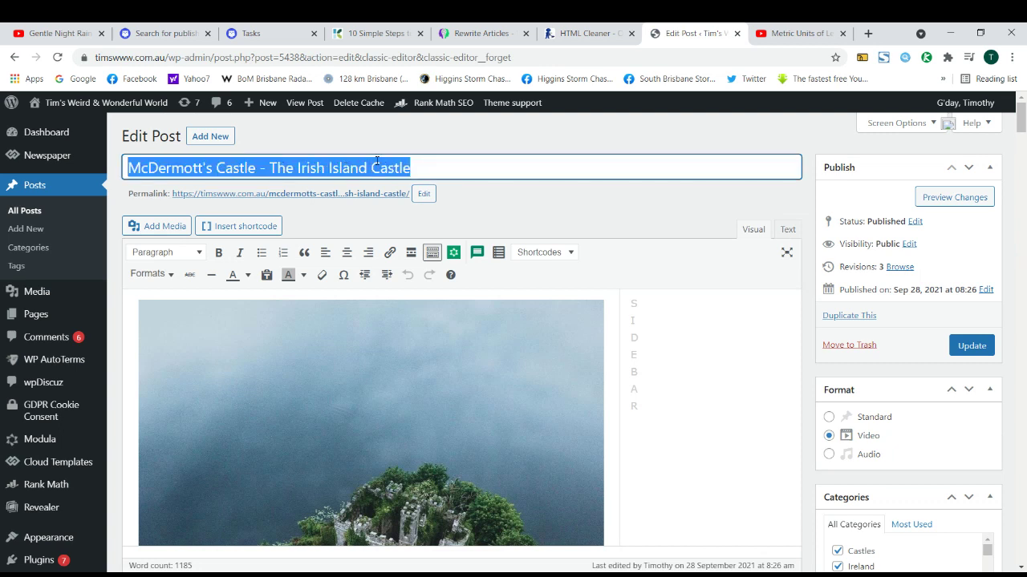
left_click(412, 170)
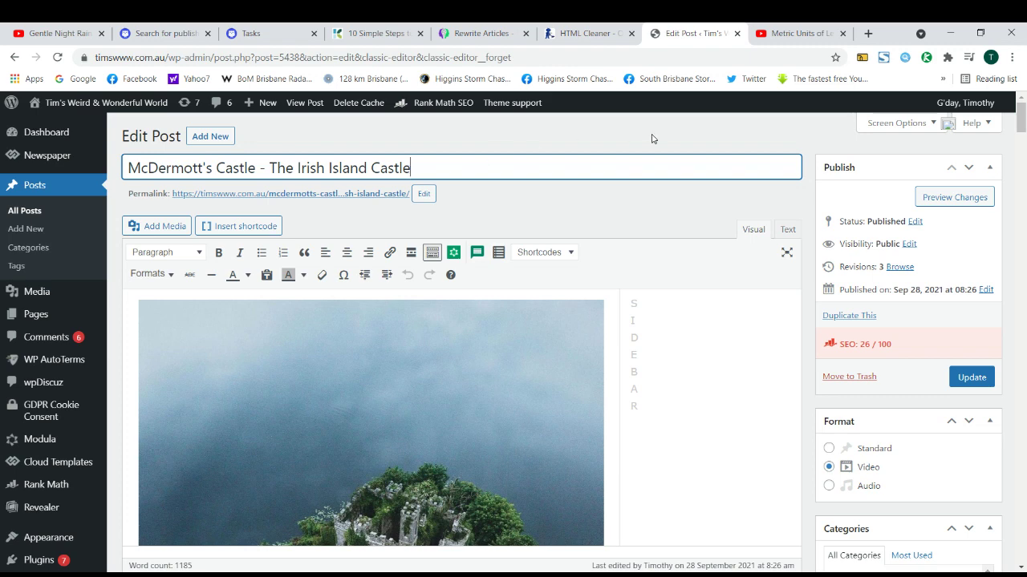
Search Google in a new browser tab for "blog title generator" and look through the results.
left_click(867, 34)
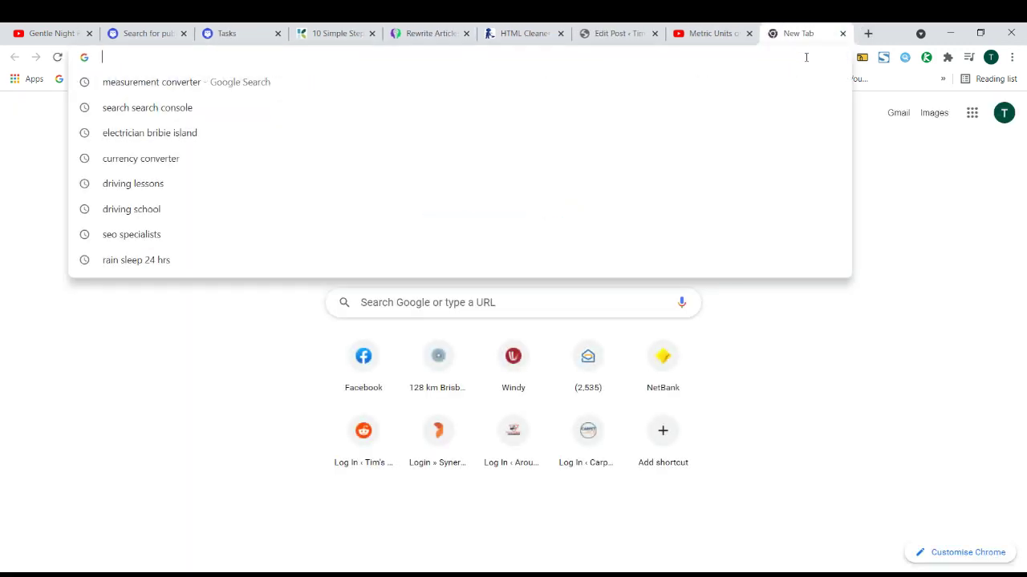
type("blog title")
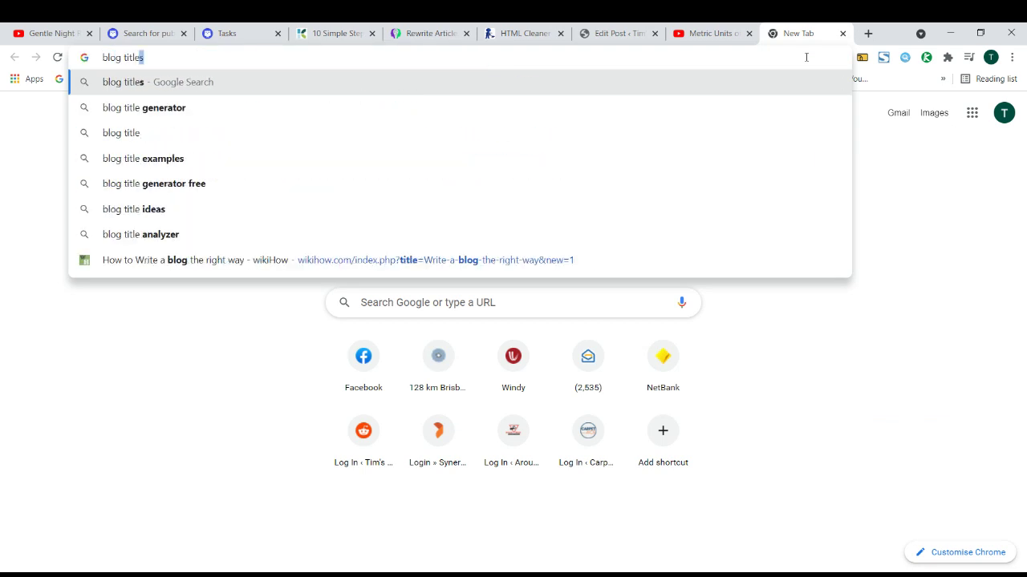
type(" generato")
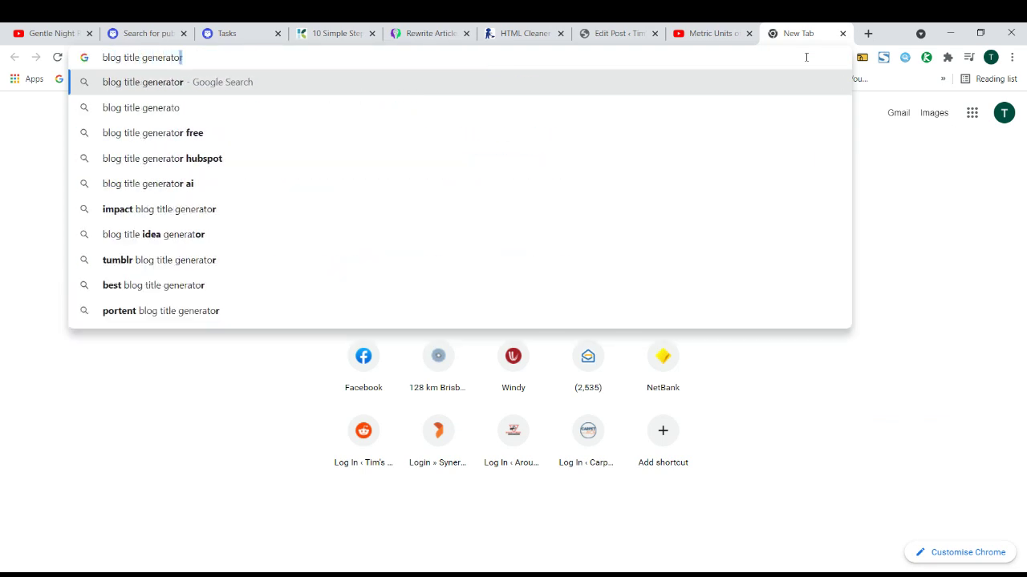
type("r")
key("Return")
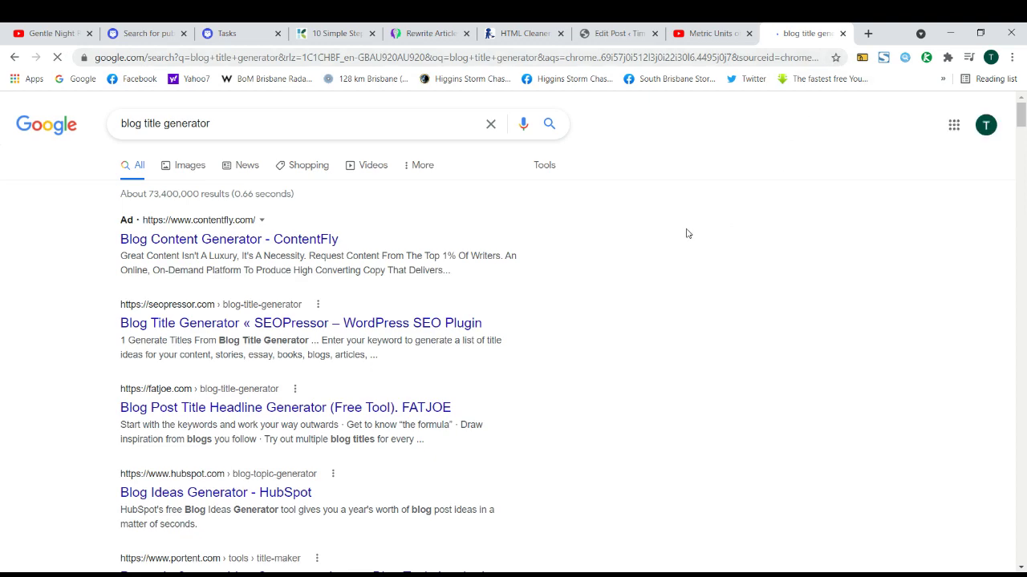
scroll(373, 267, "down", 2)
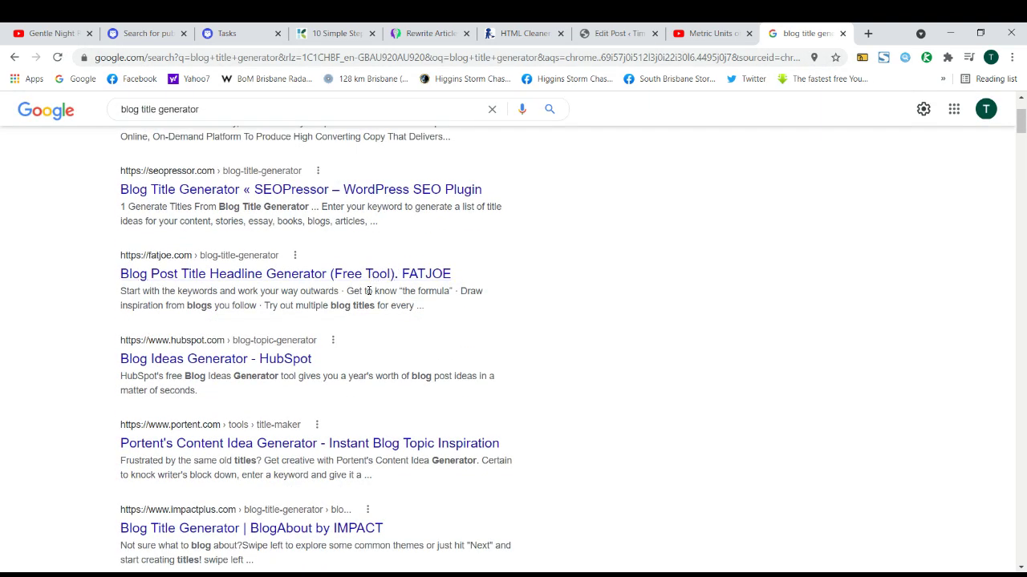
Open FATJOE's Blog Post Title Headline Generator from the search results in a separate browser tab.
scroll(264, 302, "down", 1)
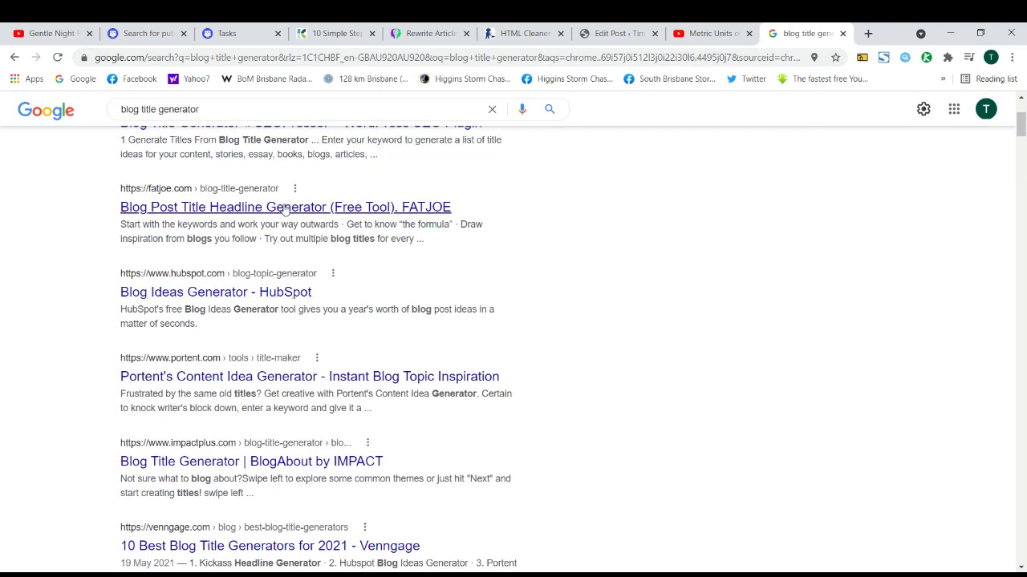
middle_click(321, 211)
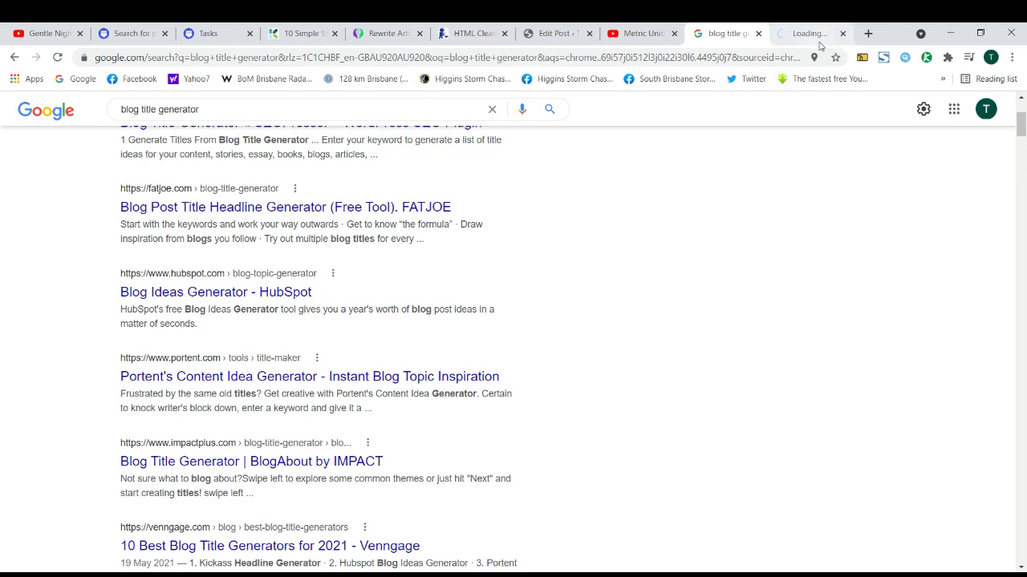
left_click(819, 37)
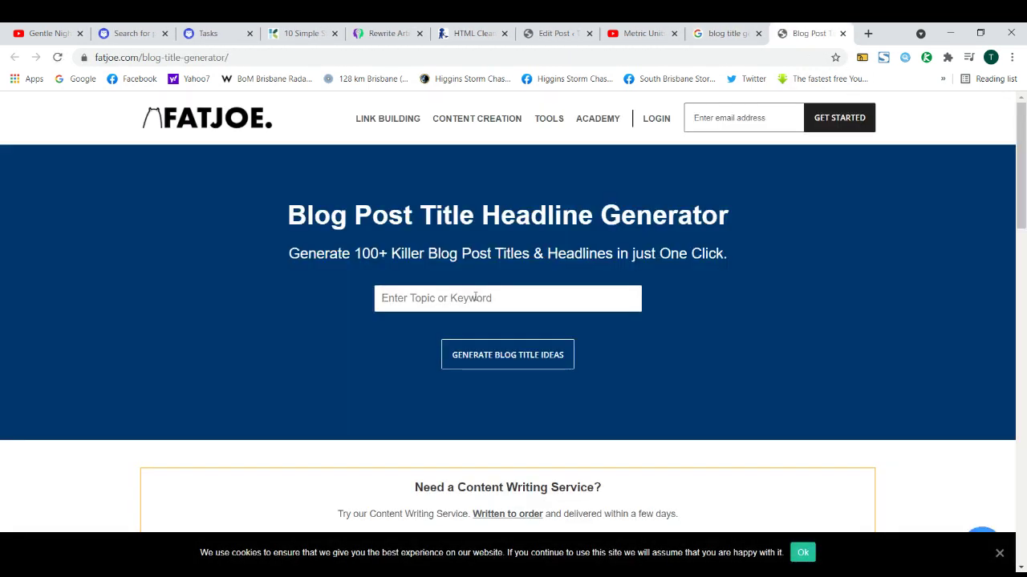
Copy "McDermott's Castle" from the WordPress post title into the headline generator and generate blog title ideas.
left_click(475, 297)
left_click(542, 34)
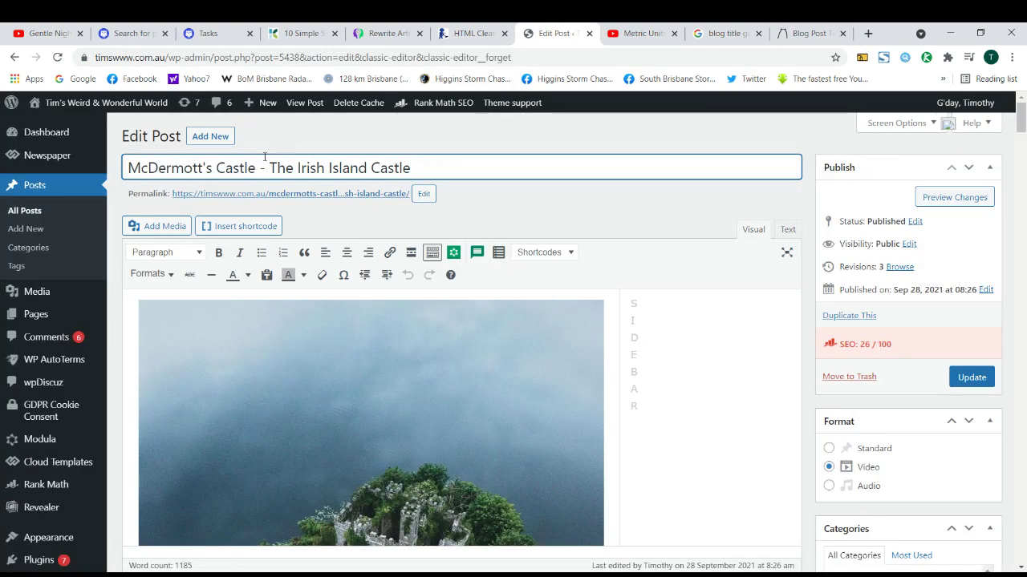
left_click_drag(256, 169, 119, 175)
key("ctrl+c")
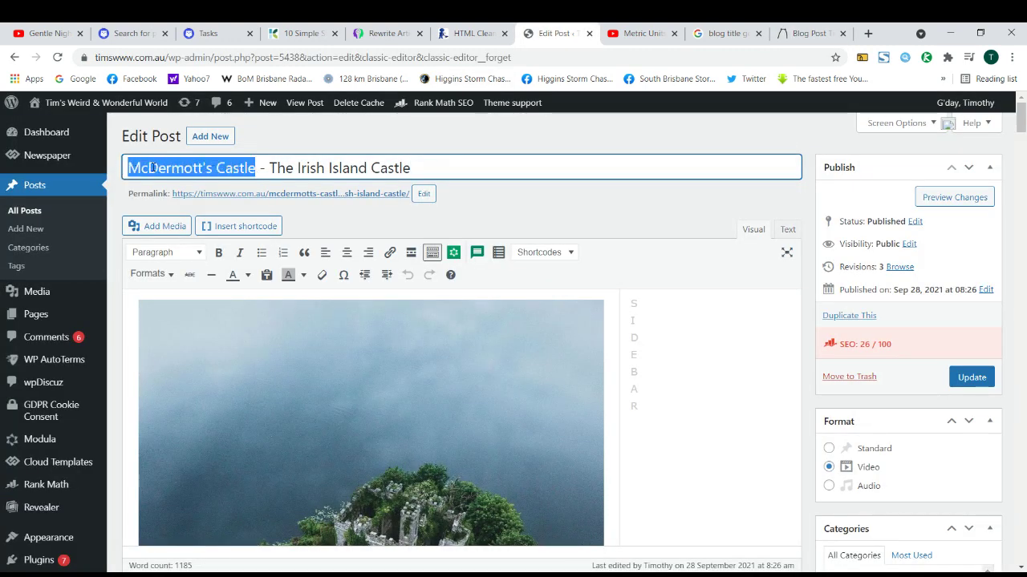
left_click(808, 33)
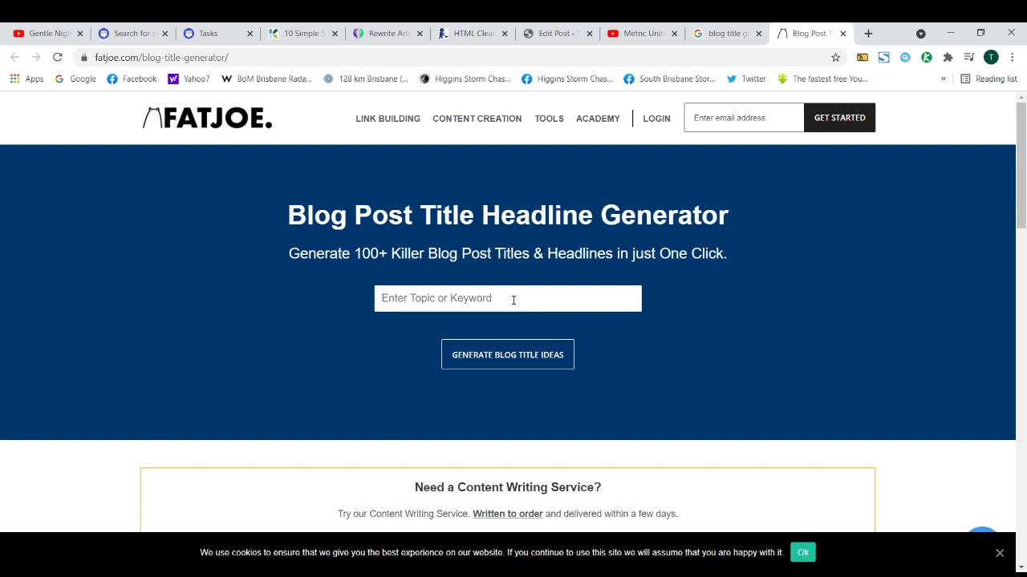
key("ctrl+v")
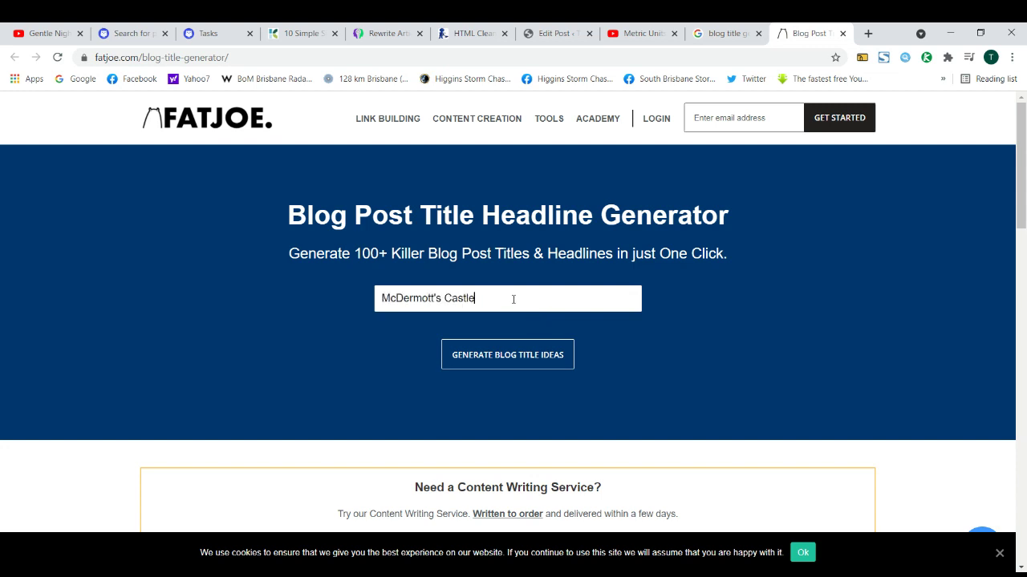
left_click(528, 356)
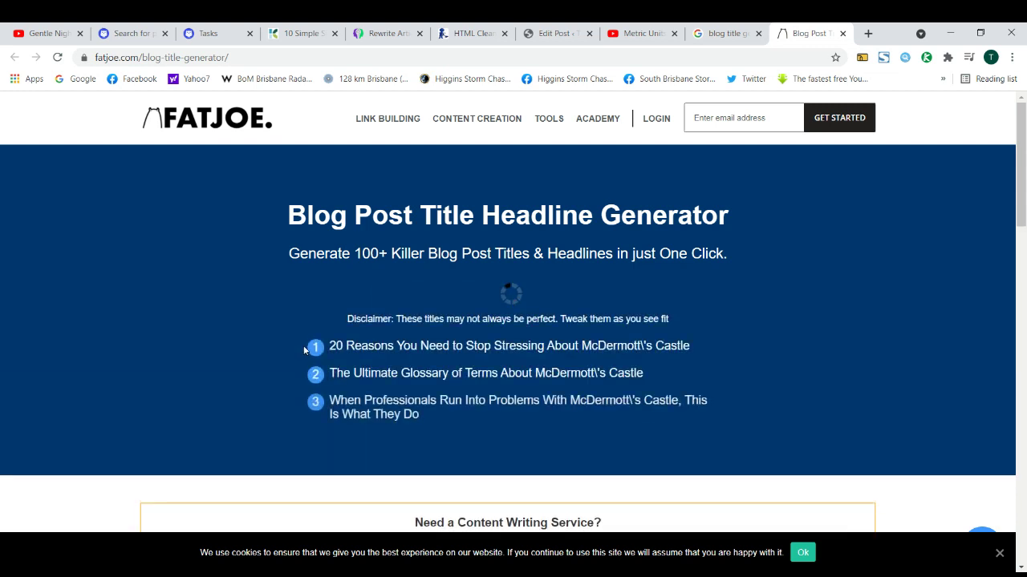
Look through the ten generated McDermott's Castle titles and close the generator's browser tab.
scroll(283, 344, "down", 1)
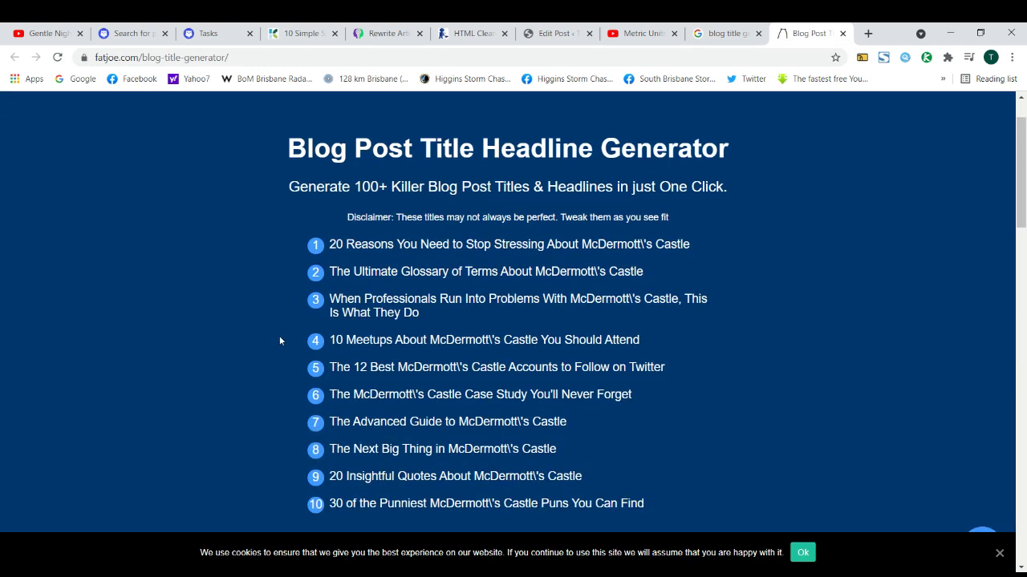
scroll(279, 337, "down", 1)
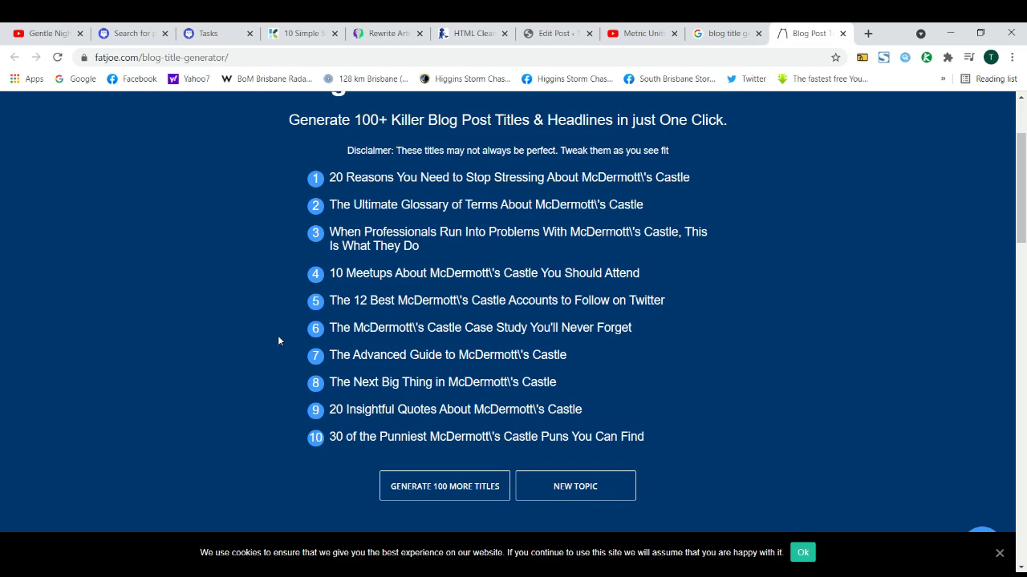
scroll(275, 335, "up", 2)
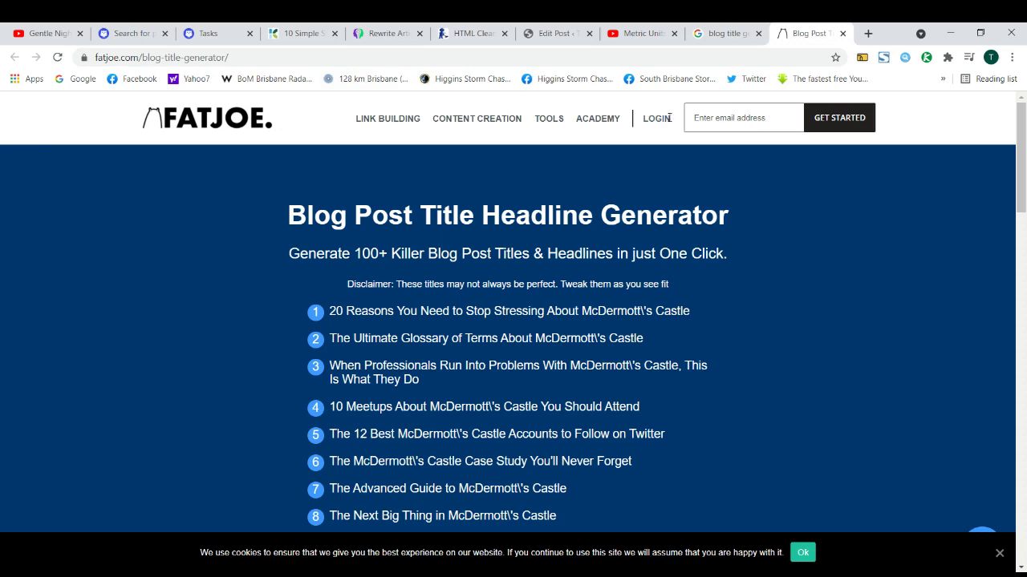
left_click(842, 33)
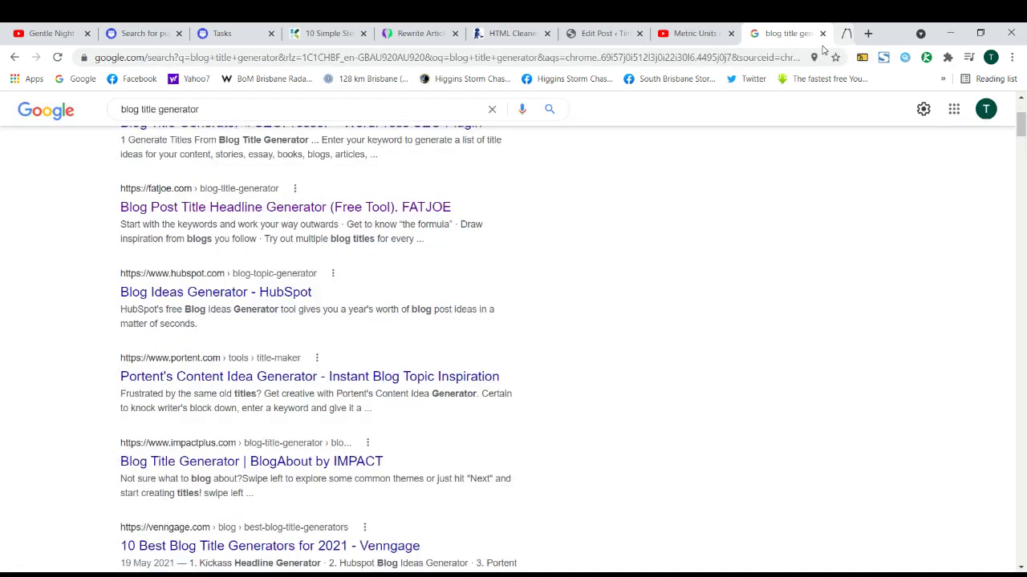
Reopen the FATJOE headline generator and generate blog title ideas for "commercial electrician".
left_click(332, 213)
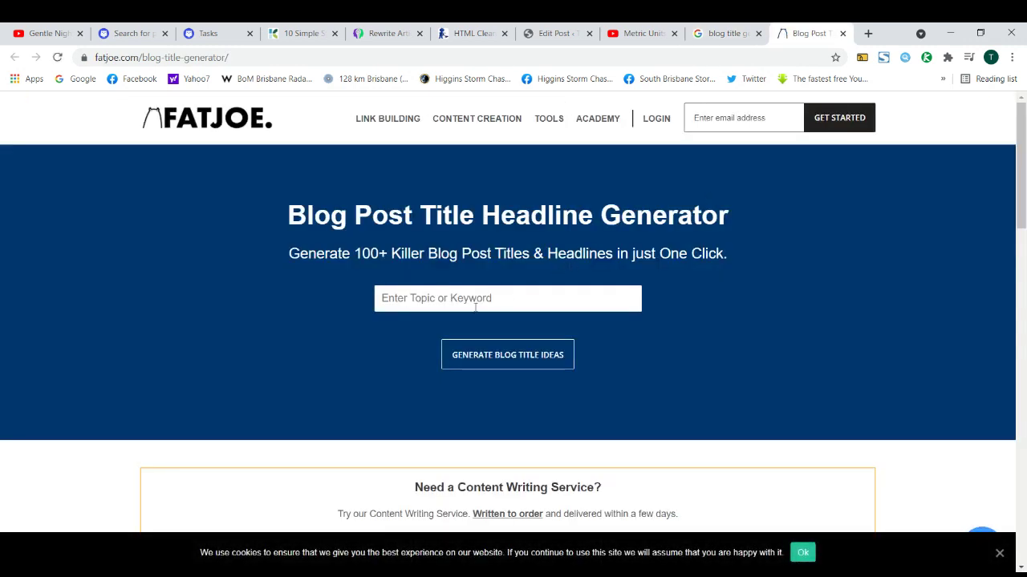
left_click(477, 296)
type("commerc")
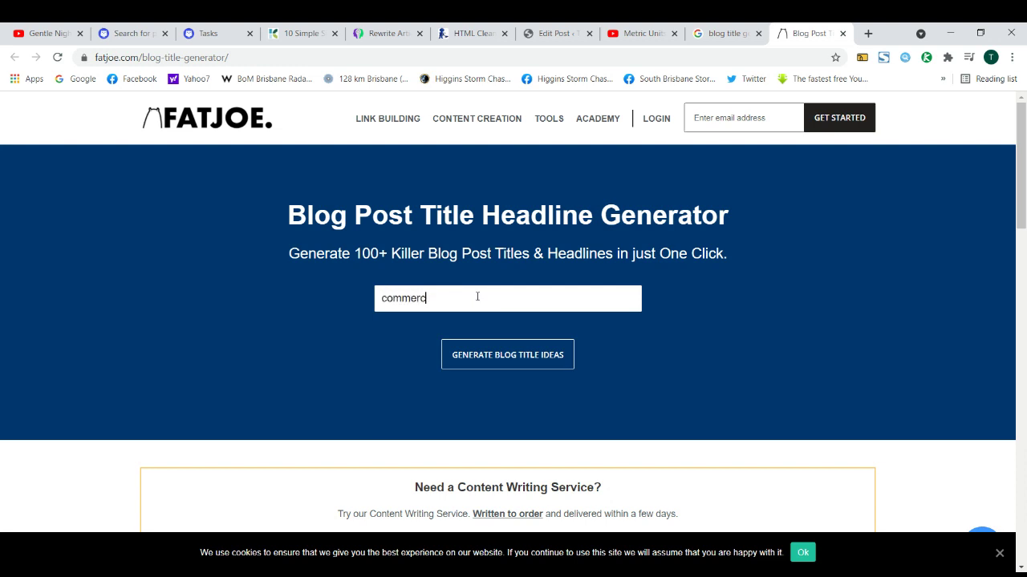
type("ial electrician")
left_click(471, 354)
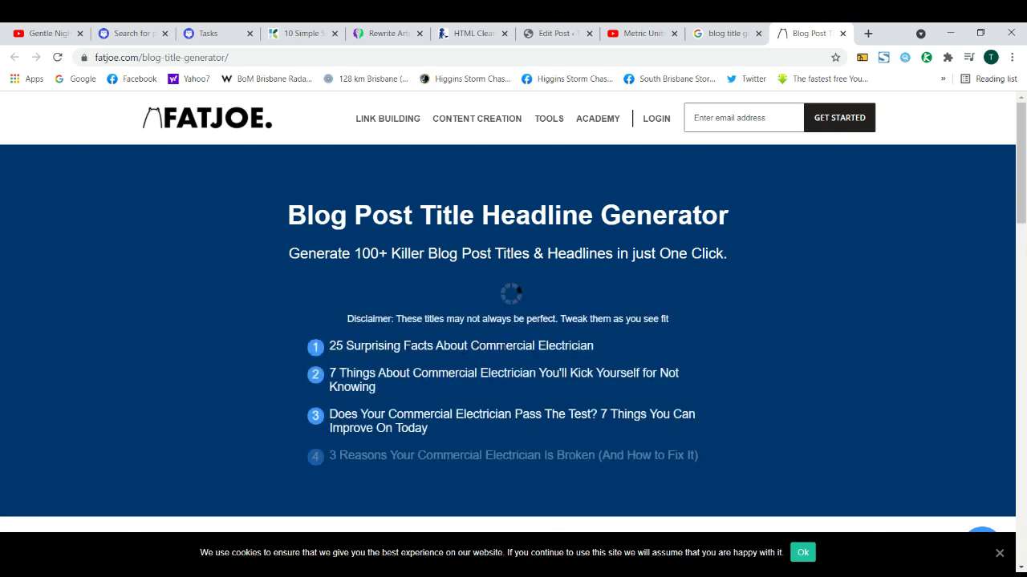
Review the commercial electrician titles, then close the generator and the "blog title generator" search results.
scroll(458, 395, "down", 1)
scroll(458, 398, "down", 2)
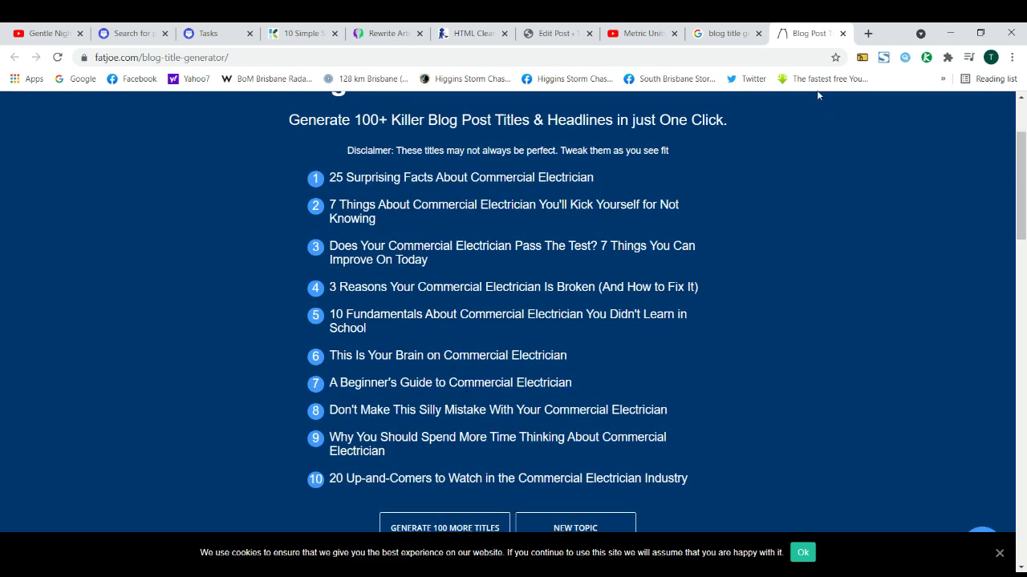
left_click(842, 33)
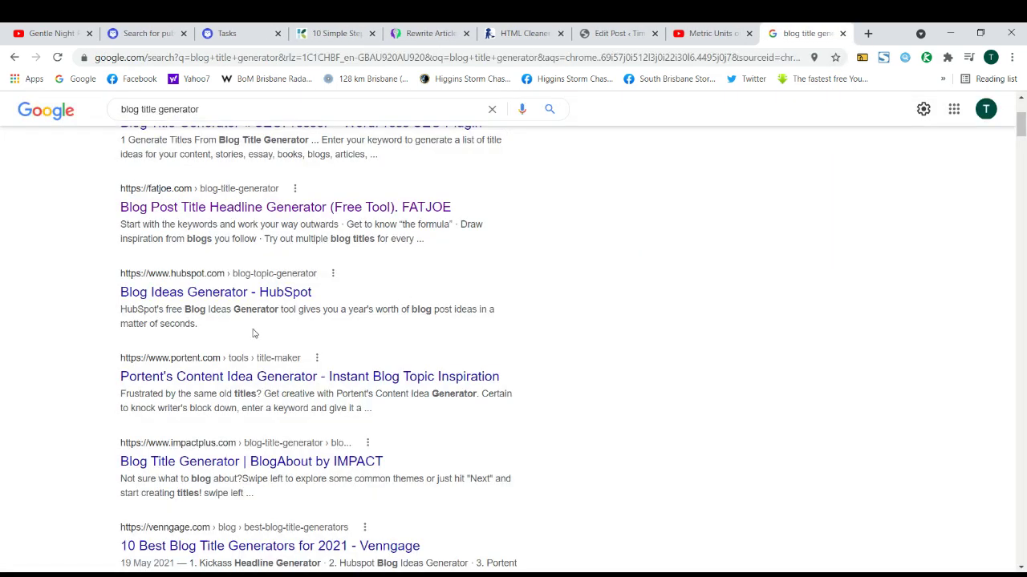
scroll(252, 335, "down", 2)
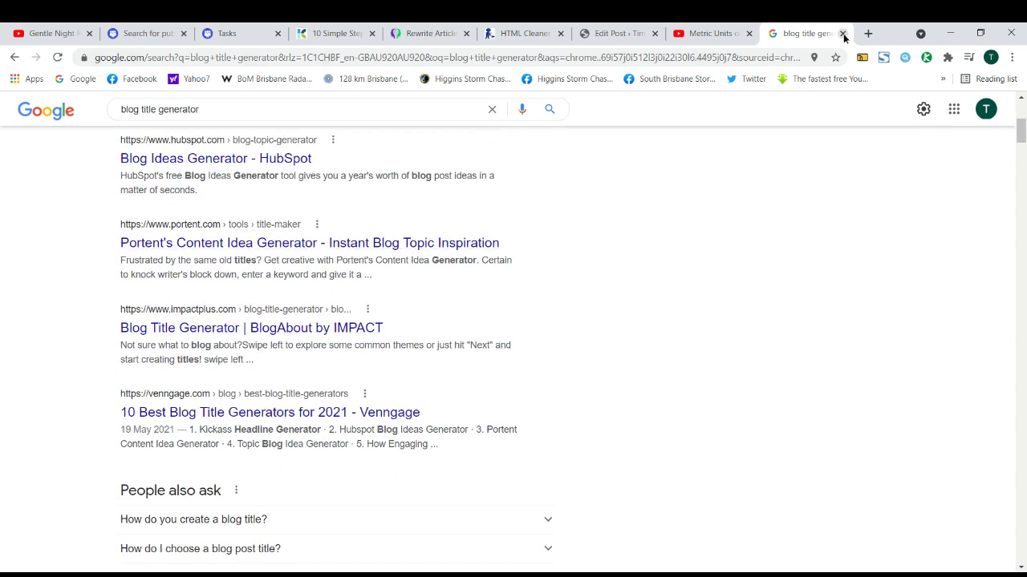
left_click(842, 34)
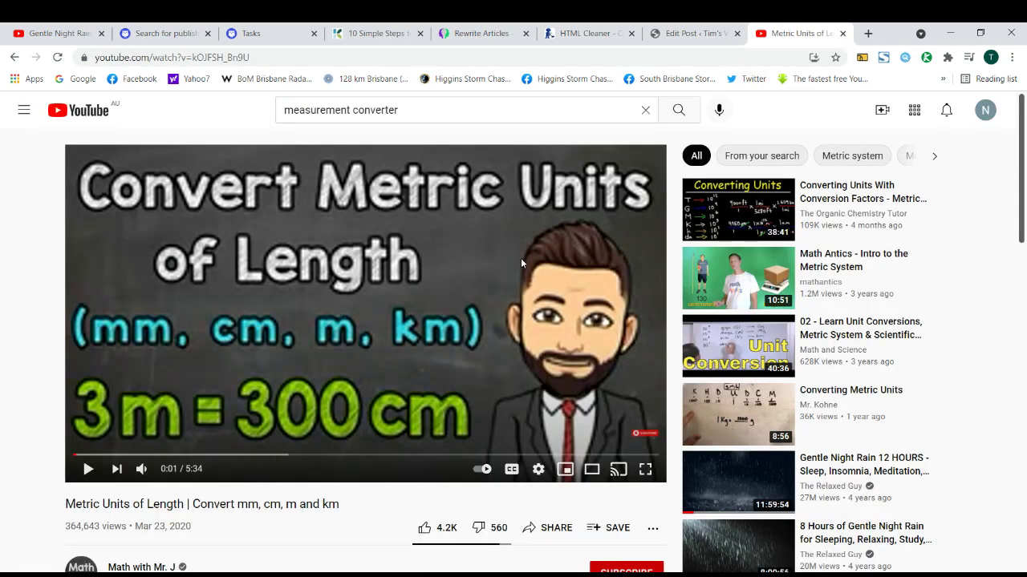
Return to the McDermott's Castle post in the WordPress editor and highlight its full title.
left_click(693, 33)
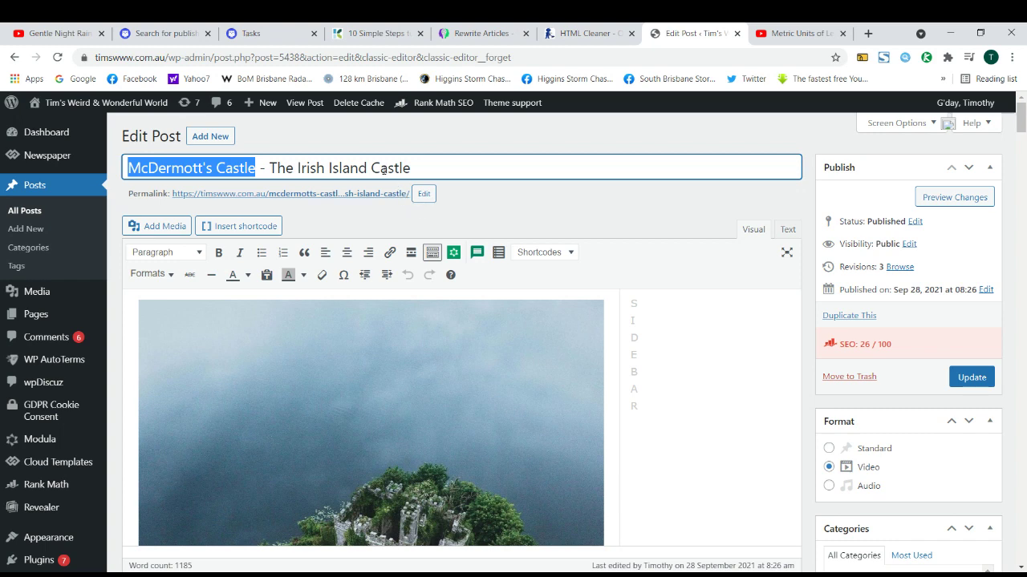
double_click(384, 169)
left_click(324, 169)
key("ctrl+a")
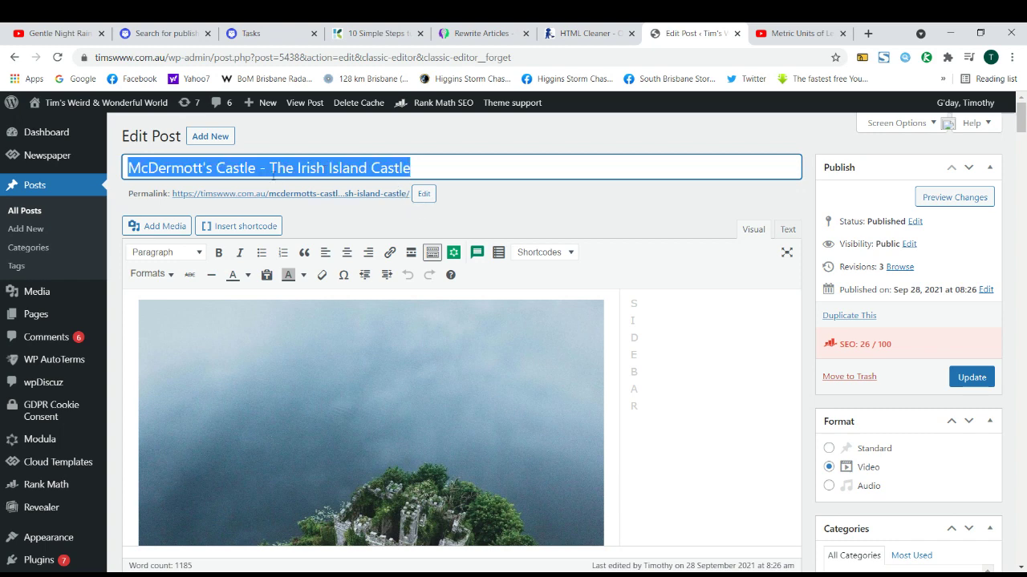
double_click(275, 169)
triple_click(277, 171)
triple_click(275, 169)
double_click(273, 167)
left_click(270, 167)
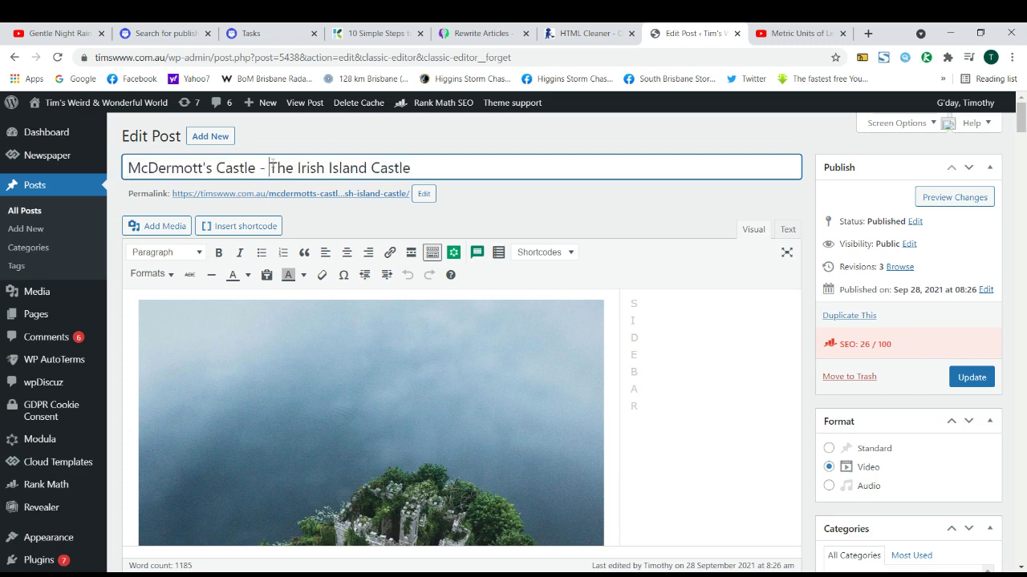
Highlight the keyword phrase "McDermott's Castle" at the start of the post title.
triple_click(271, 168)
left_click(235, 167)
left_click_drag(259, 168, 126, 168)
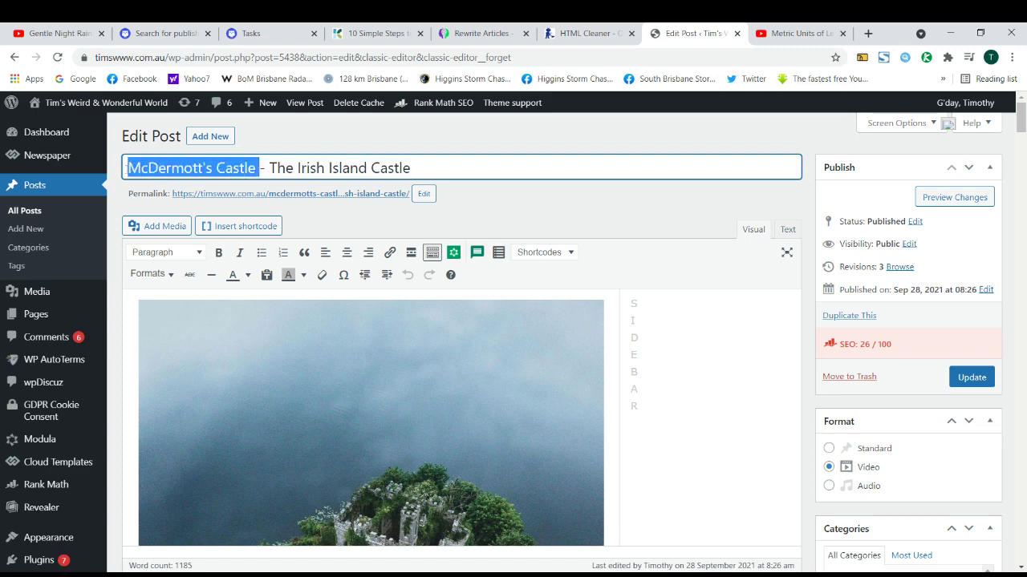
triple_click(229, 167)
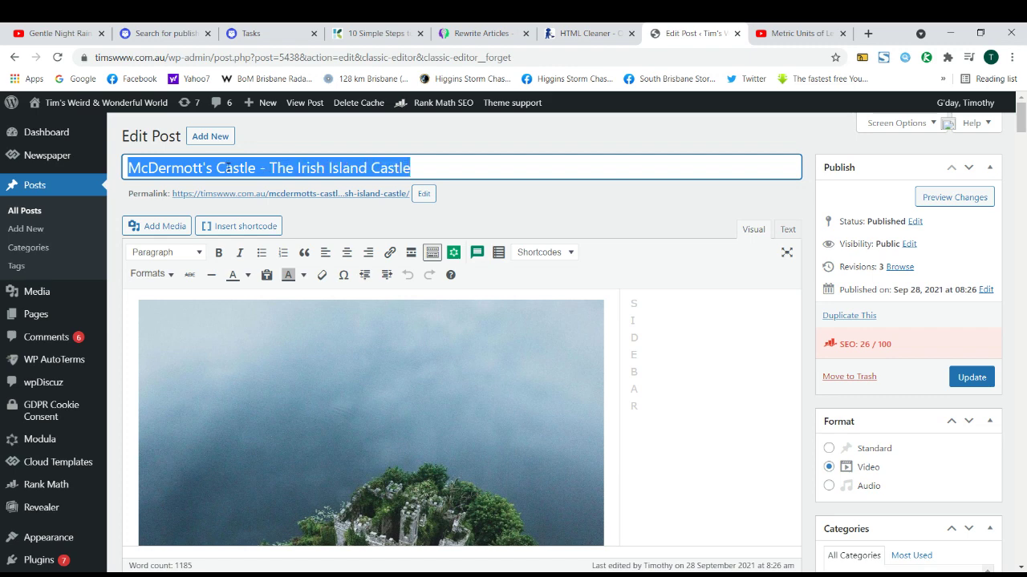
double_click(171, 164)
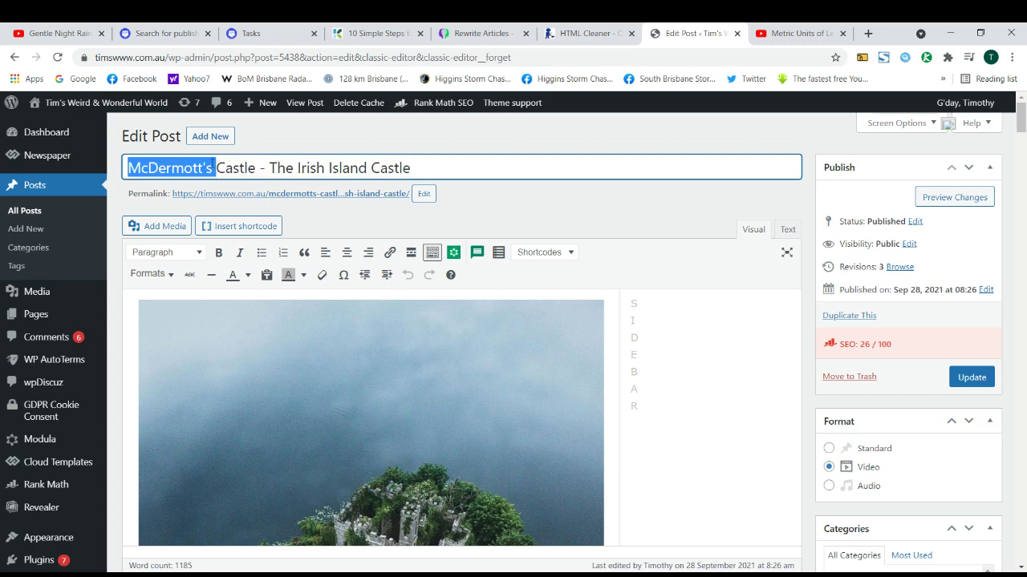
left_click(213, 168)
double_click(187, 169)
left_click(166, 168)
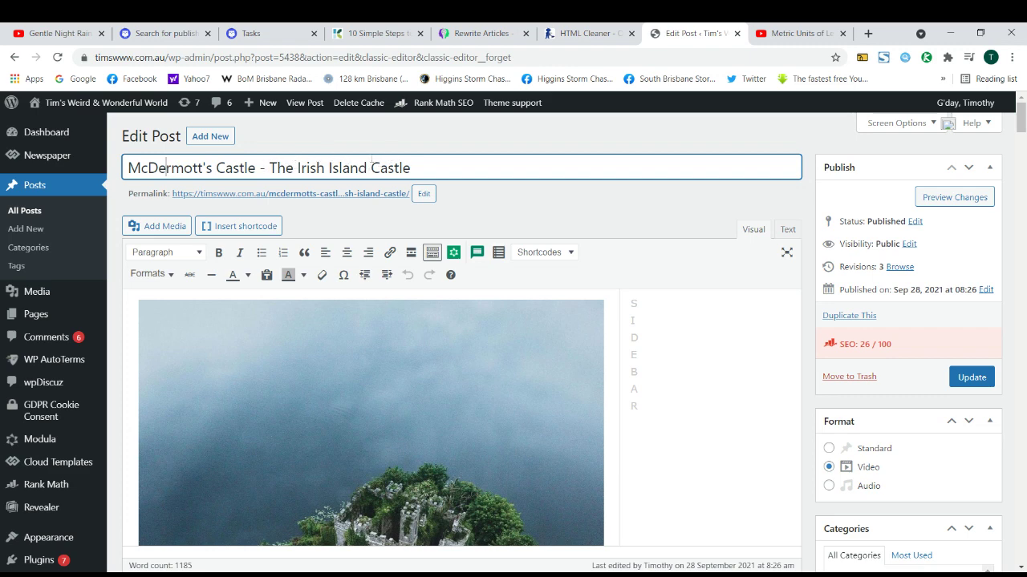
Select the whole post title and view the post down to the "What is McDermott's Castle?" heading.
double_click(372, 167)
triple_click(328, 166)
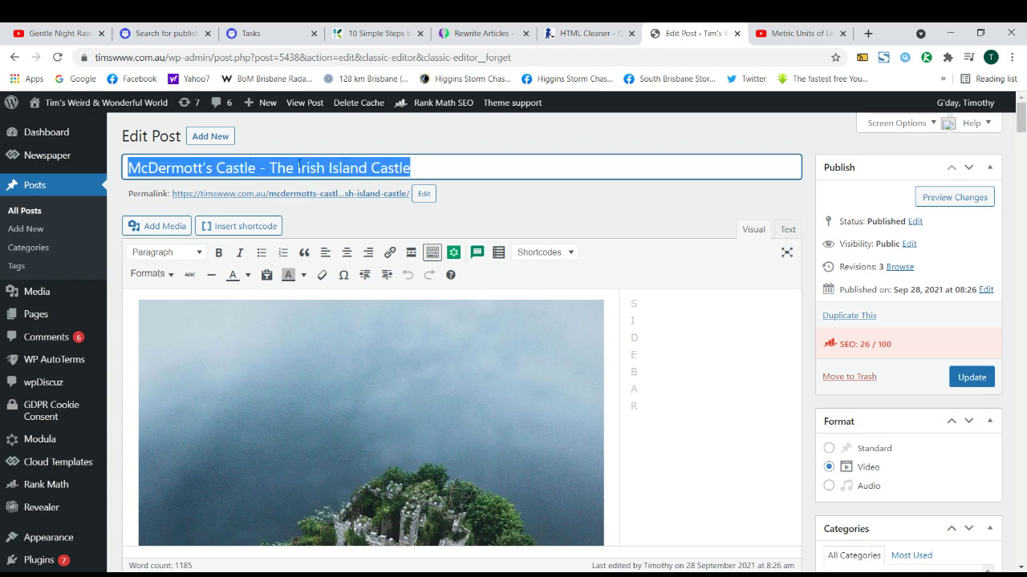
scroll(298, 164, "down", 1)
scroll(309, 162, "up", 1)
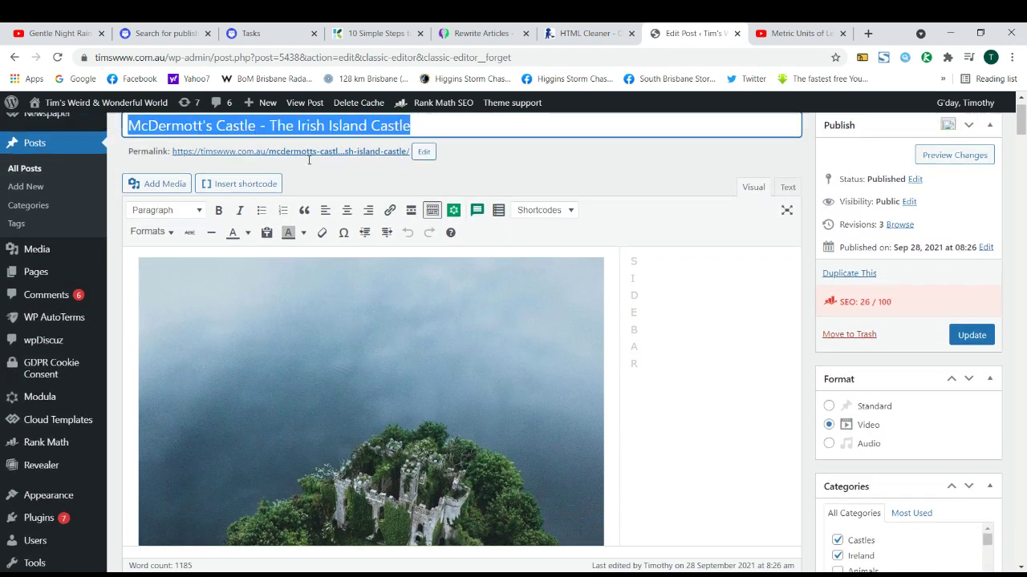
scroll(309, 163, "down", 4)
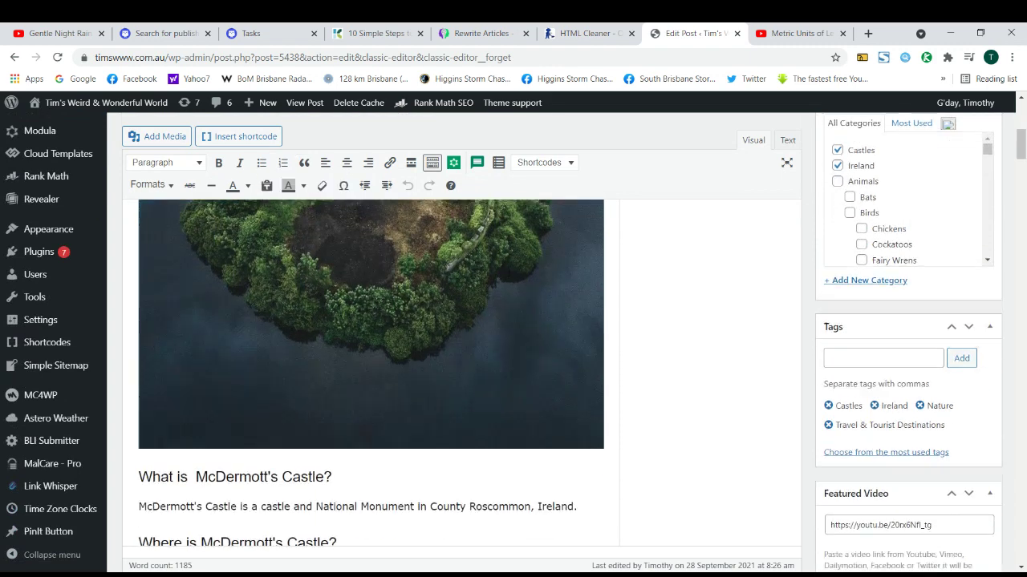
scroll(471, 289, "up", 4)
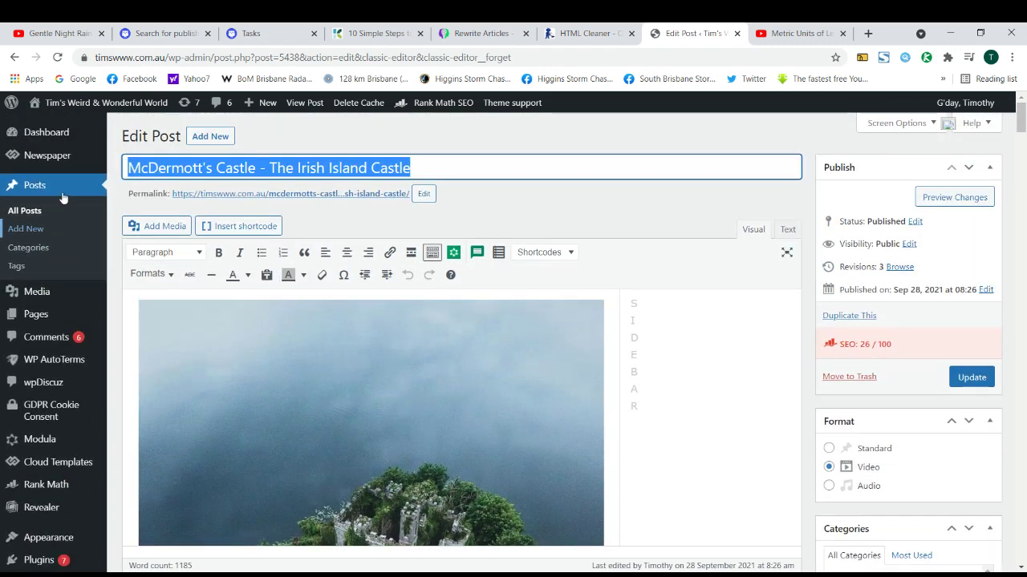
Search Google for "themeforest" in a new browser tab and open the ThemeForest website.
mouse_move(40, 161)
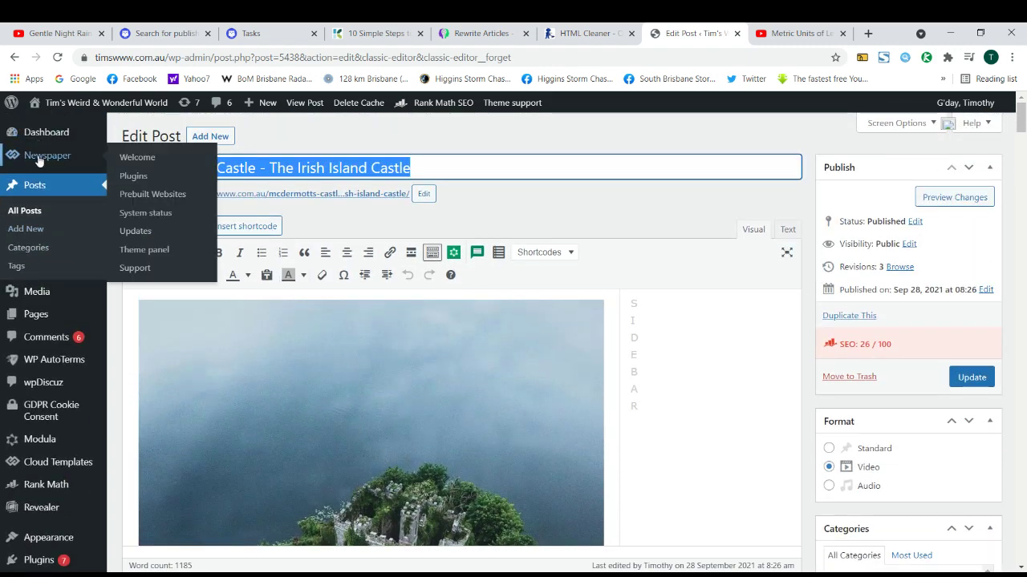
left_click(867, 35)
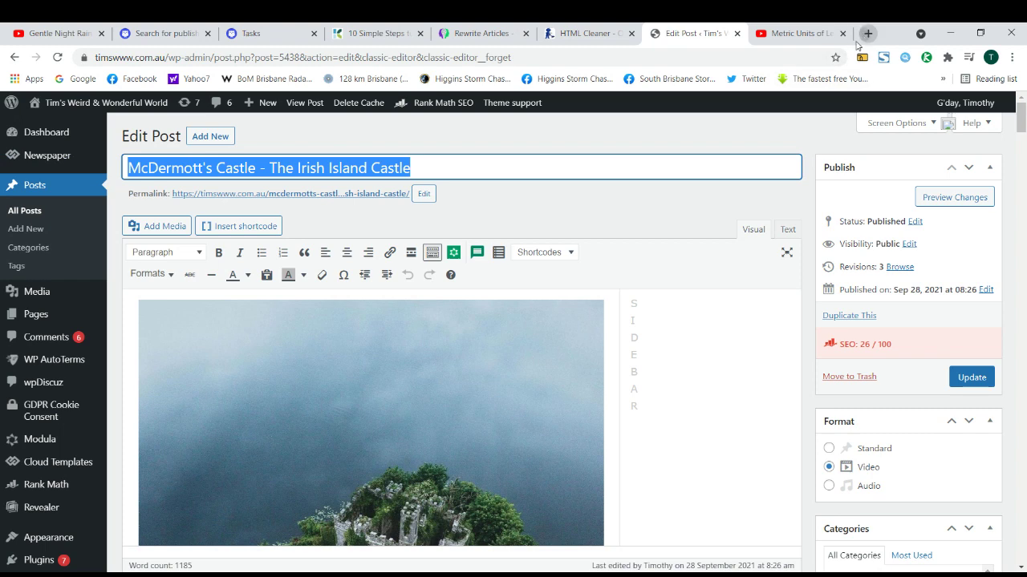
type("the")
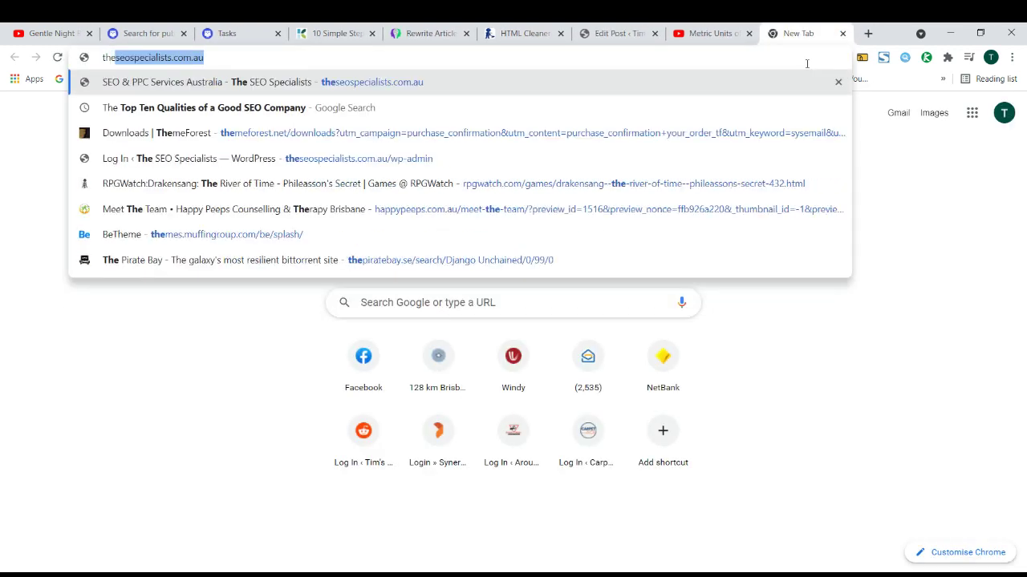
type("meforest")
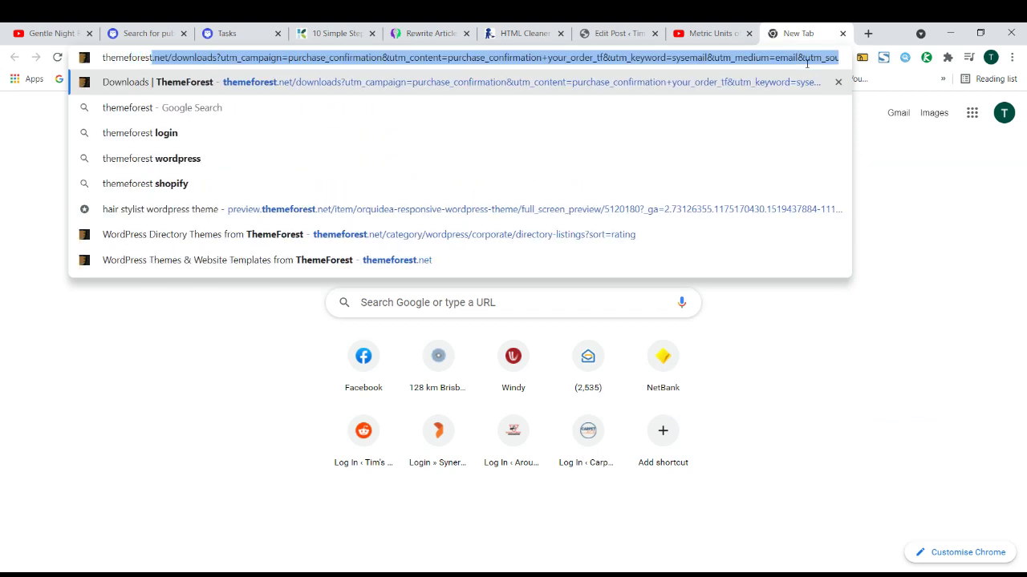
key("BackSpace")
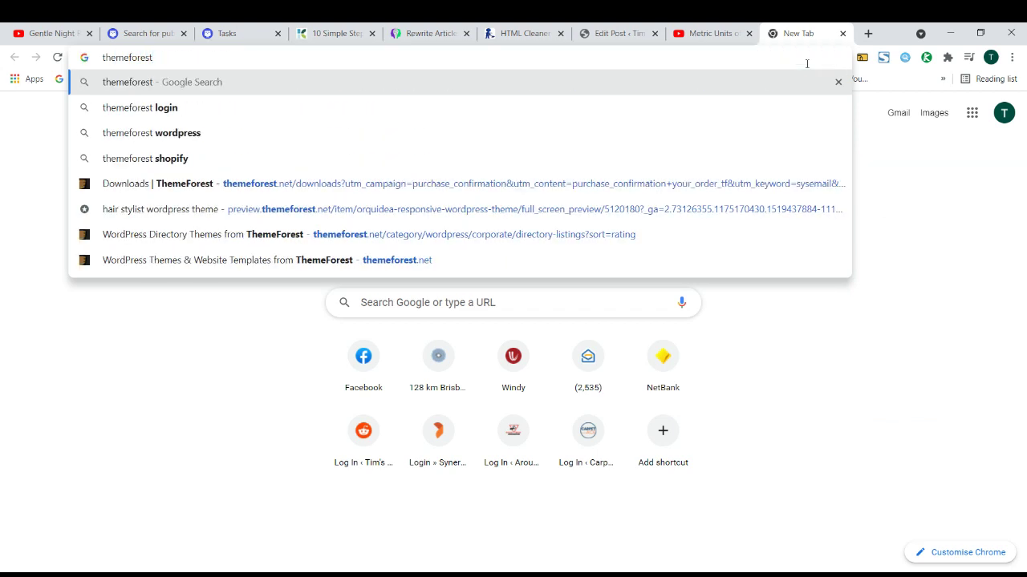
key("Return")
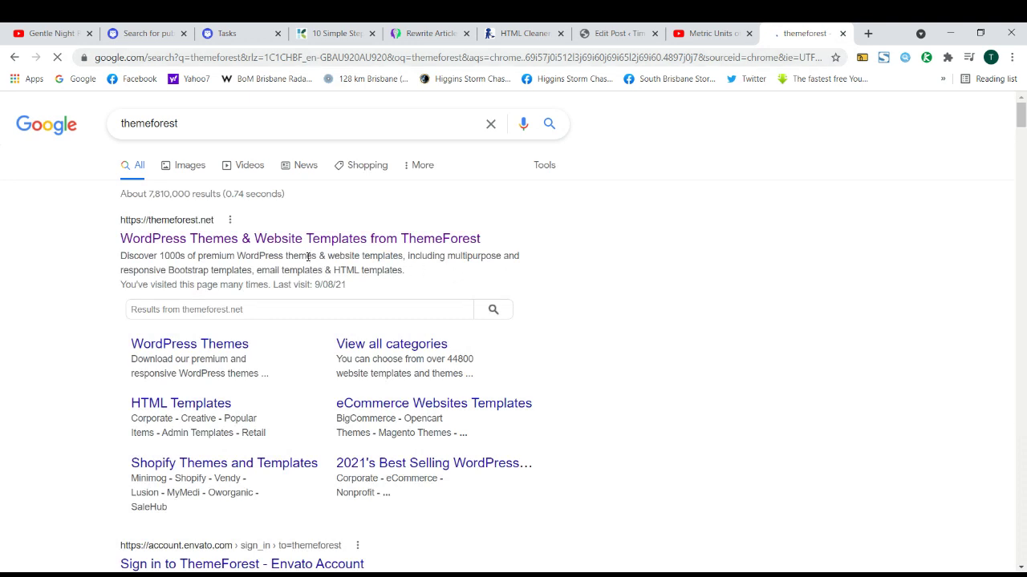
left_click(285, 240)
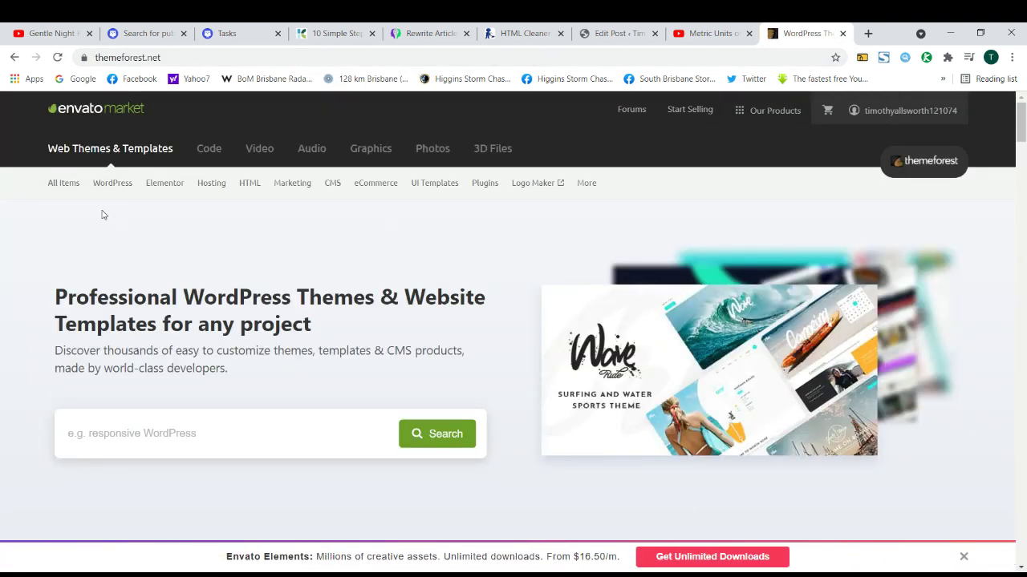
Search ThemeForest for "newspaper" within the WordPress category.
left_click(128, 437)
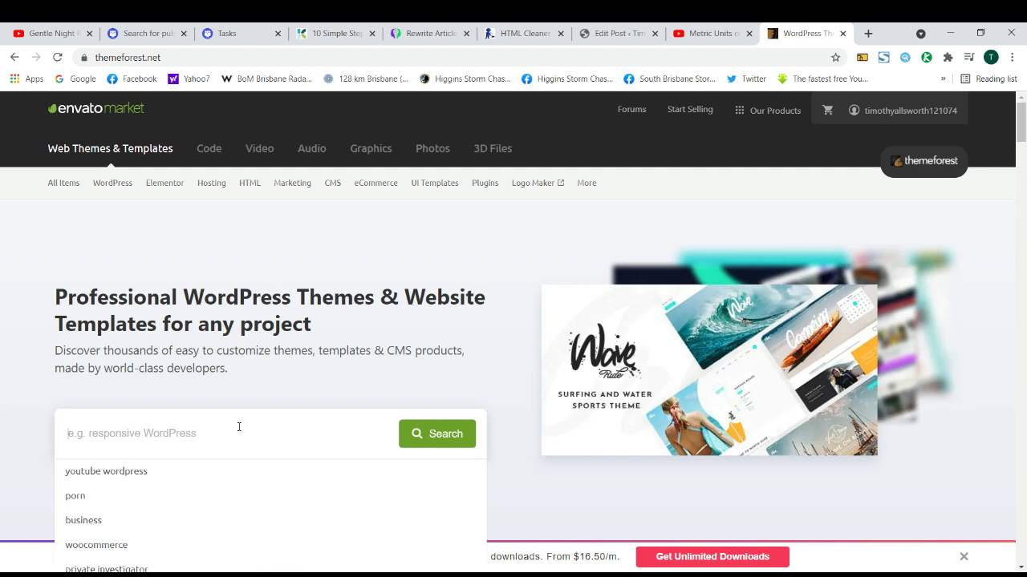
type("newspaper")
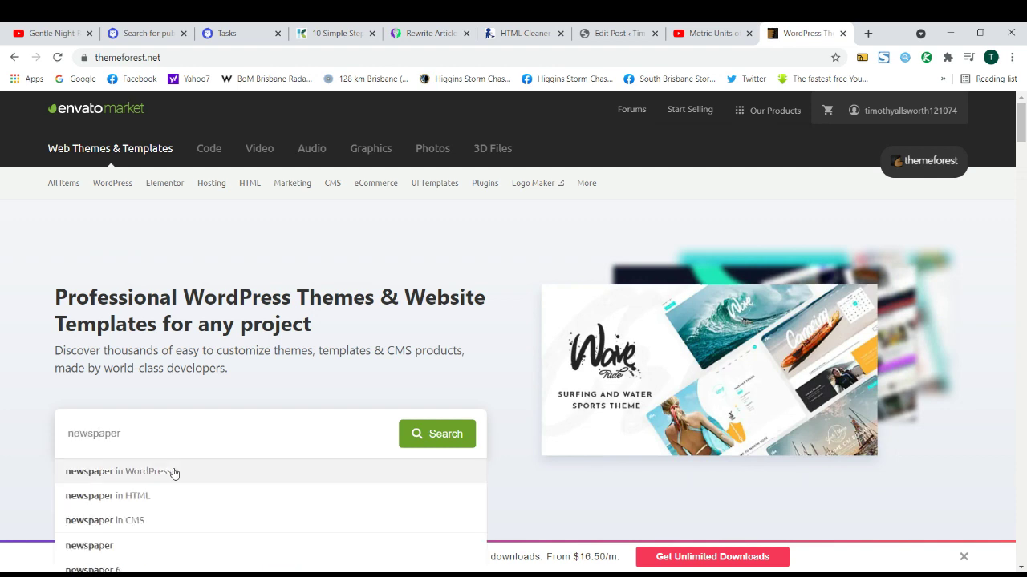
left_click(194, 470)
Review the newspaper themes, highlight the price of "Newspaper - News & WooCommerce WordPress Theme", and close ThemeForest.
scroll(661, 364, "down", 1)
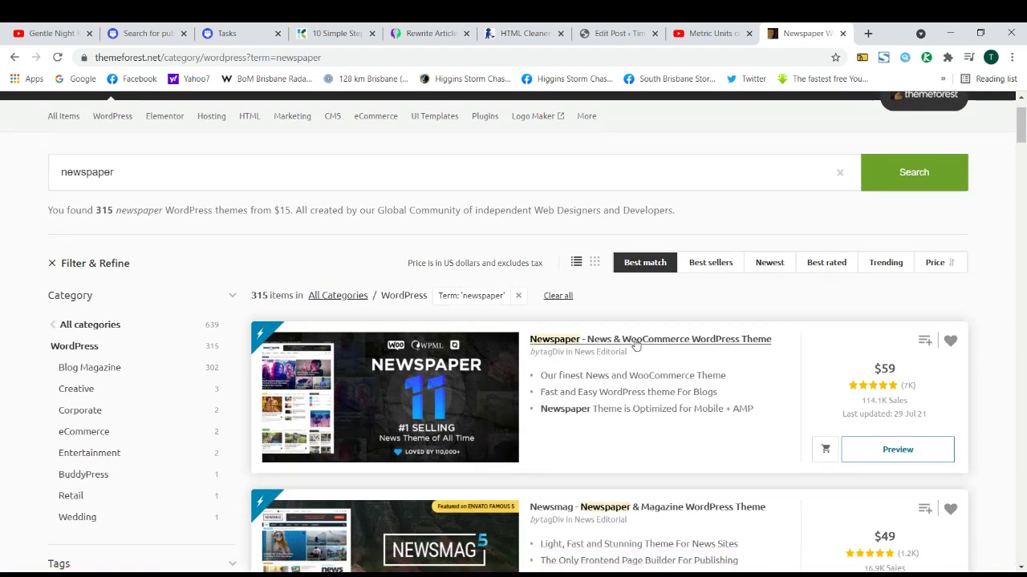
scroll(645, 342, "down", 2)
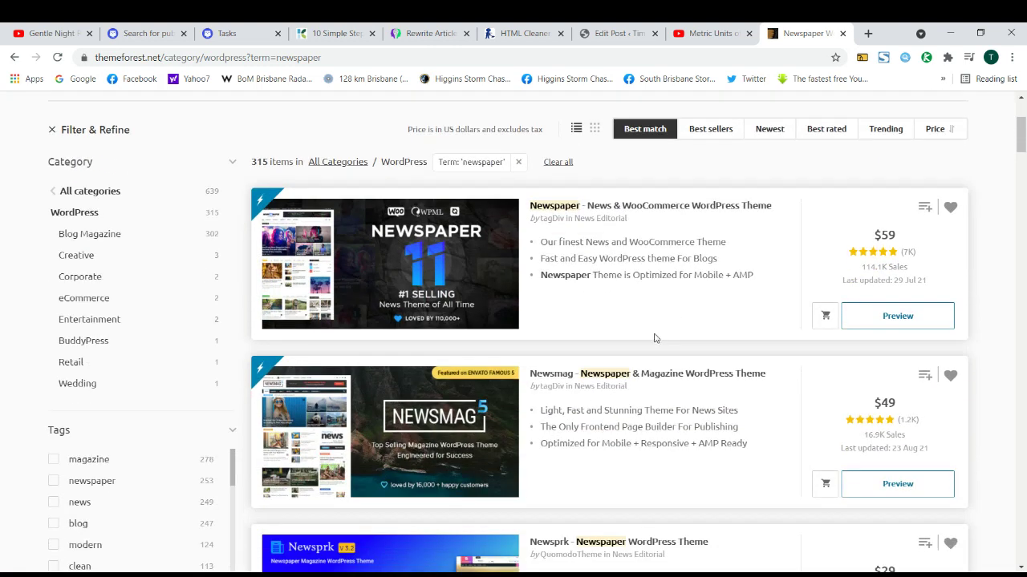
scroll(810, 340, "up", 1)
triple_click(886, 305)
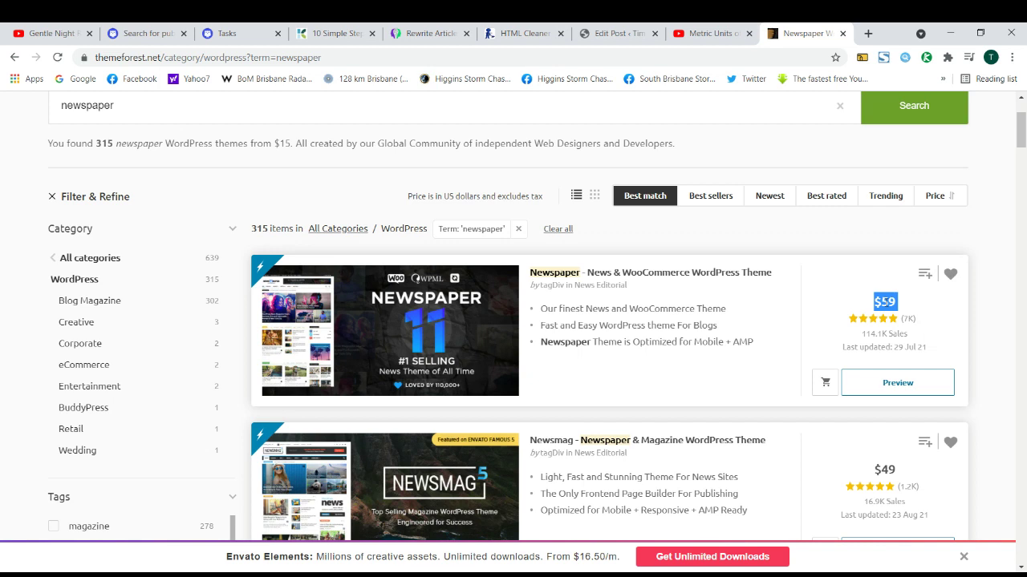
double_click(877, 303)
left_click(851, 34)
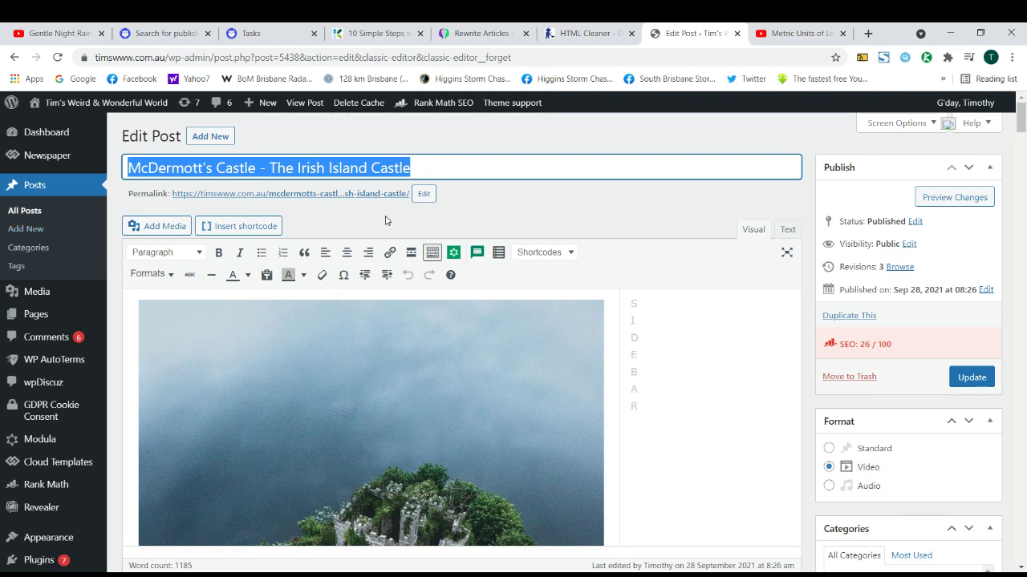
Select the whole McDermott's Castle post title, then clear the selection.
mouse_move(53, 159)
left_click(371, 163)
key("ctrl+a")
left_click(408, 214)
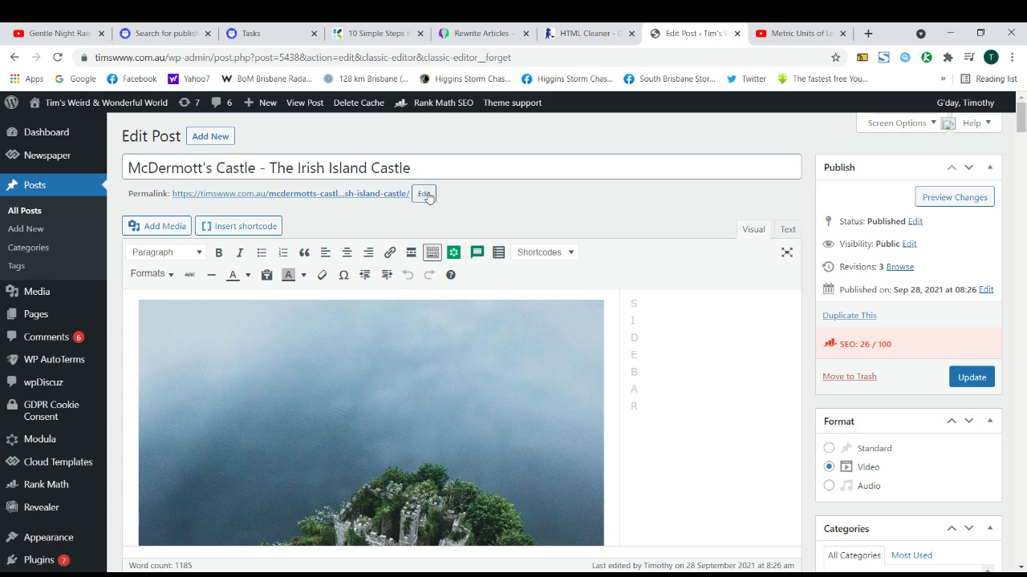
Open the post's permalink slug for editing and highlight the whole slug.
left_click(424, 198)
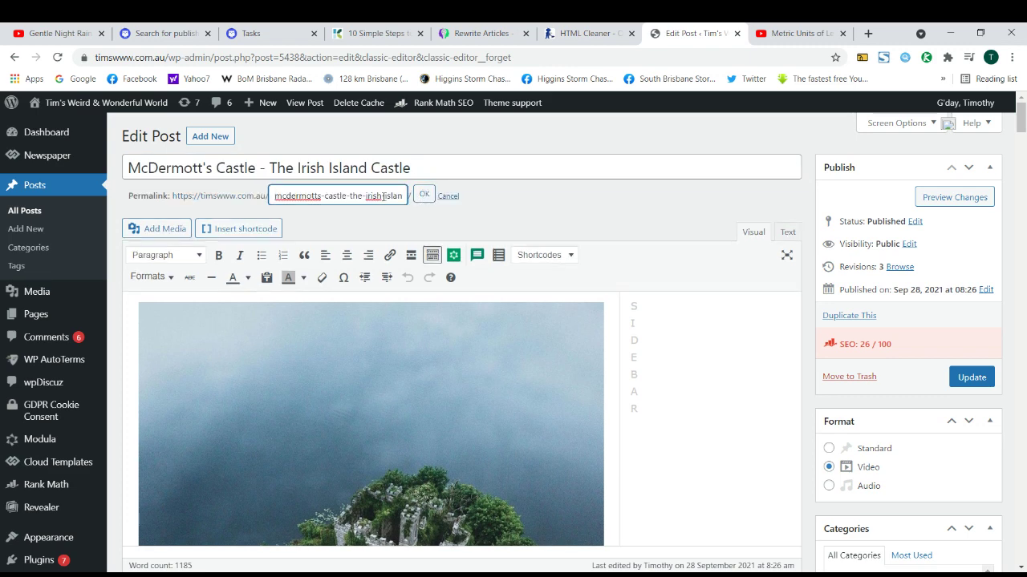
triple_click(383, 196)
left_click(423, 195)
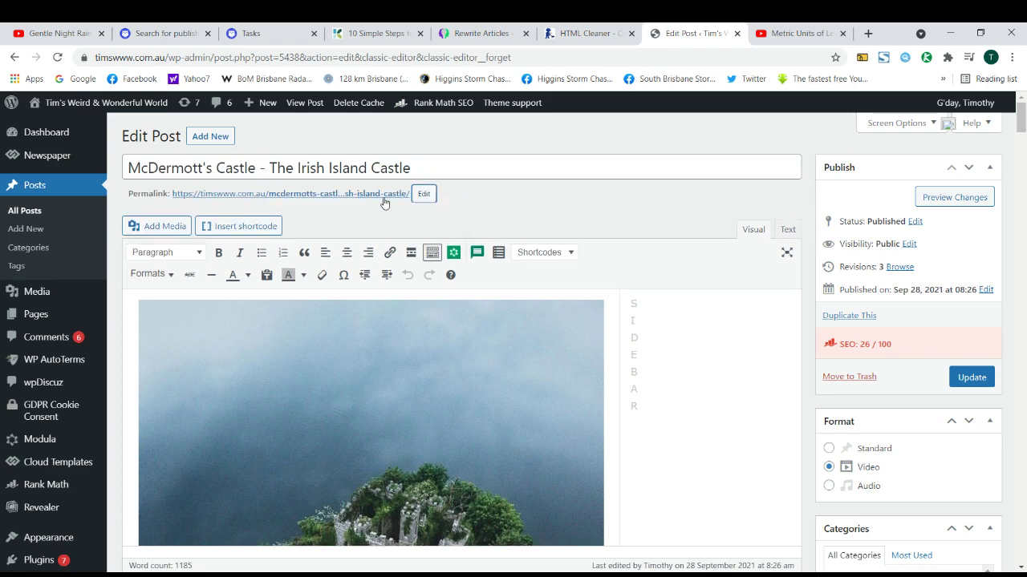
left_click(423, 197)
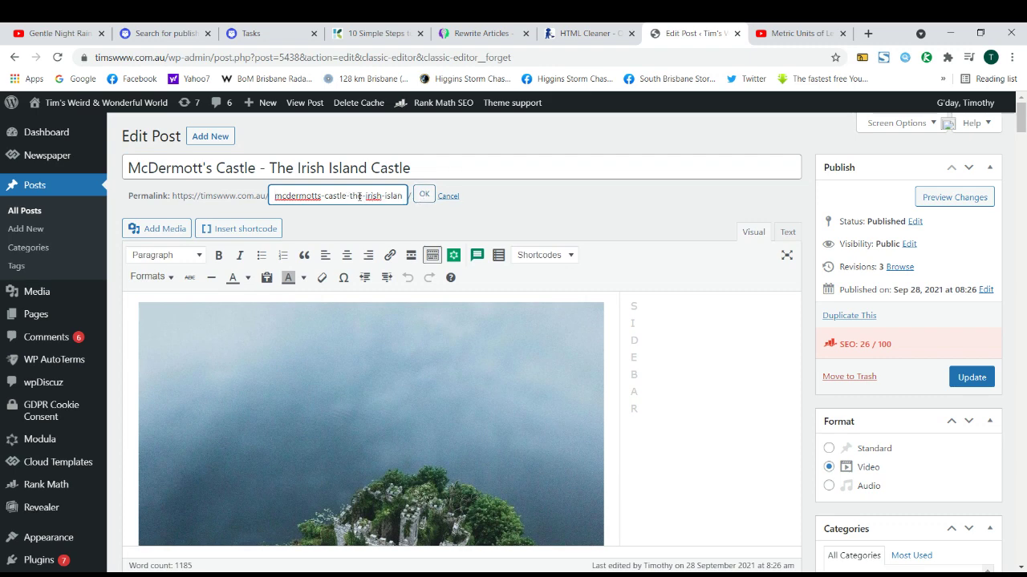
triple_click(360, 196)
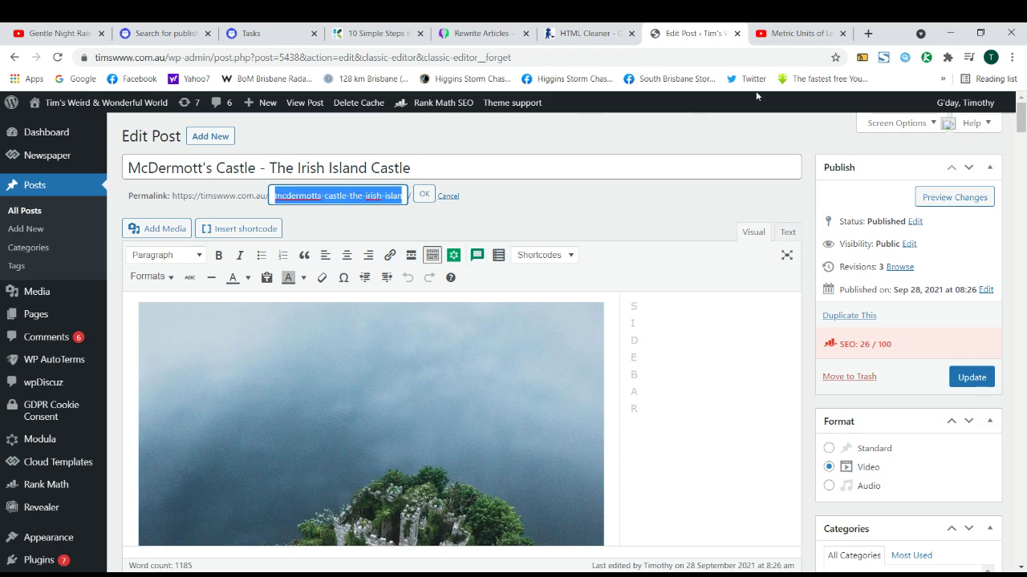
Close the YouTube video on metric units of length and leave the permalink slug editing.
left_click(798, 33)
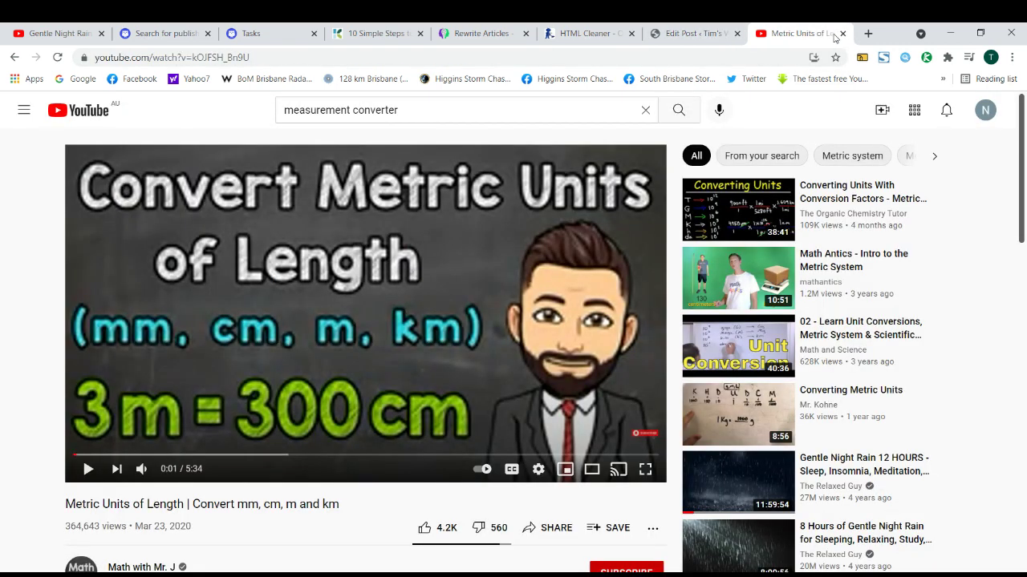
left_click(841, 34)
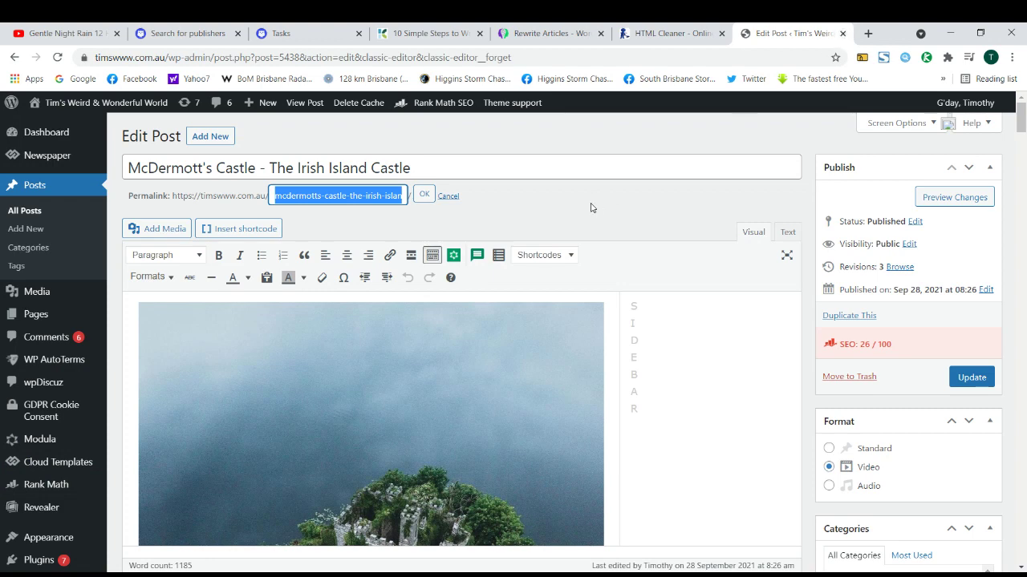
left_click(425, 195)
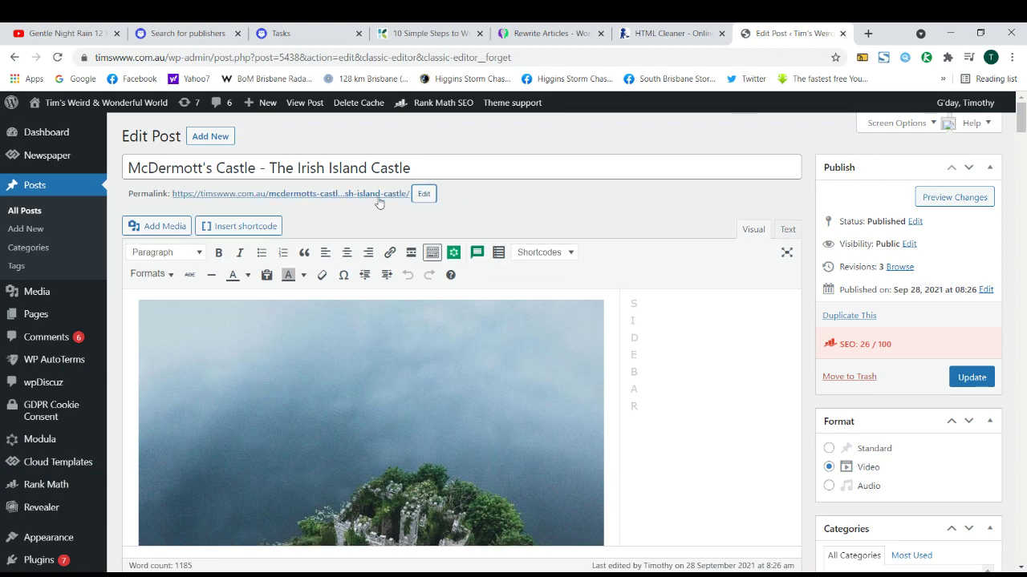
Open the post's permalink in a new tab, highlight its full web address, and close the published page.
right_click(380, 198)
left_click(423, 210)
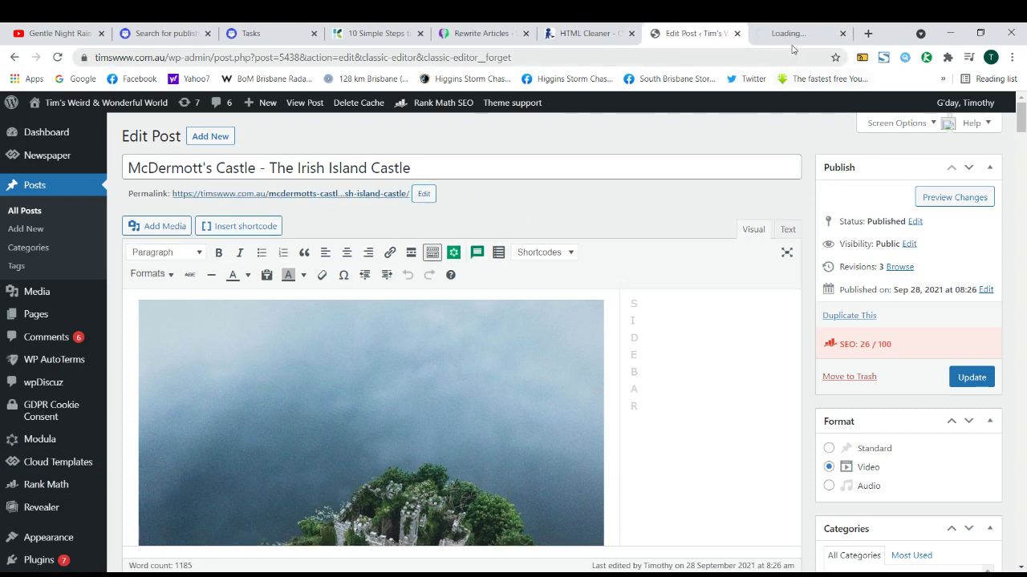
left_click(792, 44)
left_click(327, 59)
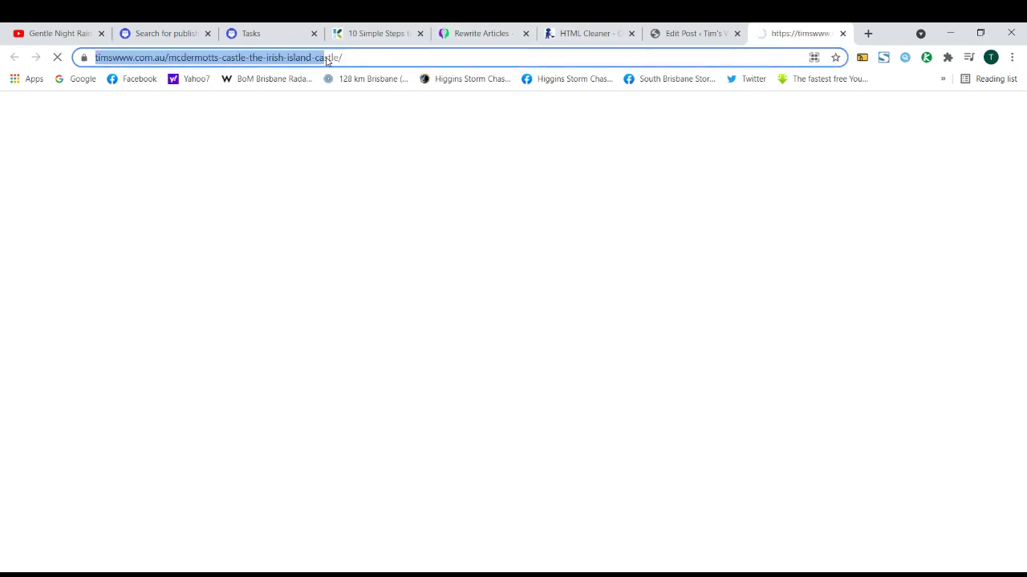
double_click(330, 59)
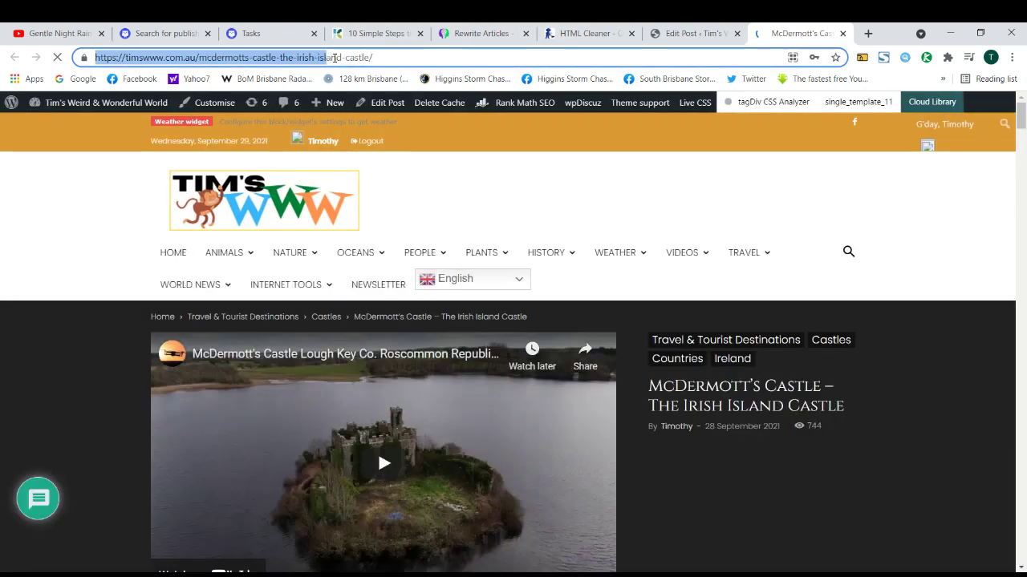
left_click(335, 59)
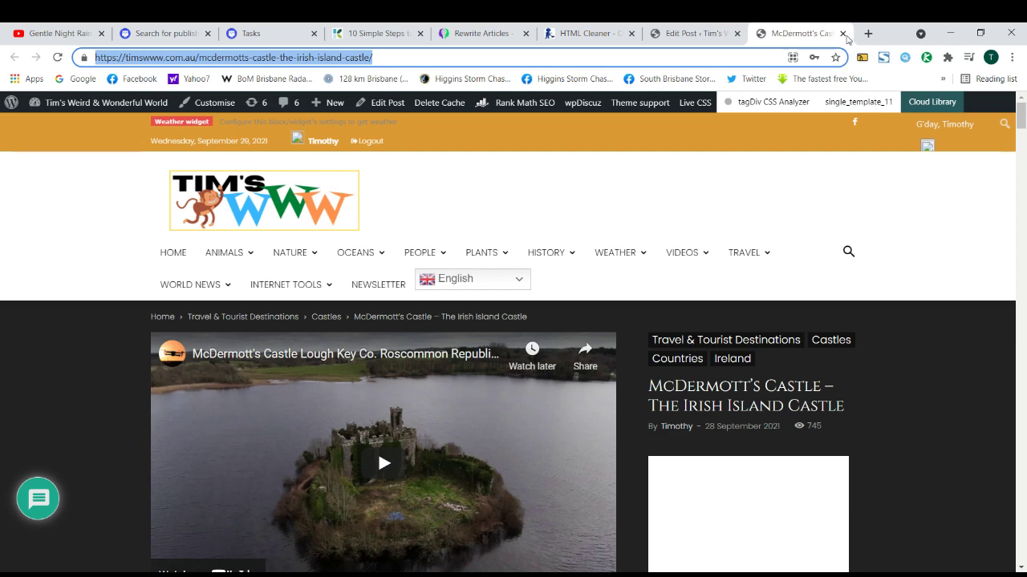
left_click(843, 34)
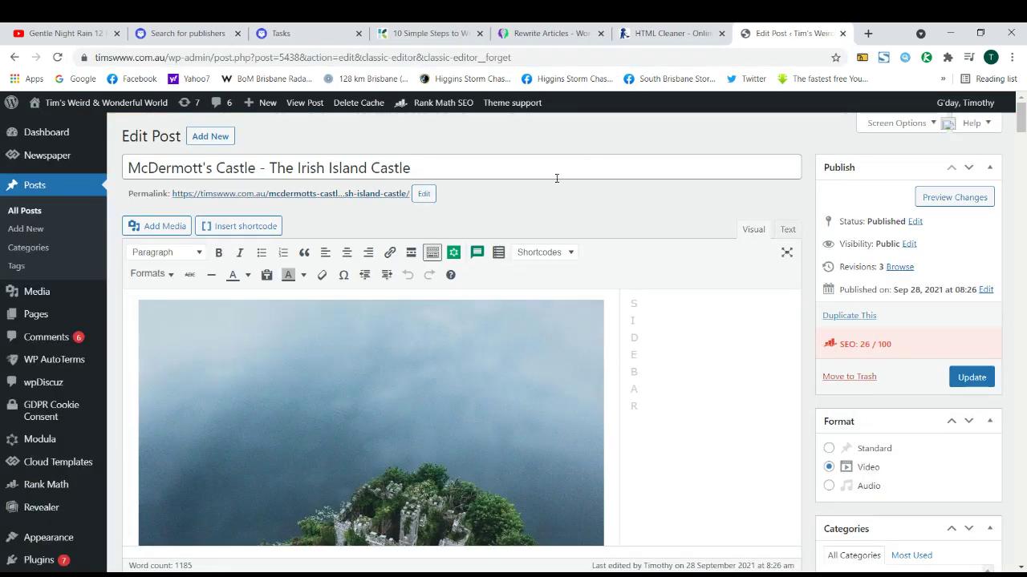
Compare the permalink slug in edit mode with the post title, then leave the slug editing.
left_click(422, 195)
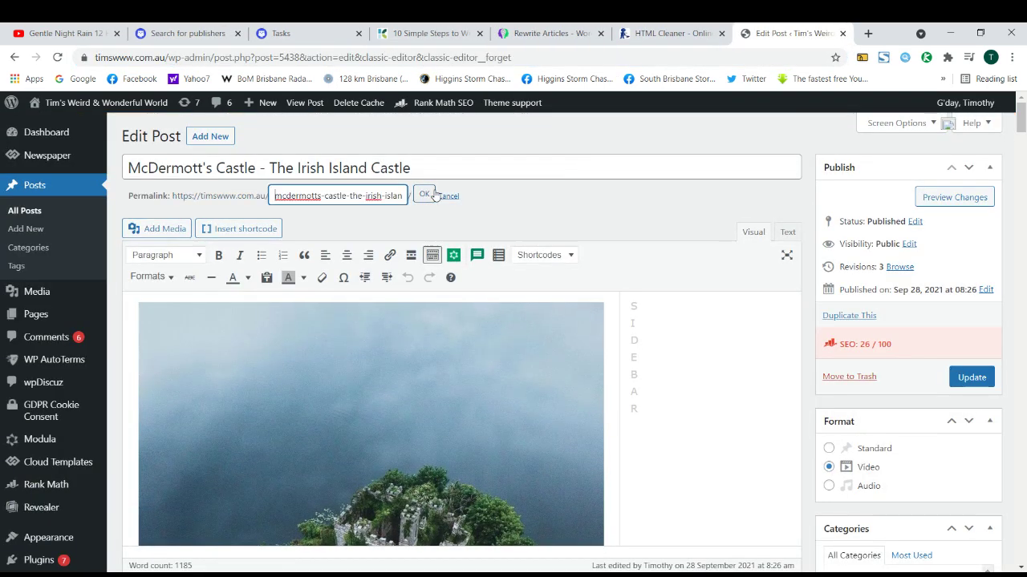
triple_click(305, 167)
triple_click(259, 168)
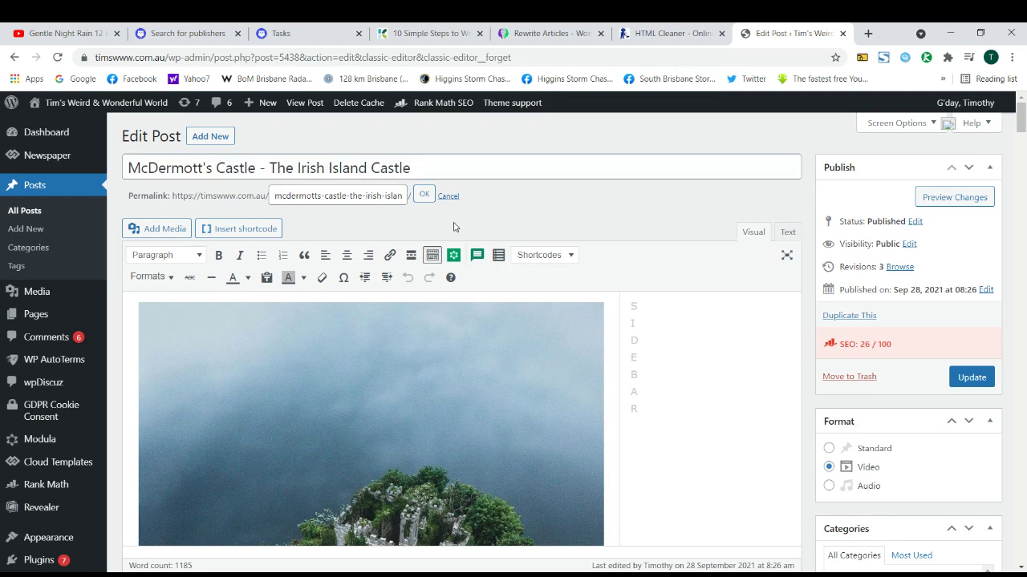
left_click(425, 195)
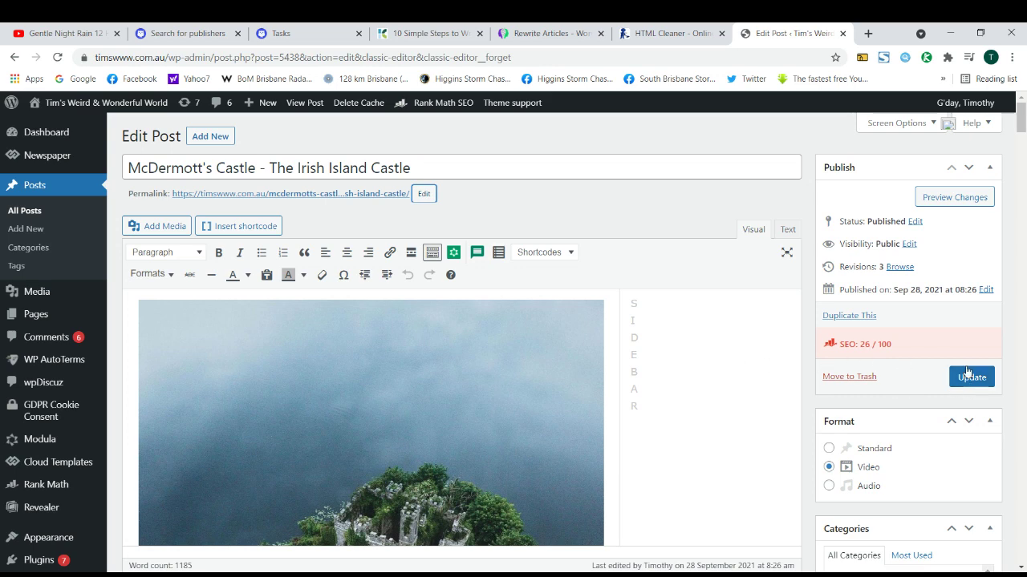
Highlight the closing word "Castle" in the post title, and view the permalink slug in edit mode without changing it.
scroll(561, 329, "down", 7)
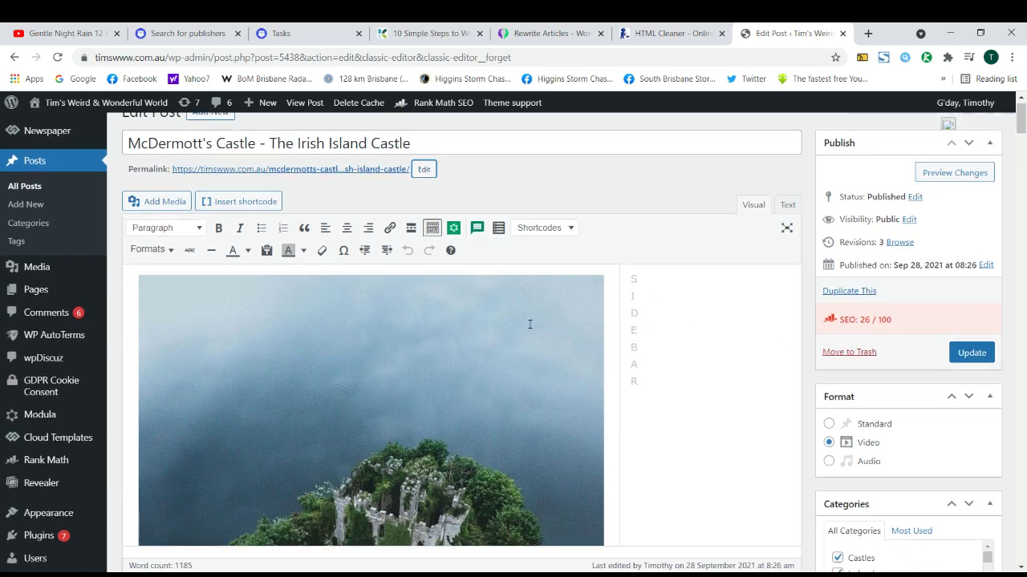
scroll(722, 353, "up", 7)
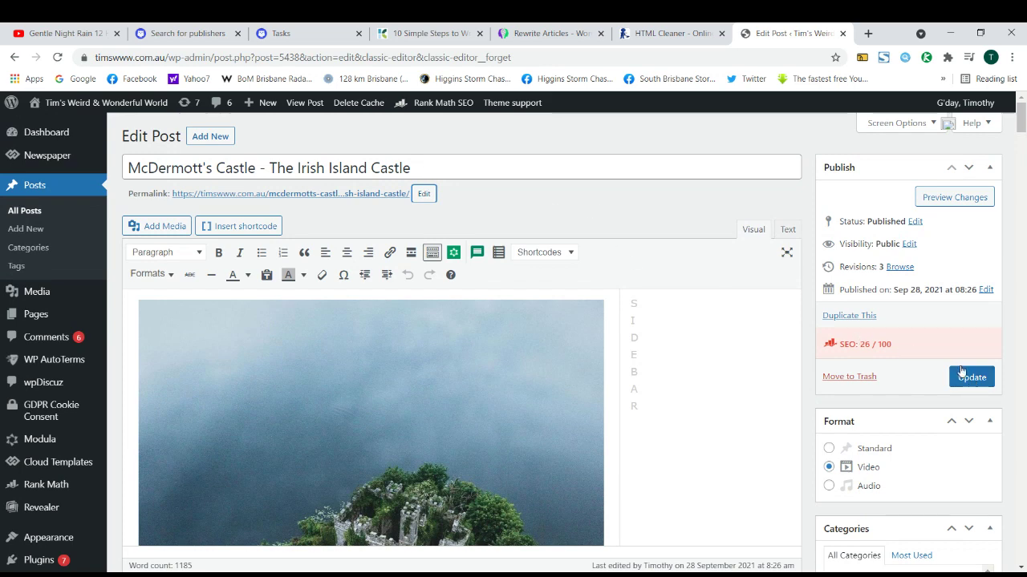
double_click(405, 171)
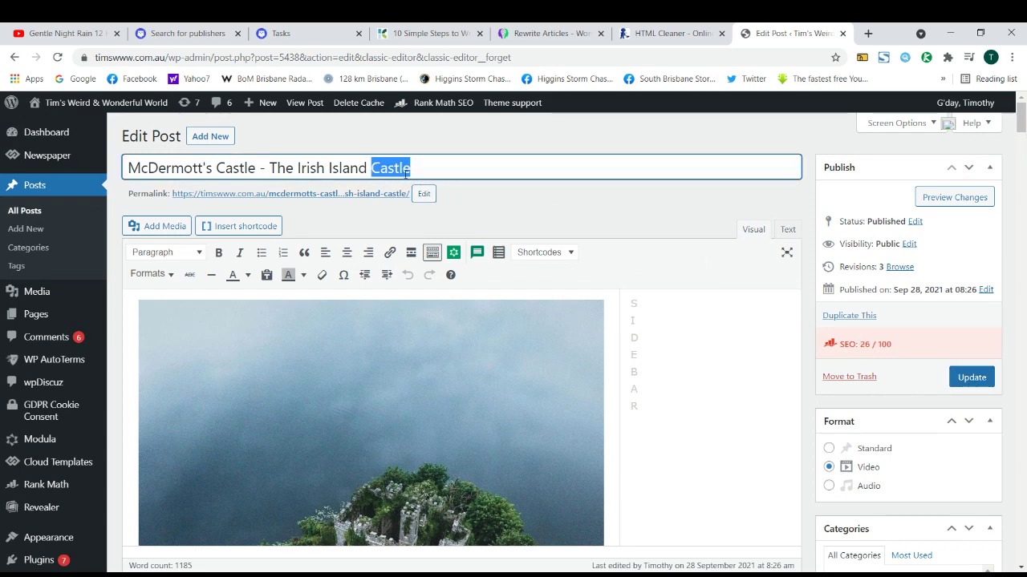
left_click(401, 169)
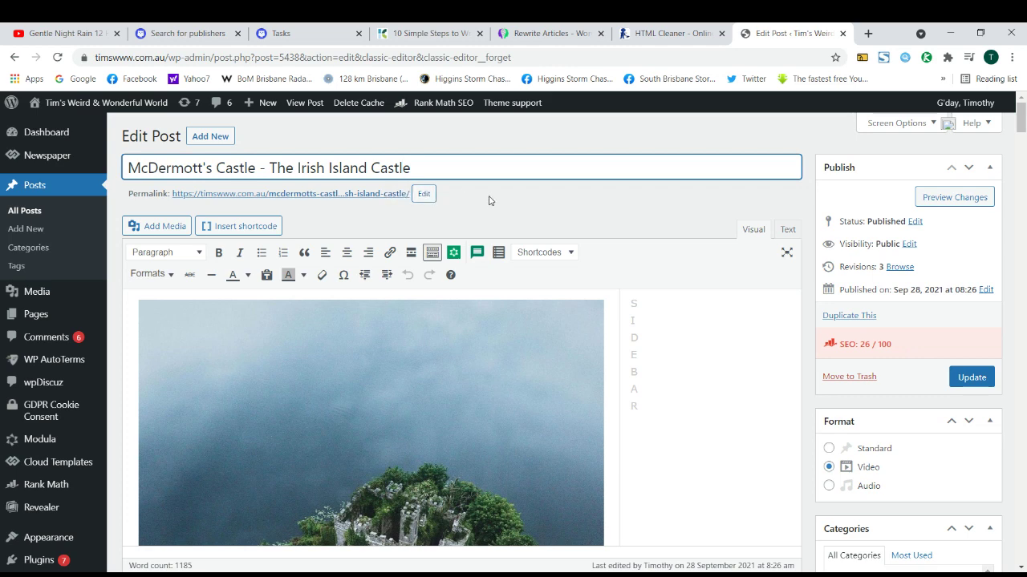
triple_click(401, 168)
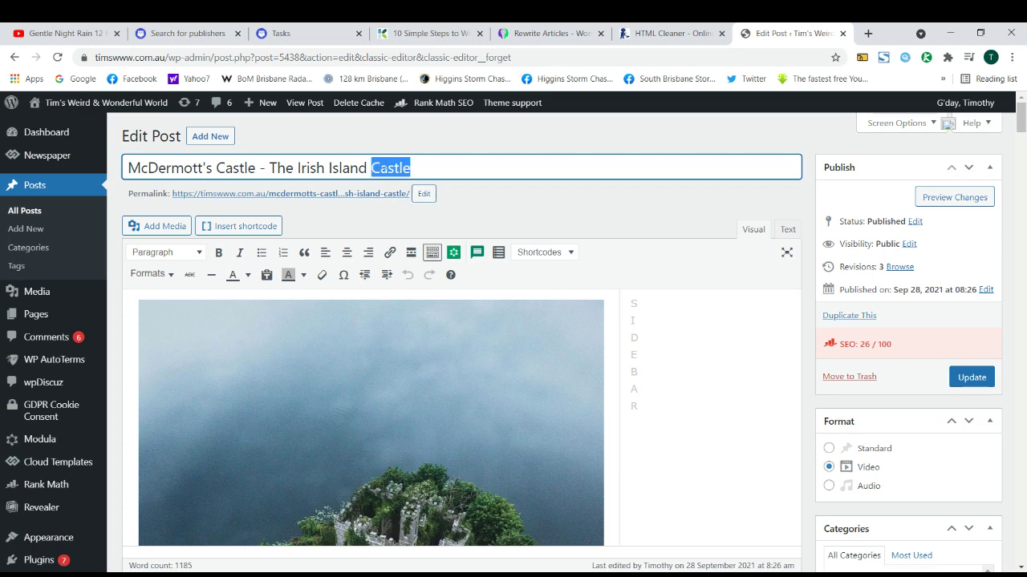
left_click(423, 194)
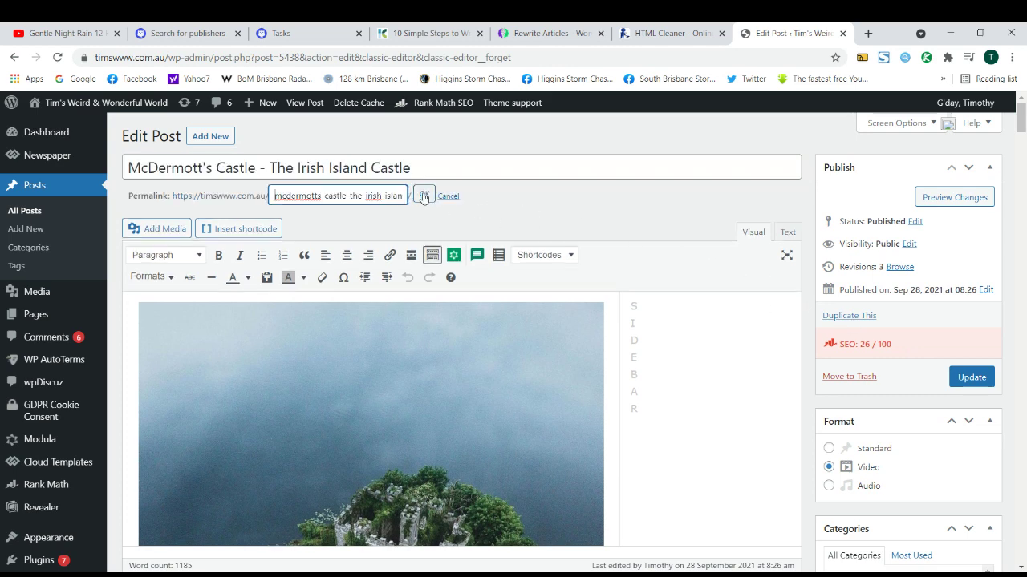
left_click(423, 194)
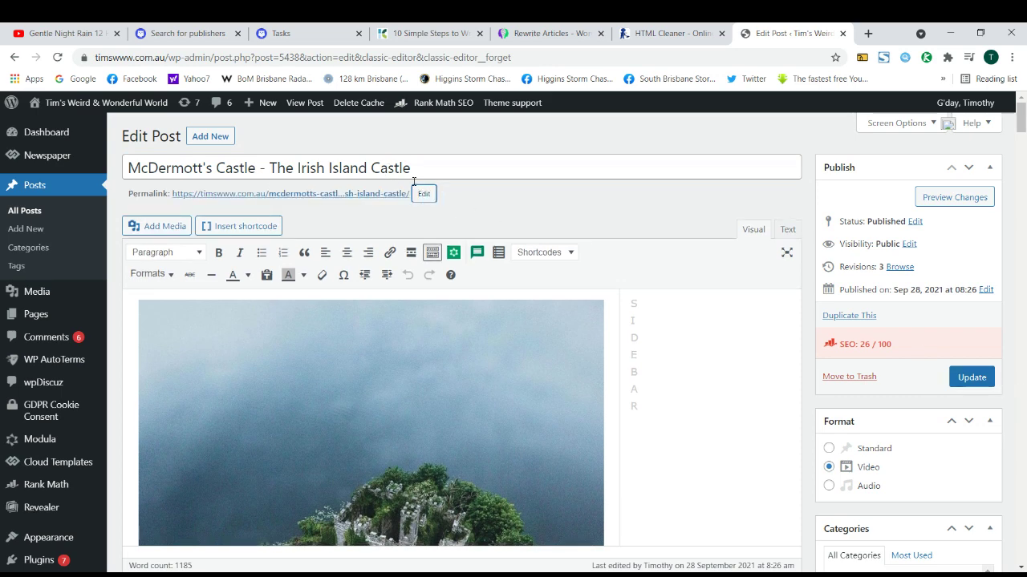
Reopen the permalink slug for editing and highlight the slug from start to end and back again.
left_click(423, 193)
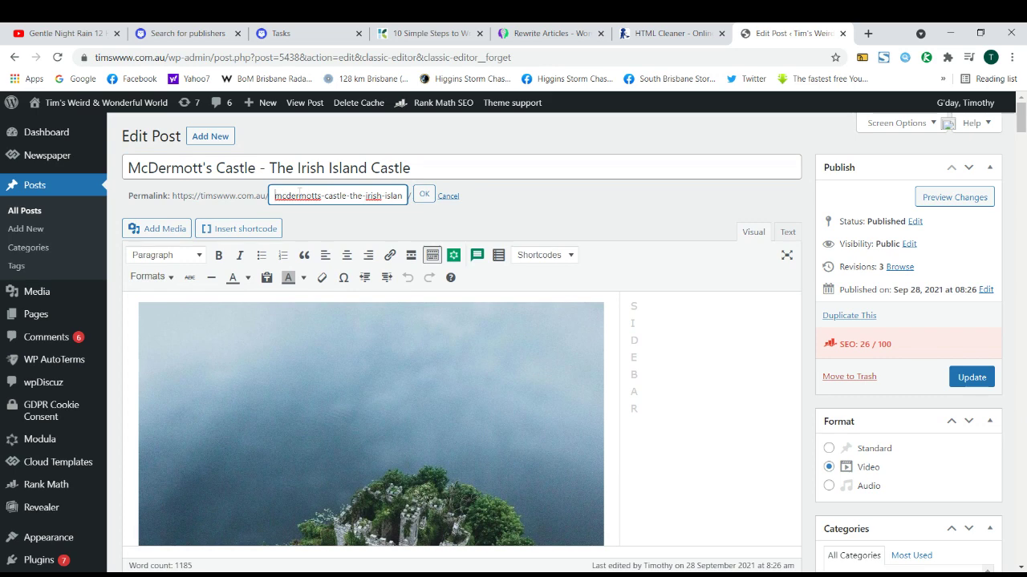
left_click_drag(276, 195, 403, 195)
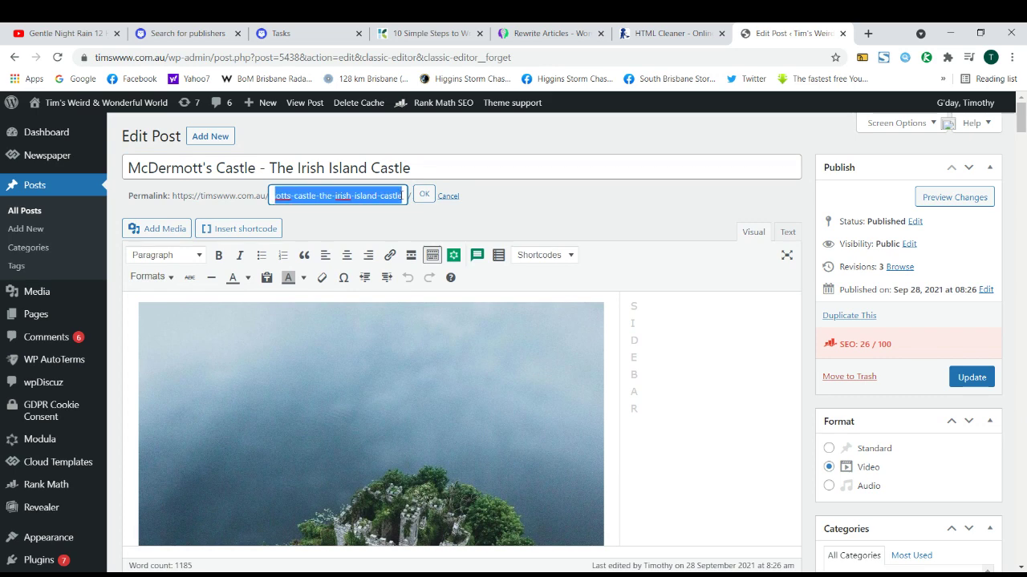
double_click(402, 195)
left_click(401, 199)
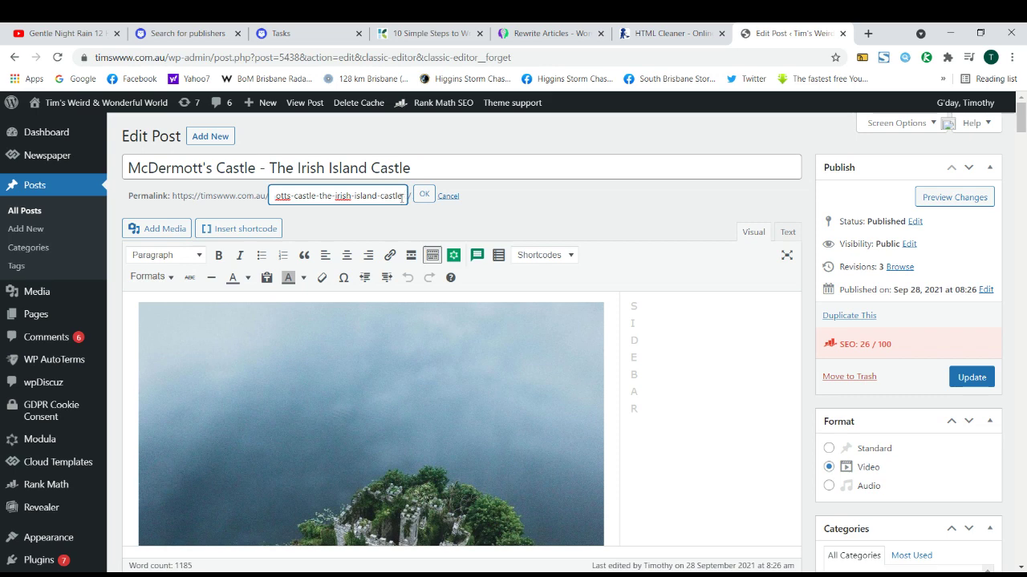
left_click_drag(401, 198, 287, 198)
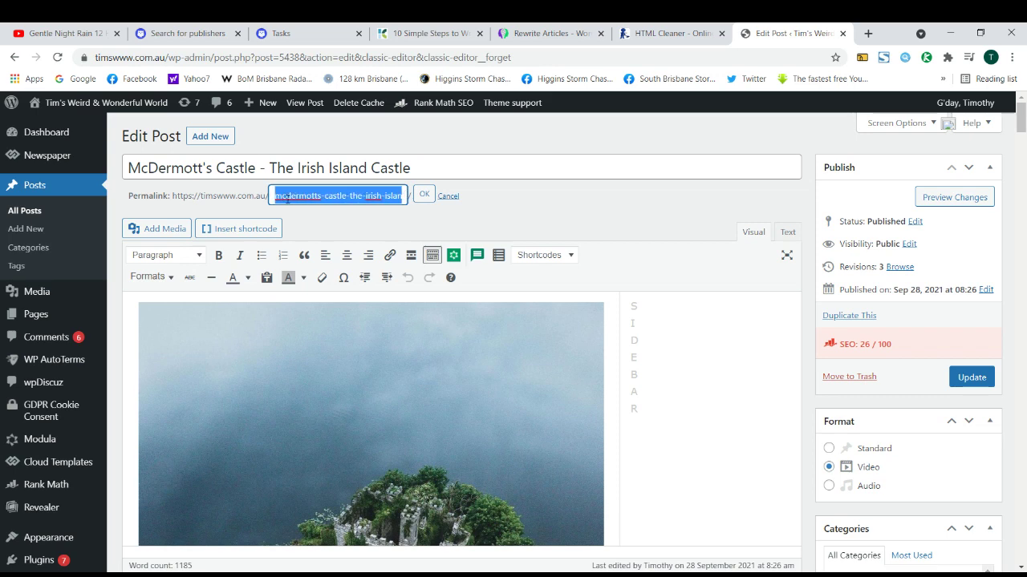
Highlight individual words within the permalink slug, including "castle", to point out its separate keywords.
double_click(295, 199)
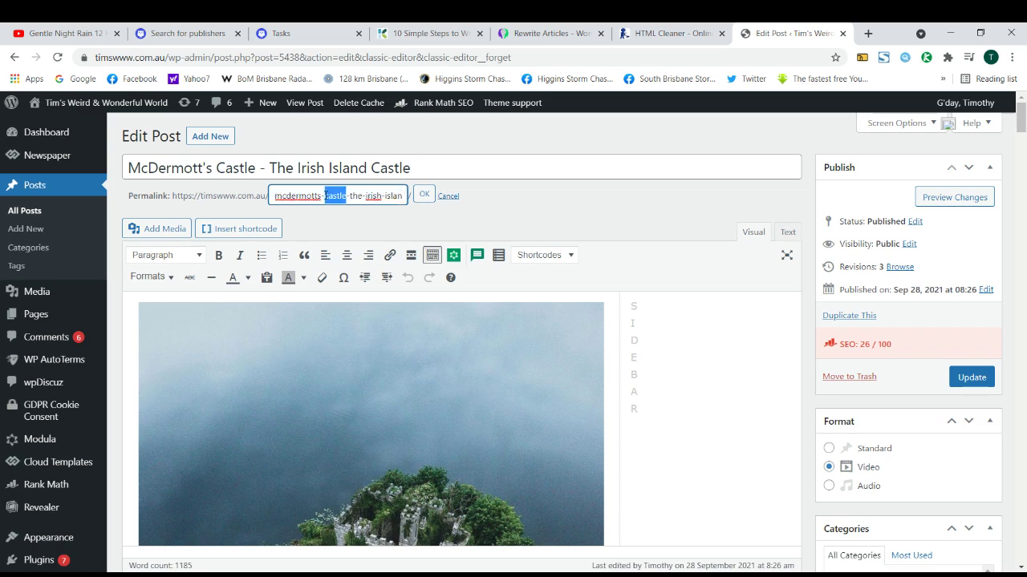
triple_click(325, 196)
double_click(355, 197)
double_click(356, 197)
left_click(347, 196)
double_click(344, 196)
left_click(344, 196)
double_click(344, 196)
left_click(320, 198)
Highlight the permalink's domain, timswww.com.au, and the McDermott's castle and Irish island castle parts of the slug, and leave the slug editing.
left_click_drag(267, 196, 172, 193)
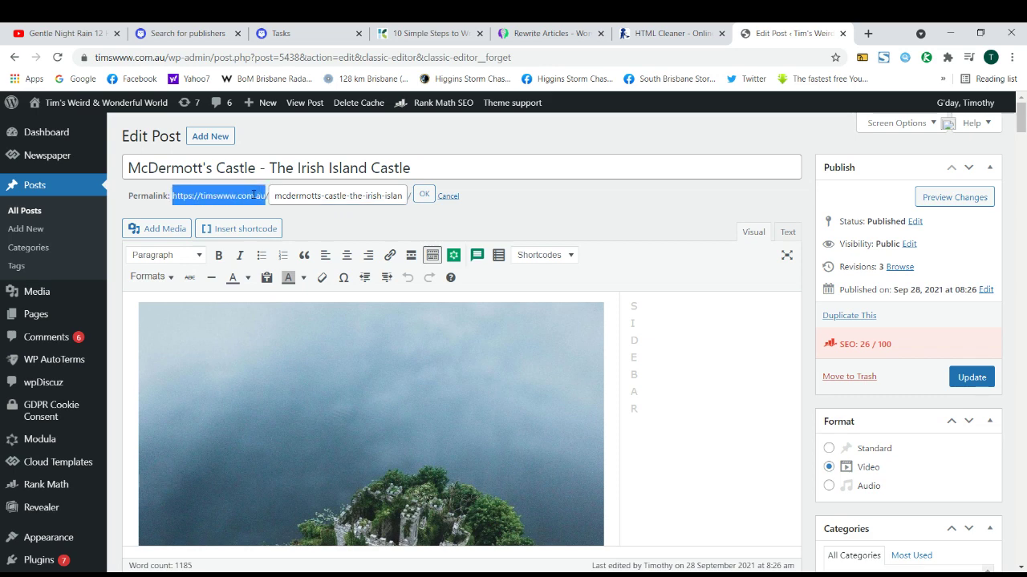
left_click_drag(267, 196, 199, 196)
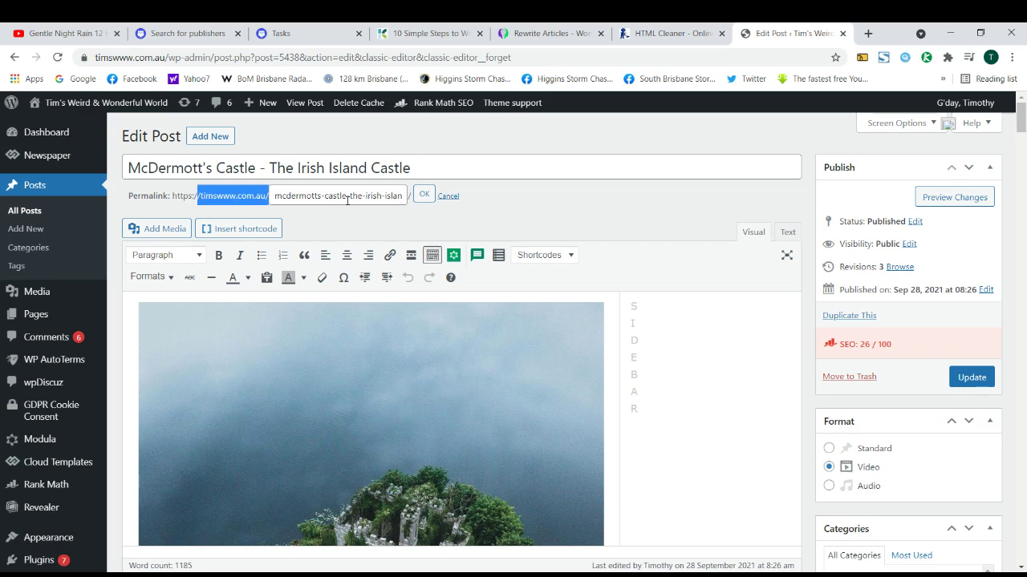
left_click(357, 196)
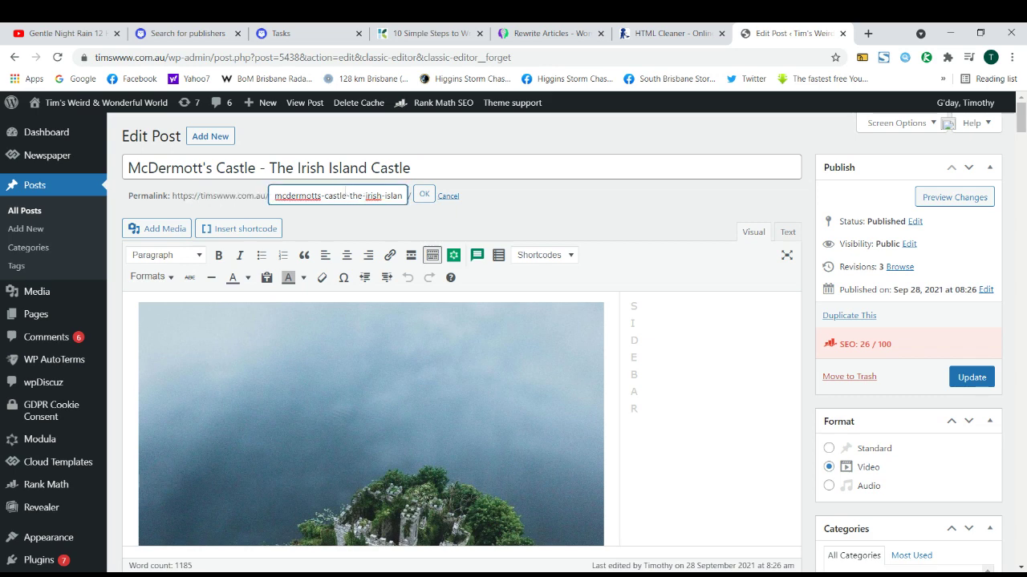
left_click_drag(345, 195, 272, 195)
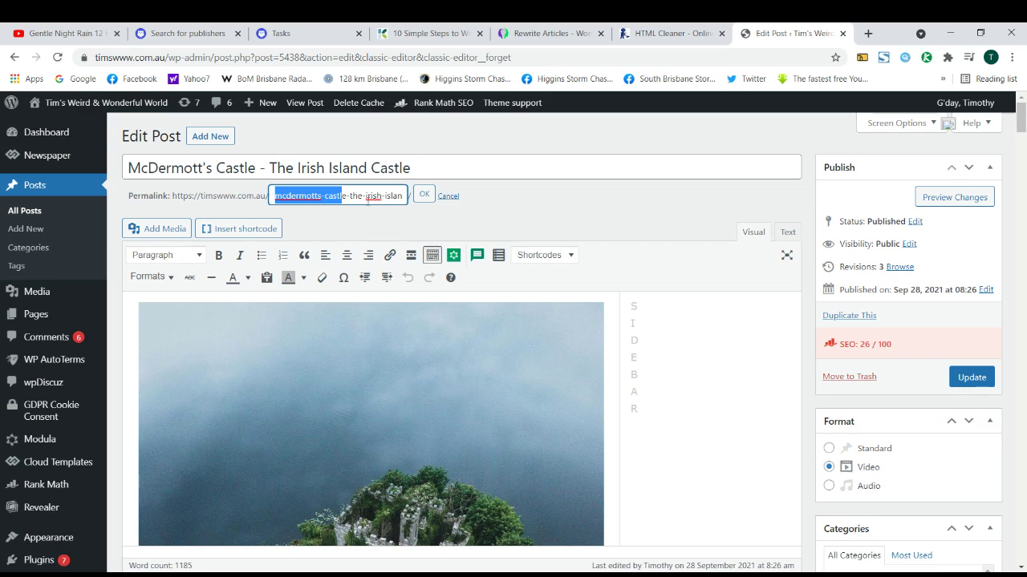
left_click_drag(367, 197, 389, 199)
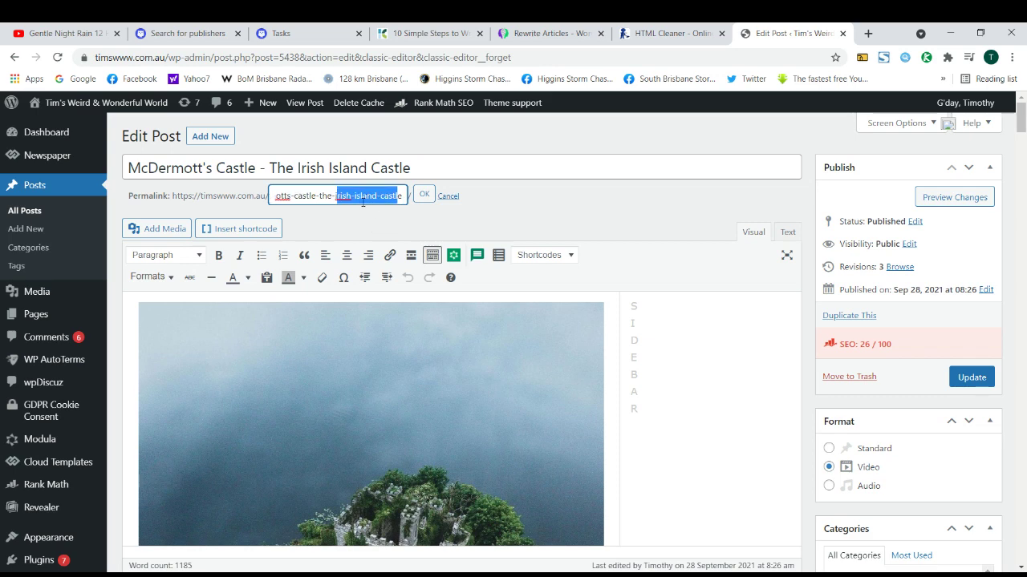
left_click(426, 197)
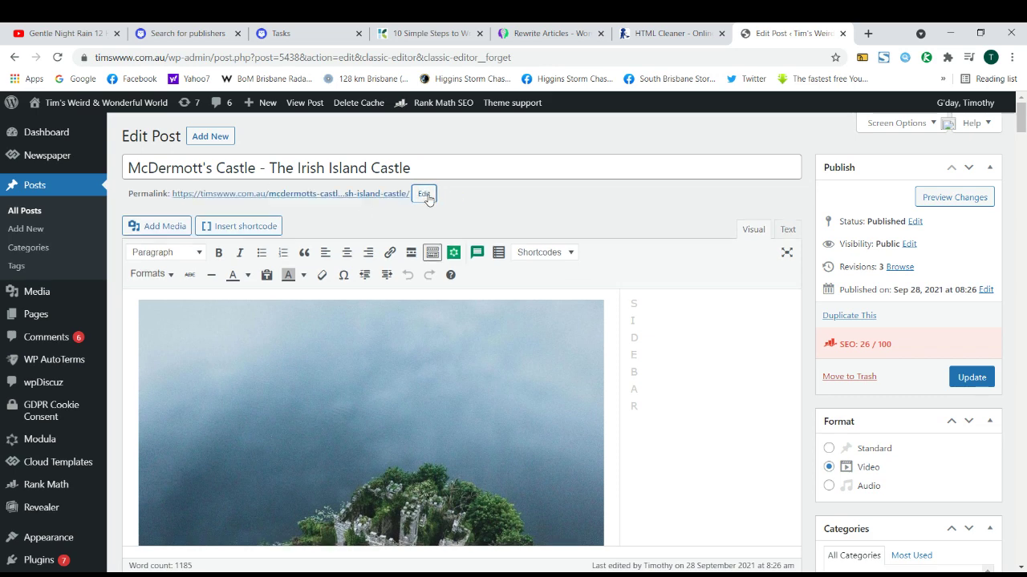
Put the permalink slug back into edit mode and highlight all of its text.
left_click(427, 199)
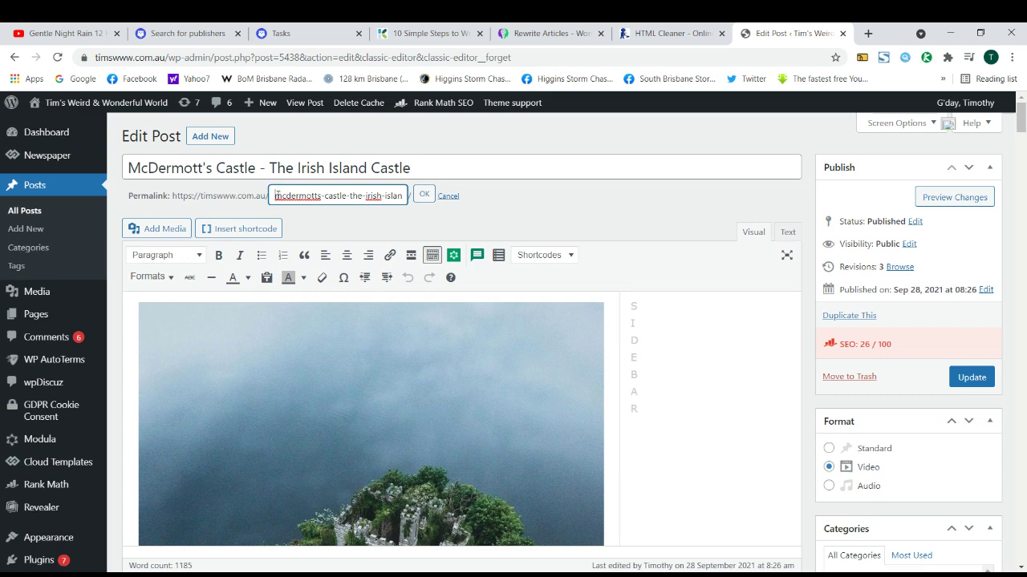
left_click_drag(274, 196, 413, 200)
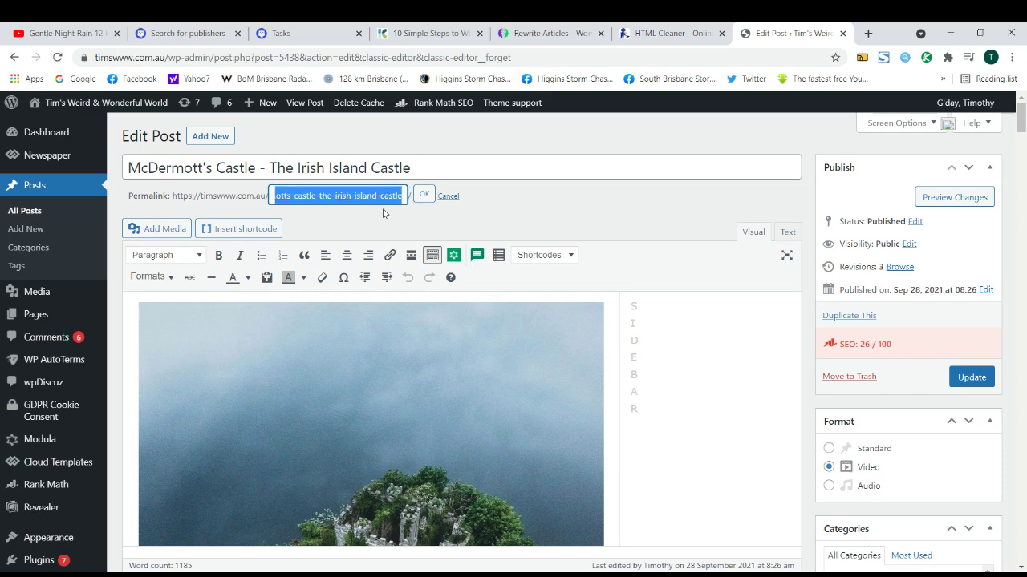
Keep the existing permalink slug, open the published post, highlight "mcdermotts-castle" in its web address, and close the published page.
left_click(423, 195)
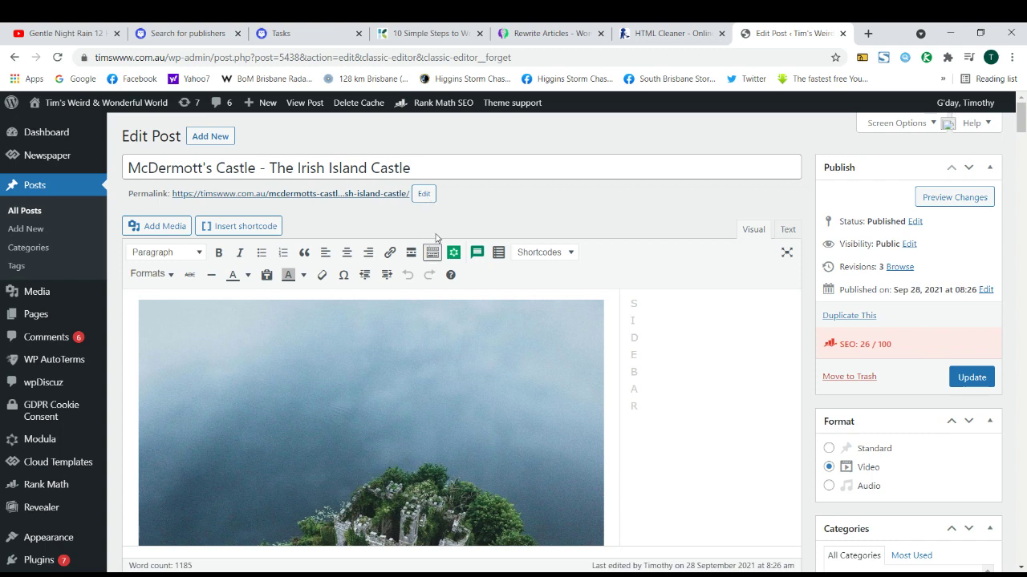
left_click(768, 33)
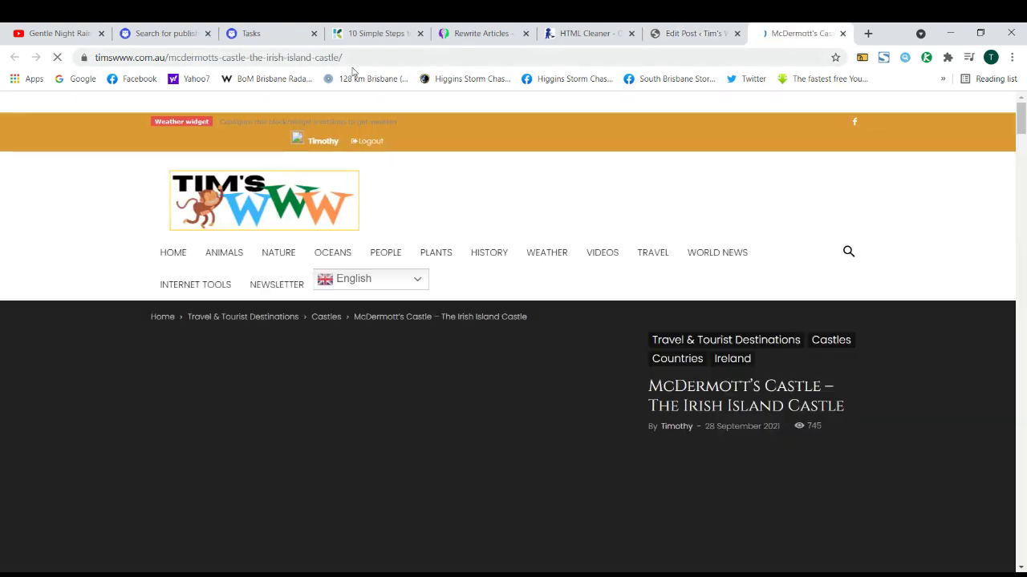
left_click(344, 58)
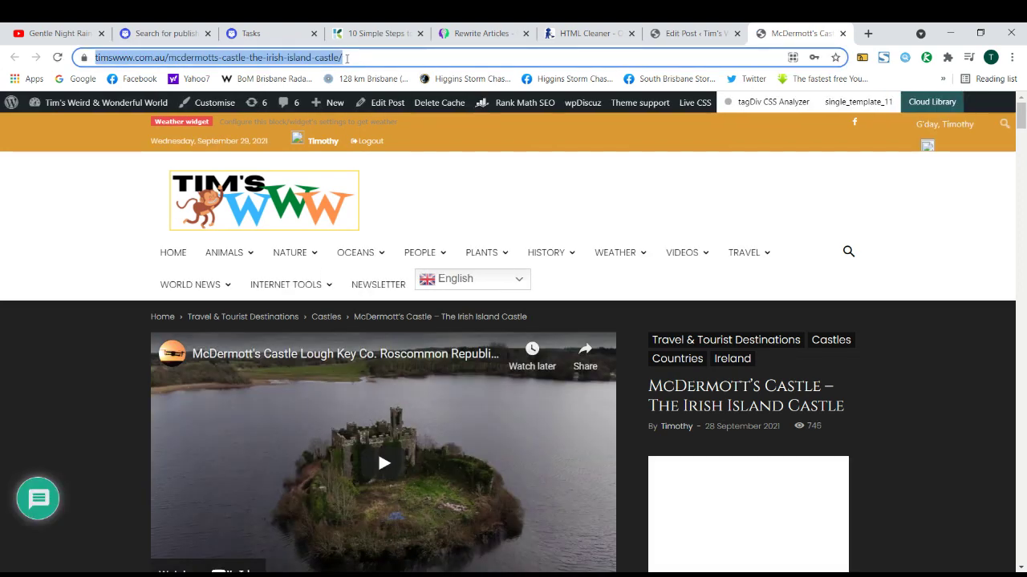
left_click(377, 54)
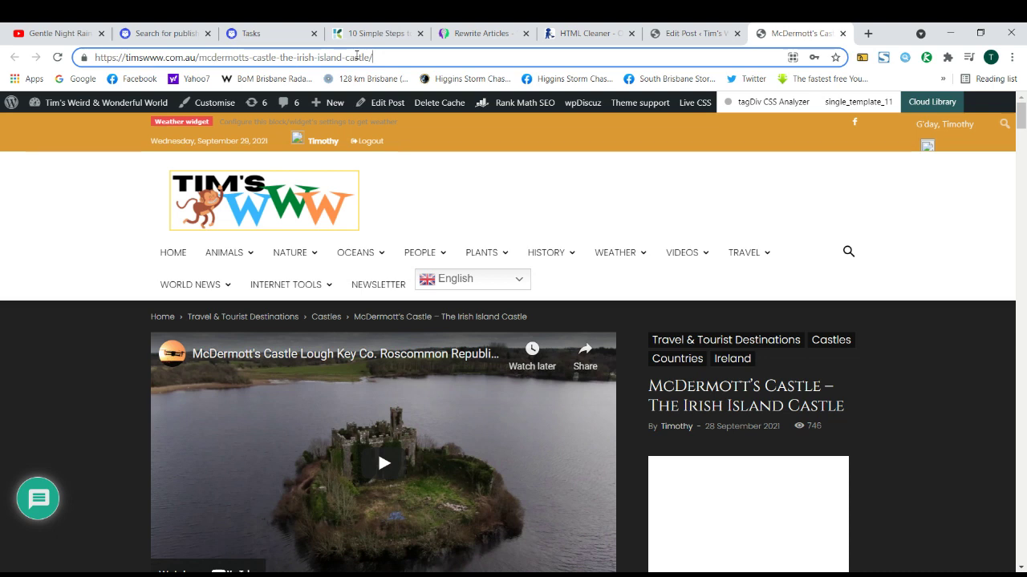
left_click_drag(277, 57, 198, 57)
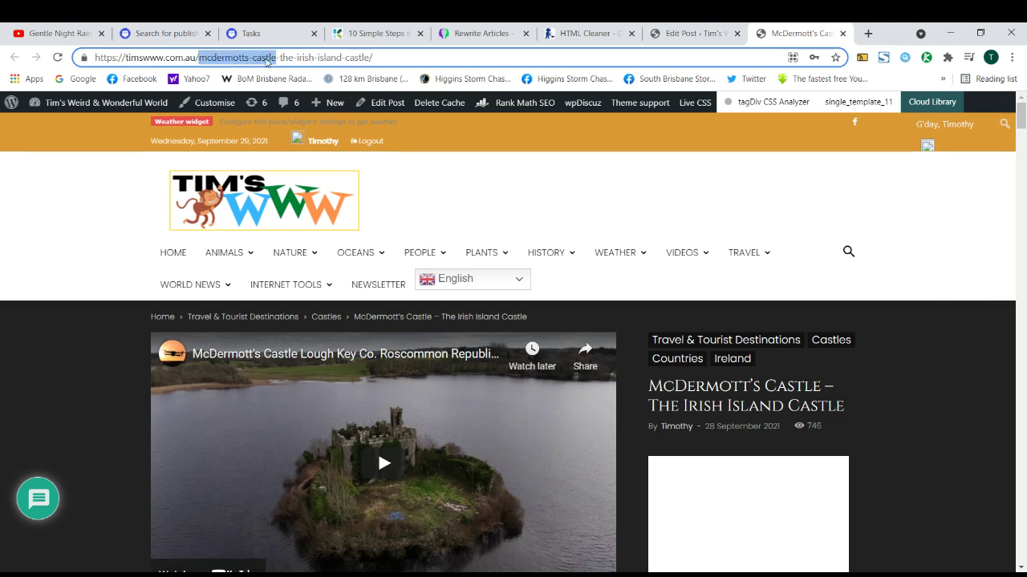
left_click(842, 34)
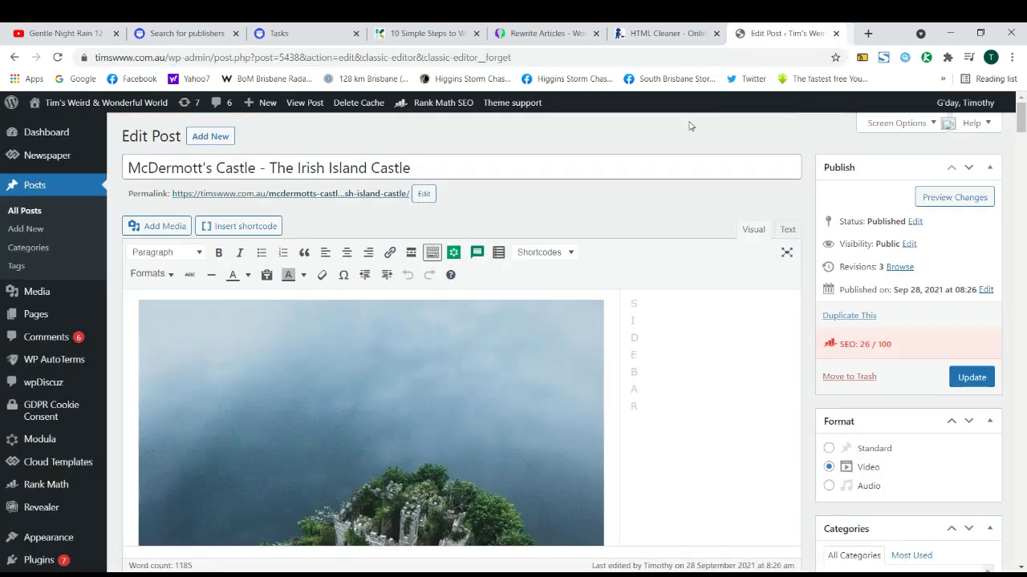
Look at the file upload and Media Library views for adding media to the post, and close the media window.
scroll(475, 188, "down", 1)
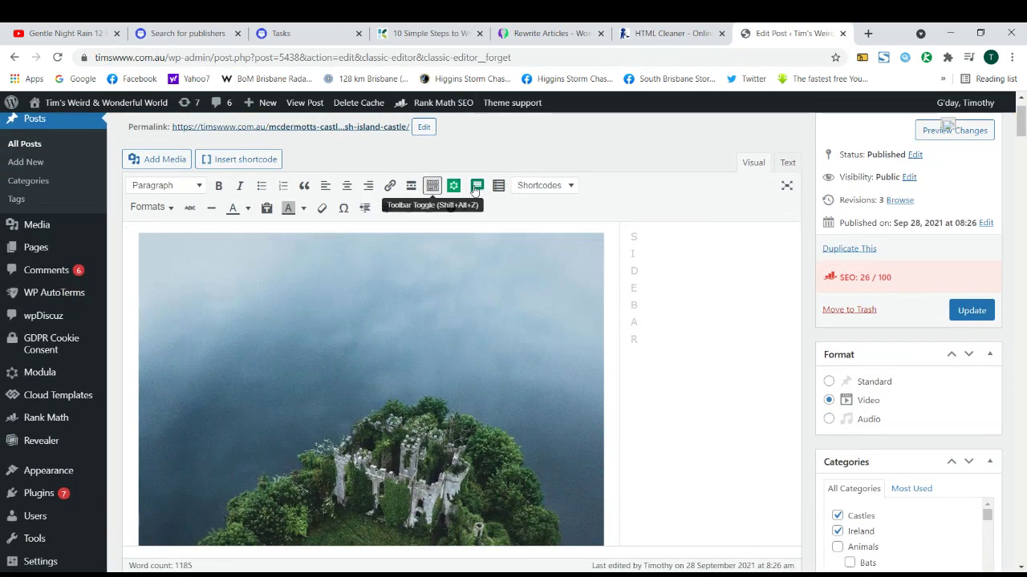
scroll(401, 200, "up", 1)
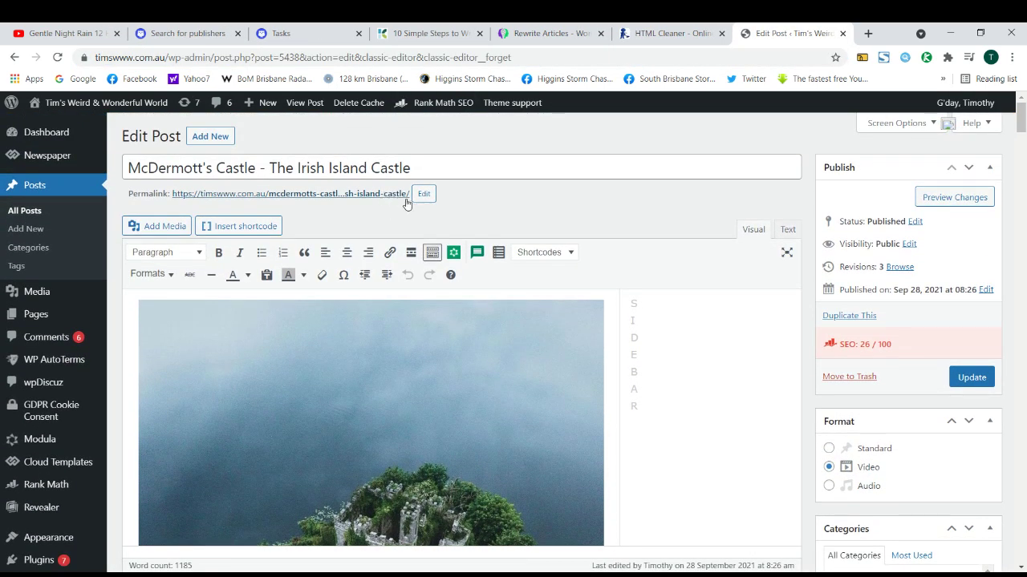
scroll(391, 215, "down", 1)
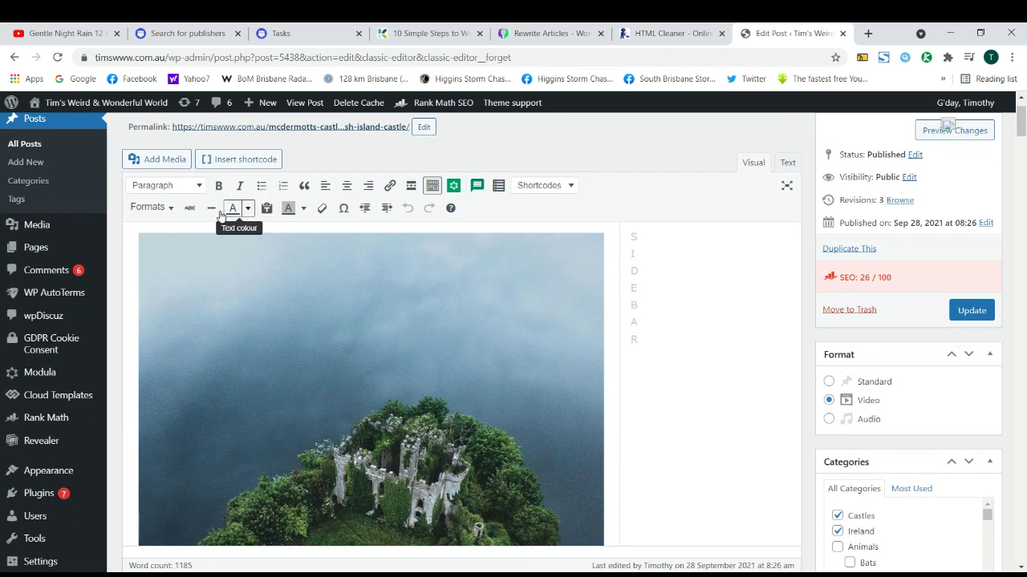
scroll(222, 215, "up", 1)
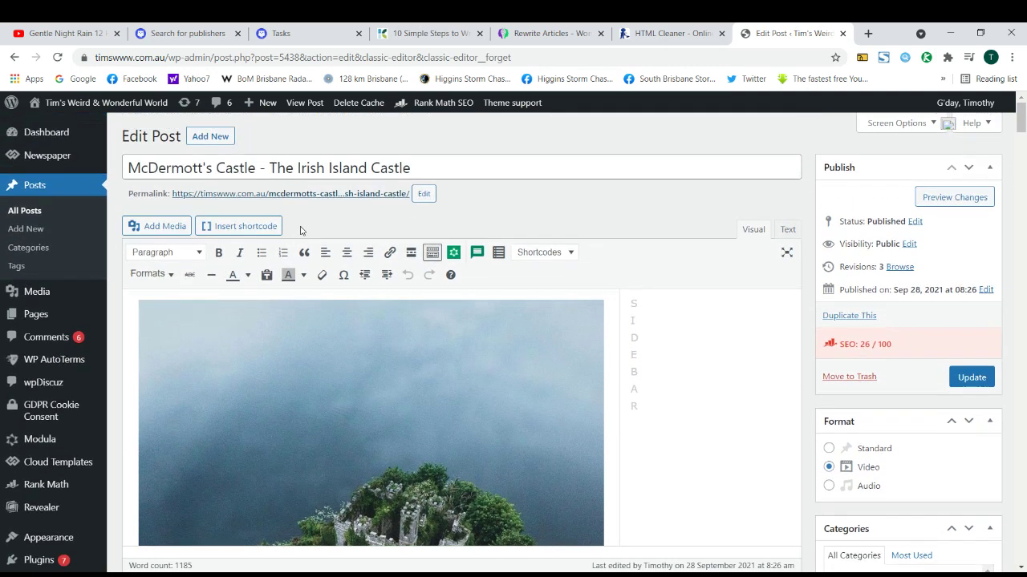
left_click(164, 227)
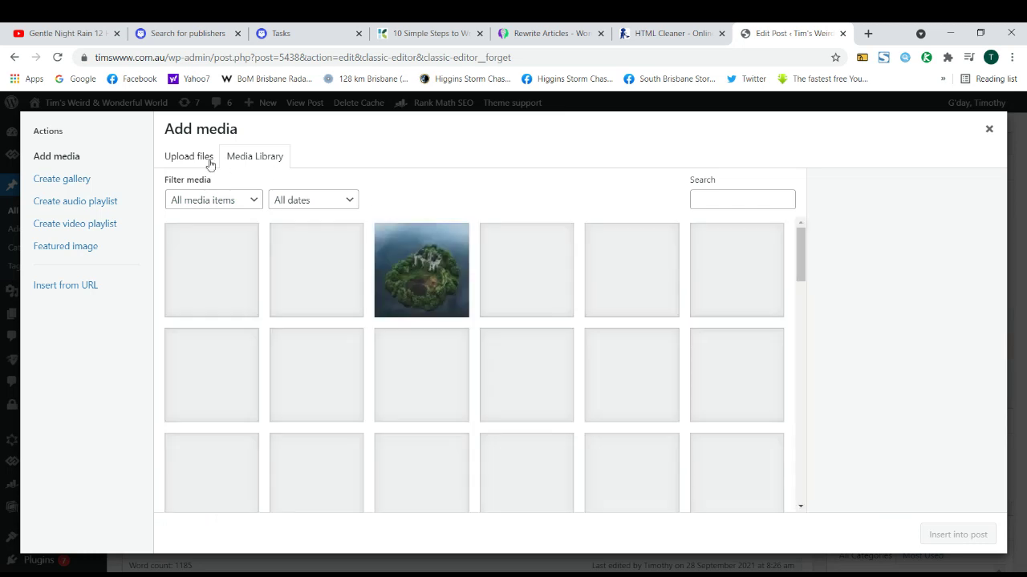
left_click(195, 157)
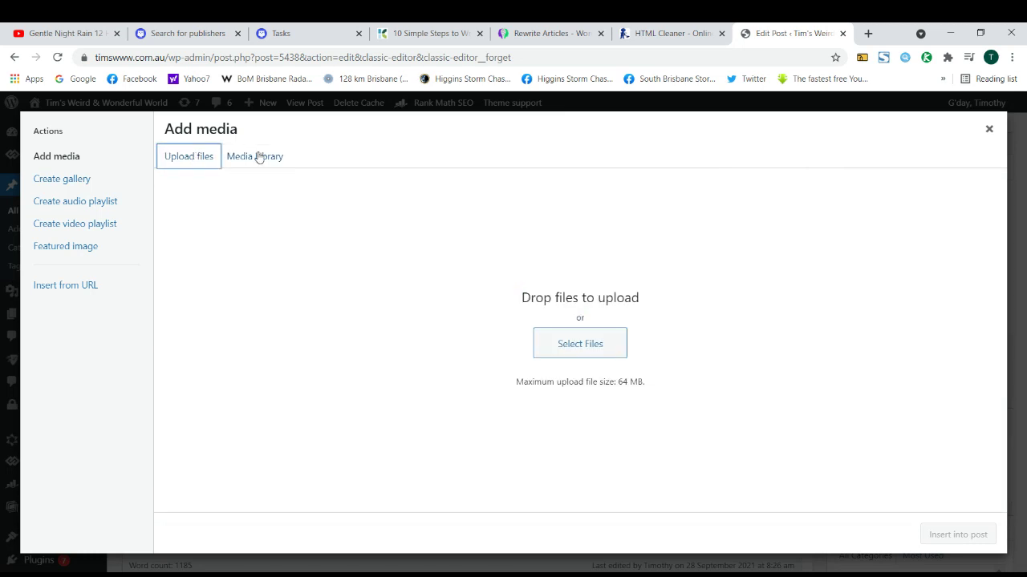
left_click(259, 158)
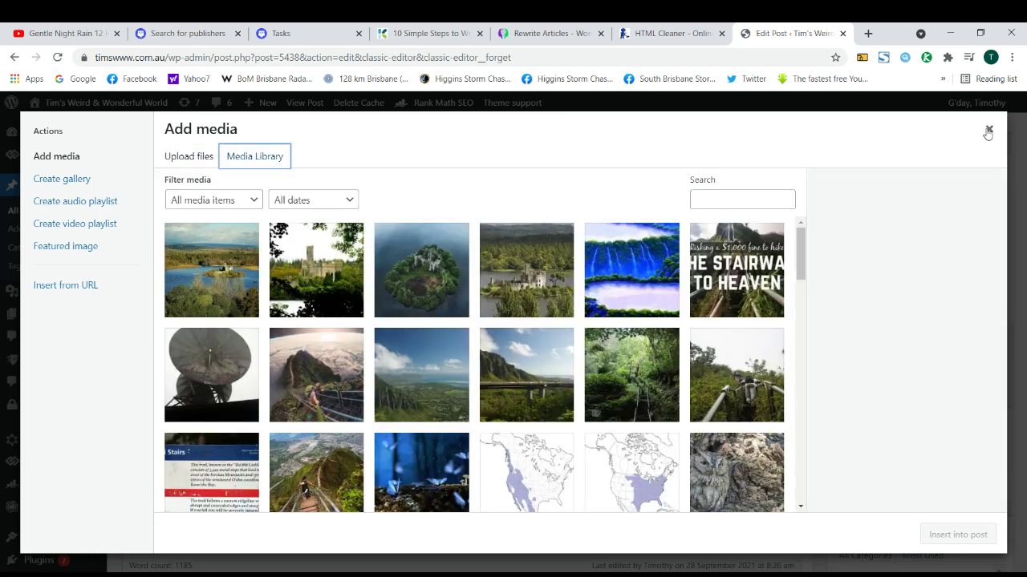
left_click(988, 131)
Insert the tree-framed castle photo from the Media Library on a new line above the "History of McDermott's Castle" heading.
scroll(371, 290, "down", 1)
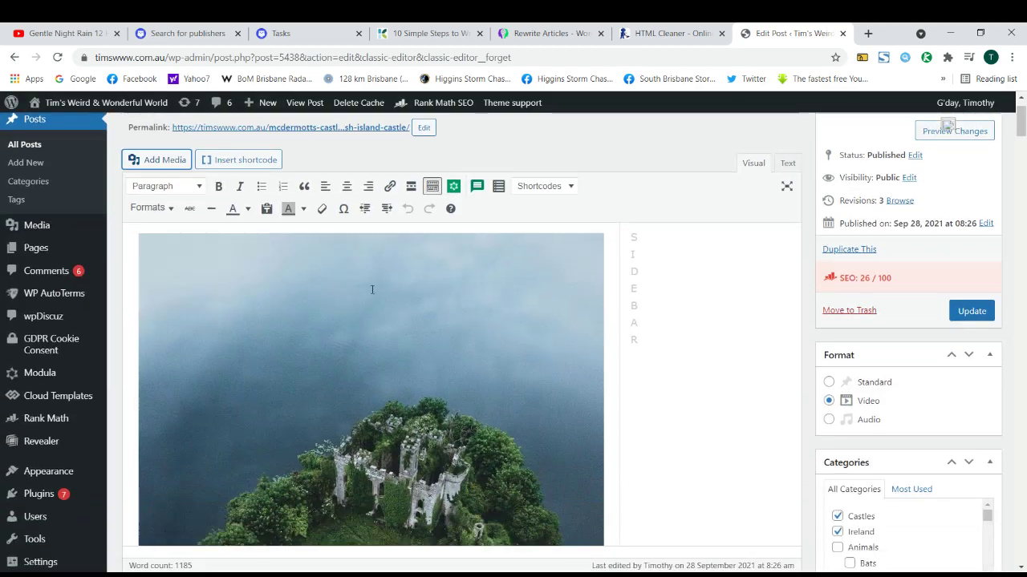
scroll(371, 289, "down", 5)
scroll(380, 278, "down", 5)
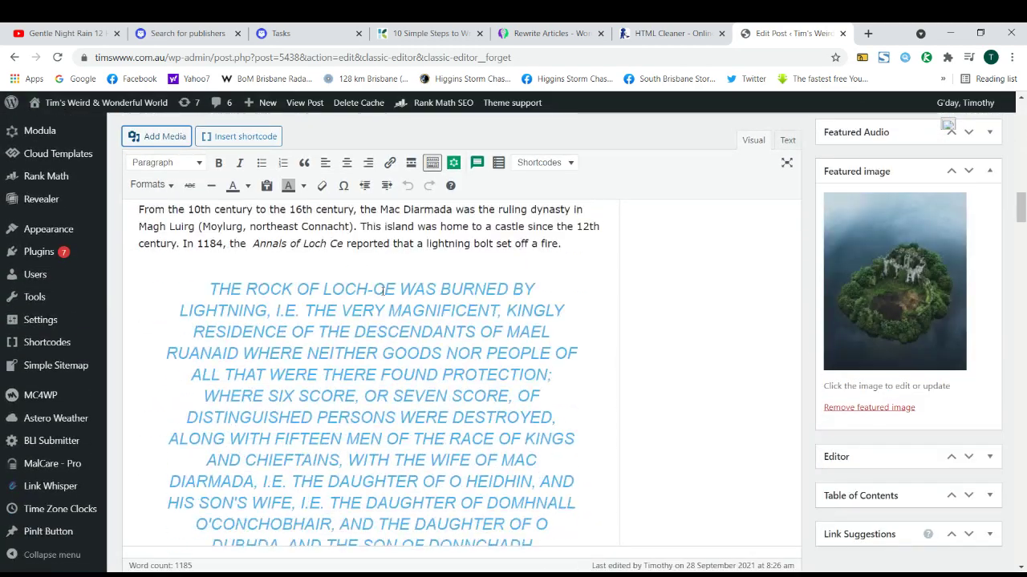
scroll(211, 330, "up", 2)
left_click(212, 330)
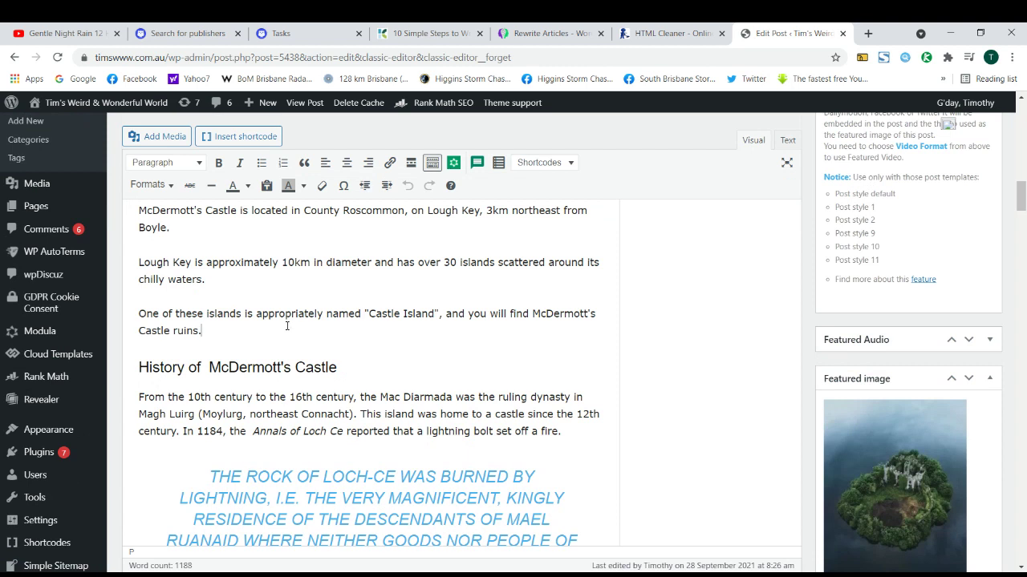
key("Return")
scroll(288, 321, "down", 1)
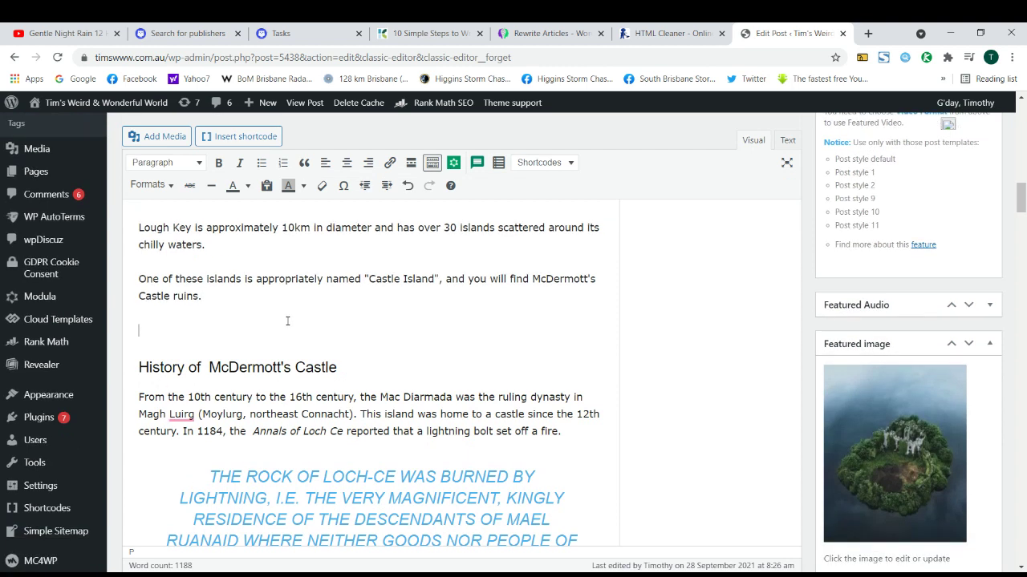
left_click(173, 133)
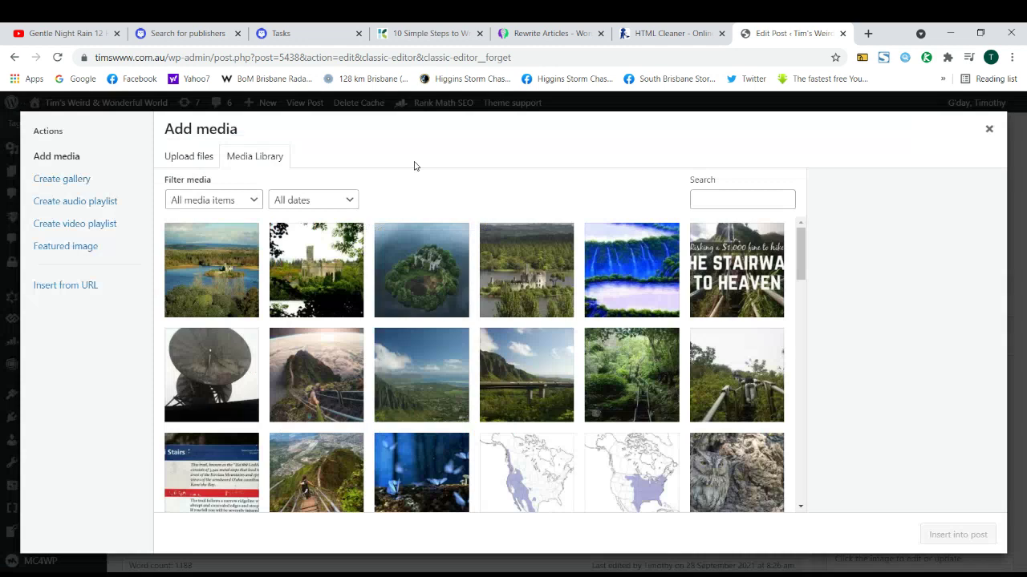
left_click(317, 300)
left_click(943, 535)
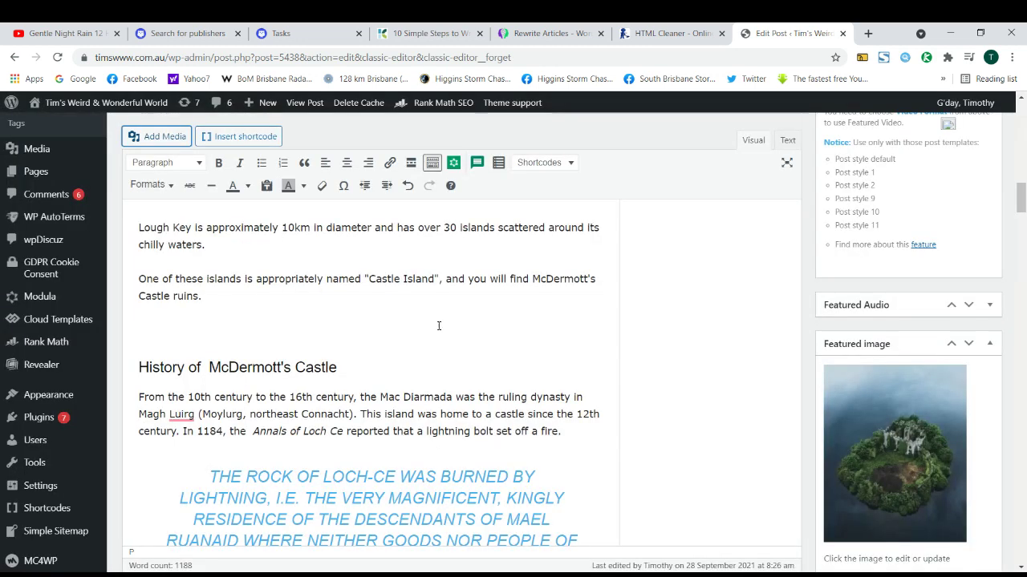
scroll(431, 369, "down", 1)
scroll(432, 369, "down", 1)
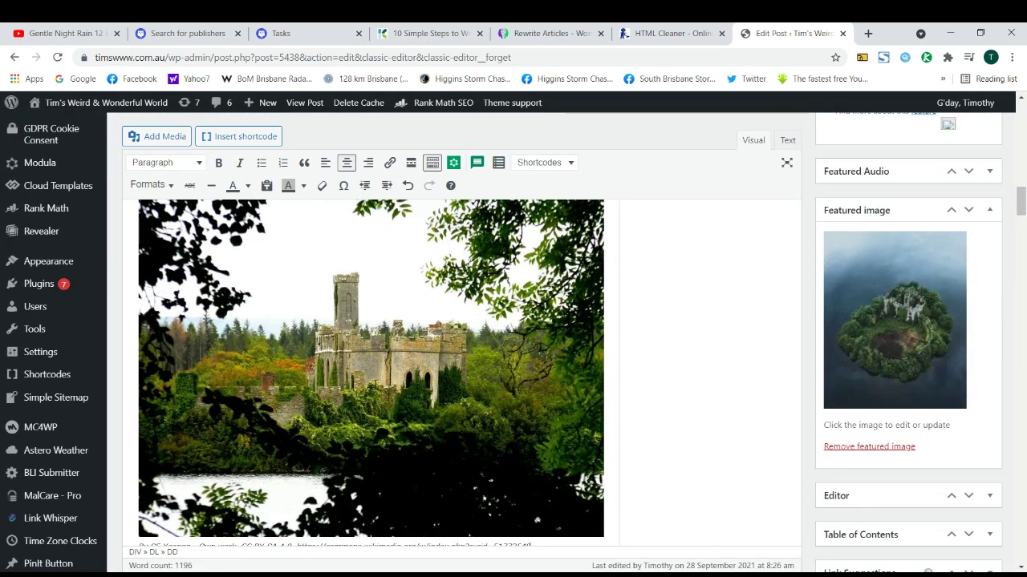
Delete the tree-framed castle photo above the "History of McDermott's Castle" heading.
left_click(375, 384)
key("Delete")
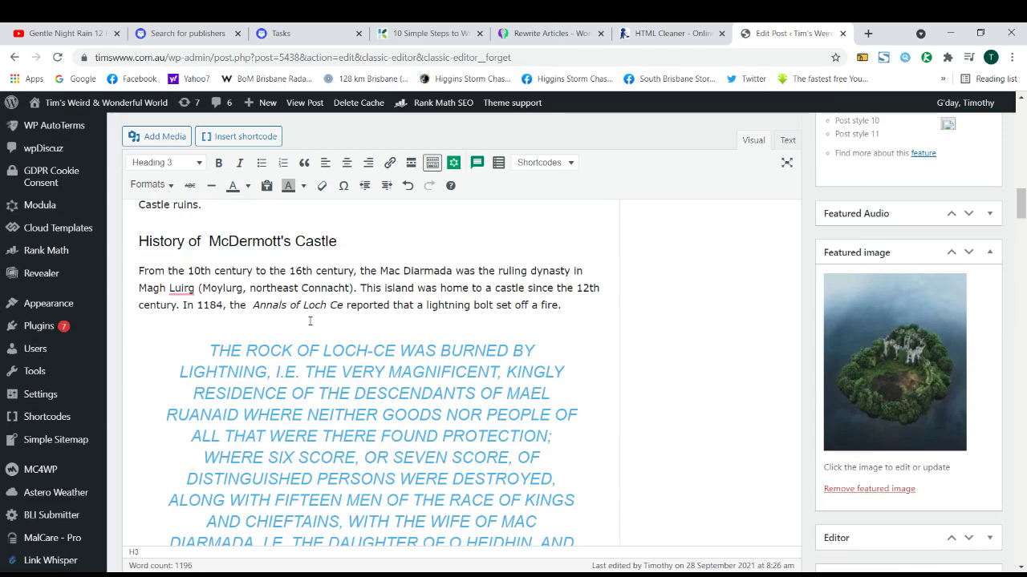
scroll(287, 323, "up", 5)
scroll(287, 323, "up", 10)
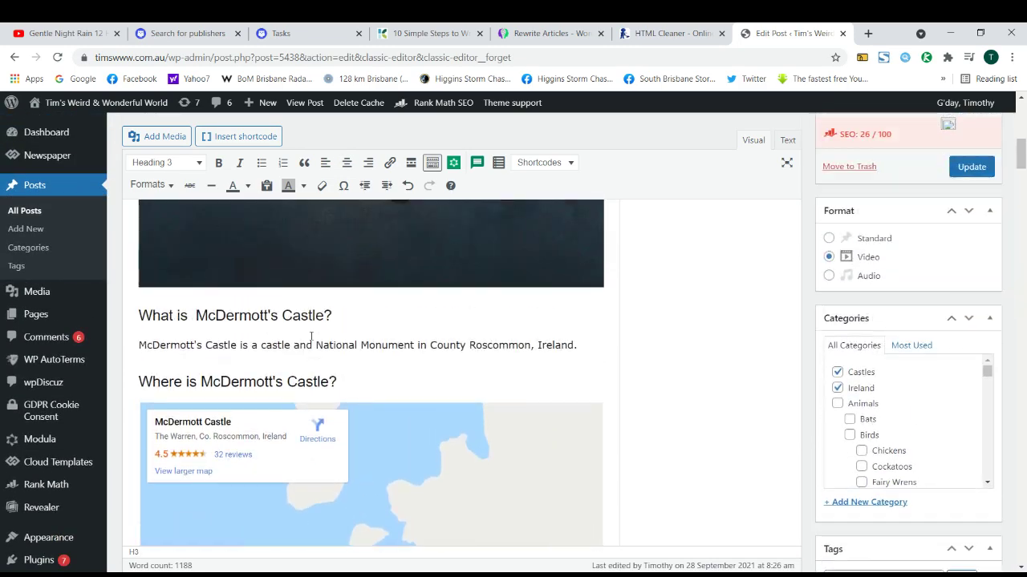
scroll(320, 340, "up", 3)
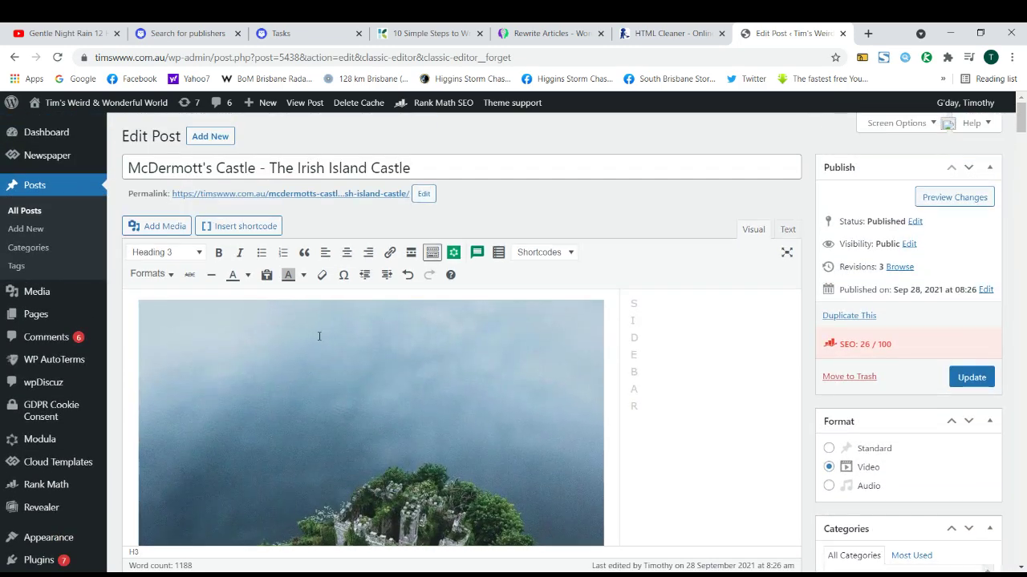
Review the post's layout, examining the opening island photo, question headings, embedded map and location paragraphs.
scroll(319, 341, "down", 10)
scroll(319, 341, "down", 10)
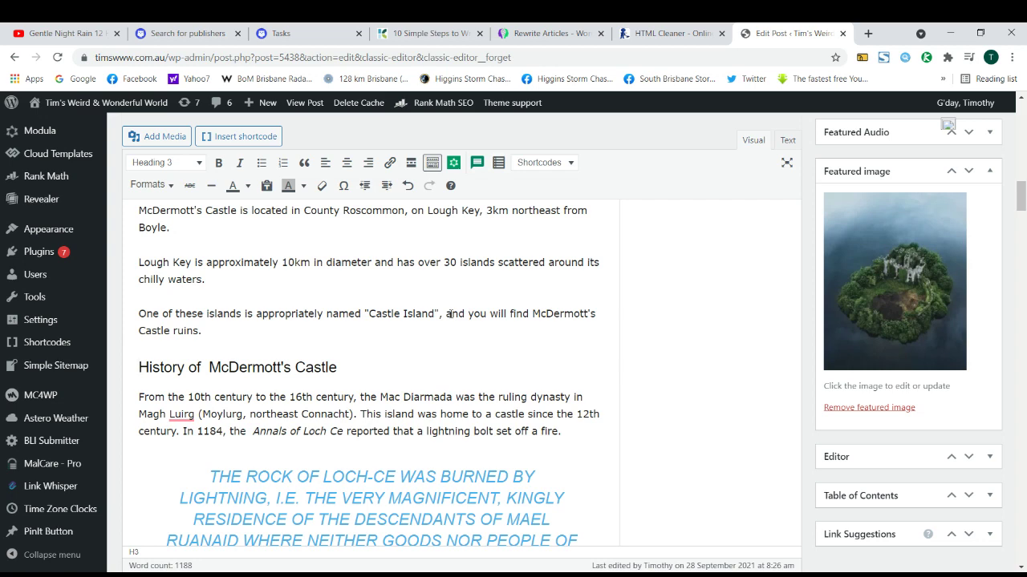
scroll(365, 323, "up", 8)
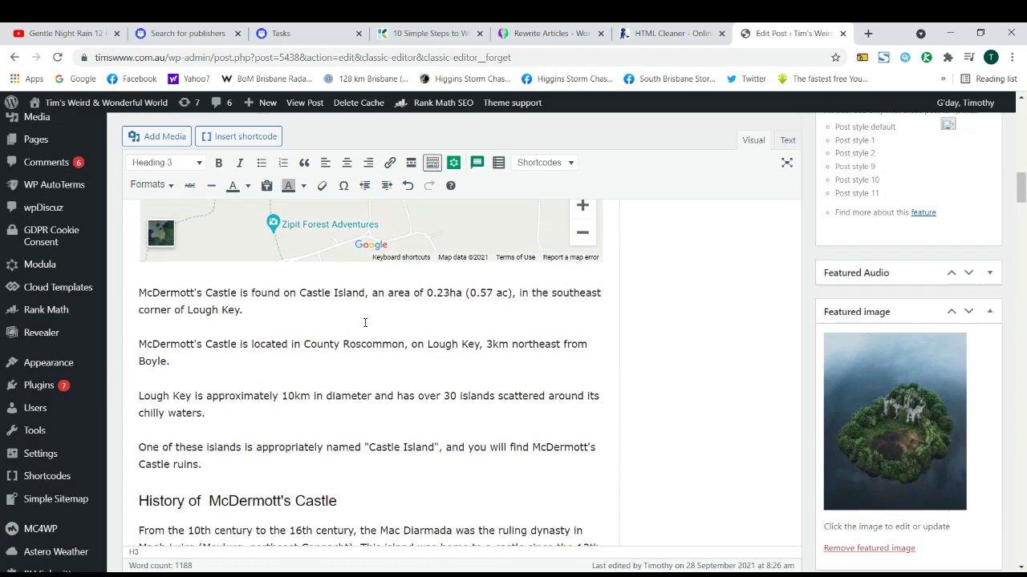
scroll(365, 324, "up", 10)
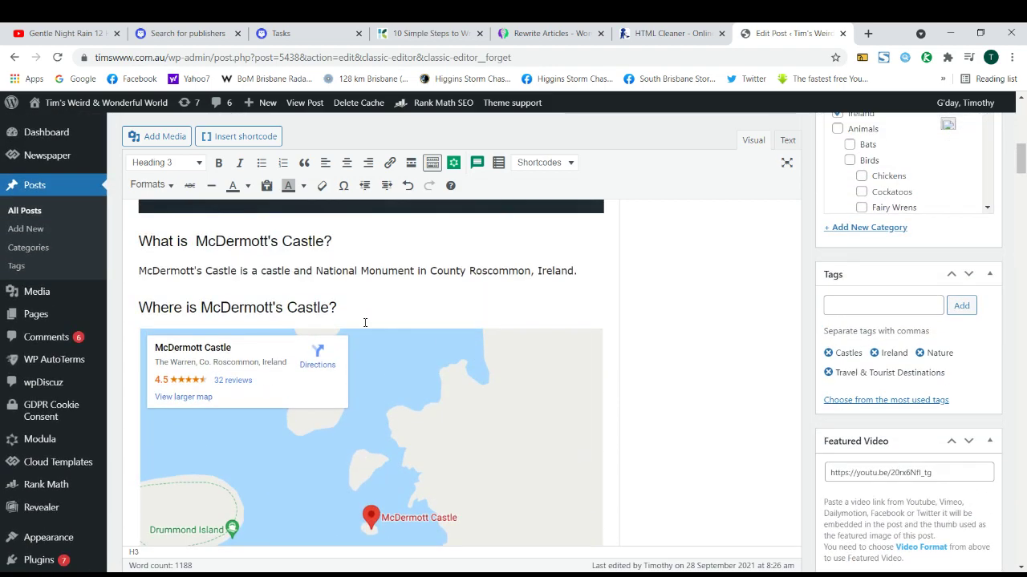
scroll(365, 323, "up", 3)
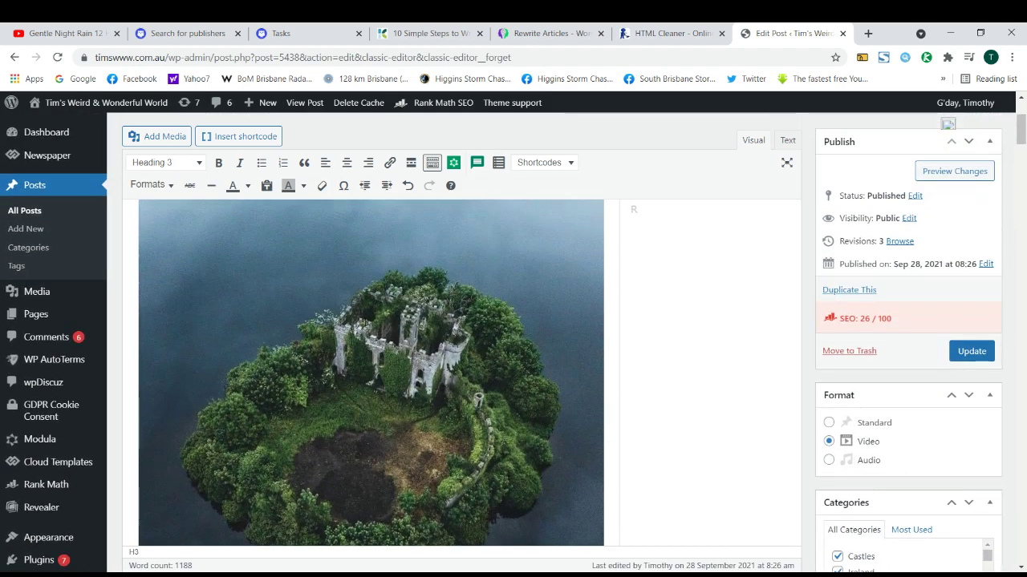
scroll(365, 322, "down", 5)
scroll(365, 322, "down", 2)
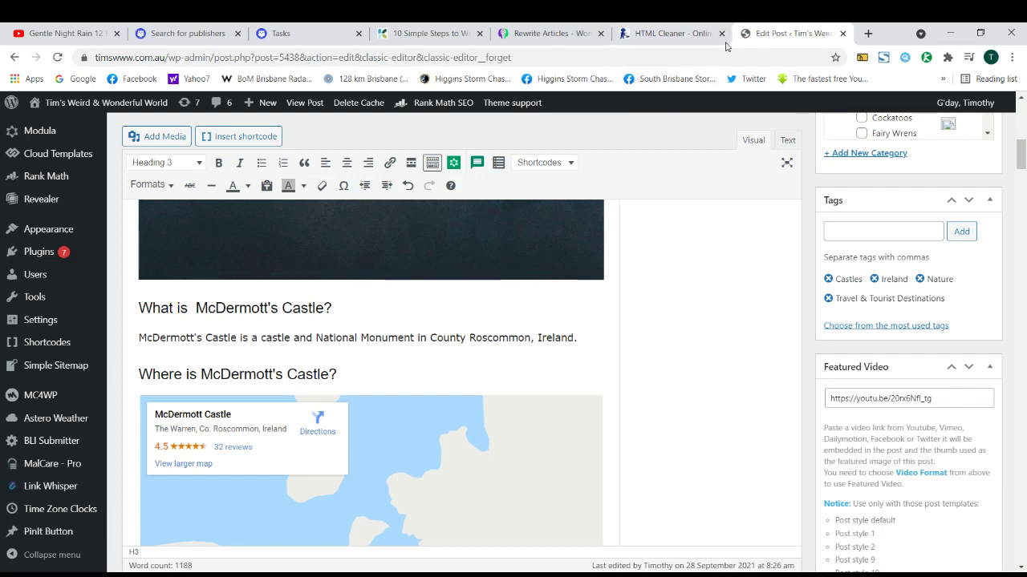
scroll(403, 314, "up", 2)
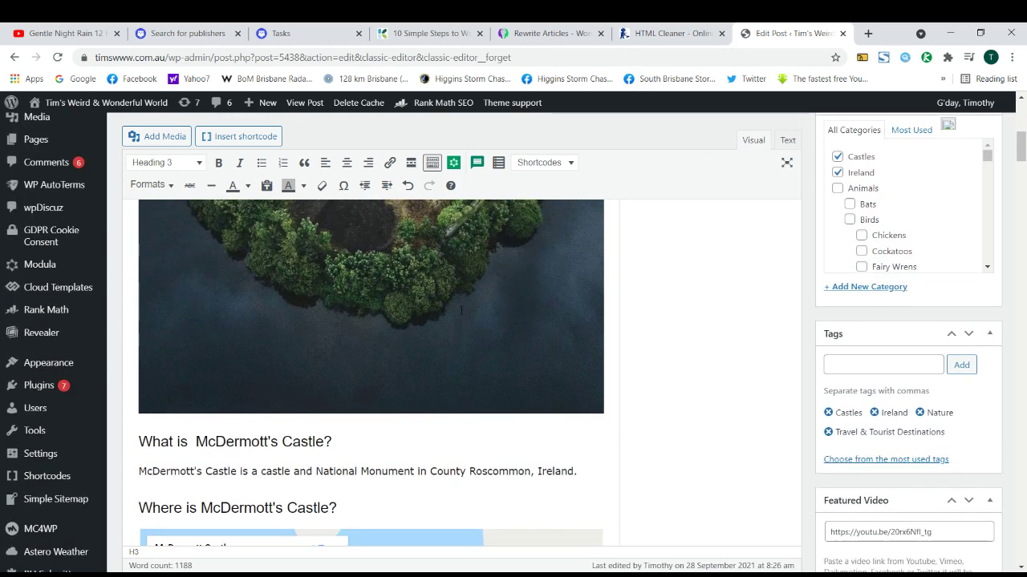
scroll(461, 311, "down", 2)
scroll(461, 310, "up", 3)
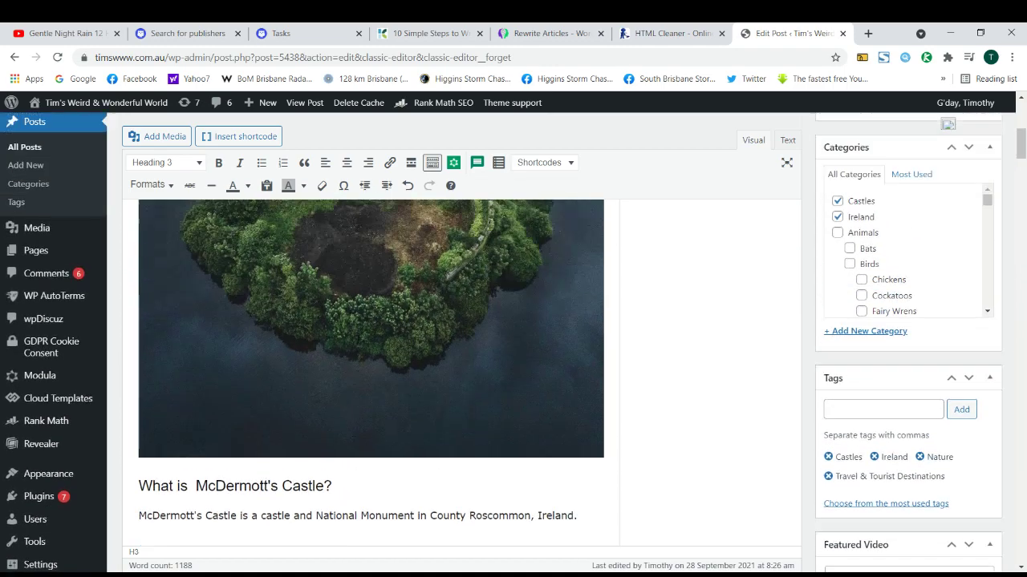
scroll(408, 344, "up", 5)
scroll(356, 332, "down", 4)
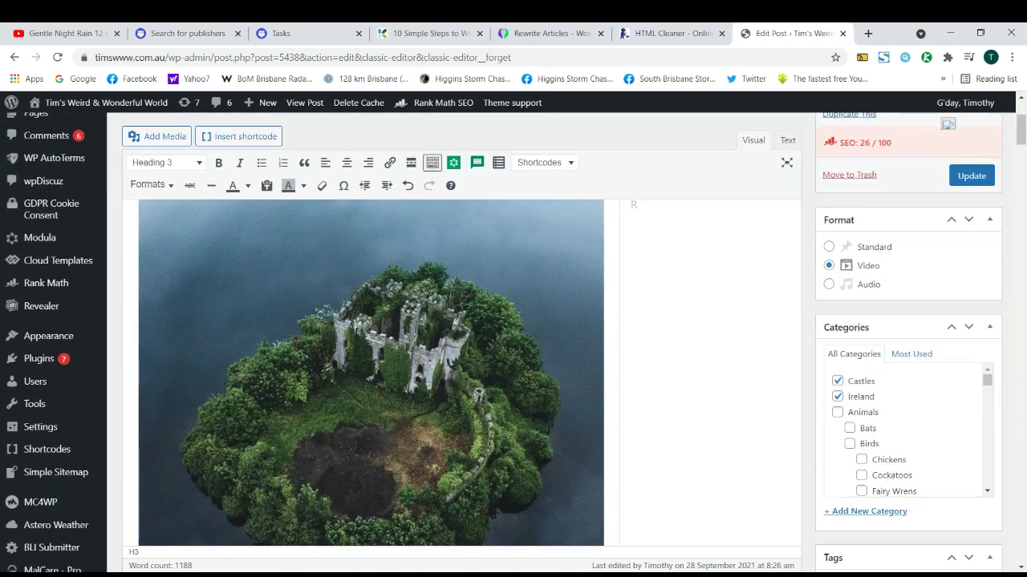
Highlight the sentence under "What is McDermott's Castle?" and examine the text beneath the map down to the history section.
scroll(398, 346, "down", 5)
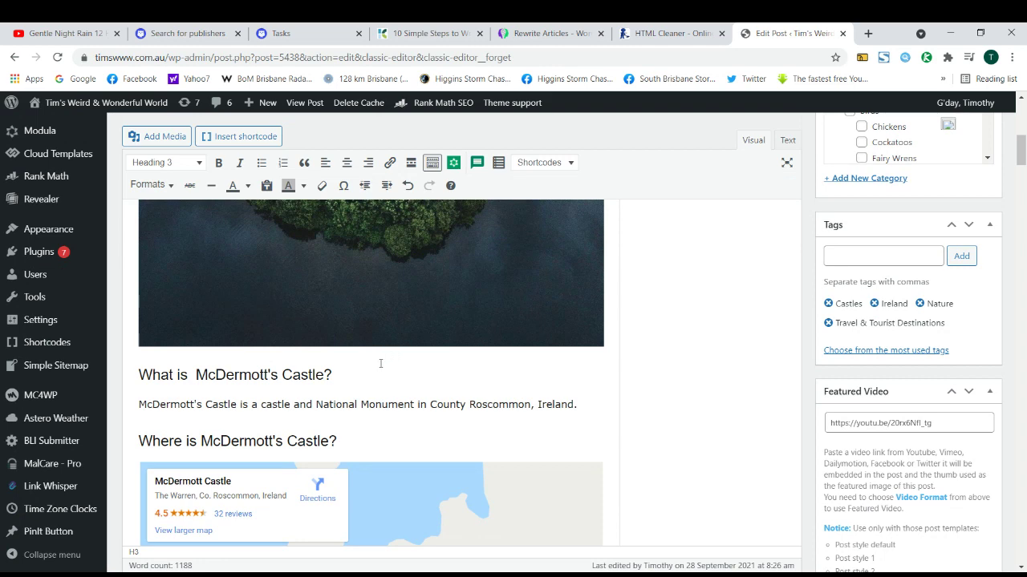
scroll(380, 363, "down", 2)
triple_click(391, 271)
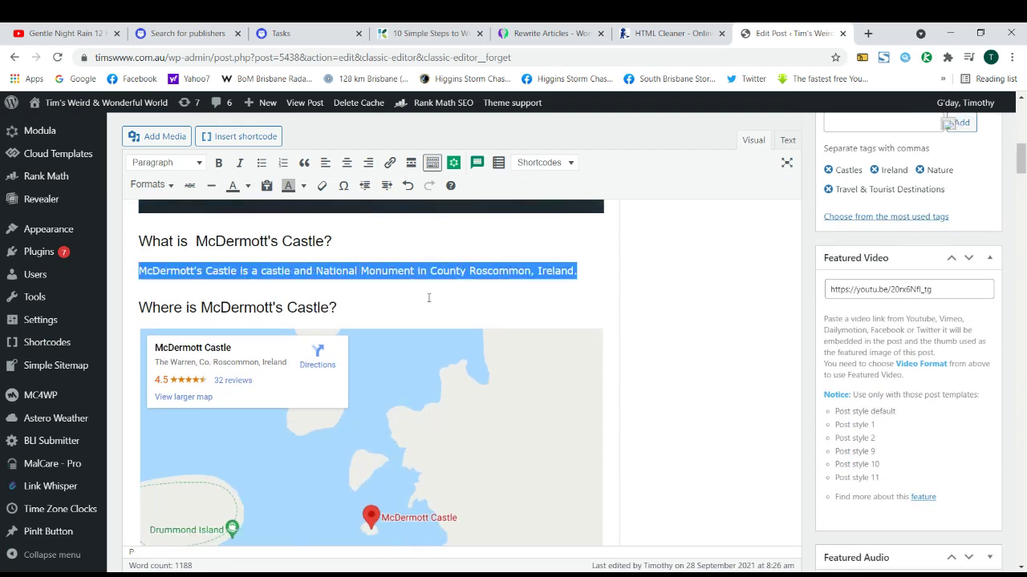
scroll(428, 297, "down", 6)
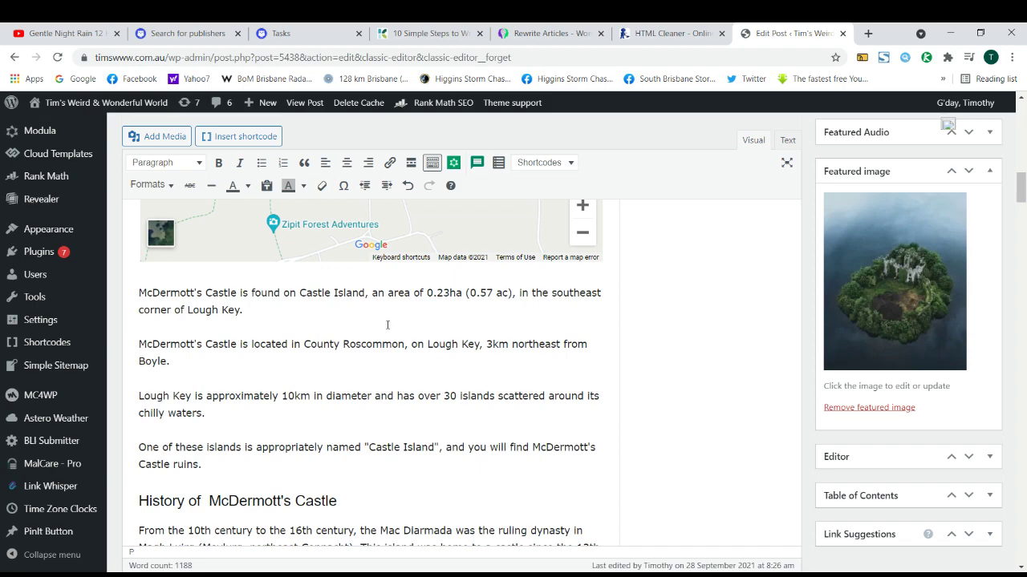
scroll(388, 327, "up", 4)
scroll(388, 329, "up", 4)
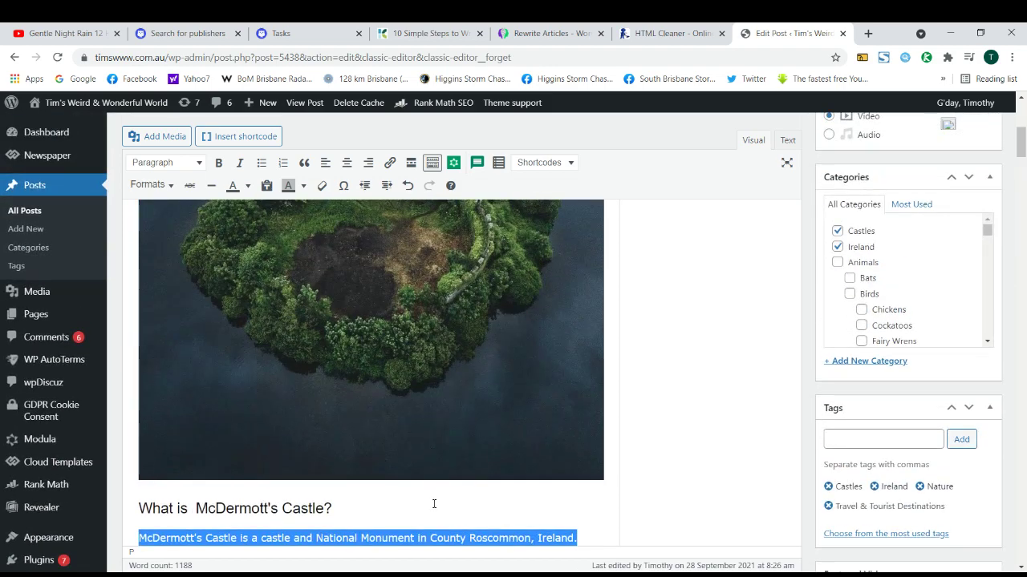
Highlight the "What is McDermott's Castle?" heading and the National Monument sentence beneath it in turn to compare question and answer.
left_click(396, 538)
left_click(348, 510)
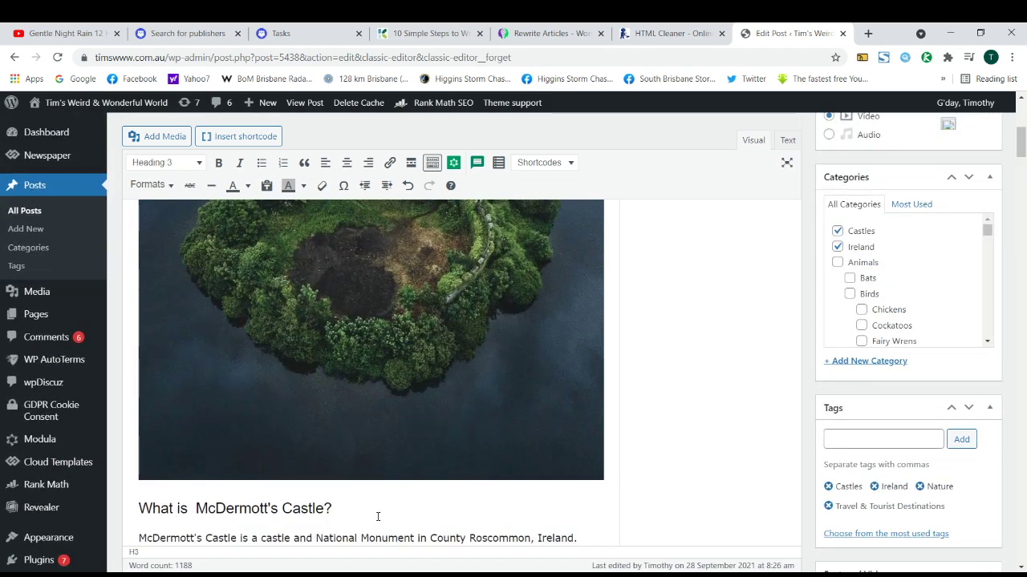
scroll(379, 516, "up", 6)
scroll(377, 399, "down", 5)
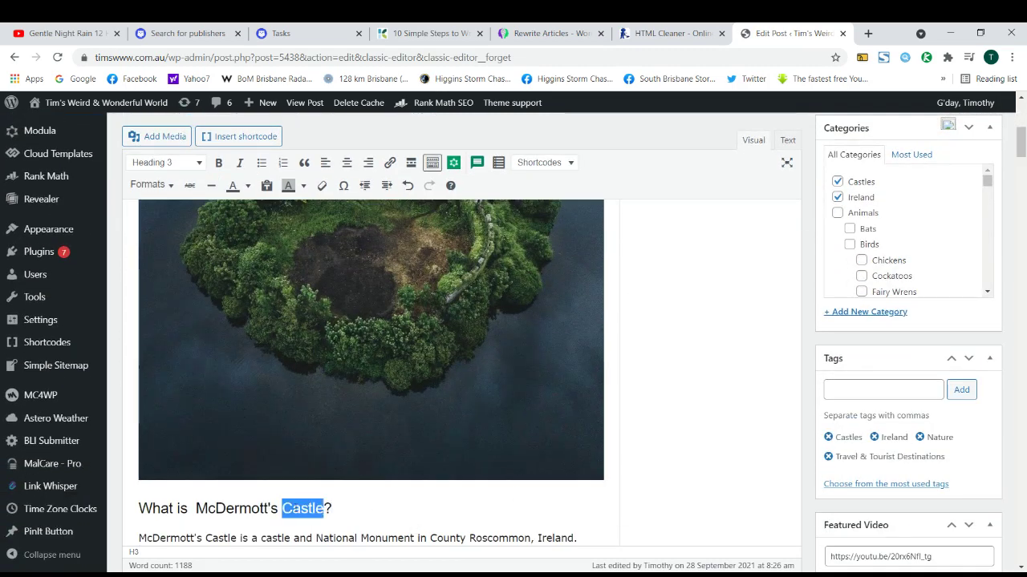
triple_click(294, 510)
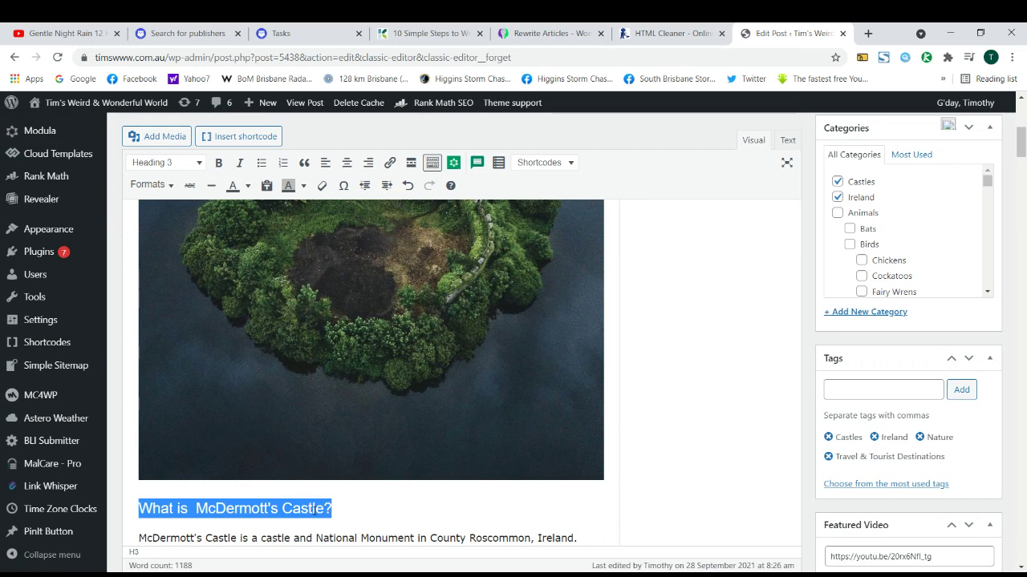
scroll(390, 417, "down", 2)
triple_click(389, 405)
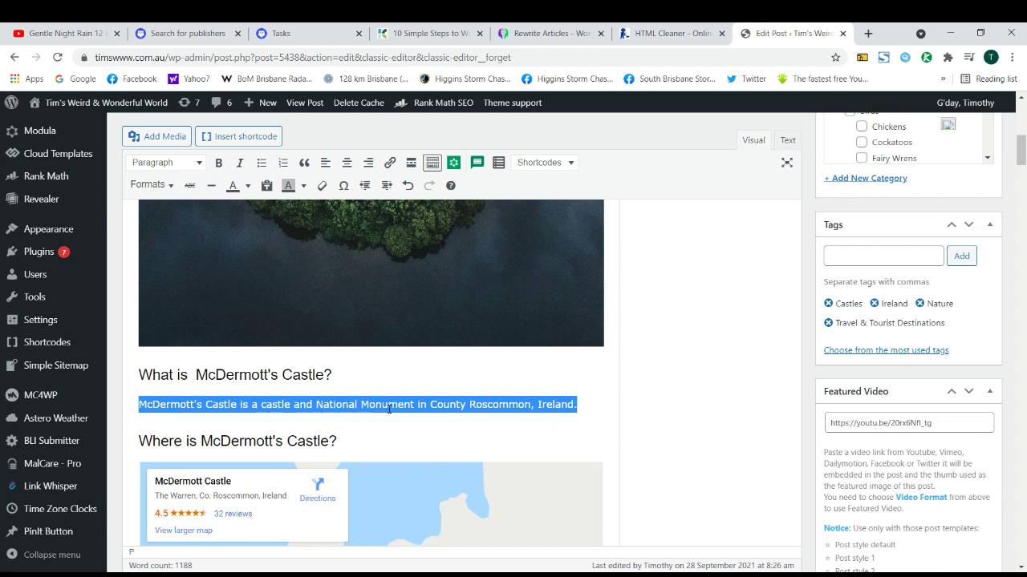
triple_click(315, 375)
double_click(343, 406)
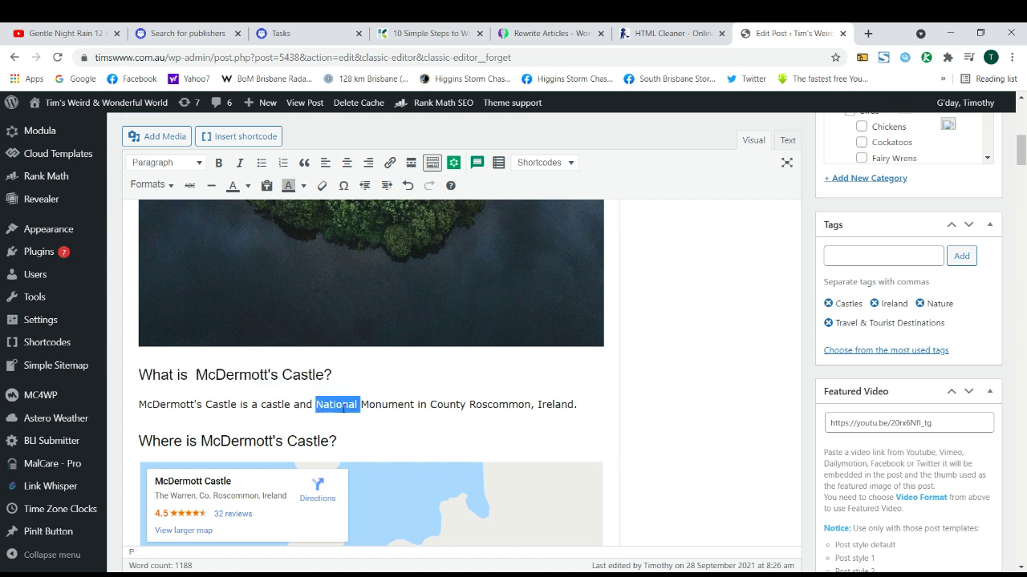
triple_click(344, 407)
Examine the wording of the "What is McDermott's Castle?" heading, highlighting its question mark, the word "Castle" and the whole line.
left_click(324, 375)
mouse_move(324, 374)
left_mouse_down()
mouse_move(282, 375)
mouse_move(332, 374)
left_mouse_up()
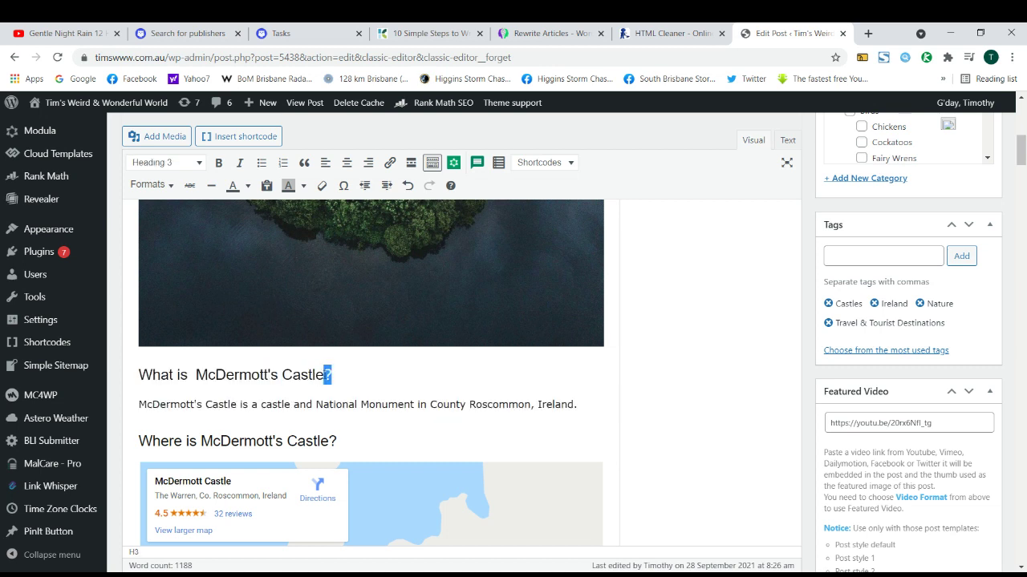
triple_click(324, 375)
left_click(325, 374)
double_click(301, 375)
triple_click(306, 375)
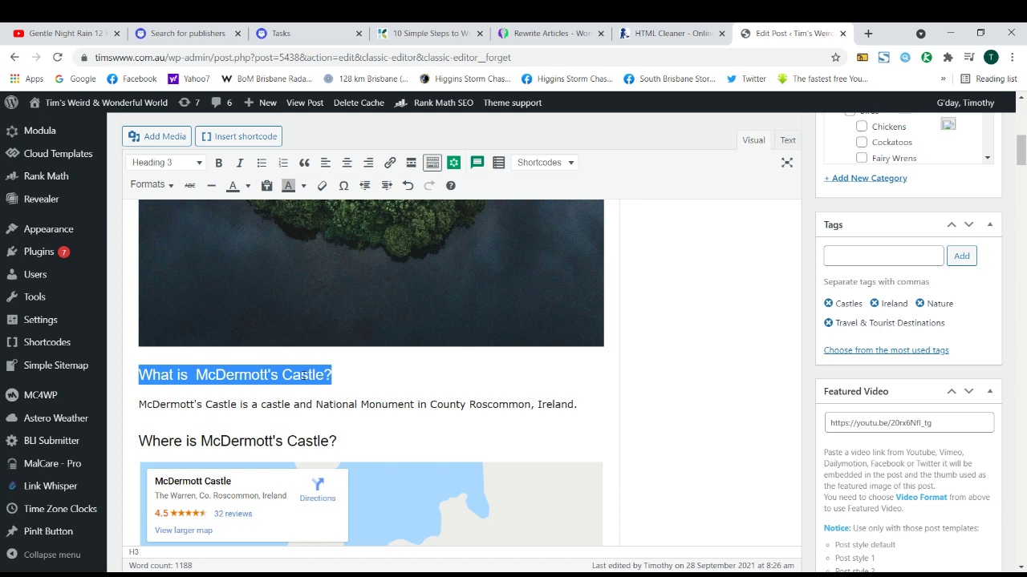
left_click(303, 376)
double_click(303, 375)
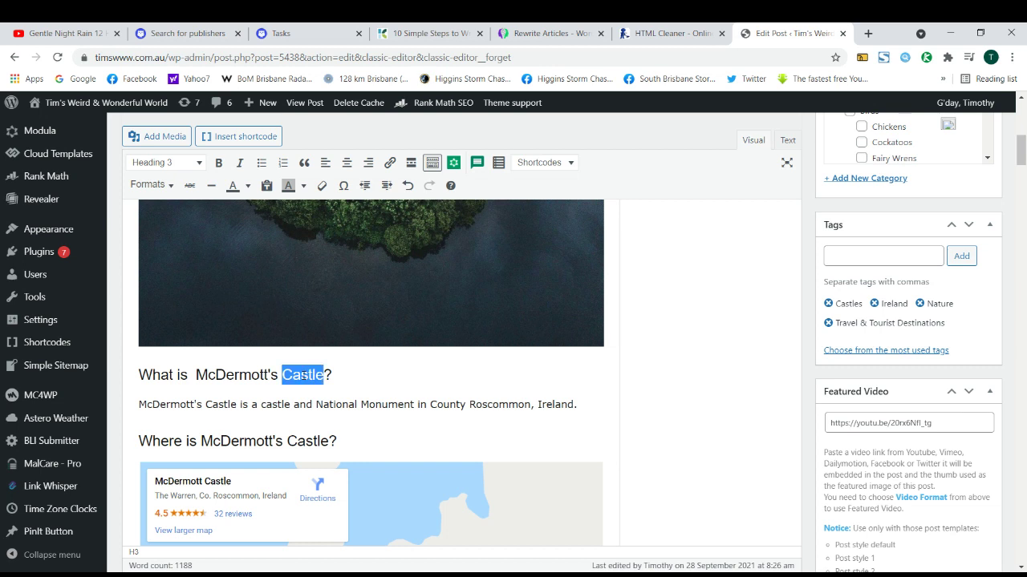
triple_click(303, 375)
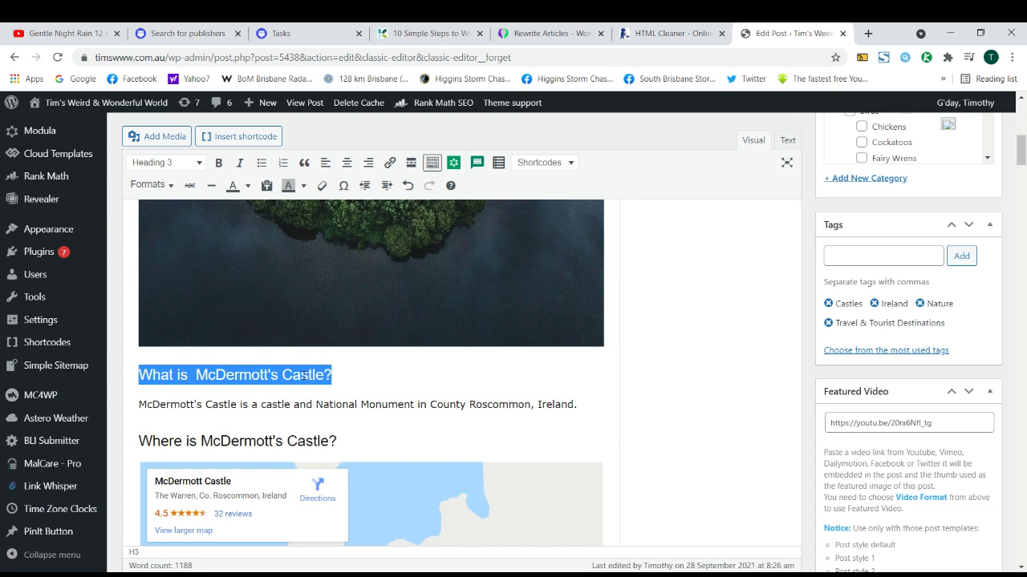
triple_click(303, 375)
triple_click(303, 375)
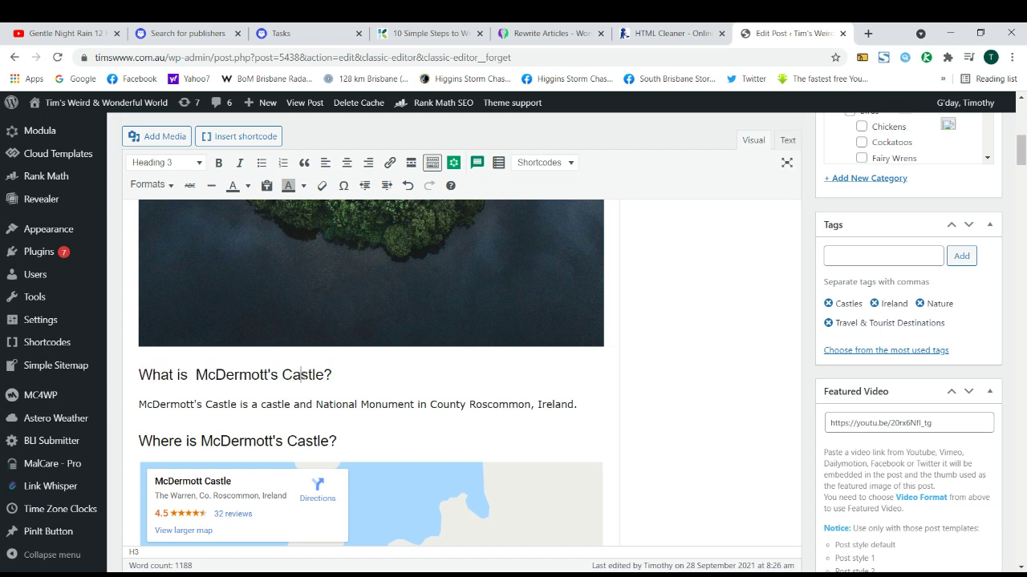
double_click(303, 375)
double_click(303, 375)
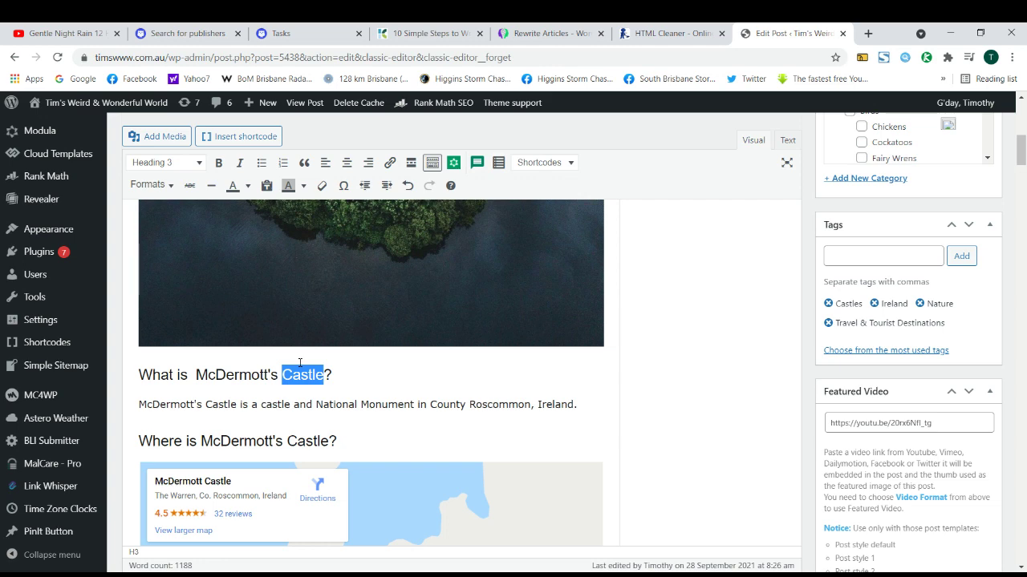
Review the post's publishing settings, categories and tags, and select the YouTube link set as the featured video.
scroll(300, 362, "down", 2)
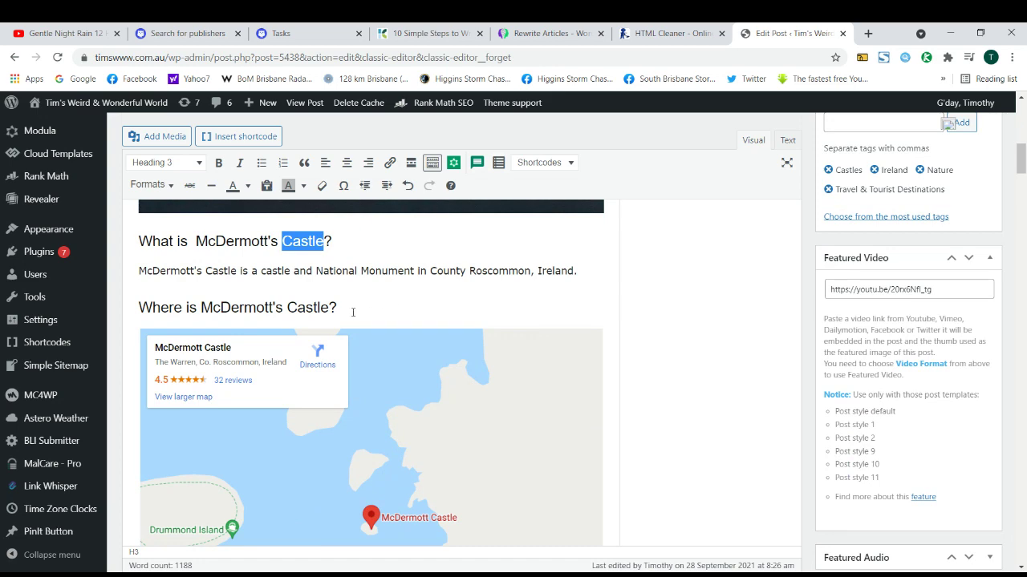
scroll(358, 344, "down", 3)
scroll(360, 371, "up", 7)
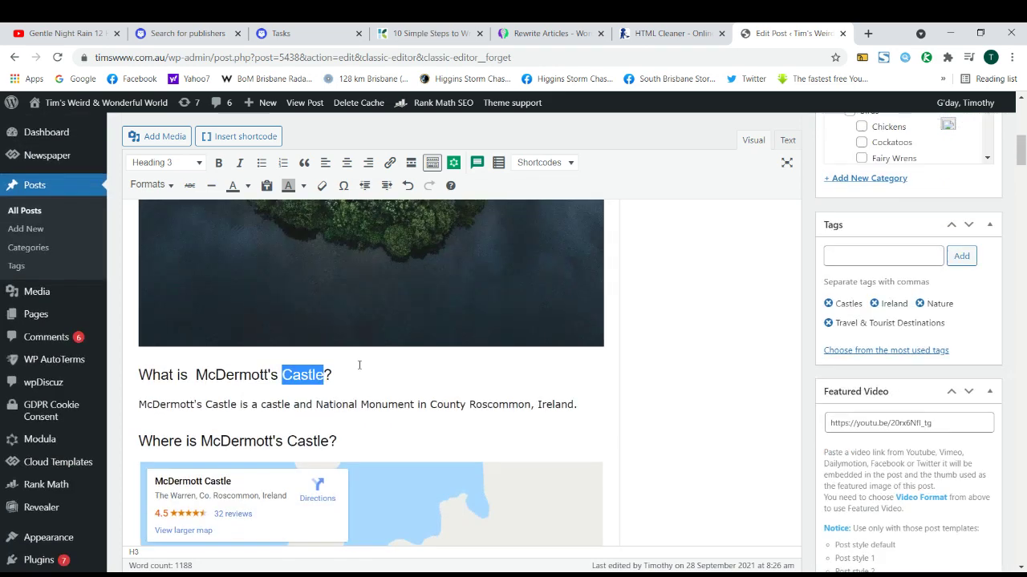
scroll(374, 302, "up", 8)
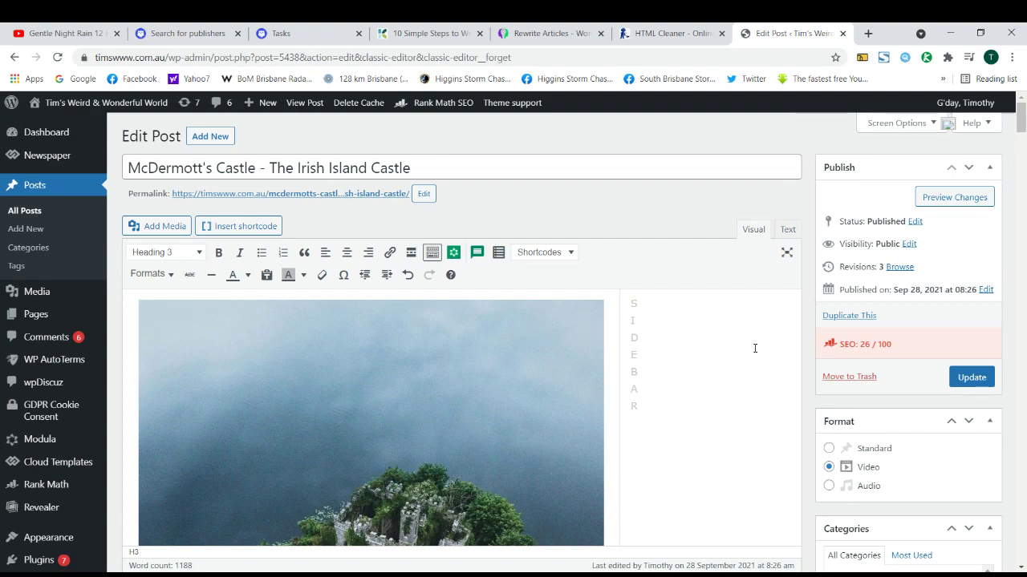
scroll(755, 348, "down", 5)
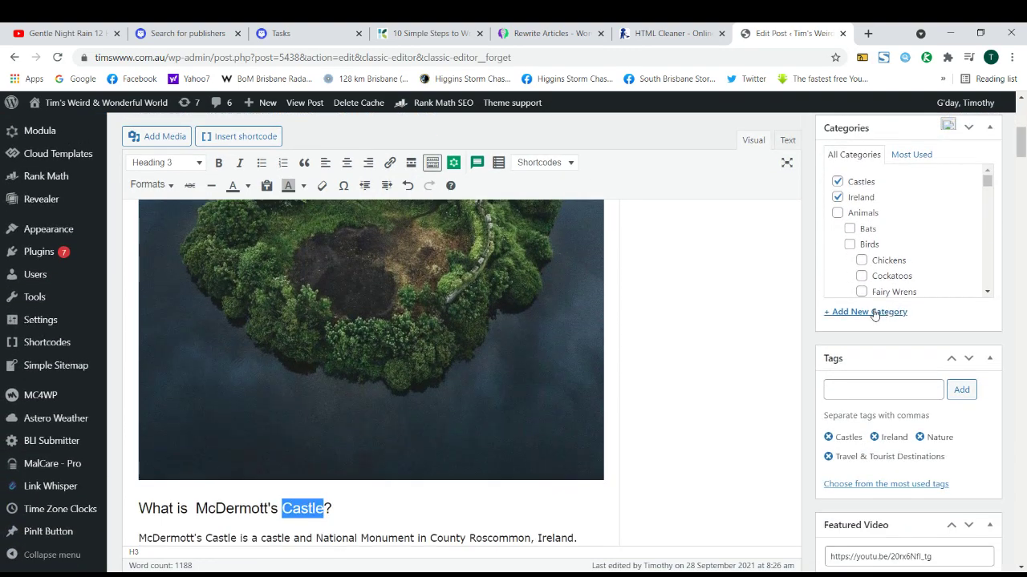
scroll(870, 341, "down", 1)
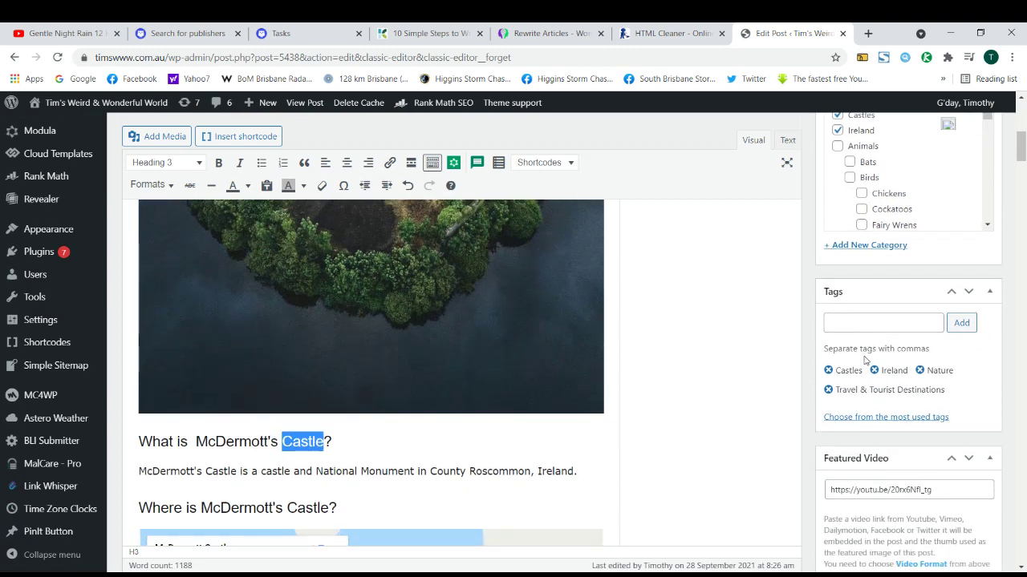
scroll(857, 366, "down", 2)
left_click(853, 358)
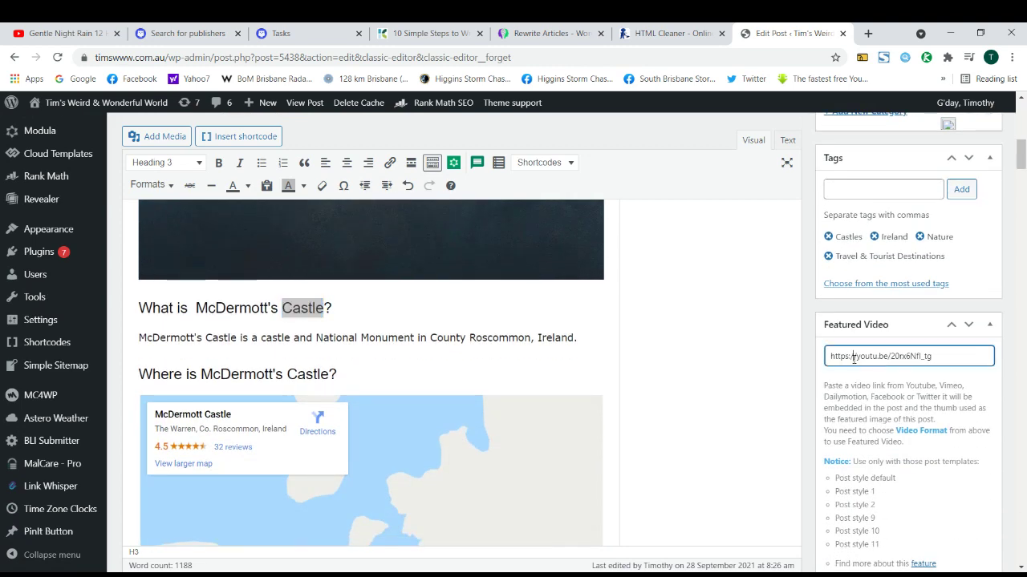
key("ctrl+a")
scroll(860, 395, "up", 3)
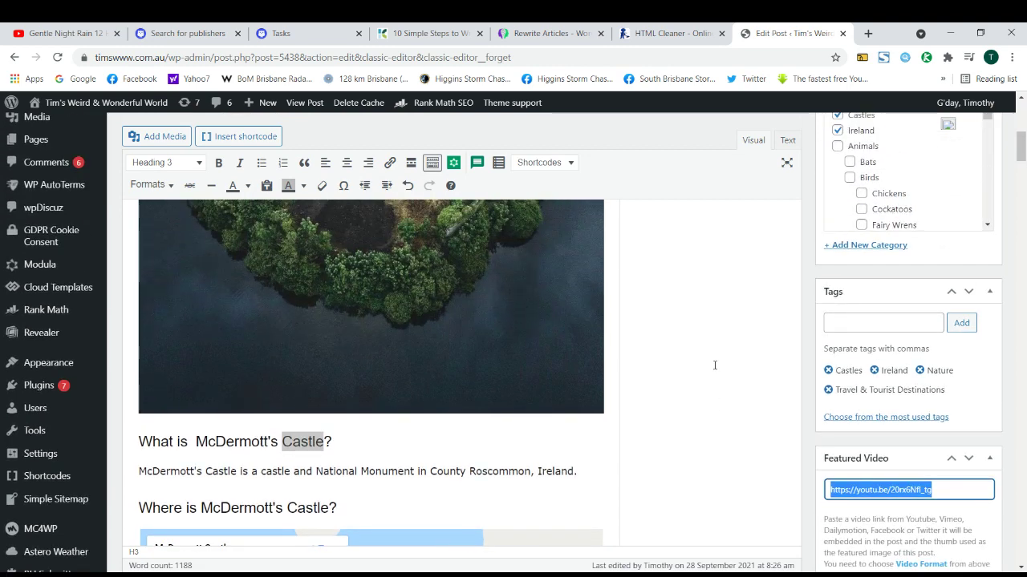
Examine the opening island photo with the post title and highlight the sentence under the "What is McDermott's Castle?" heading.
scroll(732, 394, "up", 5)
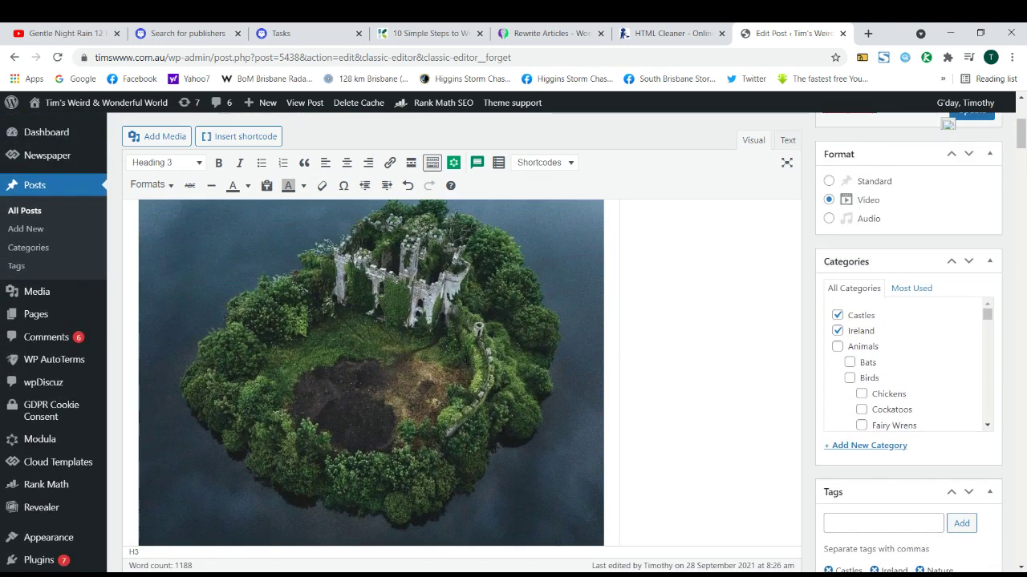
scroll(569, 366, "down", 3)
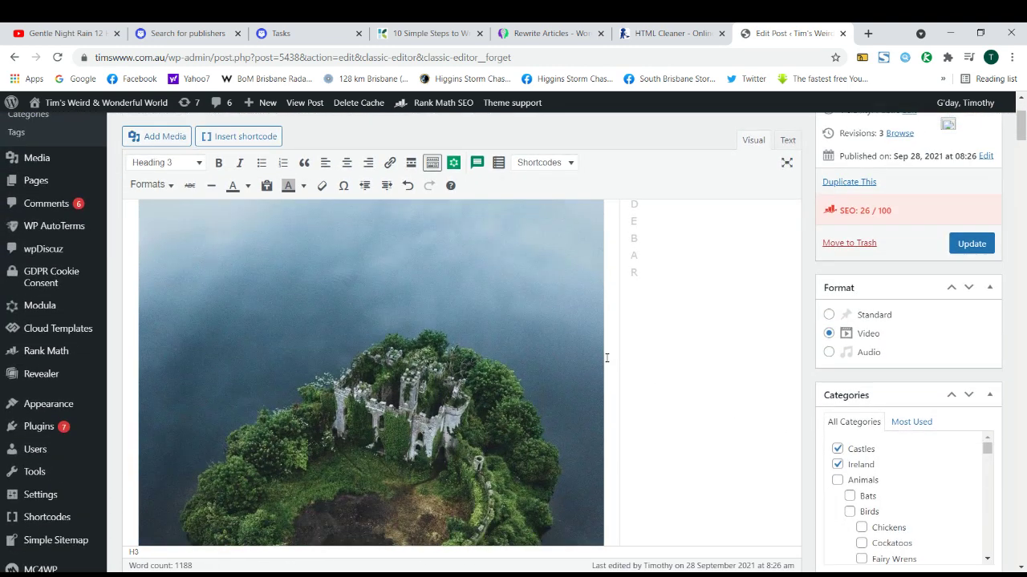
left_click(607, 358)
scroll(607, 358, "down", 3)
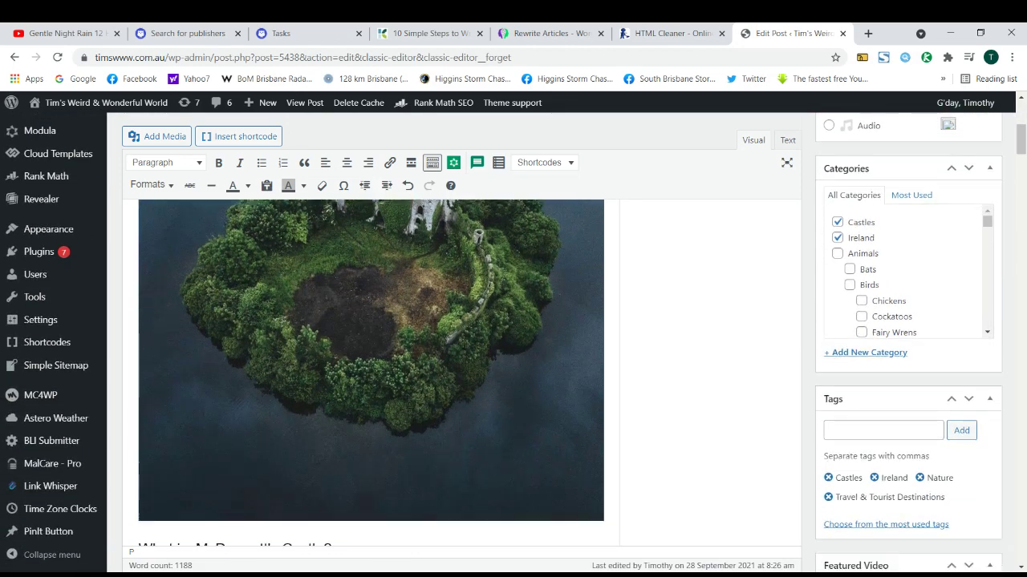
scroll(463, 342, "down", 3)
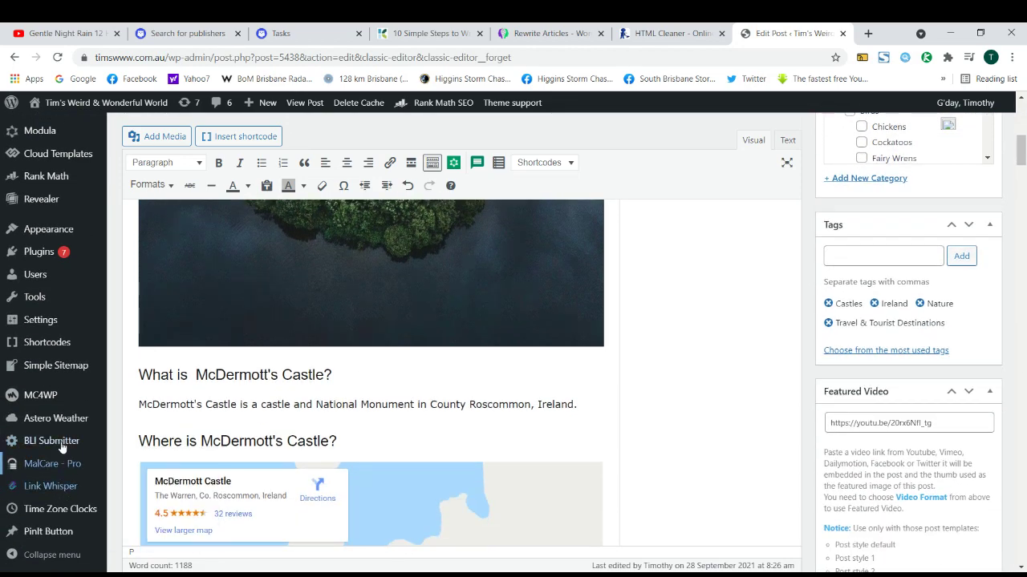
triple_click(299, 410)
scroll(345, 411, "up", 4)
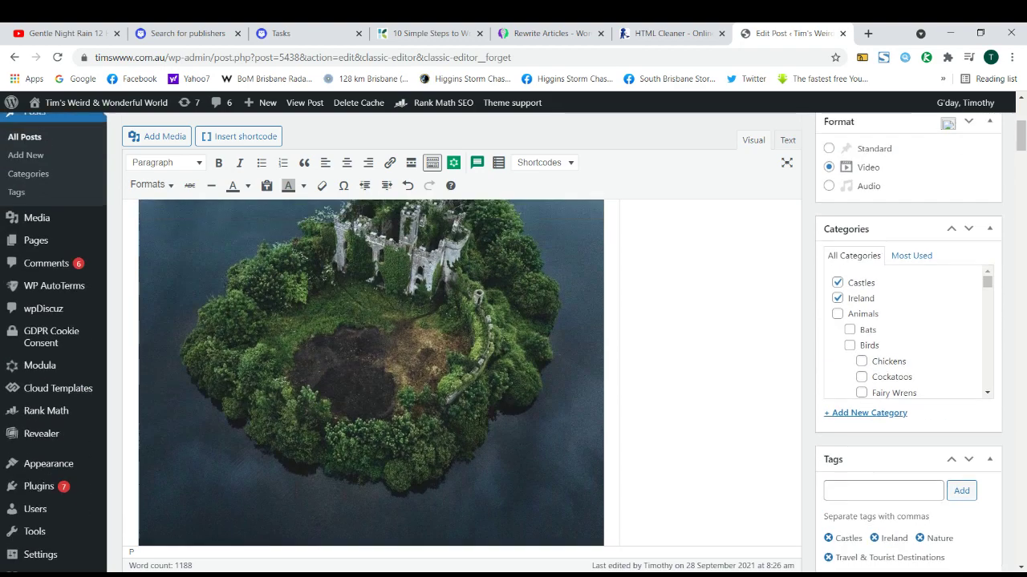
scroll(948, 125, "up", 4)
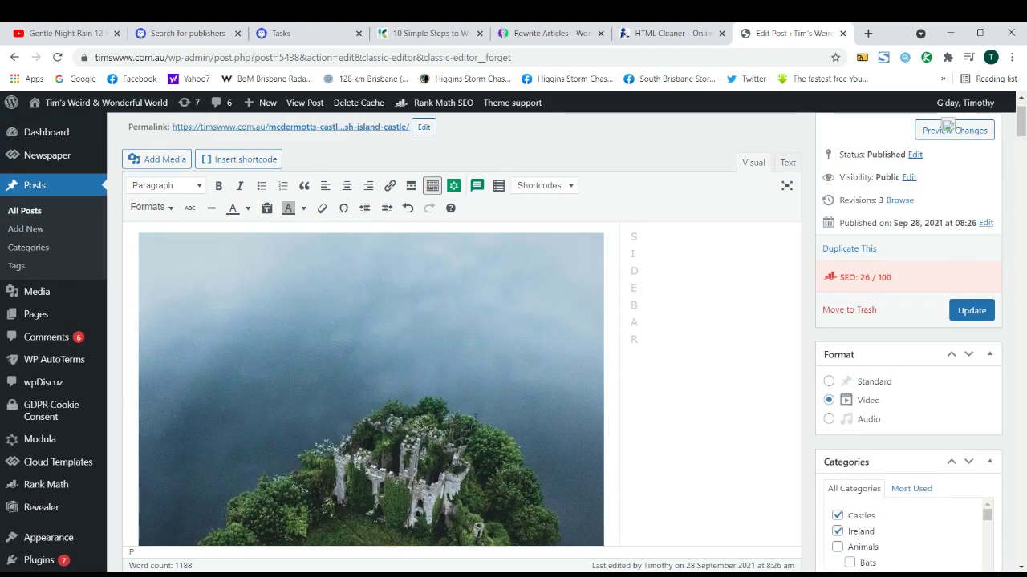
scroll(947, 126, "up", 1)
scroll(947, 124, "down", 2)
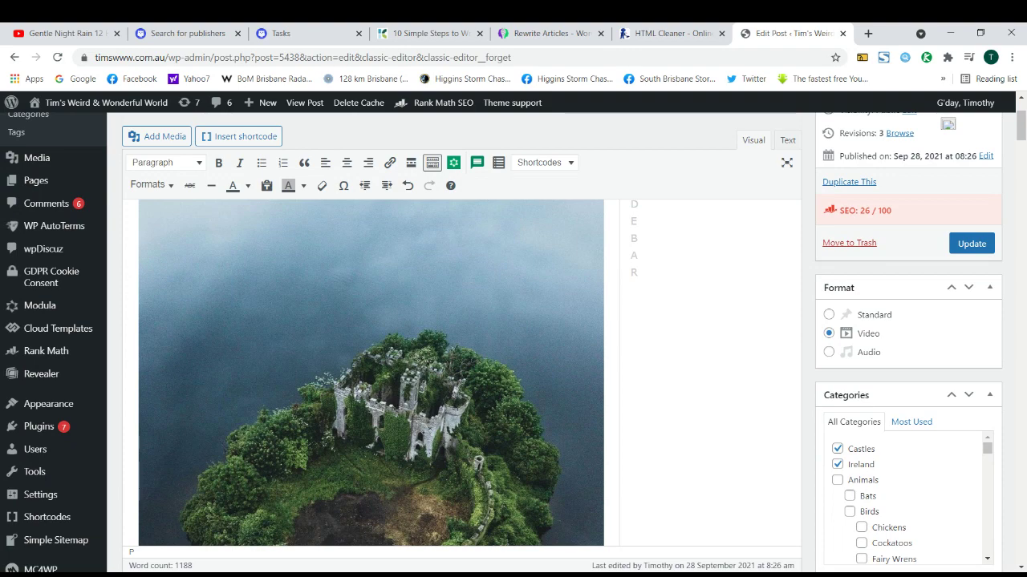
scroll(378, 390, "up", 3)
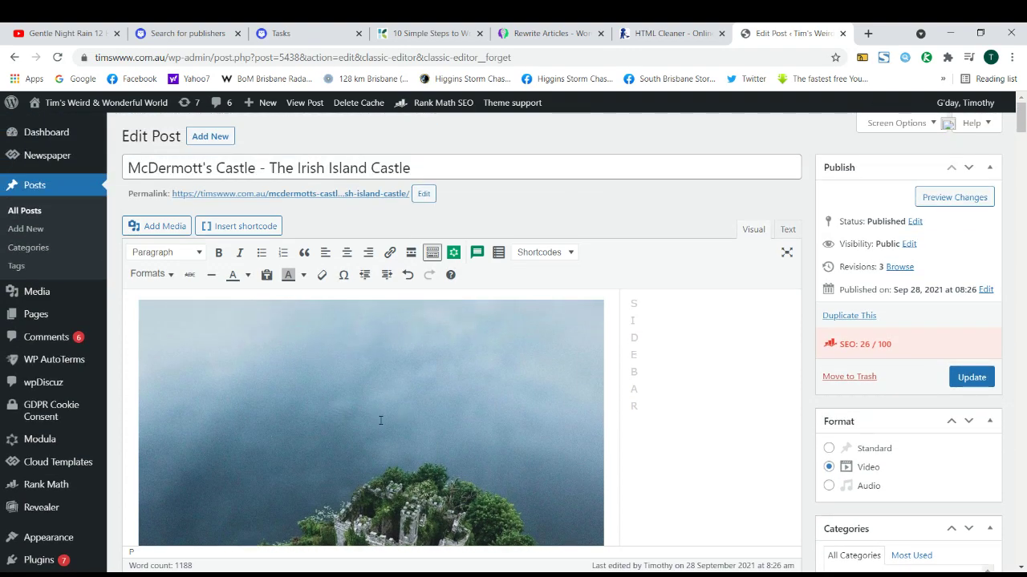
scroll(385, 421, "down", 4)
scroll(396, 425, "down", 6)
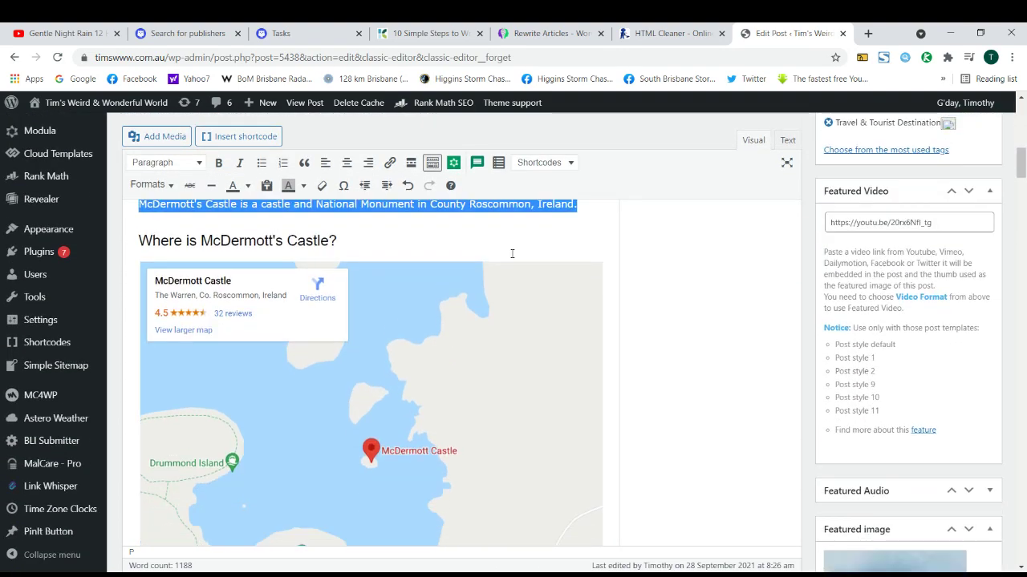
Highlight the "Where is McDermott's Castle?" heading and examine the embedded Google map beneath it.
left_click(504, 247)
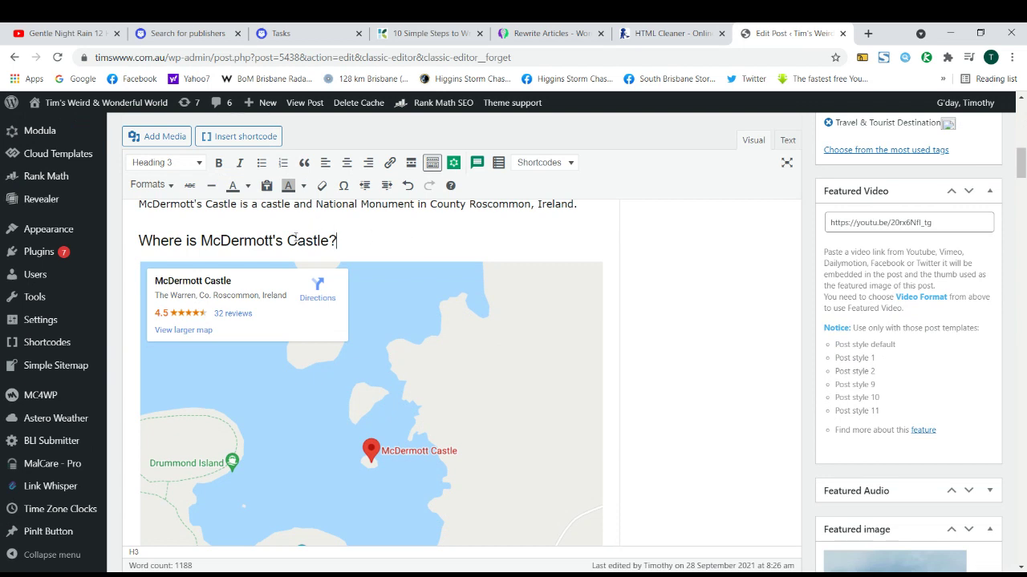
triple_click(295, 239)
triple_click(251, 240)
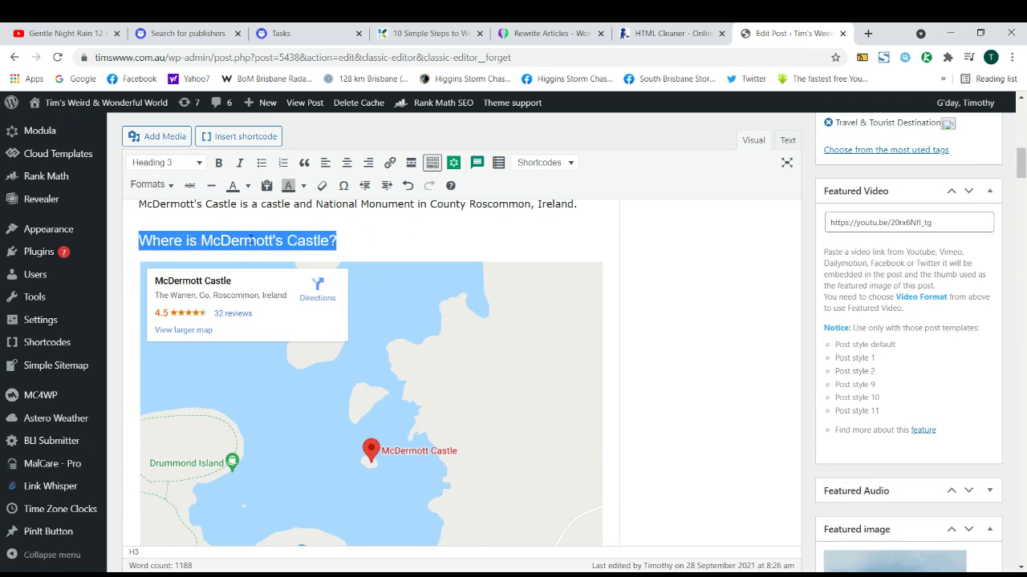
triple_click(251, 241)
scroll(276, 329, "down", 3)
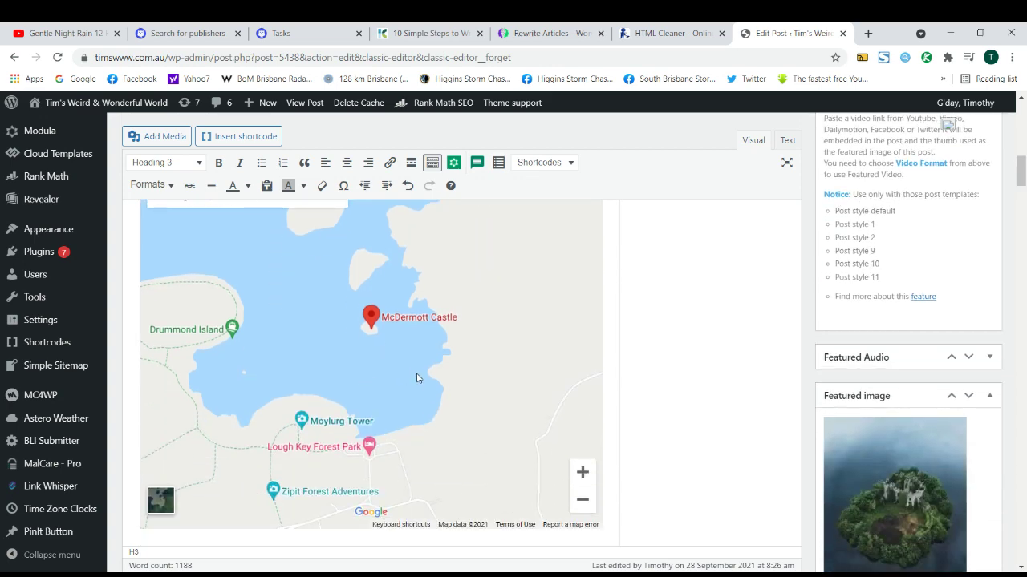
scroll(417, 379, "up", 3)
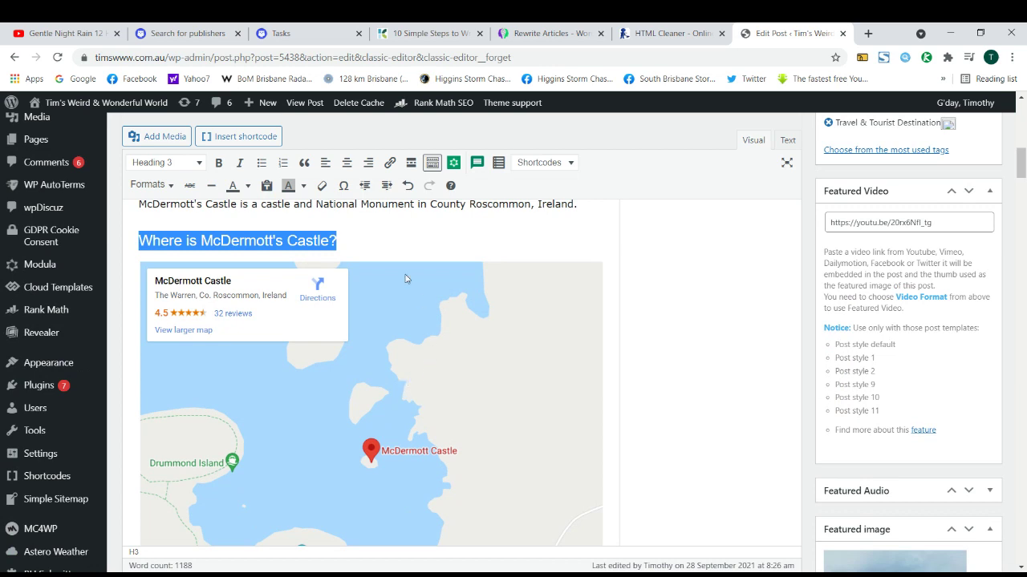
left_click(374, 246)
triple_click(303, 241)
Remove the extra space before "McDermott's" in the "What is McDermott's Castle?" heading.
scroll(213, 244, "up", 3)
triple_click(242, 367)
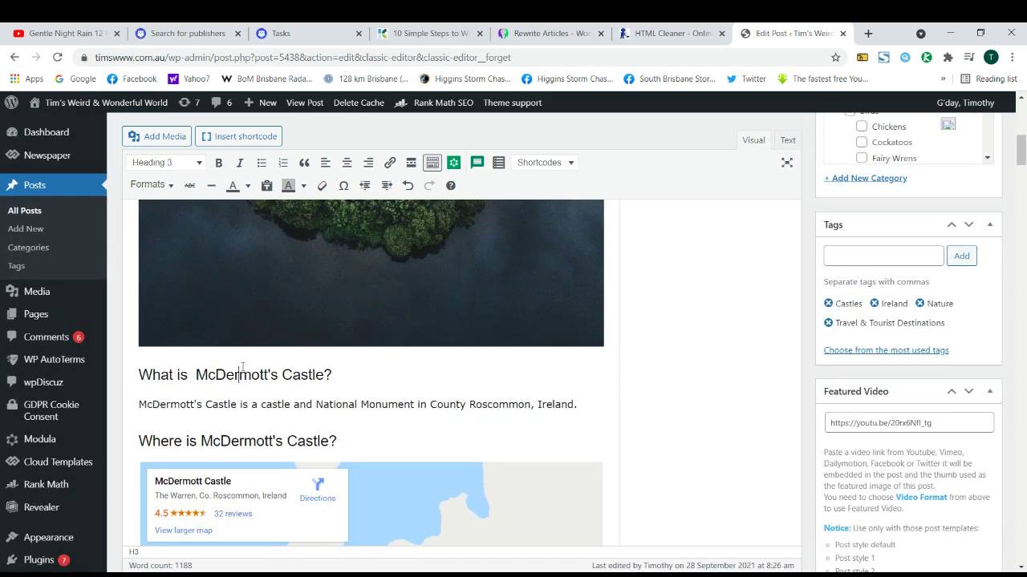
left_click(196, 375)
key("BackSpace")
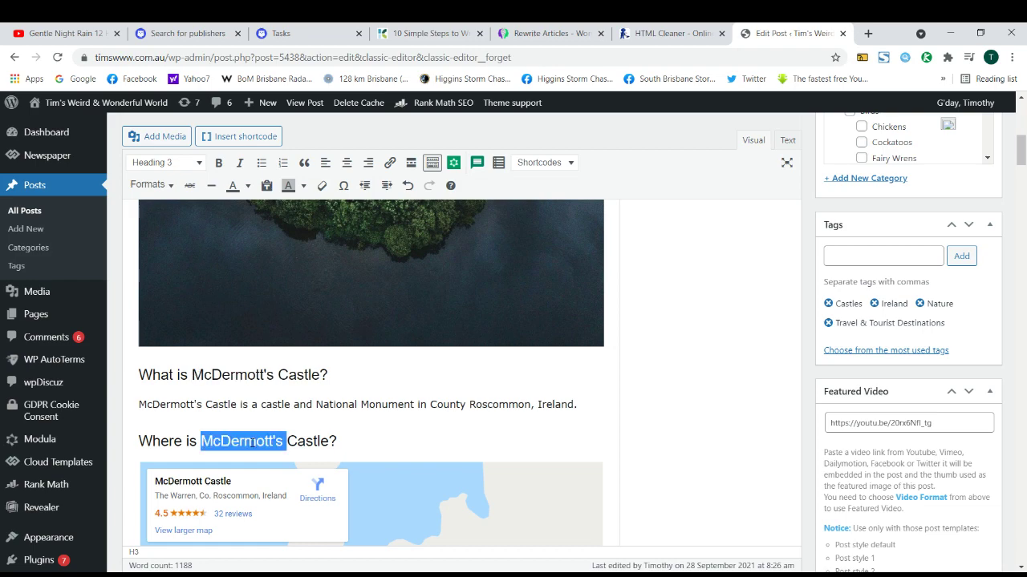
Select the whole "Where is McDermott's Castle?" heading and look over the surrounding map, sentence and opening photo.
triple_click(254, 442)
scroll(319, 422, "down", 5)
scroll(319, 421, "up", 5)
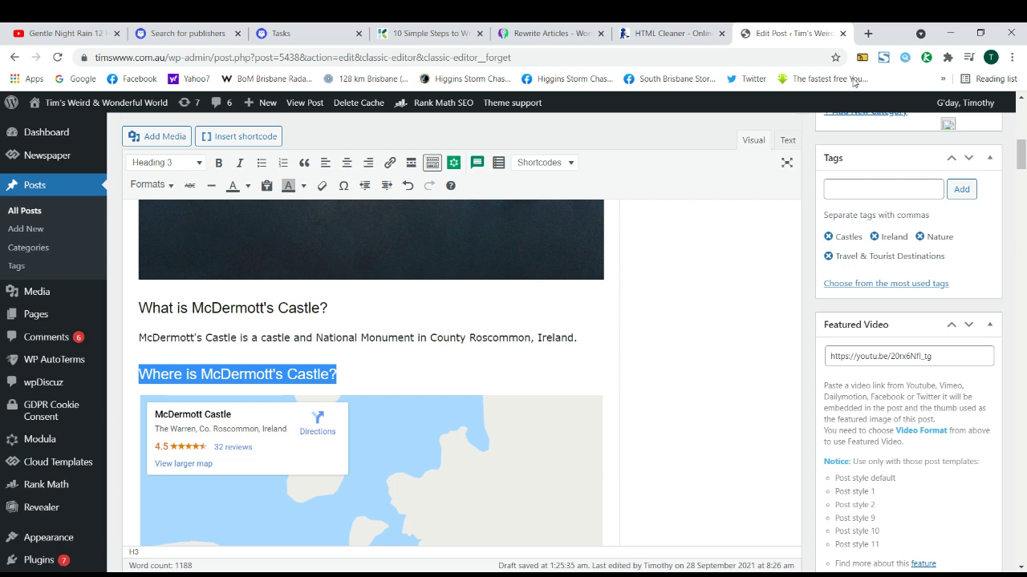
scroll(252, 197, "up", 10)
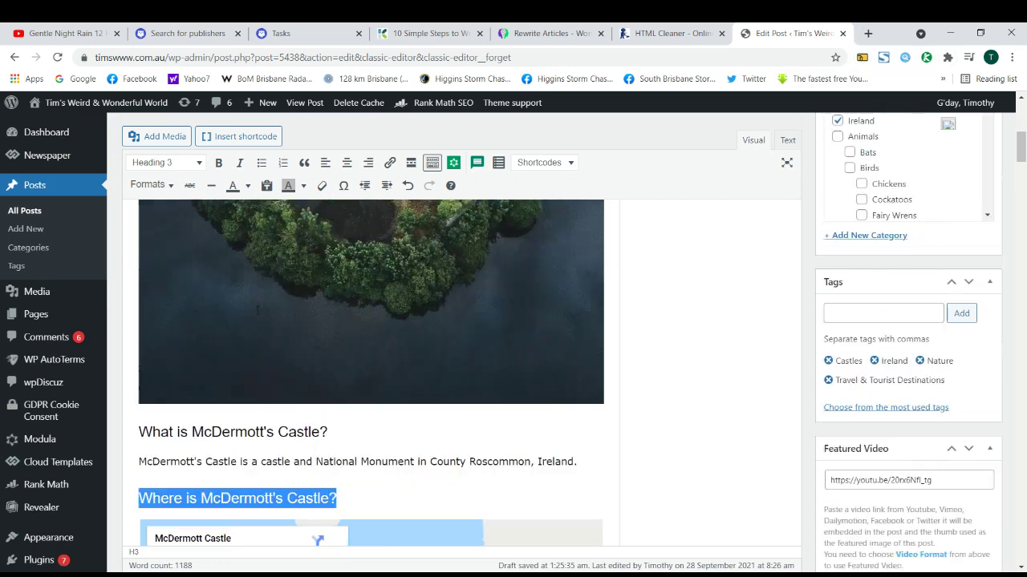
Copy "McDermott's Castle" from the post title, search Google for it in a new tab and look over the results.
left_click_drag(255, 167, 135, 156)
key("ctrl+c")
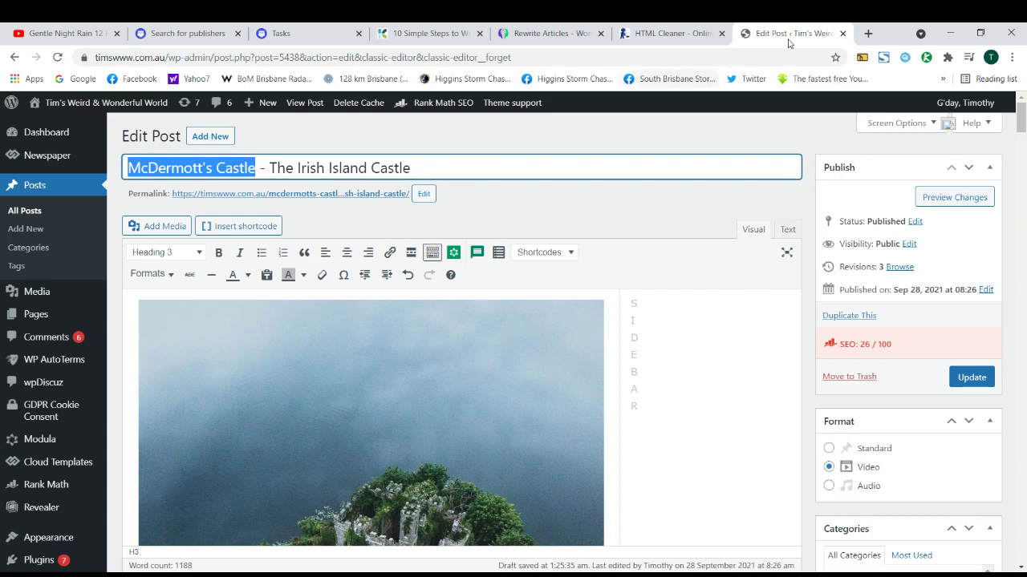
left_click(868, 33)
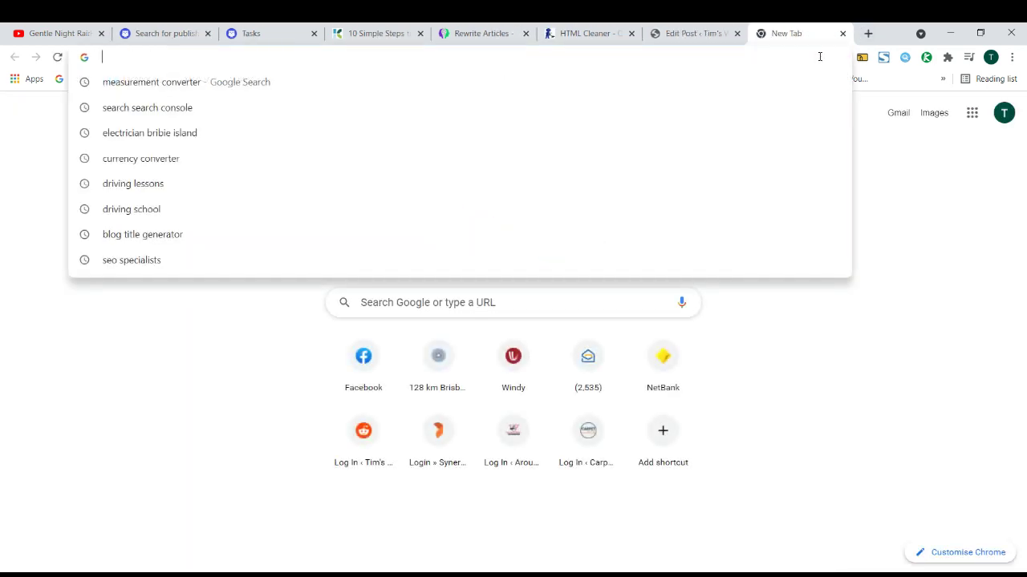
key("ctrl+v")
key("Return")
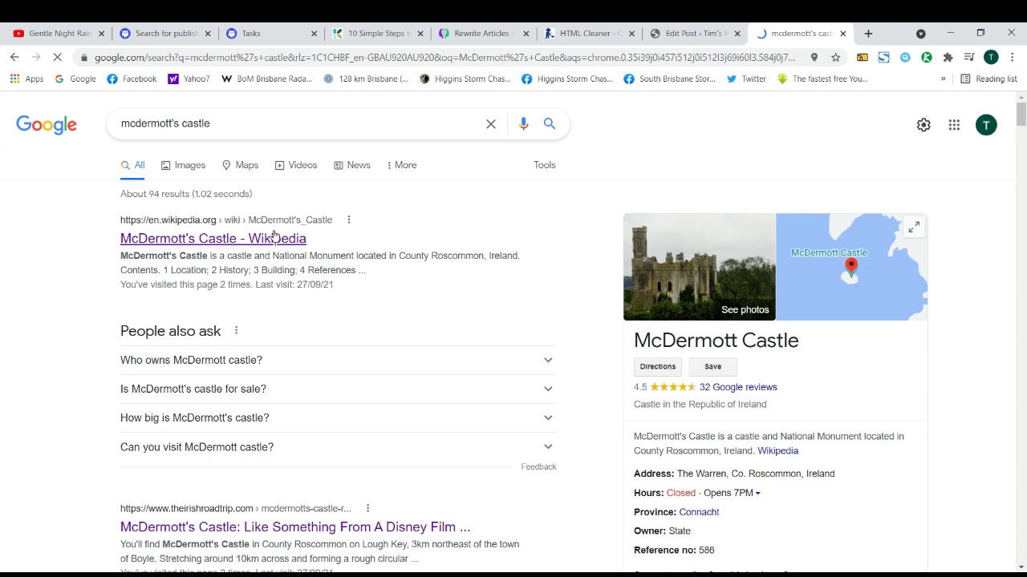
scroll(101, 232, "down", 2)
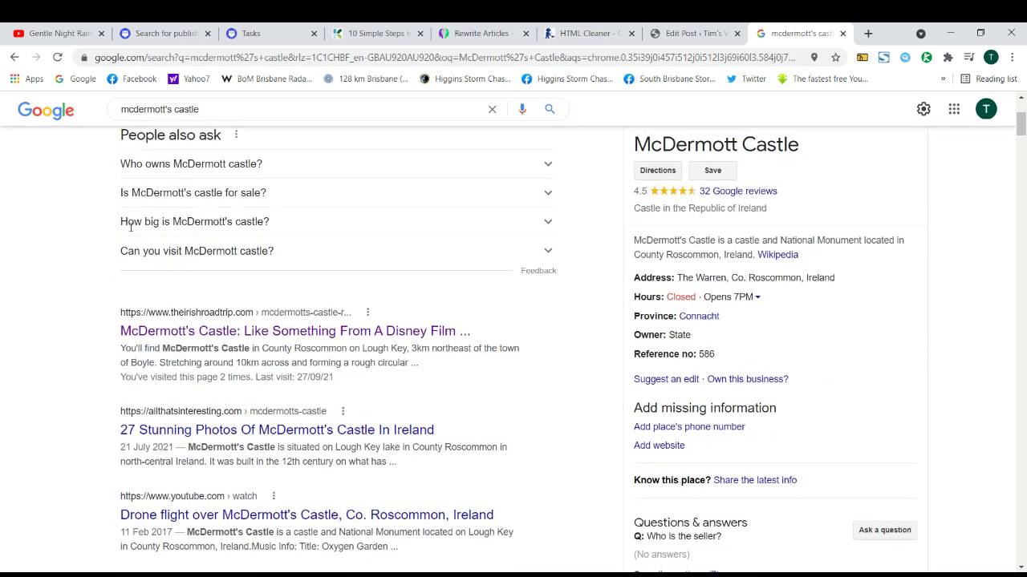
scroll(830, 317, "up", 3)
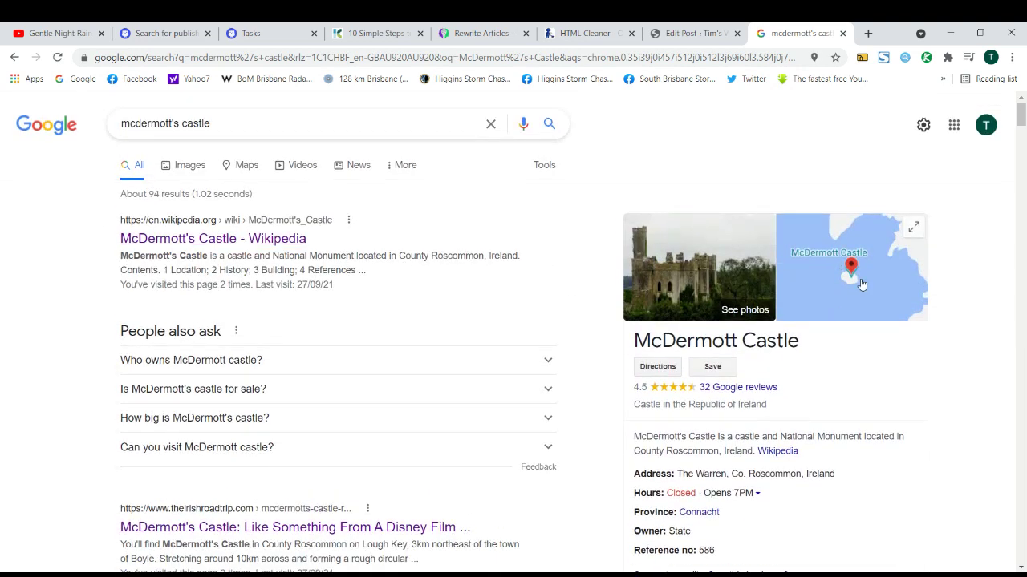
scroll(184, 349, "down", 1)
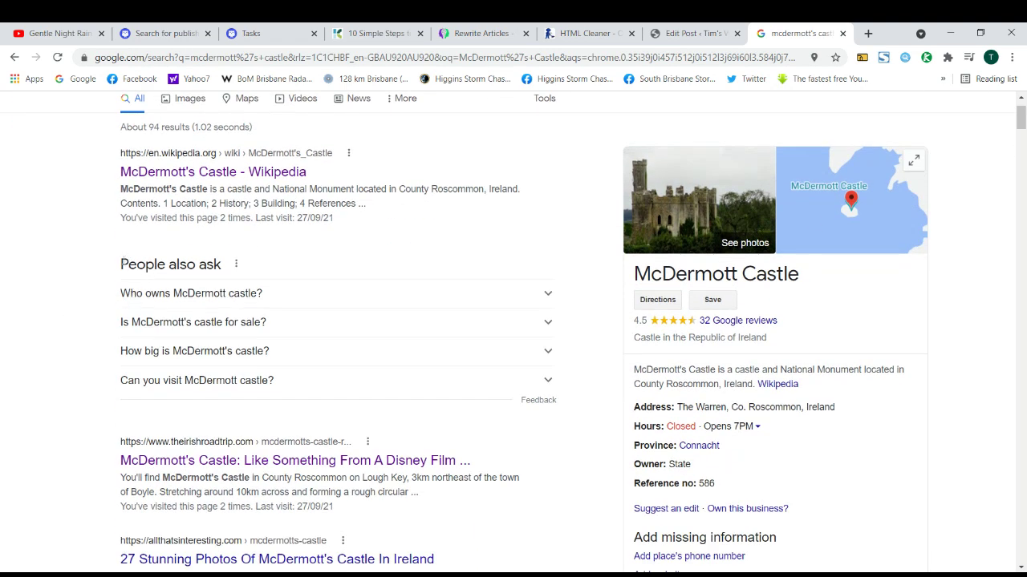
Highlight the "People also ask" heading and the question "Who owns McDermott castle?" in the search results.
left_click_drag(121, 264, 282, 262)
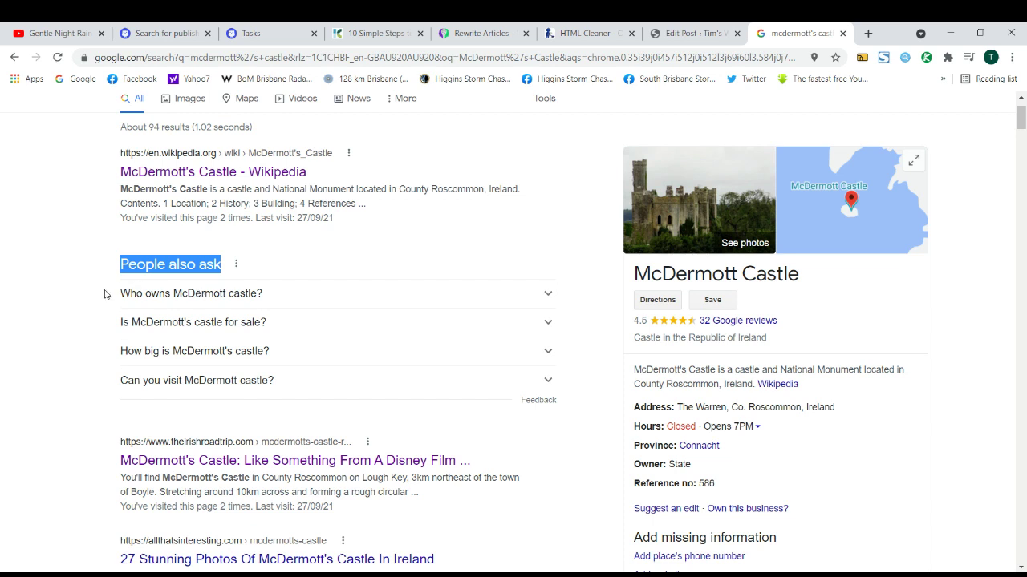
left_click(215, 297)
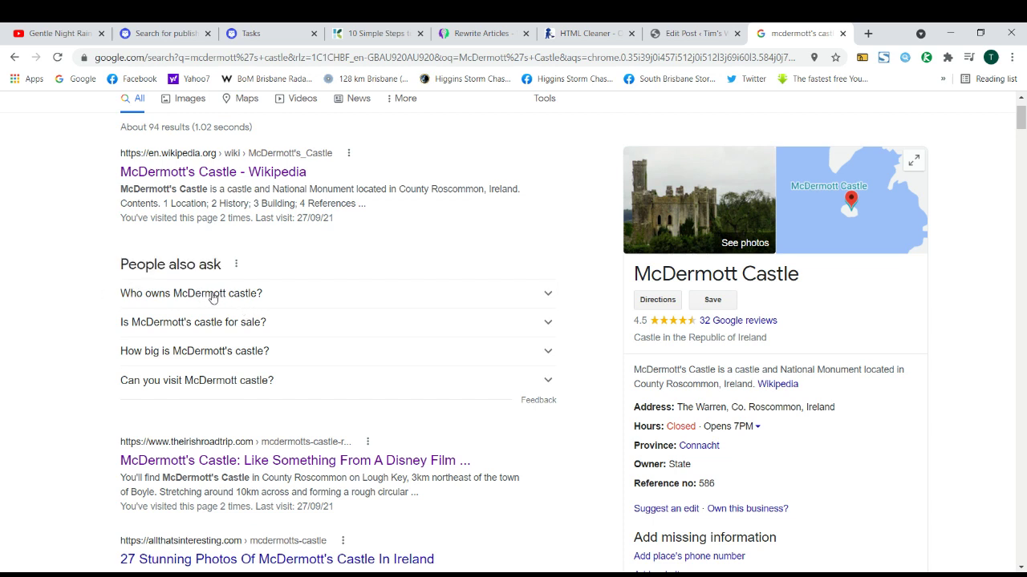
left_click_drag(120, 296, 270, 297)
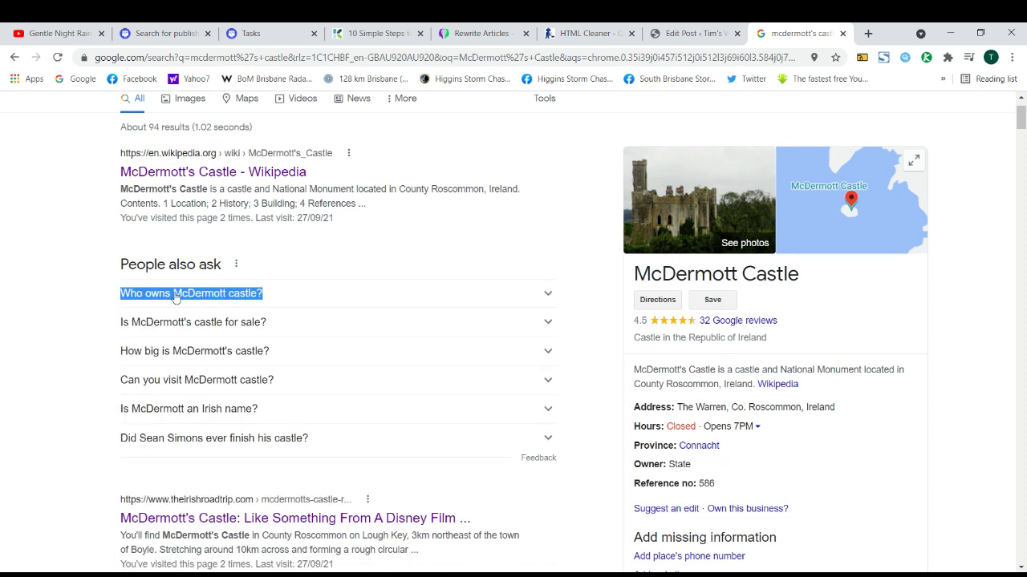
triple_click(180, 270)
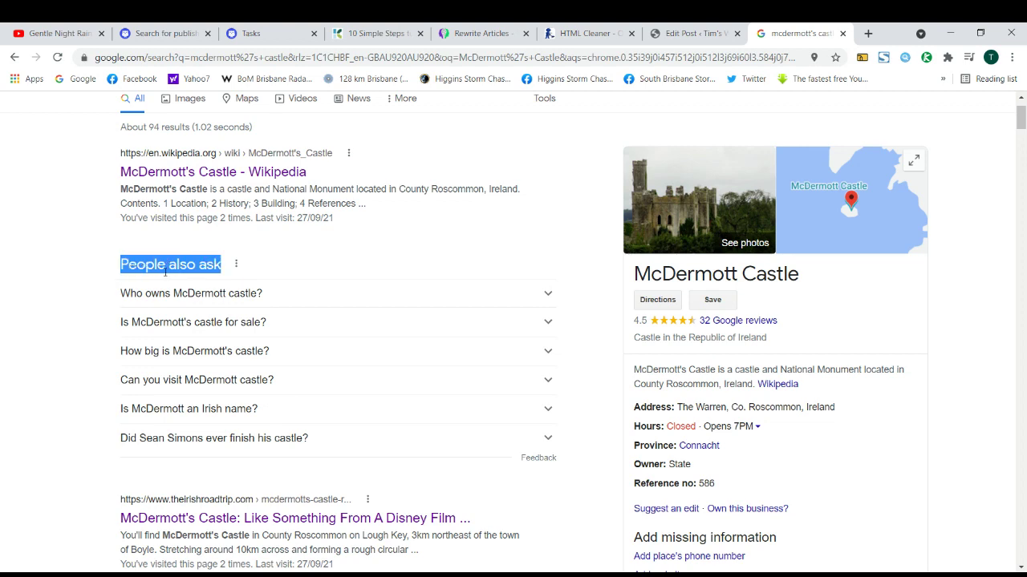
scroll(62, 296, "up", 1)
scroll(64, 320, "down", 2)
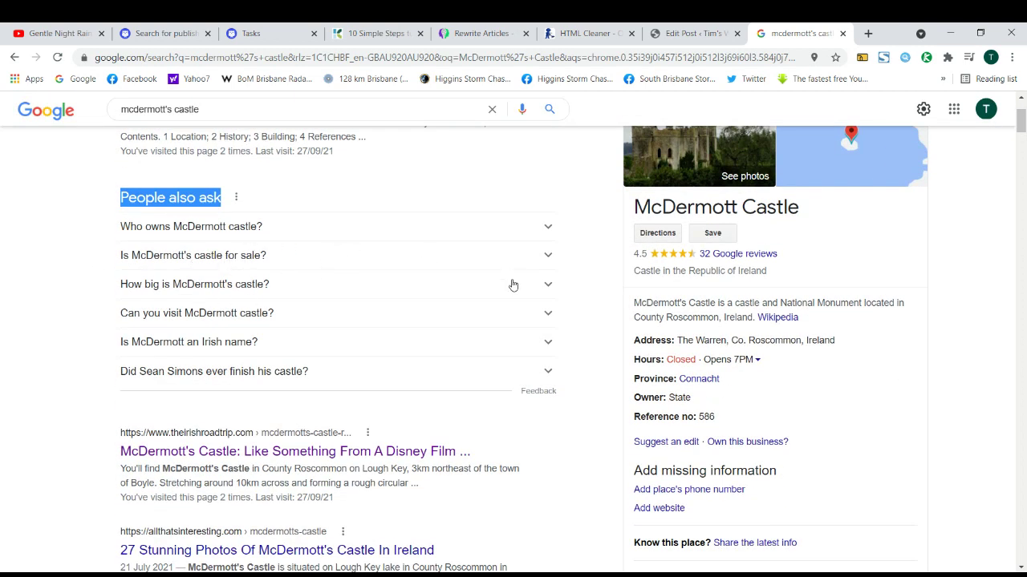
scroll(125, 320, "up", 2)
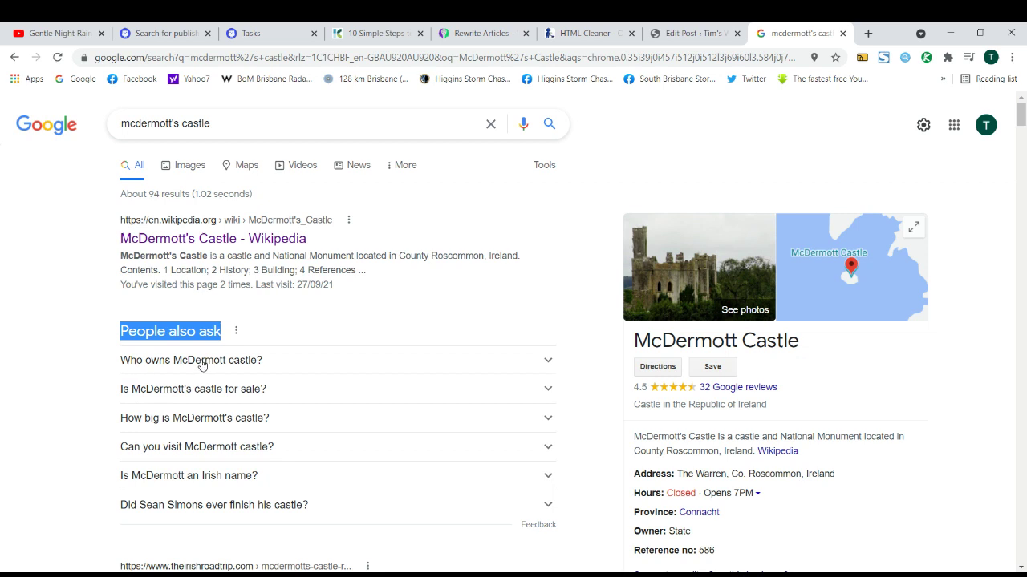
triple_click(152, 360)
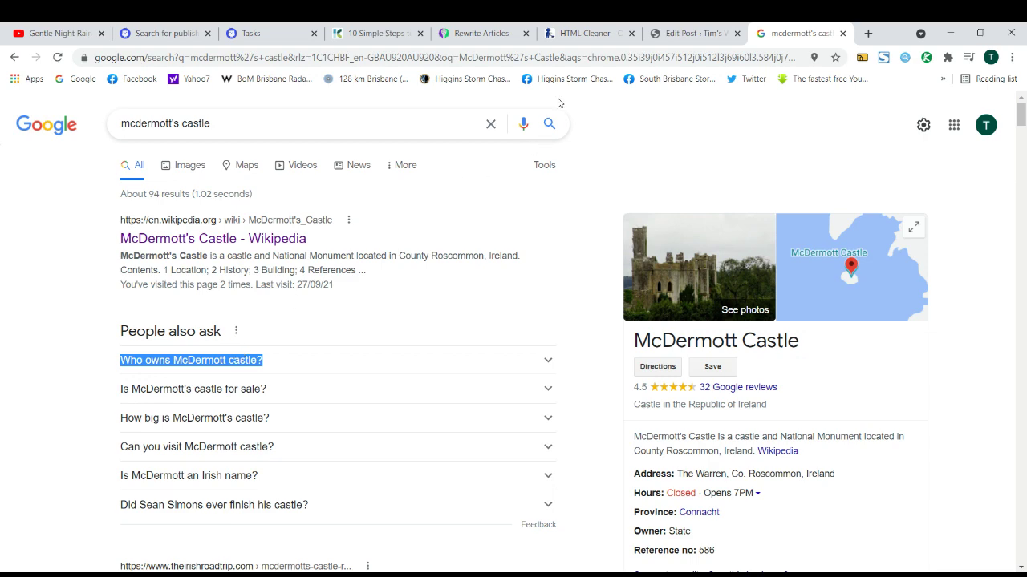
Return to the post editor and look over the "Where is McDermott's Castle?" section down to the paragraphs below its map.
left_click(670, 34)
scroll(337, 322, "down", 4)
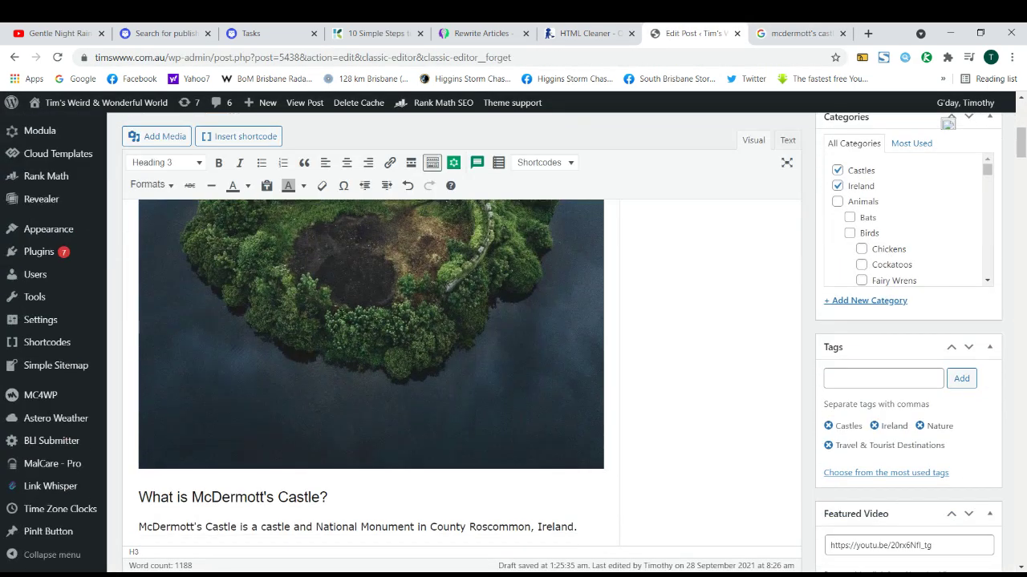
left_click(239, 373)
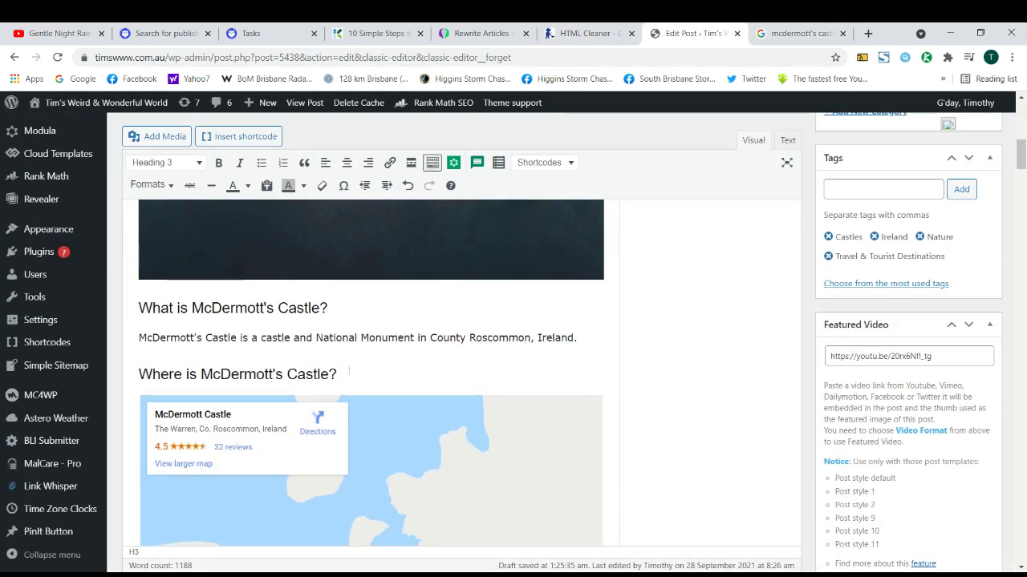
scroll(350, 374, "down", 5)
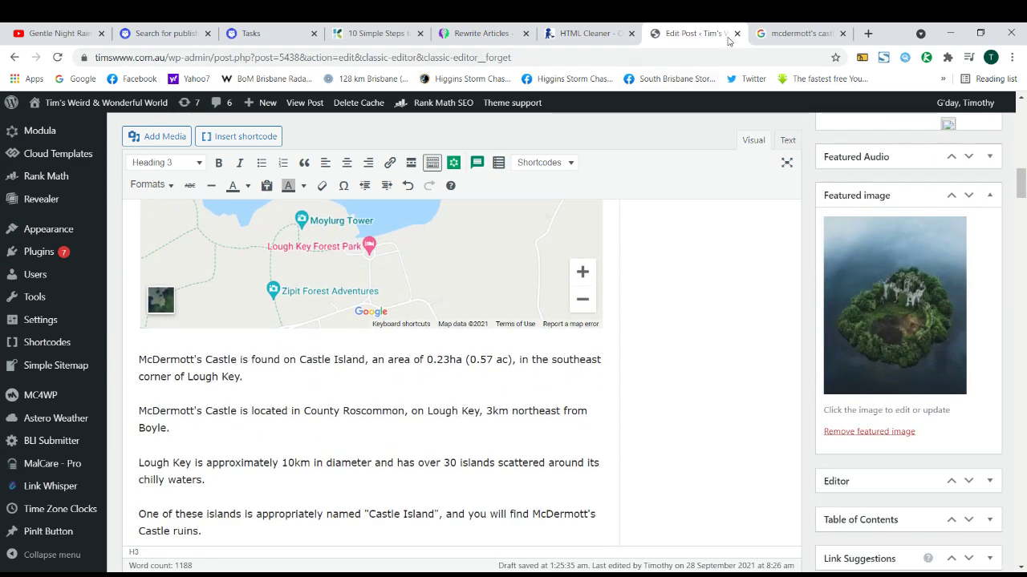
Open the Wikipedia article on McDermott's Castle from the search results and highlight its 2014 sentence about the sitcom Moone Boy.
left_click(759, 31)
left_click(222, 240)
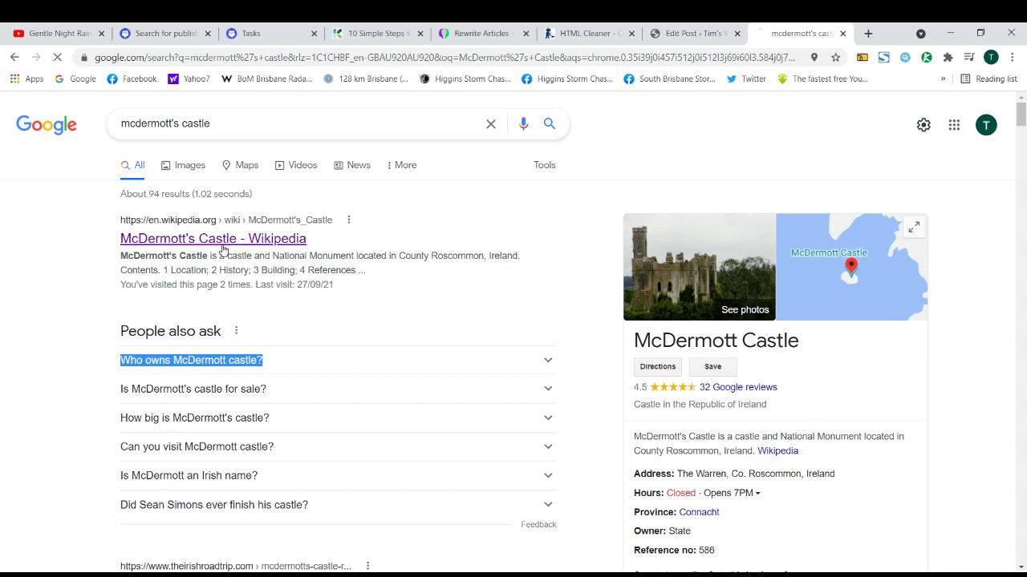
scroll(390, 296, "down", 6)
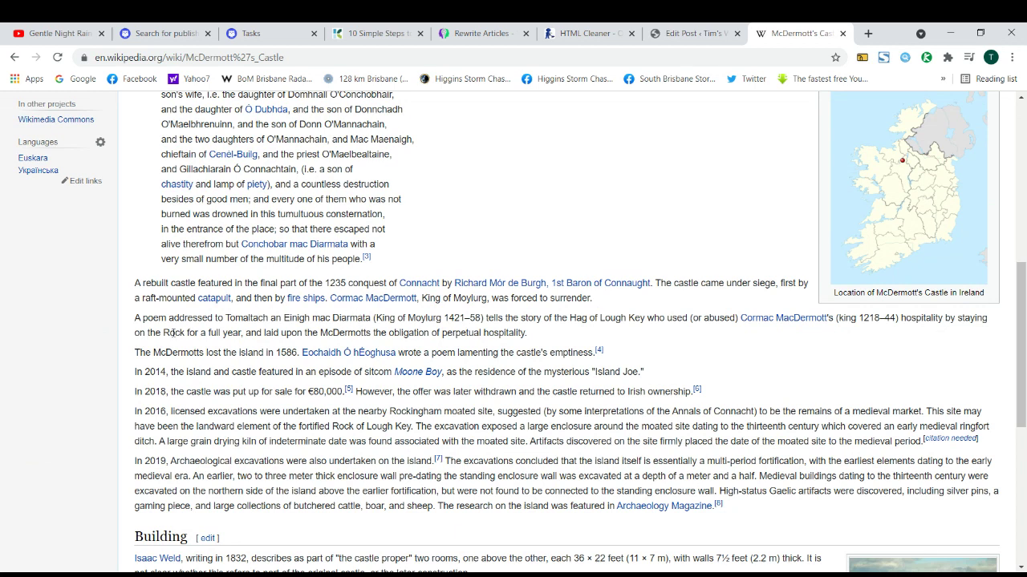
scroll(173, 335, "down", 1)
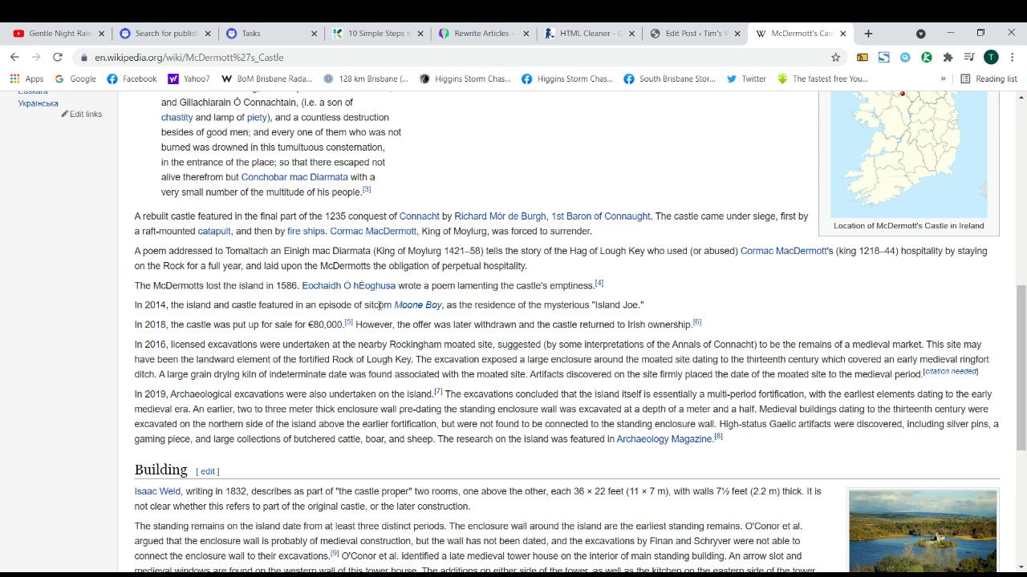
triple_click(522, 305)
left_click(507, 302)
triple_click(508, 304)
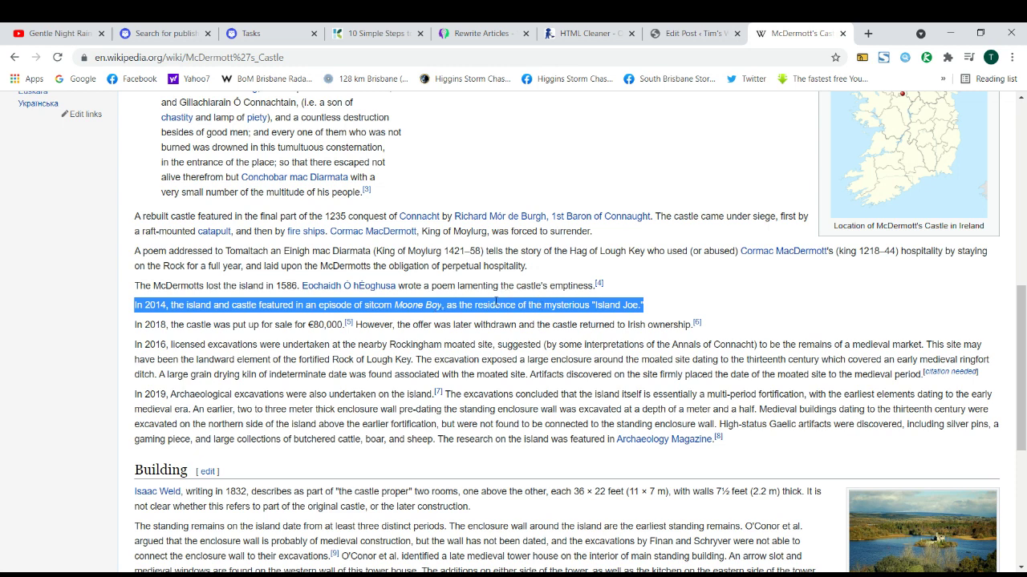
Compare the post's location paragraphs with the Location and History sections of the Wikipedia article.
left_click(694, 33)
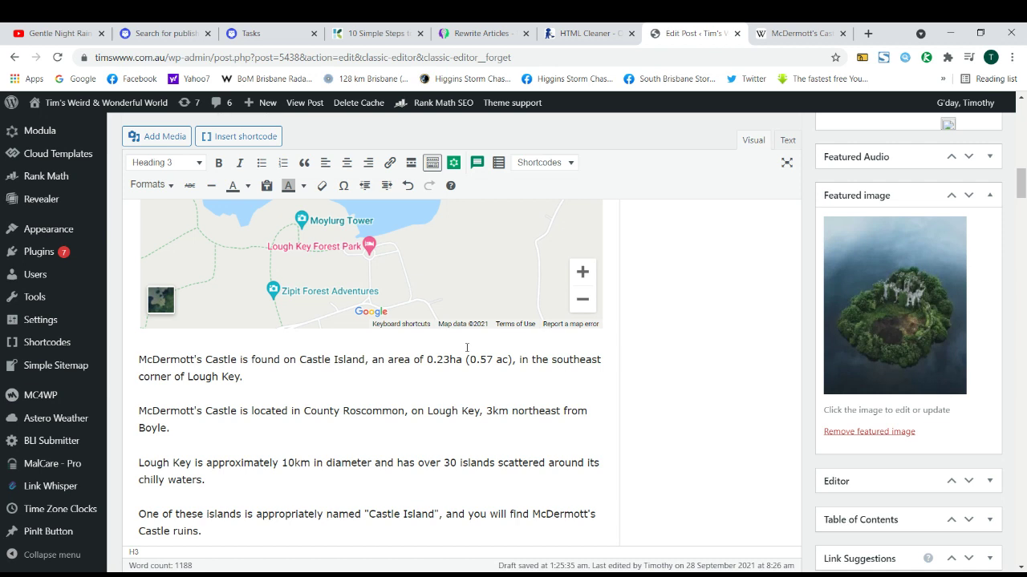
left_click(802, 33)
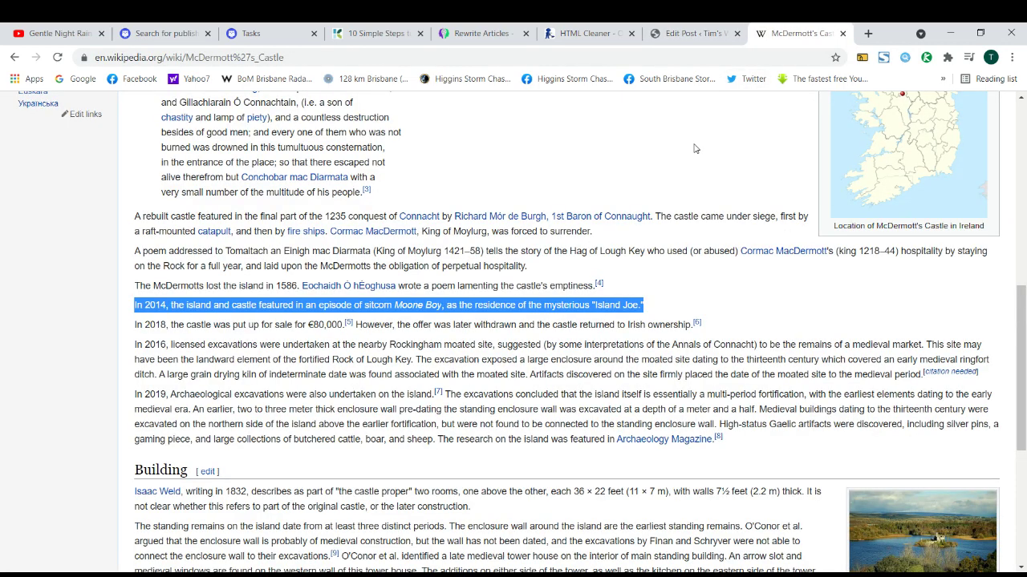
scroll(650, 193, "up", 5)
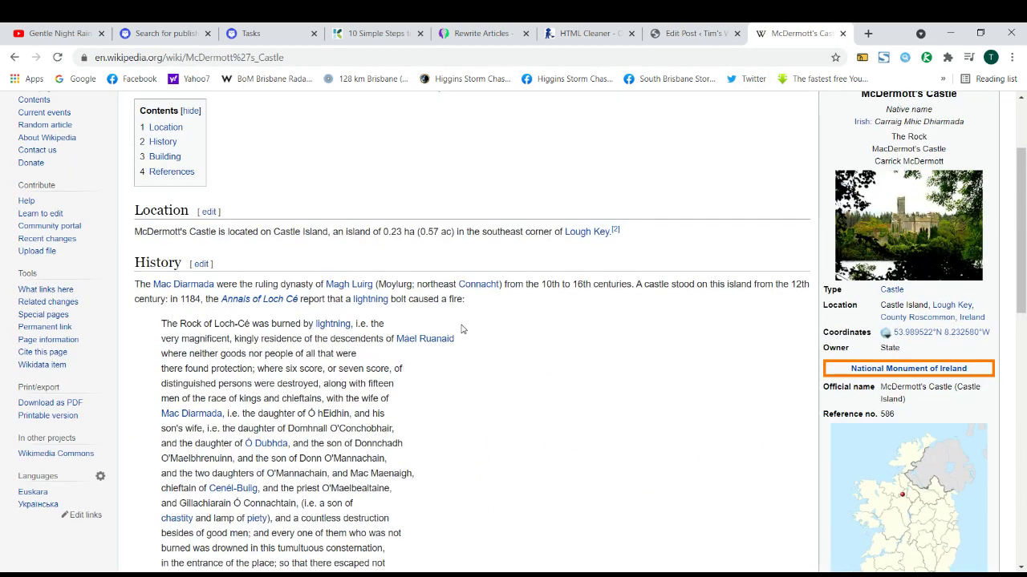
scroll(482, 305, "down", 5)
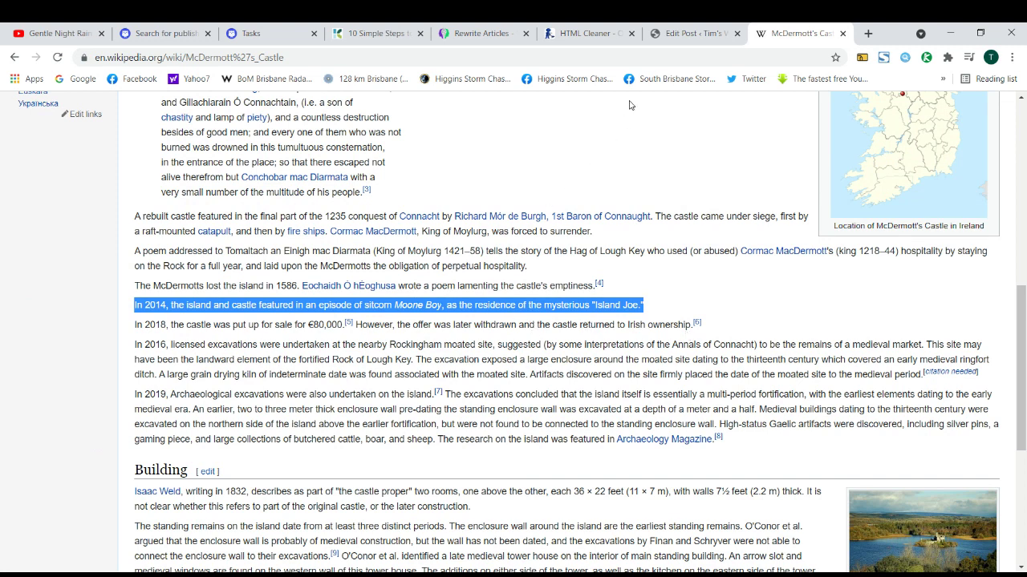
Back in the post editor, highlight the Castle Island sentence below the map and single out its size figures and the word "area".
left_click(678, 36)
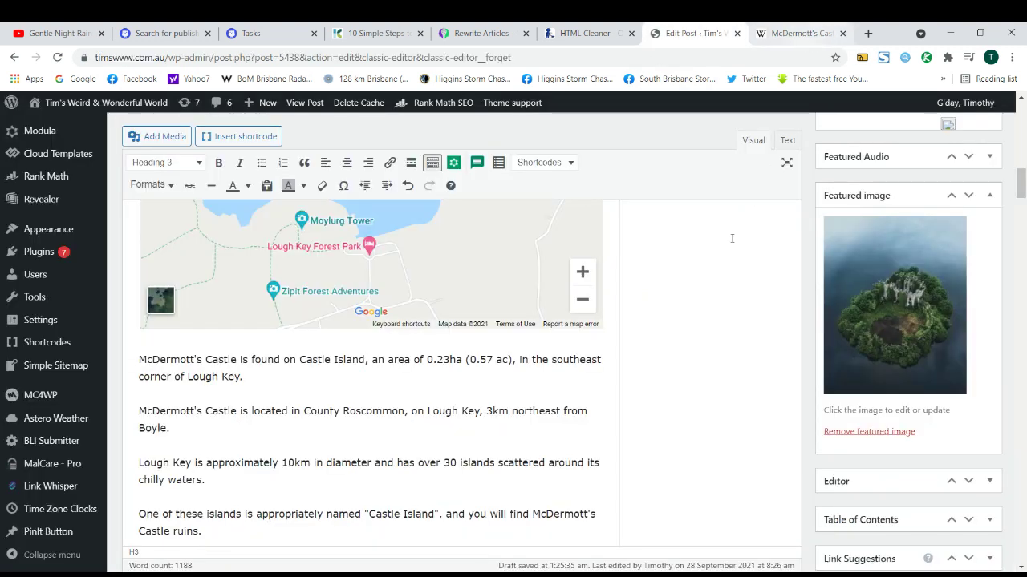
double_click(523, 360)
triple_click(524, 359)
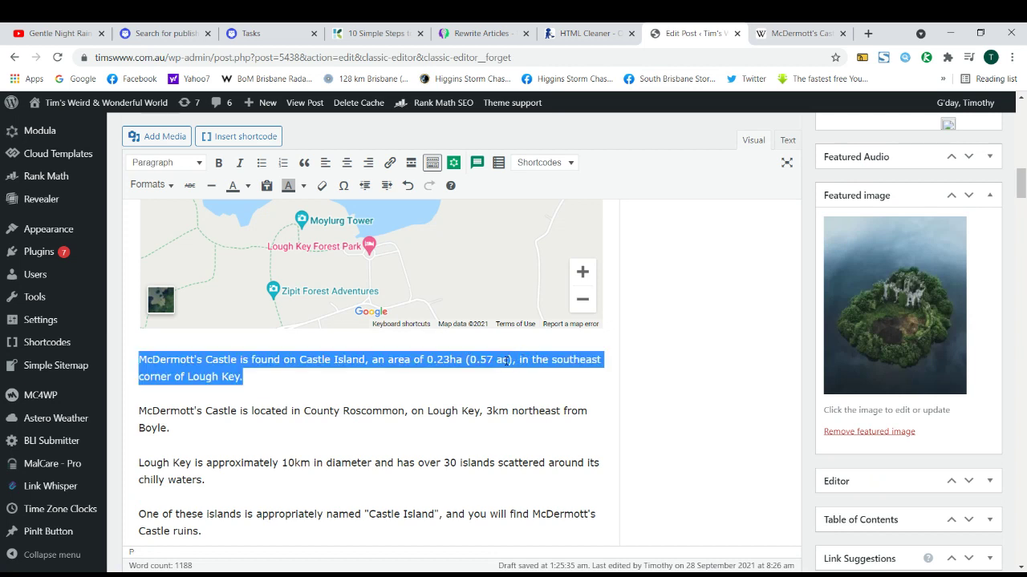
left_click(508, 360)
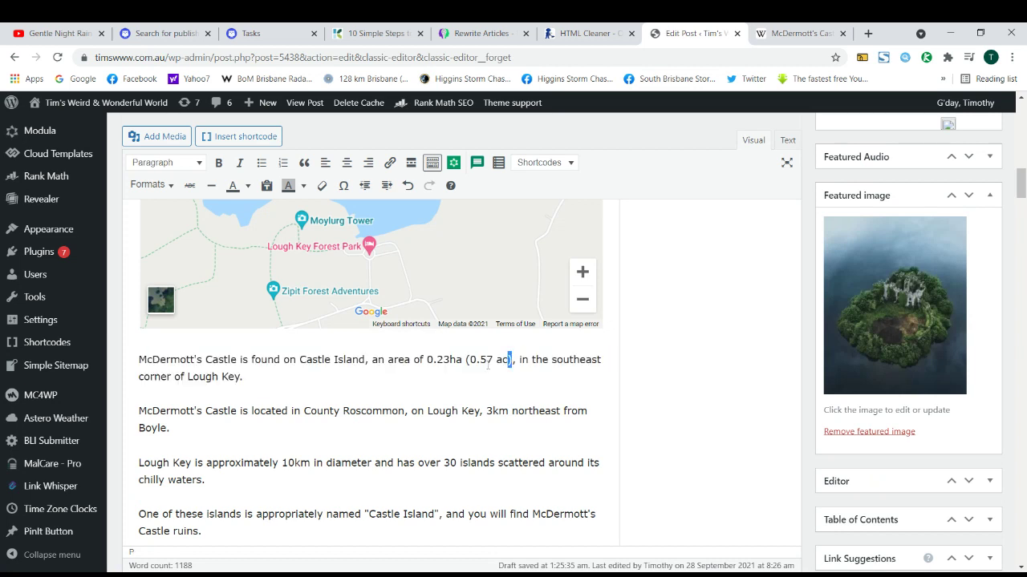
double_click(487, 361)
double_click(507, 360)
triple_click(503, 360)
left_click(495, 359)
key("BackSpace")
left_click(446, 366)
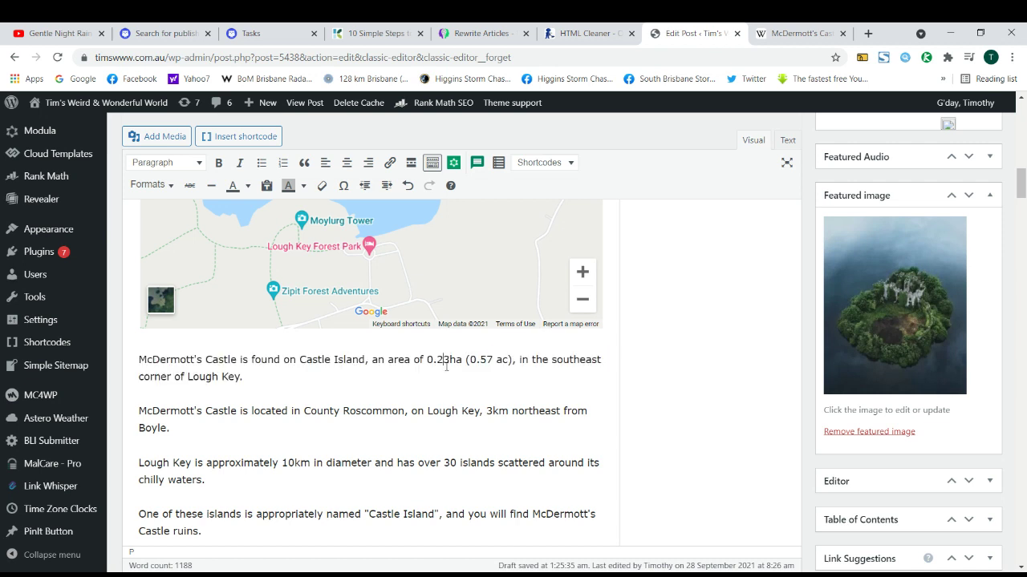
double_click(400, 362)
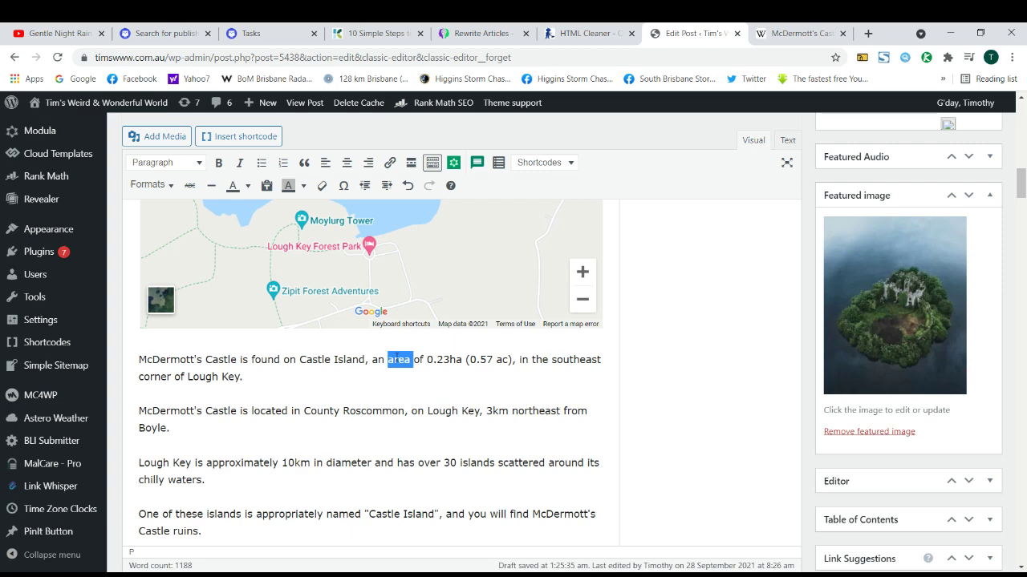
Look back over the opening photo, headings and map, and highlight the paragraph placing the castle in County Roscommon, northeast from Boyle.
scroll(396, 359, "up", 10)
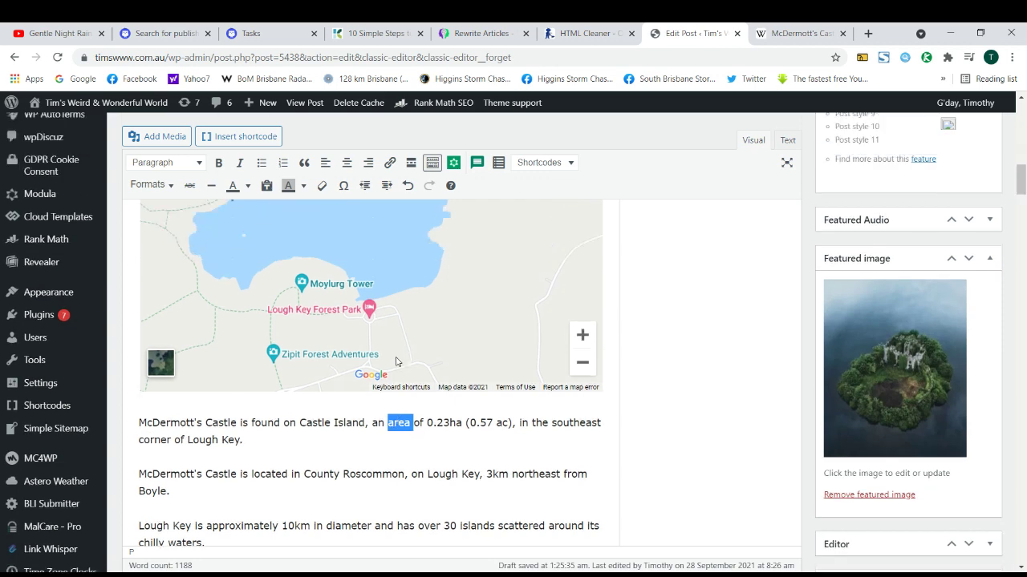
scroll(374, 374, "up", 5)
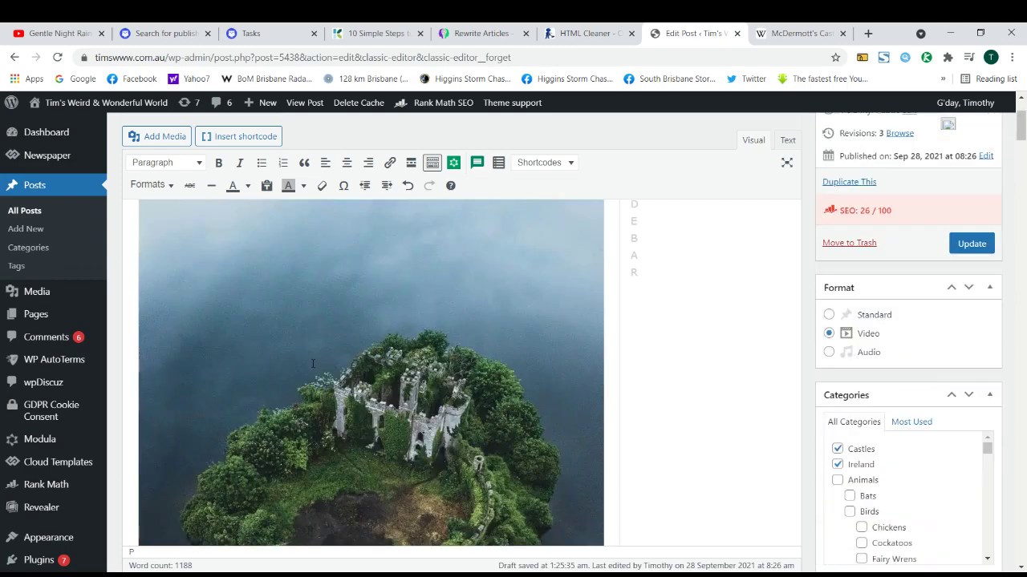
scroll(339, 355, "down", 3)
scroll(348, 355, "down", 8)
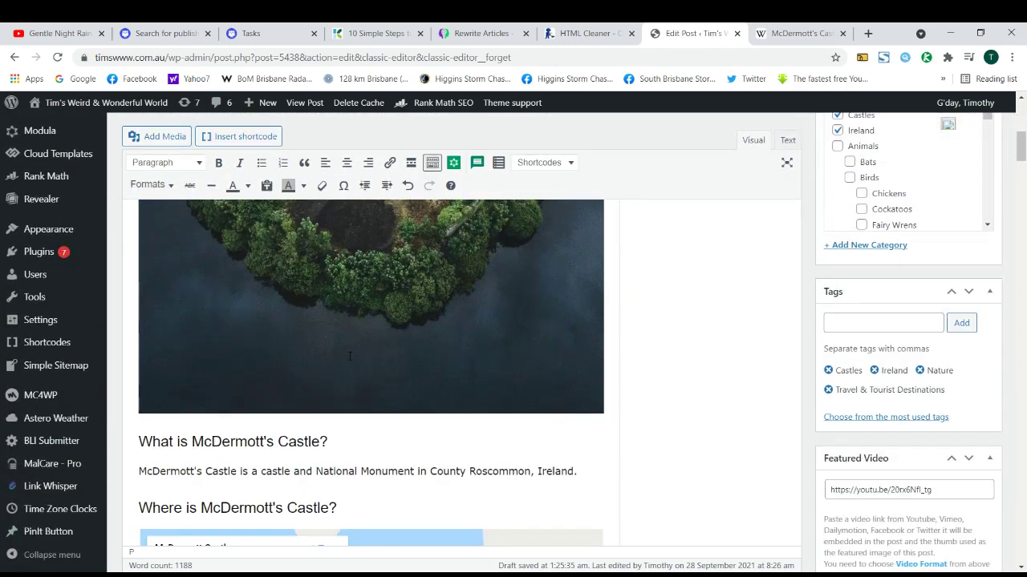
scroll(420, 390, "down", 1)
scroll(485, 399, "down", 3)
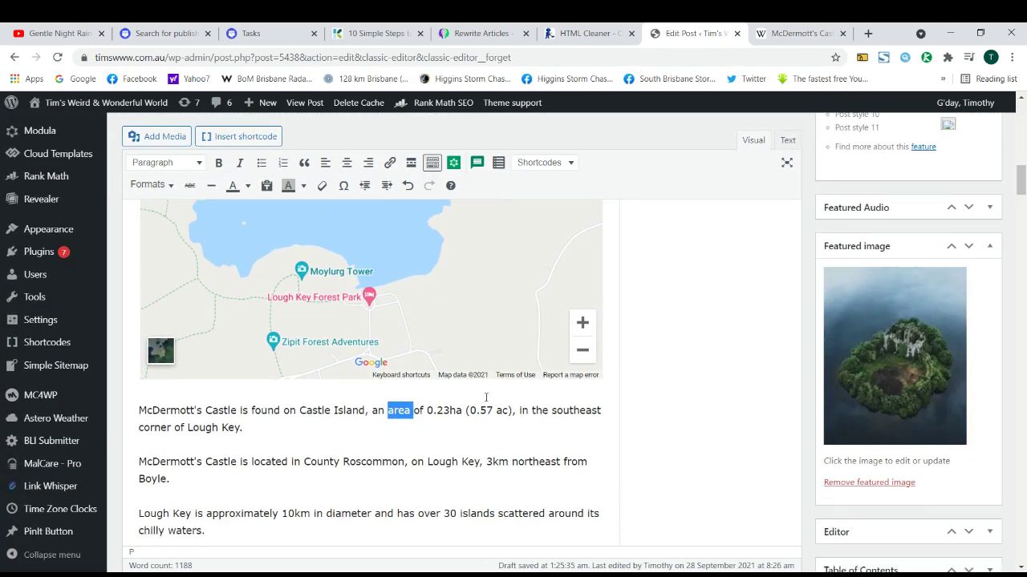
left_click(351, 351)
triple_click(363, 347)
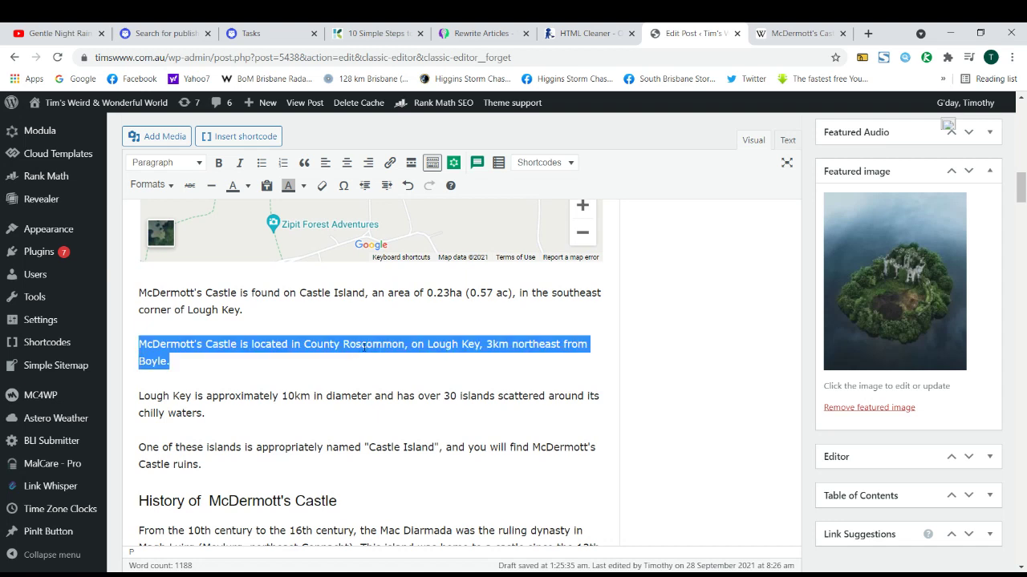
left_click(349, 351)
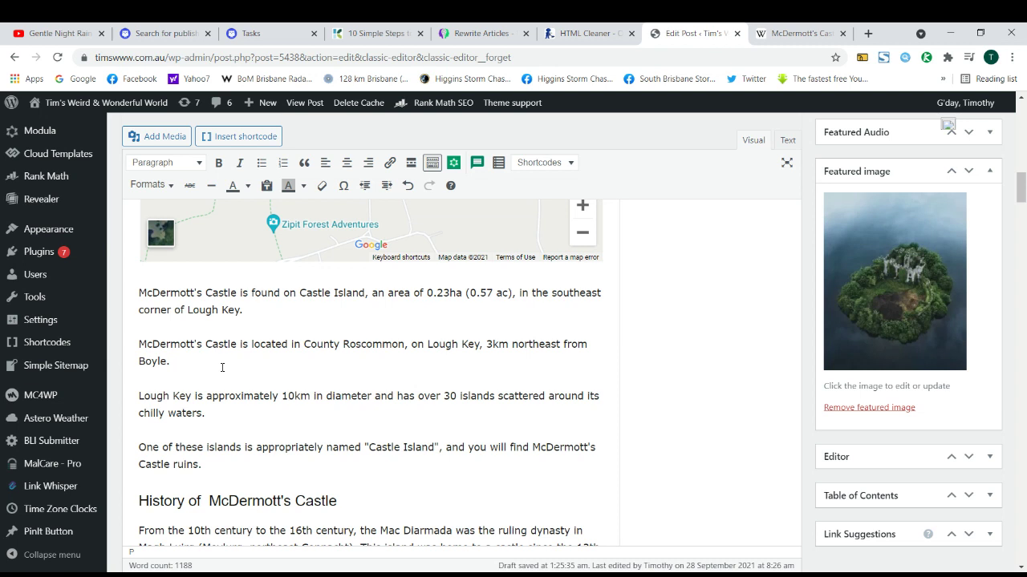
Try block-quote formatting on the paragraph placing the castle in County Roscommon, and turn it back into plain text.
left_click_drag(138, 344, 178, 361)
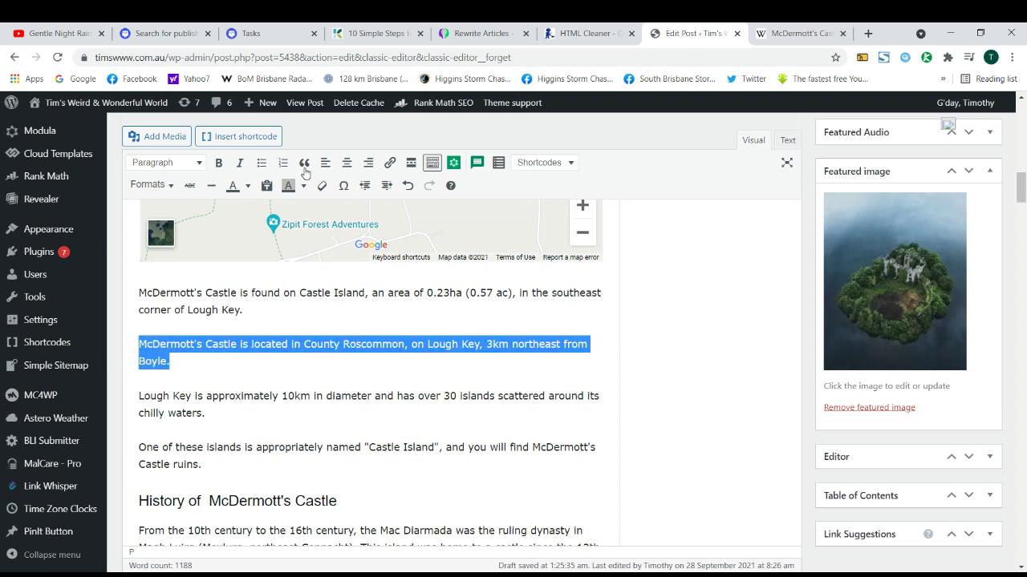
left_click(305, 164)
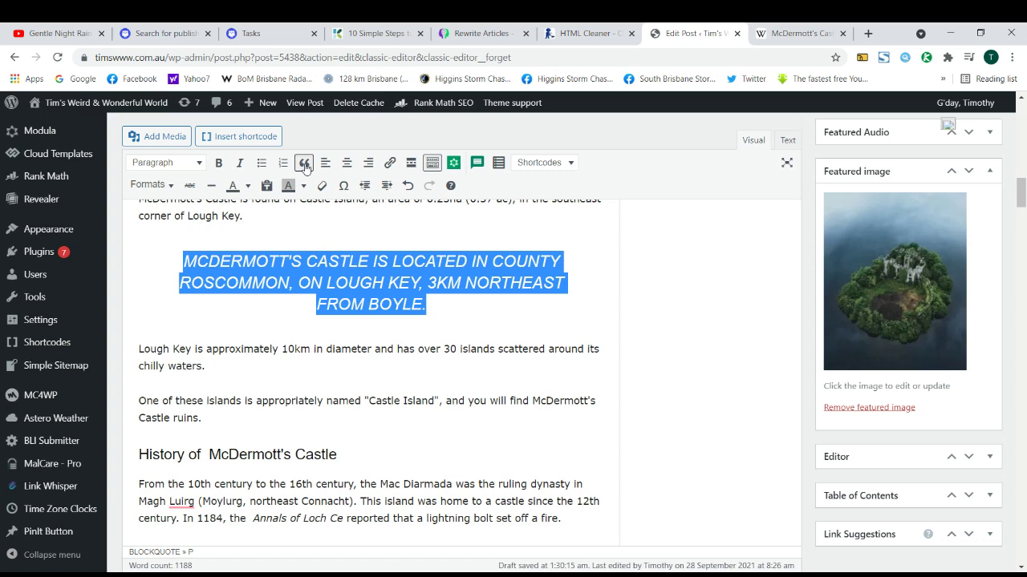
left_click(305, 166)
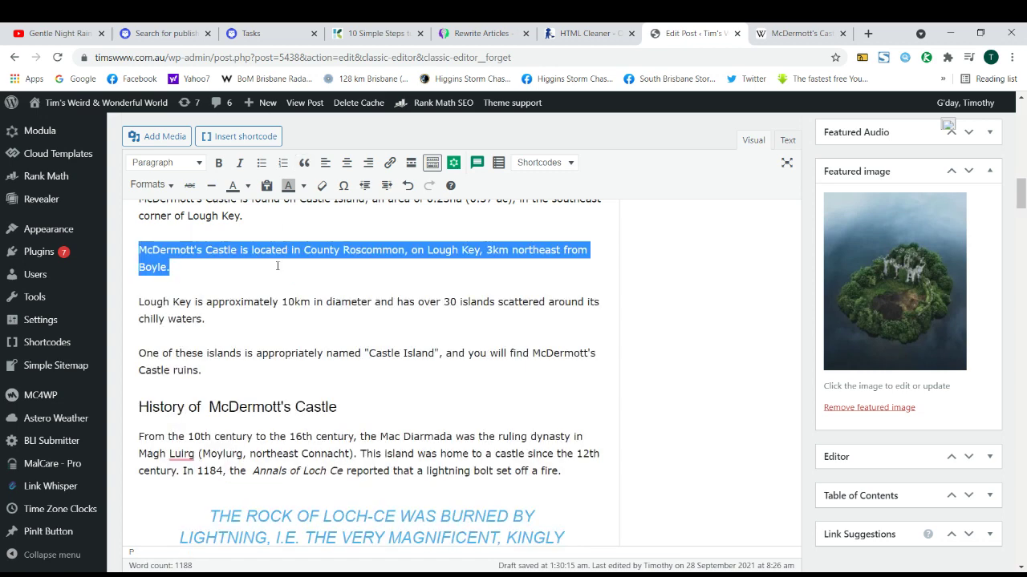
left_click(209, 267)
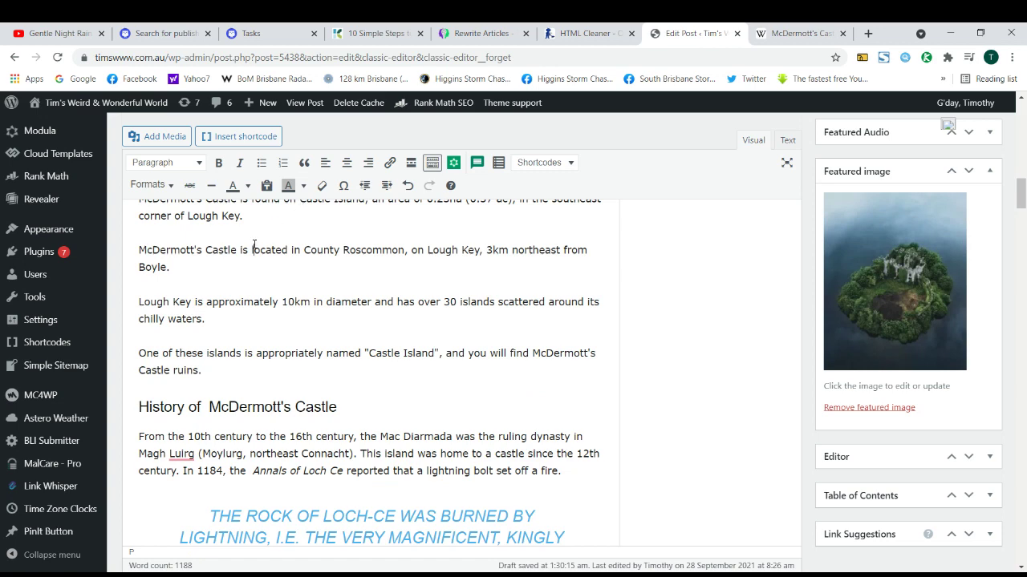
Format the County Roscommon paragraph as a block quote and add a "SOURCE:" line beneath it inside the quote.
triple_click(253, 249)
left_click(305, 163)
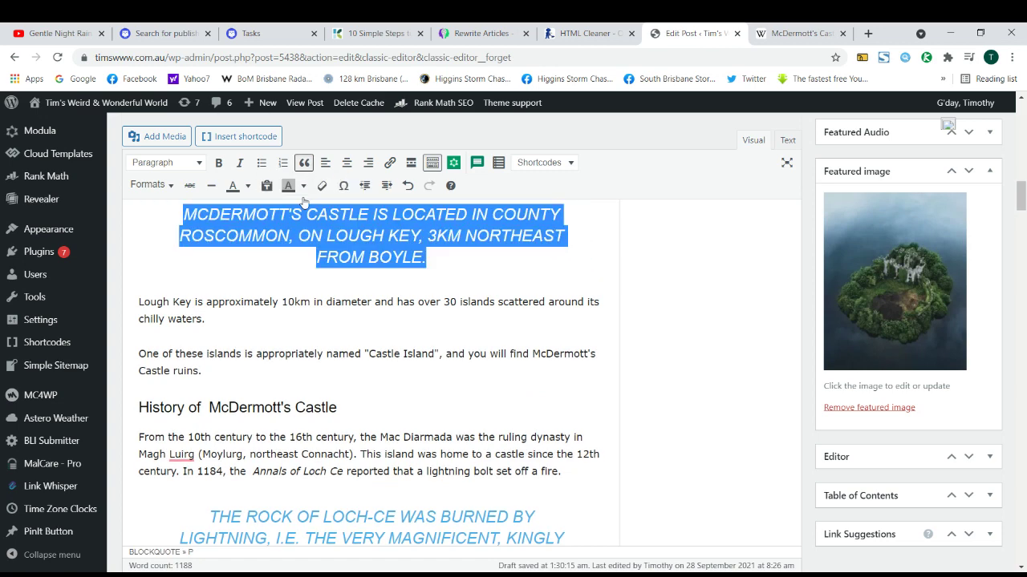
left_click(440, 257)
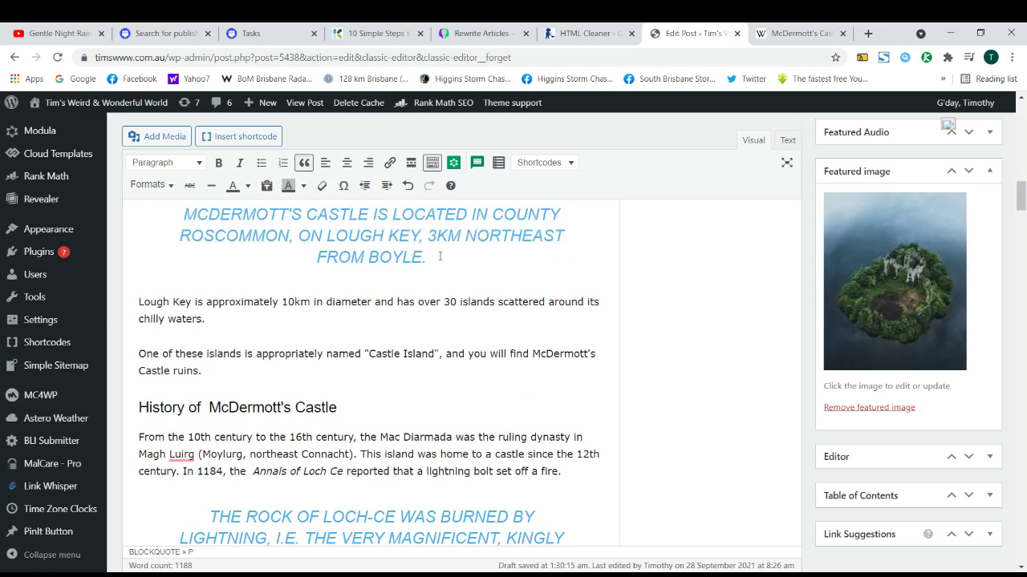
key("Return")
type("S")
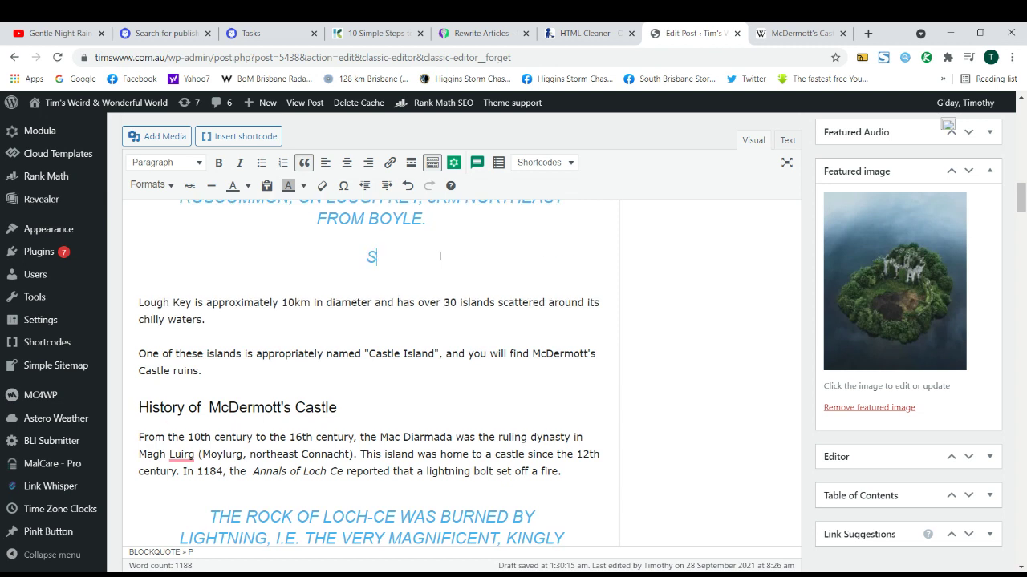
type("OURCE")
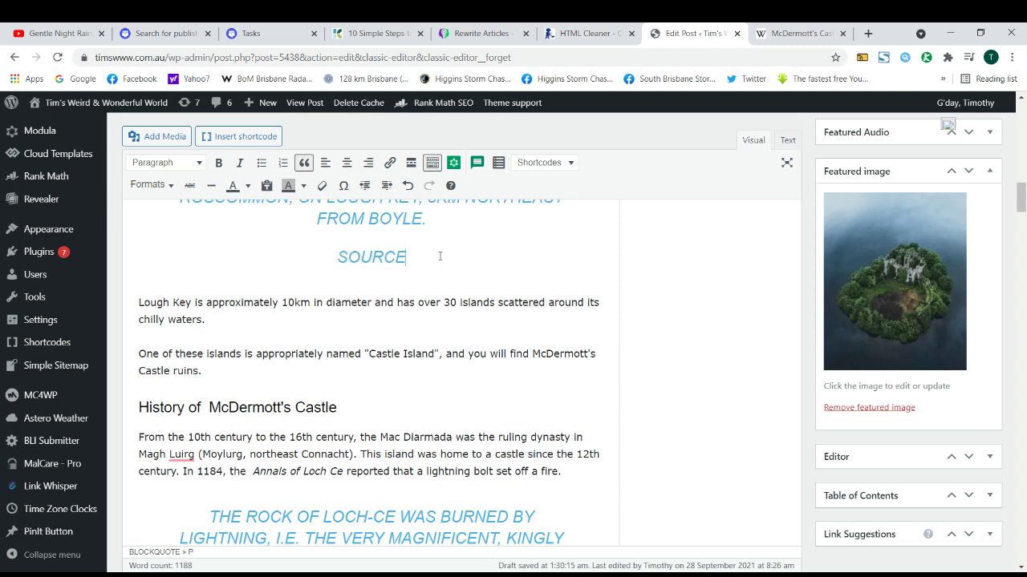
type(":")
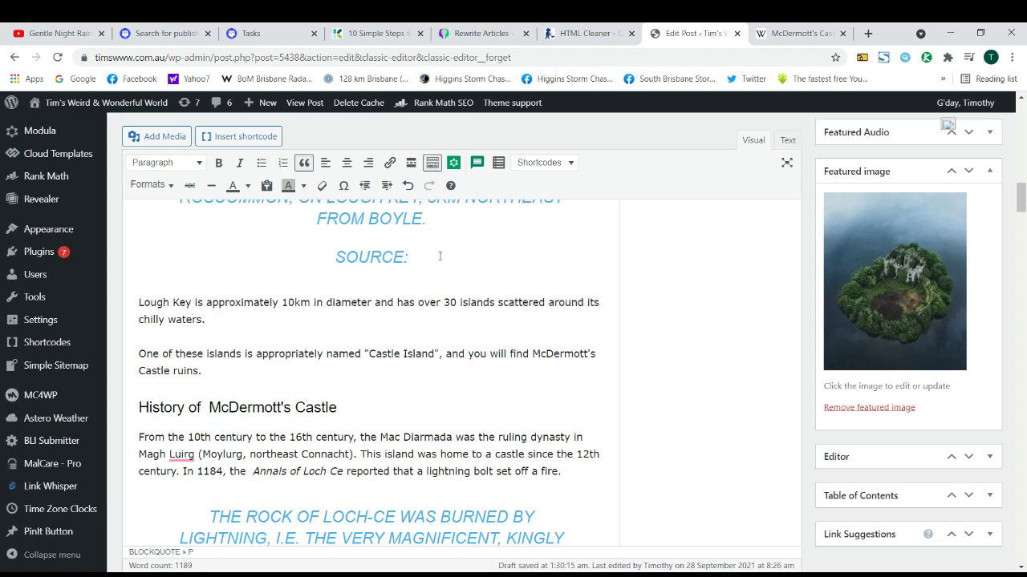
scroll(439, 256, "up", 1)
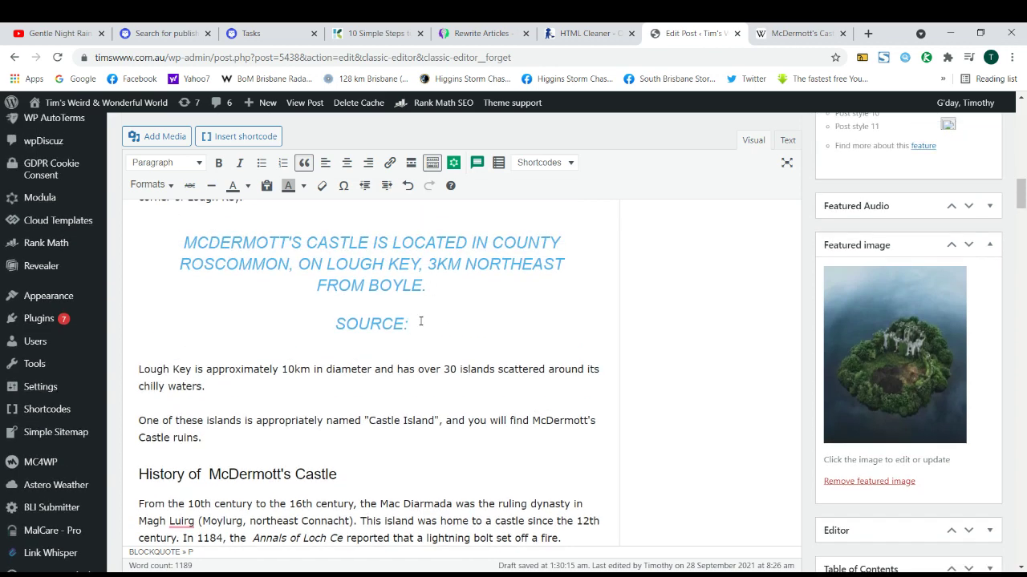
Replace the quote's source line with "BY", and undo the edits back to the plain County Roscommon paragraph.
left_click_drag(409, 323, 325, 321)
key("BackSpace")
type("By")
left_click_drag(385, 324, 359, 324)
key("ctrl+z")
key("ctrl+z")
key("ctrl+z")
key("ctrl+z")
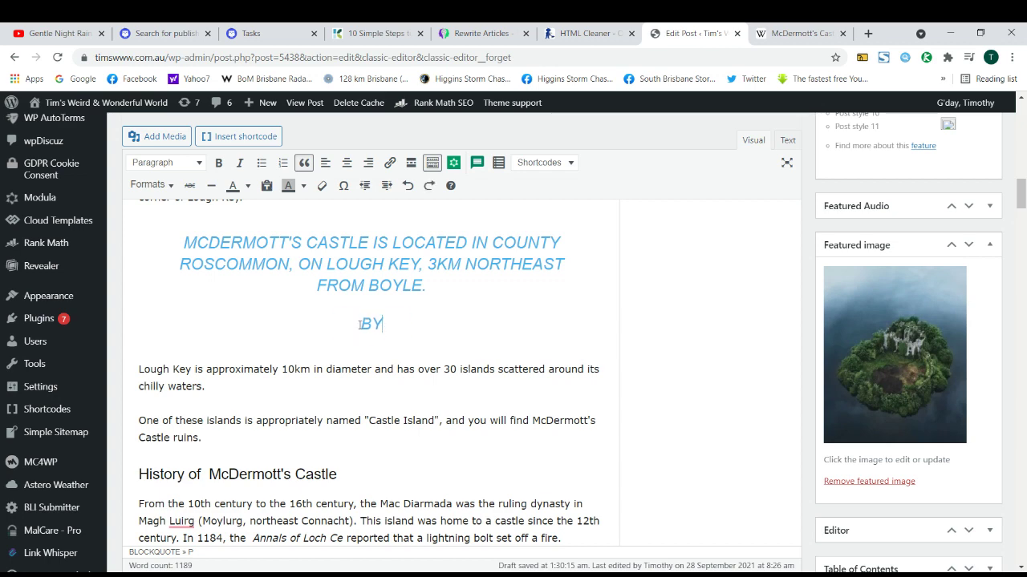
key("ctrl+z")
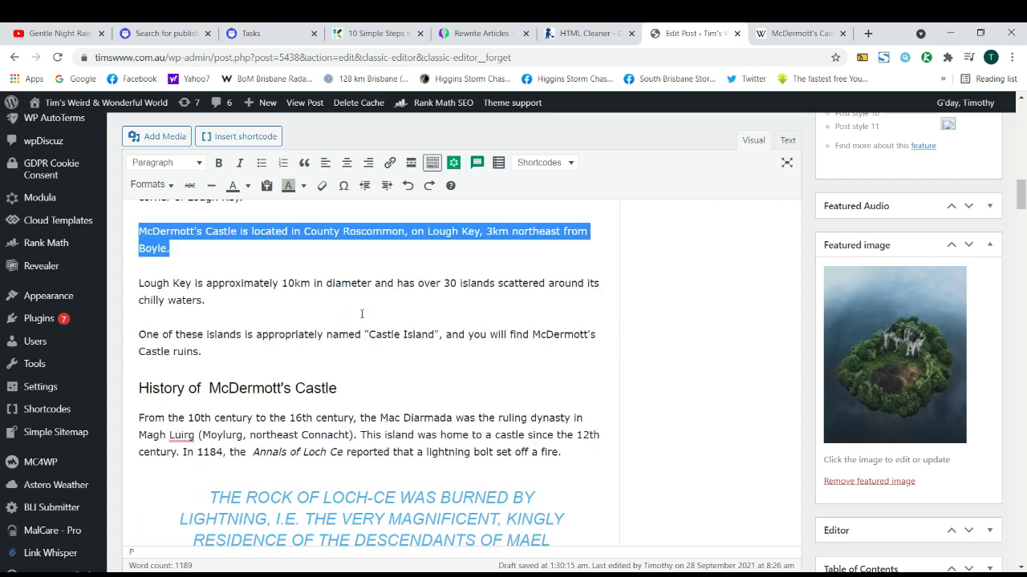
Go back to the embedded map under the "Where is McDermott's Castle?" heading and select it.
scroll(307, 314, "up", 2)
left_click(320, 340)
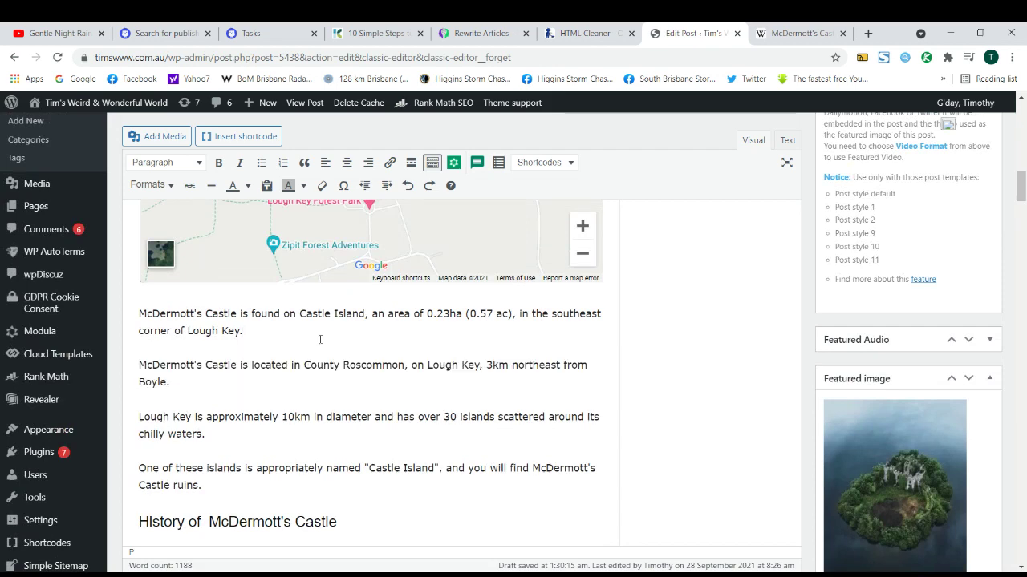
scroll(369, 340, "up", 3)
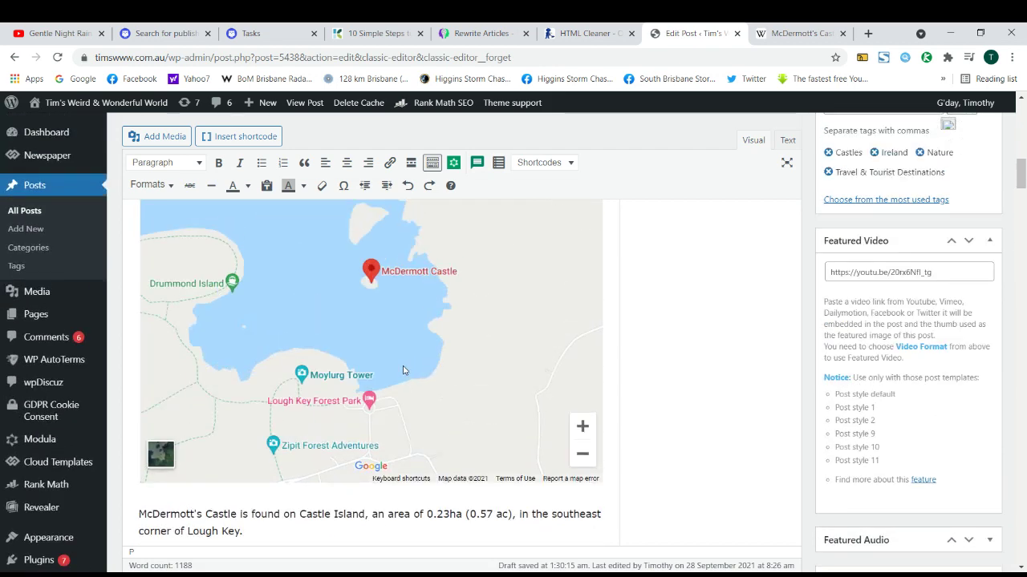
scroll(417, 337, "up", 1)
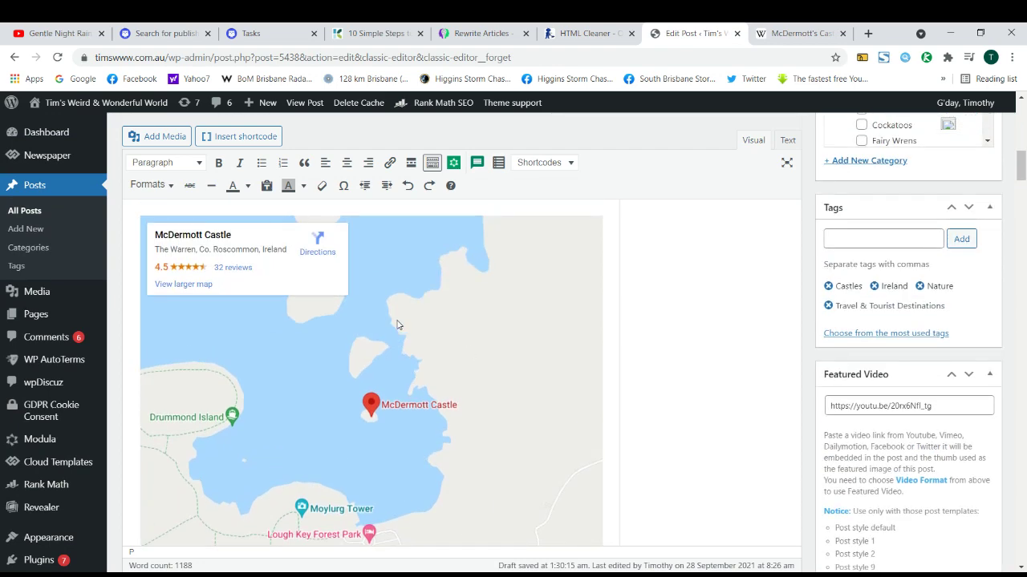
scroll(447, 312, "up", 1)
left_click(447, 309)
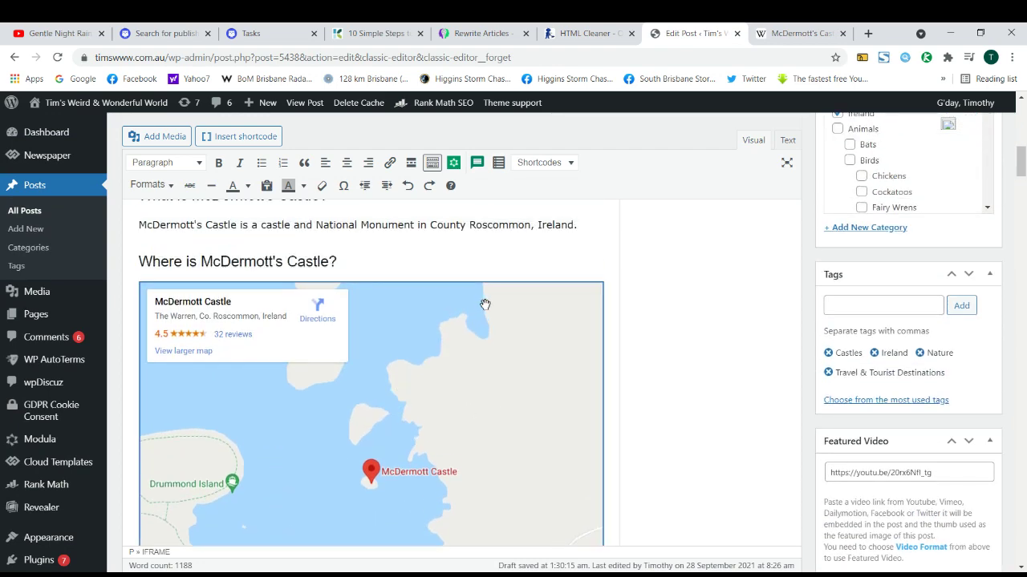
Return from the Wikipedia article to its Google search results and highlight the question "Who owns McDermott castle?".
left_click(797, 36)
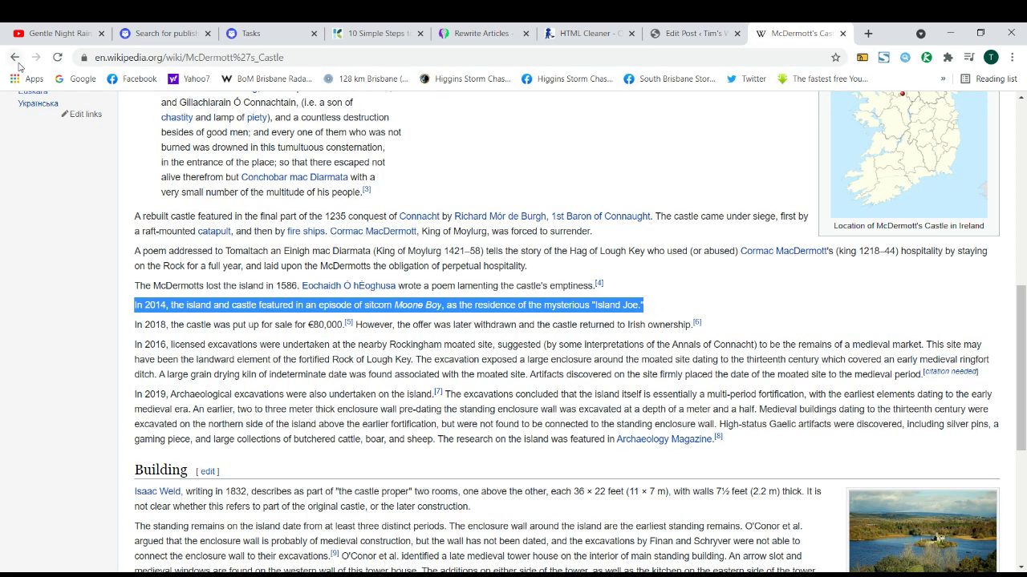
left_click(14, 57)
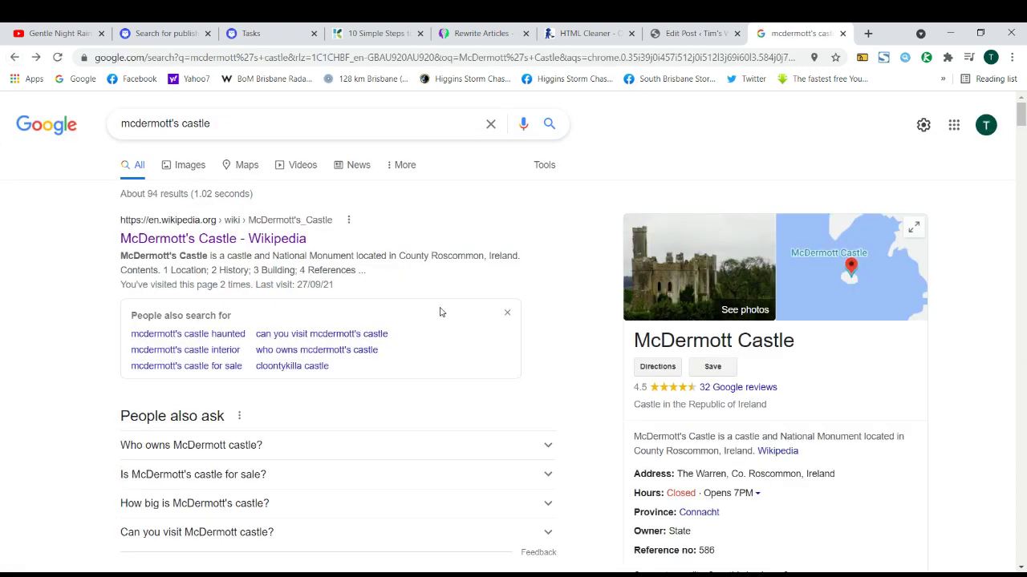
scroll(121, 393, "down", 1)
left_click_drag(121, 378, 289, 383)
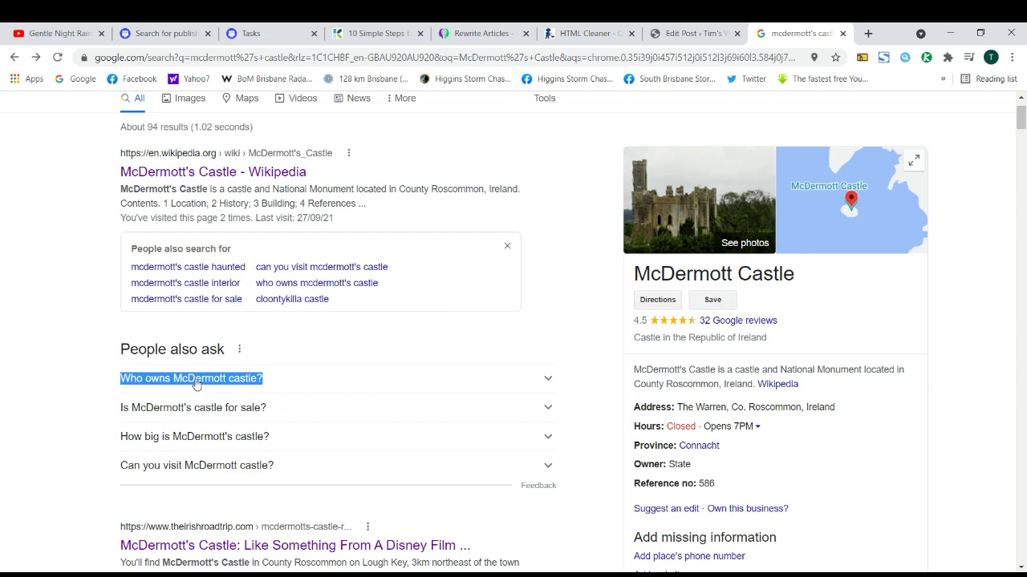
scroll(132, 164, "up", 1)
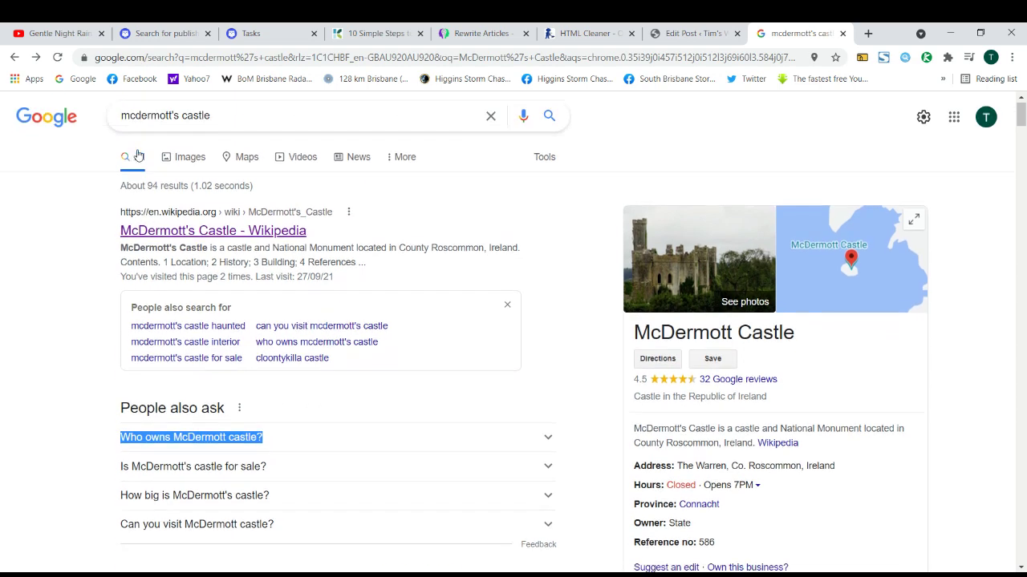
triple_click(135, 122)
left_click(31, 290)
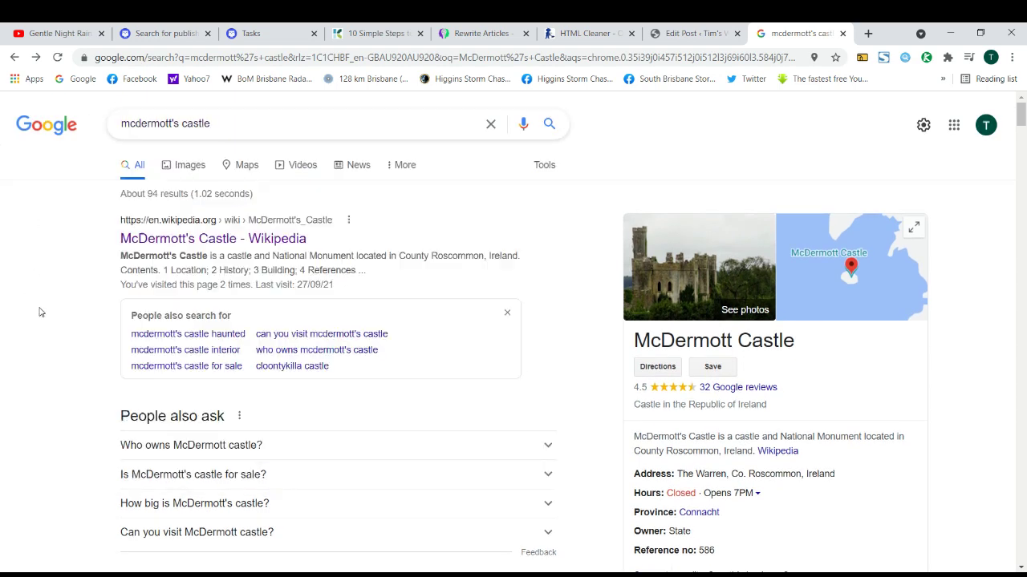
Review the People also ask questions, expanding and collapsing the answer to "How big is McDermott's castle?".
scroll(135, 266, "down", 3)
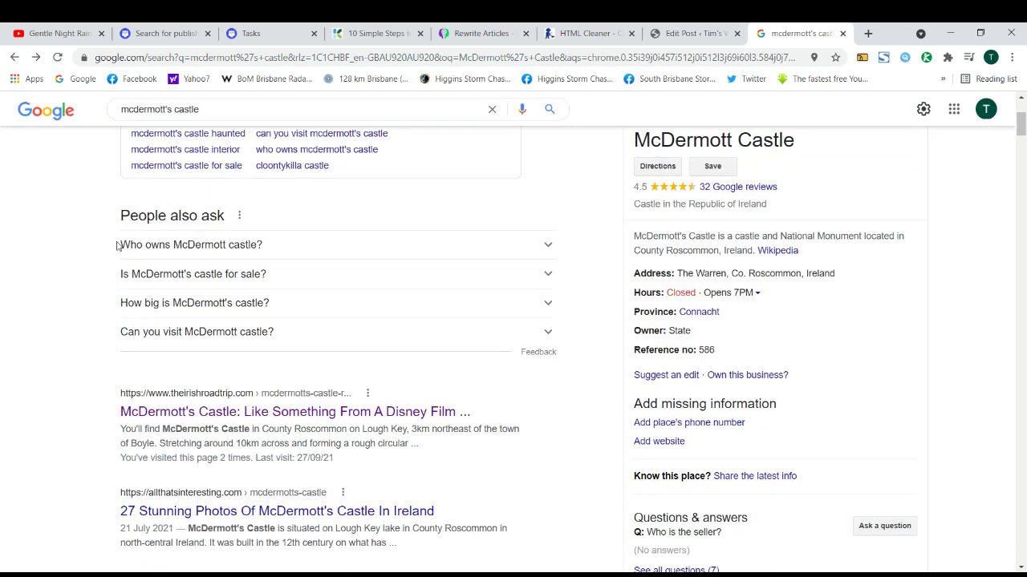
triple_click(158, 246)
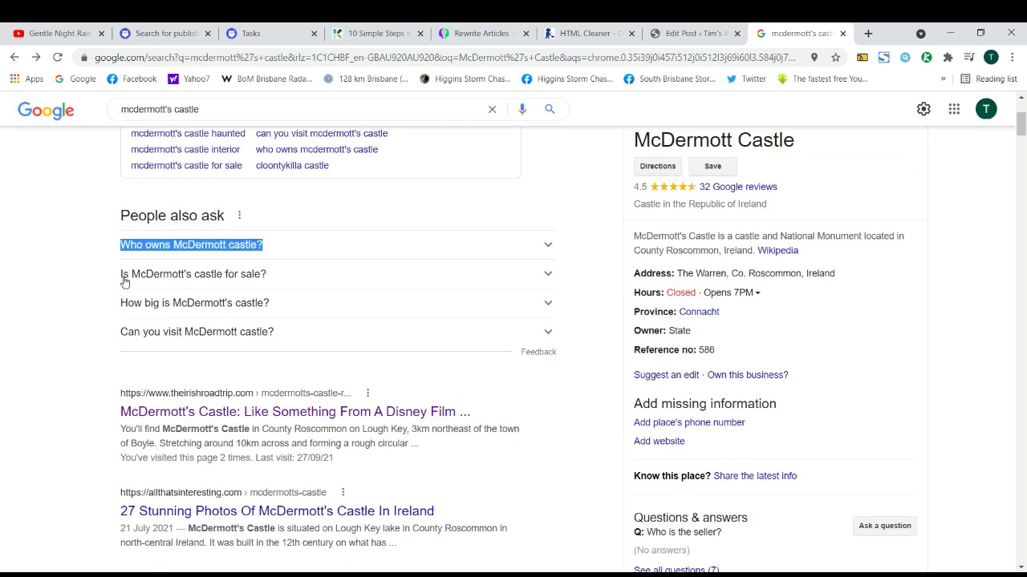
triple_click(312, 277)
left_click(239, 304)
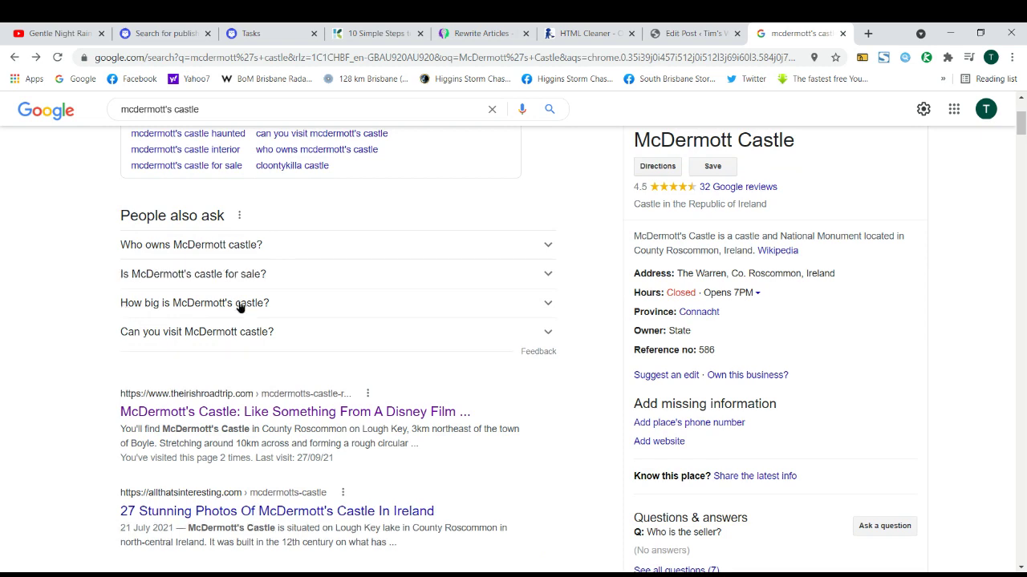
left_click(225, 302)
left_click(221, 301)
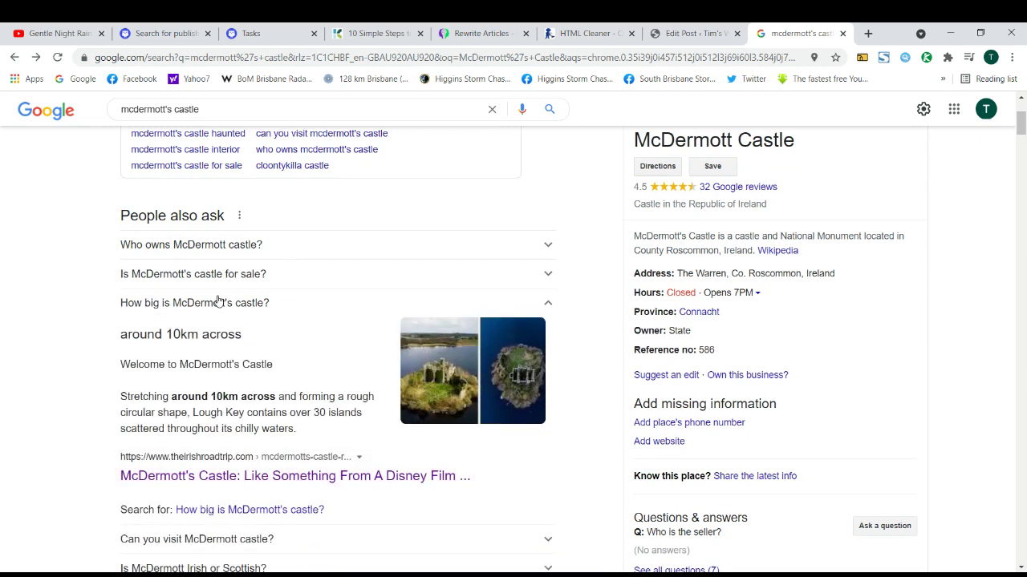
left_click(218, 301)
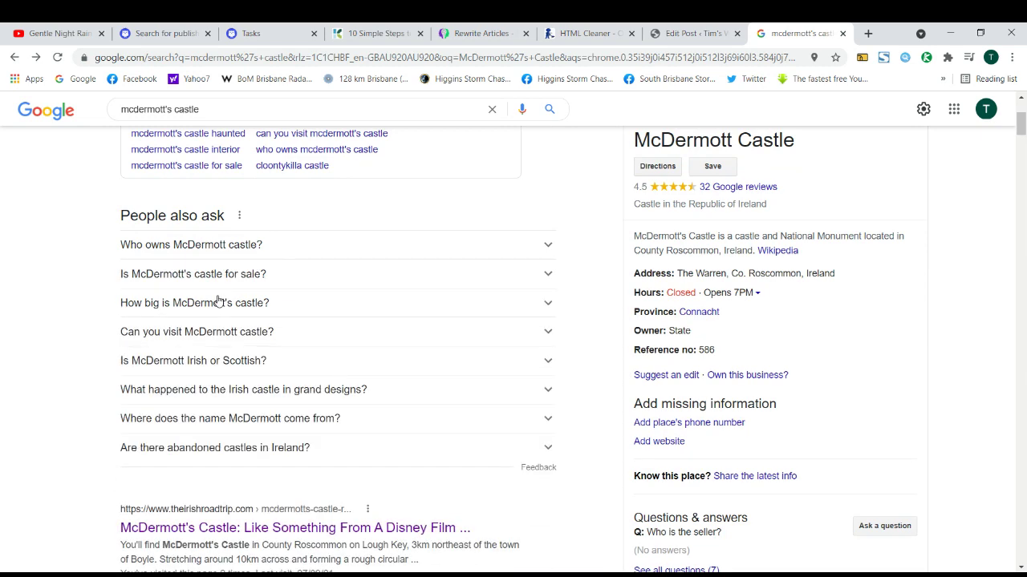
scroll(551, 329, "up", 3)
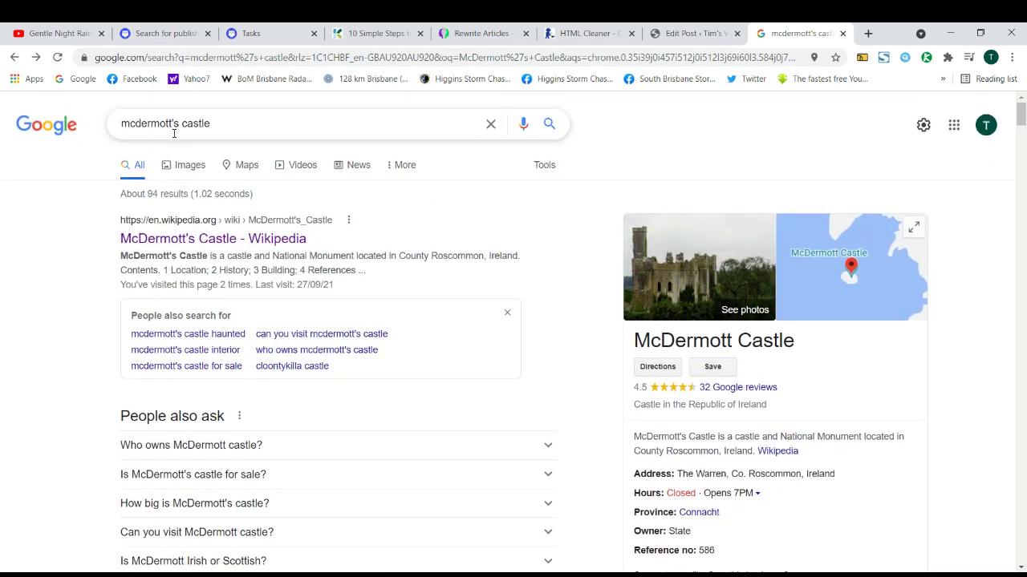
Open McDermott Castle in Google Maps from the search results and bring up its options for embedding a map.
left_click(721, 35)
left_click(763, 33)
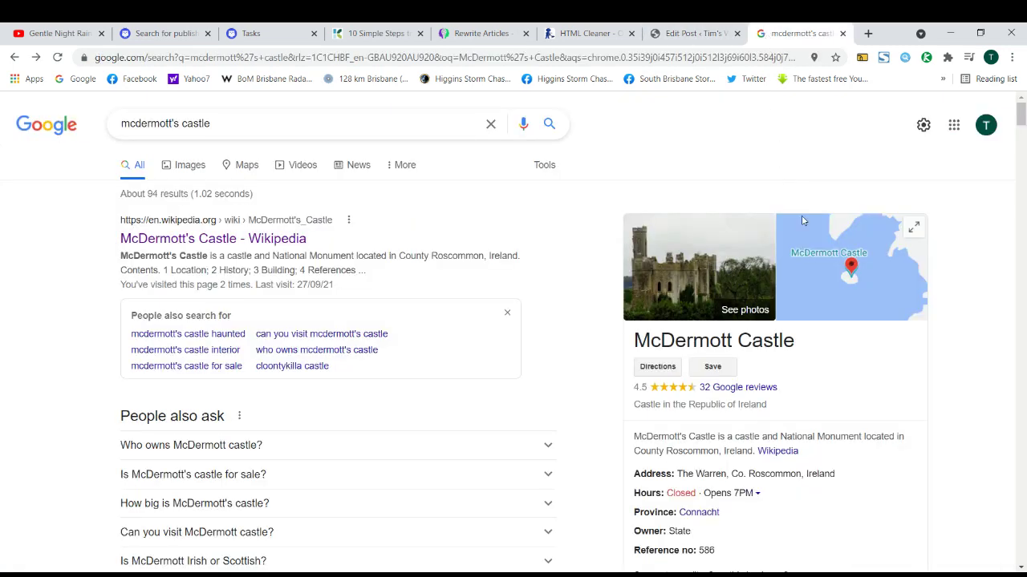
left_click(838, 281)
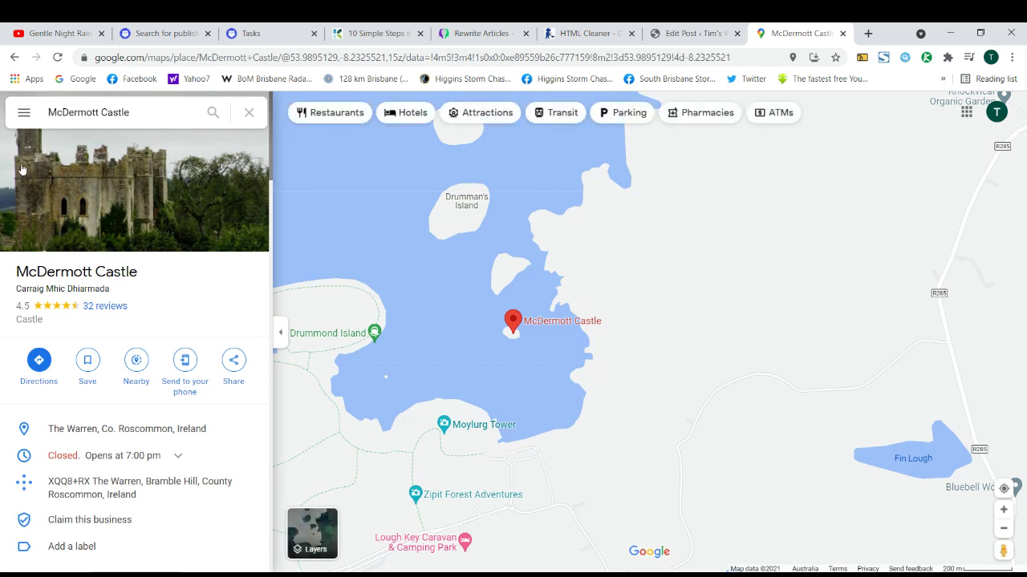
left_click(23, 117)
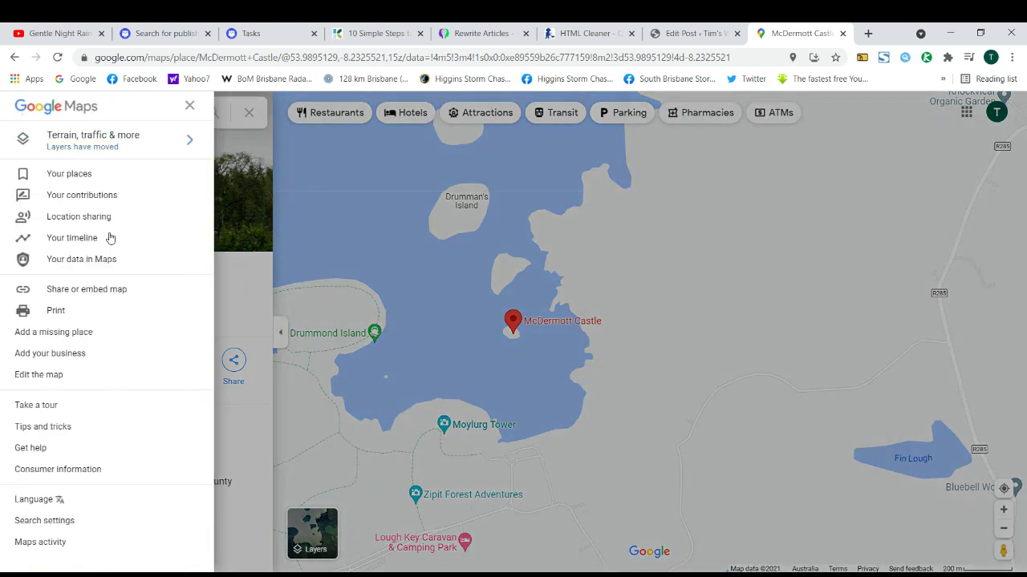
left_click(105, 290)
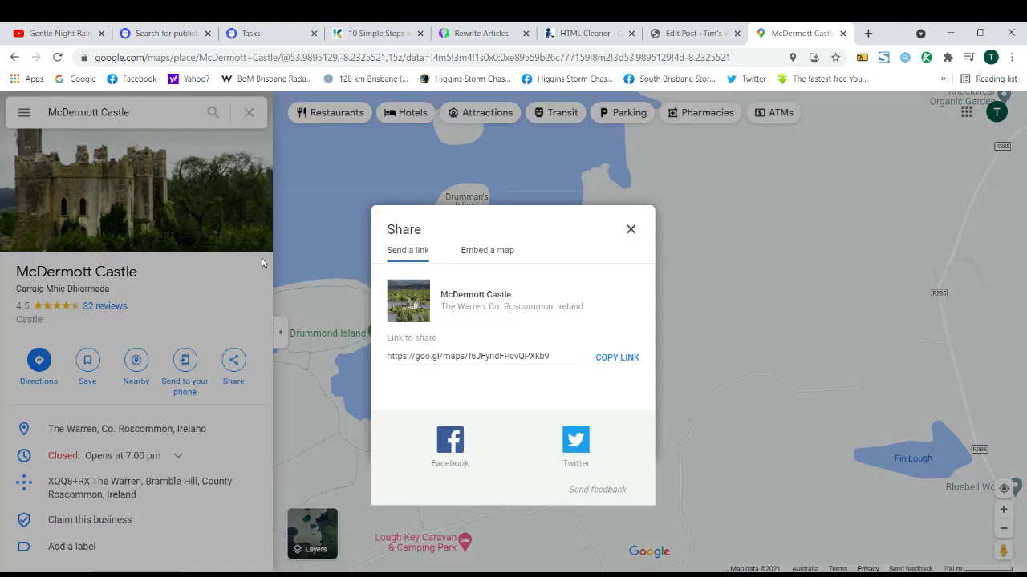
left_click(470, 249)
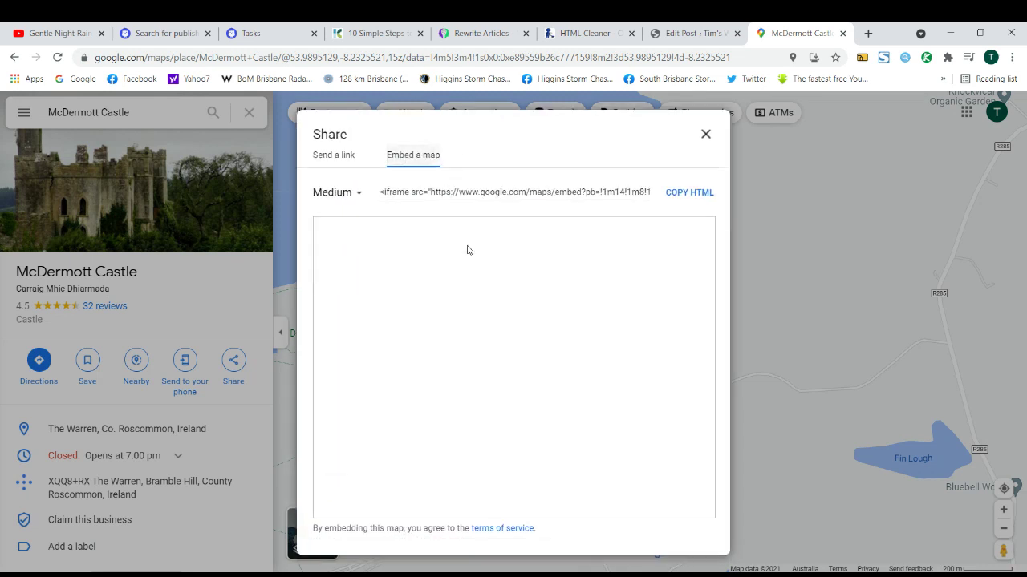
Preview the embeddable map at Large size and set it back to Medium.
left_click(358, 193)
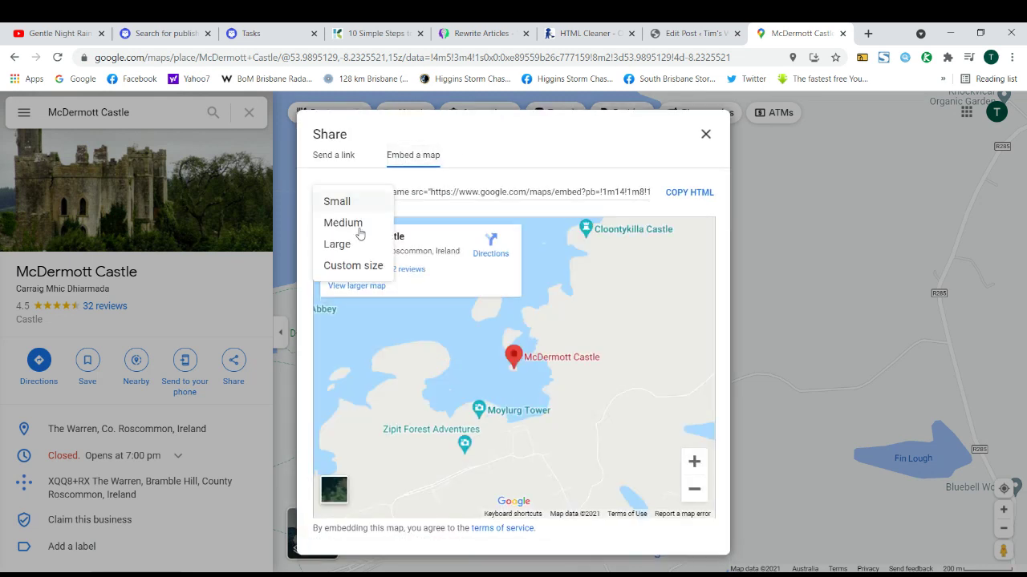
left_click(357, 243)
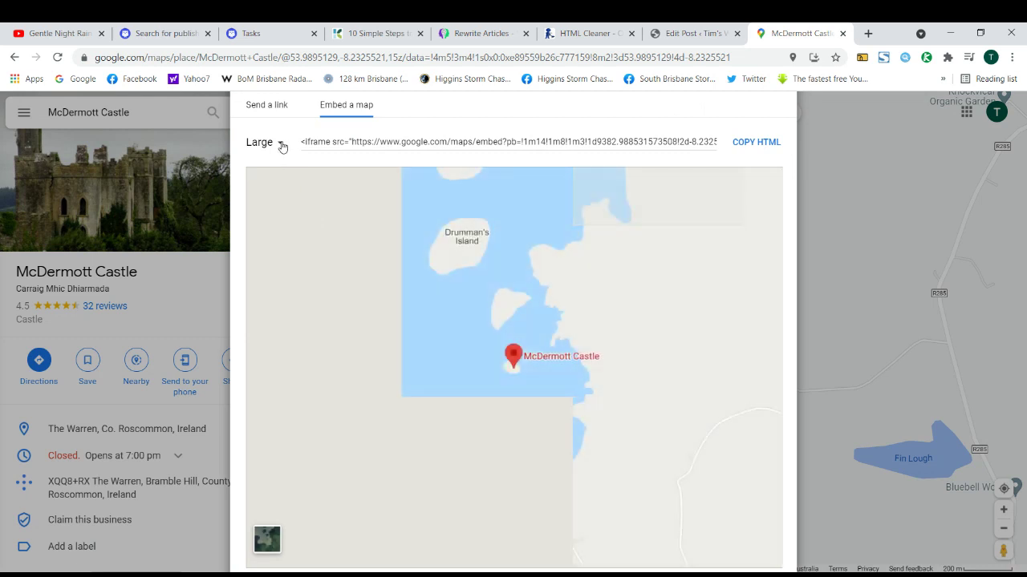
left_click(280, 142)
left_click(276, 174)
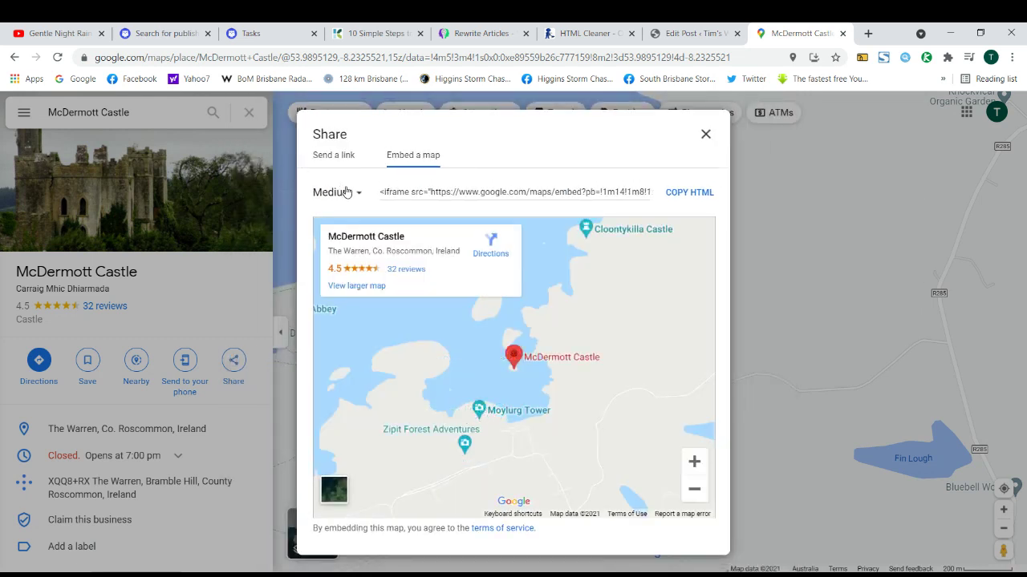
Set the embeddable McDermott Castle map to Large size and copy its HTML code.
left_click(346, 192)
left_click(339, 246)
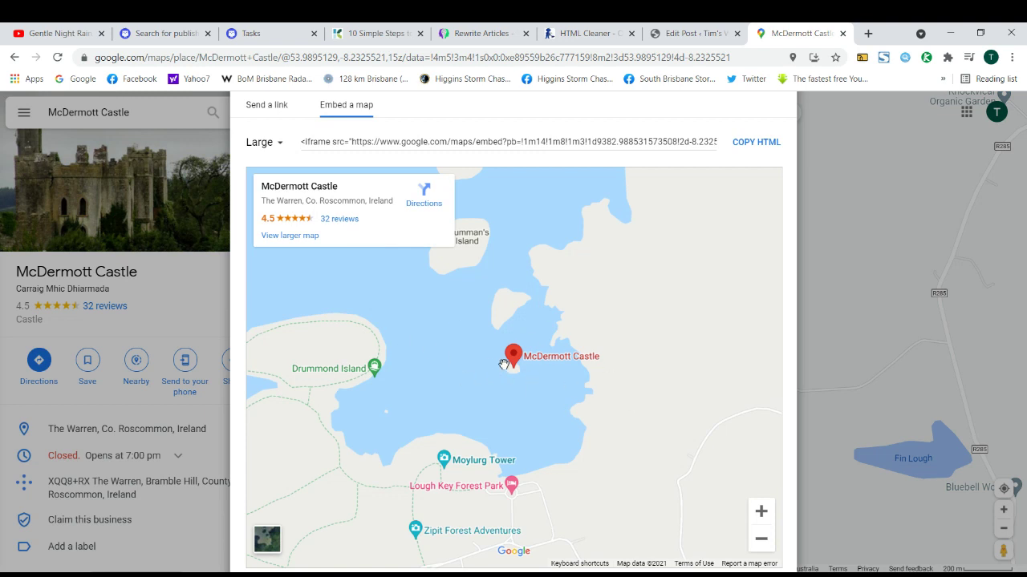
left_click(738, 148)
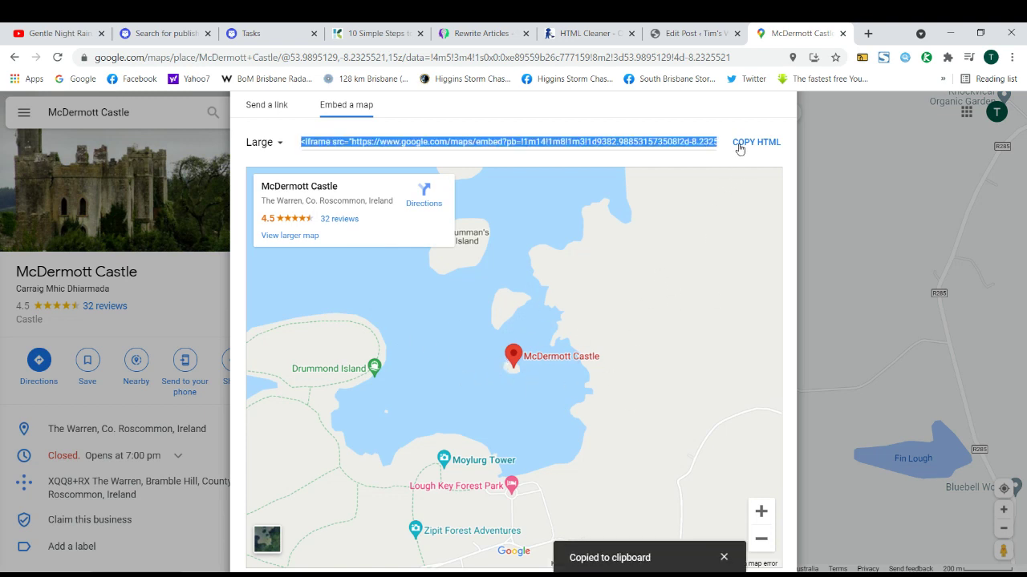
Switch to the WordPress post editor and delete the embedded map under the heading "Where is McDermott's Castle?".
left_click(698, 34)
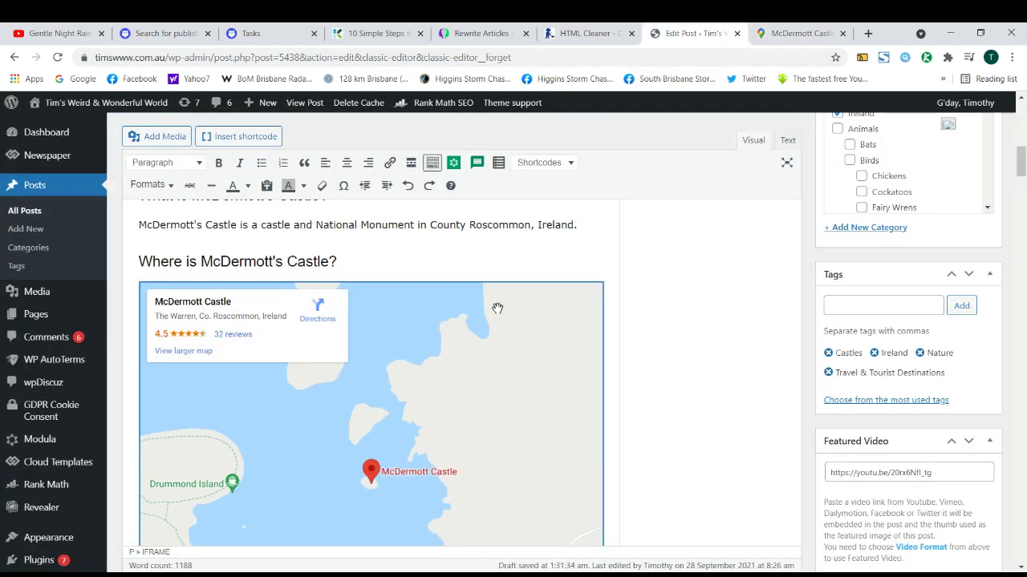
key("Delete")
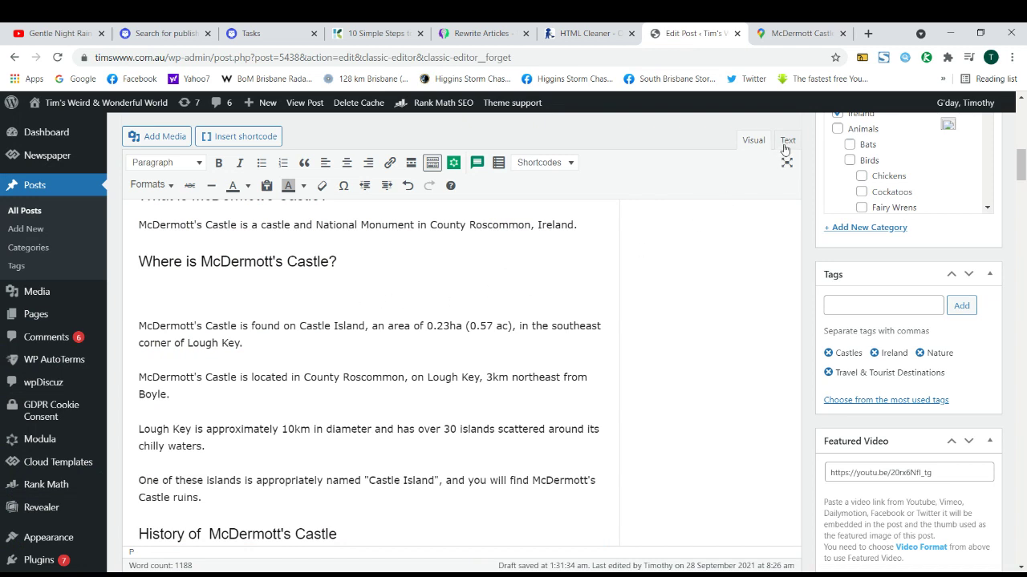
left_click(363, 256)
left_click(168, 297)
In the post's HTML, replace the &nbsp; under "Where is McDermott's Castle?" with the copied map iframe, and return to the visual view.
left_click(791, 144)
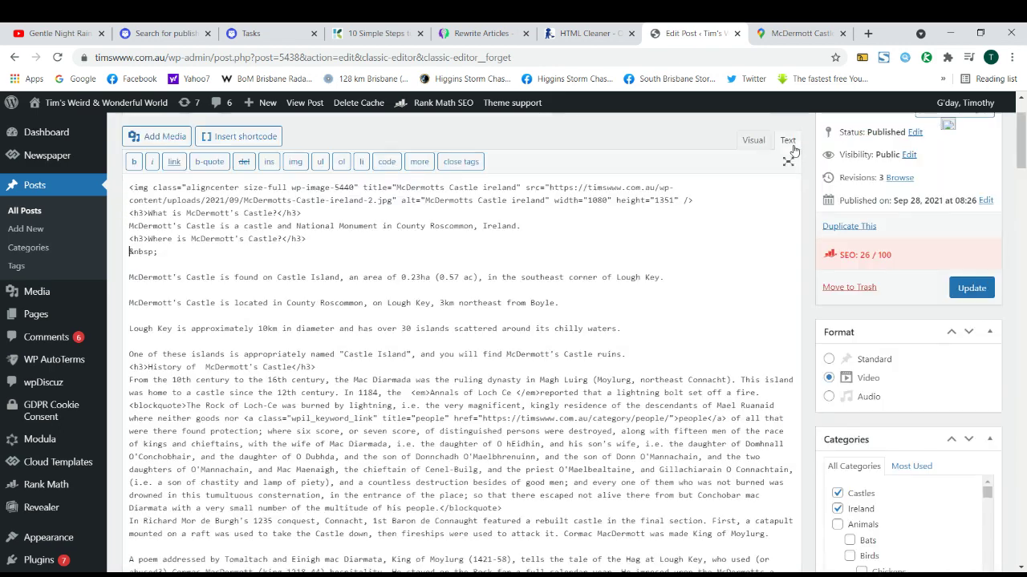
left_click_drag(163, 251, 128, 251)
key("BackSpace")
key("Return")
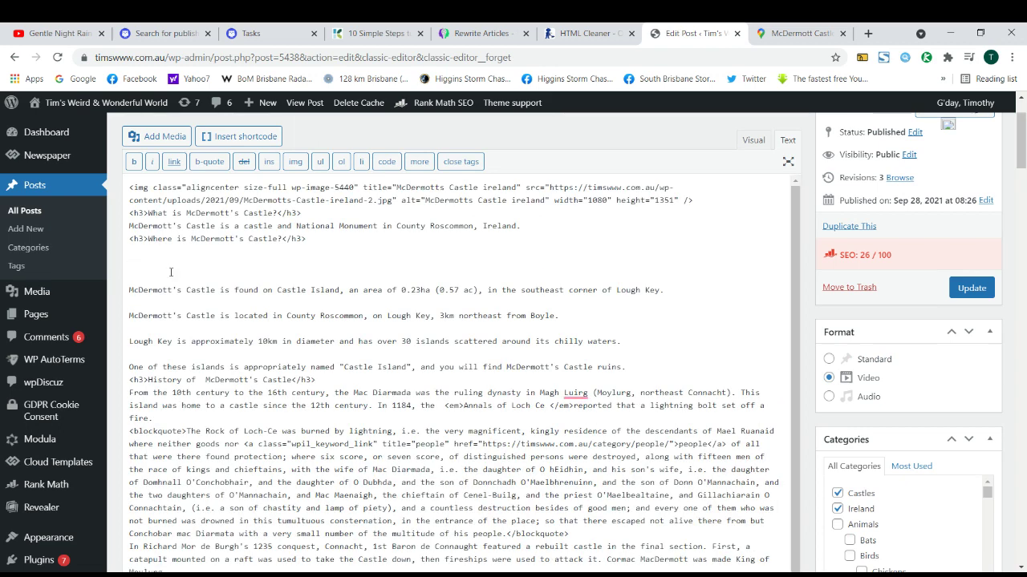
key("ctrl+v")
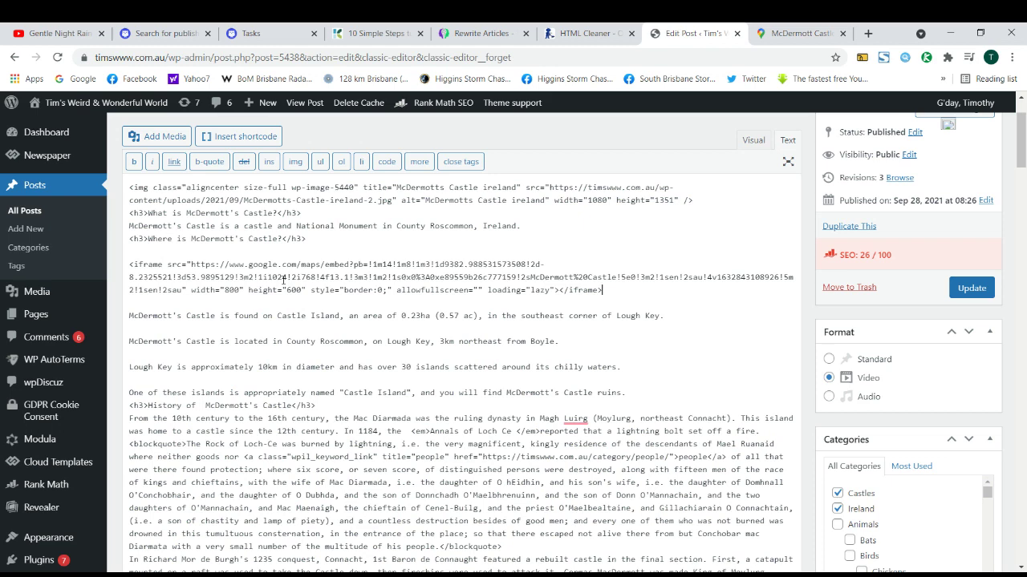
left_click(752, 141)
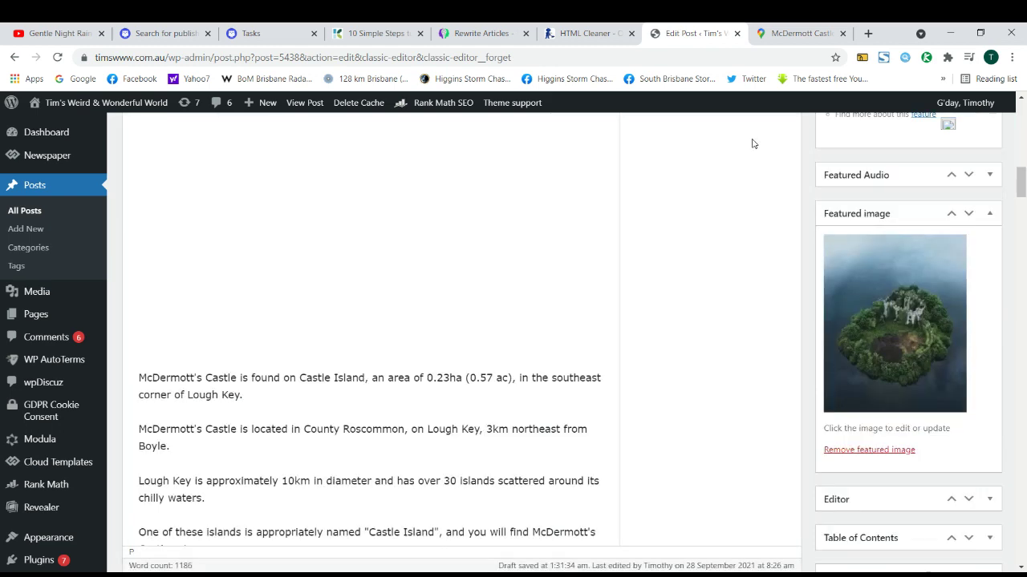
scroll(372, 275, "up", 5)
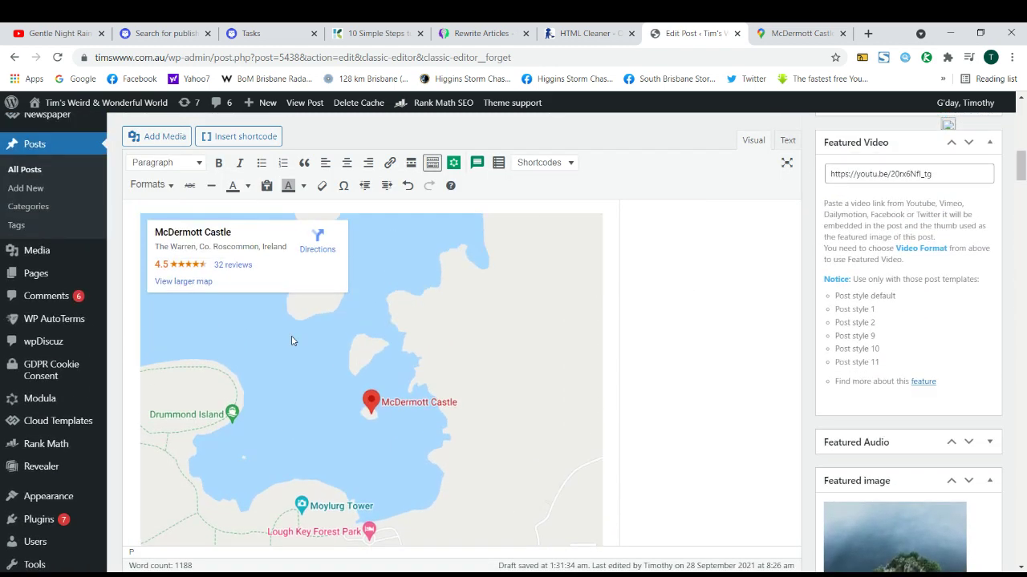
Highlight the "Where is McDermott's Castle?" and "What is McDermott's Castle?" headings and the one-sentence description between them.
triple_click(304, 325)
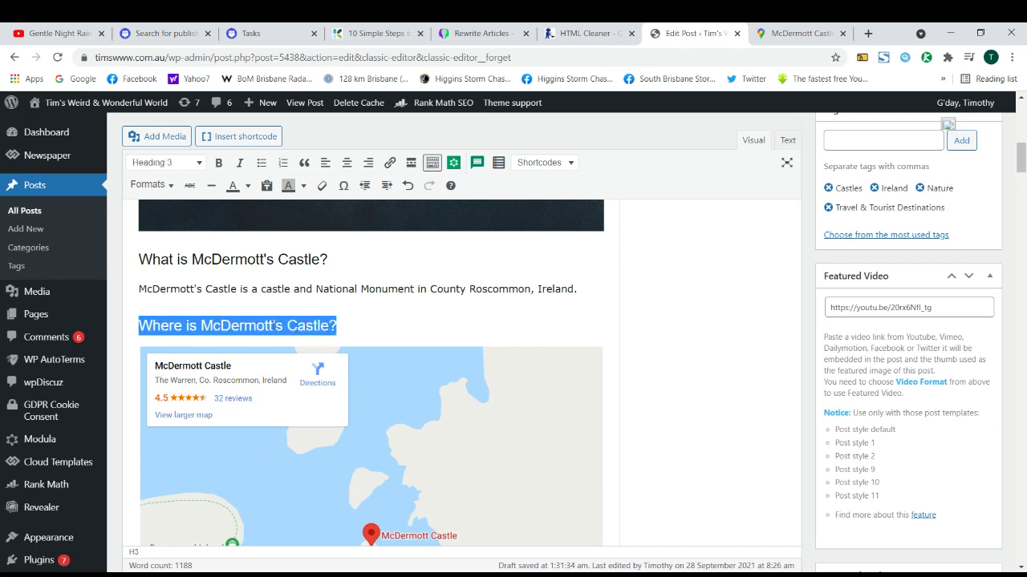
triple_click(300, 291)
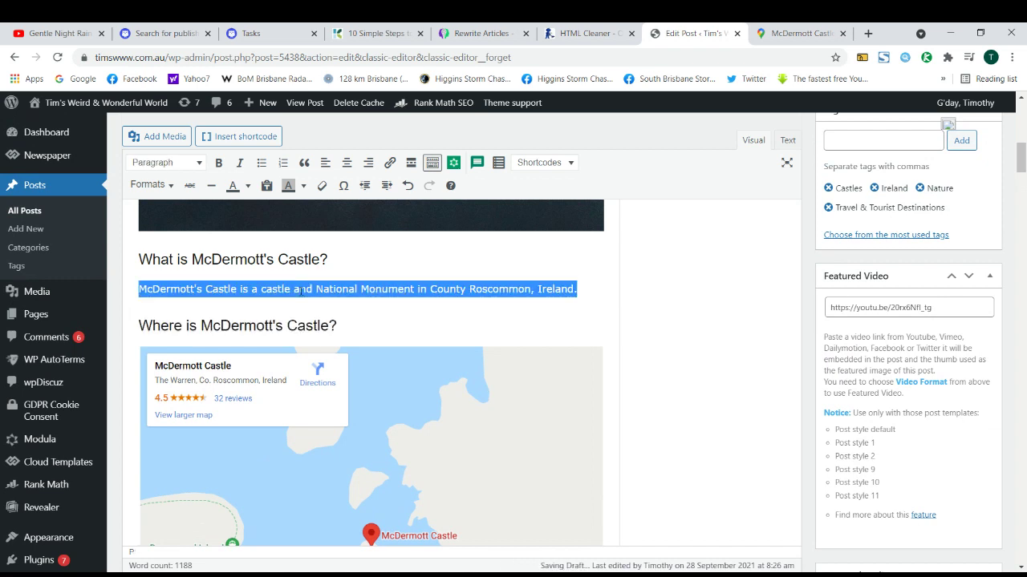
triple_click(293, 259)
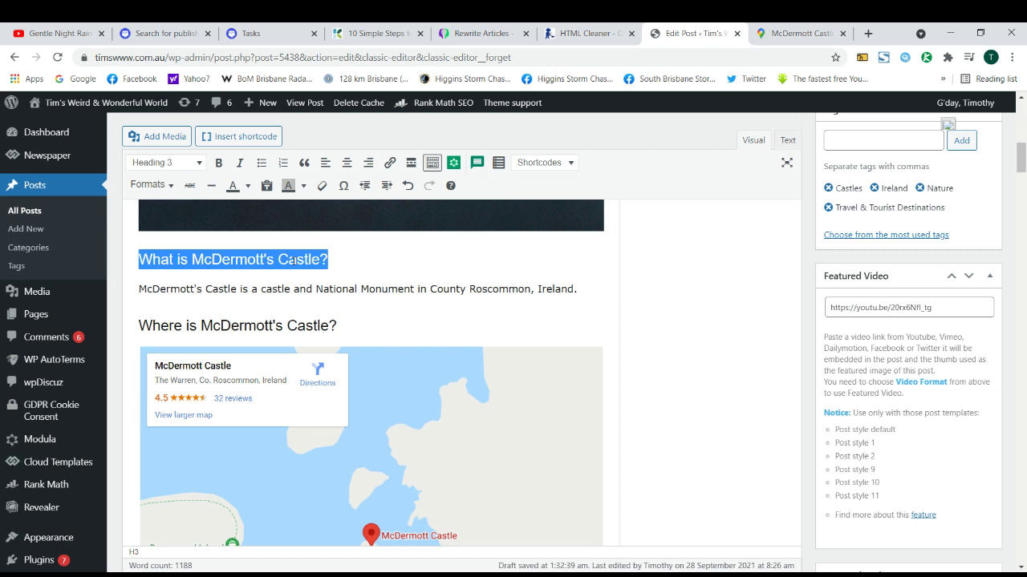
double_click(306, 325)
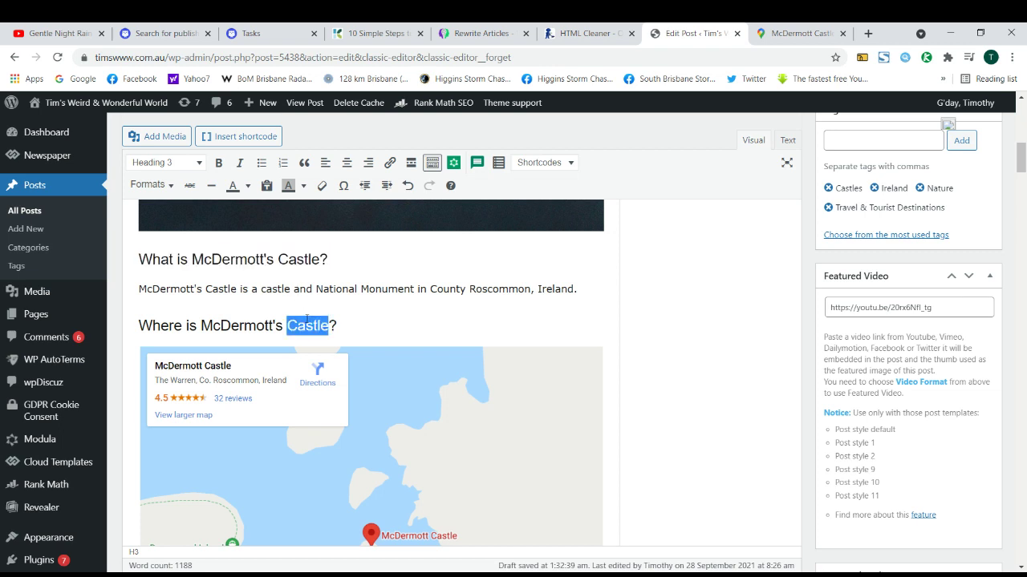
left_click(244, 325)
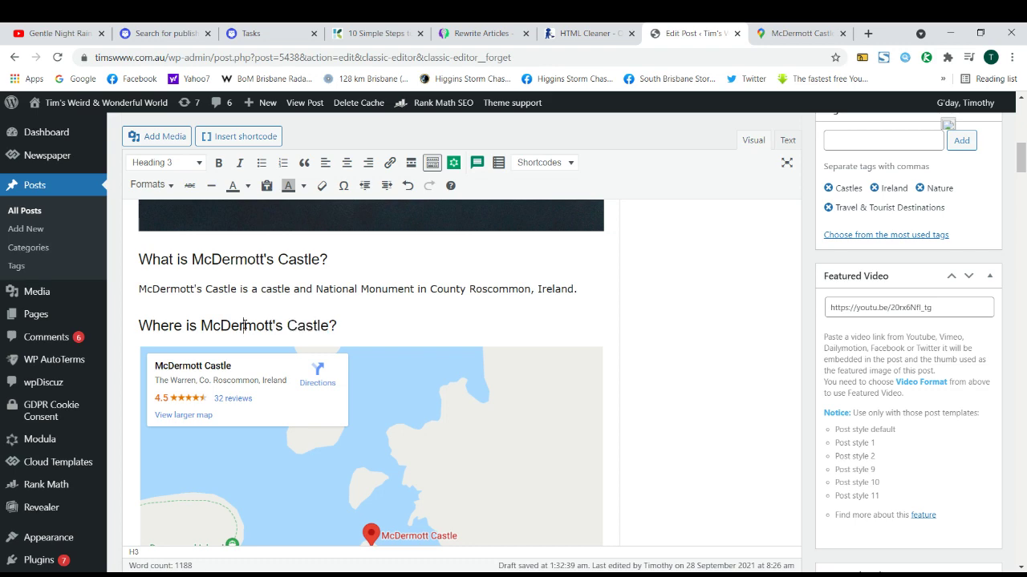
Review the embedded map, the featured photo above it and the location paragraphs below it in the post.
scroll(348, 348, "down", 4)
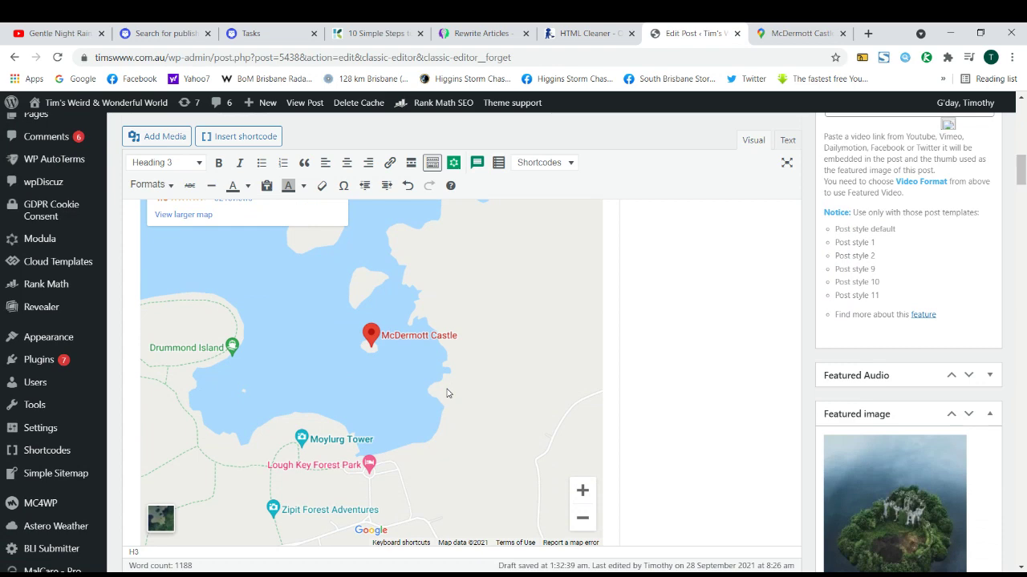
scroll(448, 393, "down", 3)
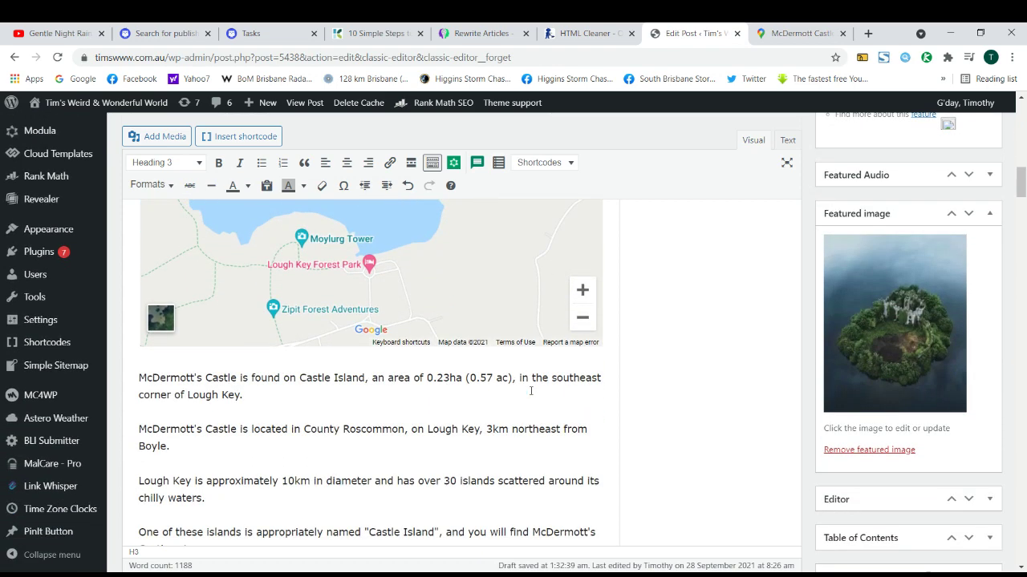
scroll(286, 347, "up", 3)
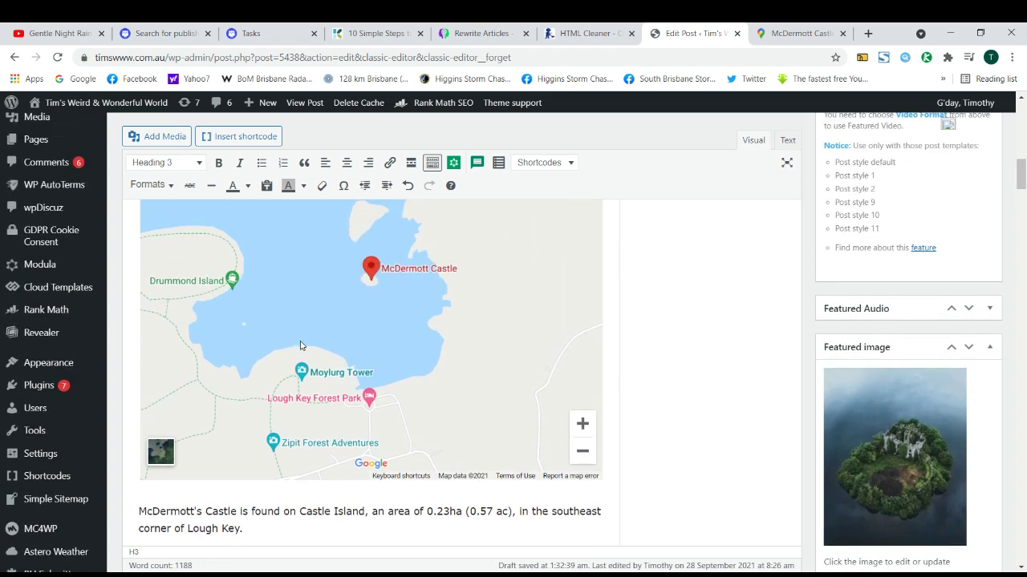
scroll(320, 393, "up", 4)
scroll(320, 393, "up", 6)
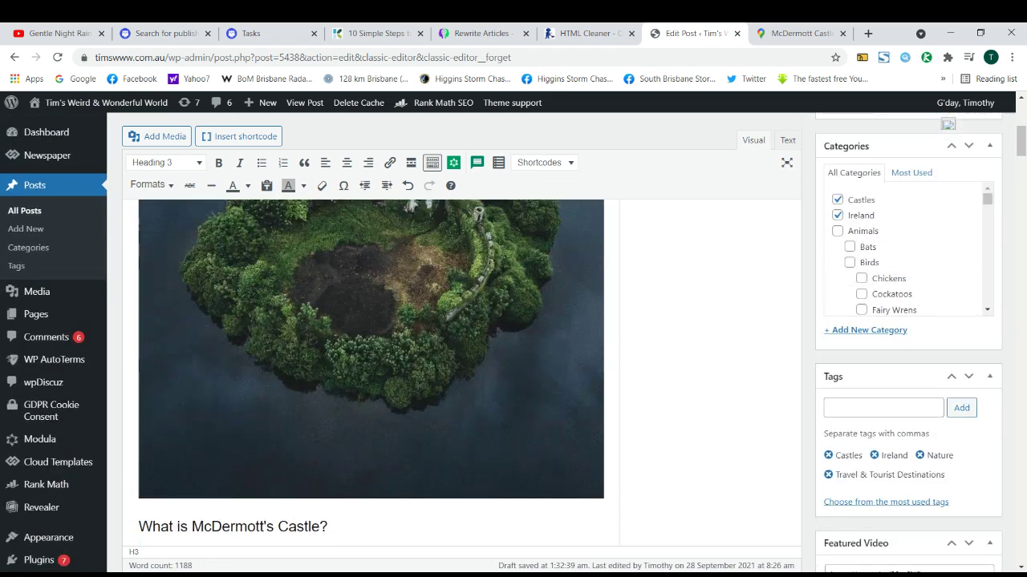
scroll(339, 358, "down", 10)
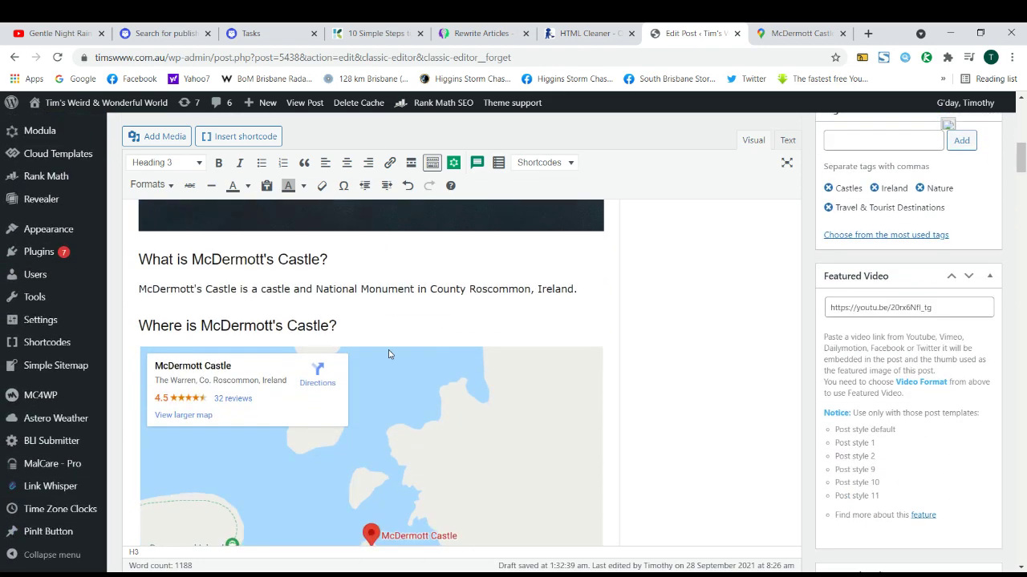
scroll(319, 362, "down", 3)
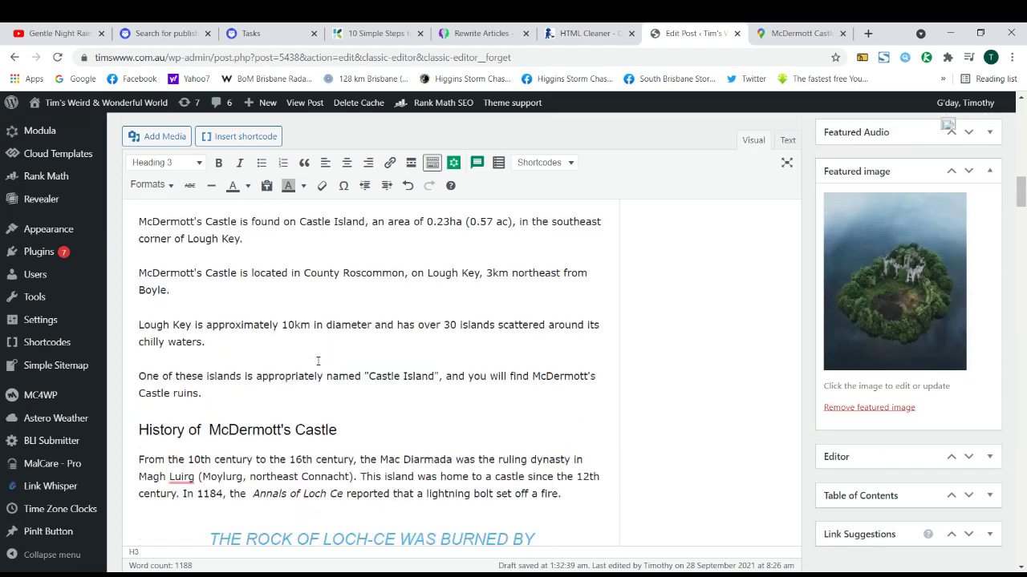
Highlight the opening paragraph and heading of the "History of McDermott's Castle" section.
left_click(286, 297)
triple_click(236, 279)
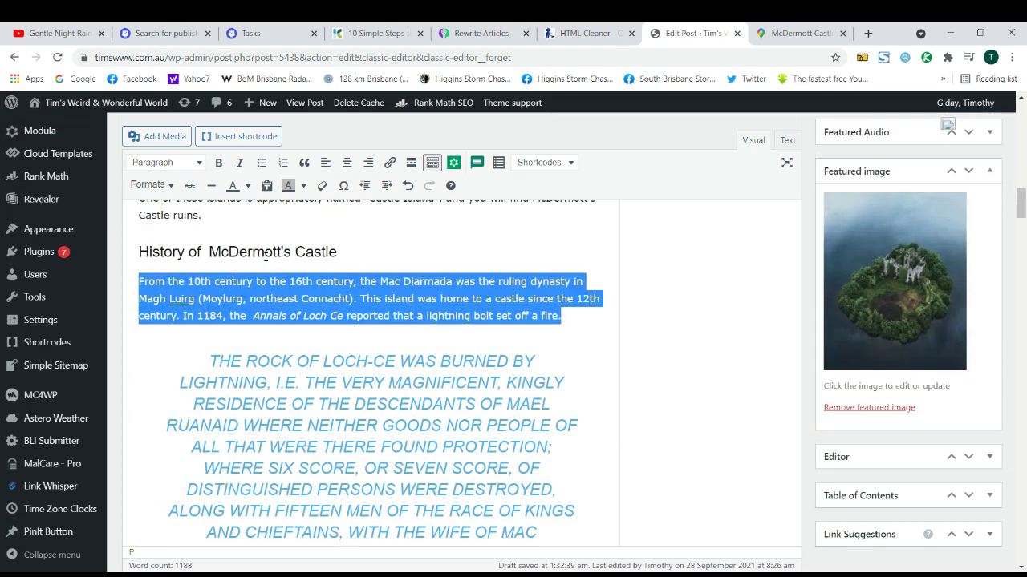
triple_click(265, 256)
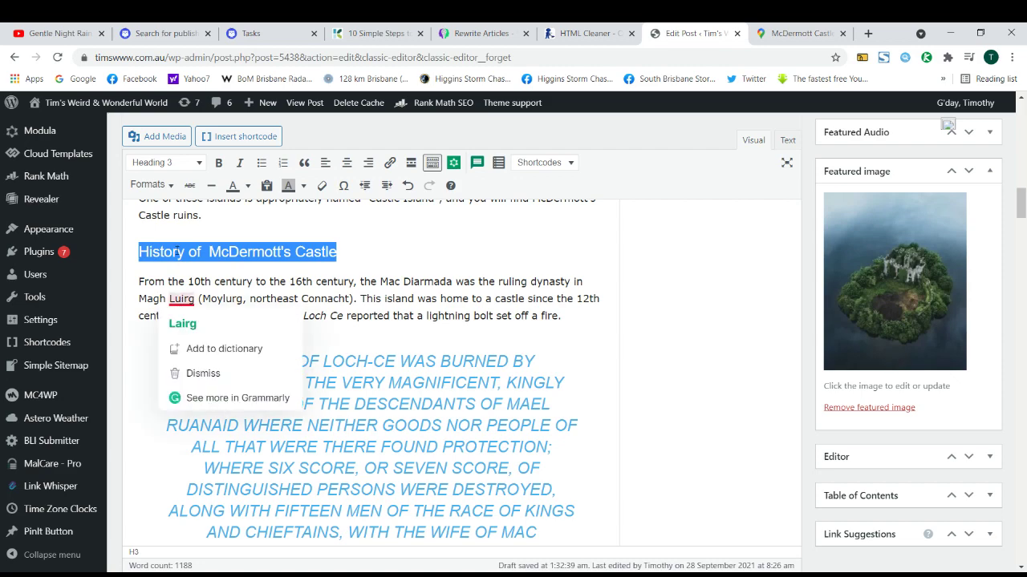
Look through the rest of the history section and highlight part of the credit line beneath the castle photo.
scroll(155, 270, "down", 9)
scroll(155, 270, "down", 7)
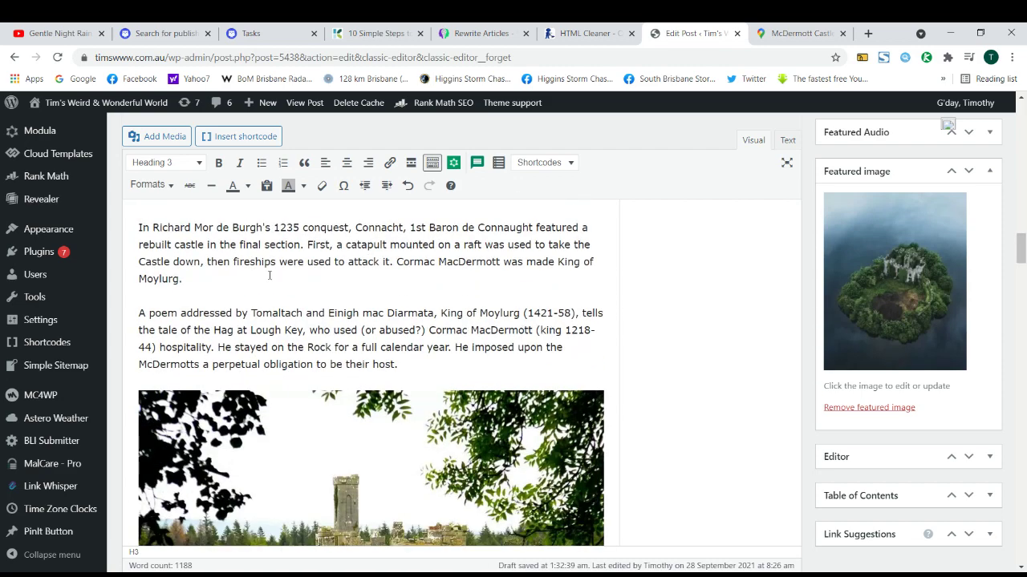
scroll(331, 364, "down", 3)
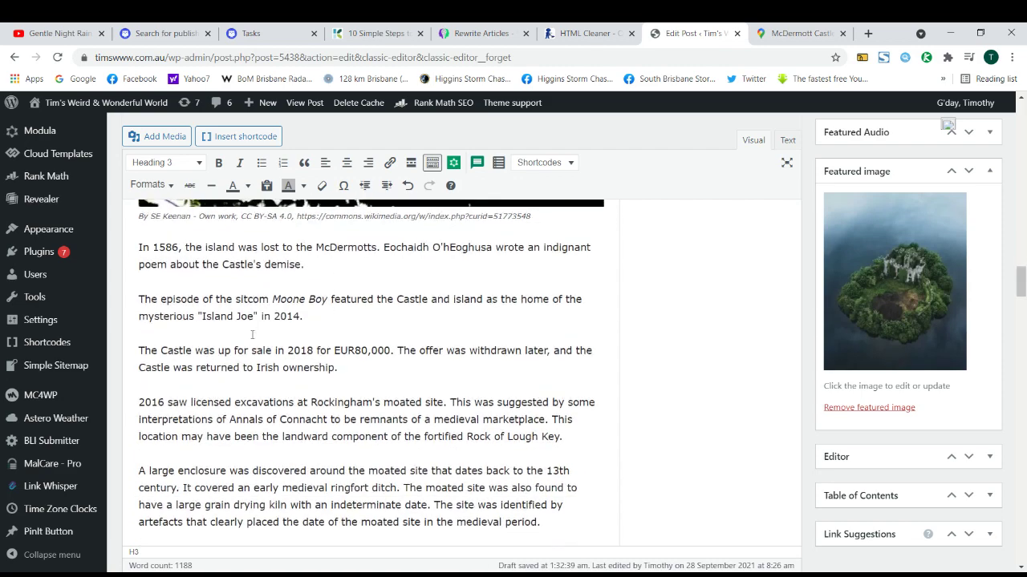
scroll(304, 349, "up", 3)
triple_click(304, 349)
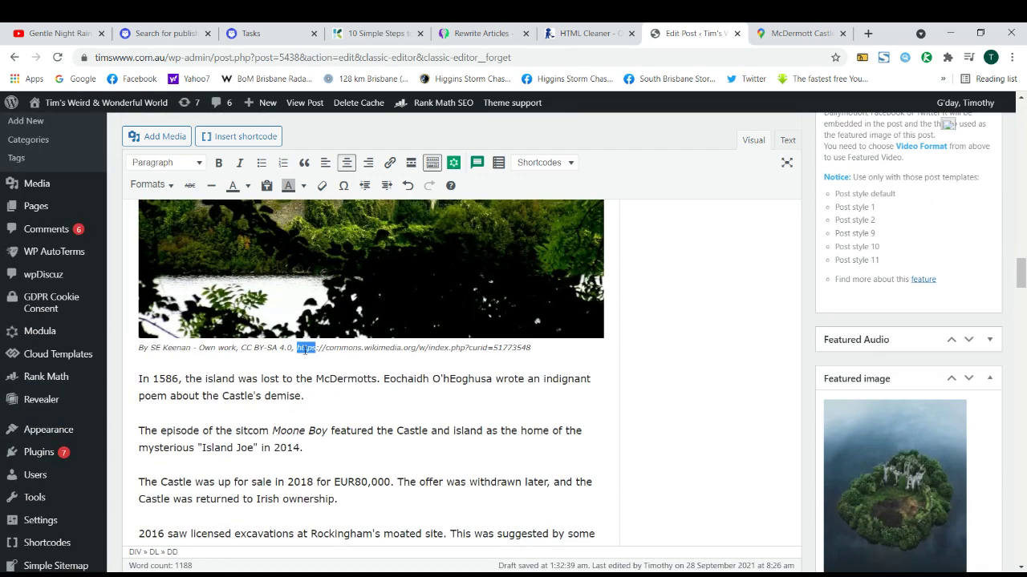
scroll(304, 350, "up", 2)
scroll(372, 369, "up", 3)
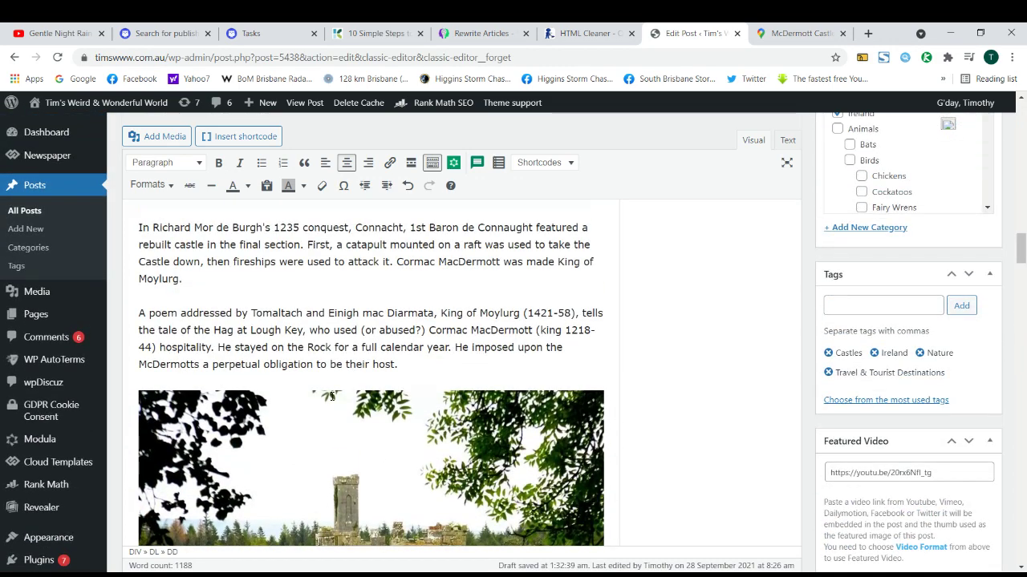
Open the castle photo's image details and highlight the attribution text in its caption.
left_click(377, 353)
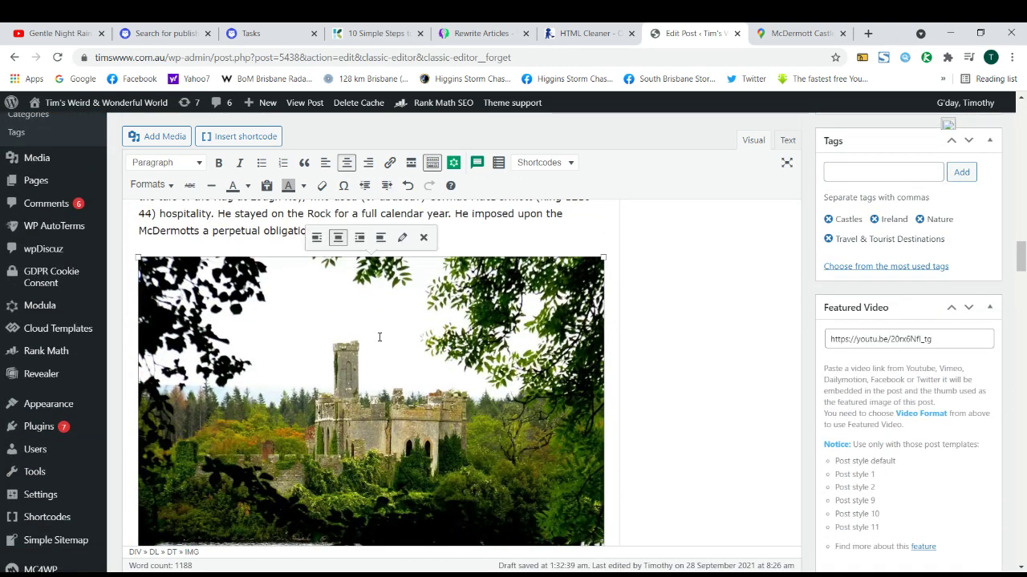
left_click(402, 237)
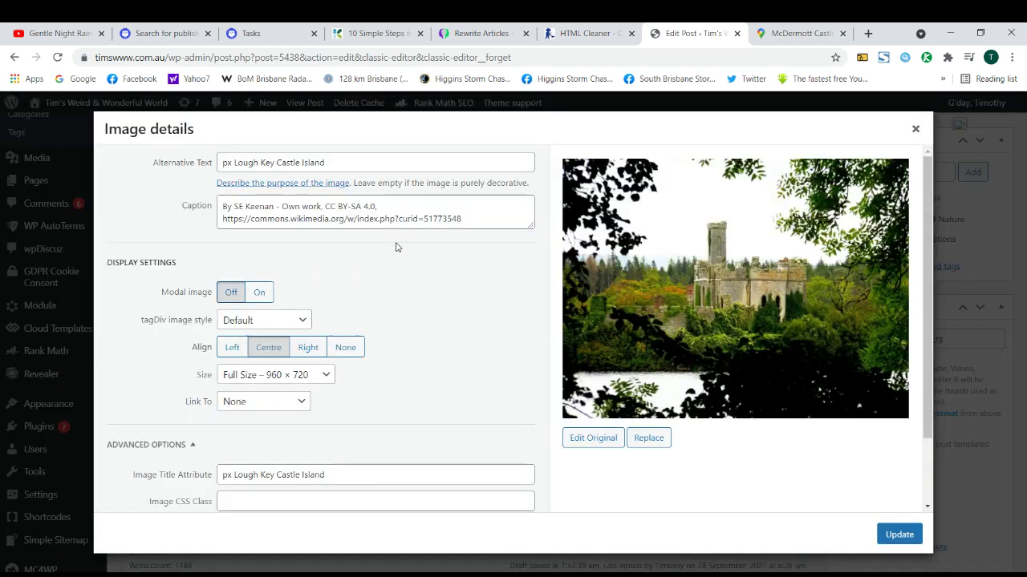
left_click(309, 206)
key("ctrl+a")
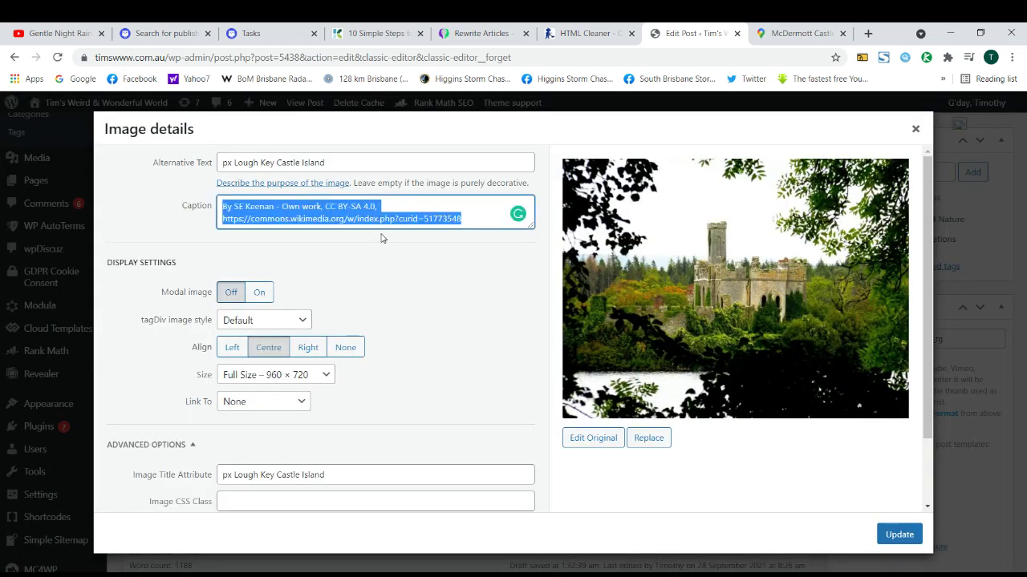
triple_click(358, 223)
triple_click(361, 211)
triple_click(361, 207)
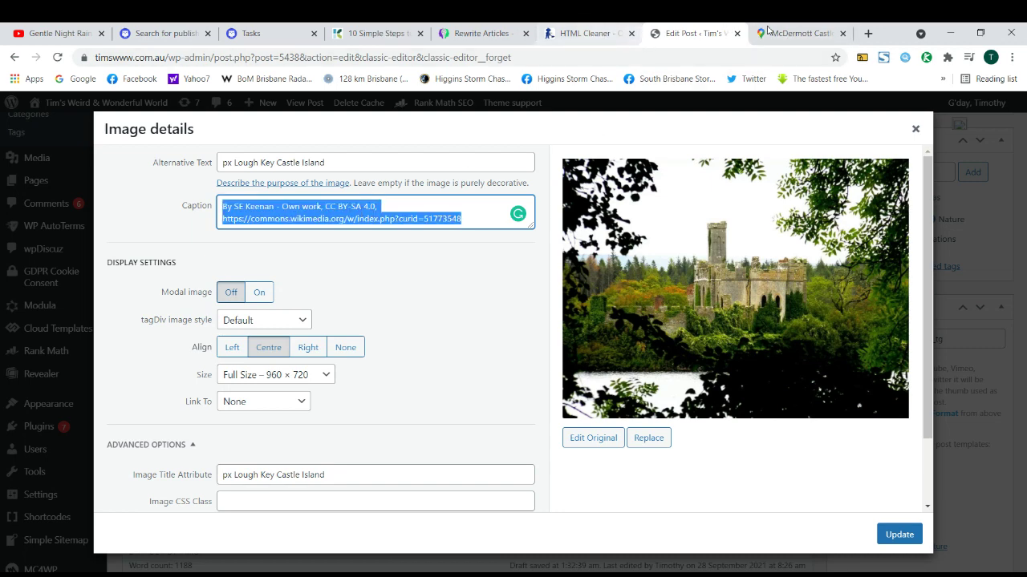
Go from the Google Maps page back to the Google search results and open the McDermott's Castle Wikipedia article.
key("ctrl+Tab")
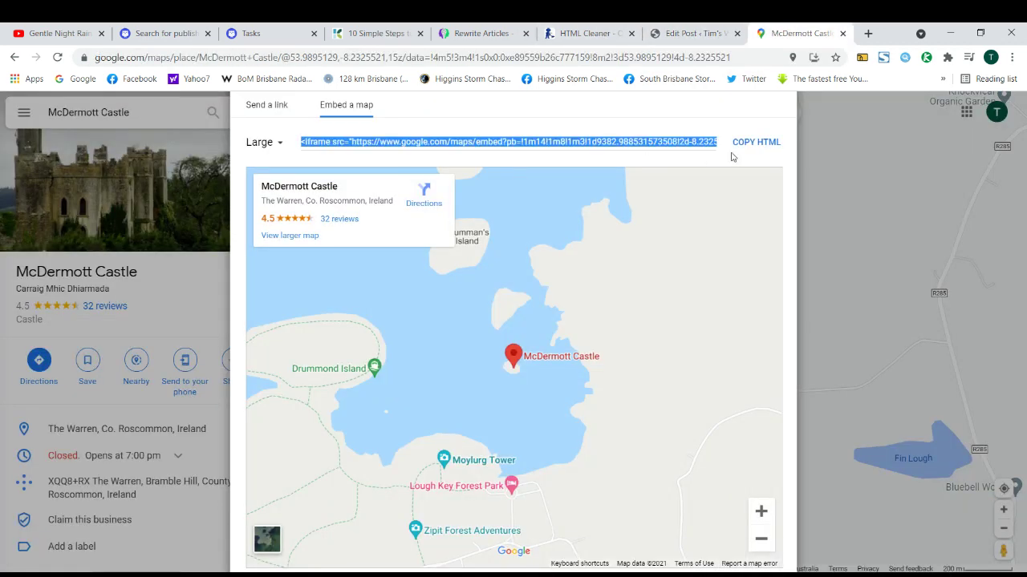
left_click(14, 57)
left_click(236, 240)
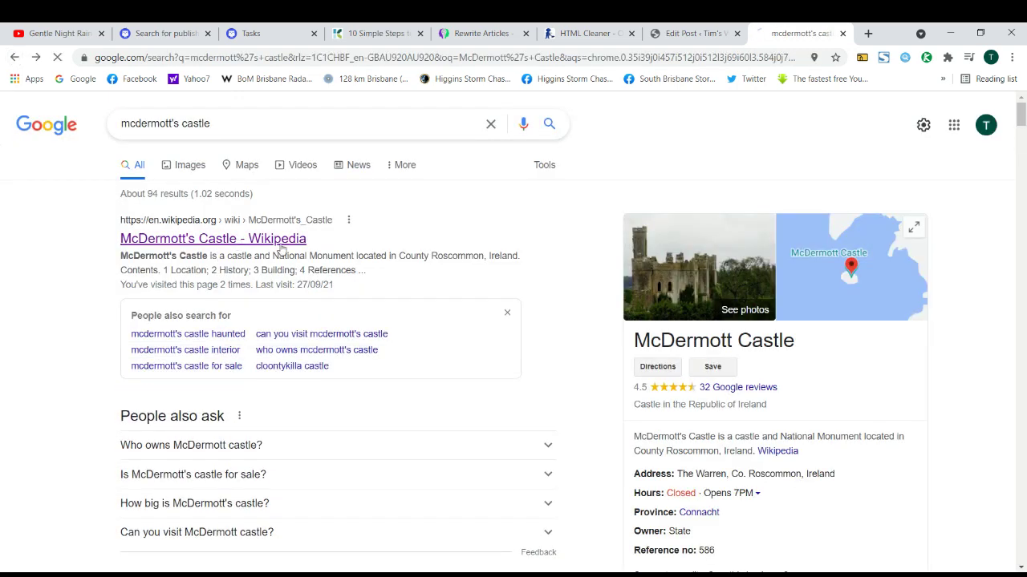
Open the article's Lough Key Castle Island photo in the viewer and show the plain author attribution text among its download options.
left_click(888, 366)
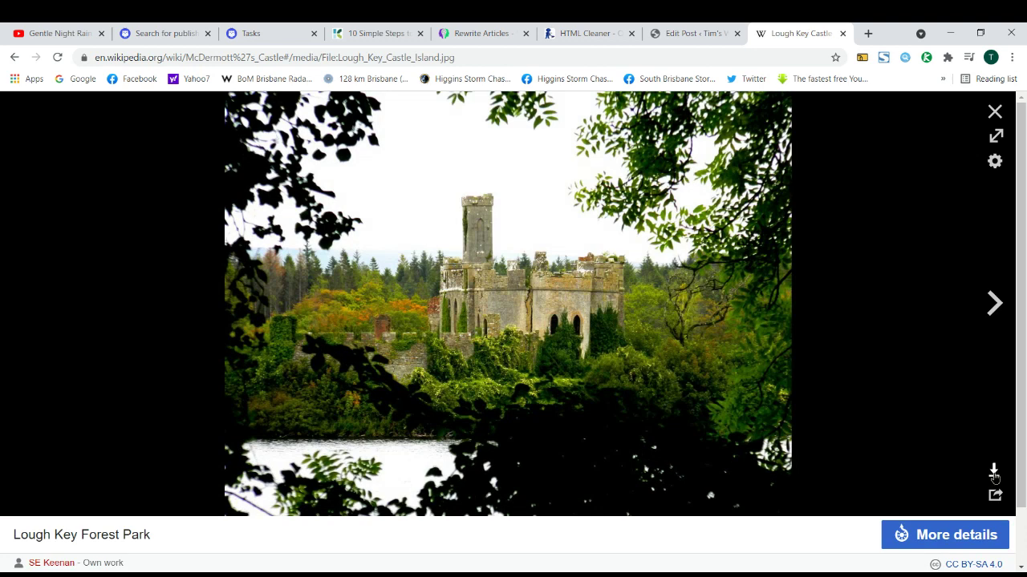
left_click(994, 473)
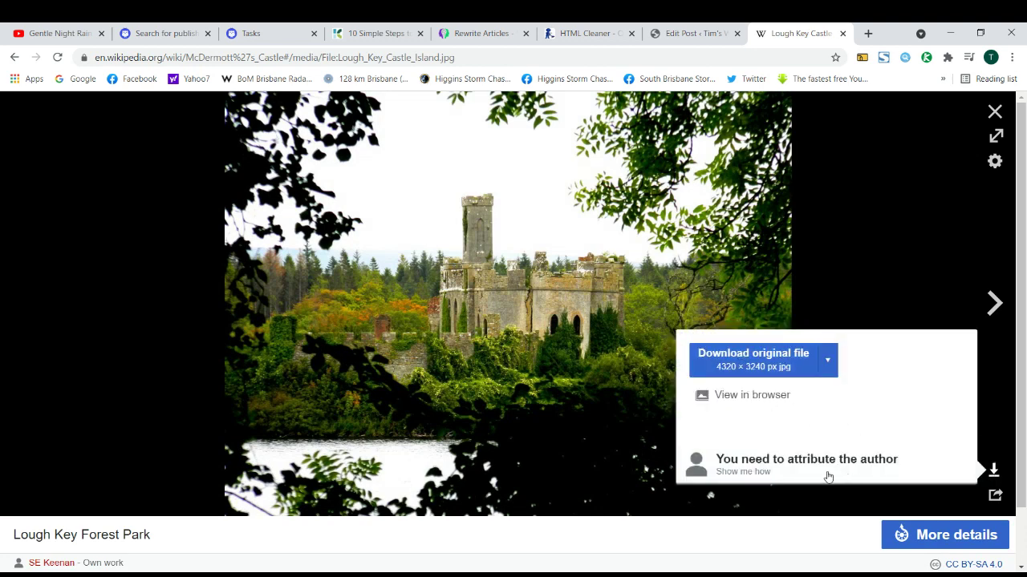
left_click(799, 462)
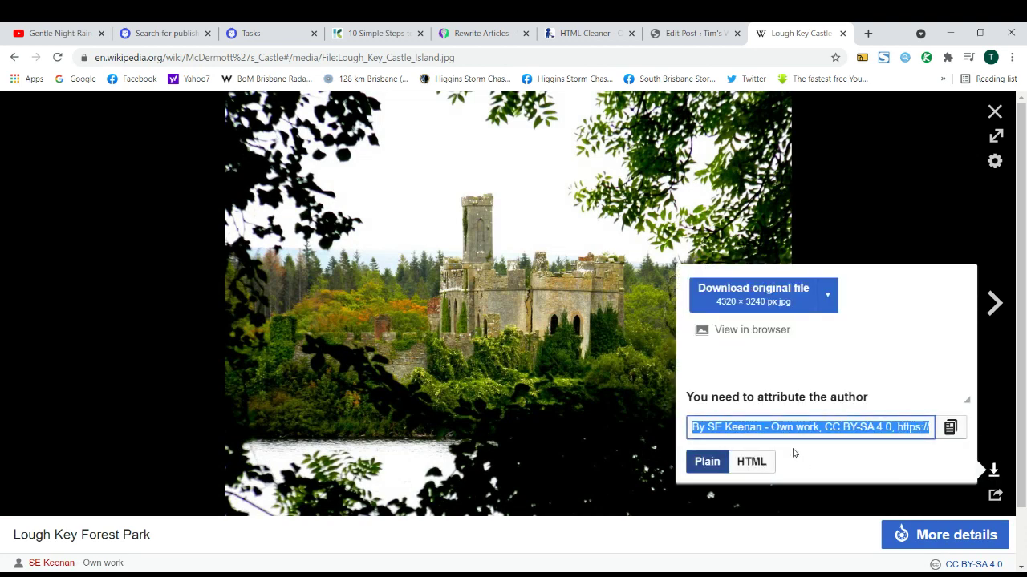
Copy the plain author attribution from Wikipedia and update the castle photo's image details in the post with its attribution caption.
left_click(950, 427)
left_click(688, 37)
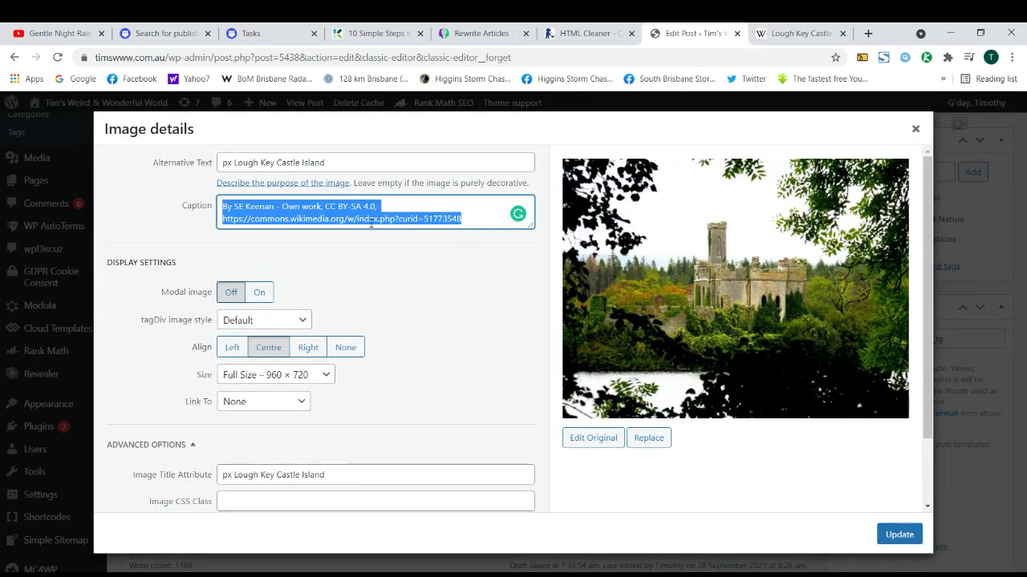
left_click(899, 534)
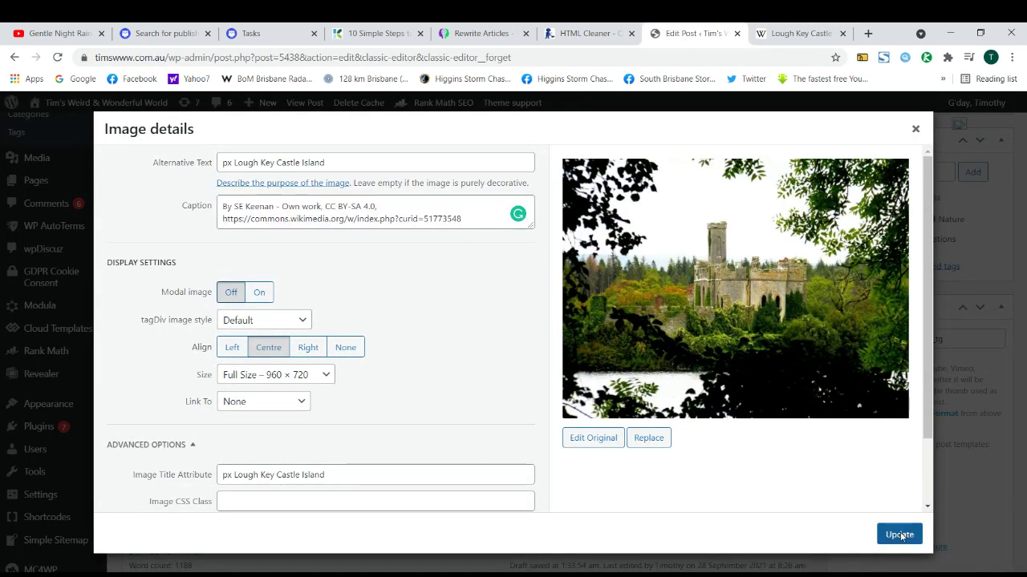
Highlight the whole credit line beneath the castle photo in the post and close the Wikipedia image page.
scroll(369, 361, "down", 2)
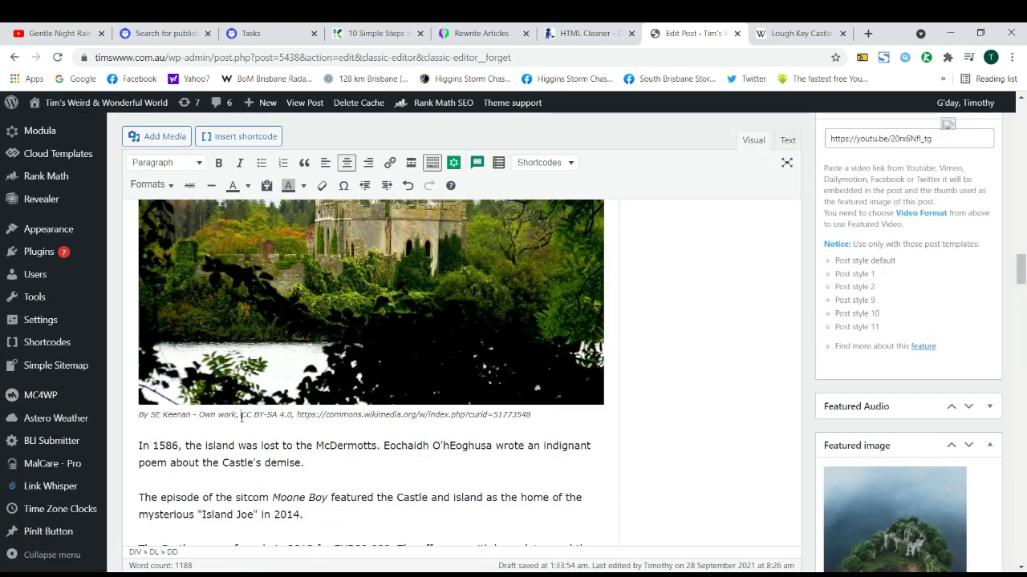
triple_click(242, 416)
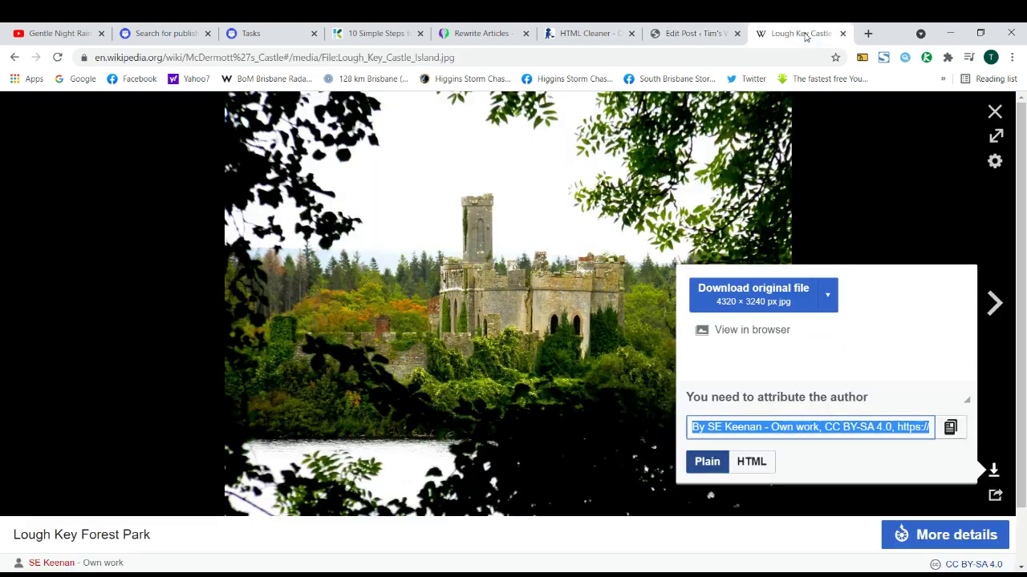
left_click(806, 36)
left_click(842, 33)
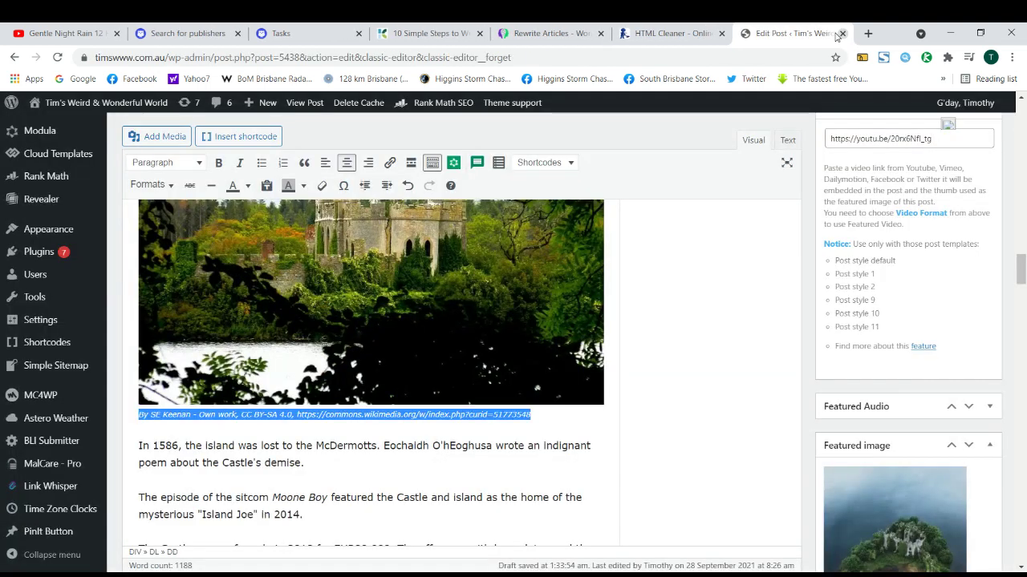
Search Google for "deposit photos" in a new browser tab and open the Depositphotos home page.
left_click(866, 33)
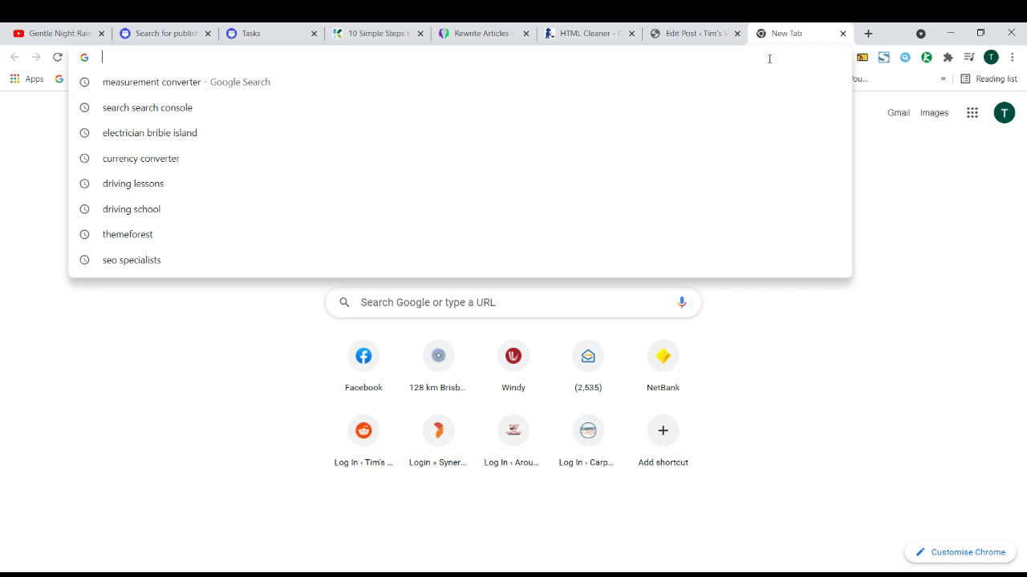
type("deposit")
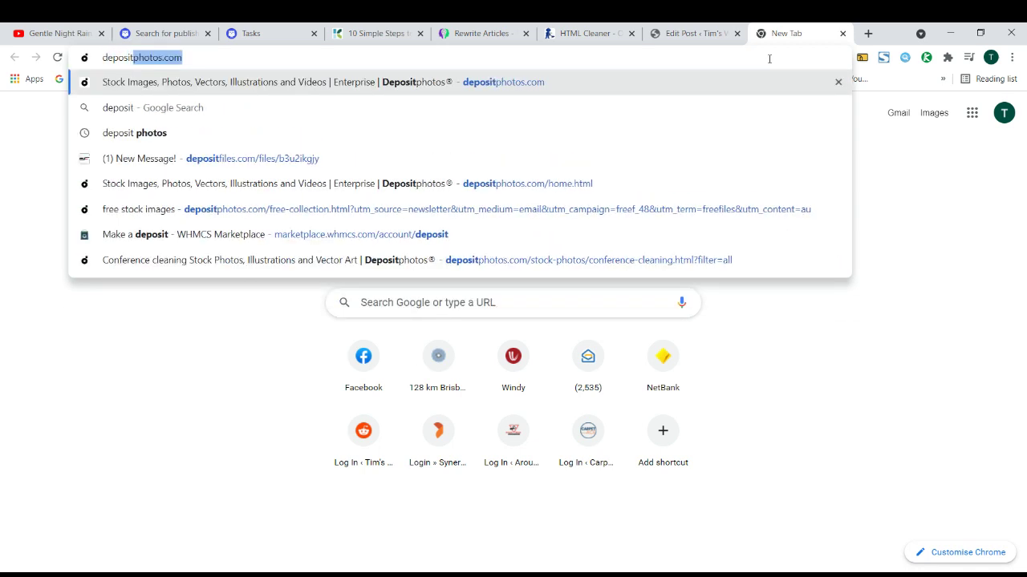
type(" photos")
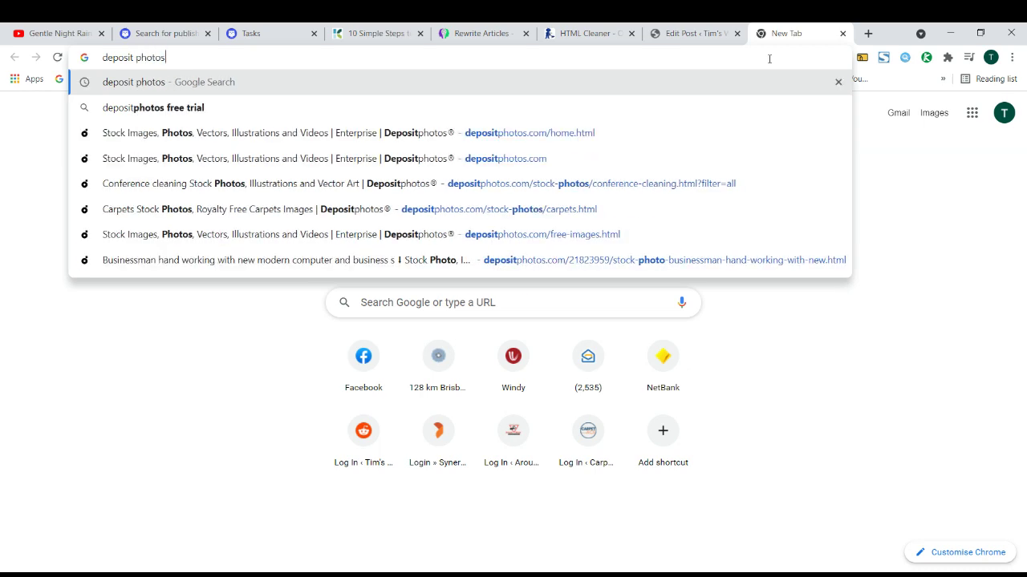
key("Return")
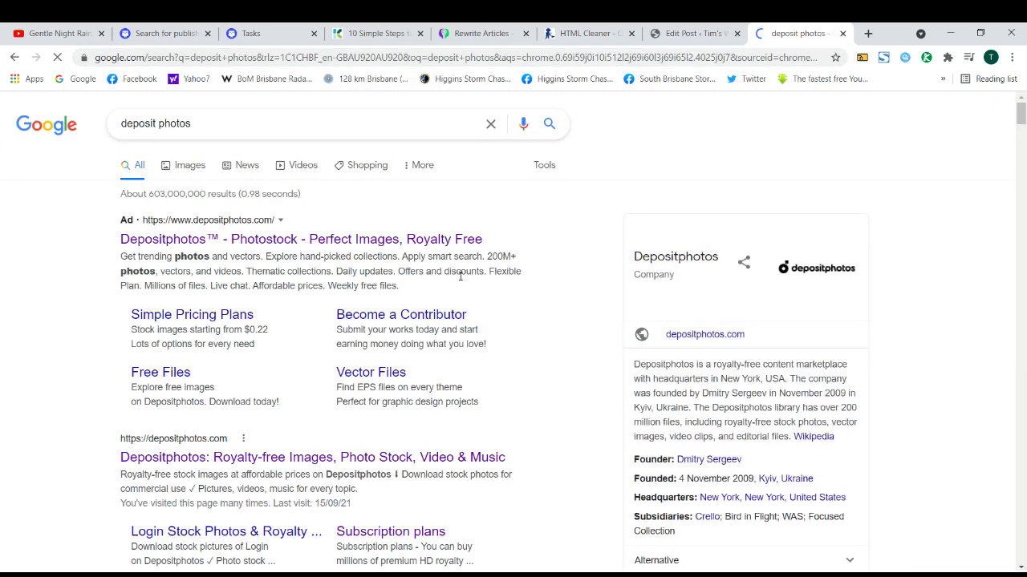
scroll(284, 332, "down", 3)
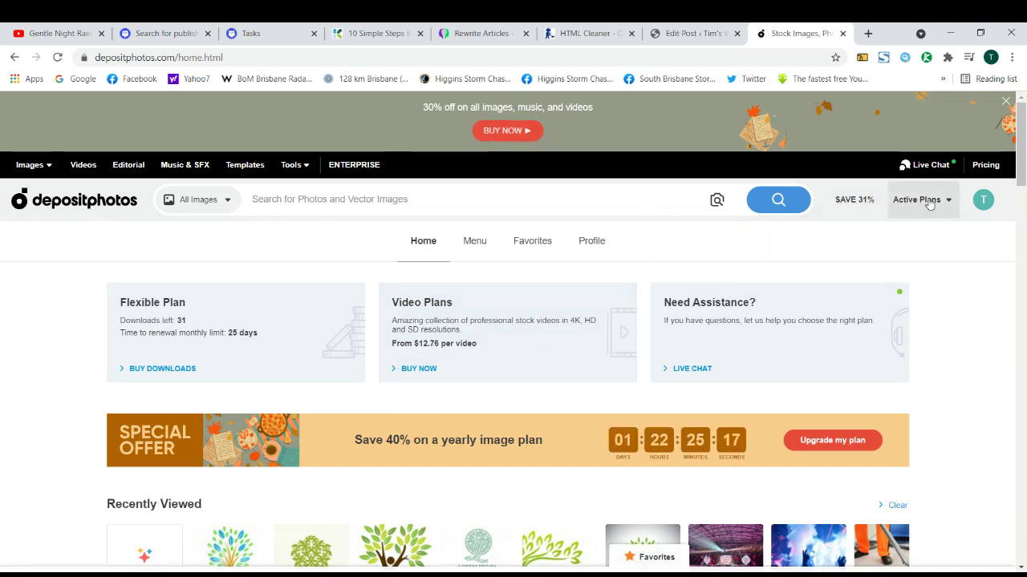
Look over the Depositphotos home page, its plans and image search, highlight part of its web address, and close the site.
mouse_move(930, 206)
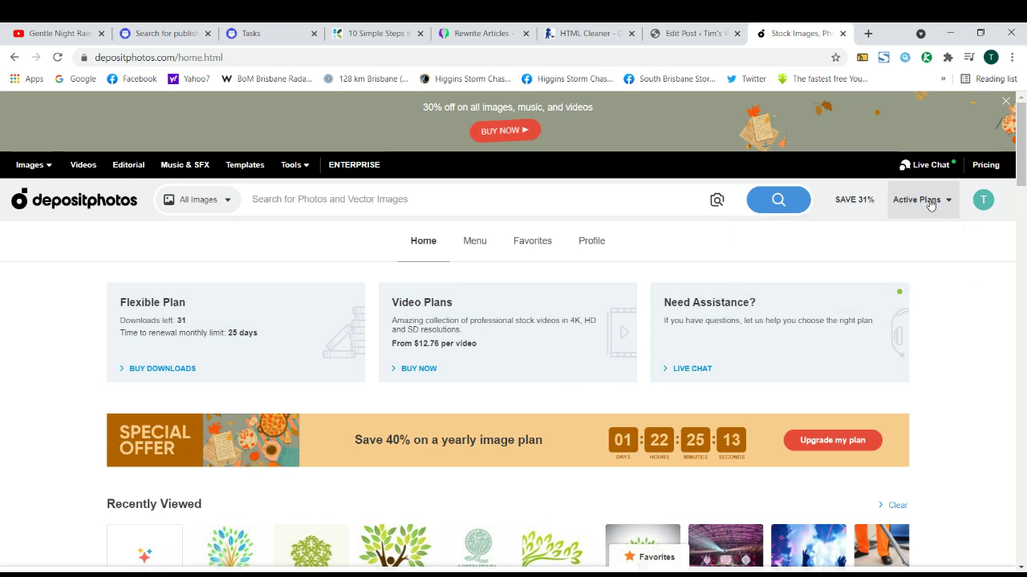
left_click(283, 198)
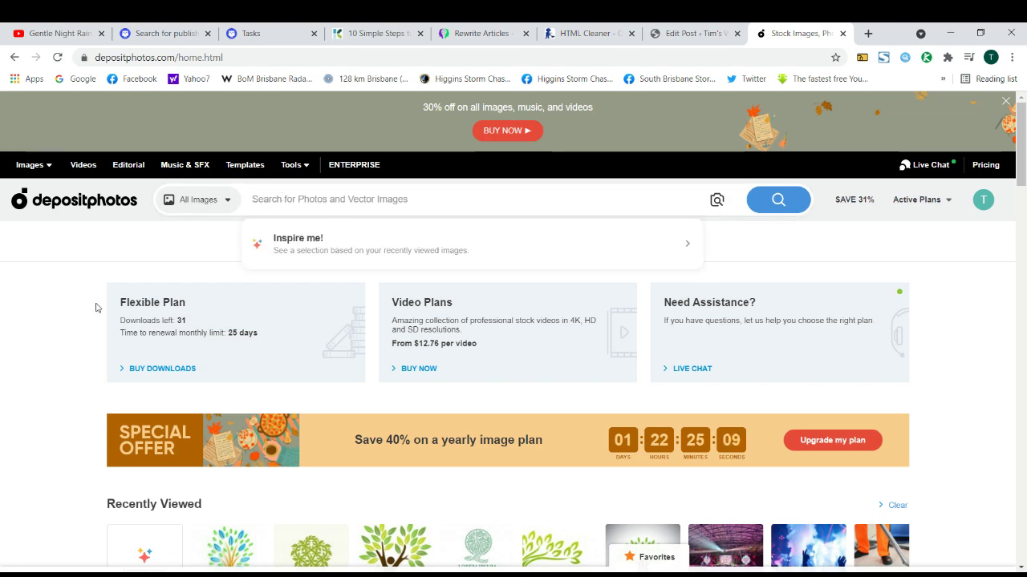
scroll(92, 296, "down", 2)
scroll(788, 401, "down", 4)
scroll(343, 333, "up", 6)
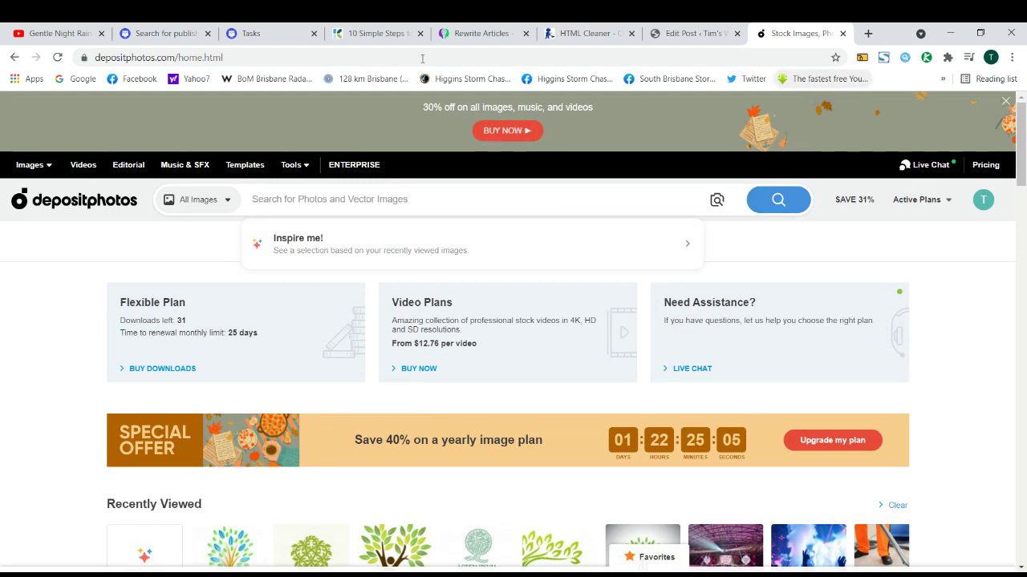
left_click(203, 60)
triple_click(204, 61)
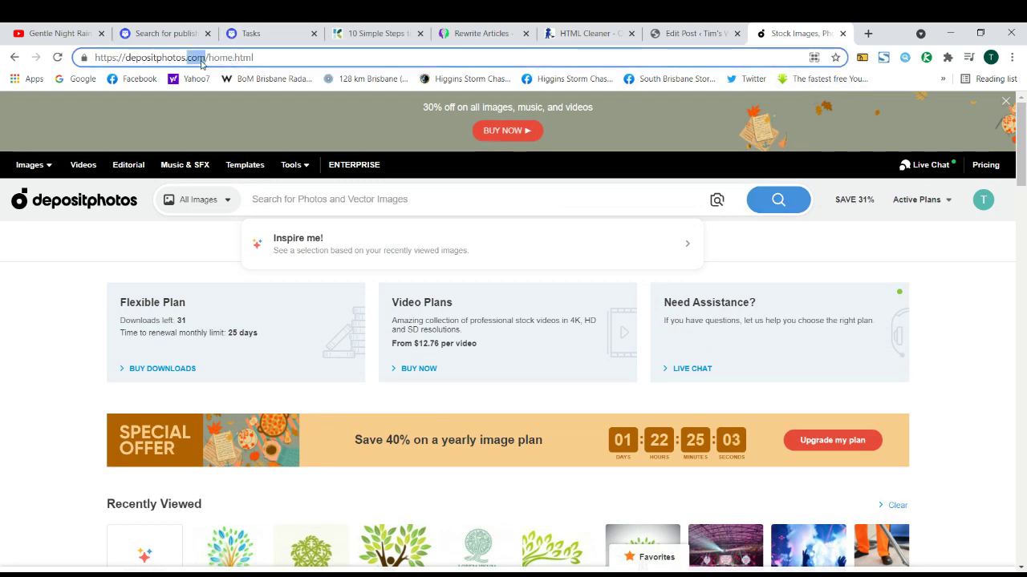
left_click(843, 33)
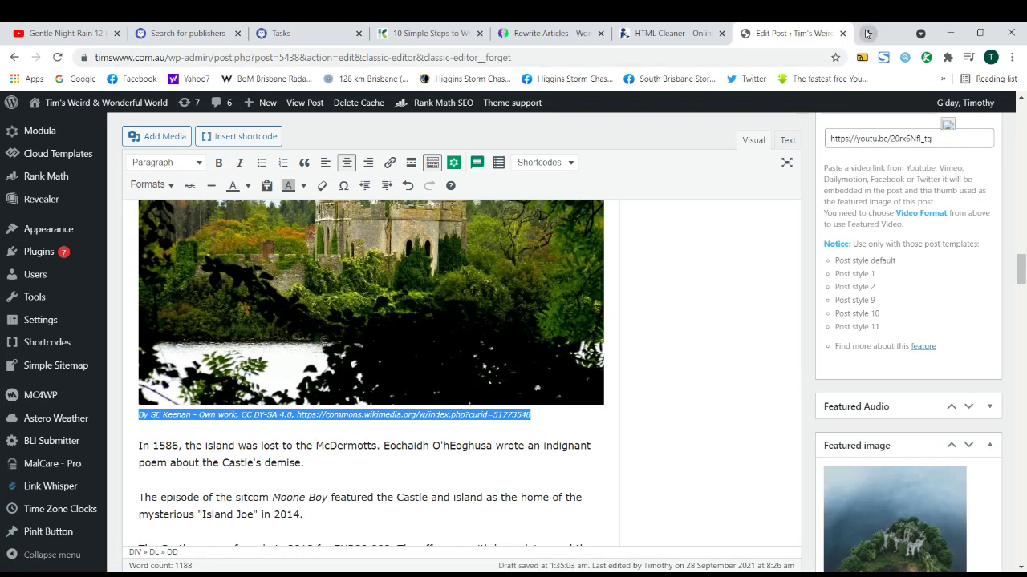
Open the Ice Castles album on Flickr in a new browser tab.
left_click(867, 33)
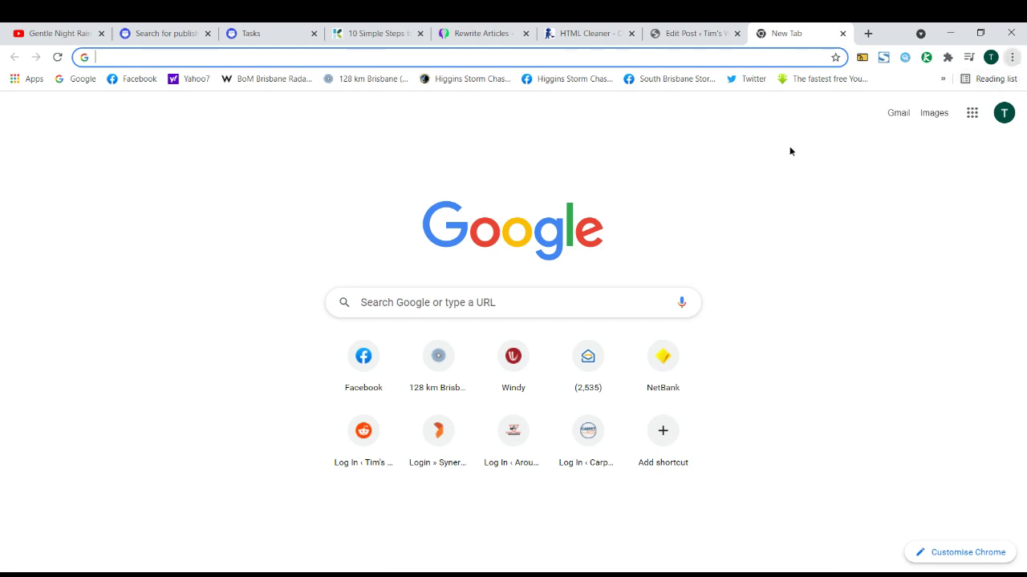
left_click(392, 159)
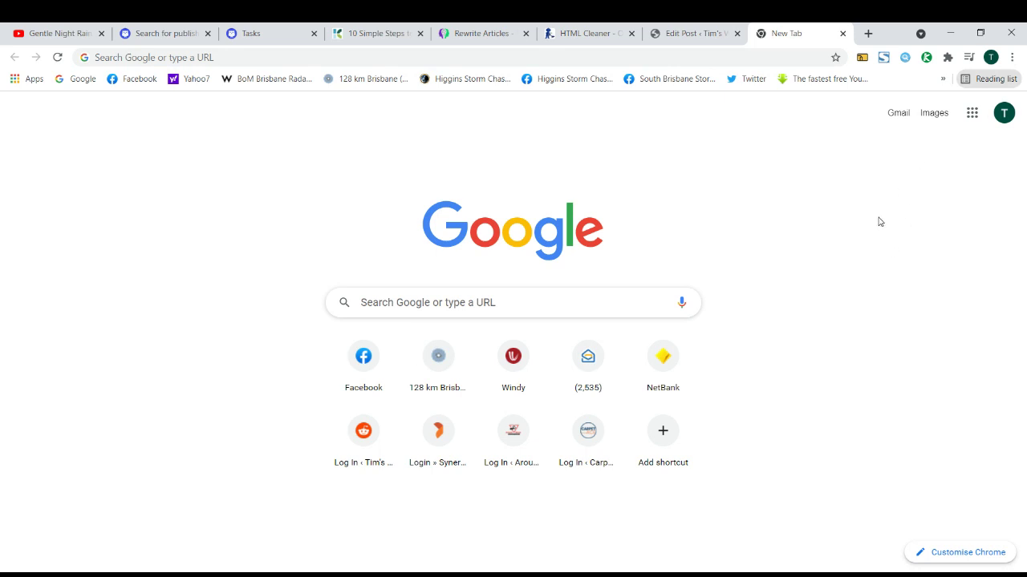
key("ctrl+l")
key("ctrl+v")
key("Return")
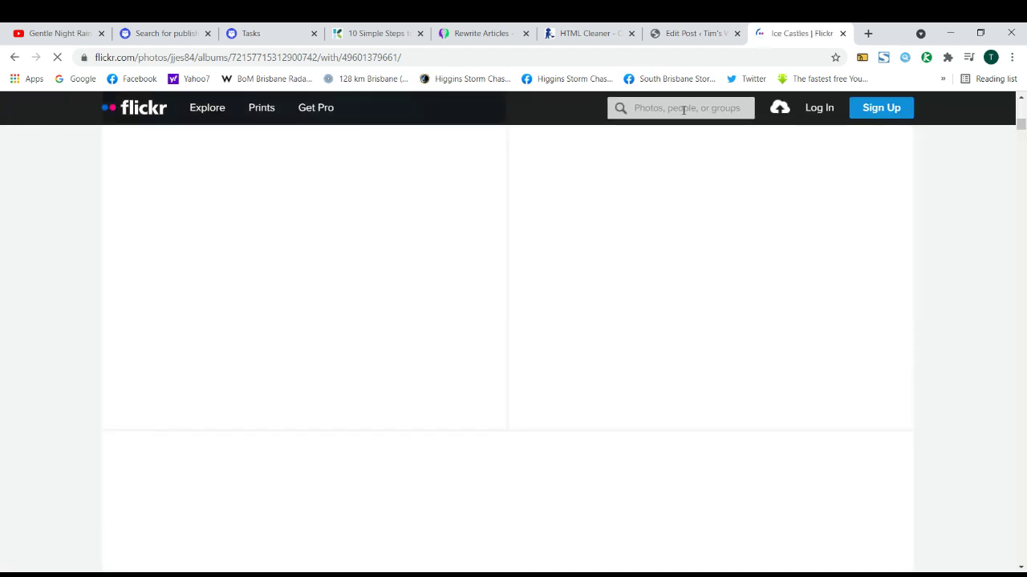
Search Flickr for "cirrus clouds".
left_click(683, 109)
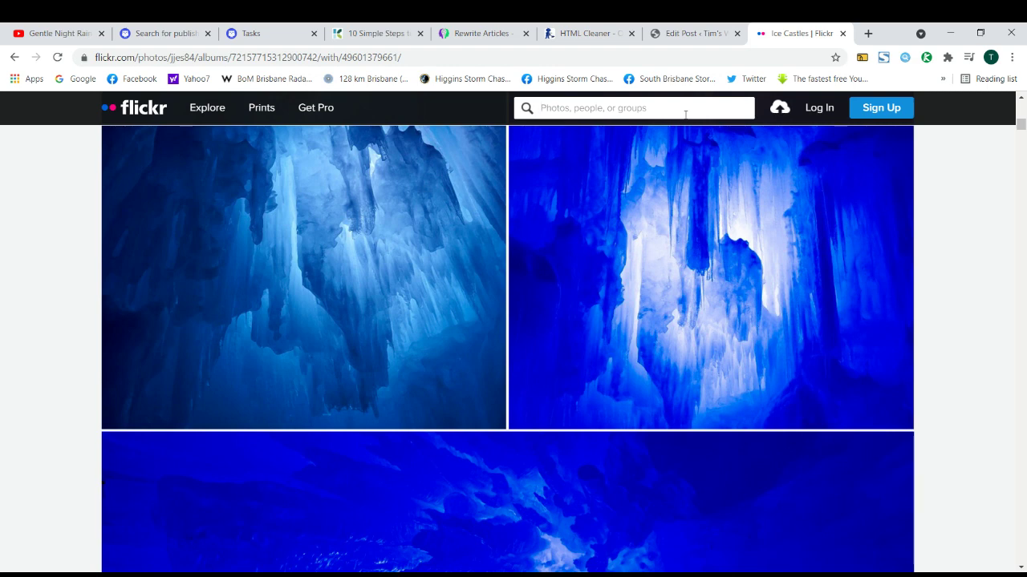
left_click(685, 114)
type("cir")
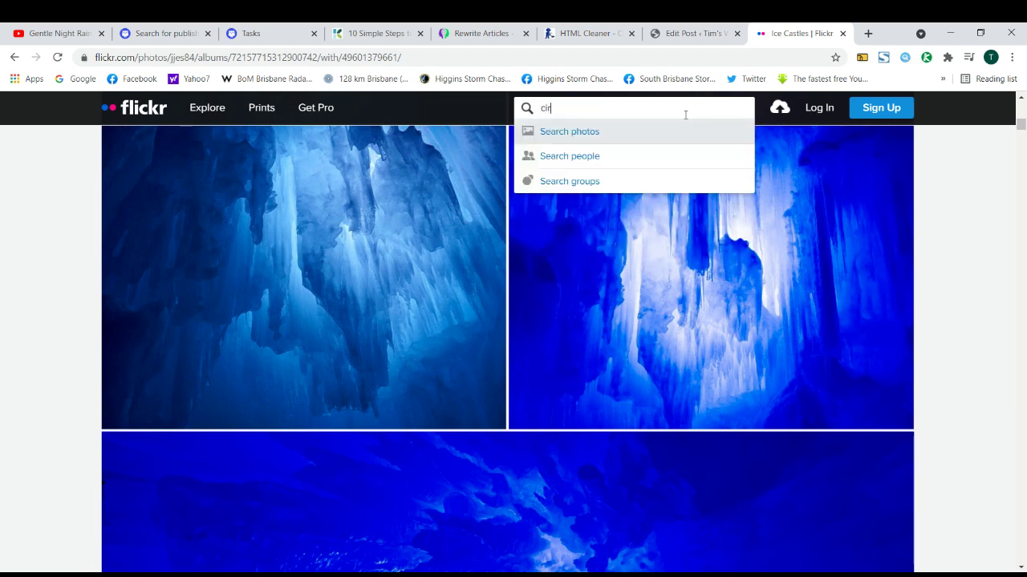
type("rus clouds")
key("Return")
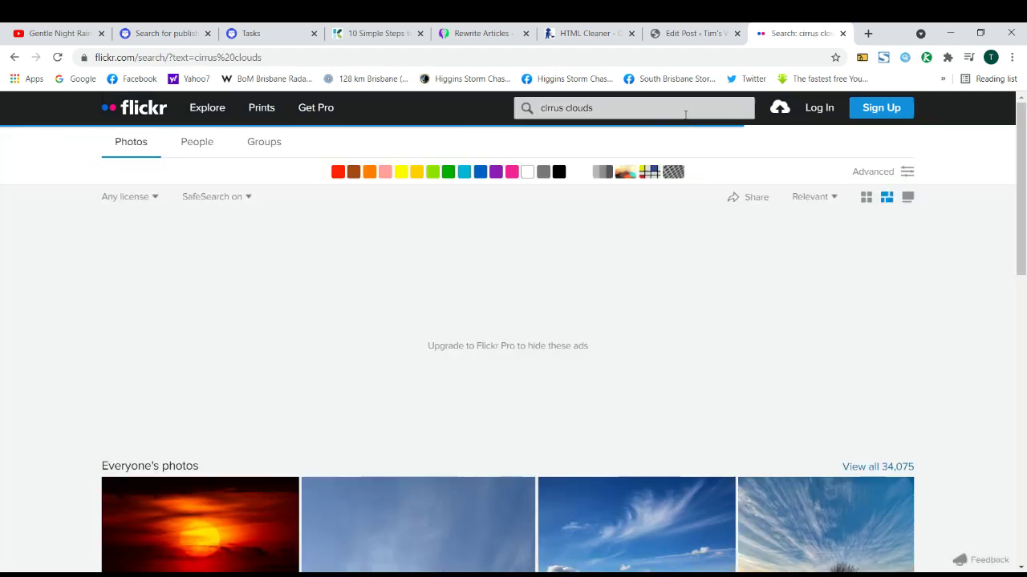
Browse the cirrus clouds photos and limit the results to the "Commercial use allowed" license.
scroll(70, 314, "down", 8)
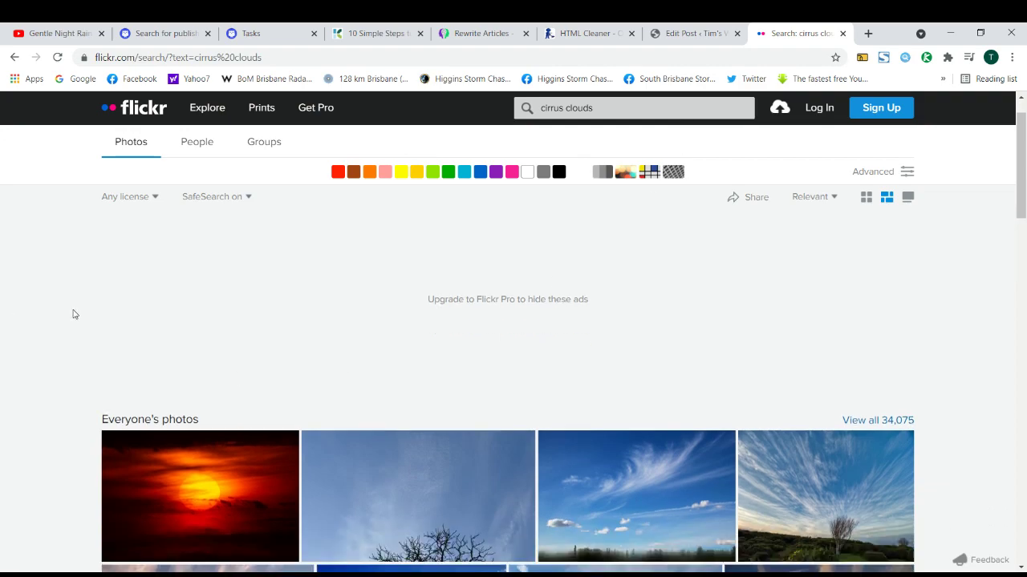
scroll(73, 313, "up", 10)
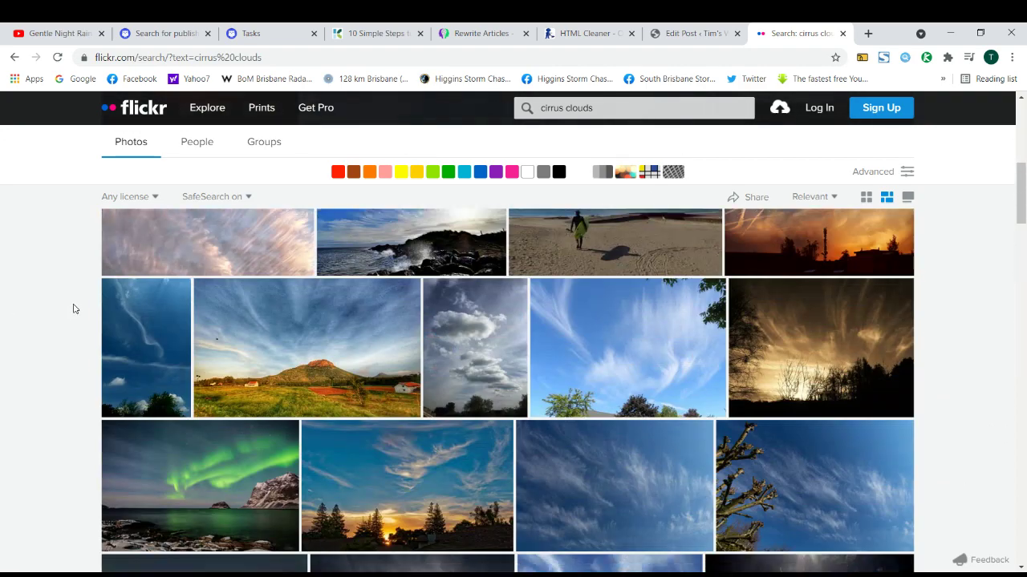
scroll(73, 309, "up", 3)
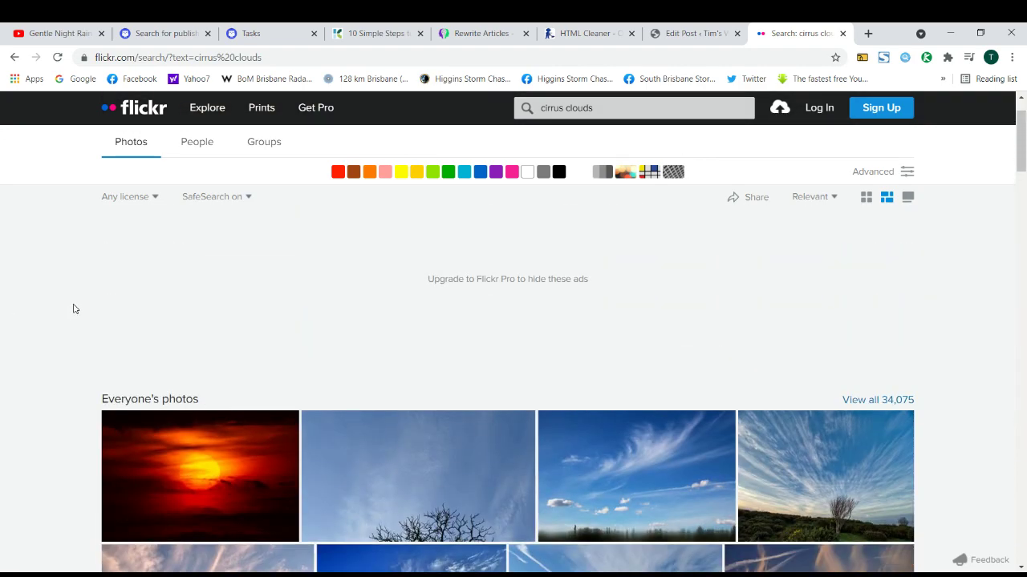
scroll(73, 309, "down", 1)
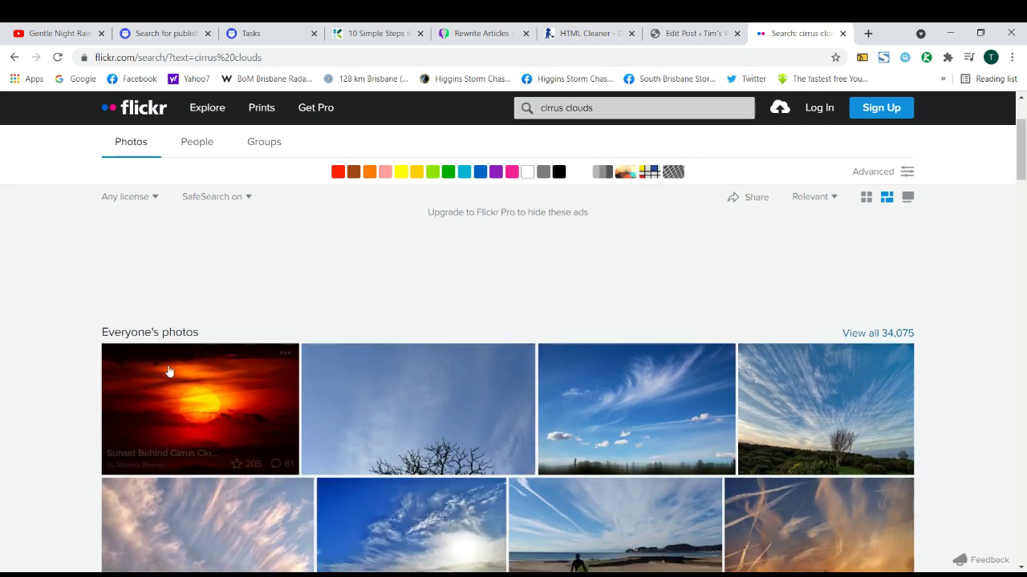
scroll(337, 393, "down", 1)
scroll(152, 304, "up", 3)
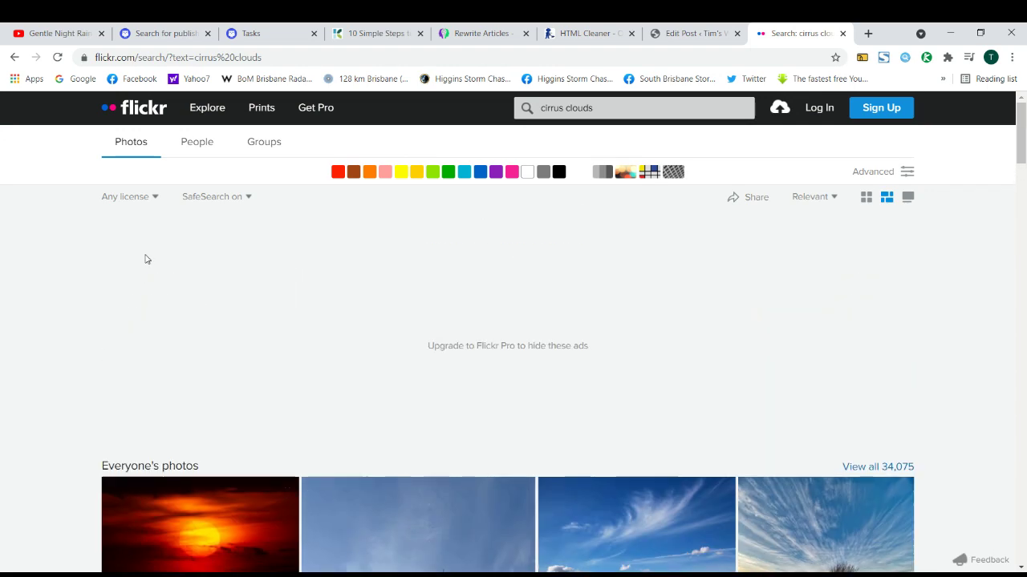
left_click(155, 199)
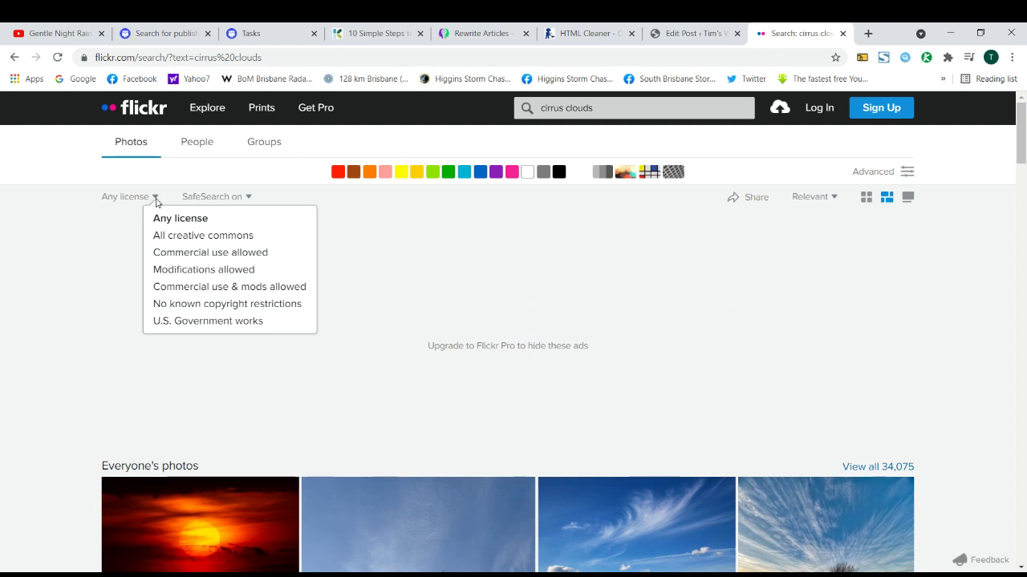
left_click(57, 245)
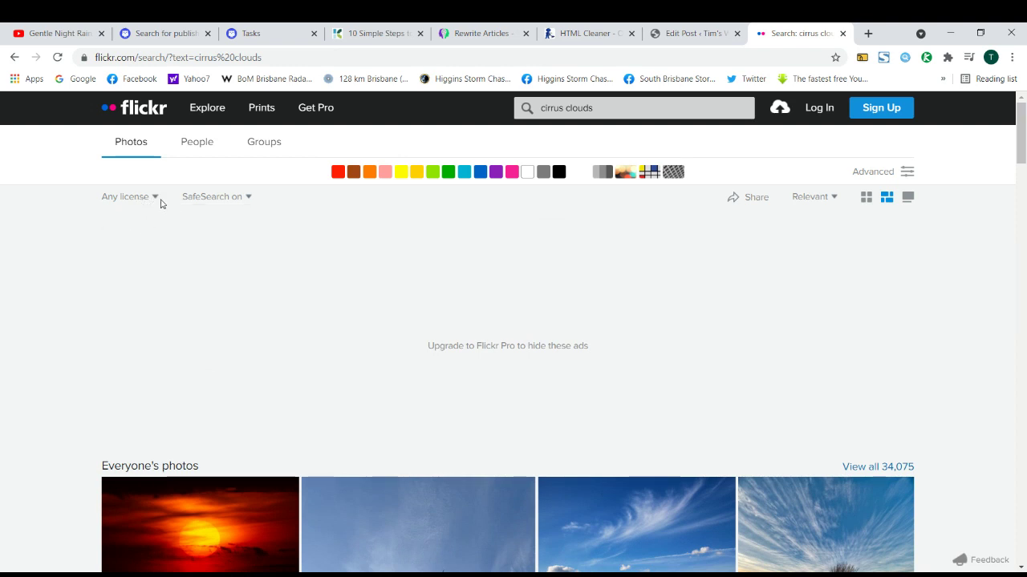
left_click(155, 200)
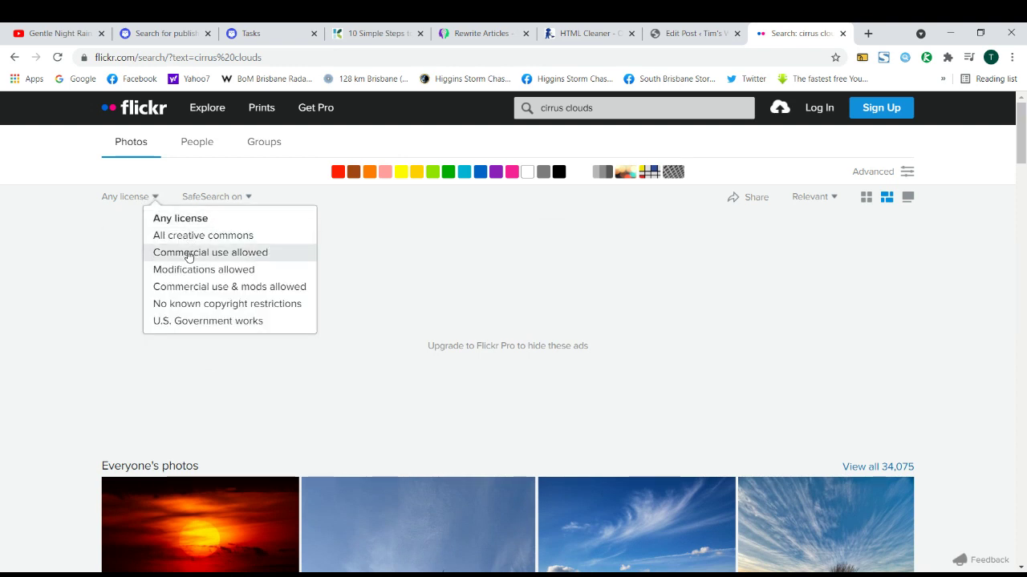
left_click(190, 254)
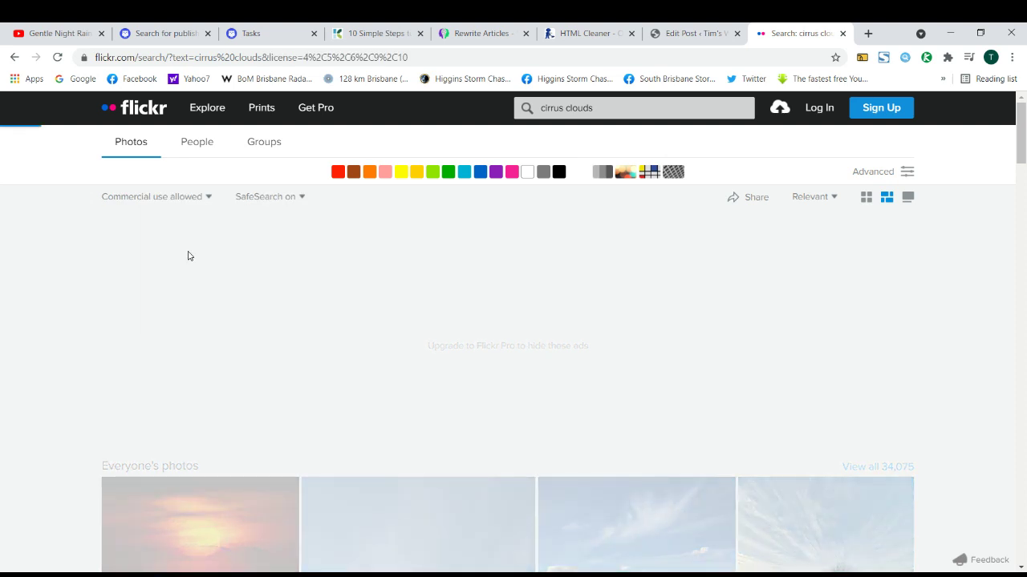
Look through the commercially licensed cirrus clouds photos and review the license options, keeping "Commercial use allowed" selected.
scroll(82, 350, "down", 5)
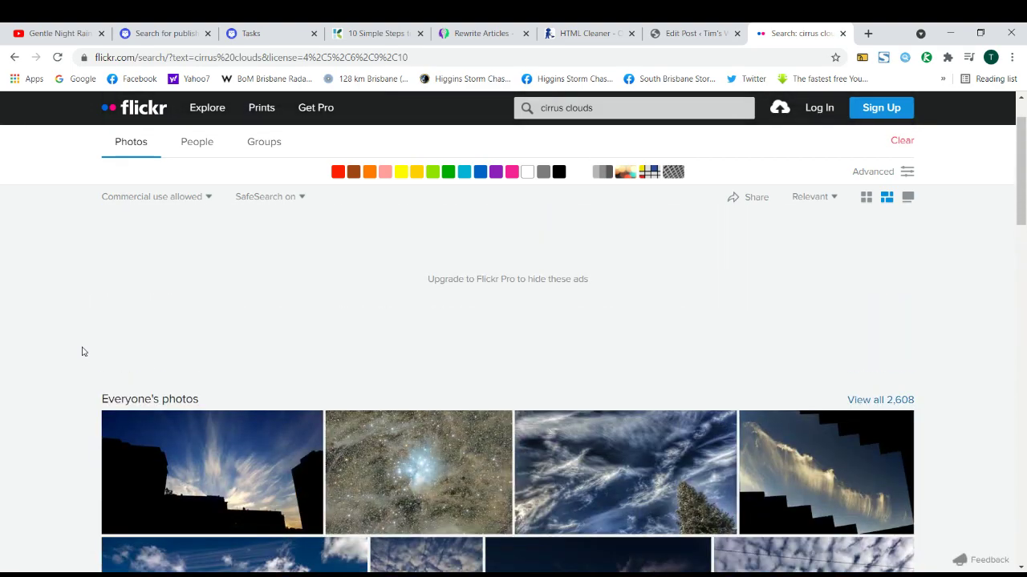
scroll(82, 351, "down", 2)
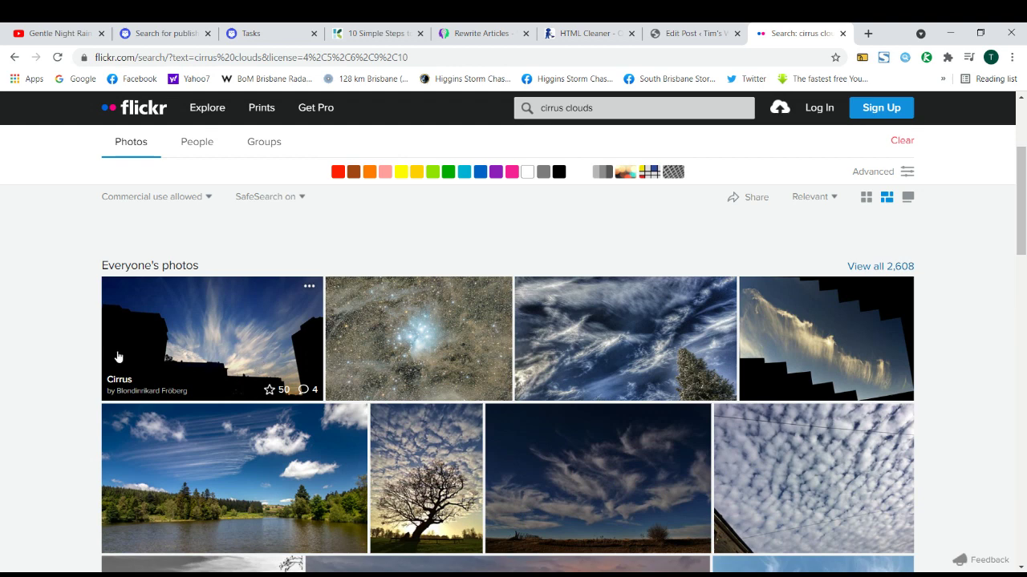
scroll(89, 357, "up", 2)
left_click(190, 202)
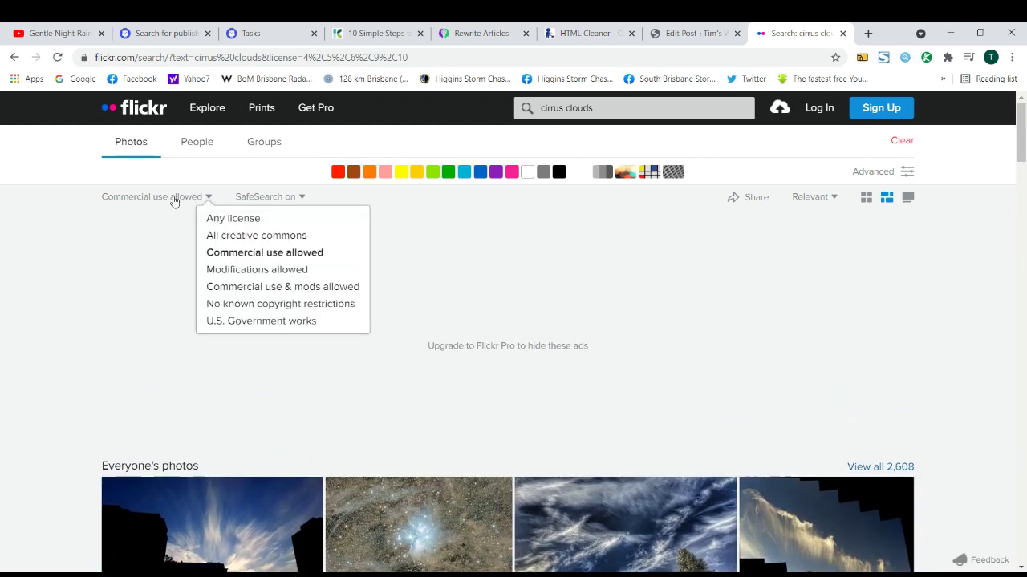
left_click(174, 200)
left_click(173, 201)
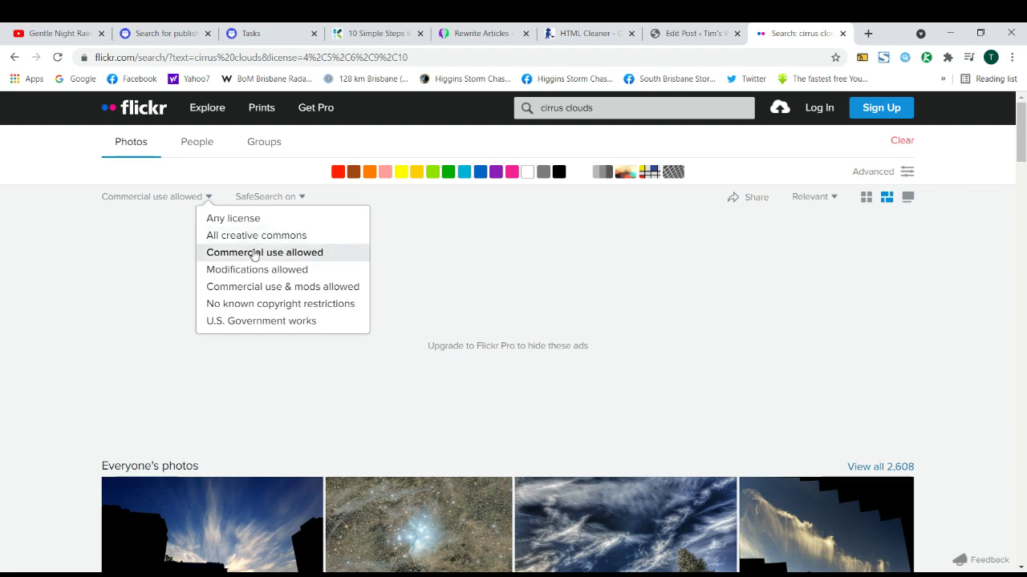
left_click(254, 255)
scroll(2, 317, "down", 3)
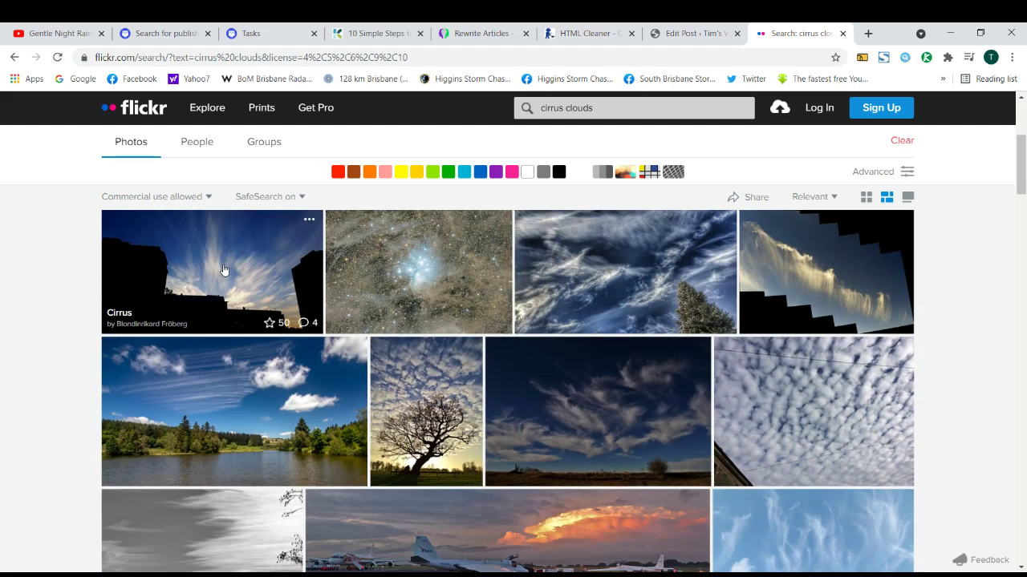
Open the first photo, Cirrus, and review its download sizes, rights notice and photographer details.
left_click(223, 270)
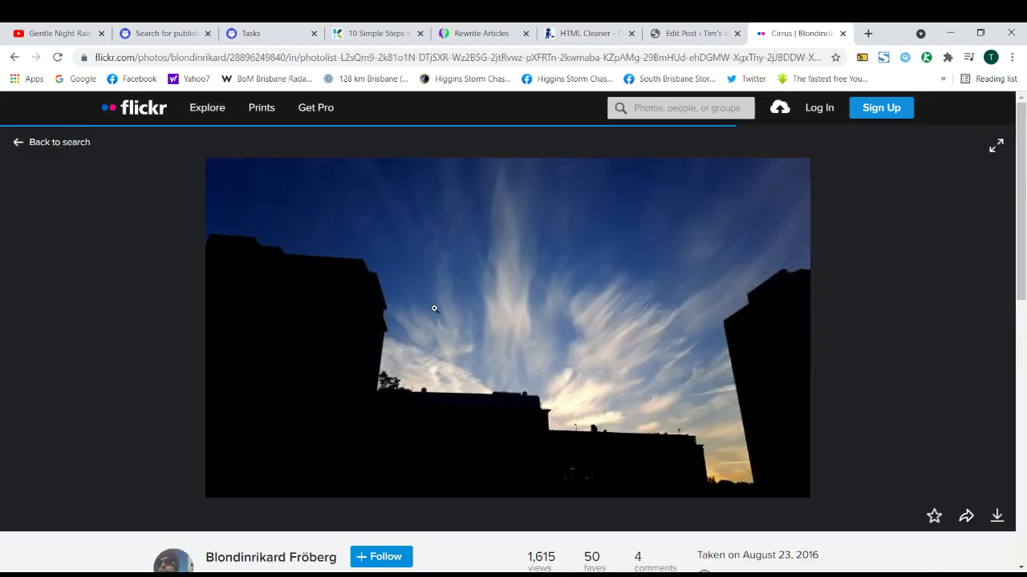
left_click(996, 516)
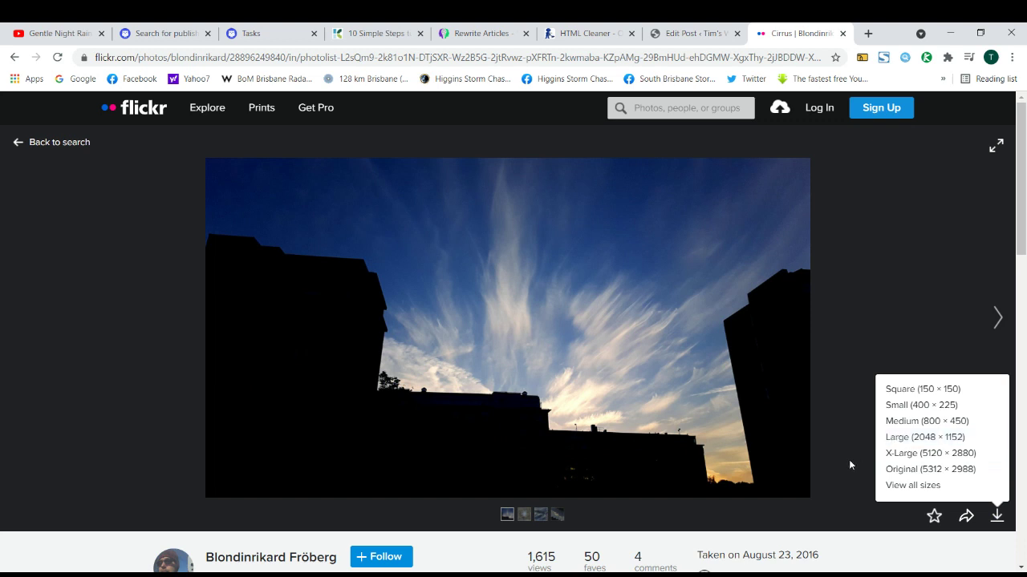
left_click(826, 470)
scroll(826, 471, "down", 2)
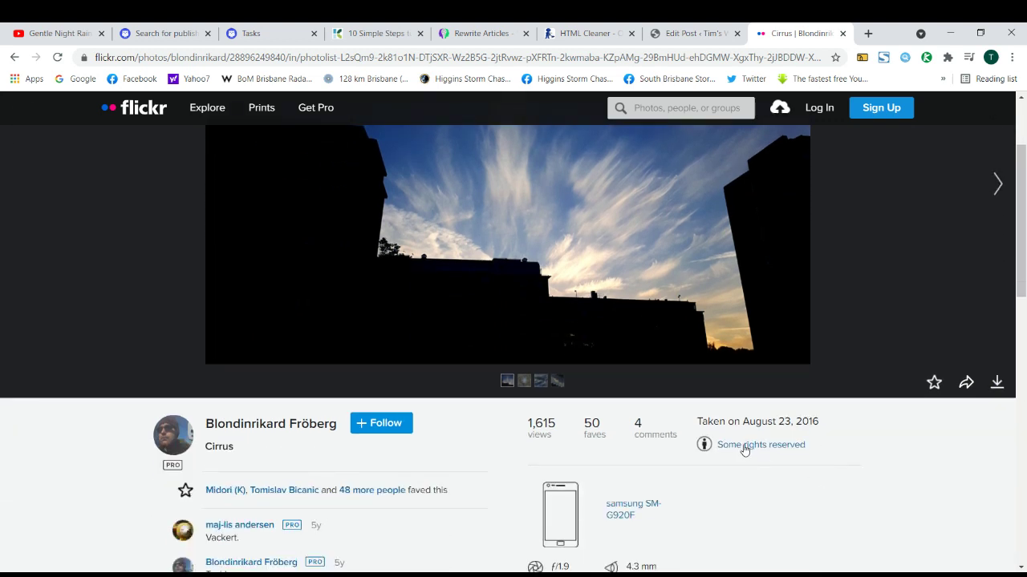
scroll(711, 484, "down", 1)
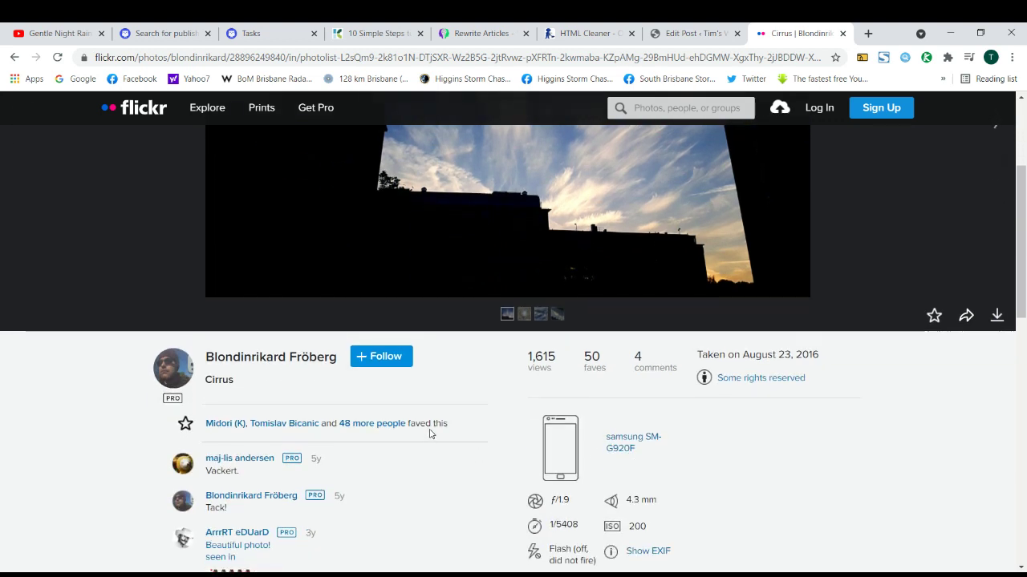
scroll(281, 332, "up", 1)
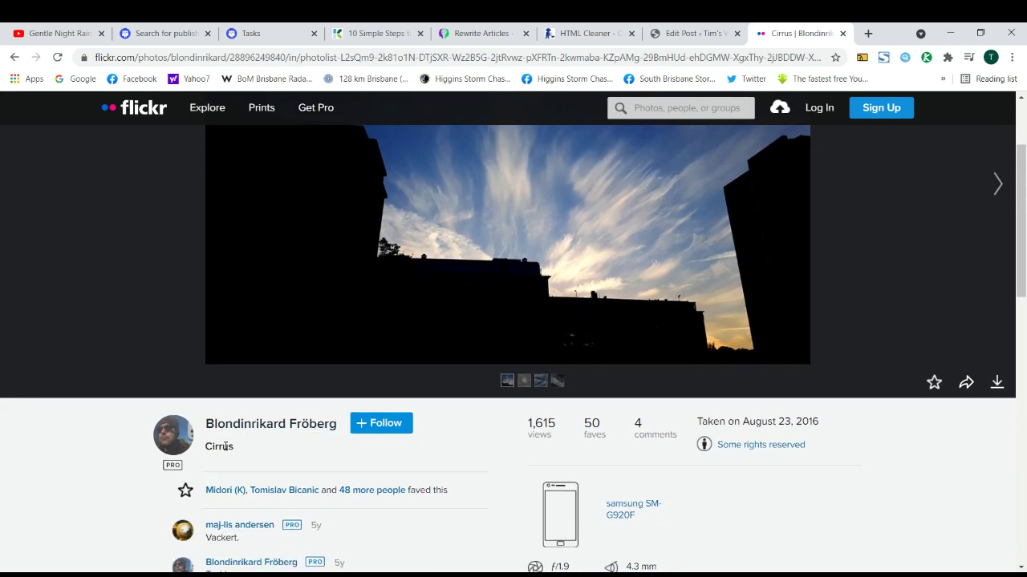
scroll(326, 304, "up", 2)
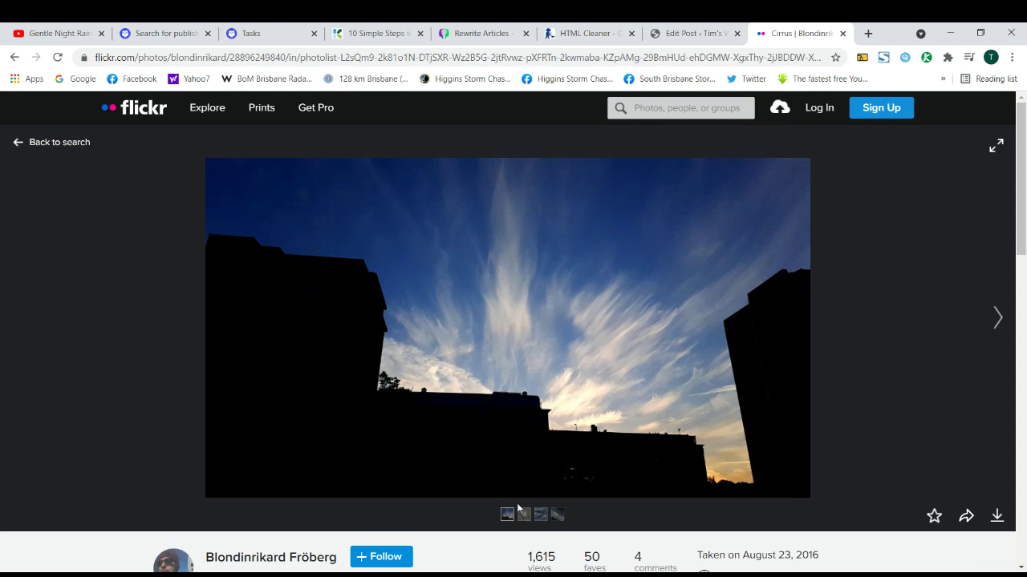
mouse_move(517, 510)
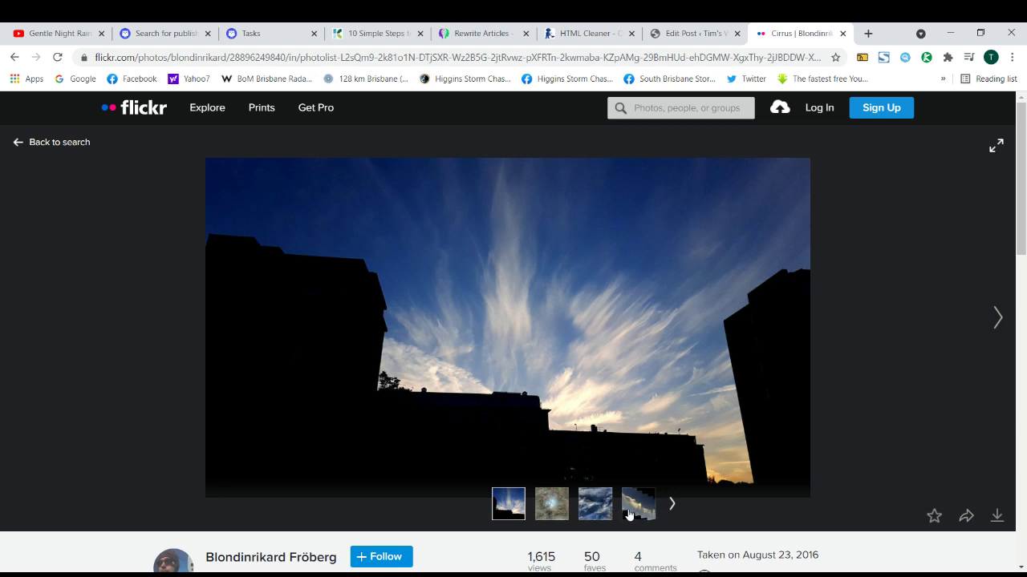
Highlight the photographer's name on the Cirrus photo page and compare it with the image attribution in the castle post.
scroll(374, 484, "down", 2)
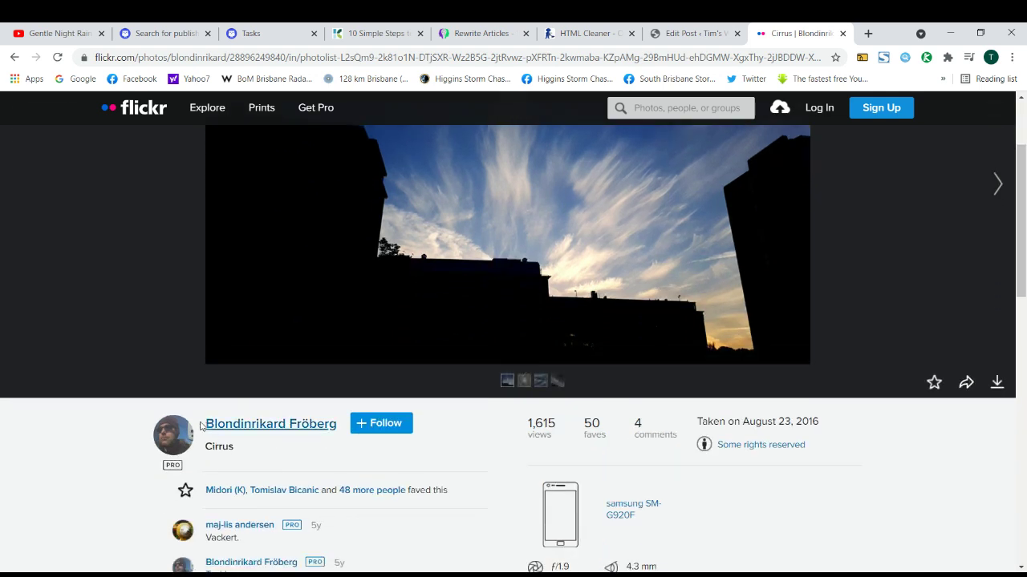
triple_click(336, 424)
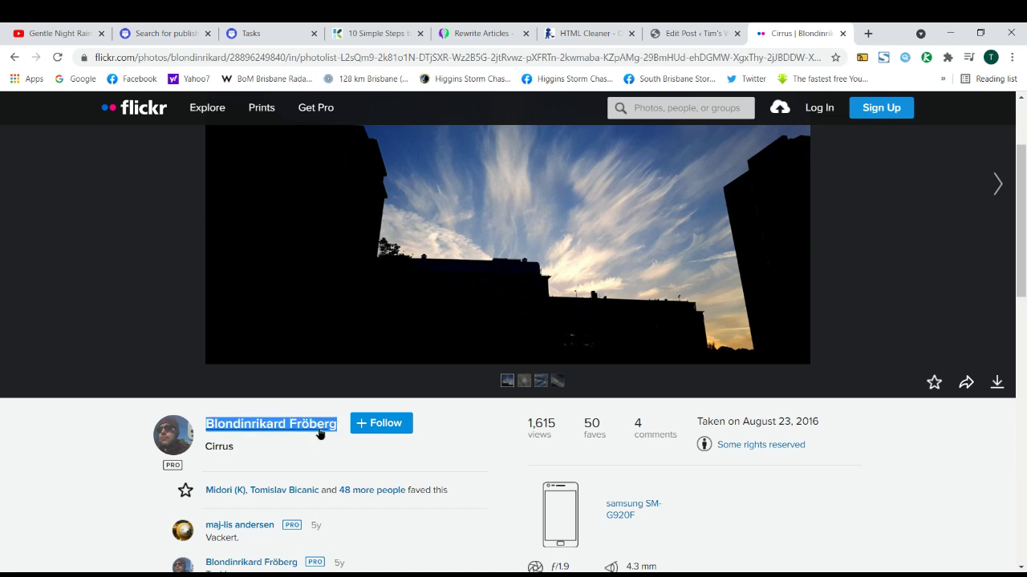
left_click(678, 33)
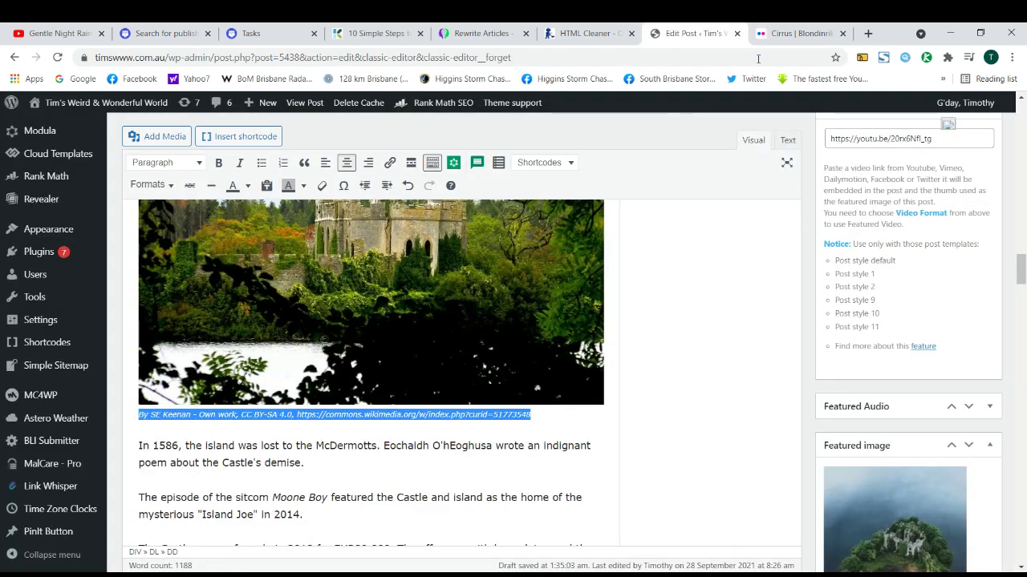
left_click(802, 34)
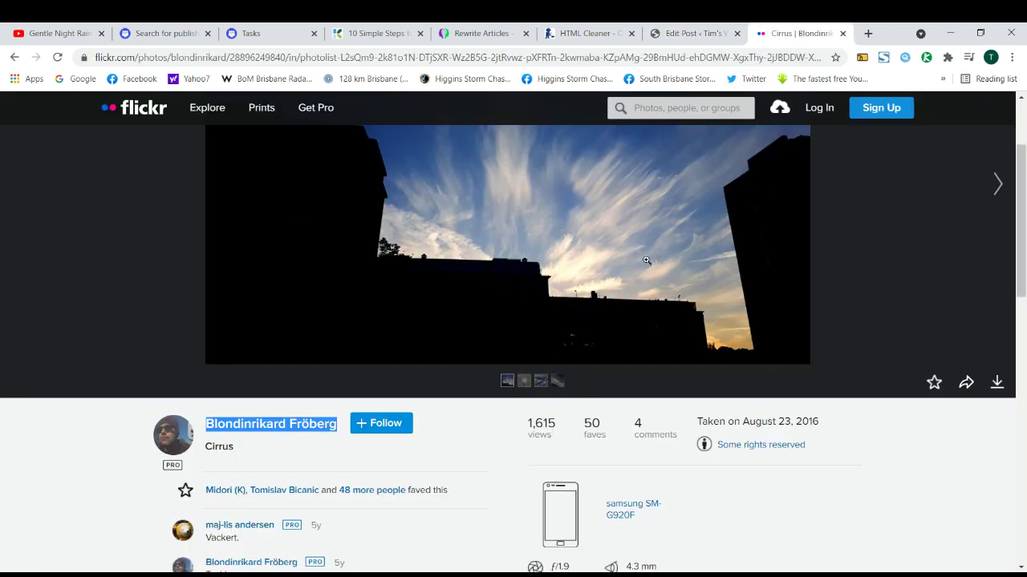
Return to the cirrus clouds search results and look through more of the commercially licensed photos.
scroll(633, 285, "up", 2)
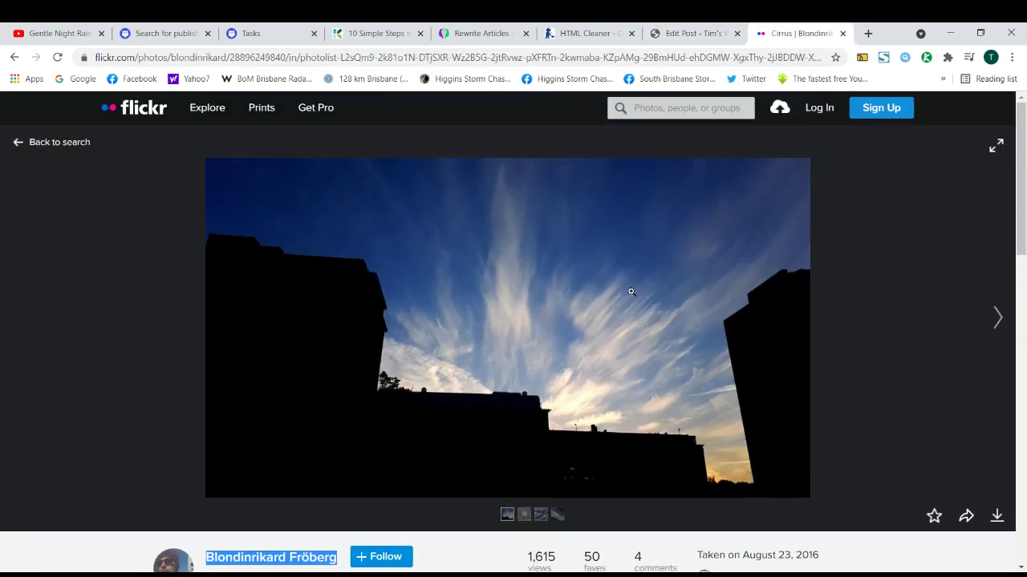
left_click(22, 144)
scroll(65, 261, "down", 8)
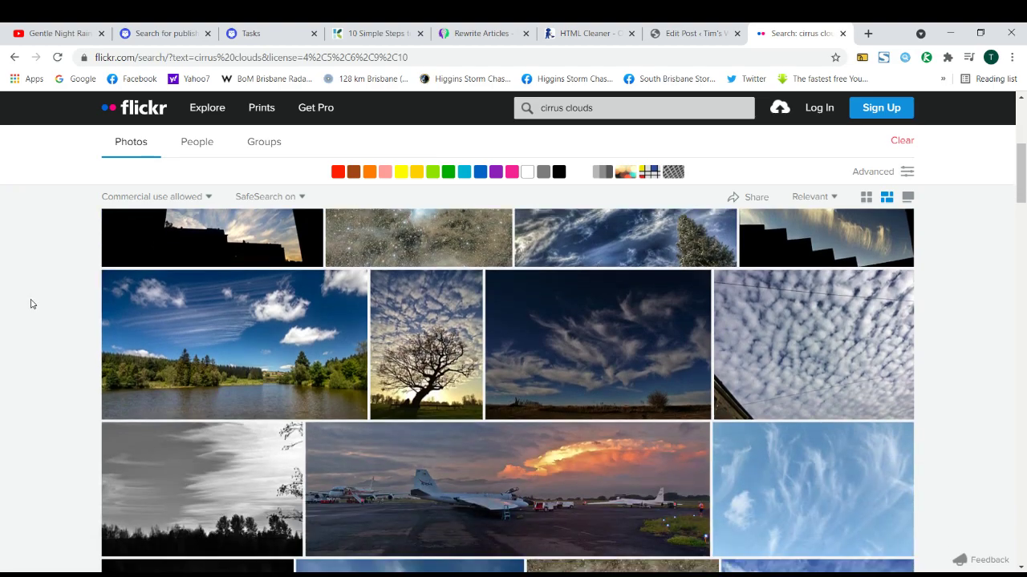
scroll(23, 293, "down", 10)
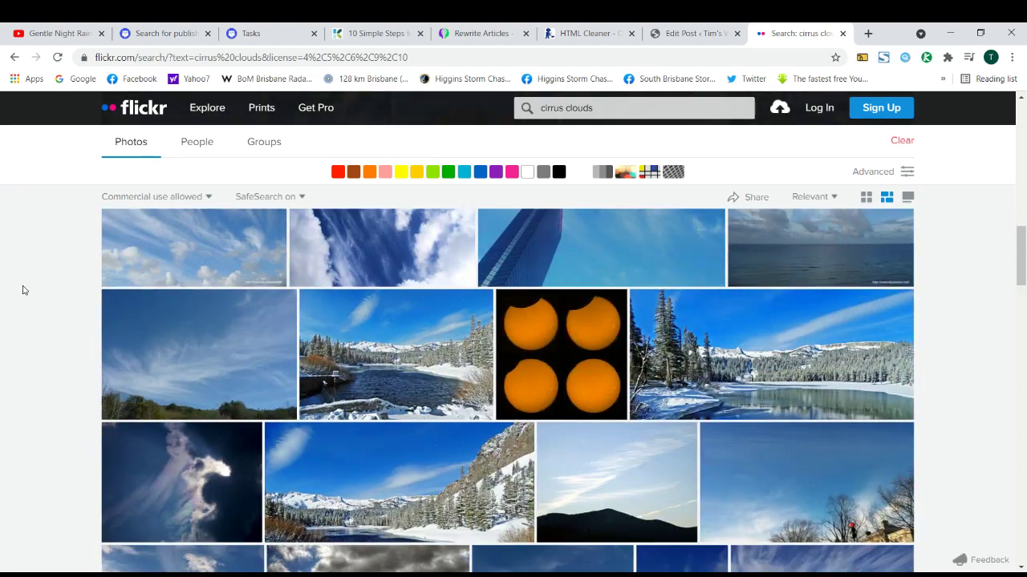
scroll(22, 290, "up", 7)
scroll(23, 289, "up", 11)
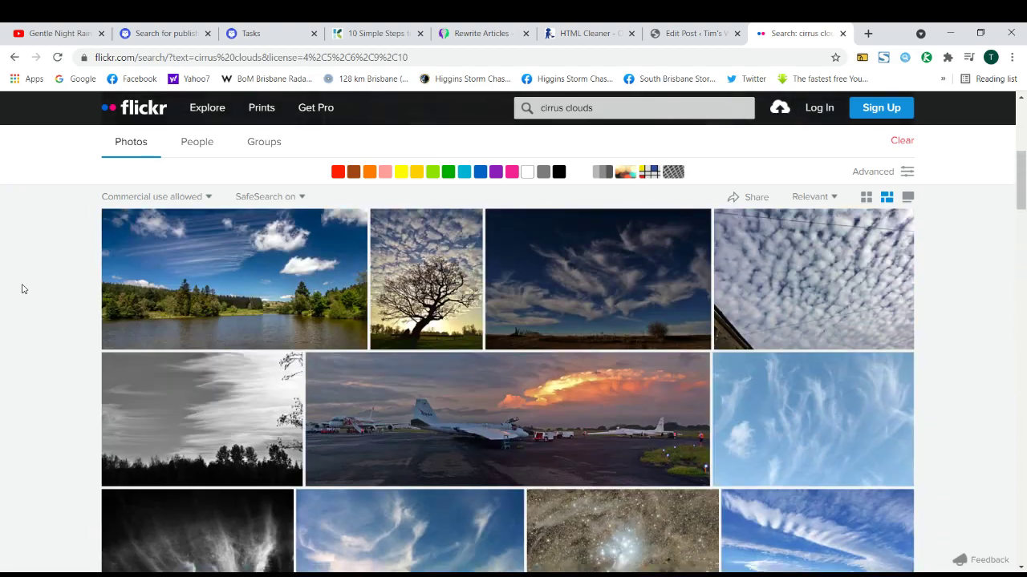
In the McDermott's Castle post editor, delete the aerial island image above the "What is McDermott's Castle?" heading.
left_click(713, 35)
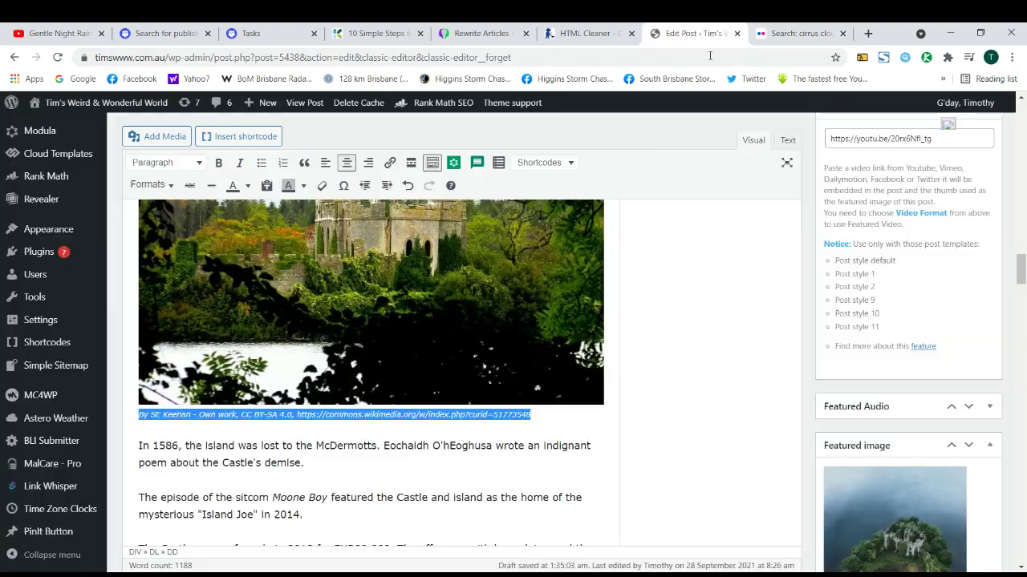
left_click(552, 411)
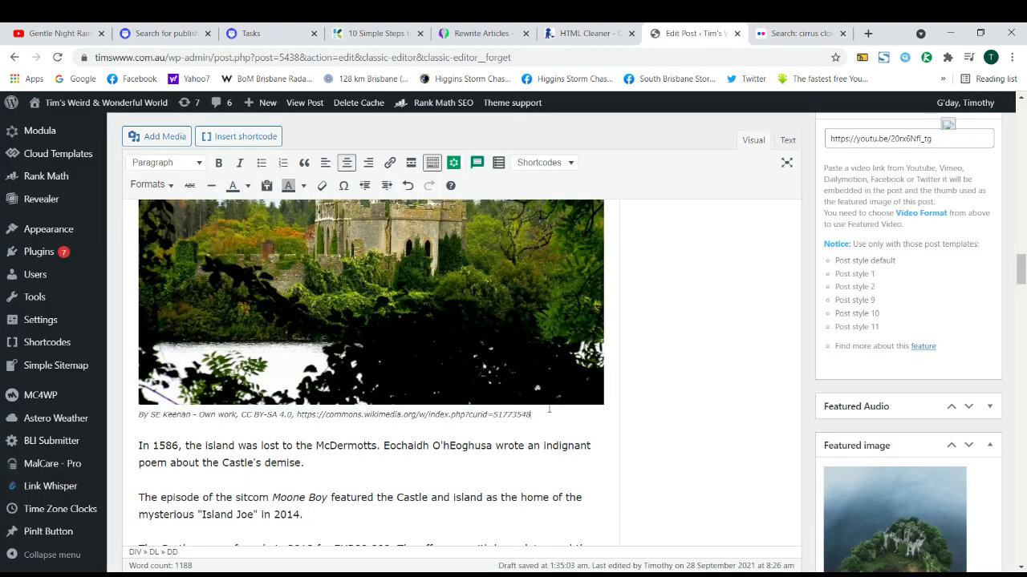
scroll(437, 340, "up", 3)
scroll(437, 340, "up", 15)
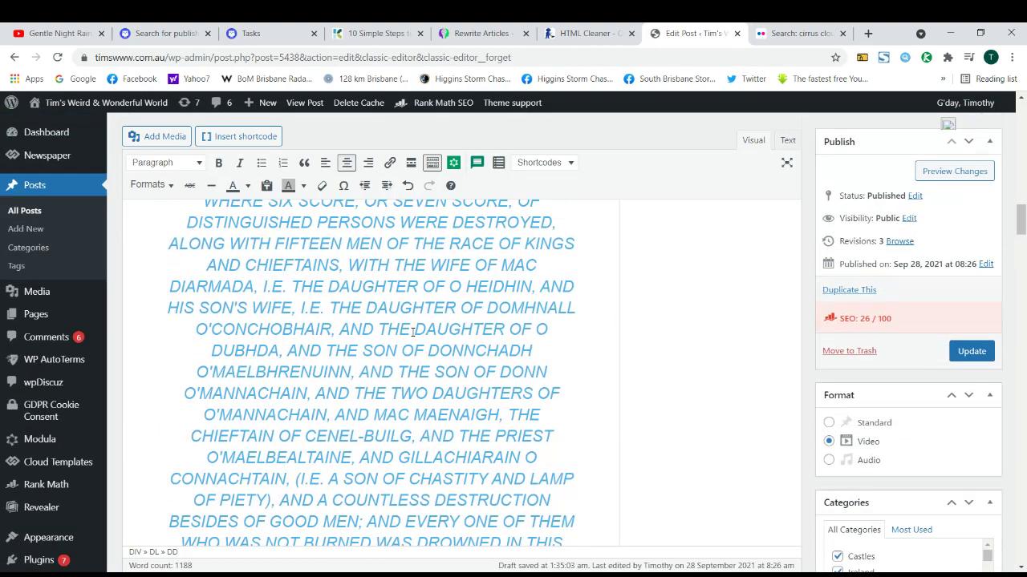
scroll(412, 336, "up", 10)
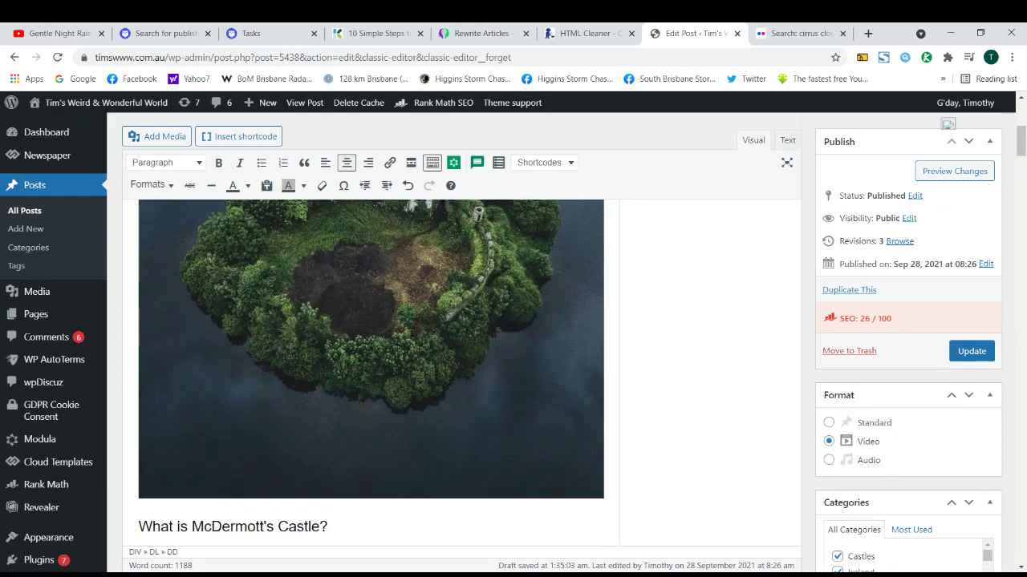
scroll(412, 337, "down", 3)
left_click(246, 286)
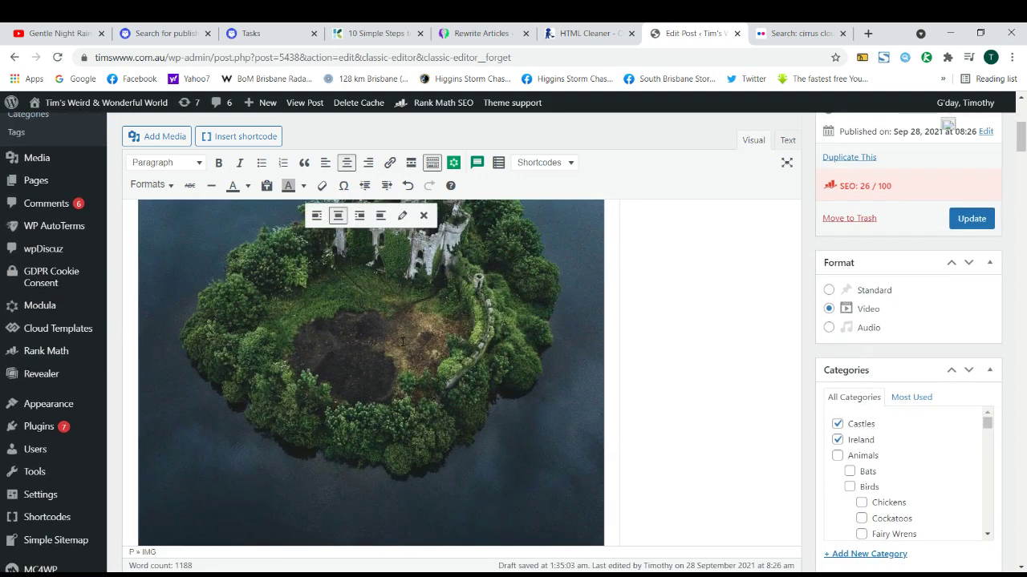
scroll(247, 285, "up", 5)
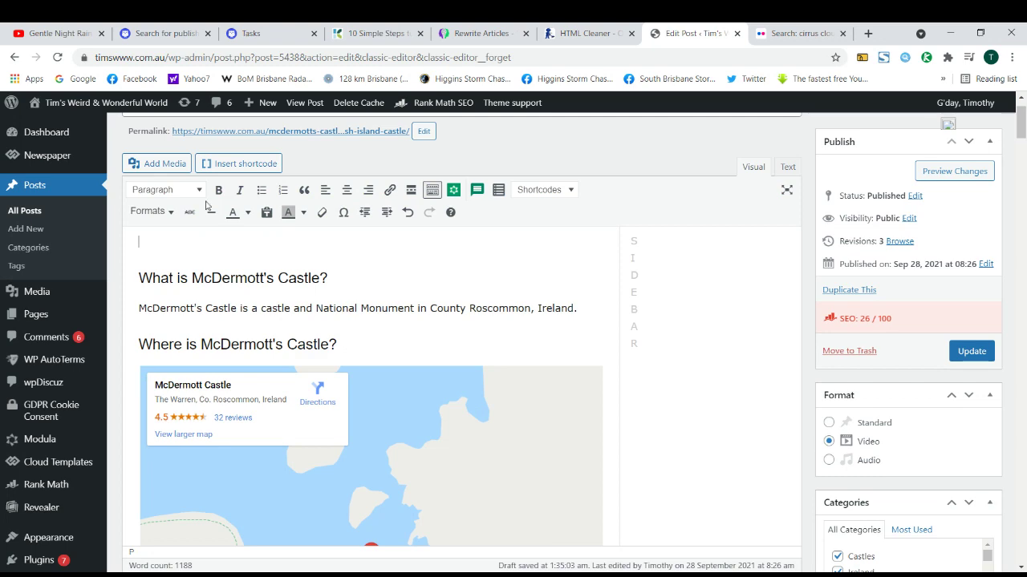
Select the aerial island image in the media library and check its alt text, title, caption and description.
left_click(170, 164)
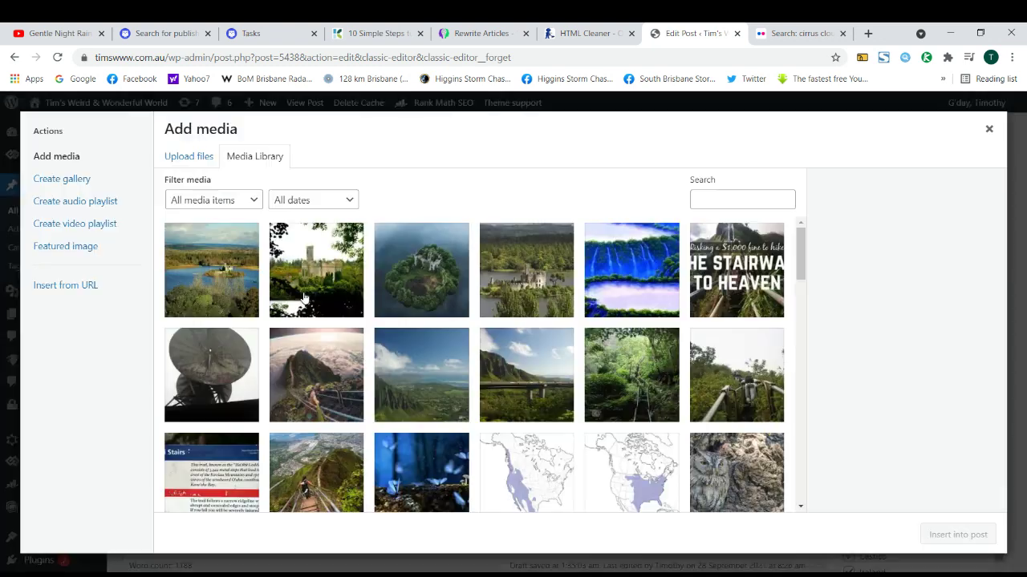
left_click(401, 283)
scroll(933, 369, "down", 3)
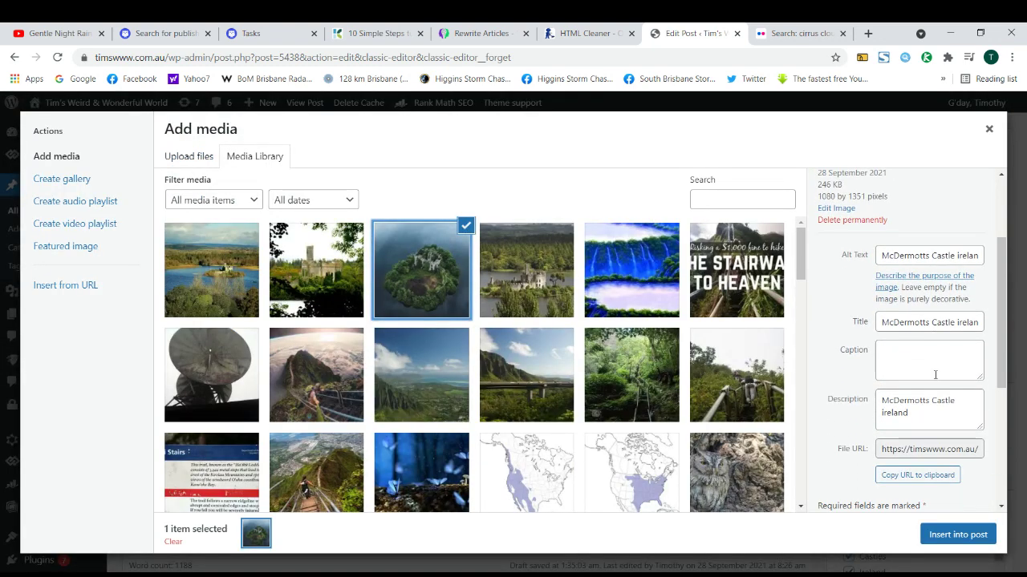
triple_click(896, 255)
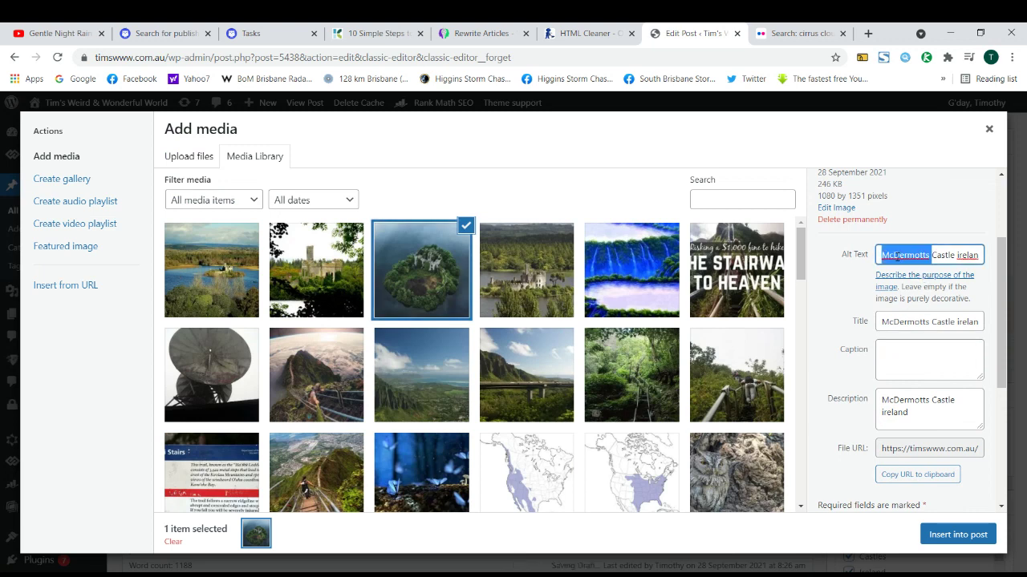
triple_click(901, 323)
triple_click(912, 401)
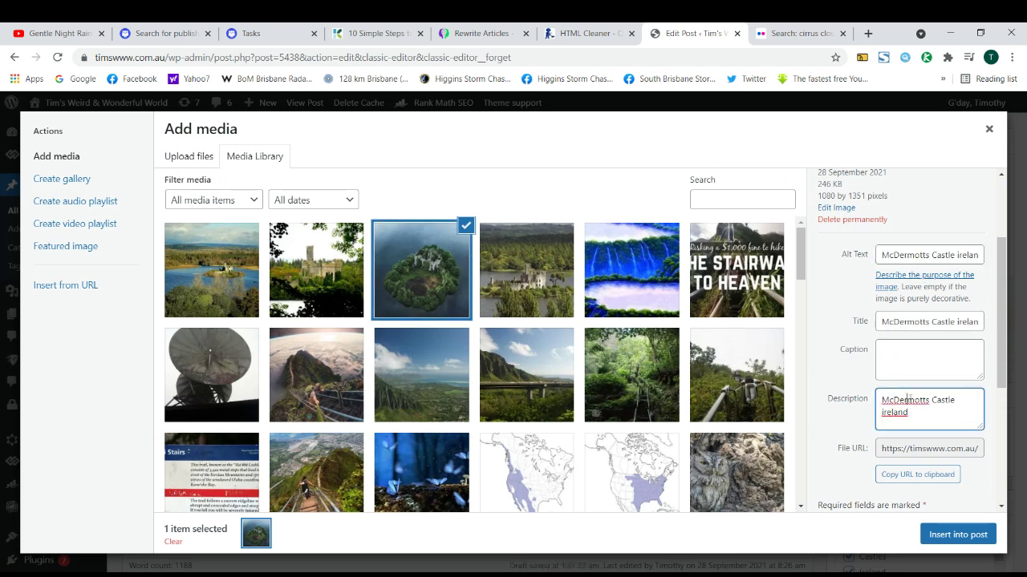
left_click(908, 354)
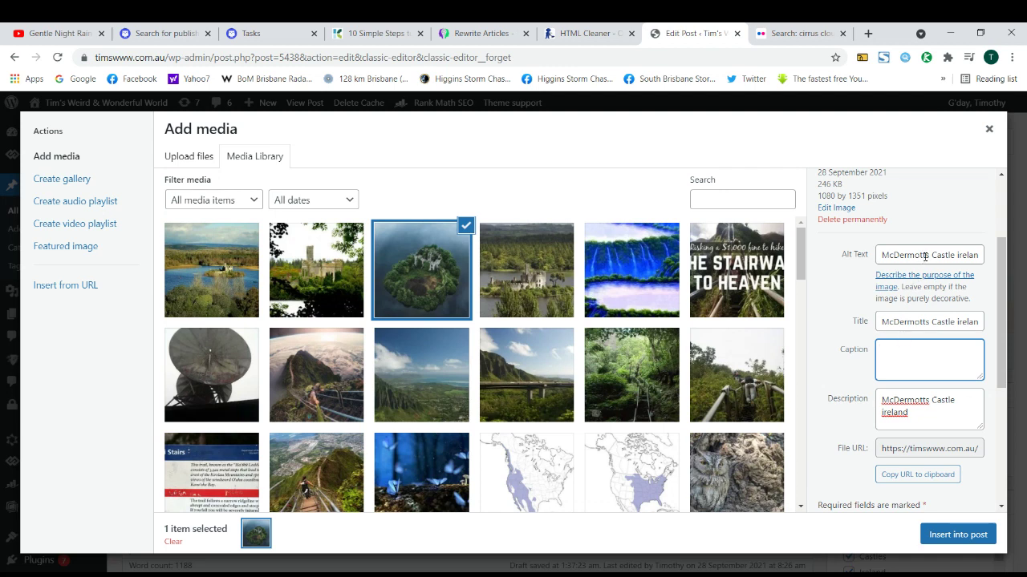
Compare the island image's alt text with its title and description, and close the media library without inserting it.
triple_click(924, 257)
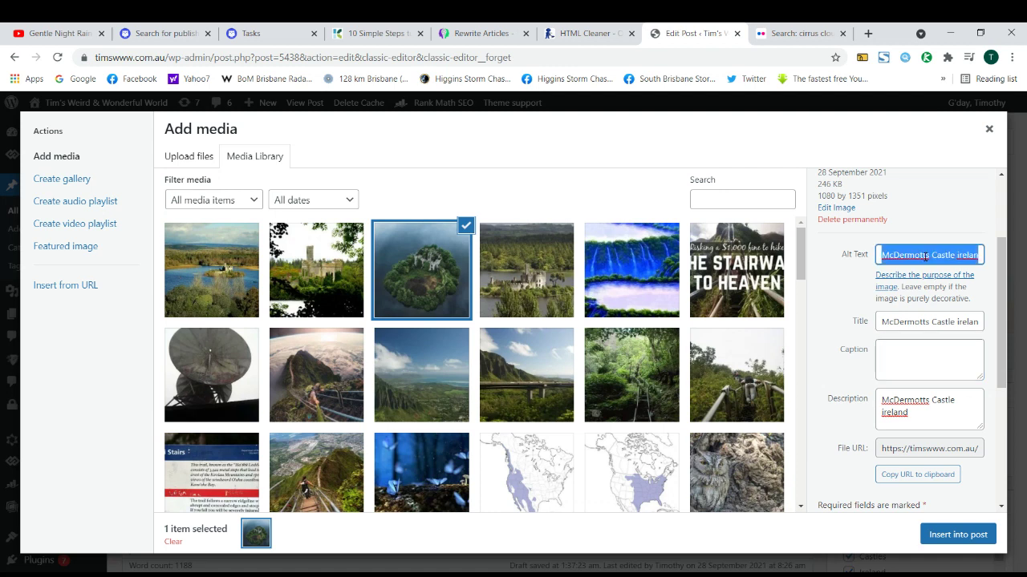
double_click(901, 320)
triple_click(911, 401)
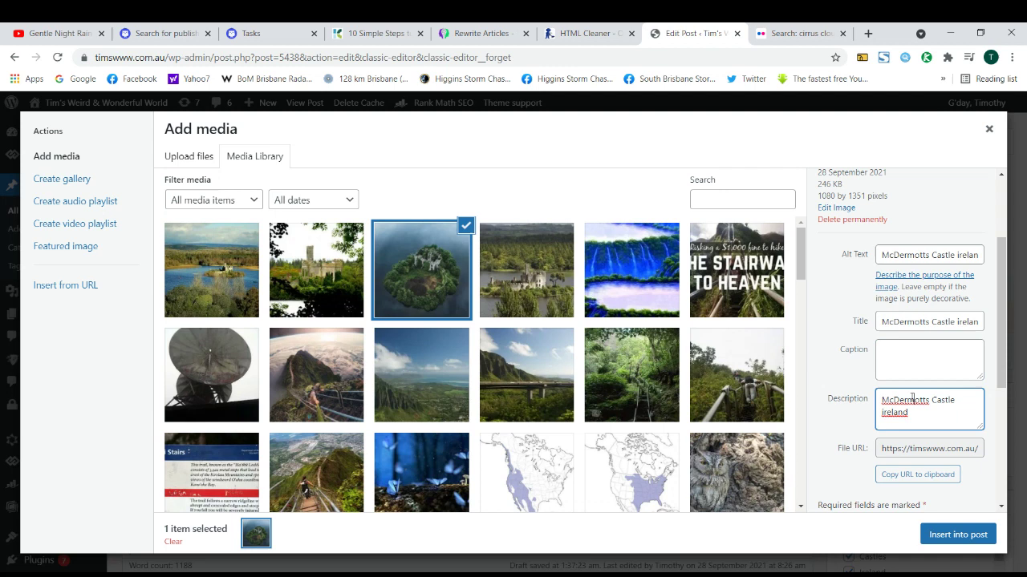
triple_click(915, 249)
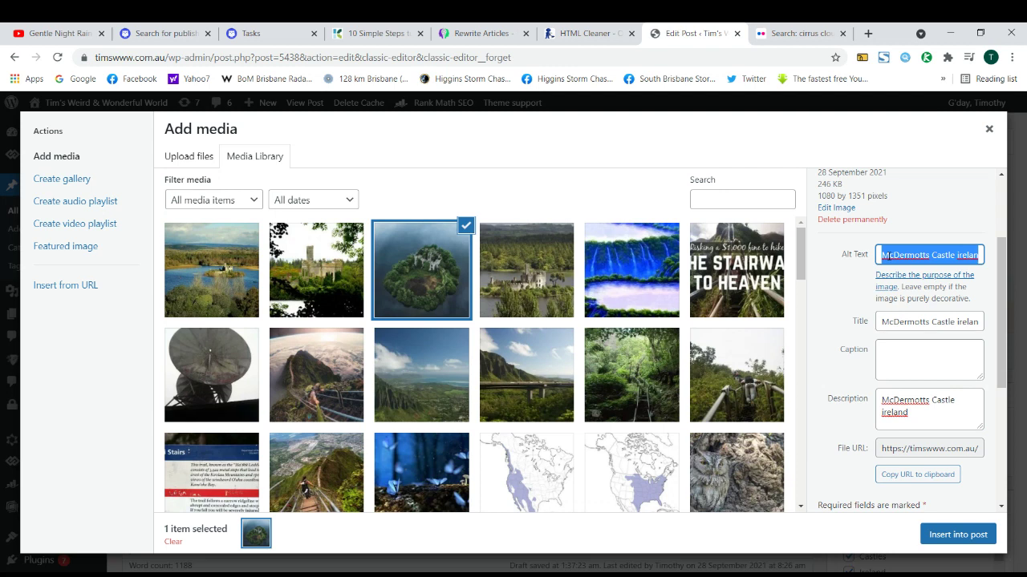
left_click(883, 255)
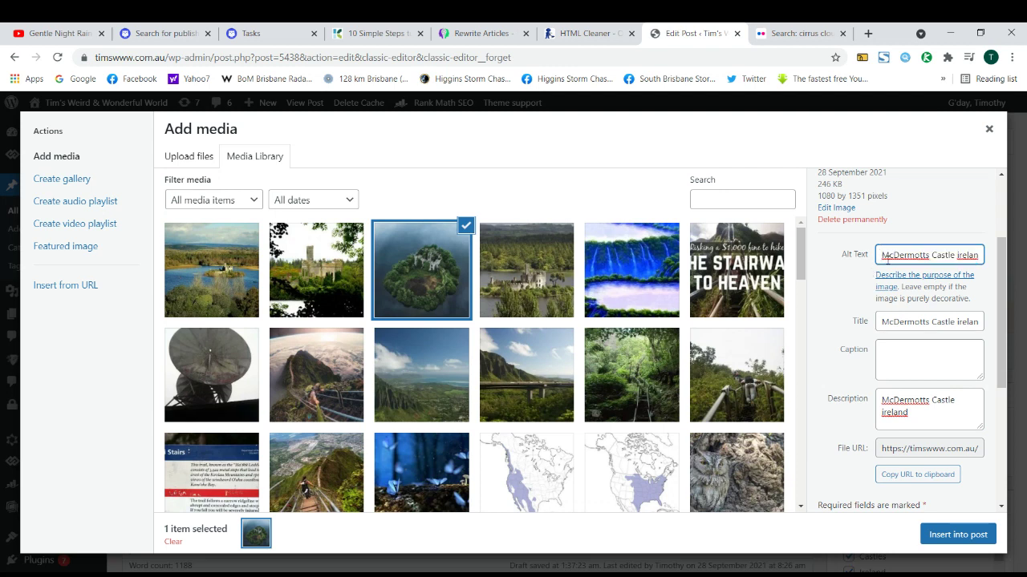
left_click_drag(883, 255, 973, 255)
left_click(940, 255)
left_click_drag(901, 256, 978, 256)
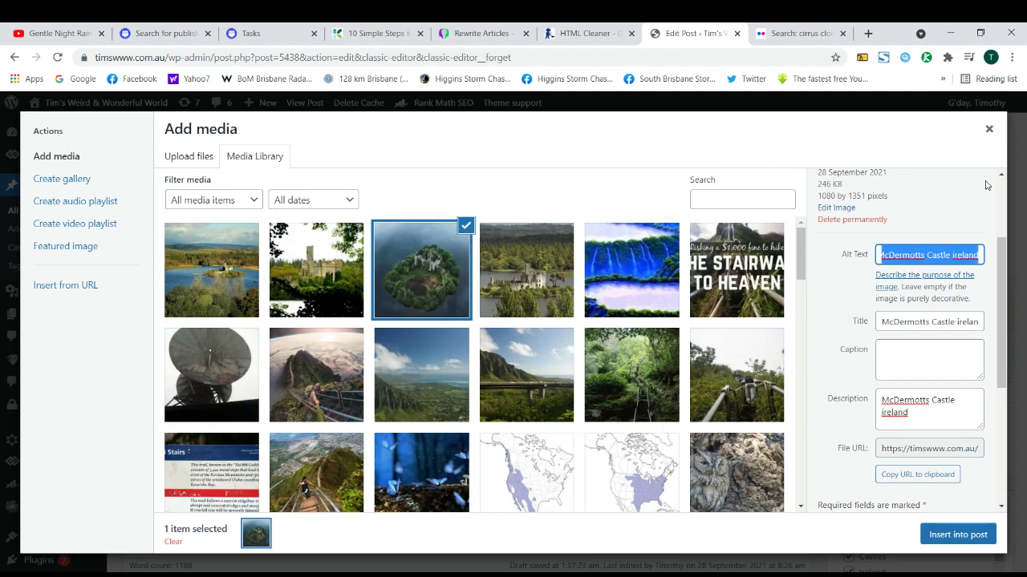
left_click(989, 129)
Highlight the post title for review and place the cursor in the blank line above the "What is McDermott's Castle?" heading.
scroll(345, 302, "up", 2)
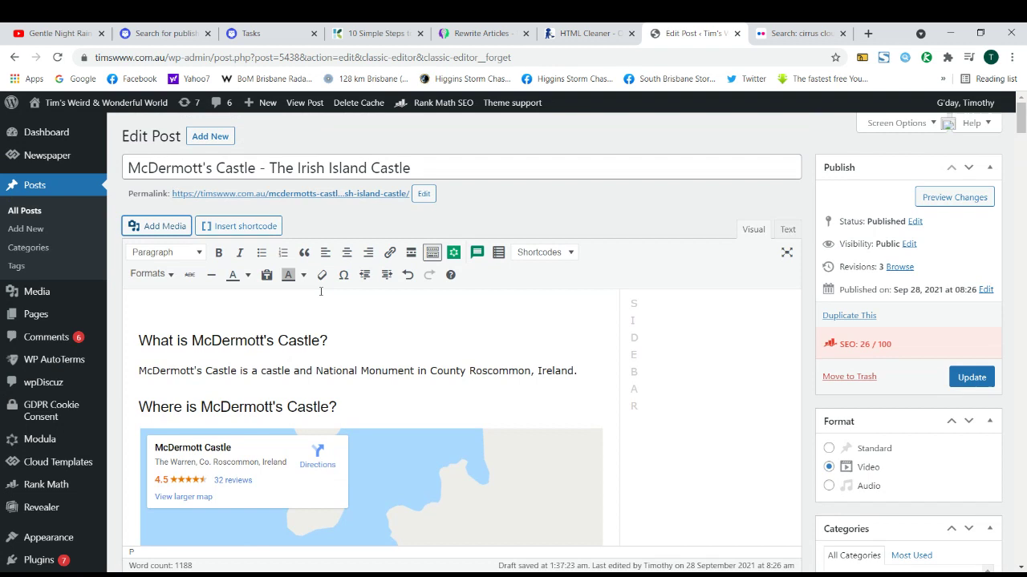
triple_click(298, 168)
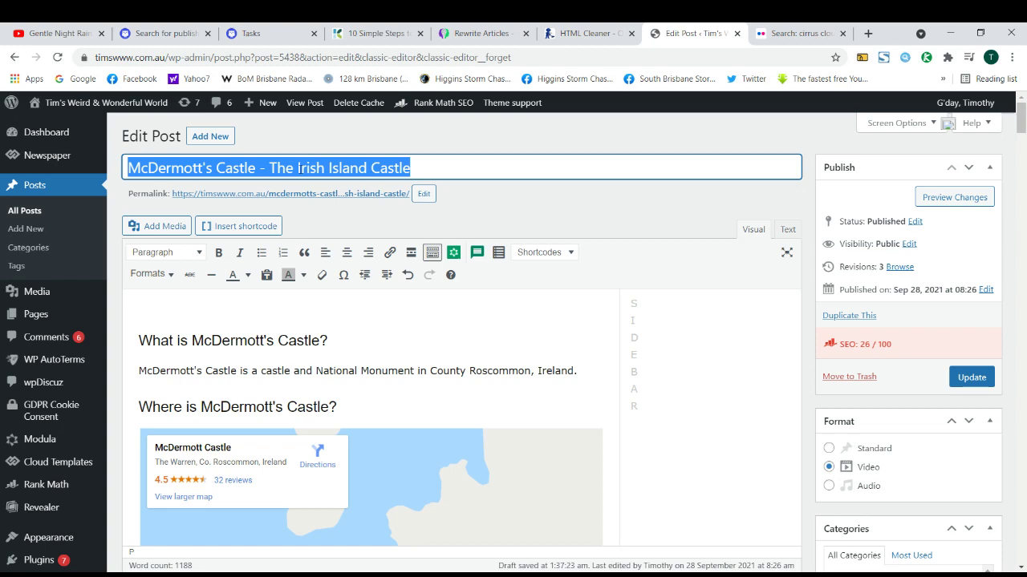
left_click(231, 308)
scroll(231, 308, "down", 1)
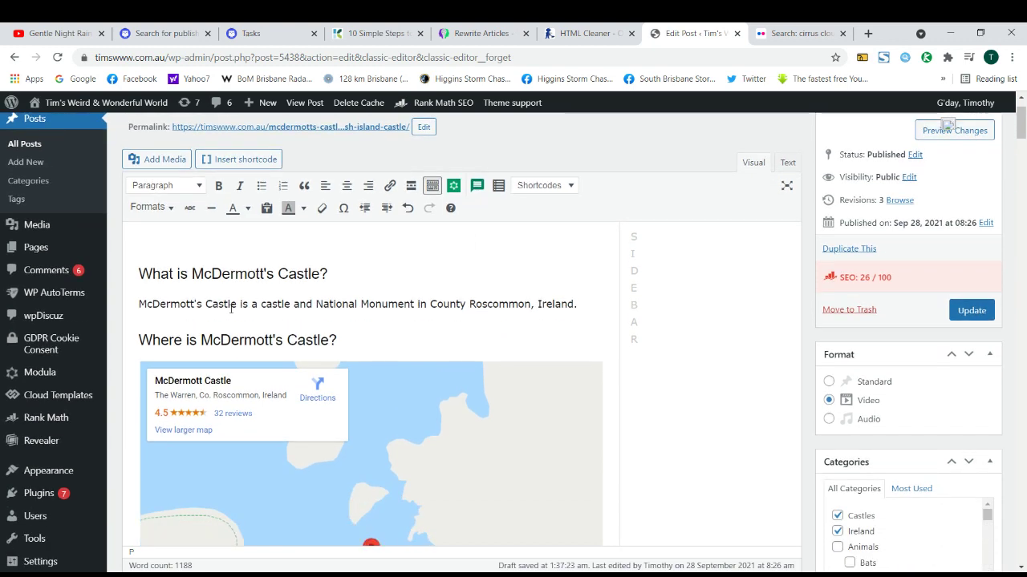
scroll(228, 316, "up", 1)
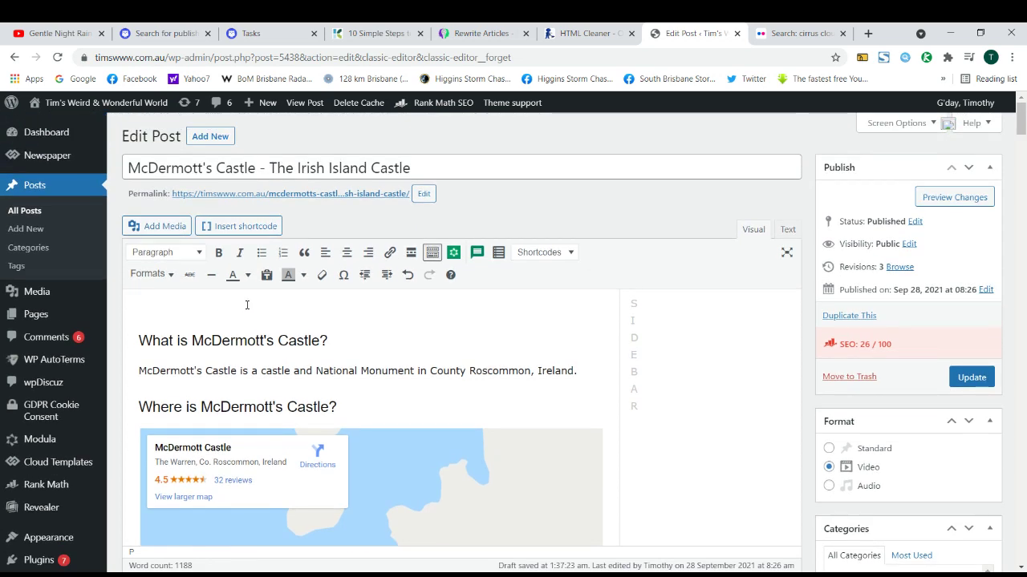
Set the aerial island image's alt text to "McDermott's Castle - The Irish Island Castle" and insert the image above the "What is McDermott's Castle?" heading.
left_click(163, 226)
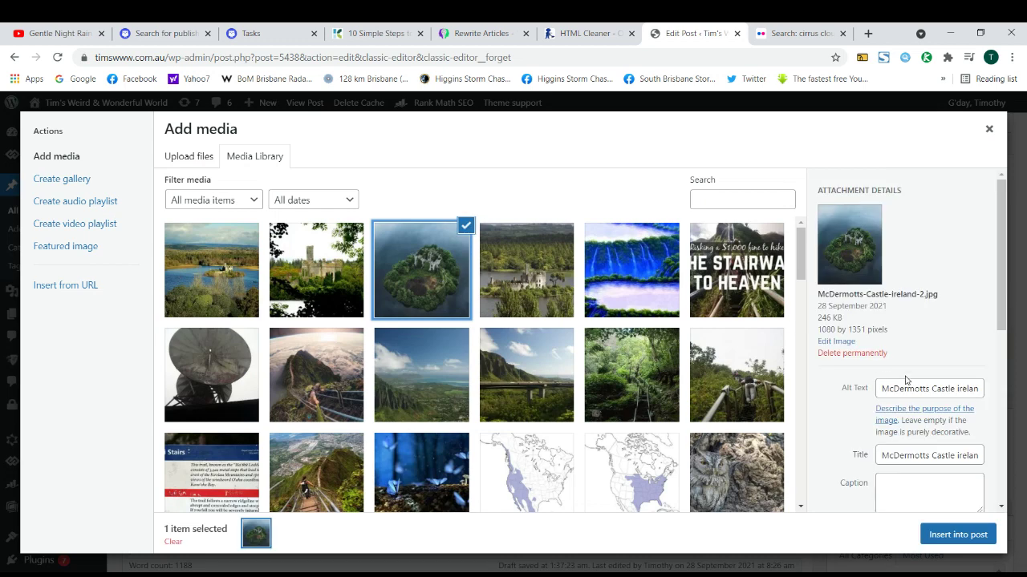
triple_click(920, 388)
key("ctrl+v")
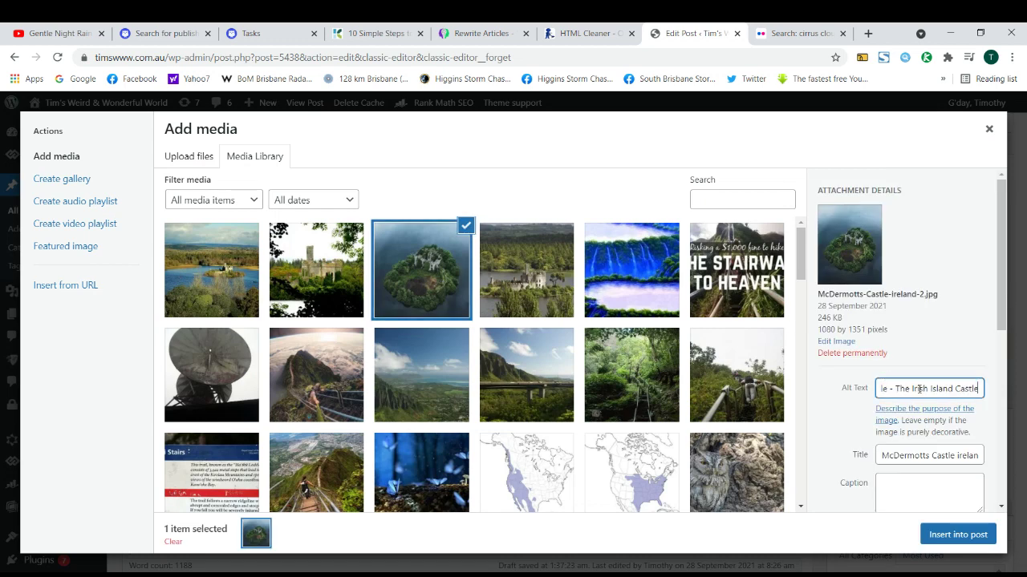
scroll(879, 388, "down", 1)
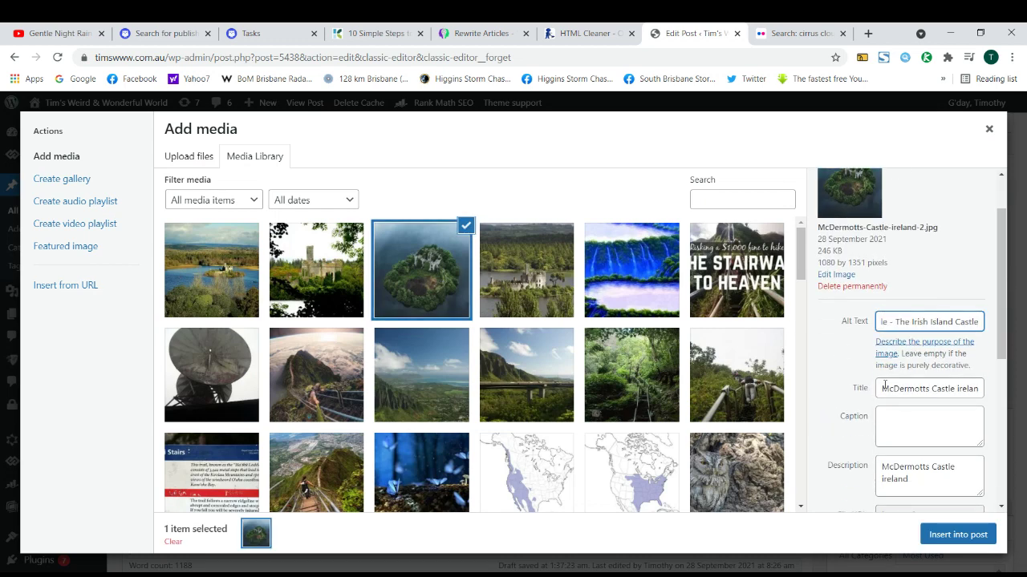
left_click(884, 388)
left_click(893, 467)
scroll(874, 473, "down", 2)
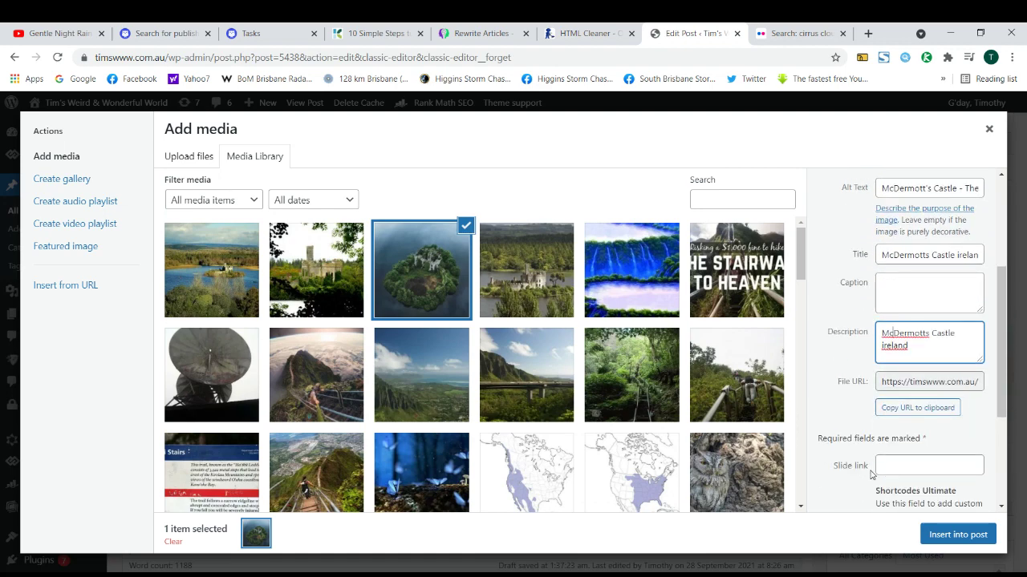
left_click(943, 539)
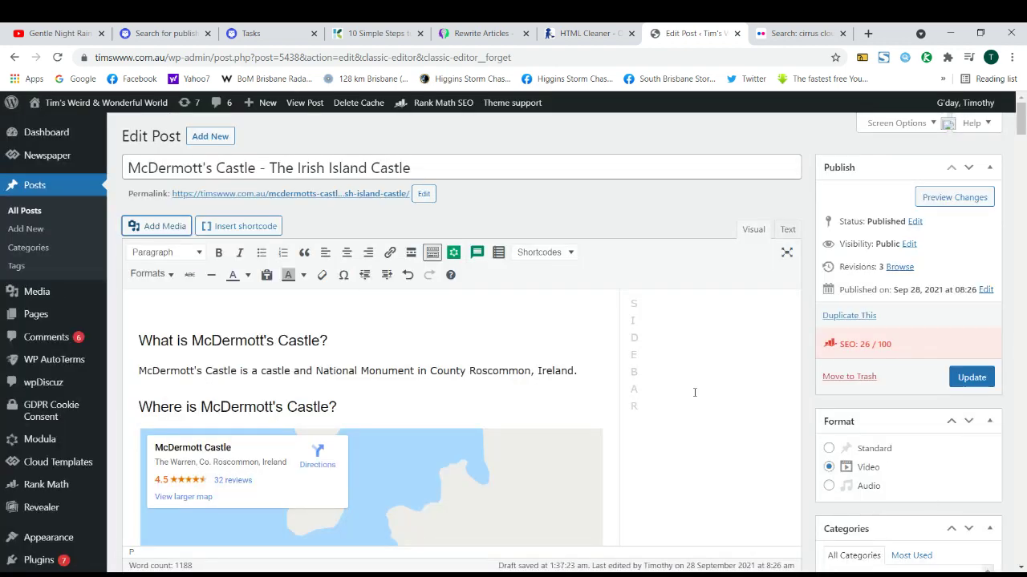
Examine the inserted island image and its placement above the "What is McDermott's Castle?" heading.
scroll(498, 362, "down", 3)
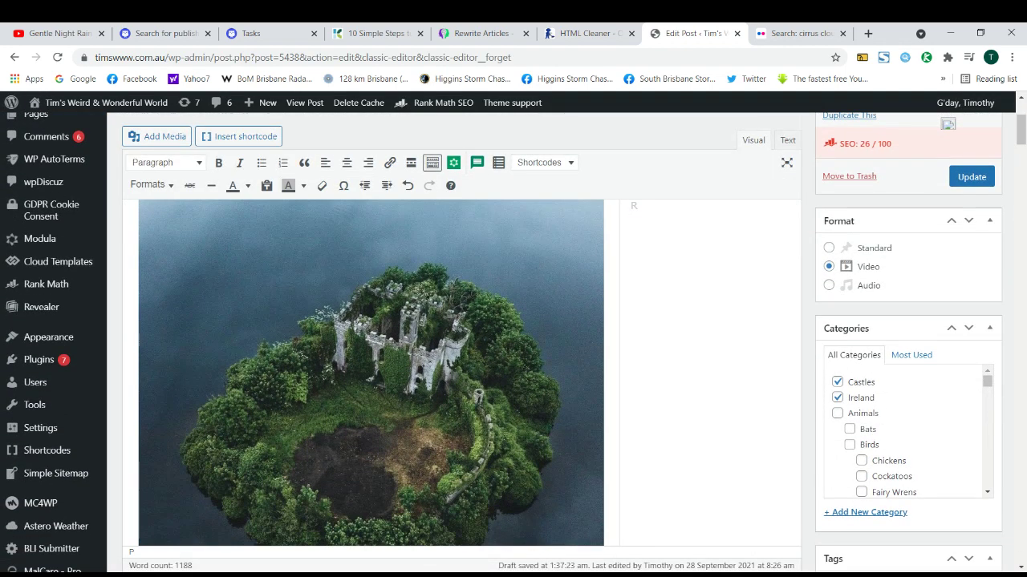
scroll(461, 345, "down", 4)
scroll(462, 345, "up", 2)
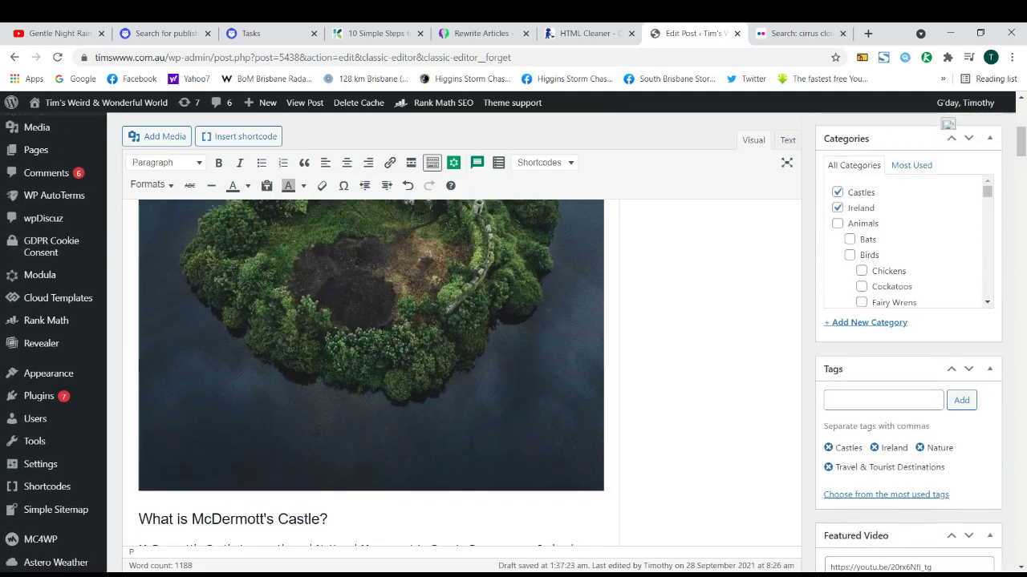
scroll(440, 366, "up", 5)
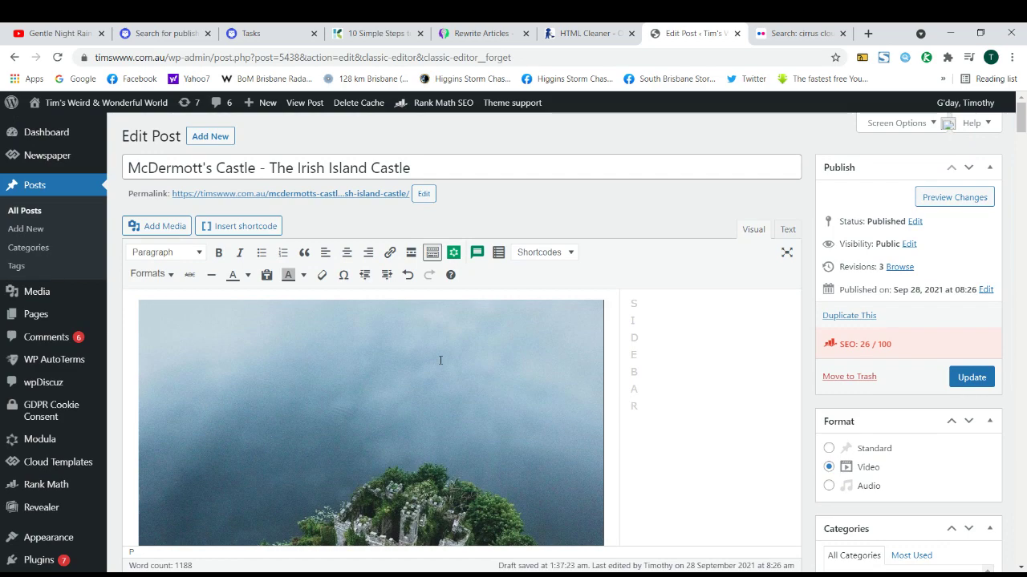
scroll(440, 360, "down", 3)
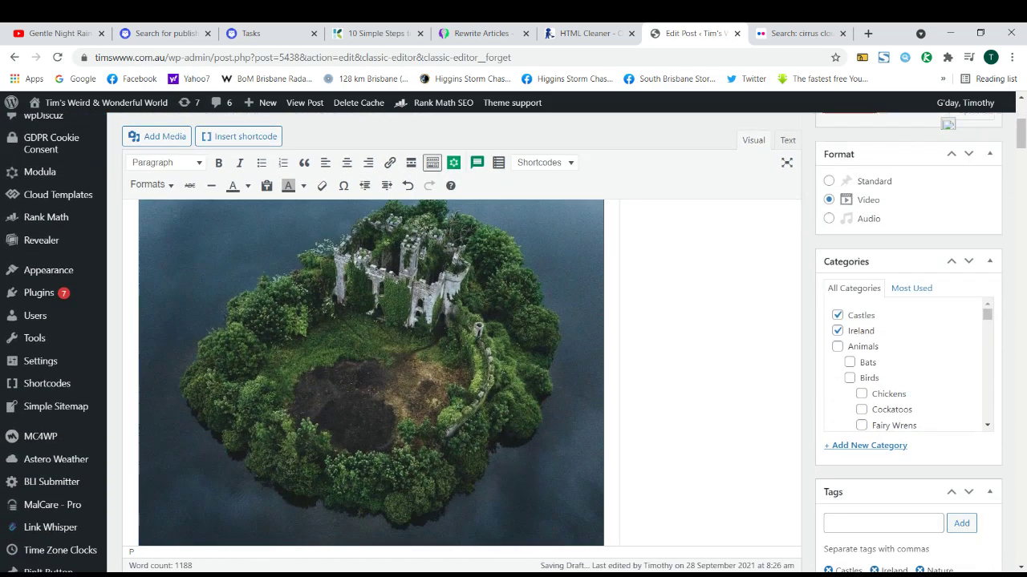
scroll(342, 339, "down", 3)
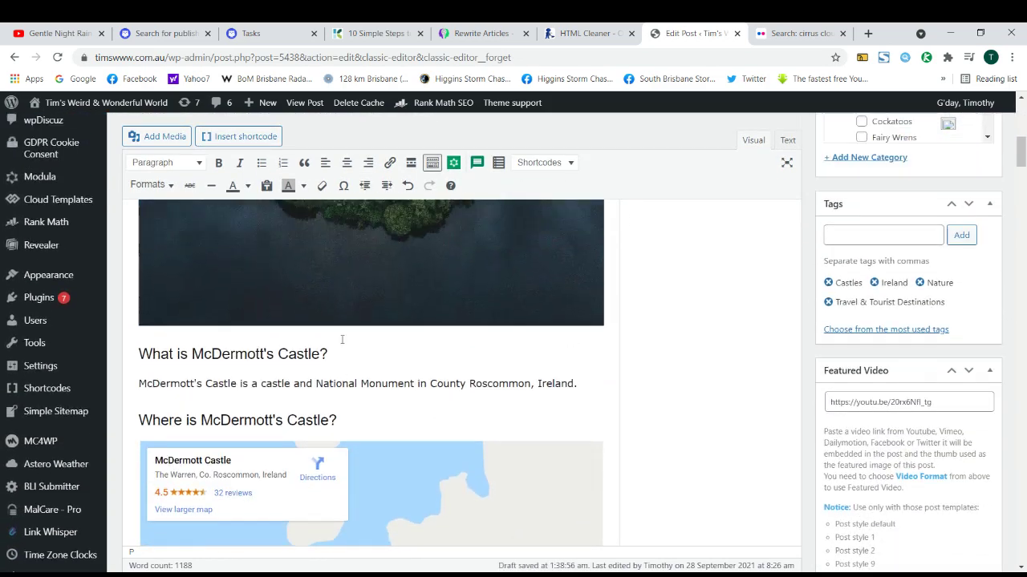
scroll(341, 339, "up", 2)
scroll(654, 334, "up", 2)
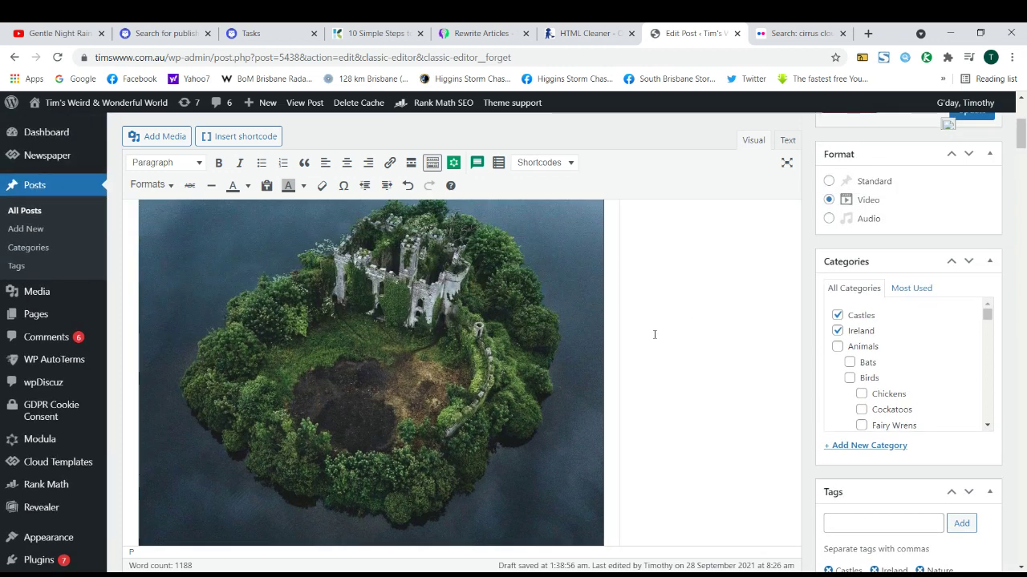
scroll(655, 334, "up", 5)
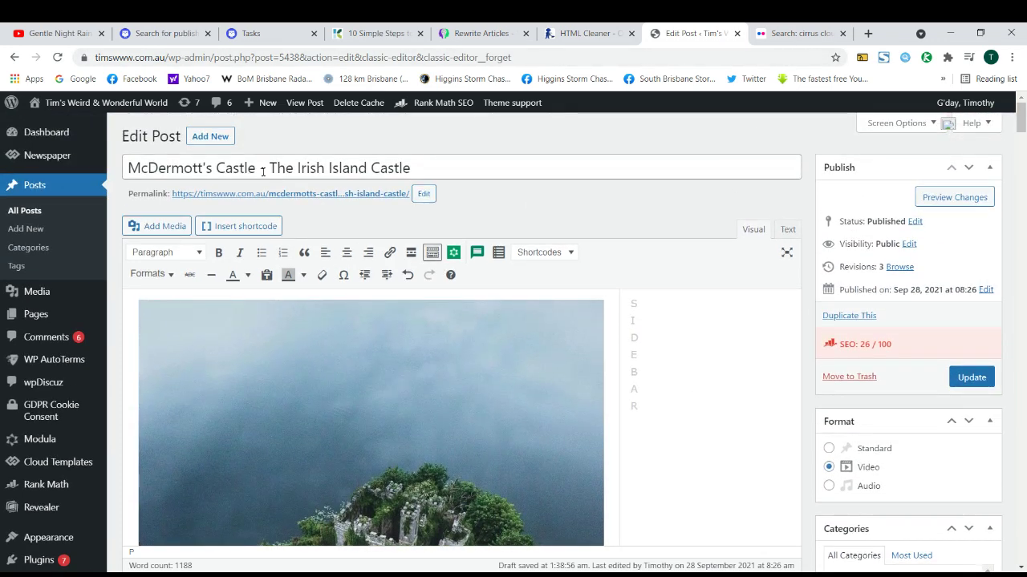
Copy "McDermott's Castle" from the post title and search Google for it in a new browser tab.
left_click_drag(256, 170, 123, 171)
key("ctrl+c")
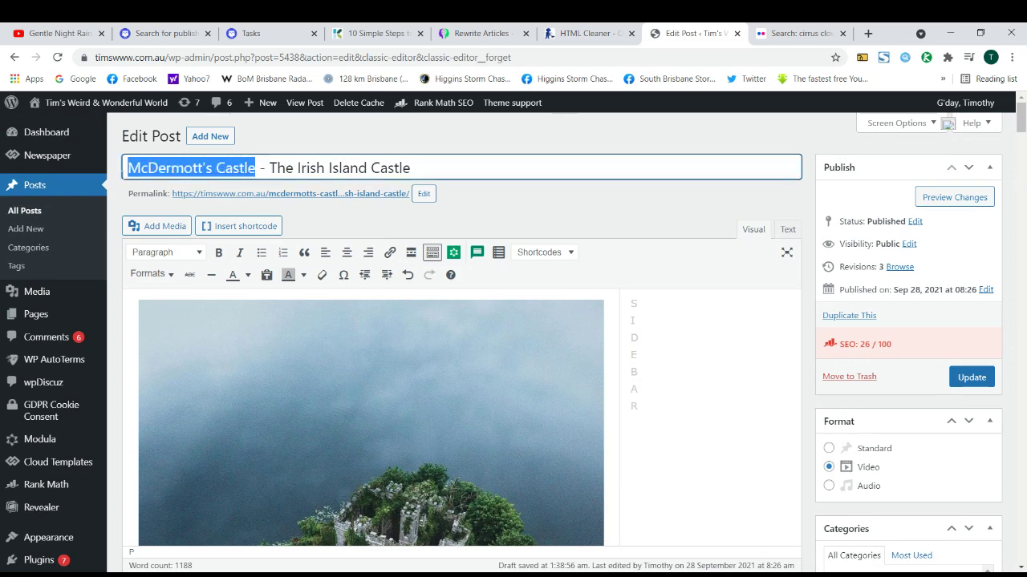
left_click(868, 33)
left_click(817, 55)
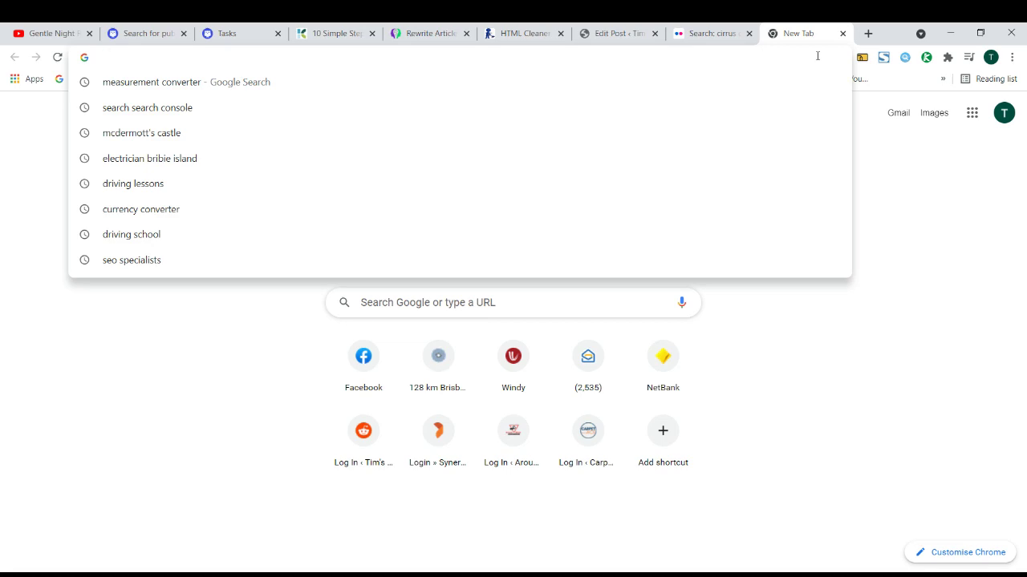
key("ctrl+v")
key("Return")
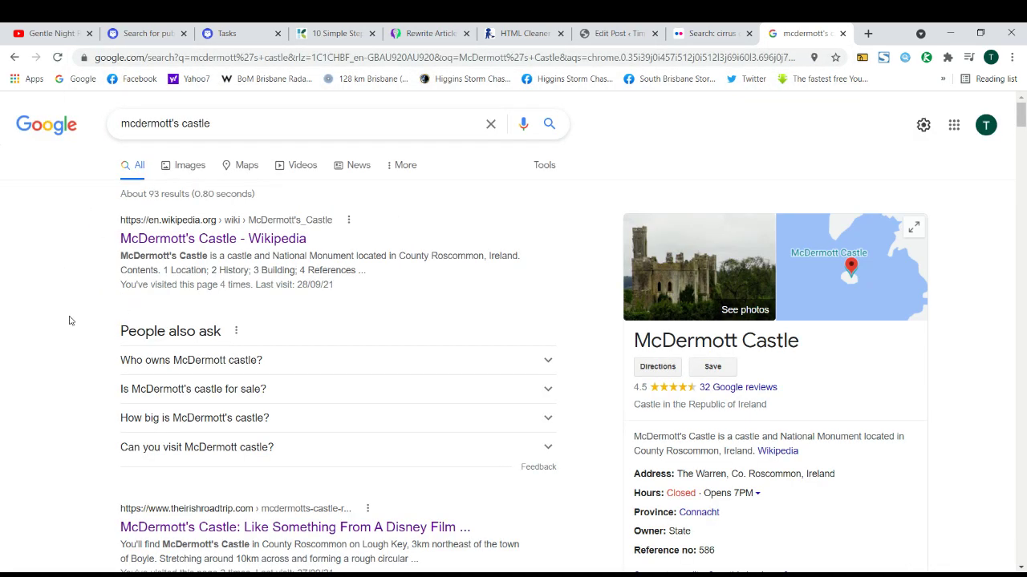
Look over the Google web results, the additional search categories and the related suggestions for McDermott's Castle.
scroll(80, 309, "down", 10)
scroll(96, 289, "up", 10)
left_click(406, 166)
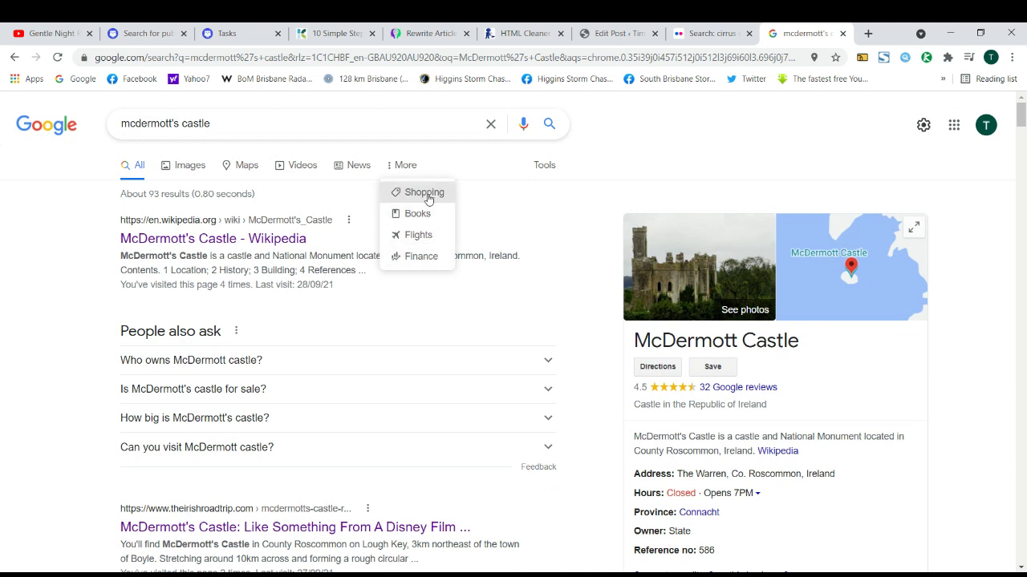
left_click(84, 193)
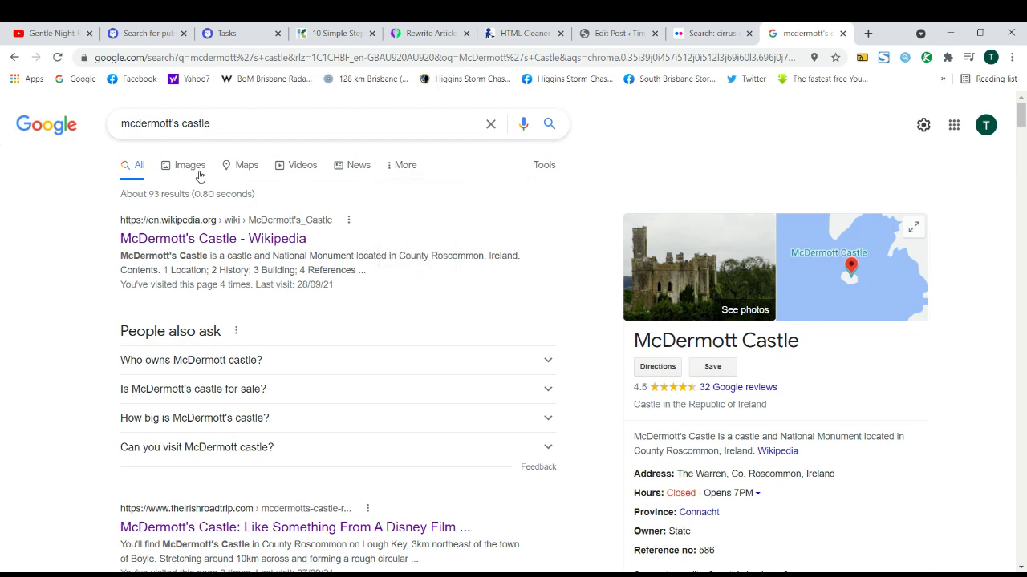
triple_click(207, 125)
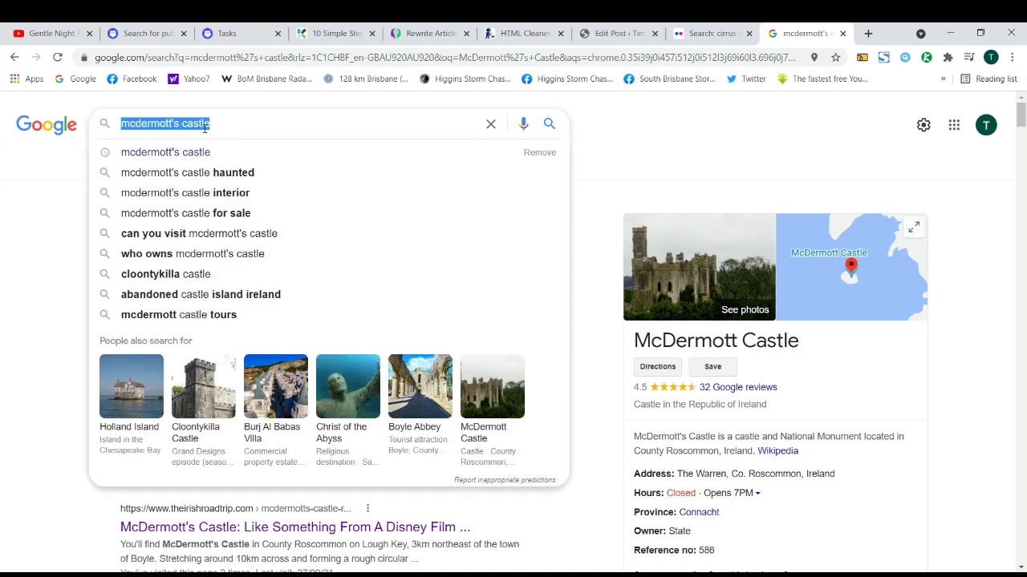
left_click(50, 271)
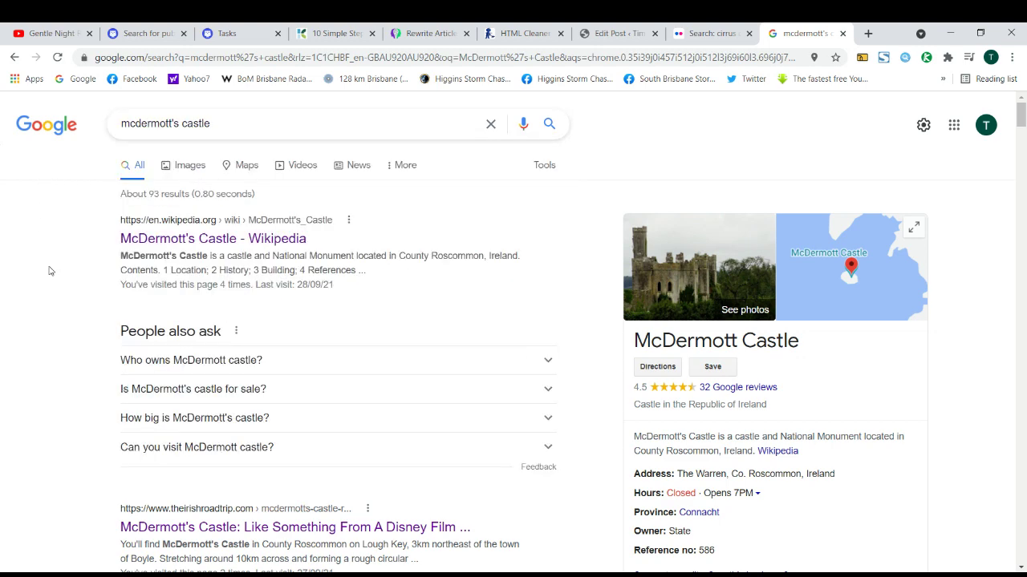
View the Google image results for McDermott's Castle, then close the search tab to return to the post editor.
left_click(187, 167)
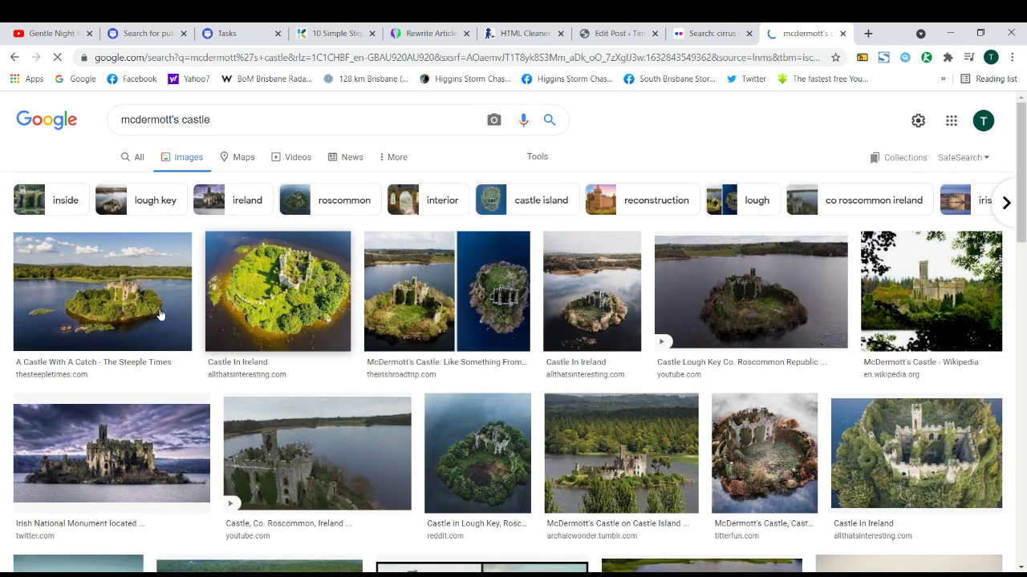
scroll(151, 323, "down", 1)
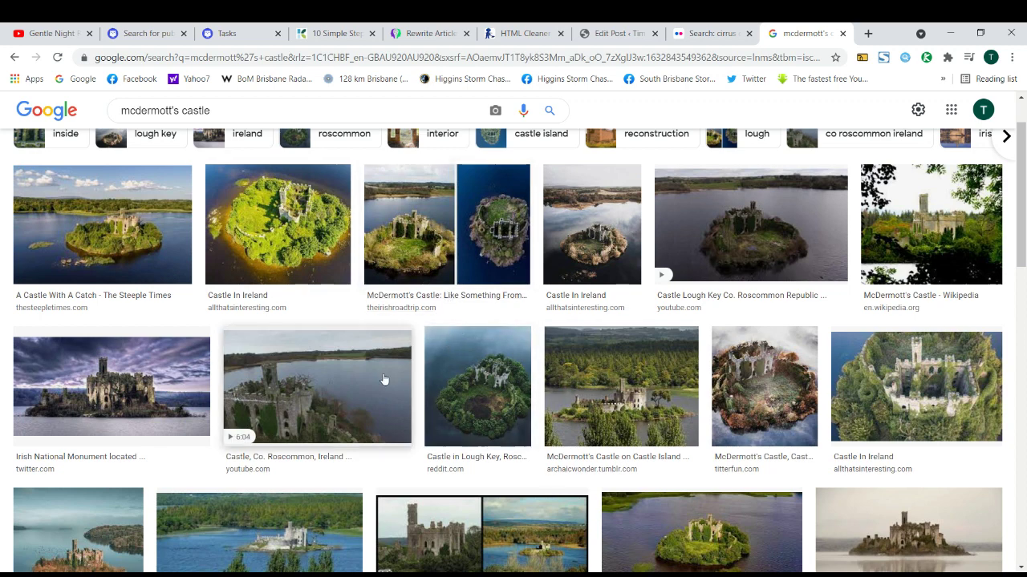
left_click(843, 33)
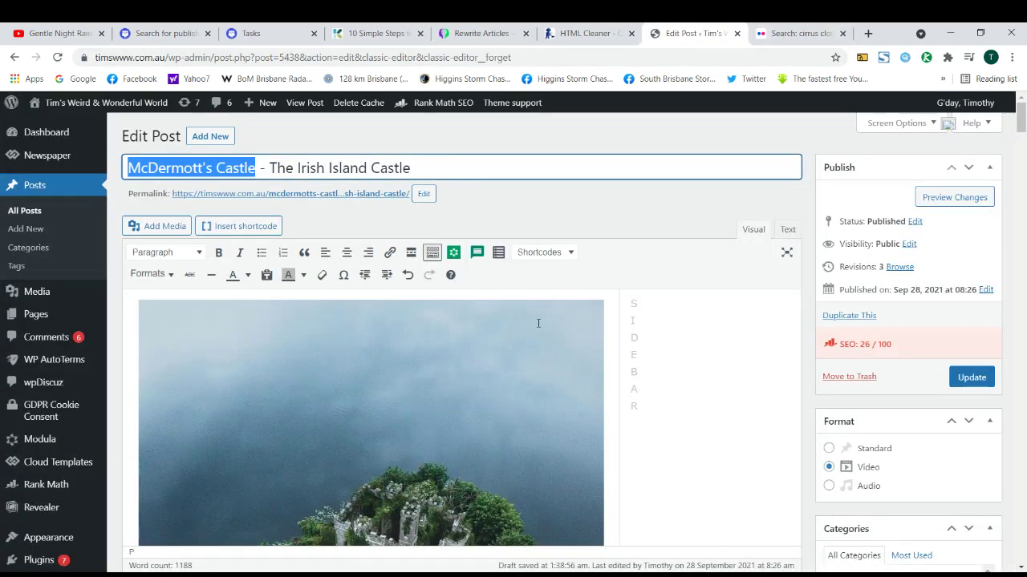
Review the post's body text, images and links from the first image down to the Further Reading section.
scroll(462, 361, "down", 5)
scroll(288, 337, "down", 10)
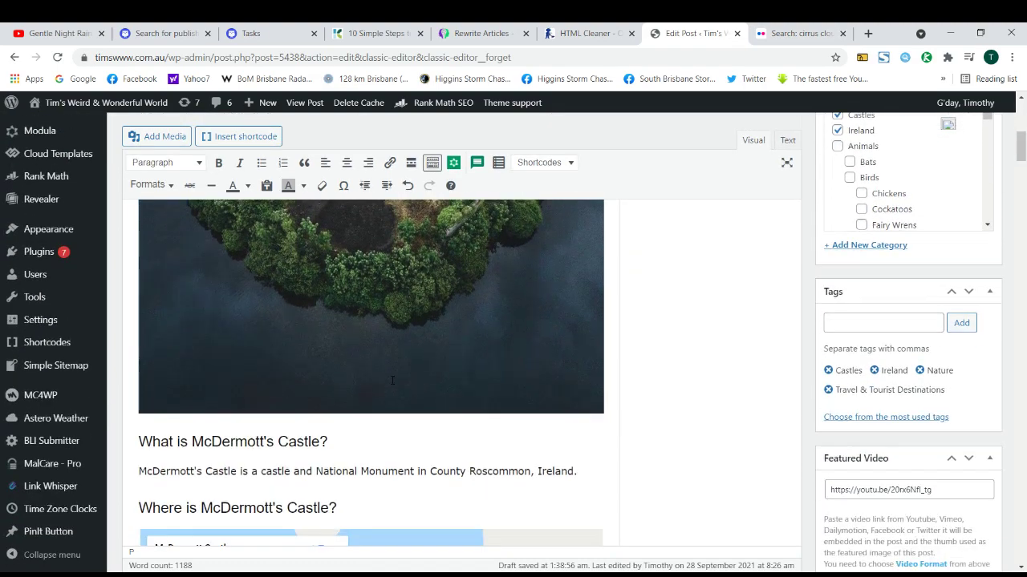
scroll(289, 338, "down", 10)
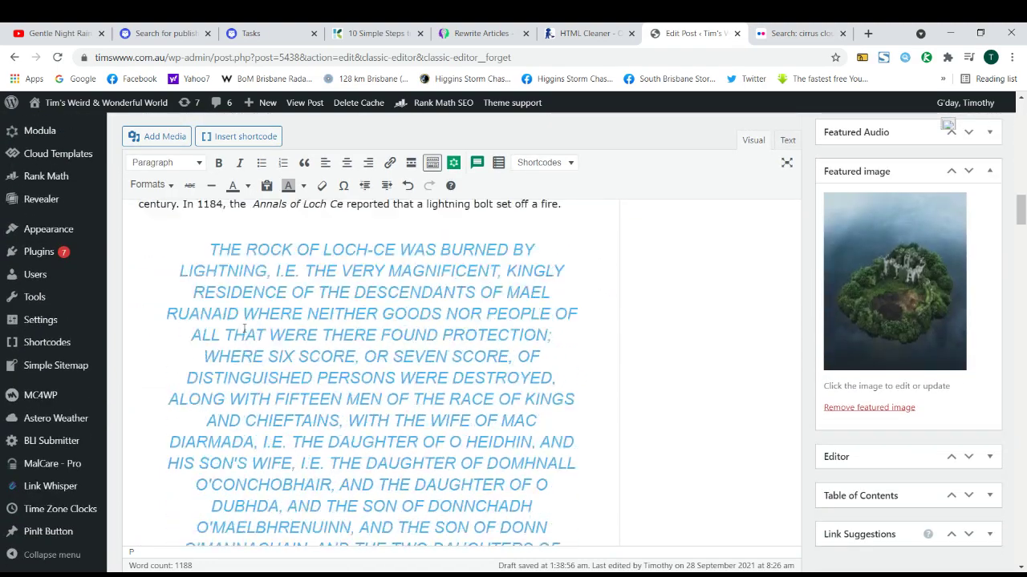
scroll(328, 329, "down", 15)
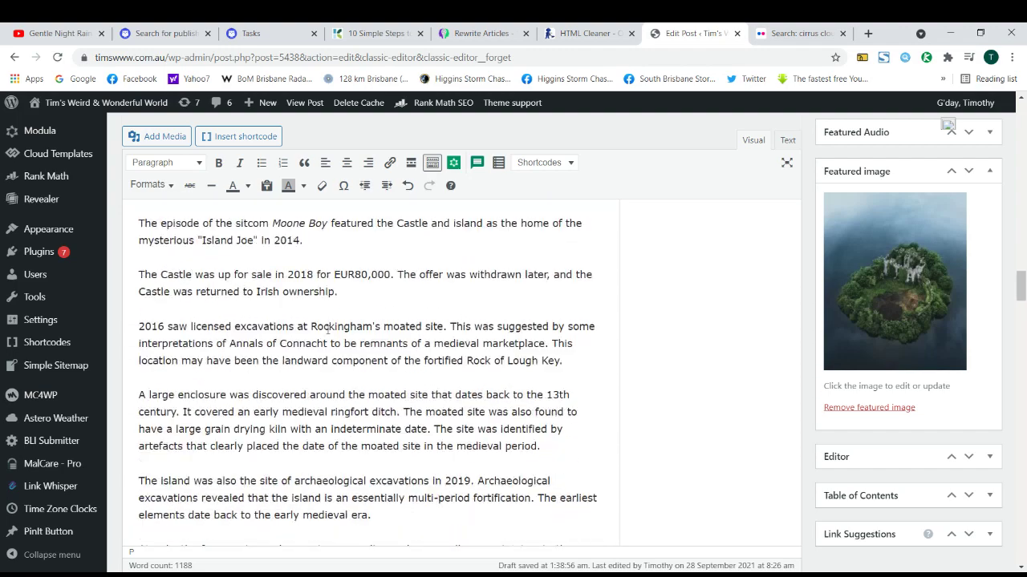
scroll(327, 329, "down", 10)
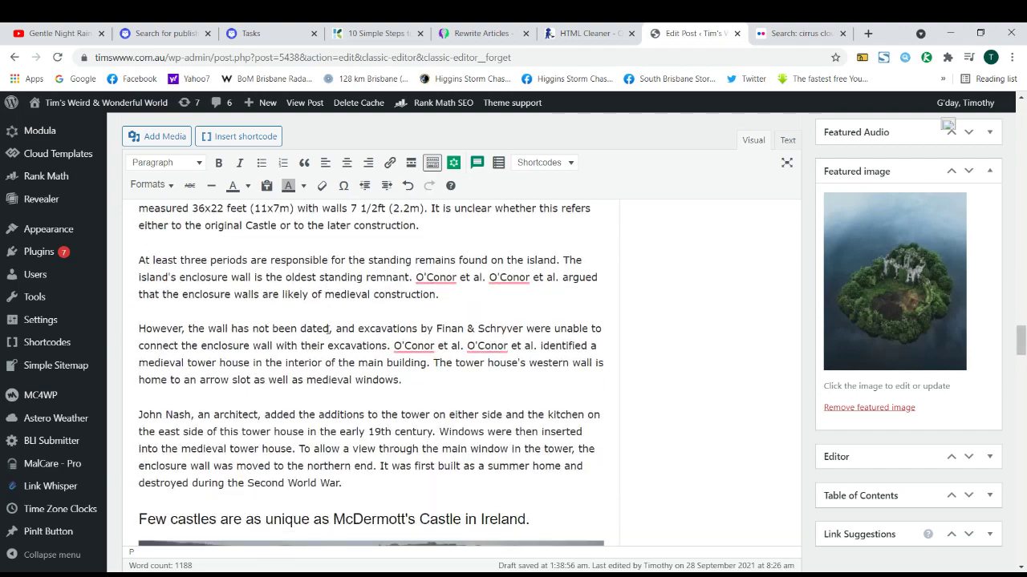
scroll(265, 321, "down", 2)
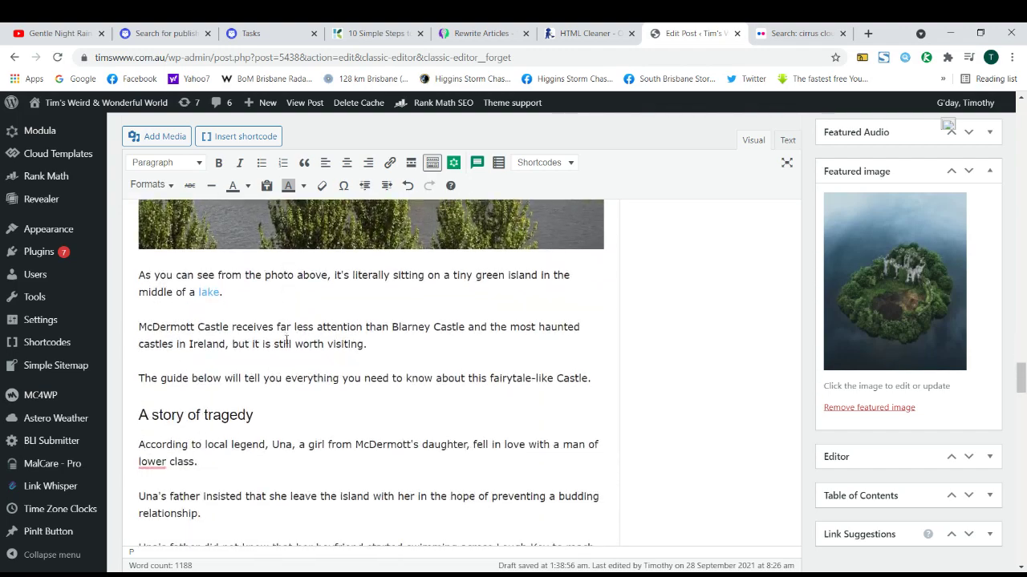
left_click(210, 293)
left_click(261, 301)
scroll(289, 373, "down", 5)
scroll(290, 373, "down", 3)
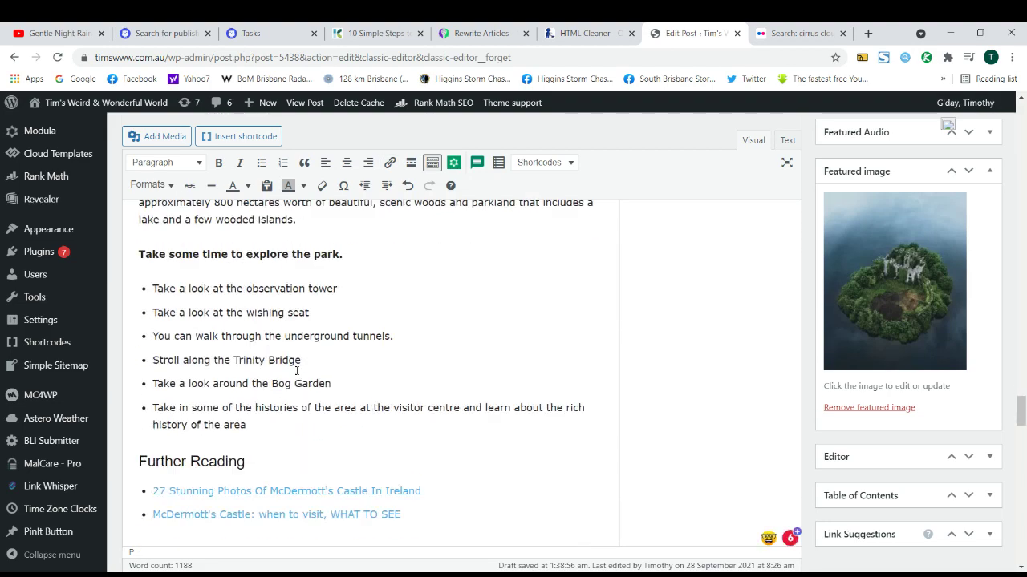
Inspect the target of the internal link on the word "lake" in the paragraph below the lakeside castle photo.
scroll(296, 369, "up", 10)
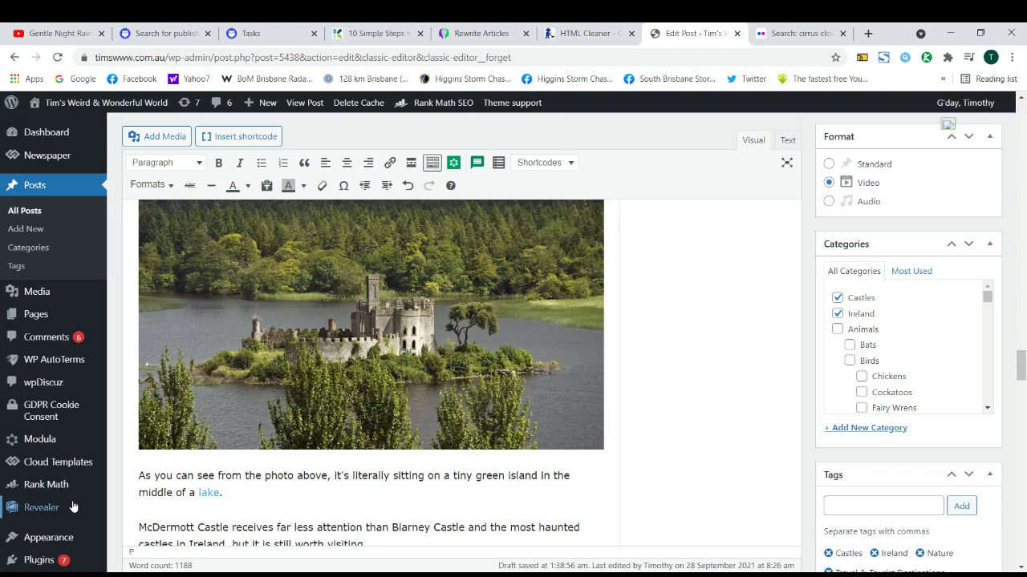
scroll(74, 504, "down", 3)
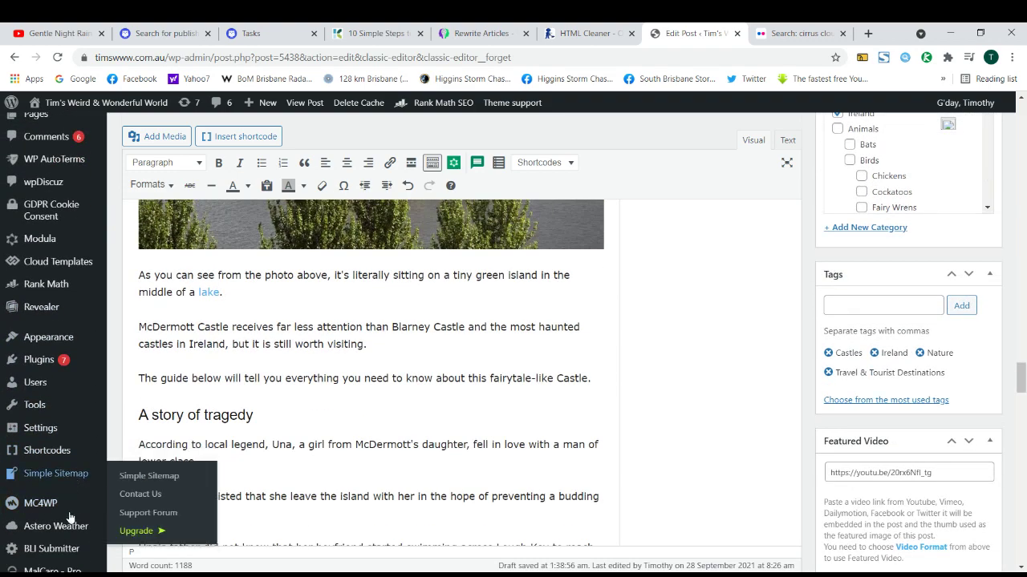
scroll(77, 497, "down", 2)
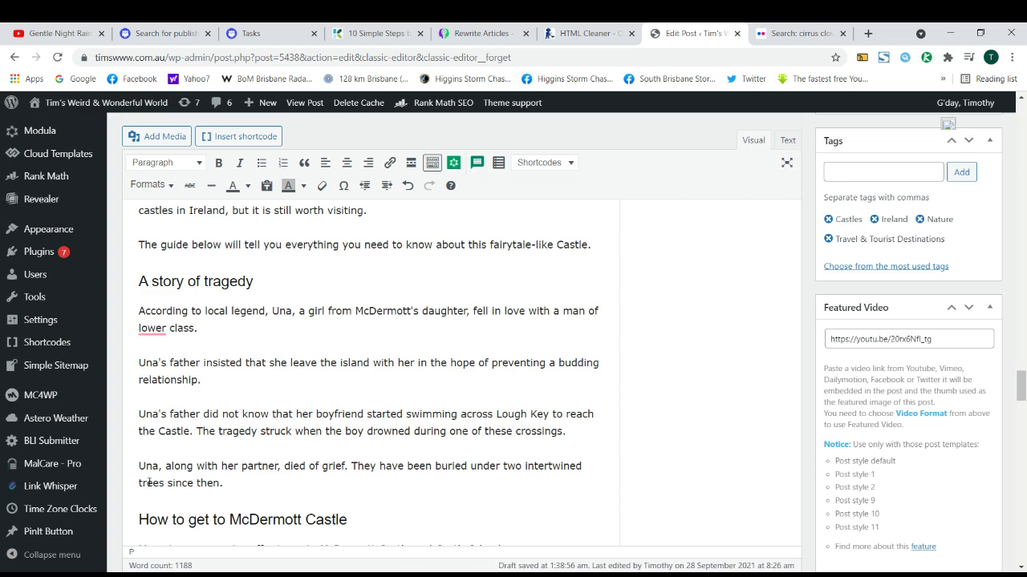
scroll(149, 482, "up", 3)
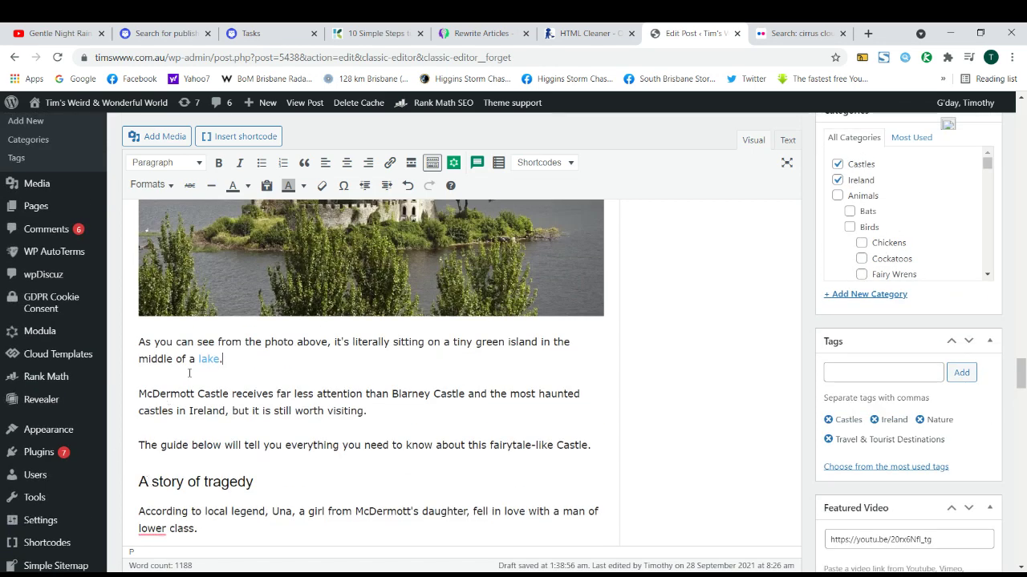
double_click(203, 359)
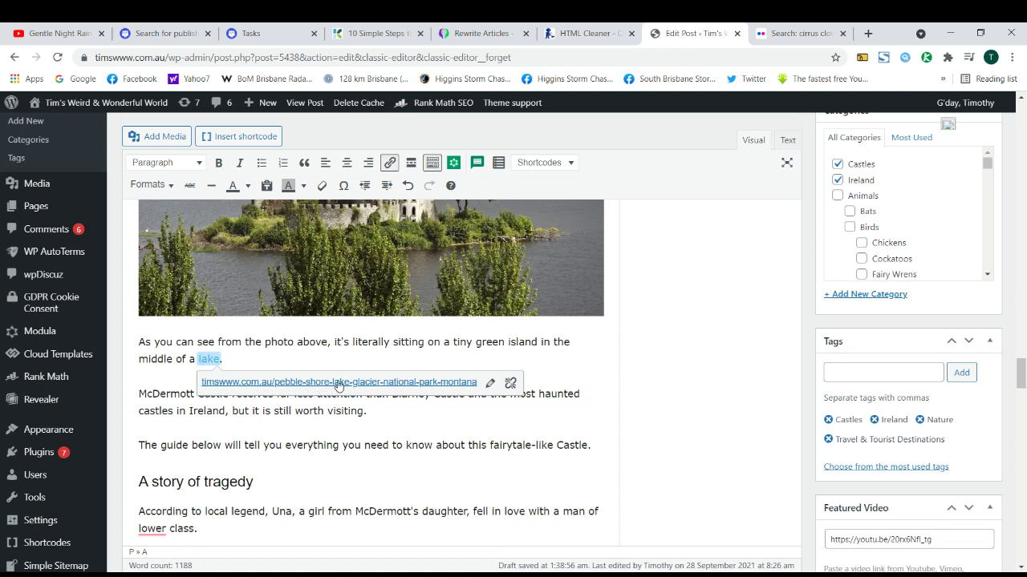
left_click(262, 343)
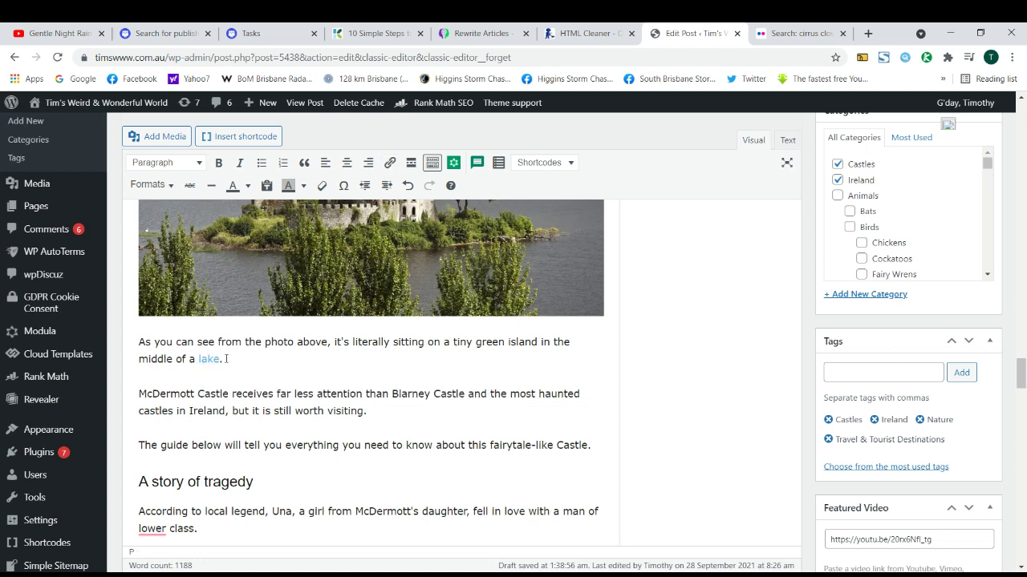
left_click(225, 359)
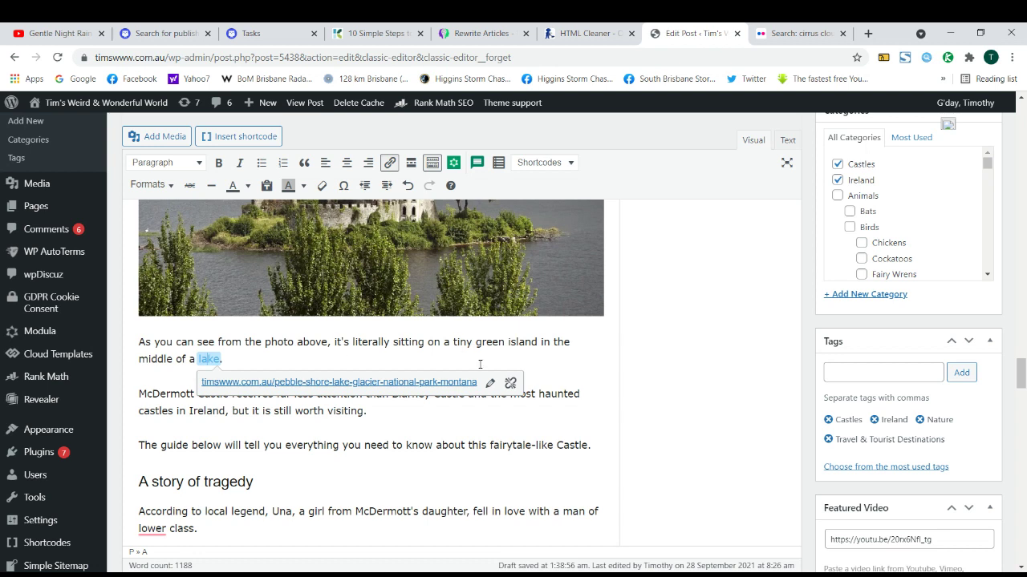
Highlight the words "Castle receives far" in the McDermott Castle paragraph below the lake link as an example of link text.
key("Right")
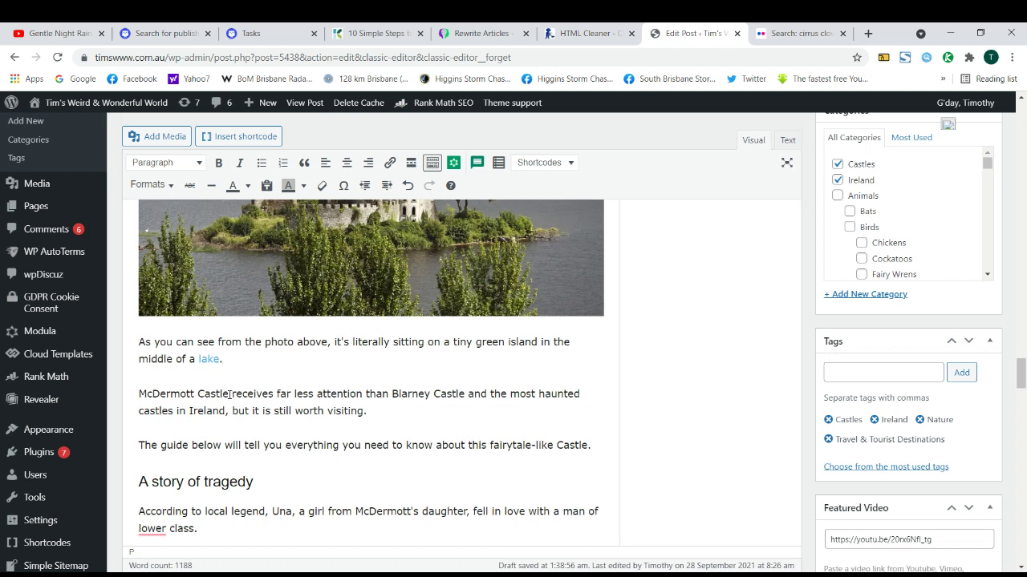
left_click_drag(197, 394, 292, 393)
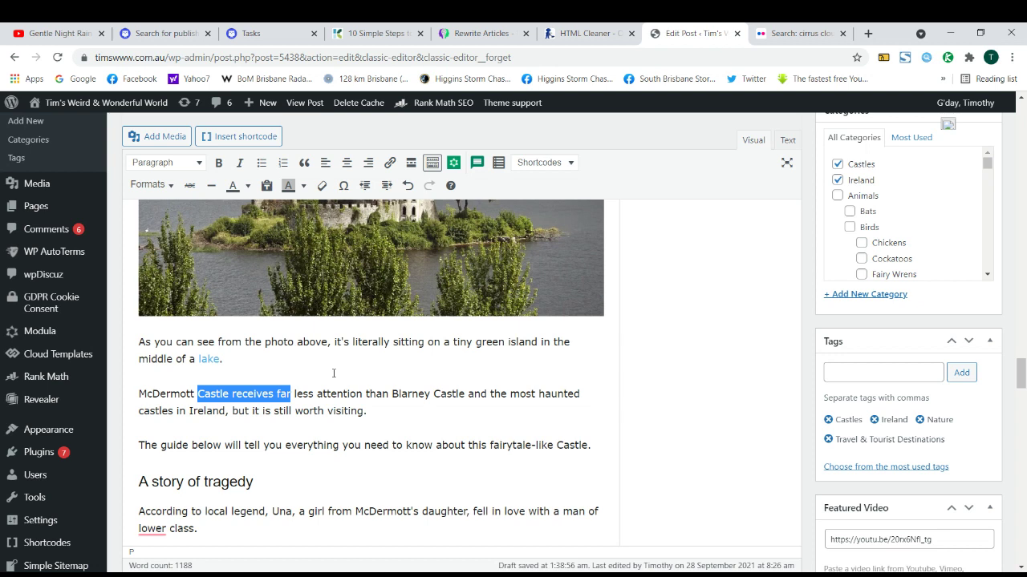
left_click(198, 394)
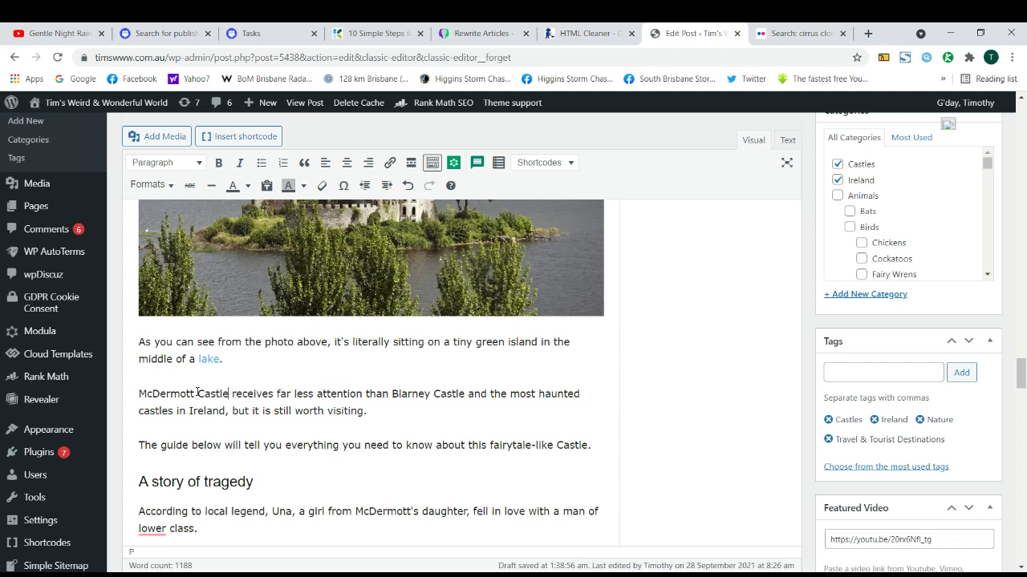
left_click_drag(197, 394, 291, 393)
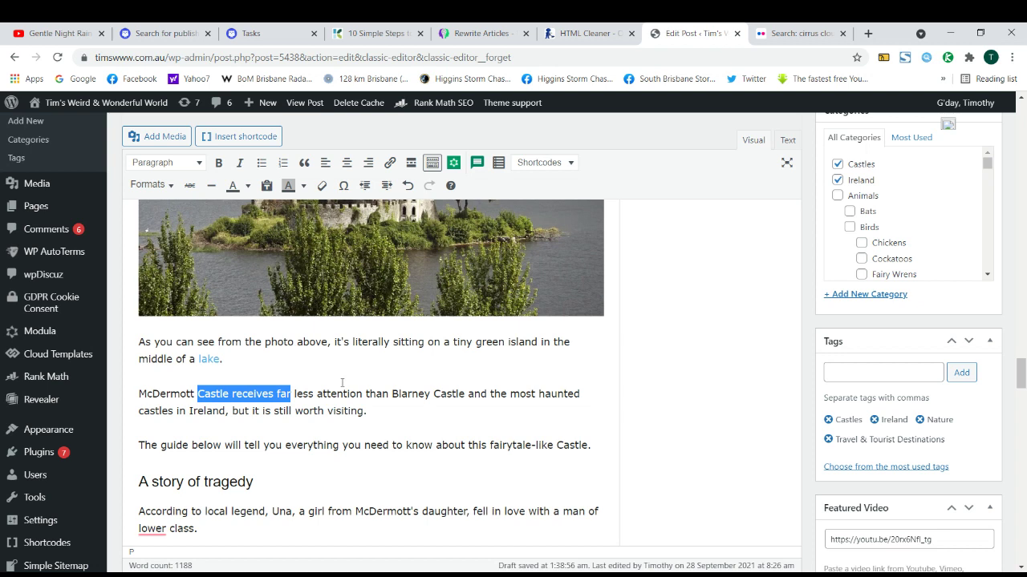
left_click(281, 400)
left_click_drag(291, 394, 197, 394)
left_click(256, 392)
Look through the post's sections from the archaeology paragraphs to Further Reading and return to the McDermott Castle paragraph.
scroll(197, 401, "down", 2)
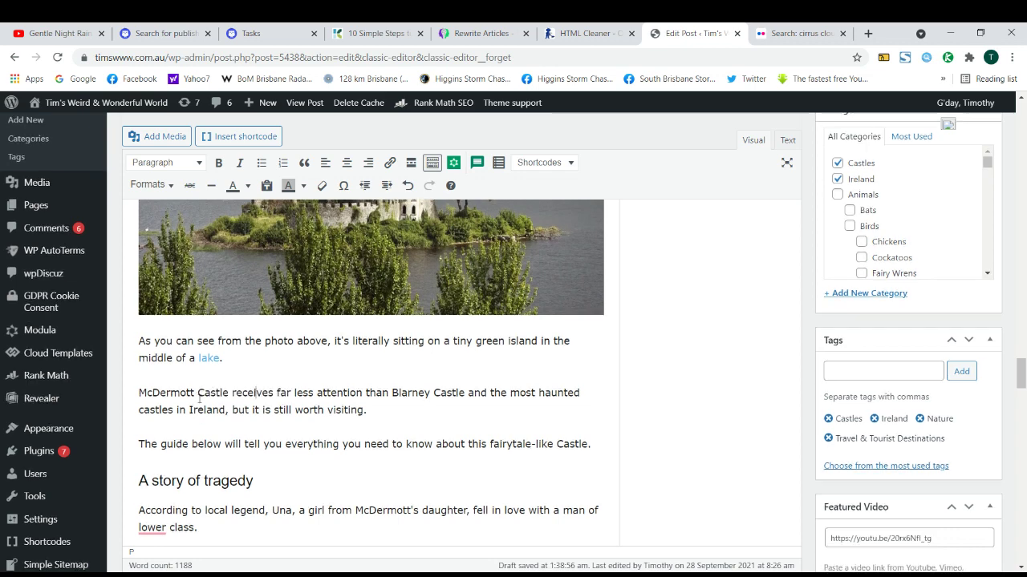
scroll(250, 396, "down", 4)
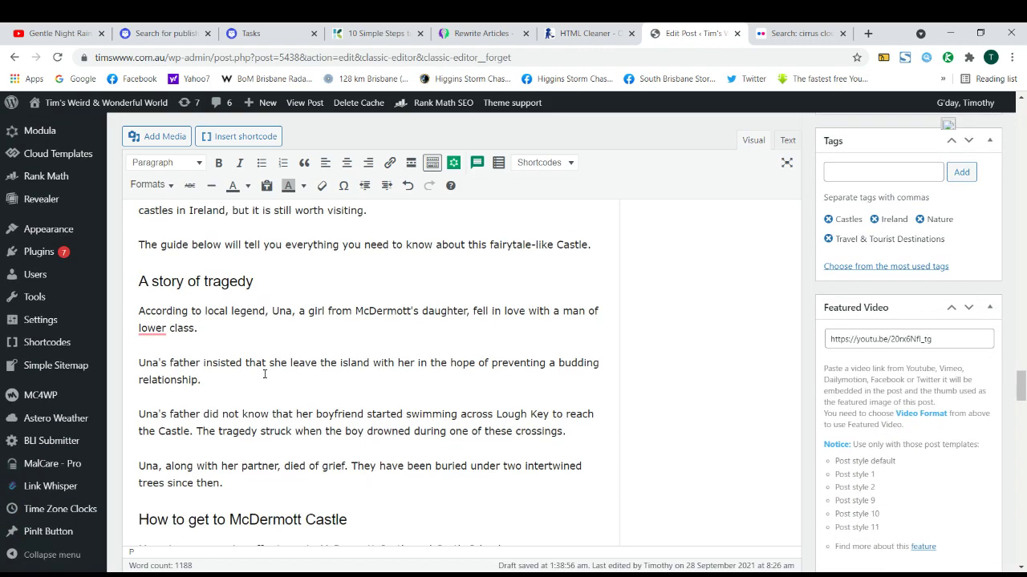
scroll(245, 367, "down", 3)
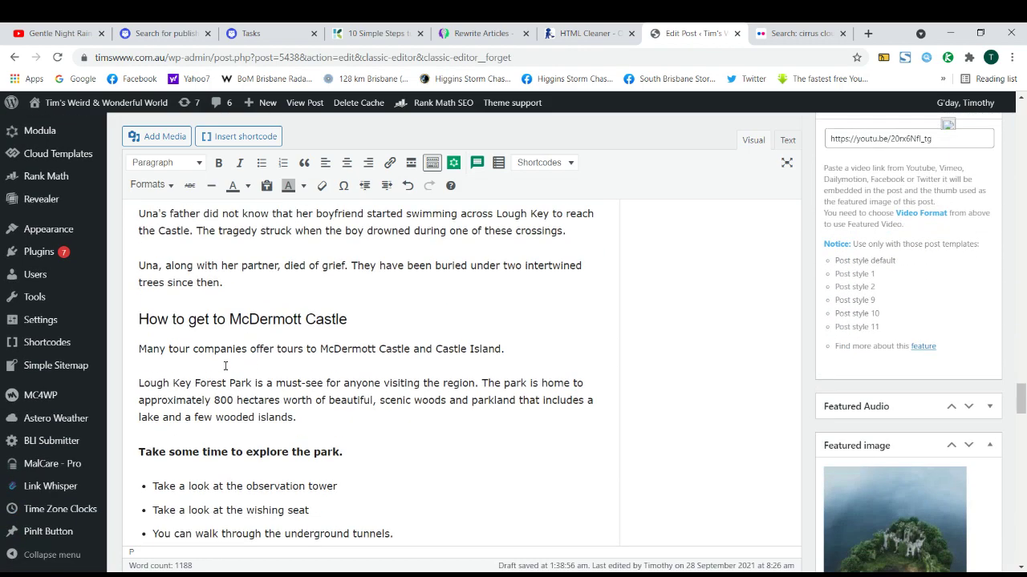
scroll(225, 365, "down", 5)
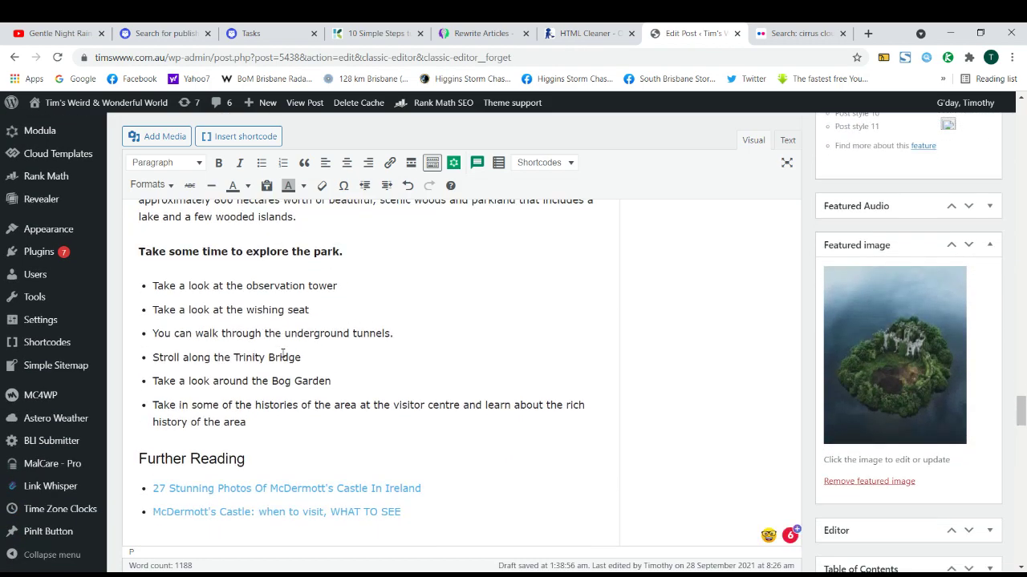
scroll(282, 352, "down", 2)
scroll(265, 356, "up", 15)
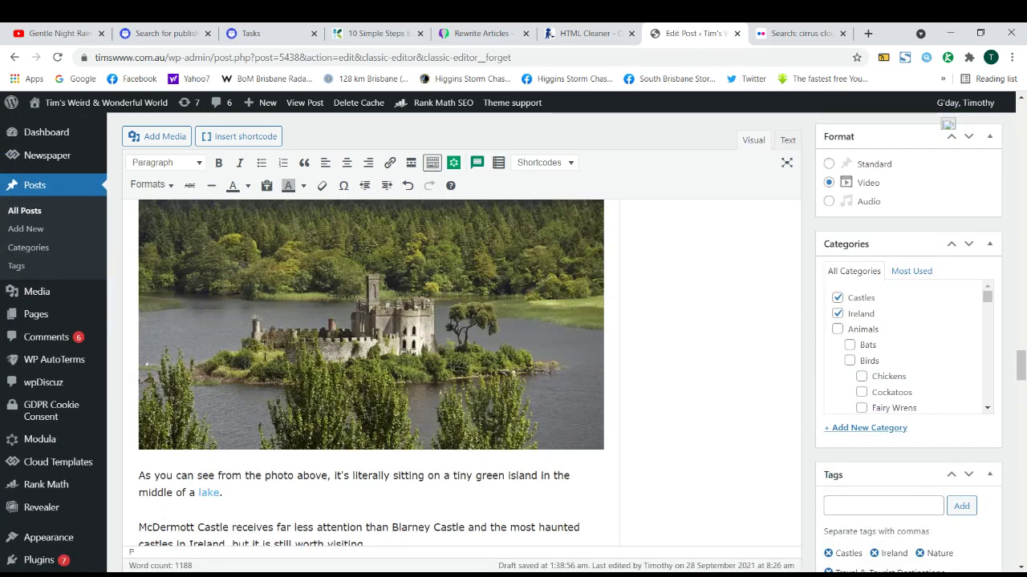
scroll(265, 355, "down", 18)
scroll(260, 360, "up", 9)
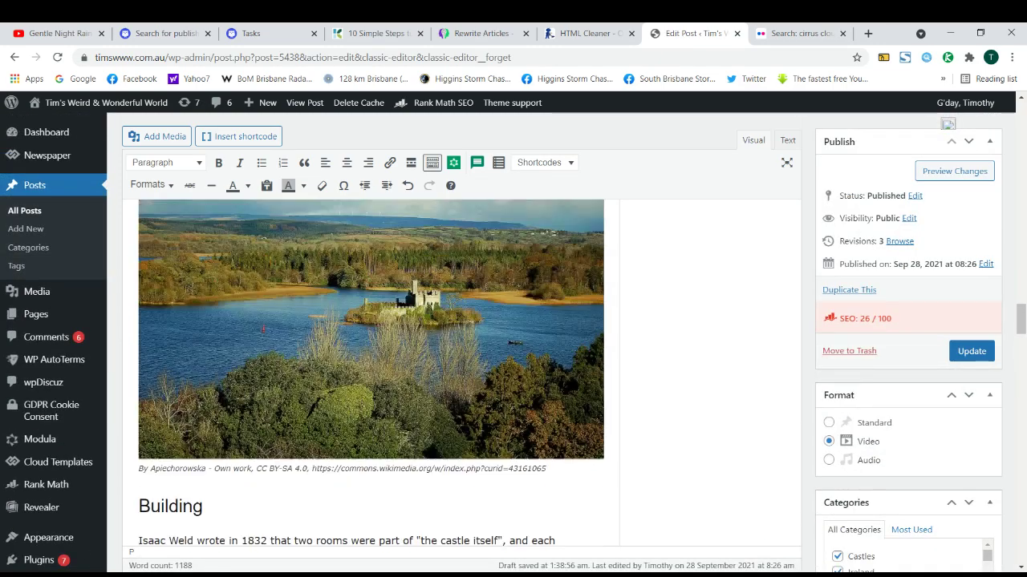
scroll(238, 394, "up", 5)
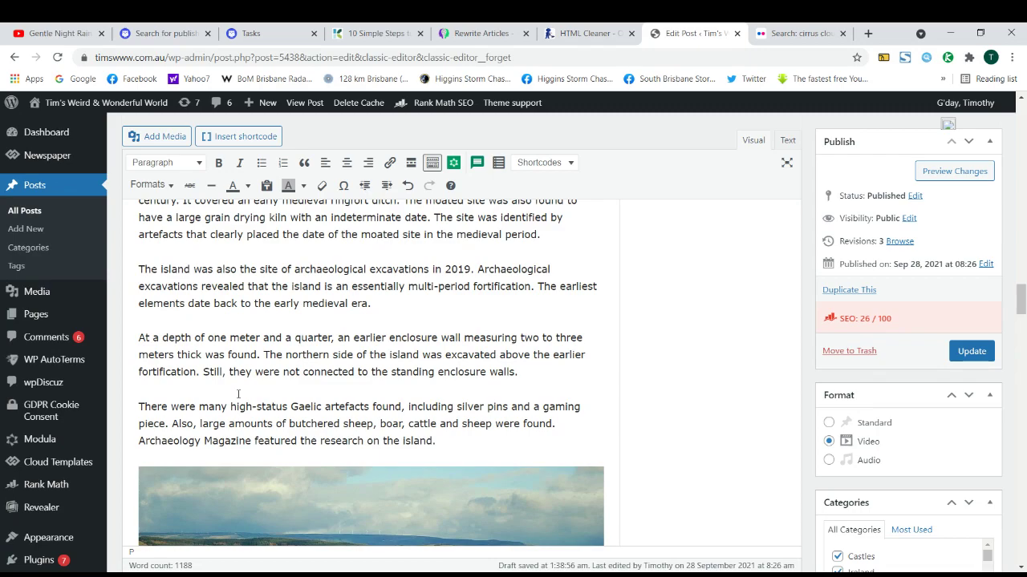
scroll(238, 394, "down", 13)
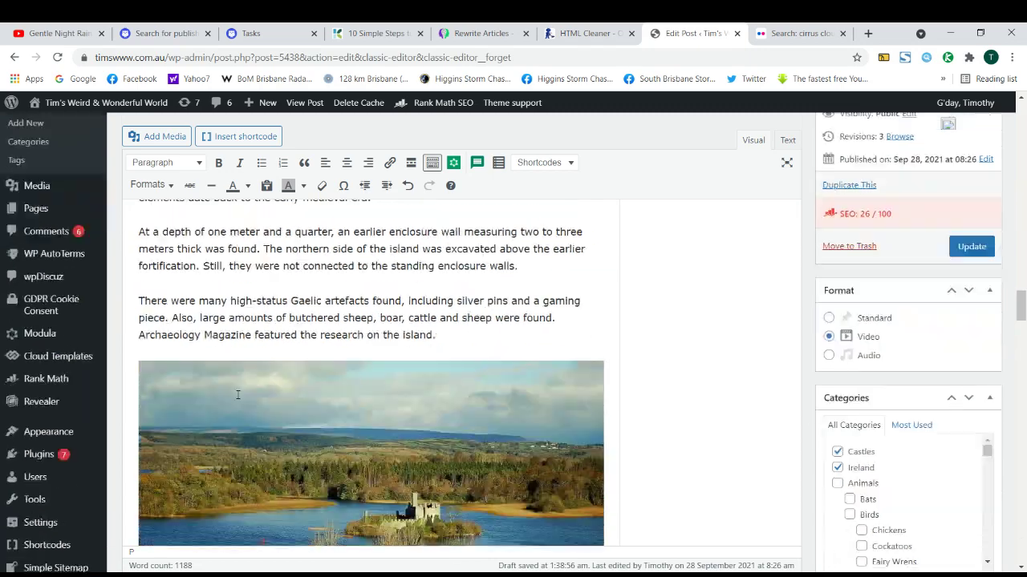
scroll(240, 388, "down", 4)
scroll(240, 389, "down", 2)
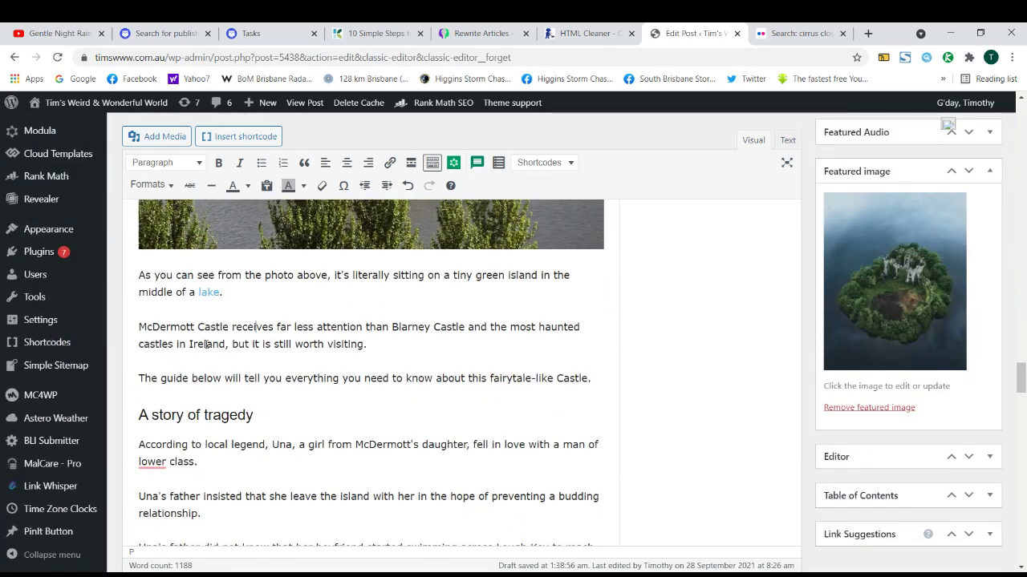
Highlight the phrase "Castle receives far" and the single word "Castle" in turn to compare possible link texts.
left_click_drag(197, 327, 293, 327)
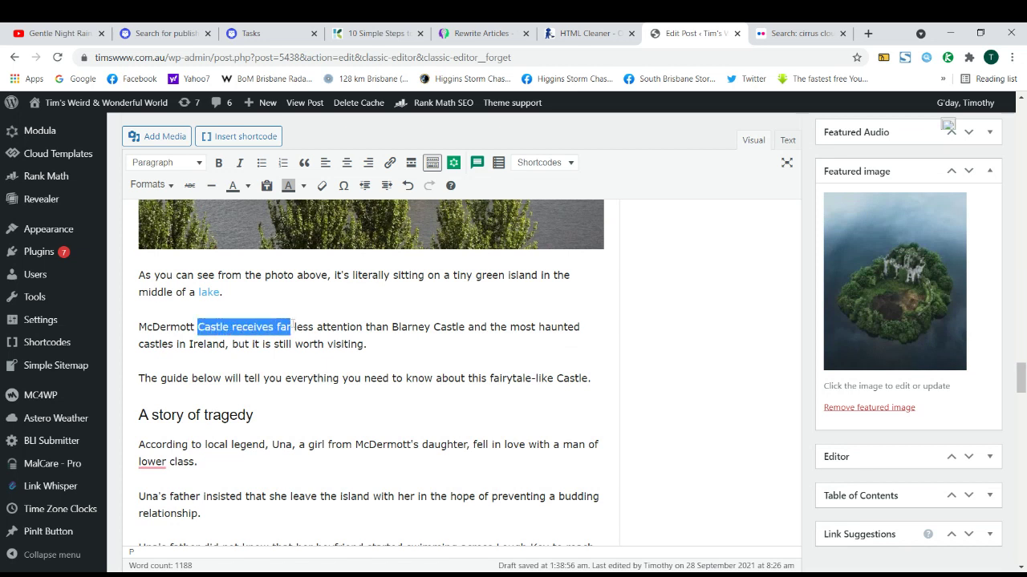
mouse_move(293, 328)
left_mouse_down()
mouse_move(313, 327)
mouse_move(273, 327)
left_mouse_up()
left_click(273, 327)
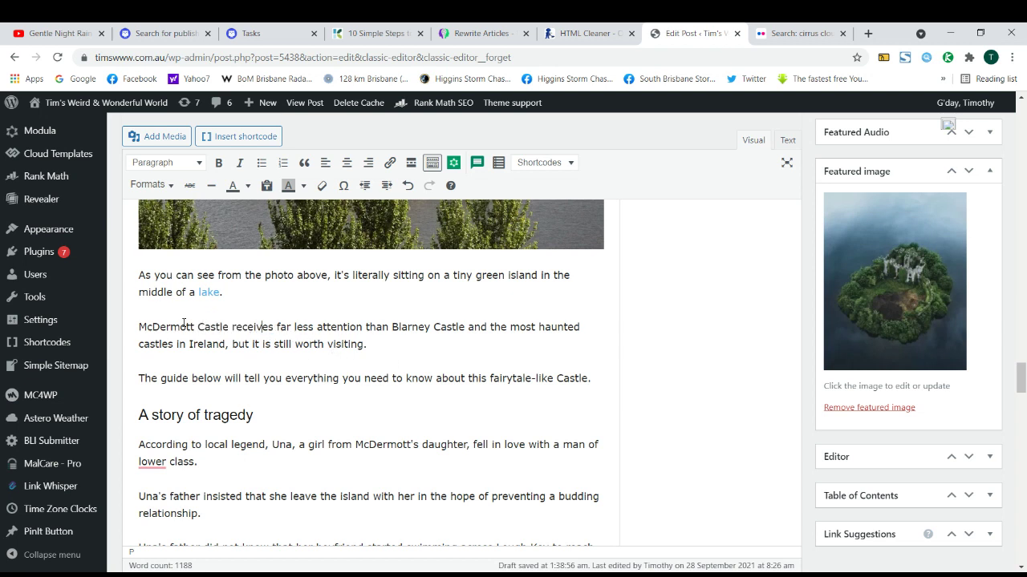
left_click_drag(199, 327, 229, 327)
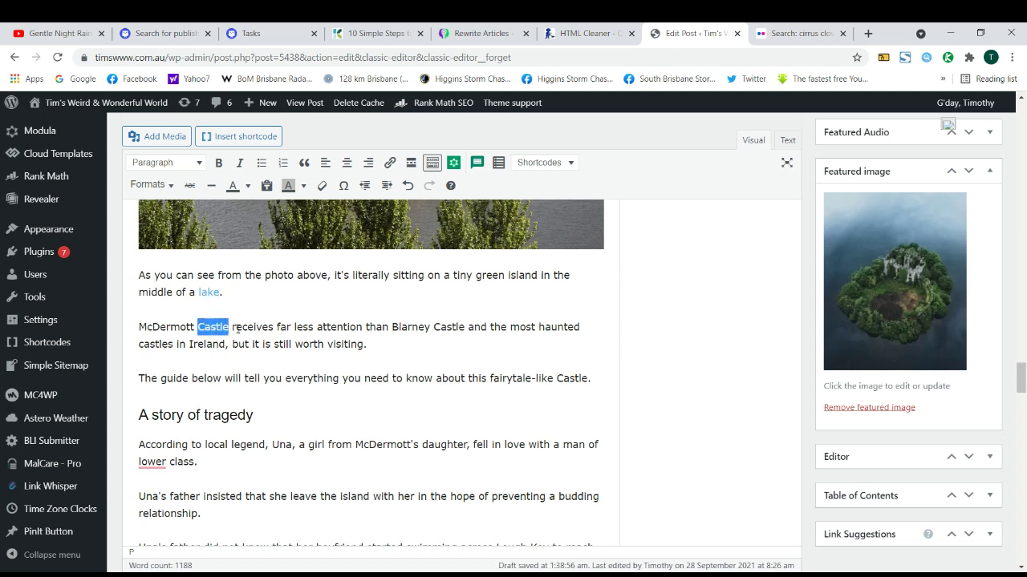
left_click(207, 329)
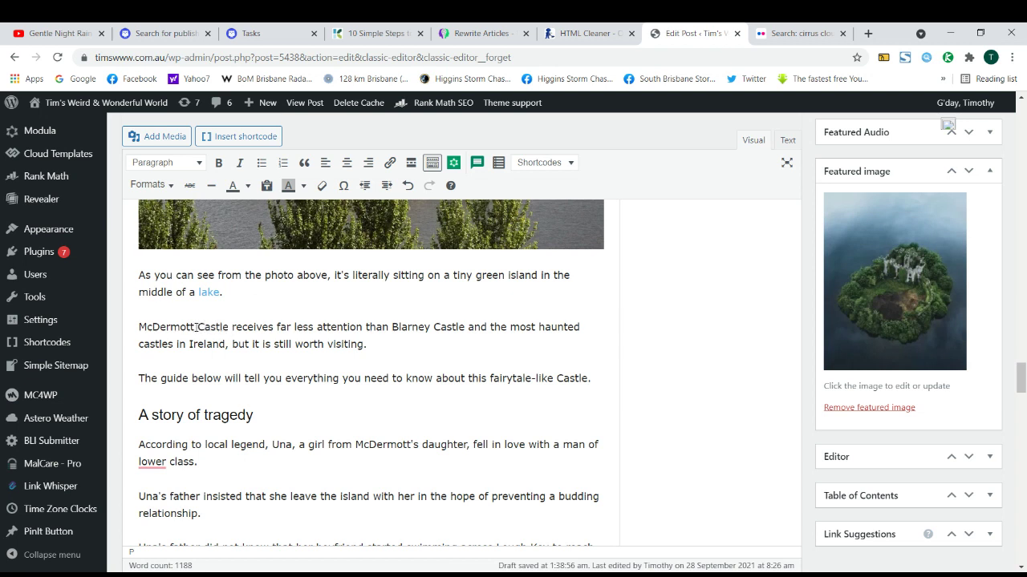
Link the word "Castle" after "McDermott" to the site's post The Neuschwanstein Castle - A 19th Century German Castle, found by searching "castle".
left_click_drag(197, 327, 230, 327)
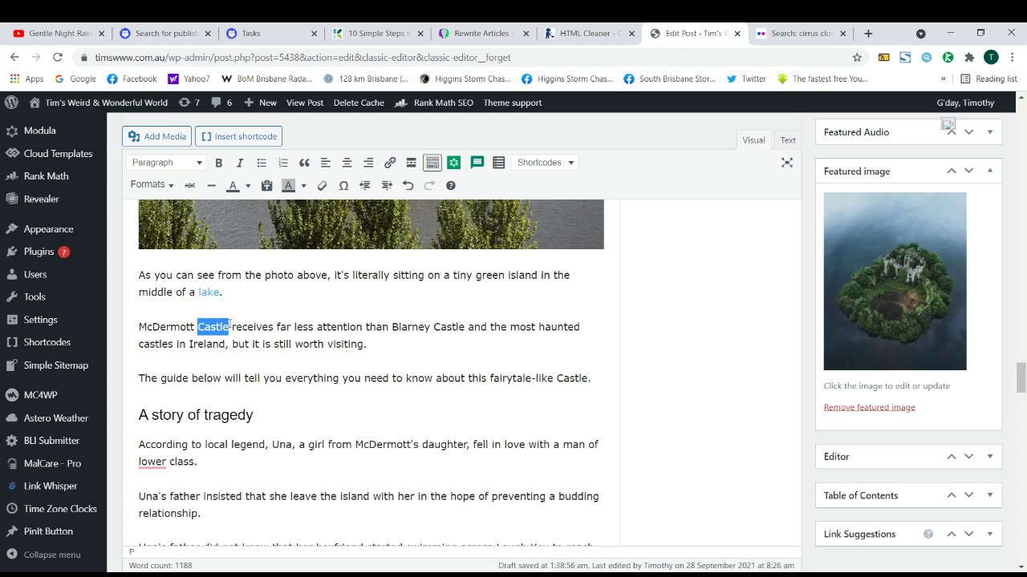
left_click(390, 164)
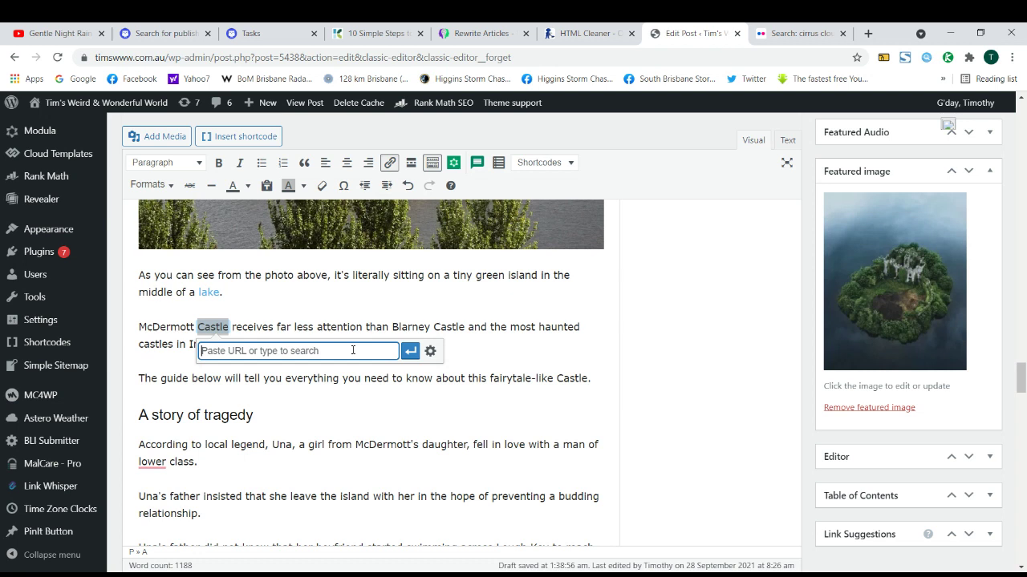
type("castle")
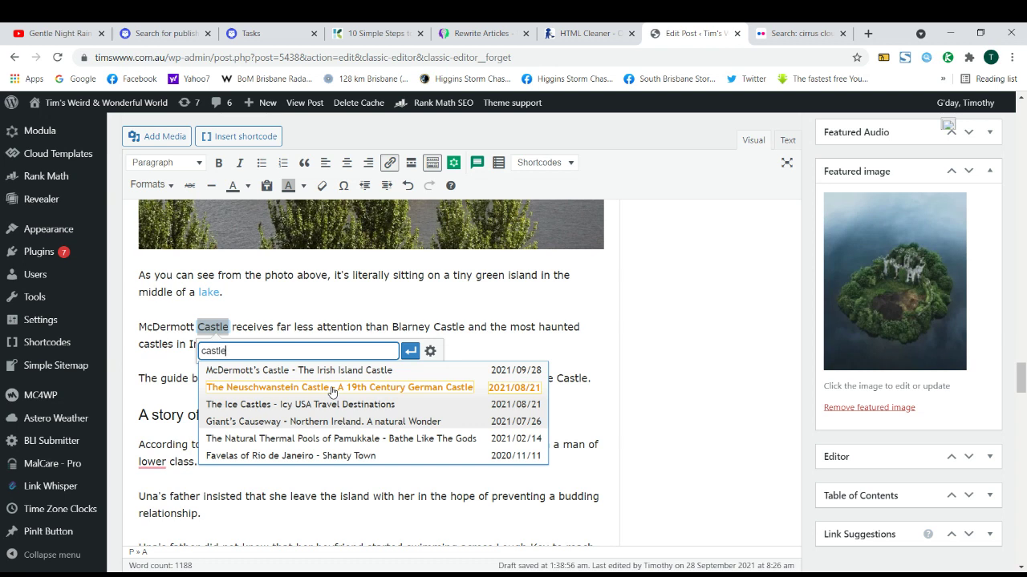
left_click(332, 390)
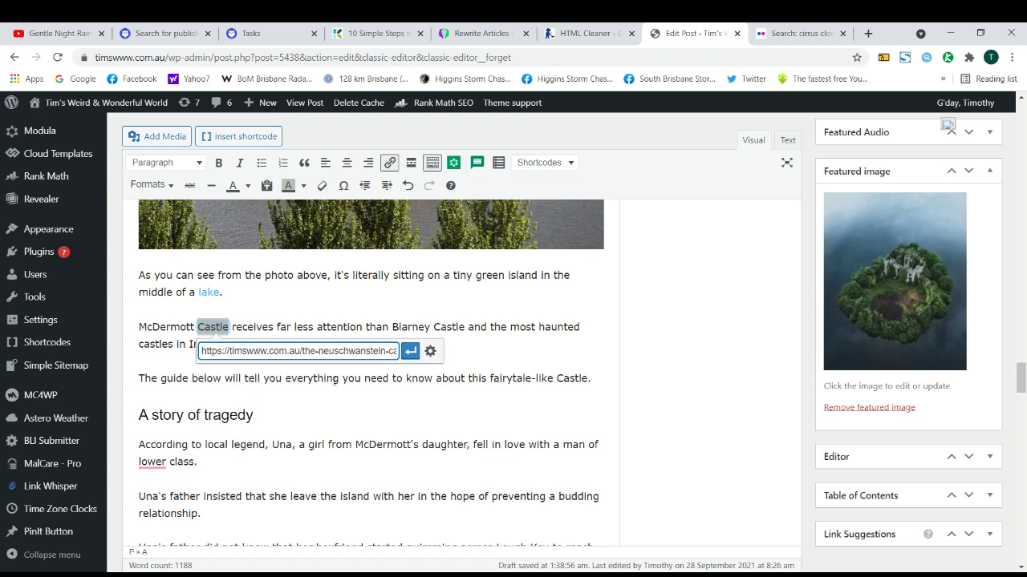
left_click(410, 351)
left_click(299, 329)
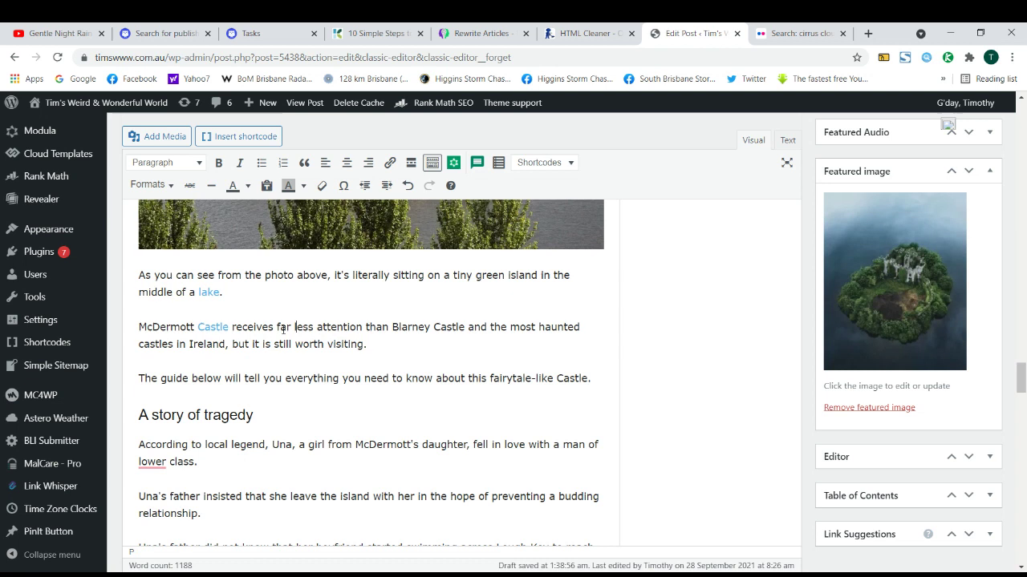
Inspect the target of the new link on the word "Castle" and remove the link.
left_click(212, 330)
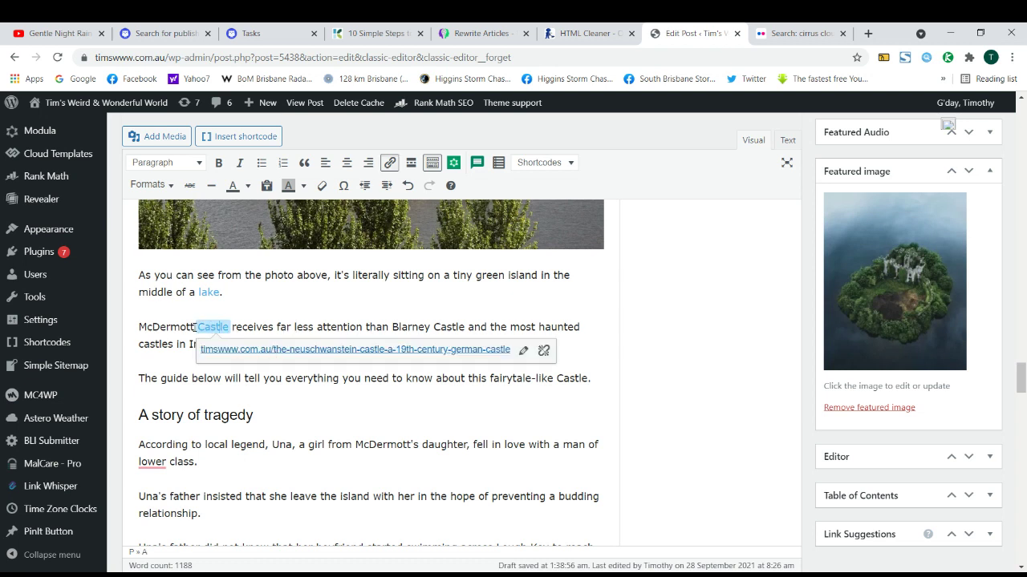
double_click(213, 328)
left_click(243, 327)
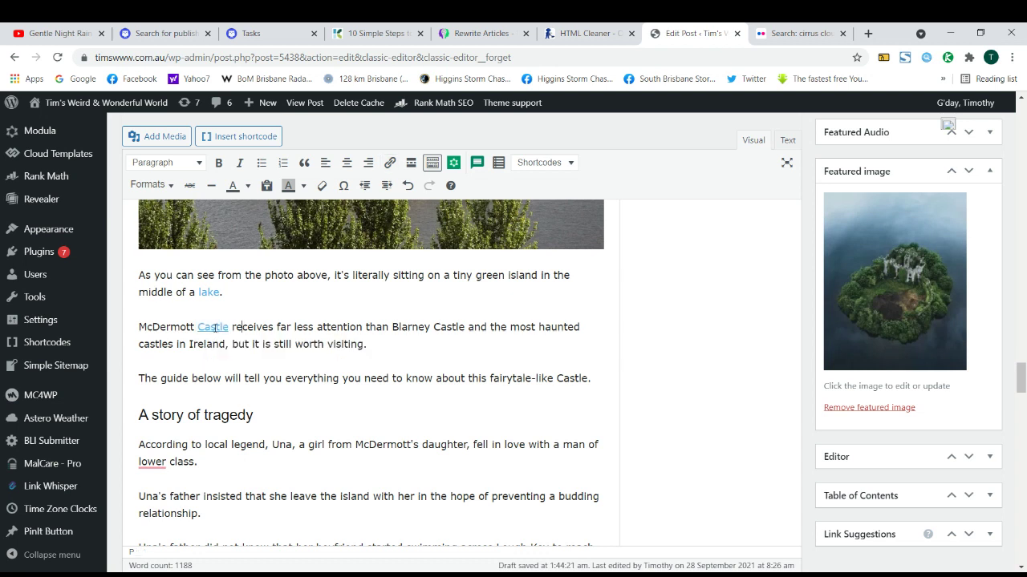
double_click(214, 328)
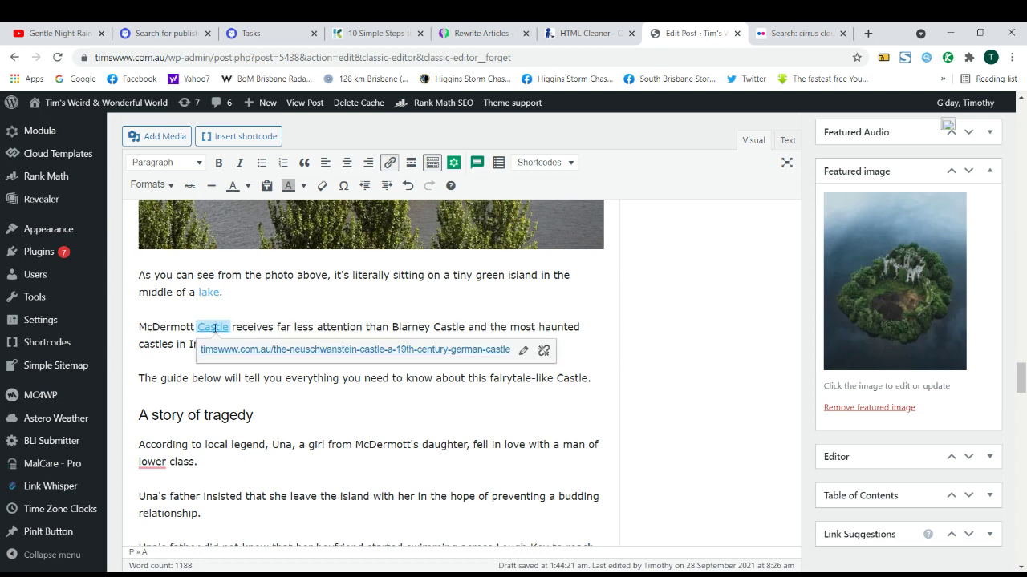
left_click(544, 353)
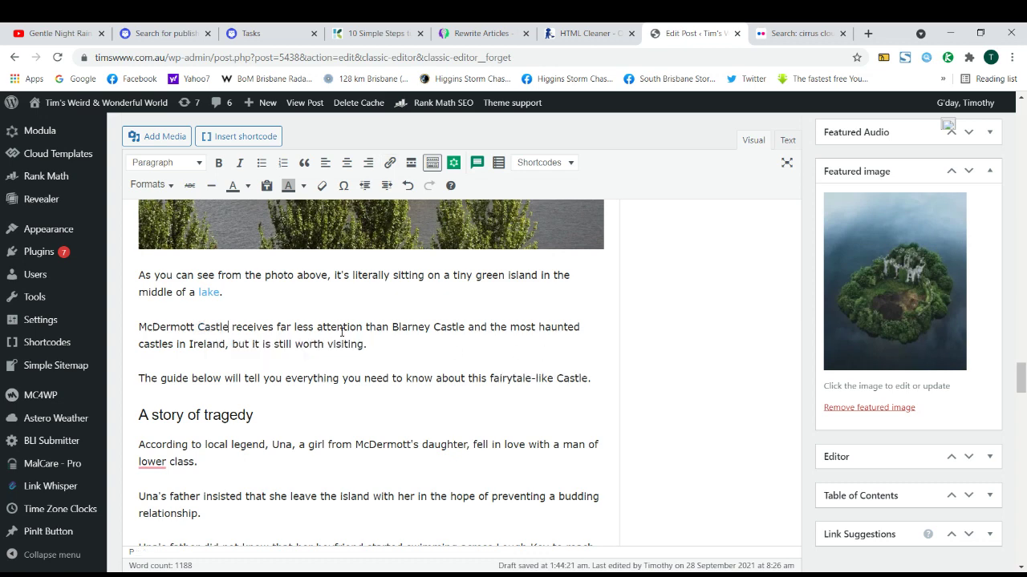
Open the list of all posts in a separate browser tab and open Top 19 Nature Blogs in the classic editor.
scroll(241, 369, "down", 3)
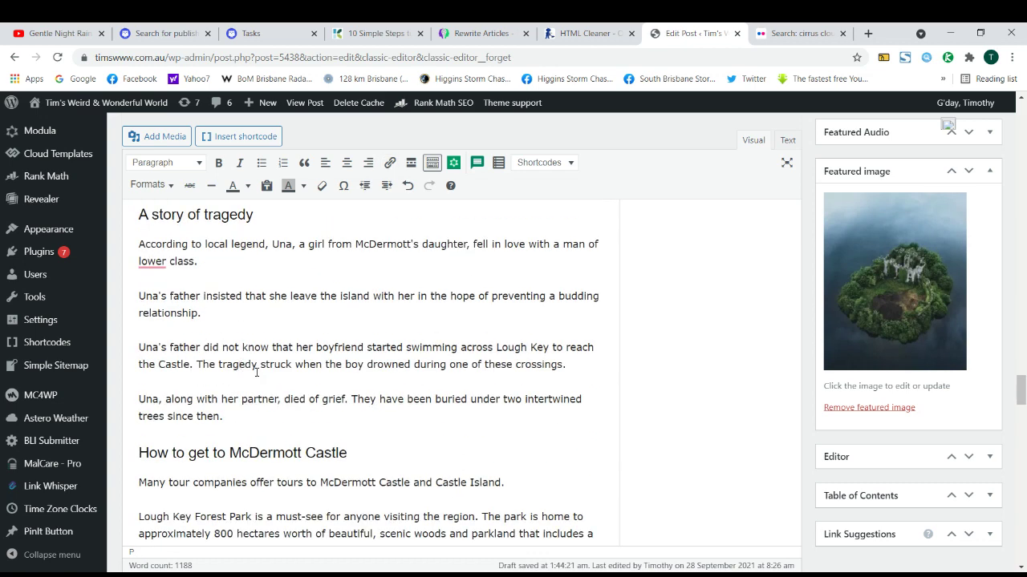
scroll(317, 325, "up", 4)
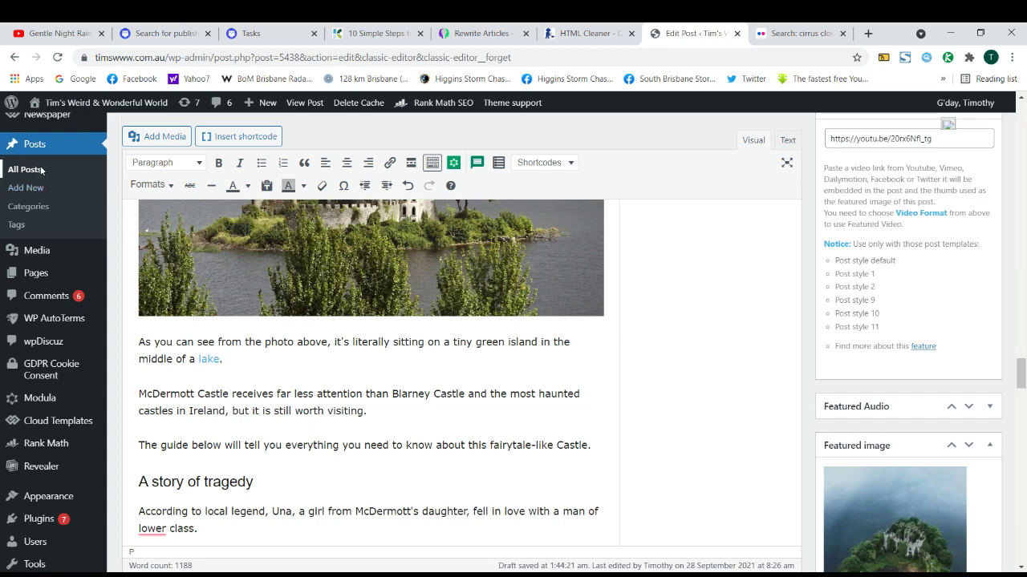
middle_click(80, 178)
left_click(698, 33)
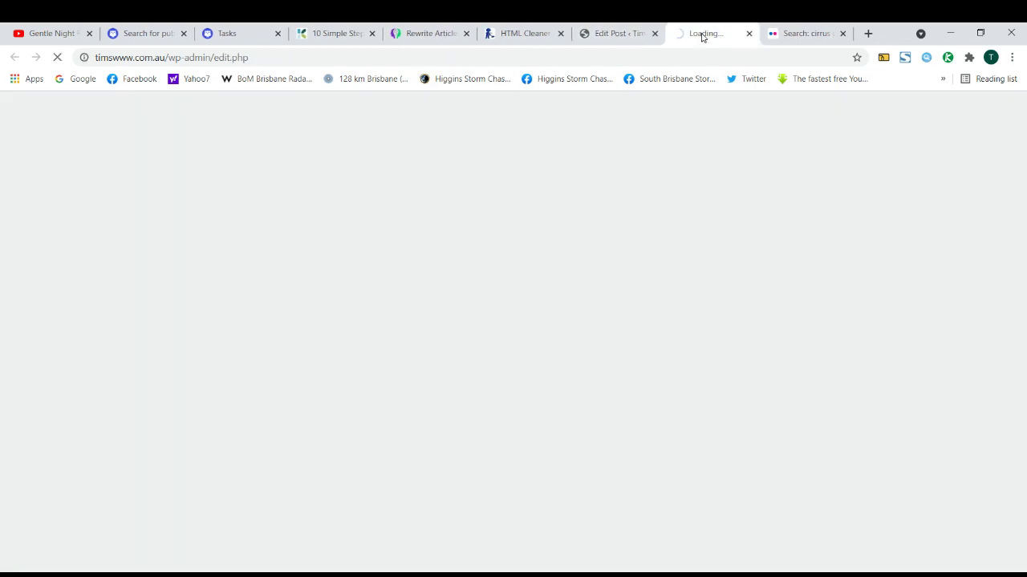
scroll(328, 296, "down", 2)
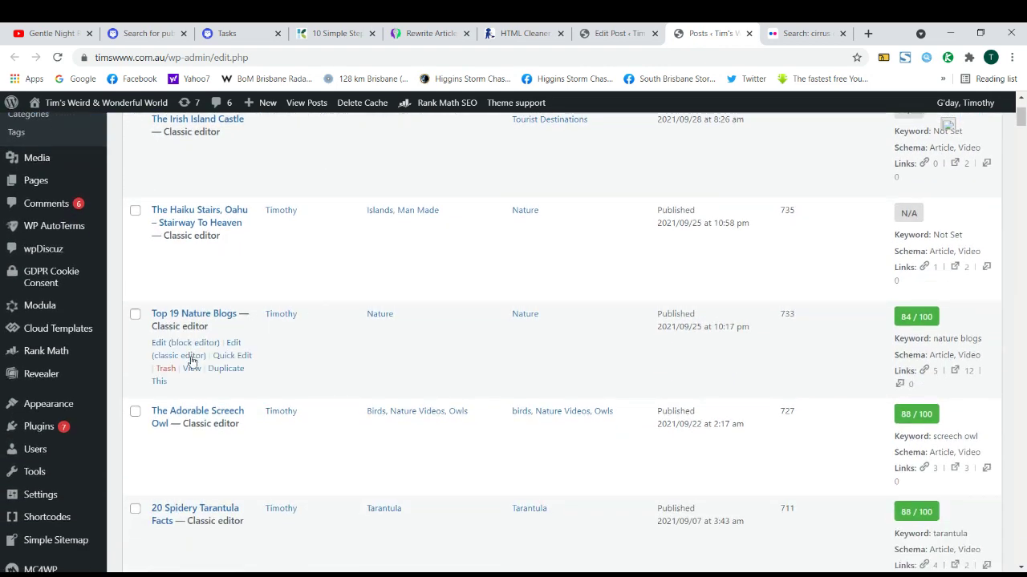
left_click(191, 358)
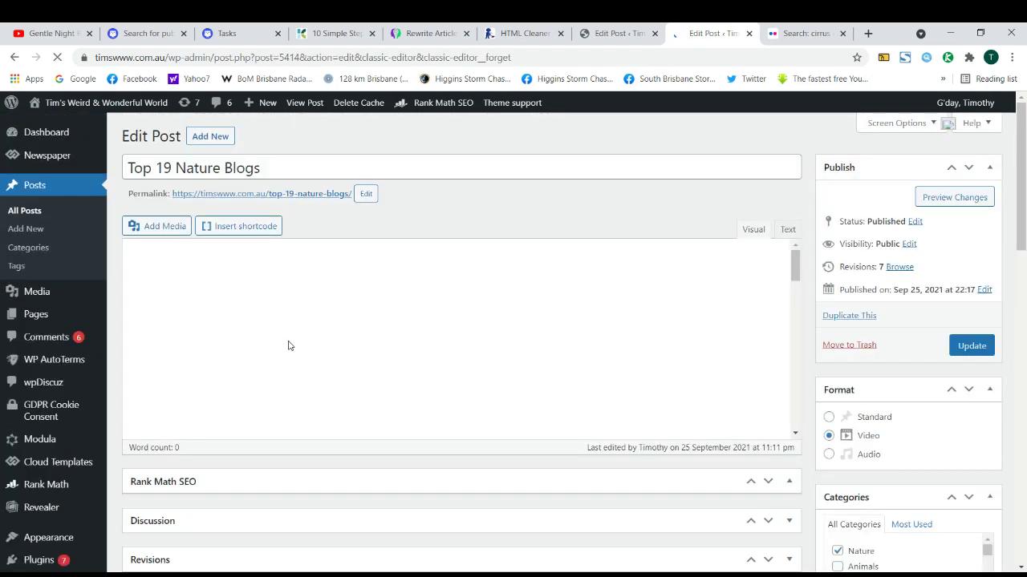
Look over the links in the Top 19 Nature Blogs post, highlighting the Nature Conservancy Canada paragraph, and return to the title.
scroll(294, 337, "down", 10)
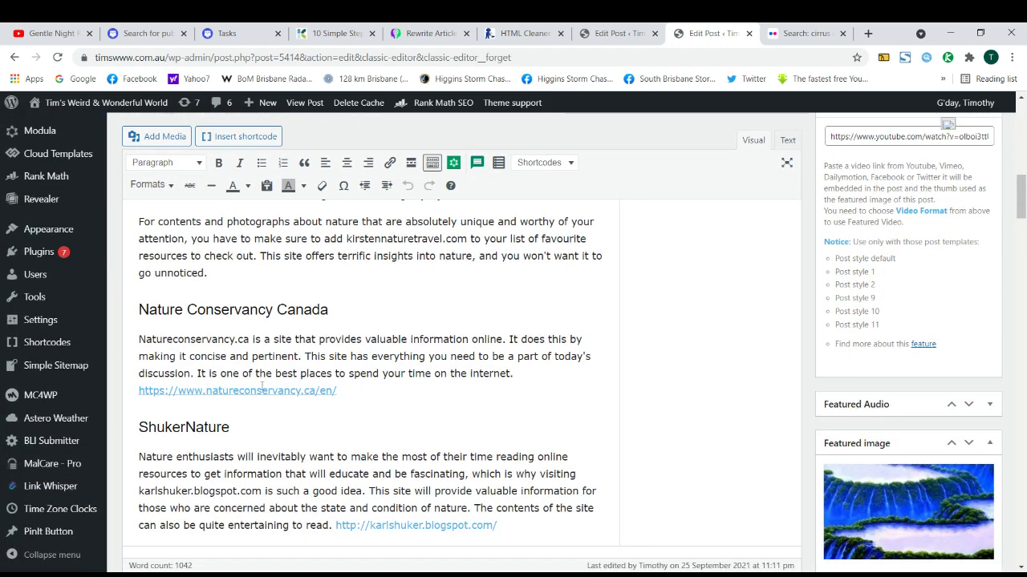
double_click(254, 390)
left_click(253, 391)
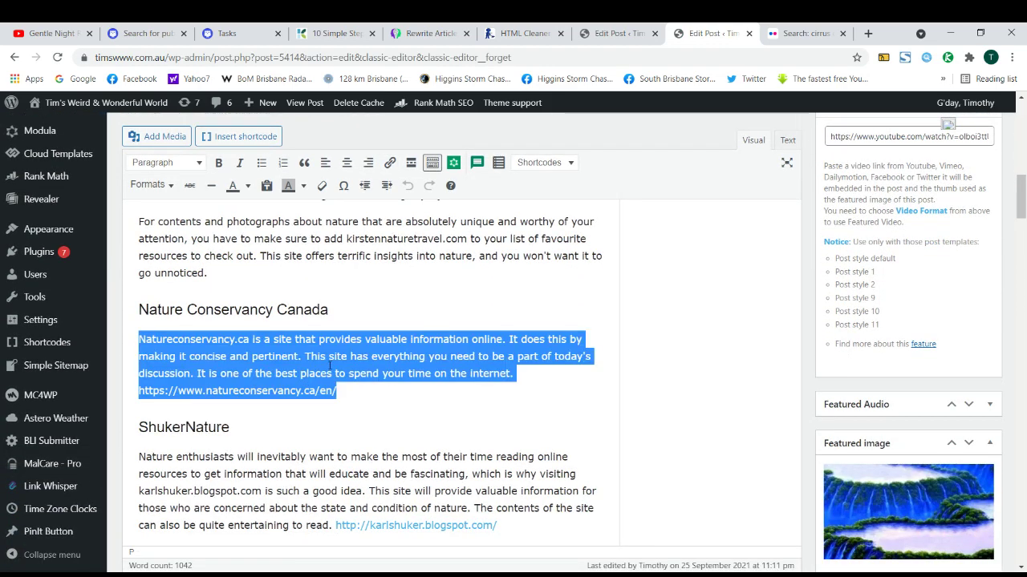
left_click(324, 354)
scroll(278, 300, "up", 15)
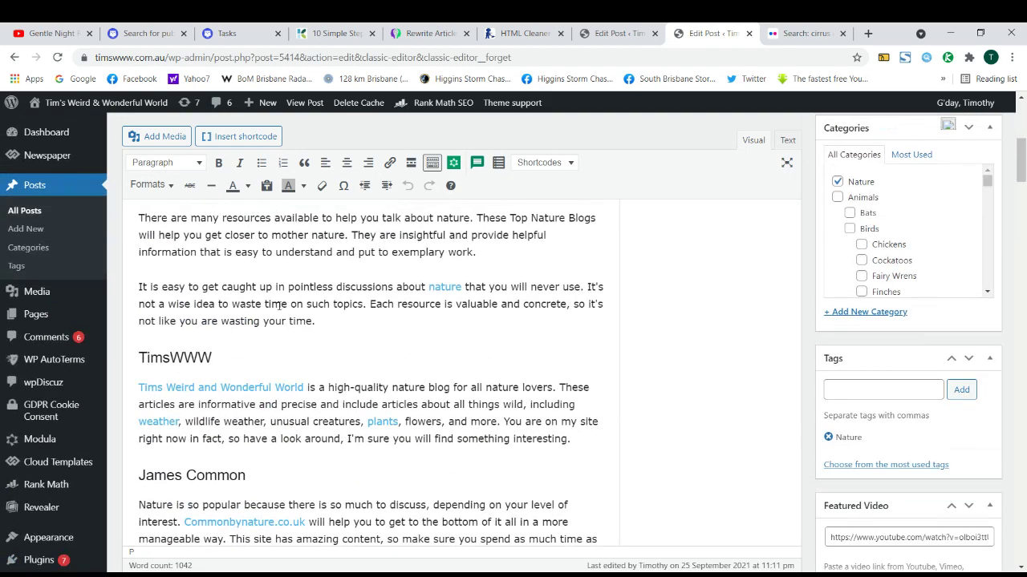
left_click(256, 167)
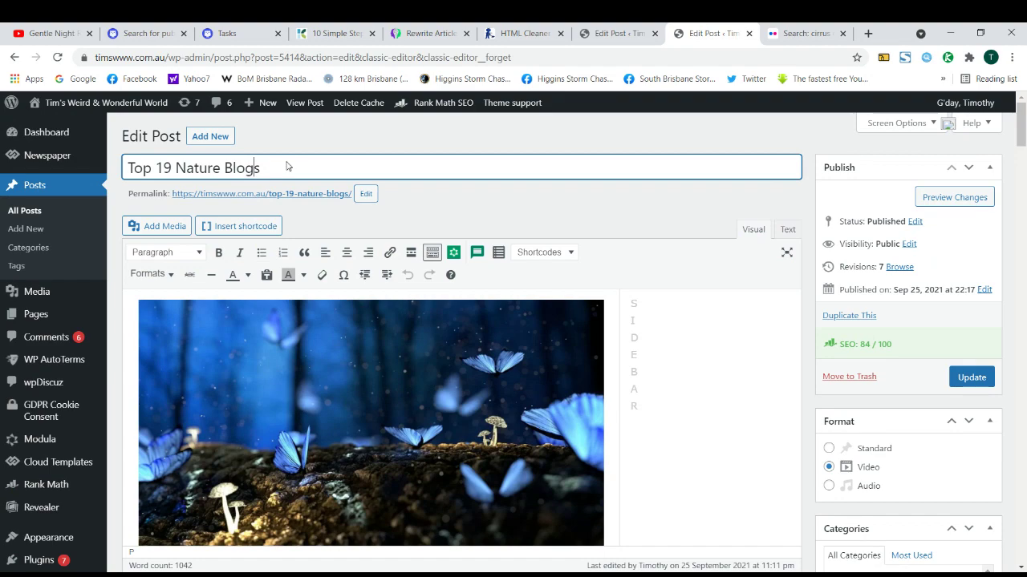
Close the Top 19 Nature Blogs editor and highlight the two short paragraphs below the castle photo in the McDermott's Castle post.
scroll(332, 289, "down", 10)
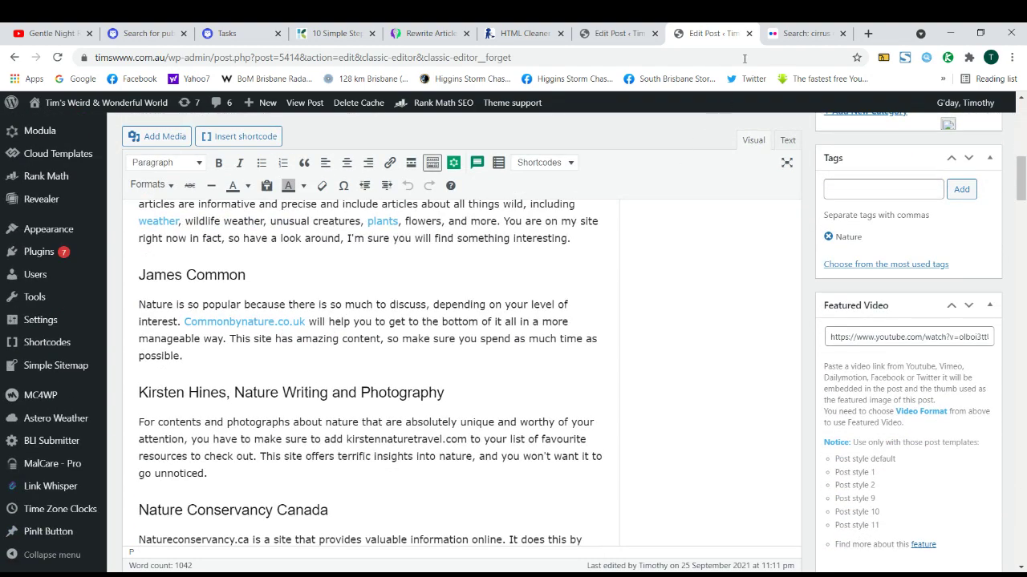
left_click(748, 33)
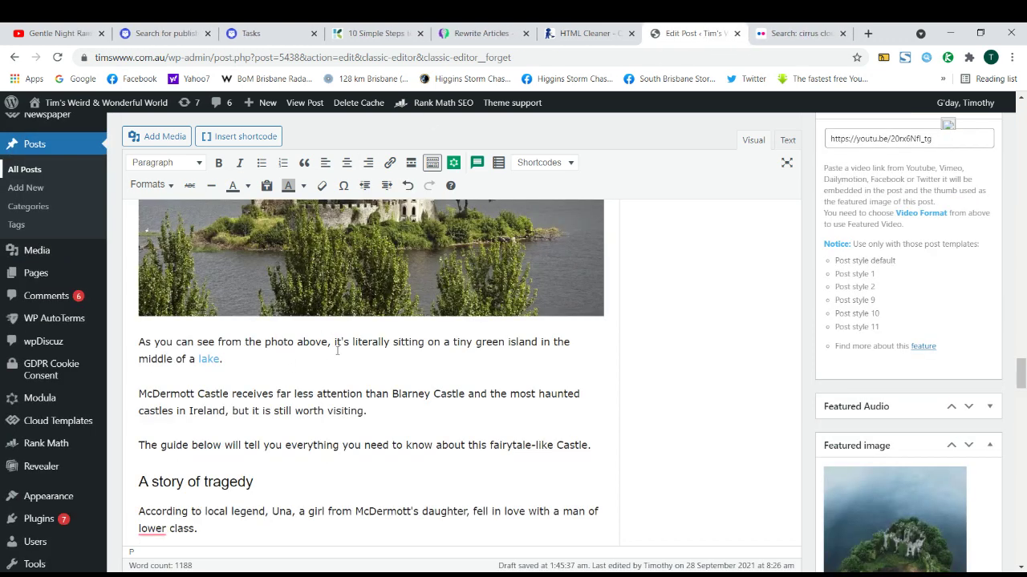
triple_click(321, 394)
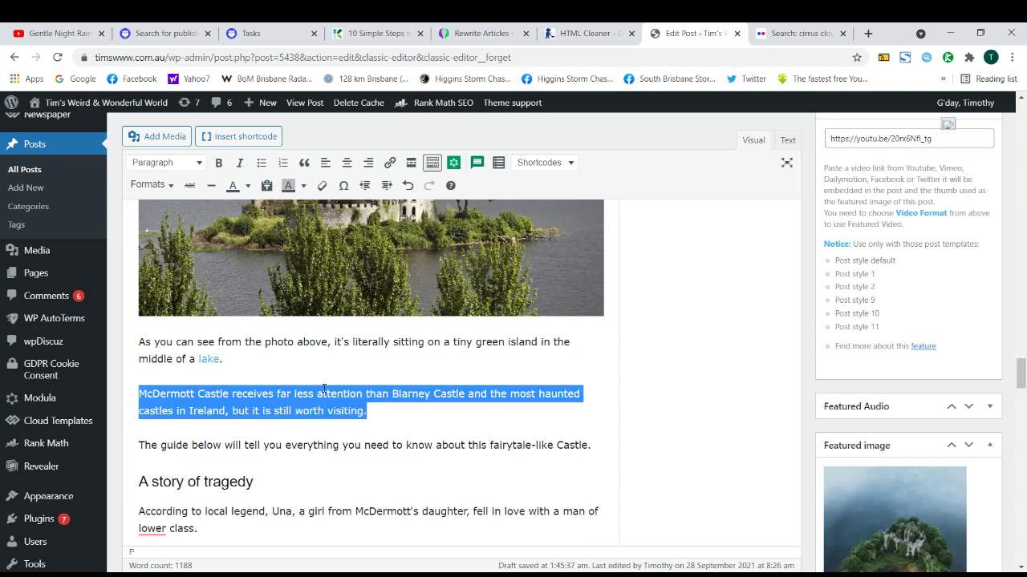
double_click(327, 343)
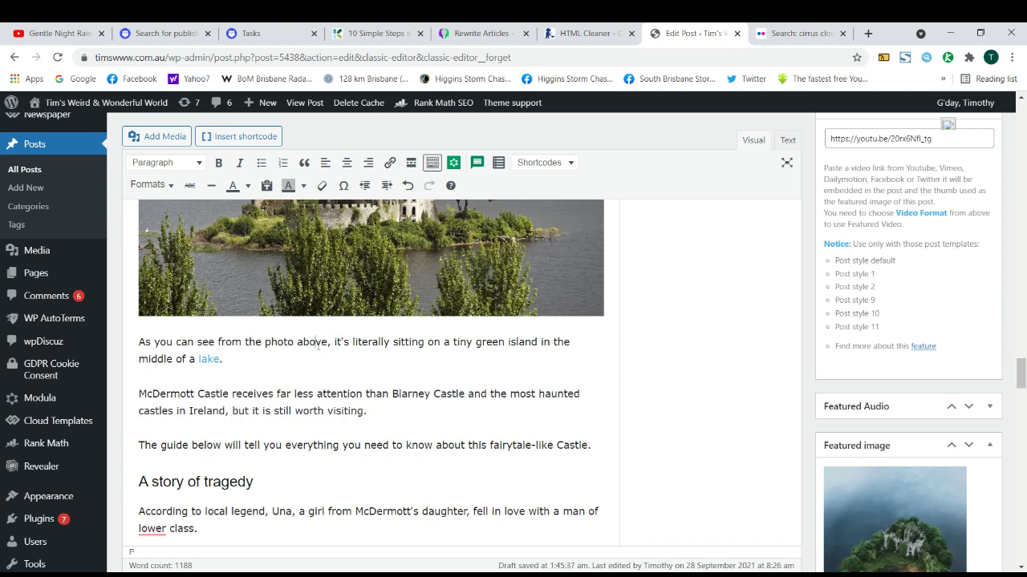
triple_click(318, 345)
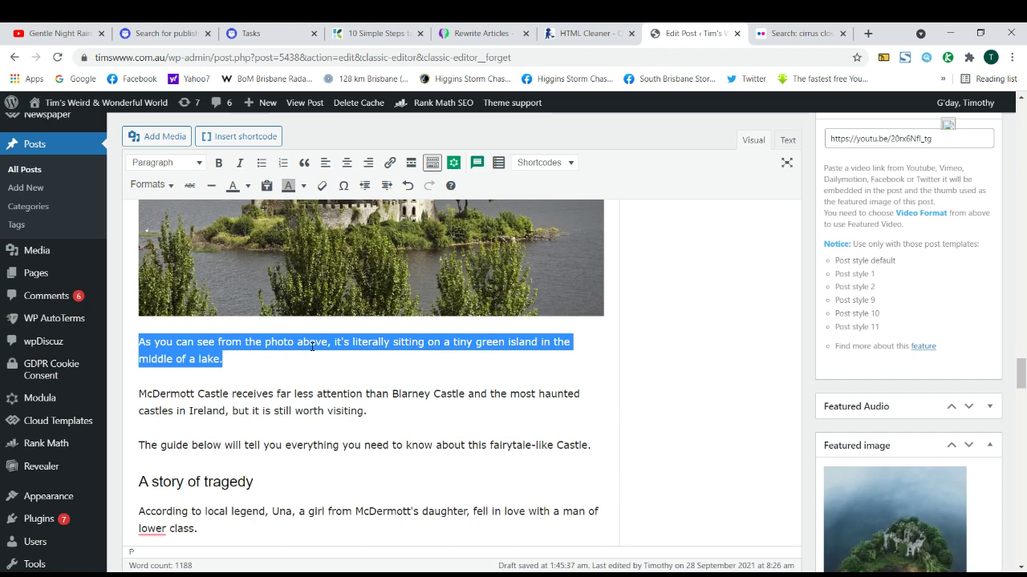
Examine the rest of the McDermott's Castle post, from "A story of tragedy" down to the Further Reading links.
scroll(317, 397, "down", 3)
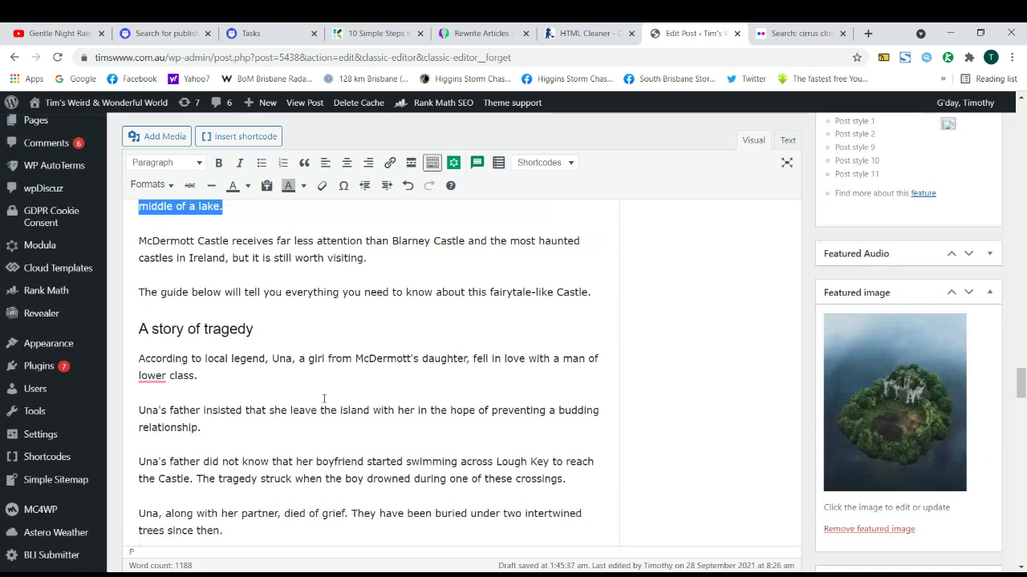
scroll(306, 389, "down", 2)
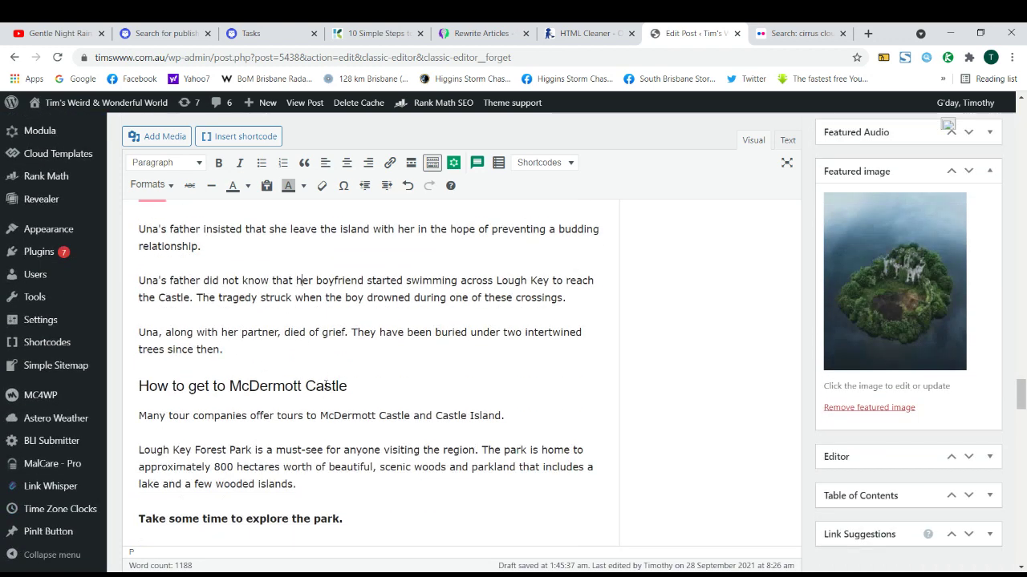
scroll(327, 386, "down", 5)
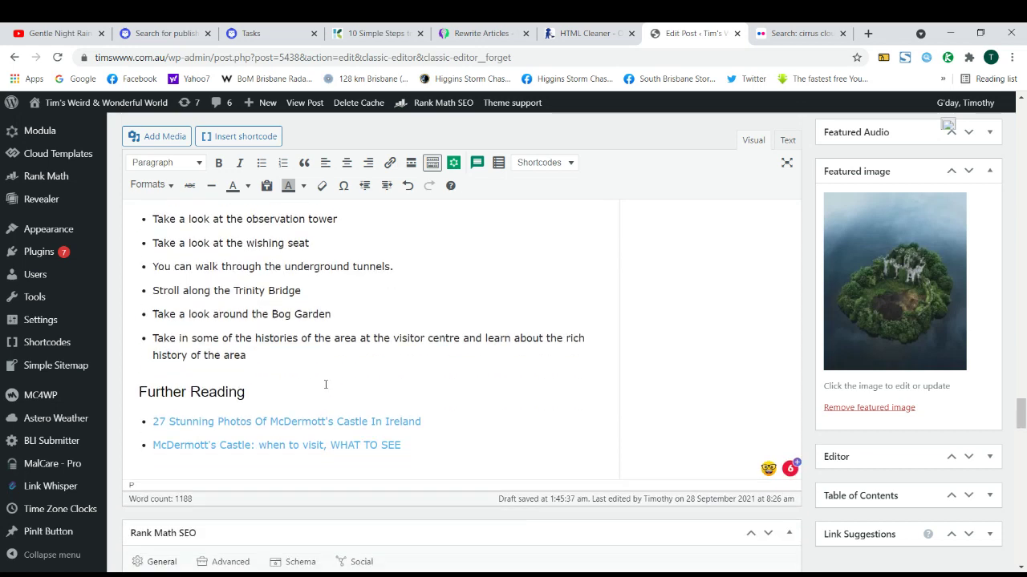
left_click(246, 393)
scroll(248, 377, "up", 2)
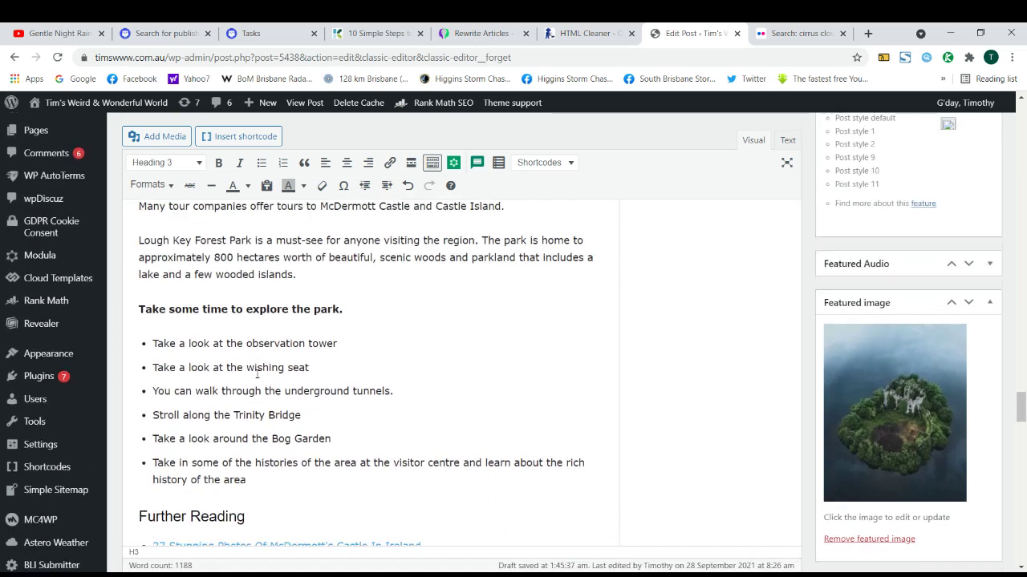
scroll(219, 349, "up", 2)
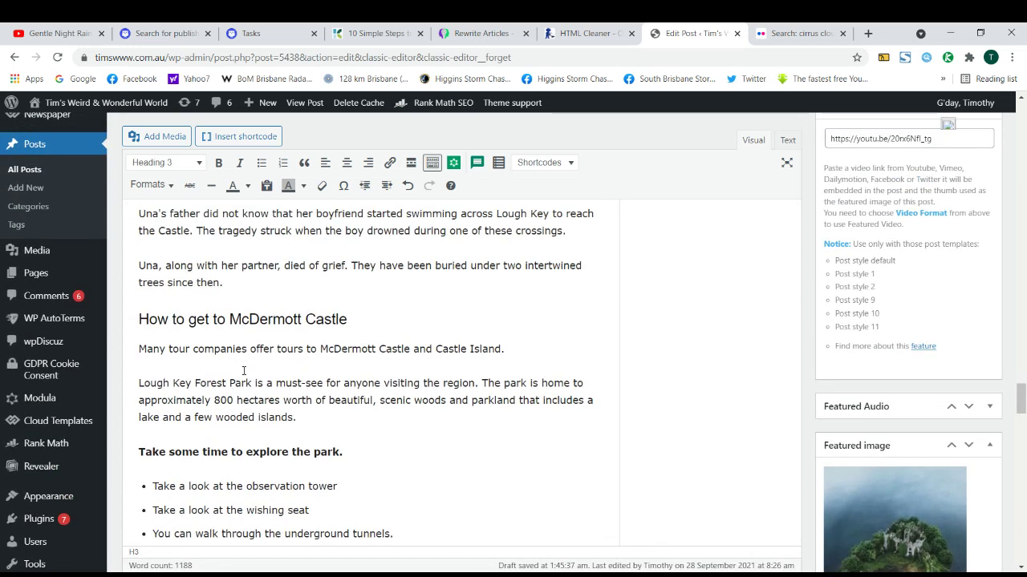
scroll(245, 369, "down", 3)
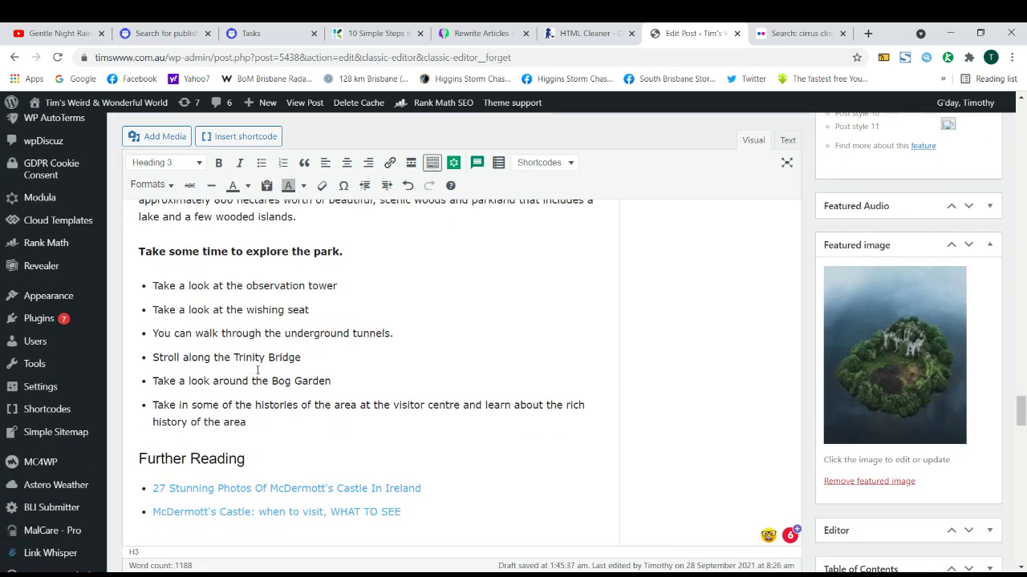
scroll(257, 369, "up", 2)
Remove the bullet formatting from the six activities under "Take some time to explore the park.".
left_click_drag(154, 419, 252, 492)
scroll(255, 377, "down", 2)
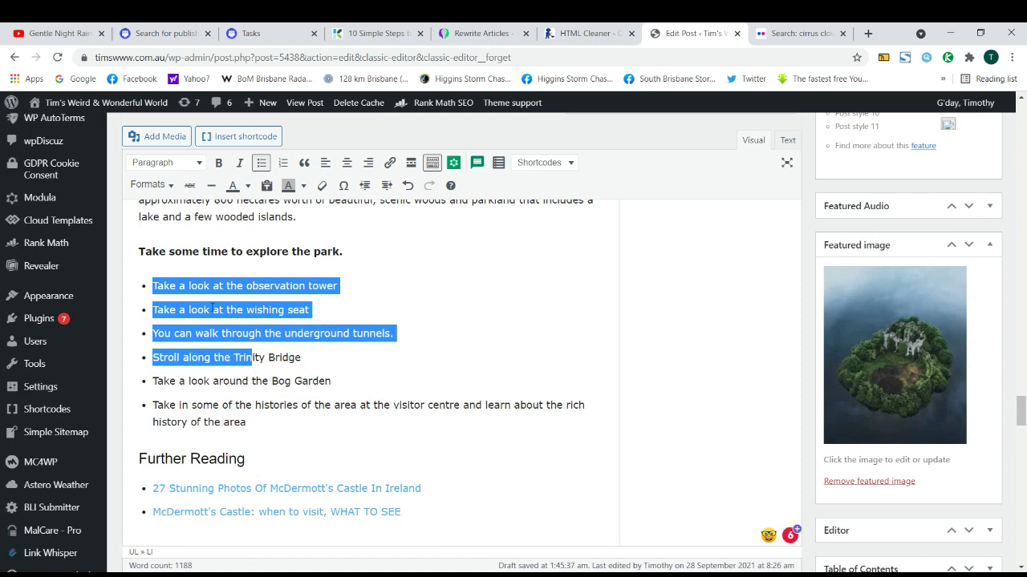
key("Left")
left_click_drag(153, 285, 270, 419)
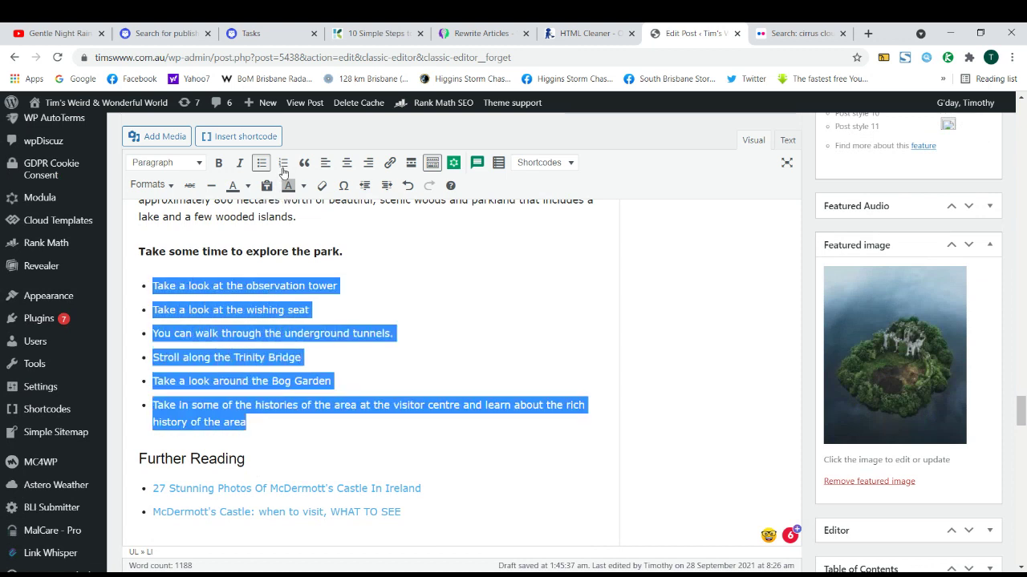
left_click(227, 309)
left_click_drag(261, 417, 153, 281)
left_click(255, 166)
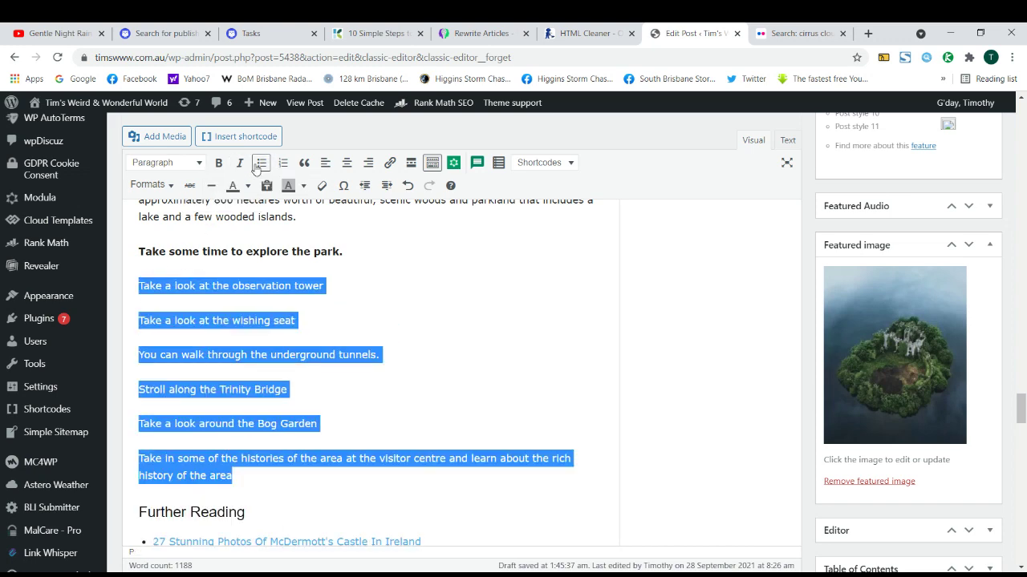
left_click(213, 336)
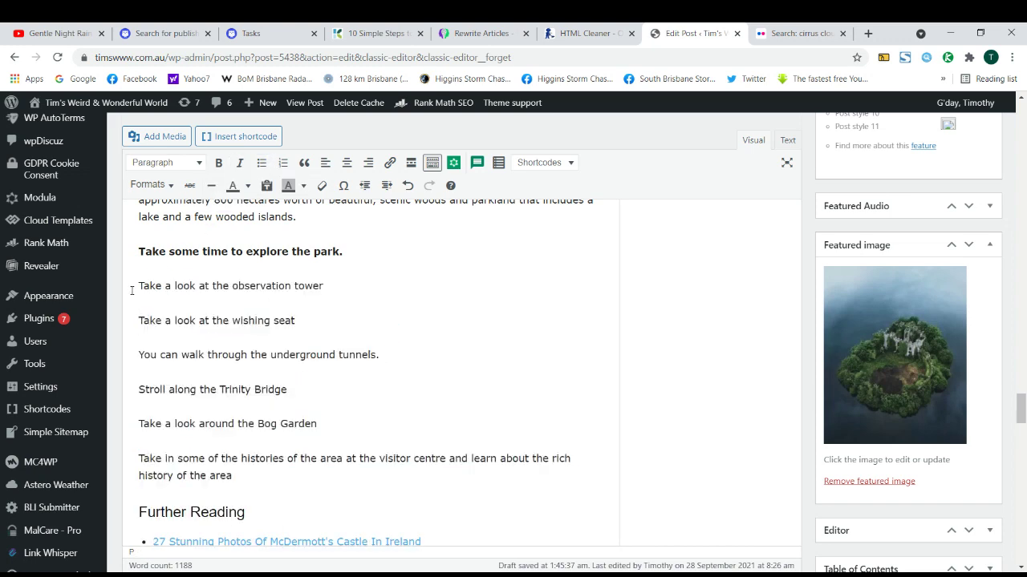
Format the six park activities as a bulleted list, trying the numbered list style before returning to bullets.
left_click_drag(138, 285, 288, 472)
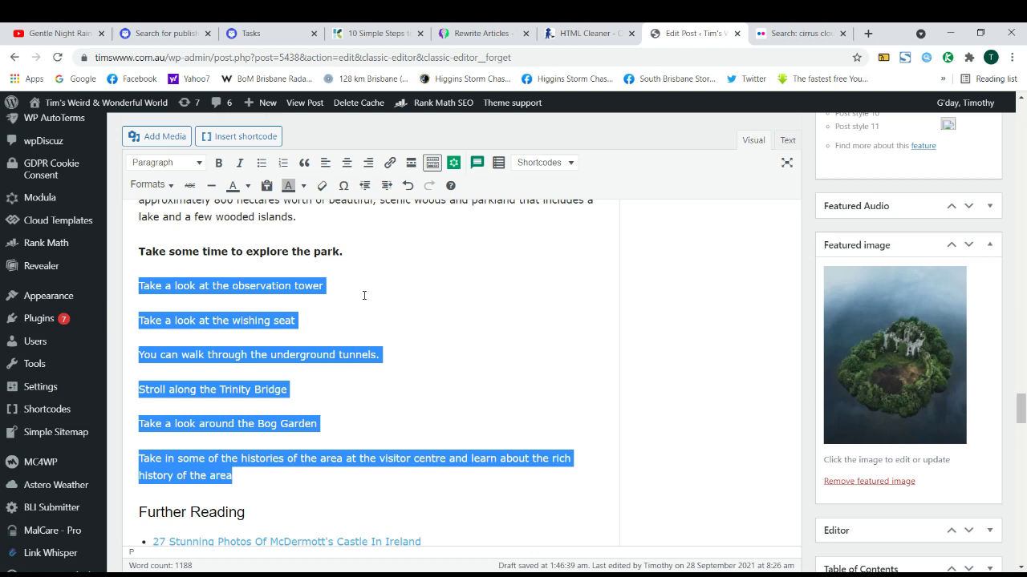
left_click(261, 163)
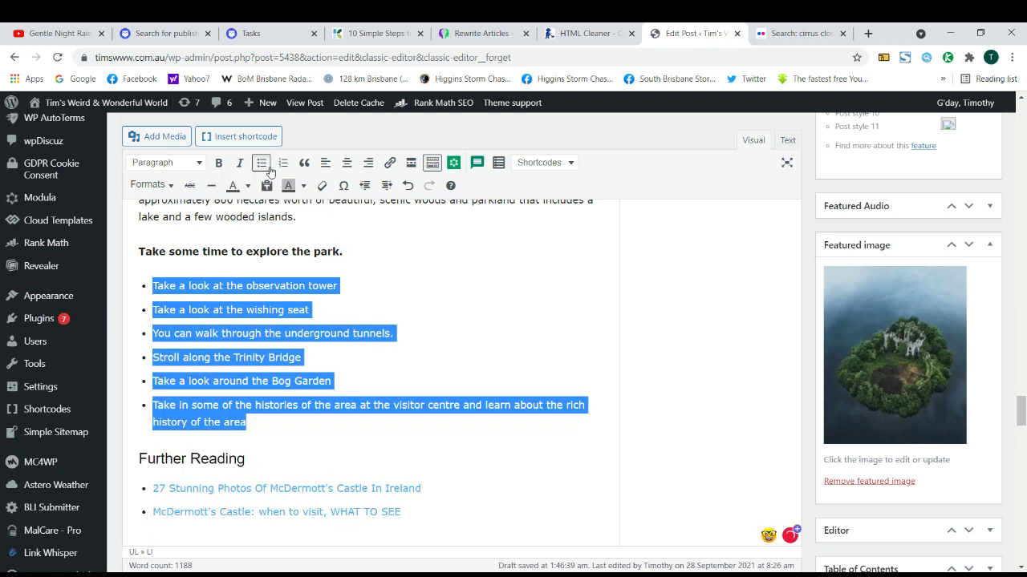
left_click(280, 164)
left_click(262, 164)
left_click(244, 265)
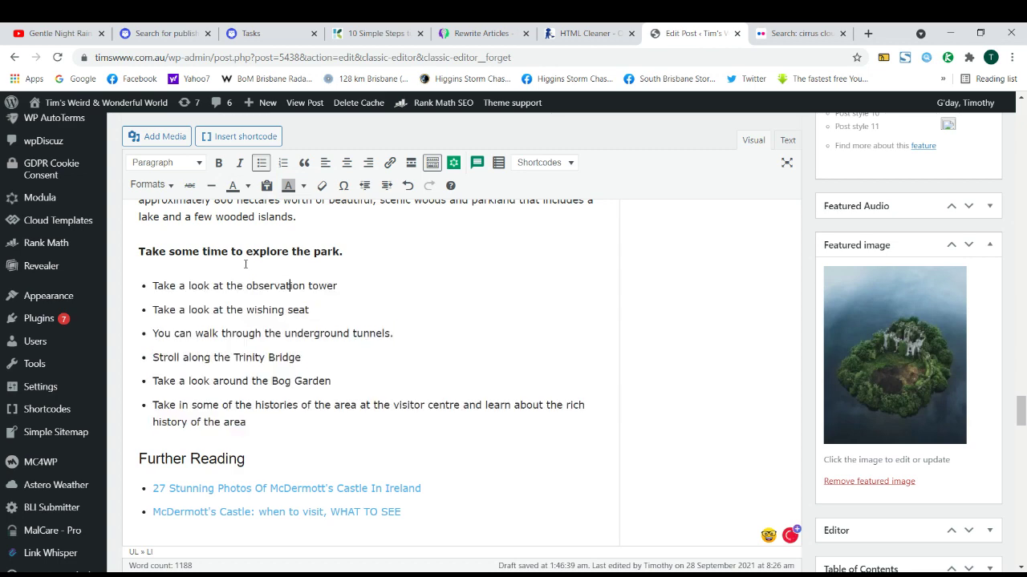
Review the post's structure, highlighting the heading "A story of tragedy", a paragraph beneath it and the bulleted park activities.
scroll(247, 315, "down", 2)
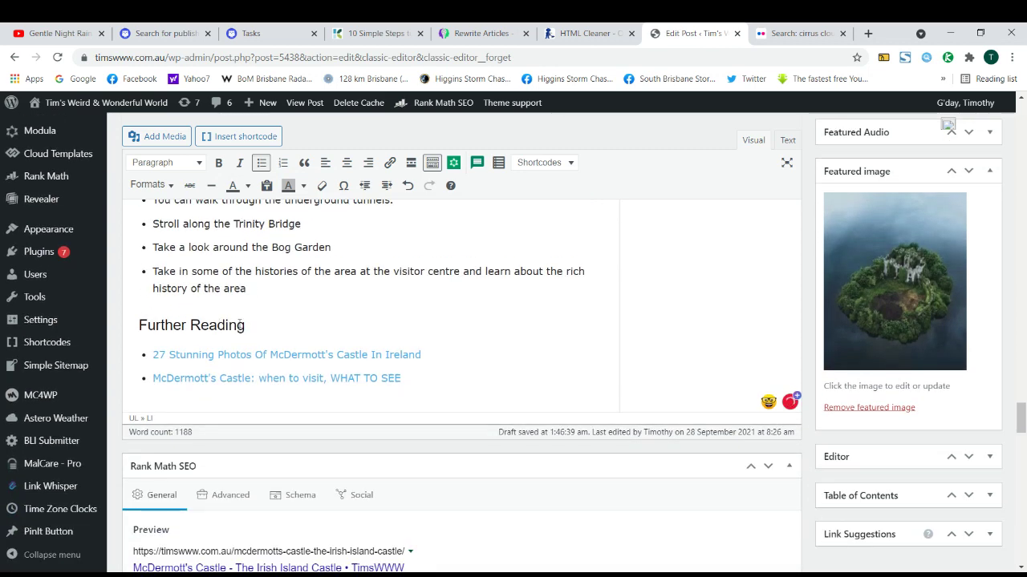
scroll(250, 305, "up", 6)
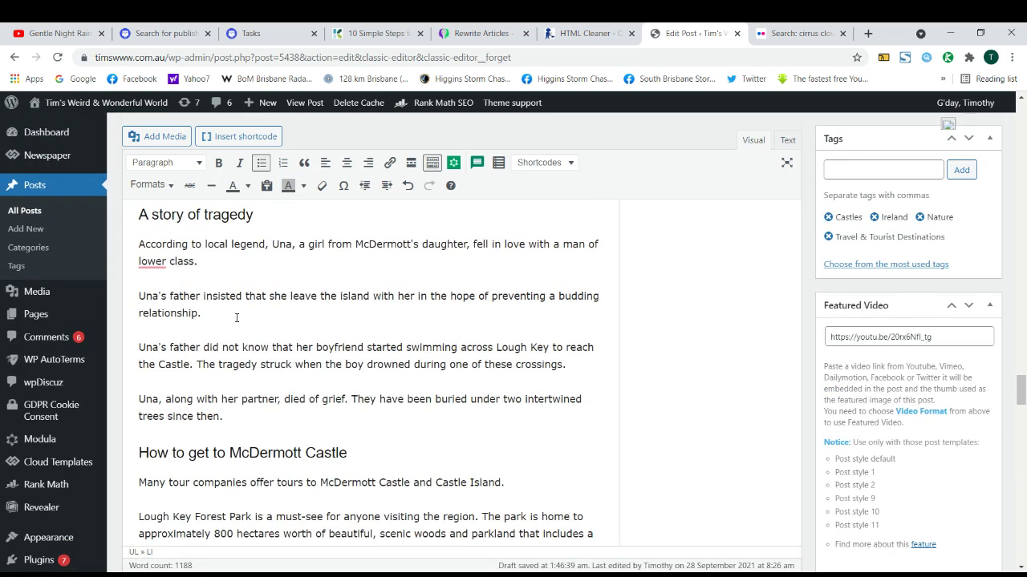
triple_click(222, 215)
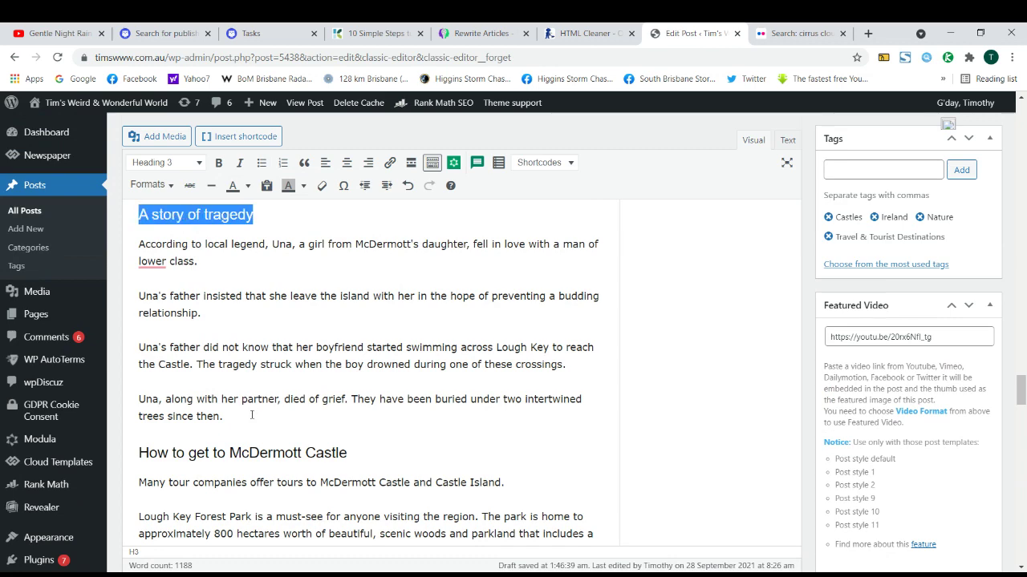
triple_click(223, 348)
scroll(265, 381, "down", 3)
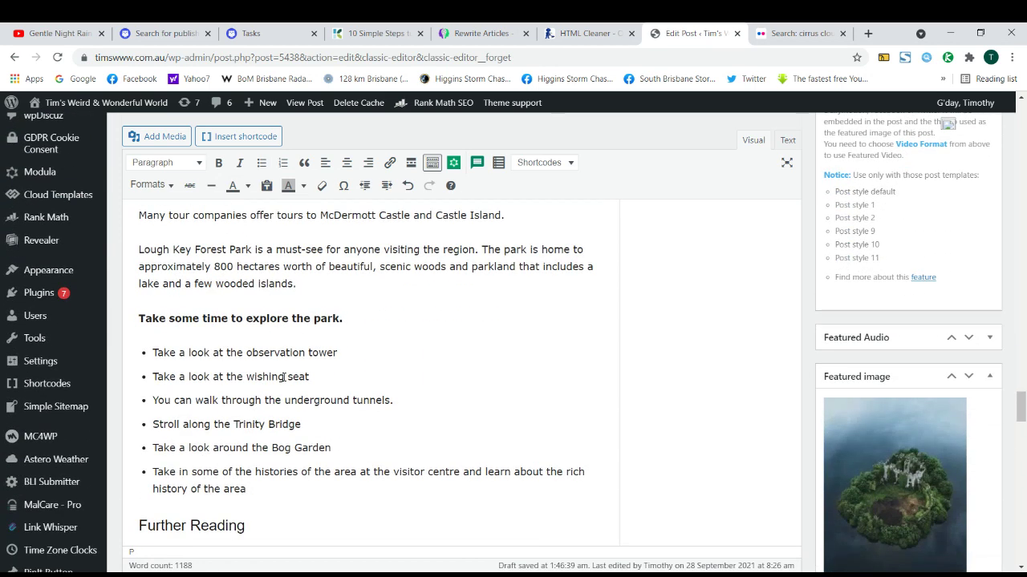
left_click_drag(159, 354, 280, 473)
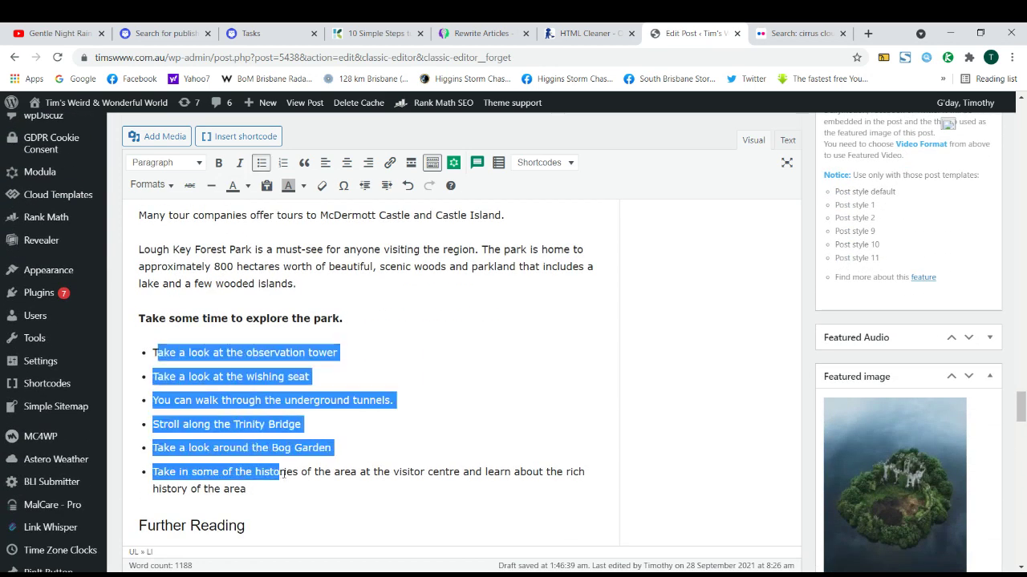
left_click(295, 472)
scroll(299, 459, "down", 2)
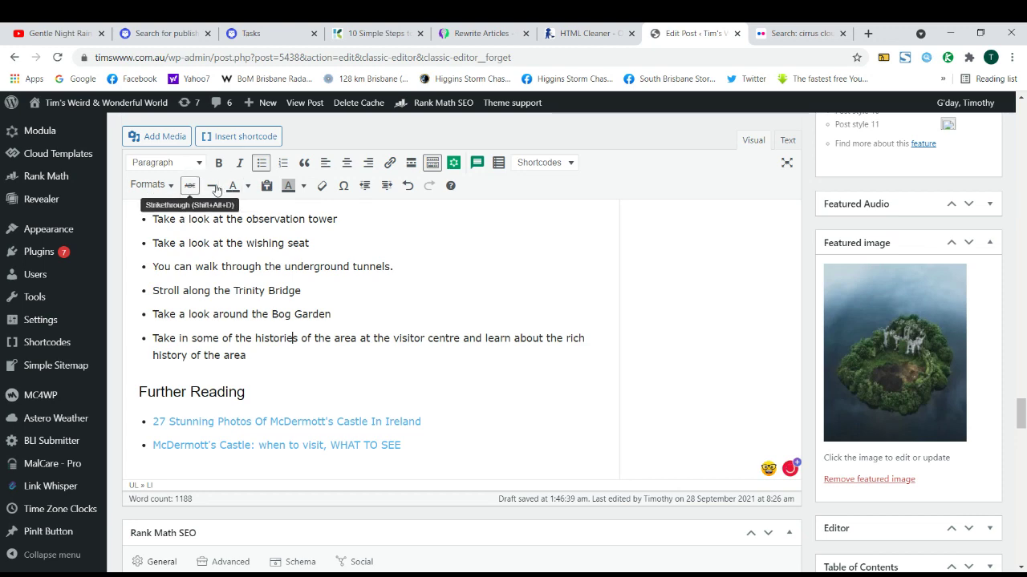
scroll(249, 337, "up", 2)
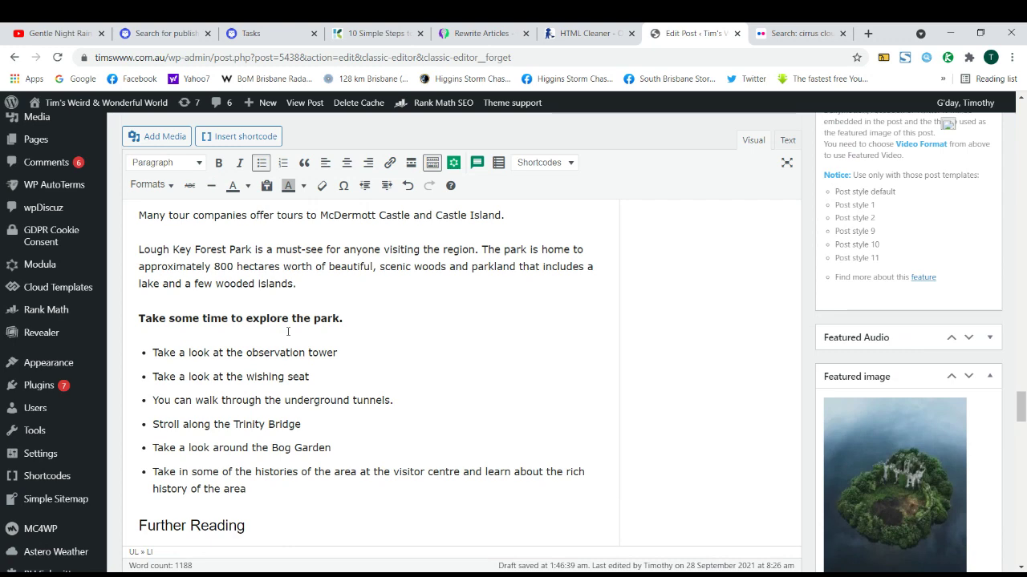
Highlight the Further Reading heading and inspect the target of the link "27 Stunning Photos Of McDermott's Castle In Ireland".
scroll(288, 332, "down", 5)
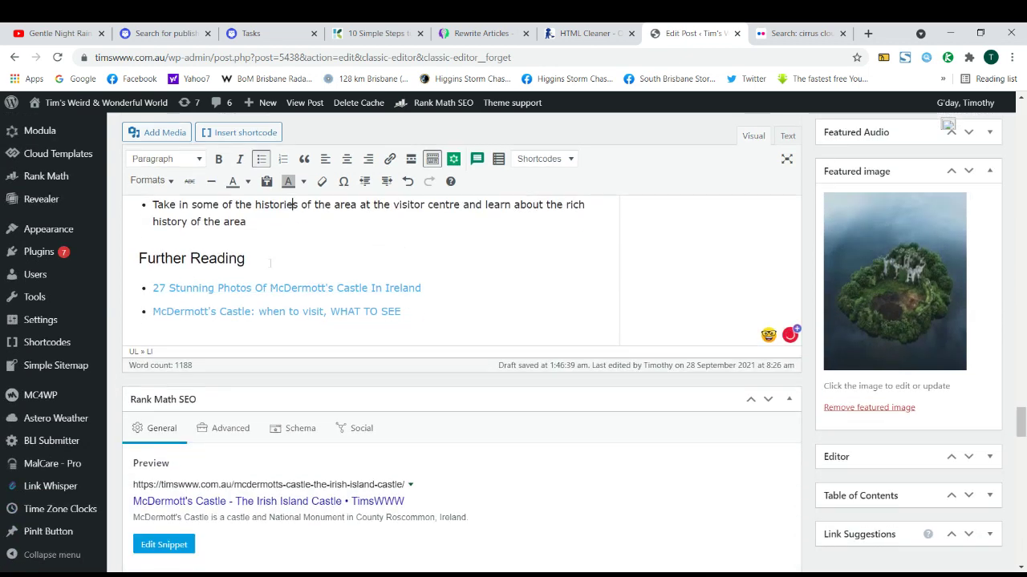
left_click(271, 263)
triple_click(225, 263)
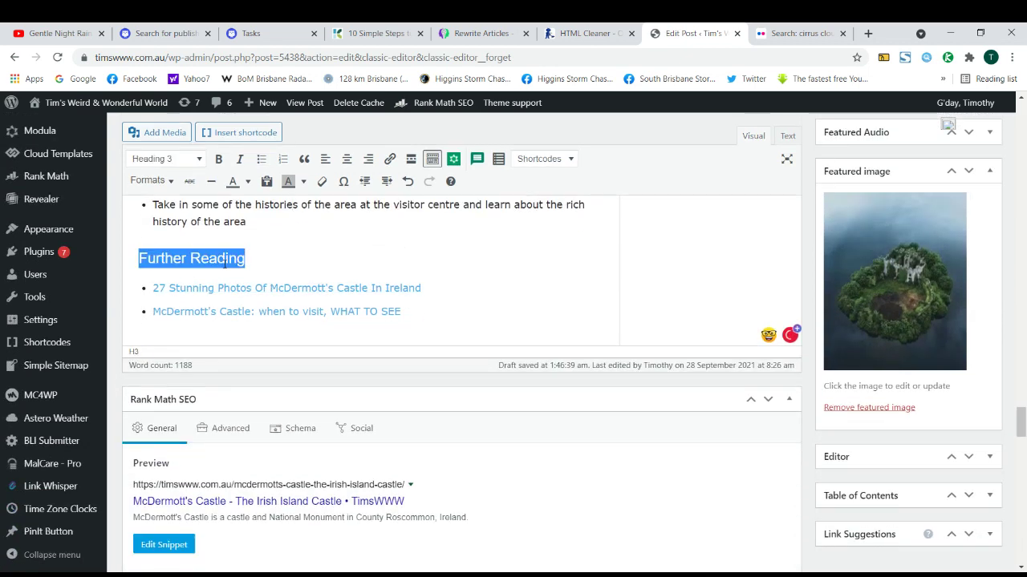
scroll(224, 263, "up", 2)
left_click(264, 355)
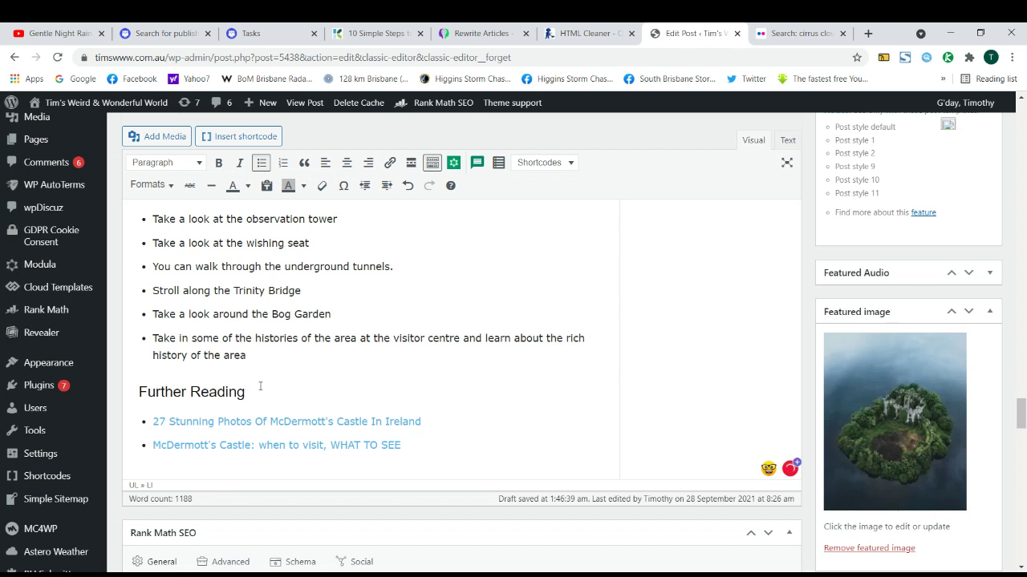
triple_click(235, 393)
double_click(233, 395)
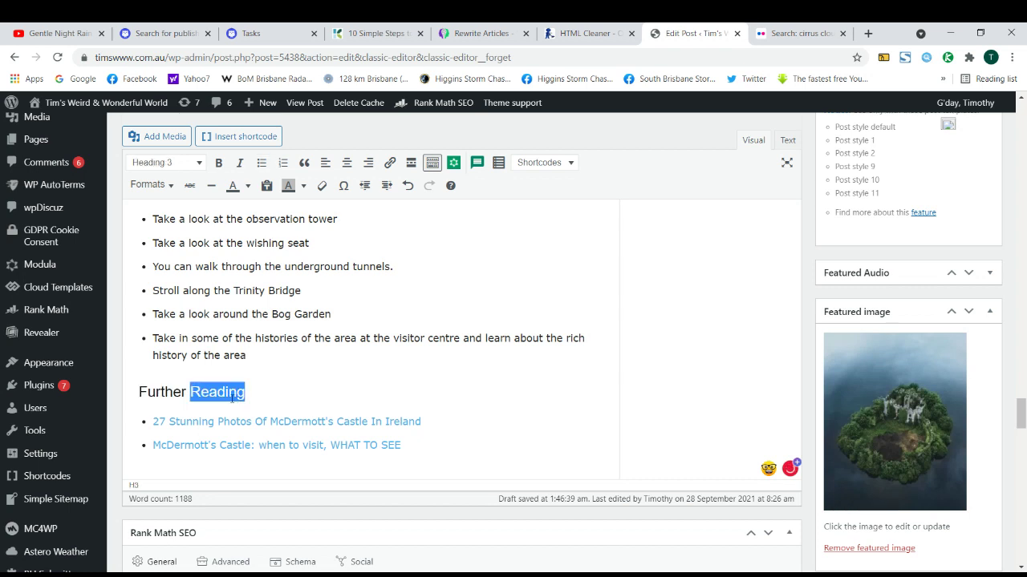
left_click(212, 421)
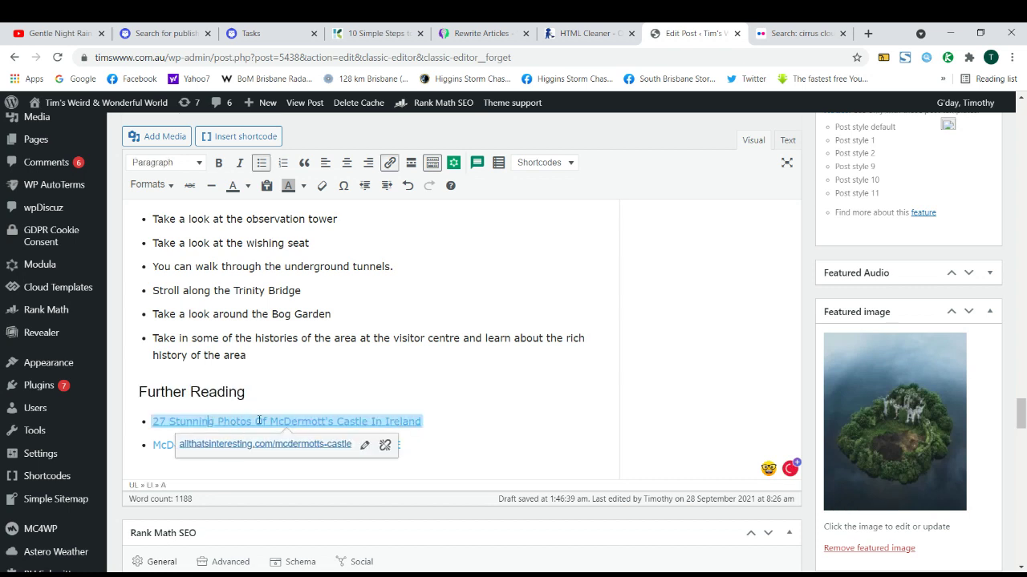
left_click(258, 391)
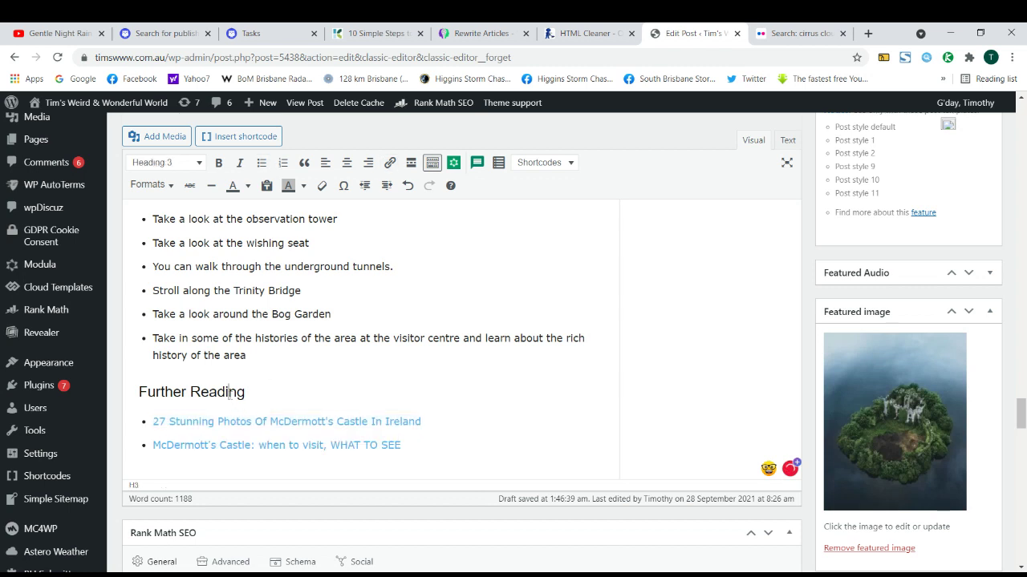
Highlight the Further Reading heading again, recheck the first link's target and select the word "McDermott's" in its text.
triple_click(230, 393)
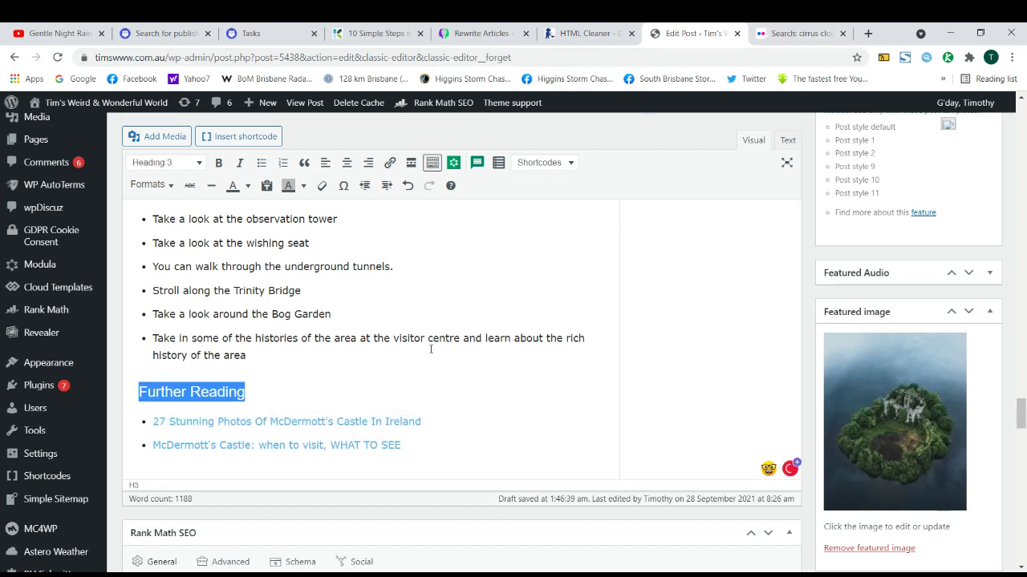
left_click(246, 392)
triple_click(231, 392)
triple_click(276, 393)
double_click(240, 393)
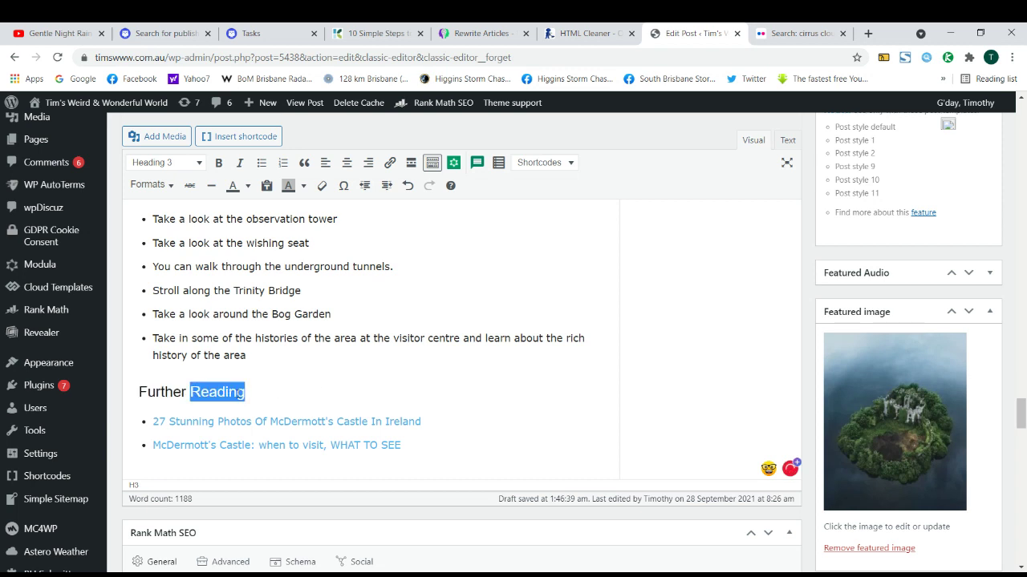
left_click(266, 421)
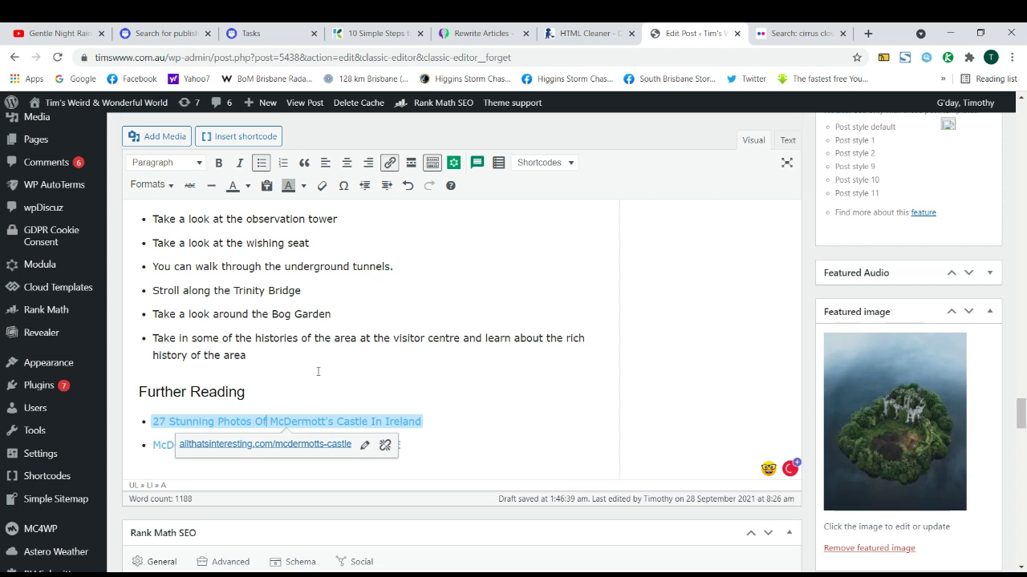
double_click(312, 422)
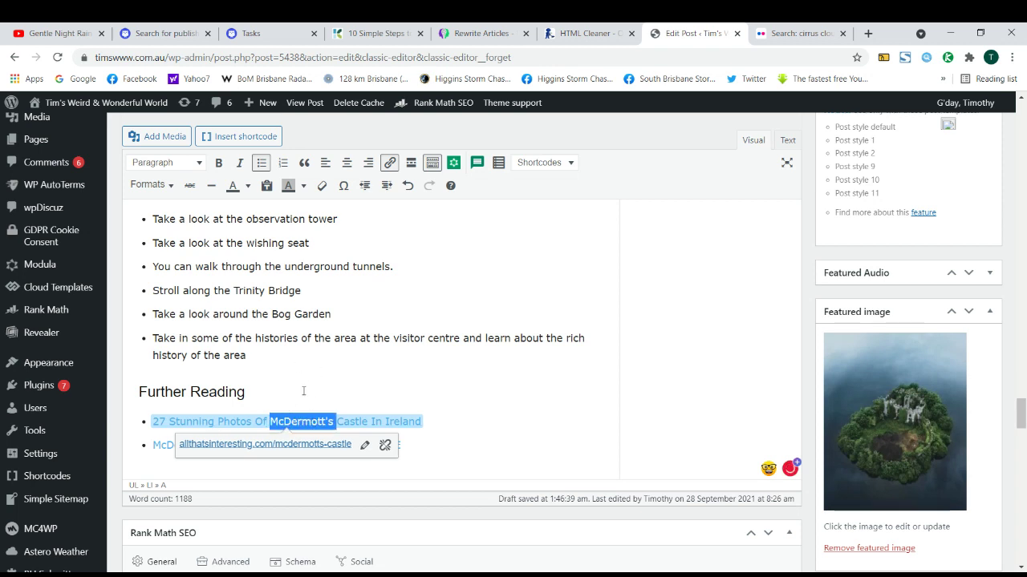
Copy the words "McDermott's Castle" from the post title.
left_click(256, 422)
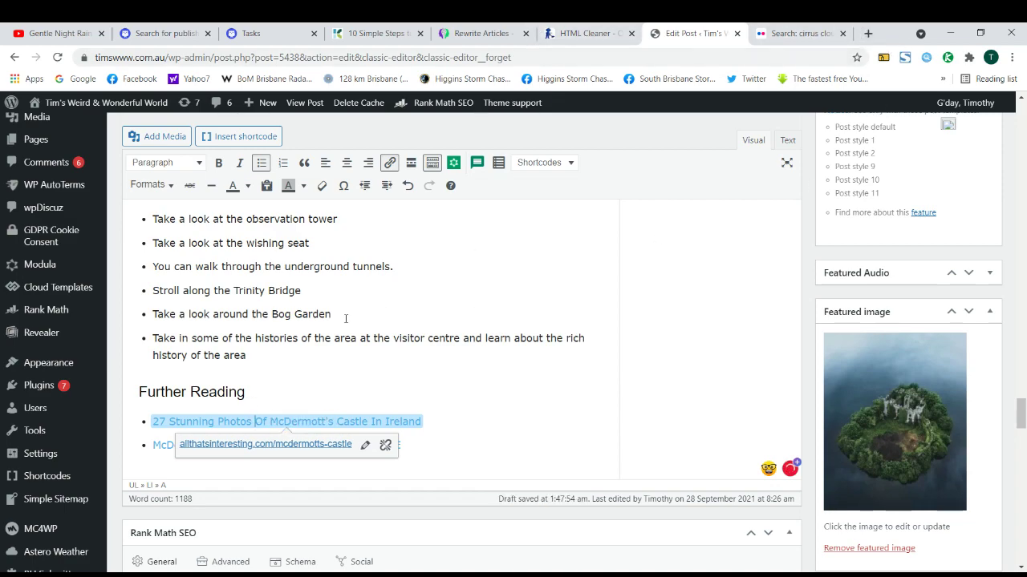
scroll(265, 348, "up", 20)
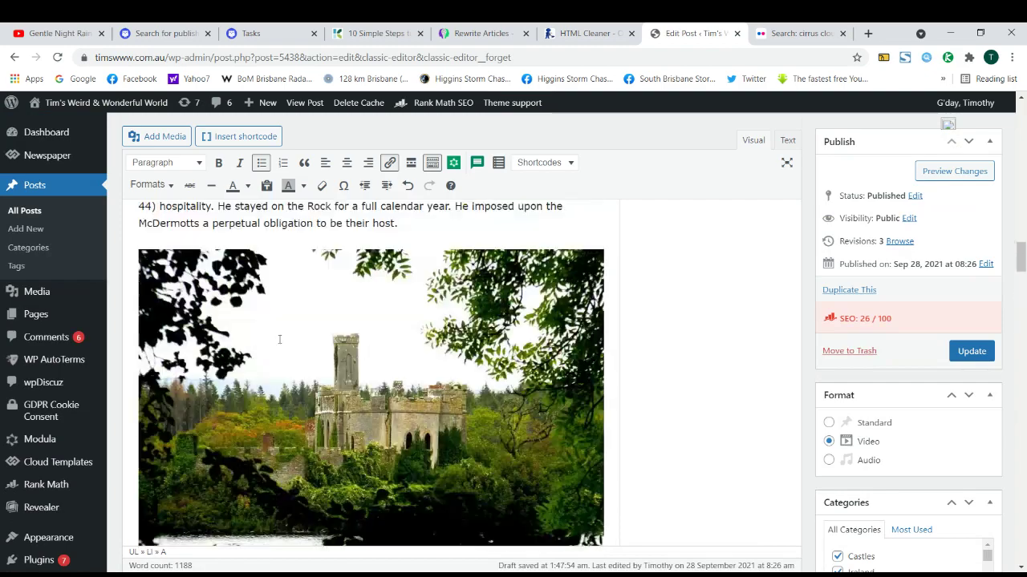
scroll(290, 338, "up", 10)
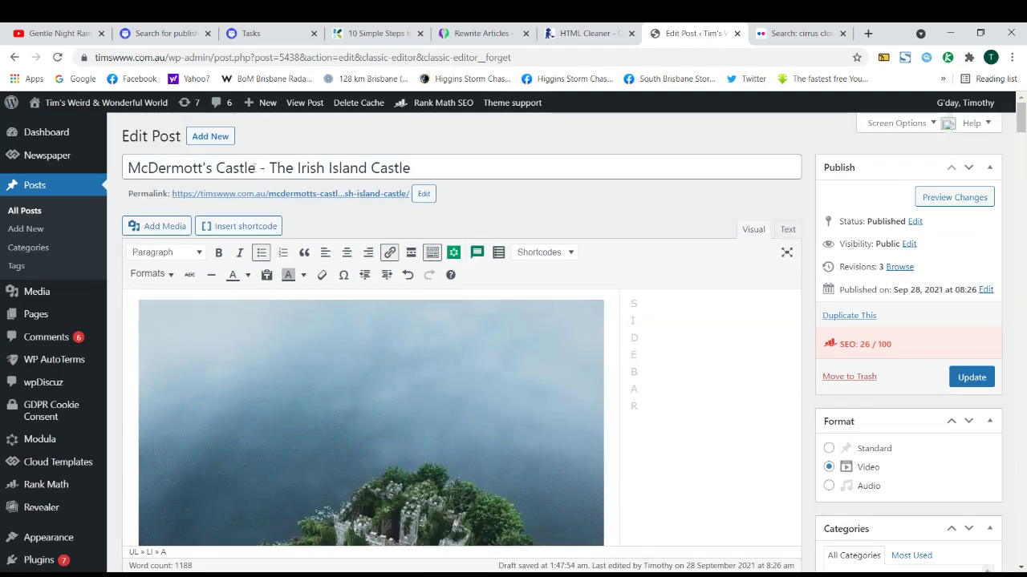
left_click_drag(256, 168, 121, 174)
key("ctrl+c")
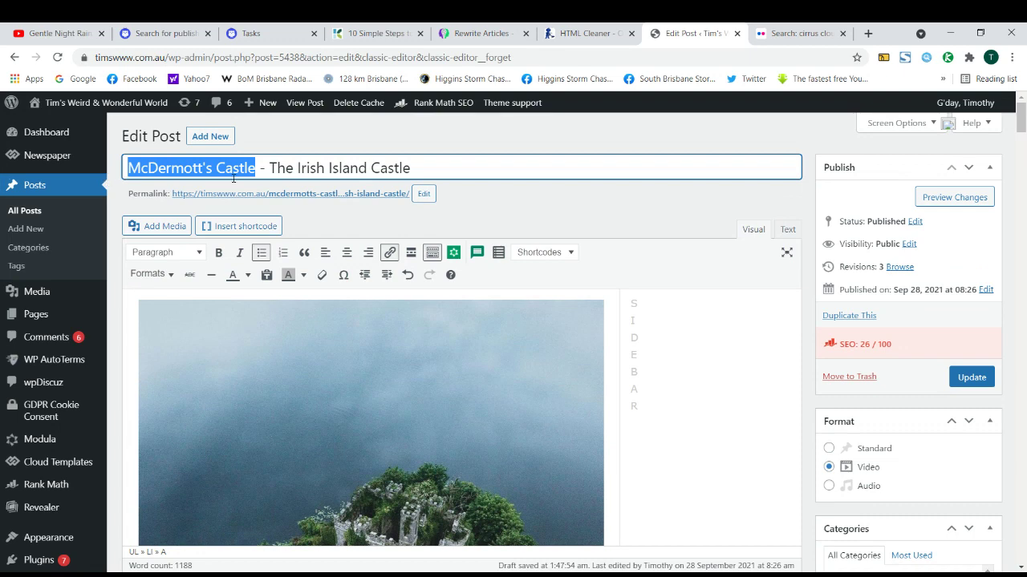
Switch to the Flickr browser tab and search Google there for the copied castle name.
left_click(814, 33)
left_click(773, 52)
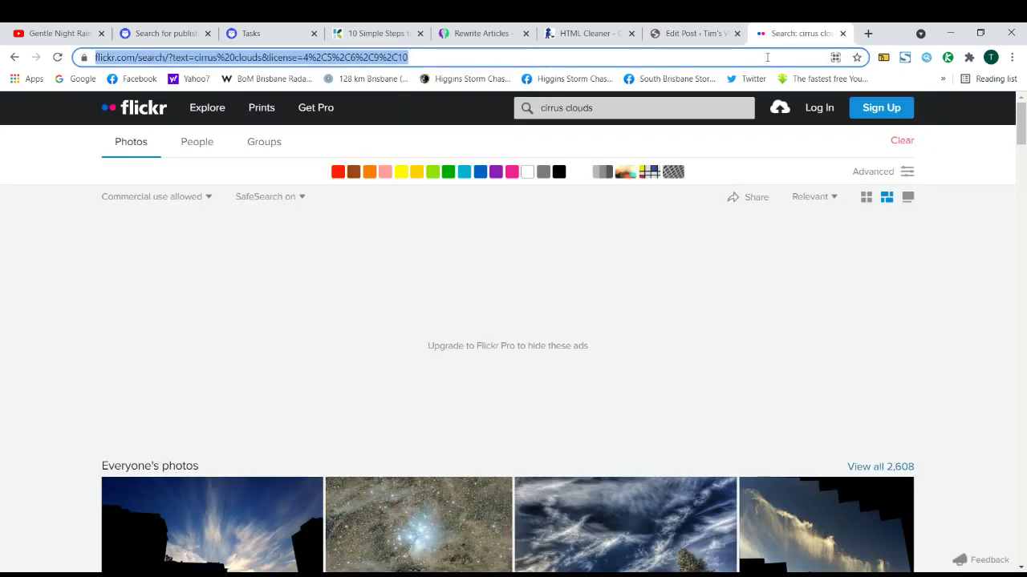
key("ctrl+v")
key("Return")
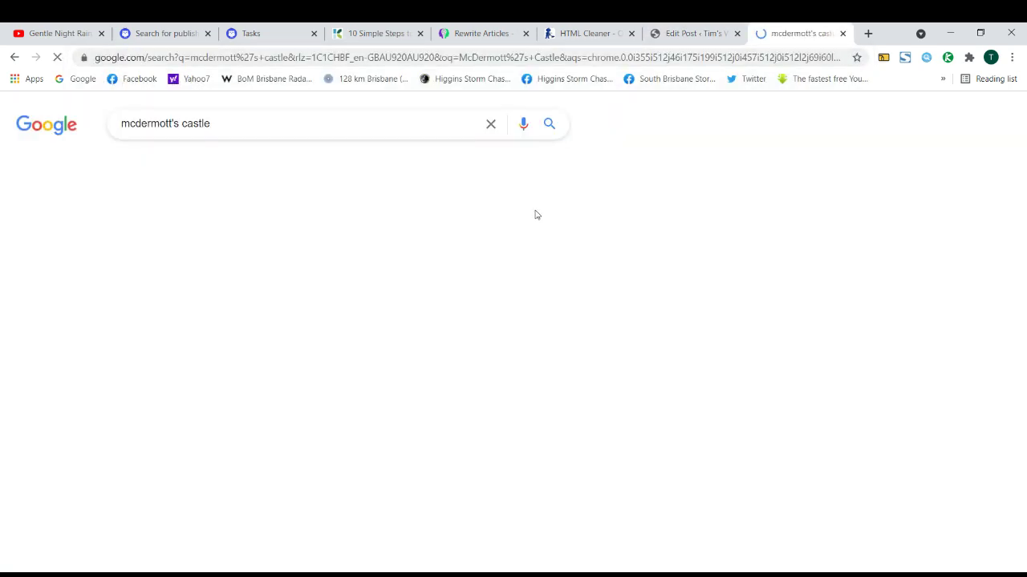
Find the search result "27 Stunning Photos Of McDermott's Castle In Ireland" and highlight its title.
scroll(60, 309, "down", 3)
scroll(60, 309, "down", 2)
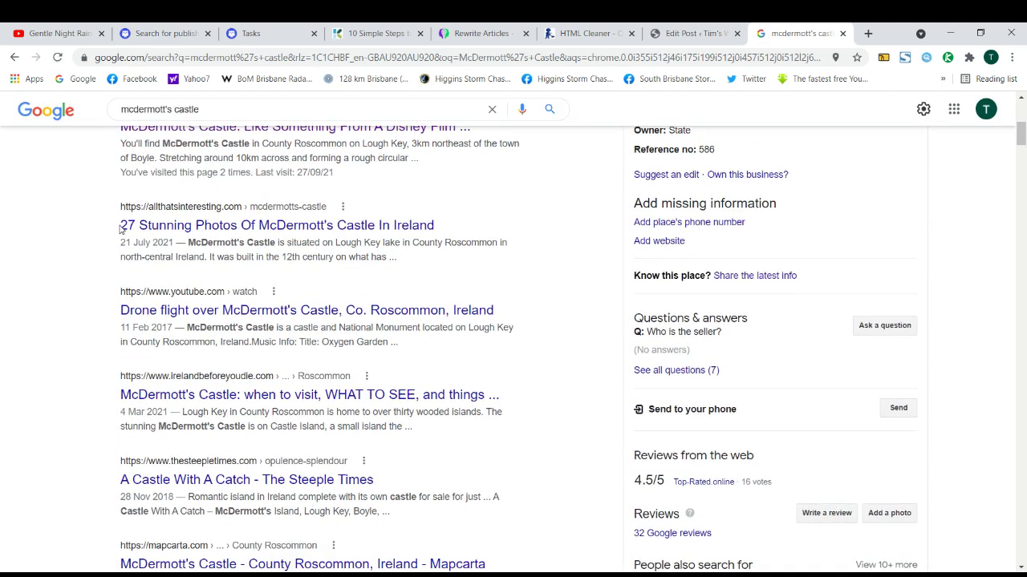
left_click_drag(120, 230, 449, 230)
scroll(60, 310, "down", 2)
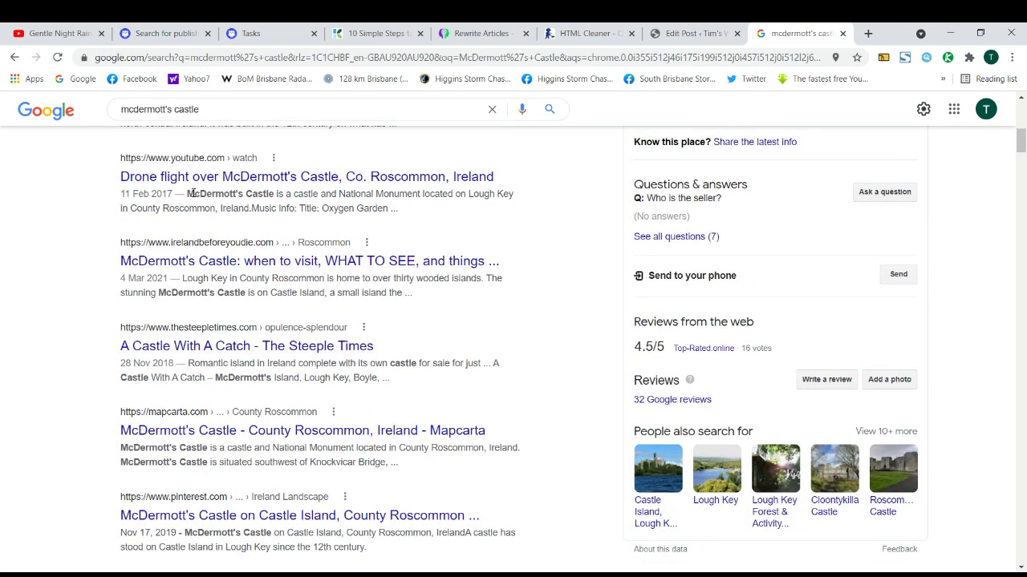
scroll(208, 281, "up", 3)
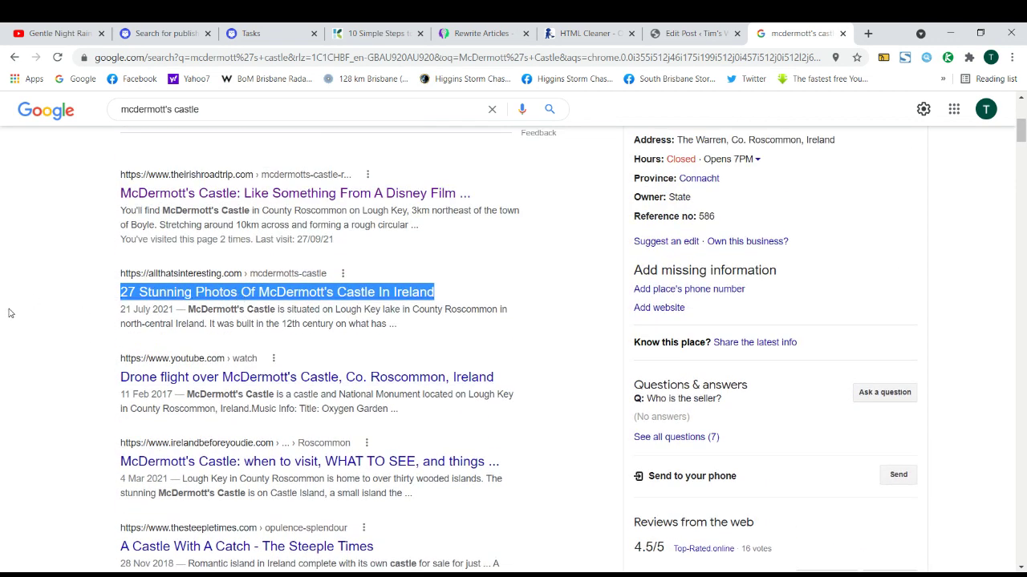
Look through the search results for other articles suitable as further reading about McDermott's Castle.
scroll(46, 334, "up", 3)
left_click(51, 345)
scroll(56, 362, "down", 2)
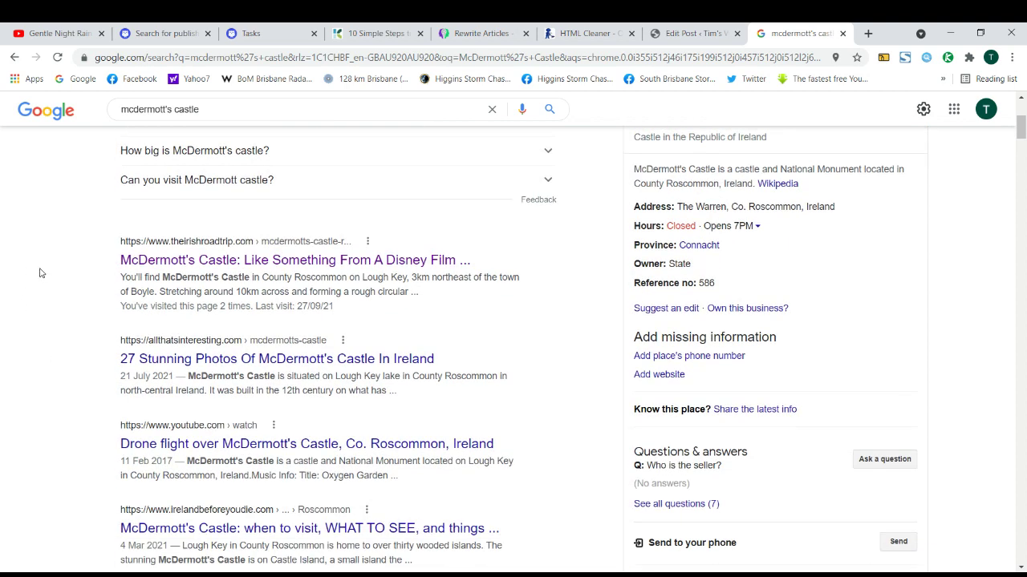
scroll(53, 222, "down", 1)
scroll(52, 221, "down", 6)
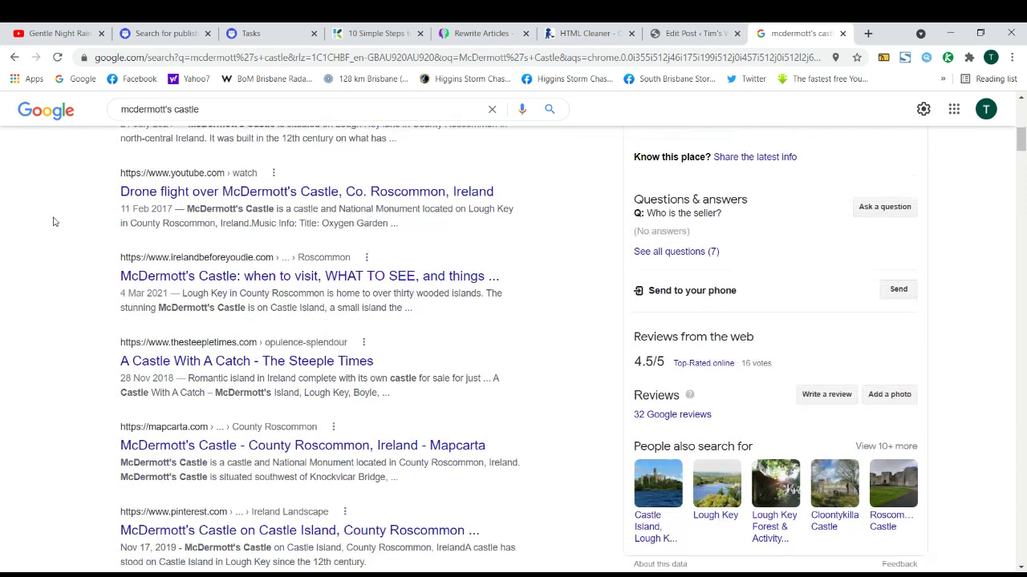
scroll(53, 221, "up", 4)
scroll(77, 255, "up", 2)
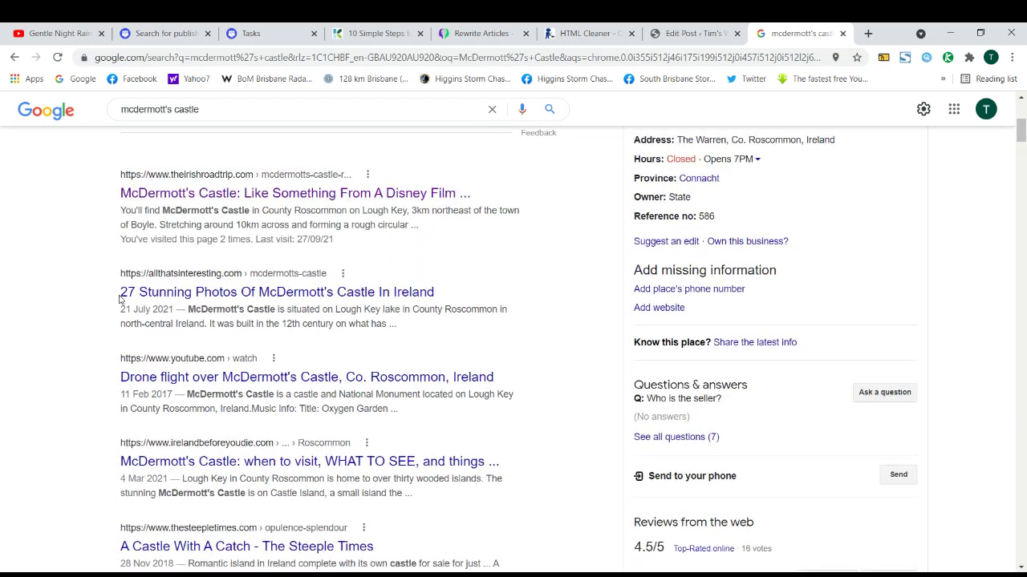
scroll(83, 295, "down", 5)
scroll(87, 293, "down", 9)
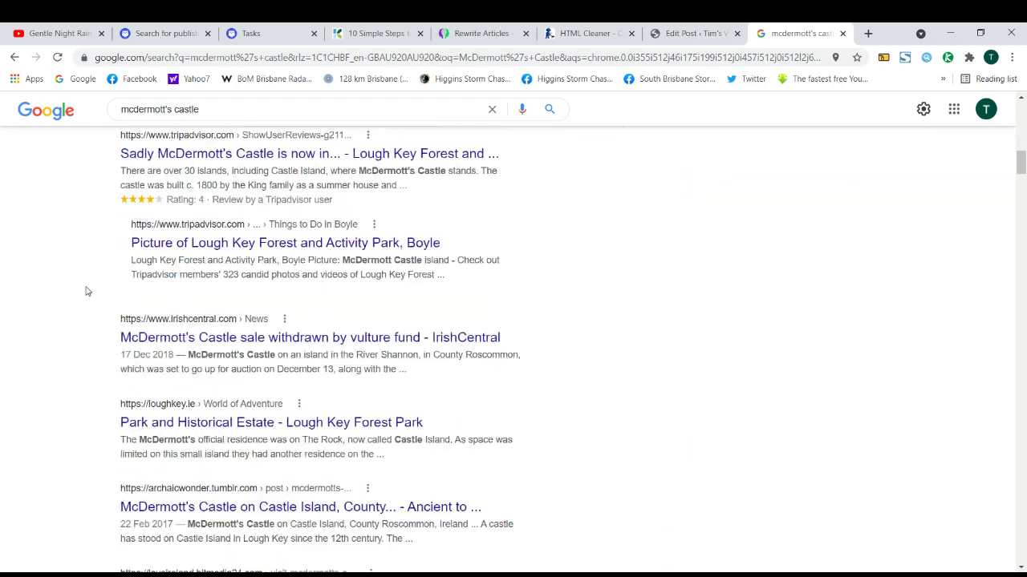
scroll(91, 289, "down", 1)
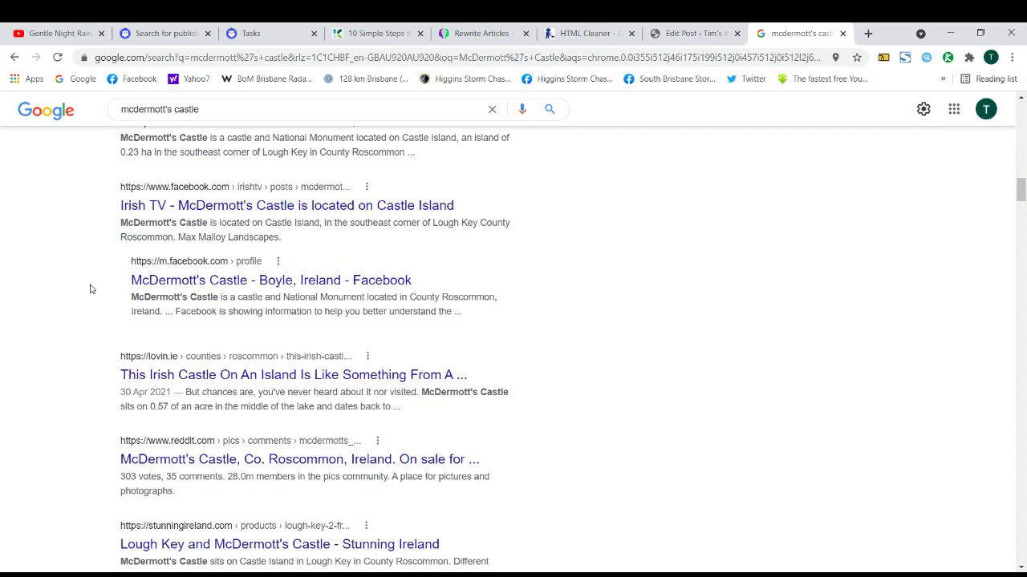
scroll(91, 289, "up", 10)
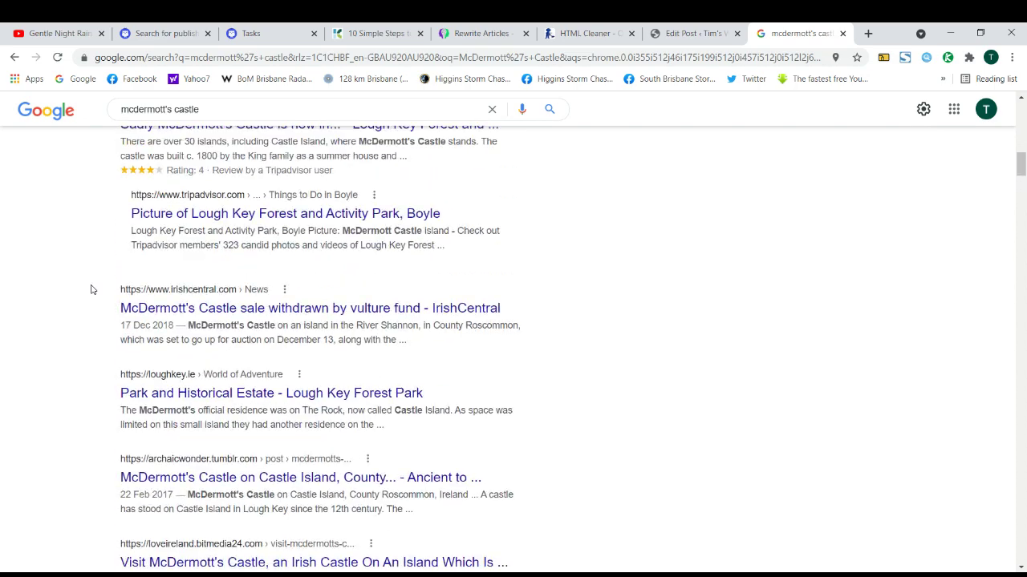
scroll(88, 292, "up", 3)
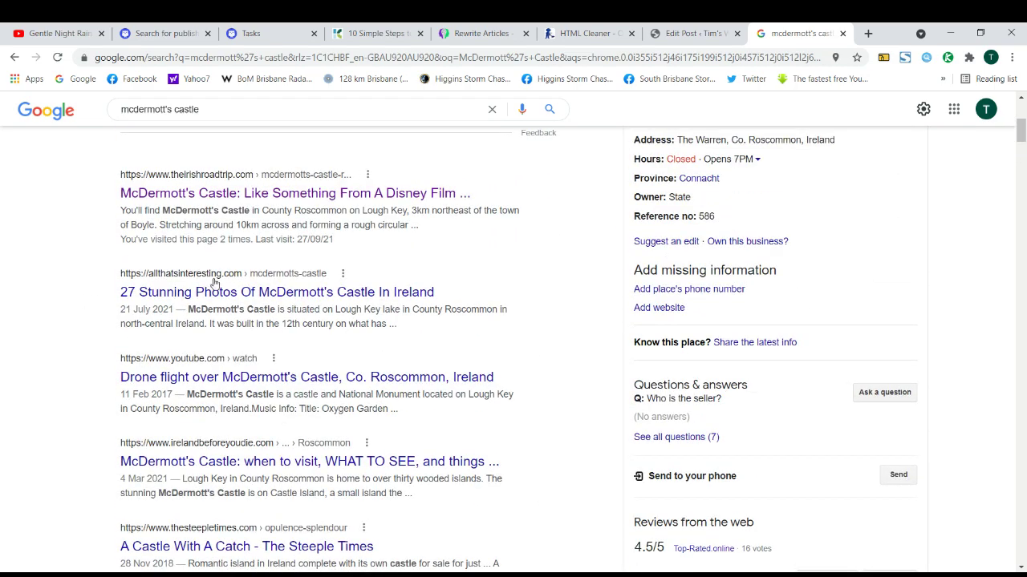
Return to the WordPress post editor and highlight the Further Reading heading at the end of the post.
left_click(689, 33)
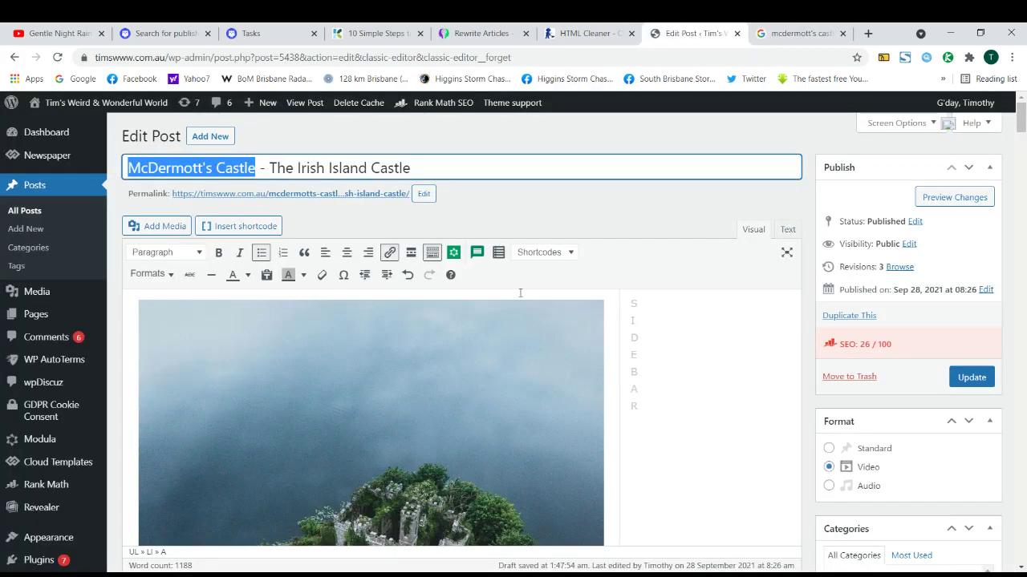
scroll(350, 280, "down", 8)
scroll(349, 280, "down", 15)
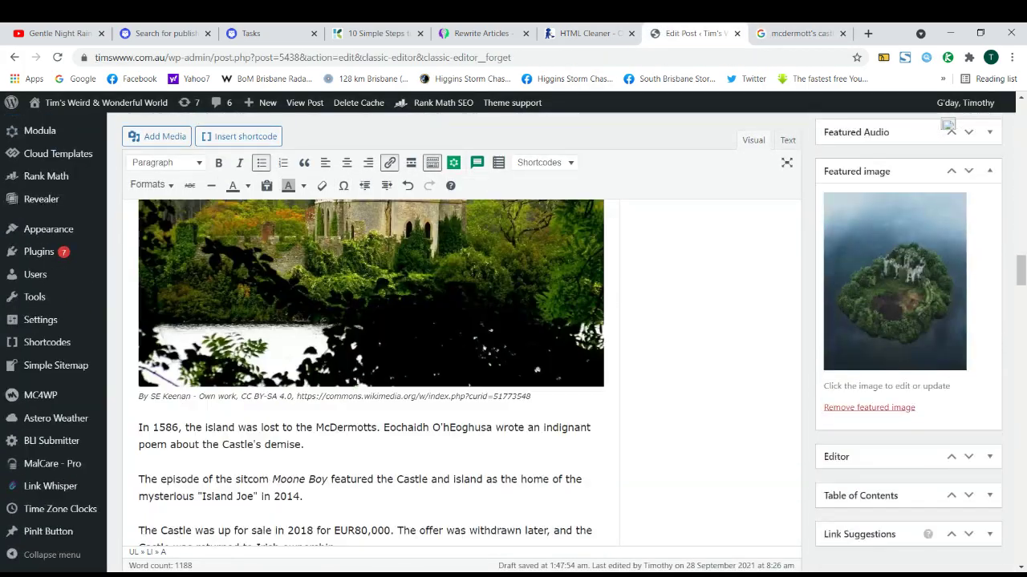
scroll(361, 361, "down", 15)
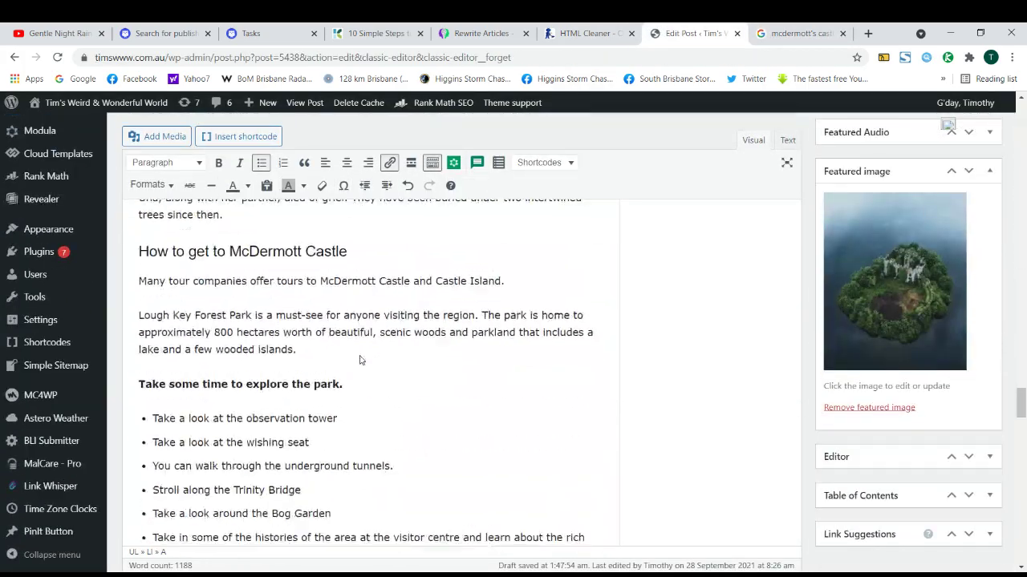
scroll(347, 355, "up", 3)
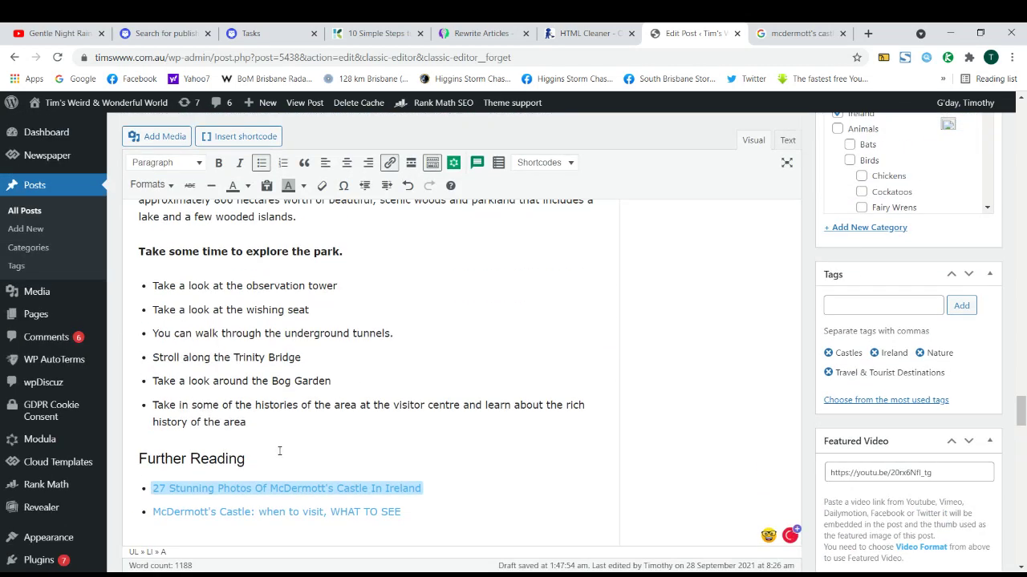
left_click(265, 454)
triple_click(235, 455)
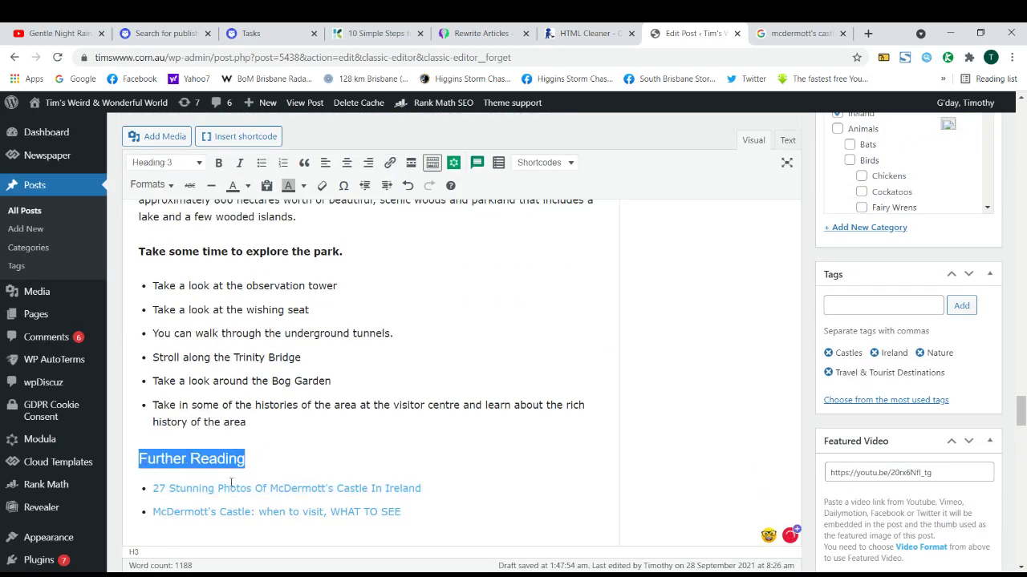
Inspect the targets of the two Further Reading links, "27 Stunning Photos Of McDermott's Castle In Ireland" and "McDermott's Castle: when to visit, WHAT TO SEE".
left_click(230, 487)
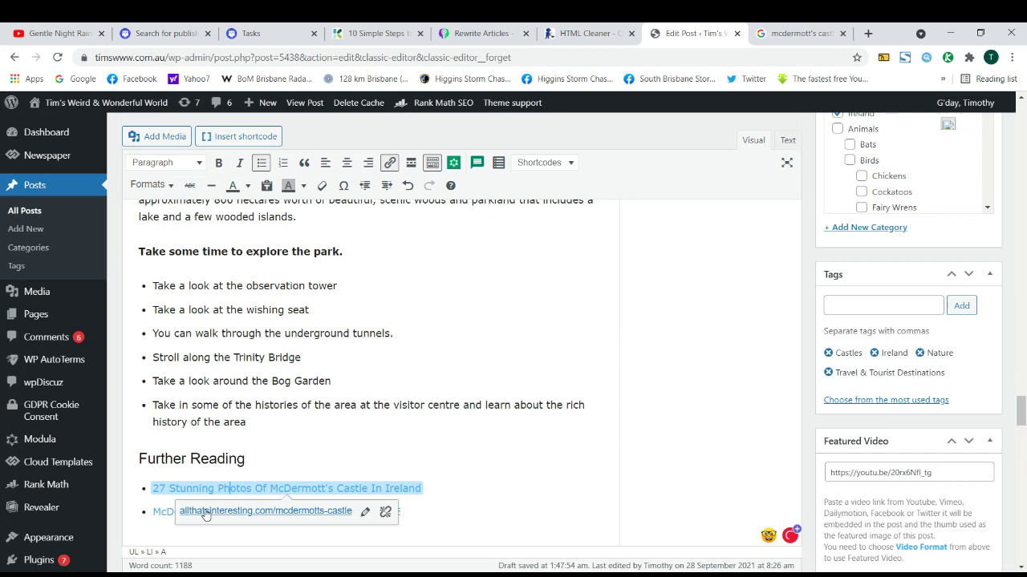
left_click(157, 513)
left_click(247, 456)
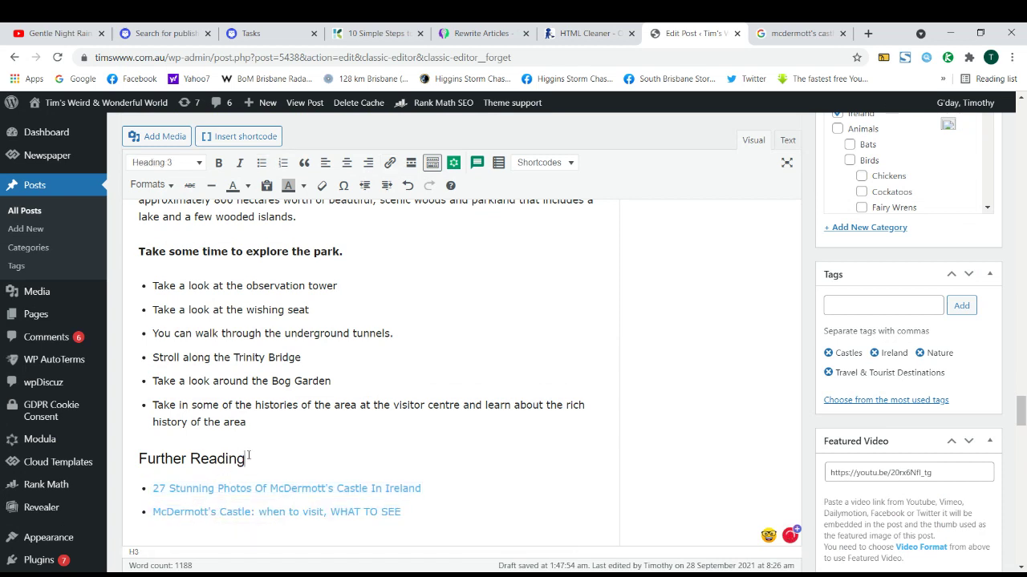
triple_click(435, 514)
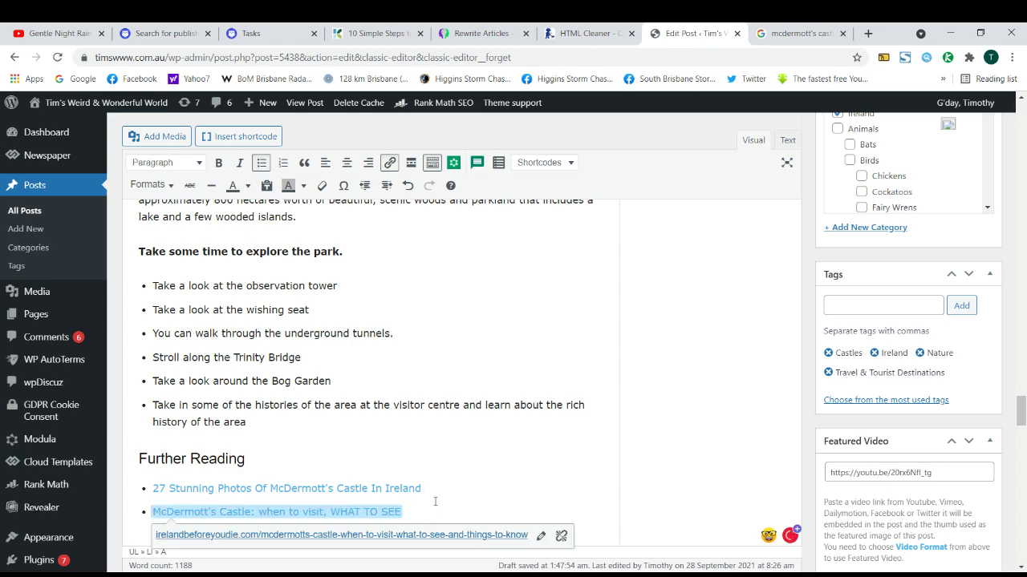
Review the closing sections of the post and highlight the bold line "Take some time to explore the park.".
scroll(435, 481, "up", 3)
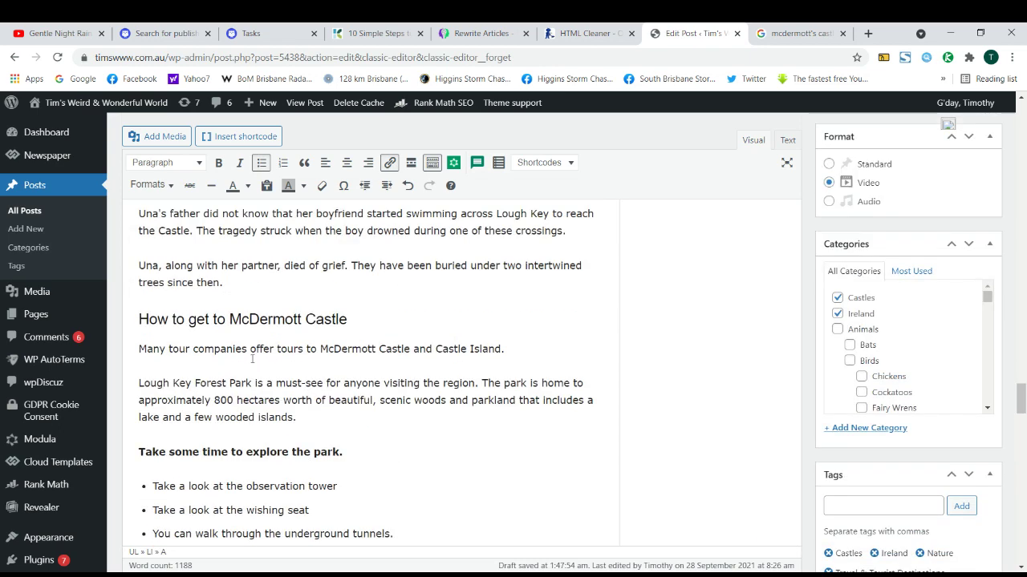
scroll(288, 351, "down", 2)
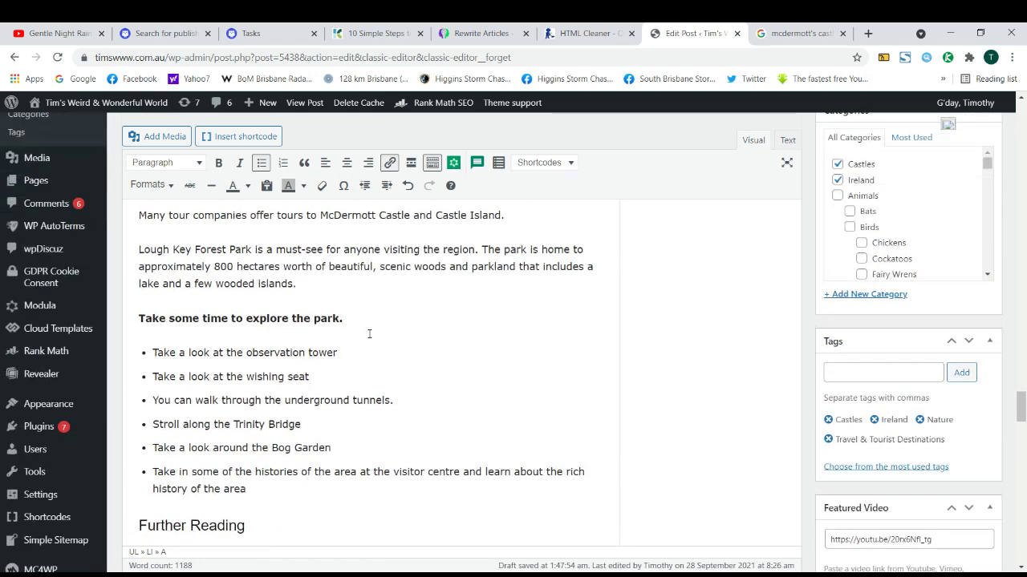
scroll(409, 353, "down", 4)
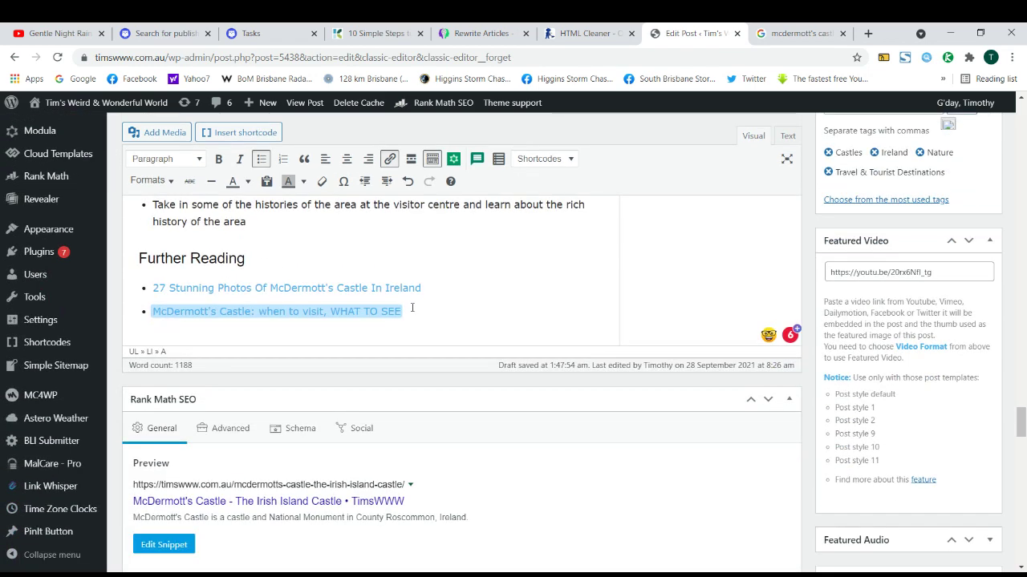
left_click(269, 254)
scroll(269, 249, "up", 2)
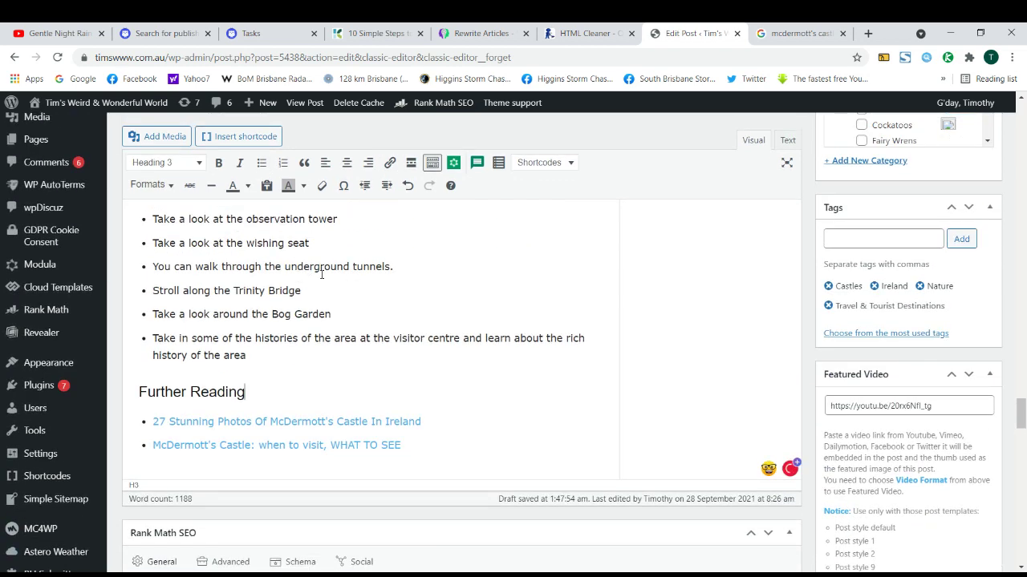
scroll(323, 273, "up", 2)
triple_click(340, 318)
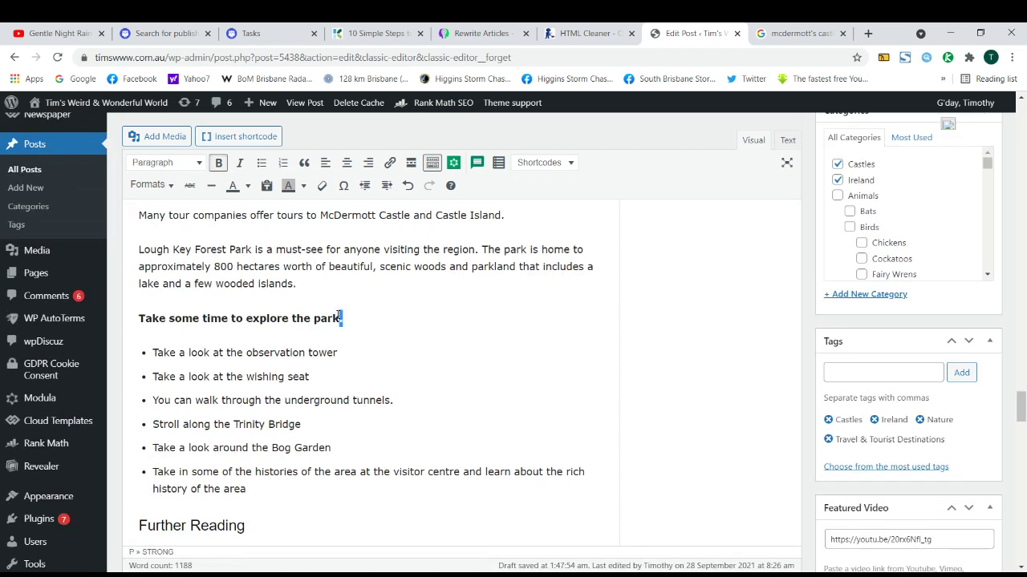
double_click(303, 318)
triple_click(302, 318)
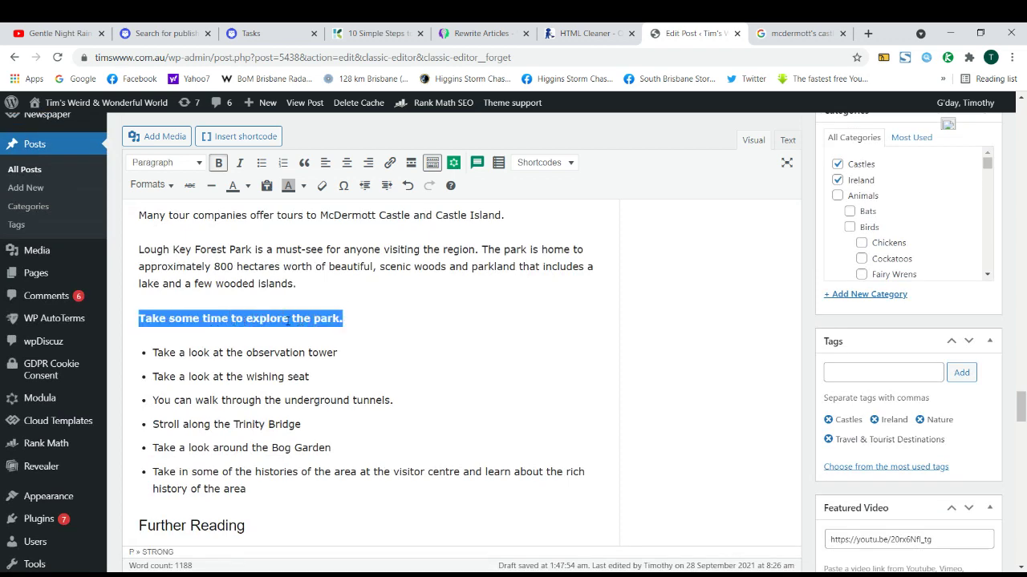
left_click(291, 319)
triple_click(290, 318)
Highlight the last two short paragraphs above the heading "How to get to McDermott Castle" in turn.
scroll(287, 332, "up", 3)
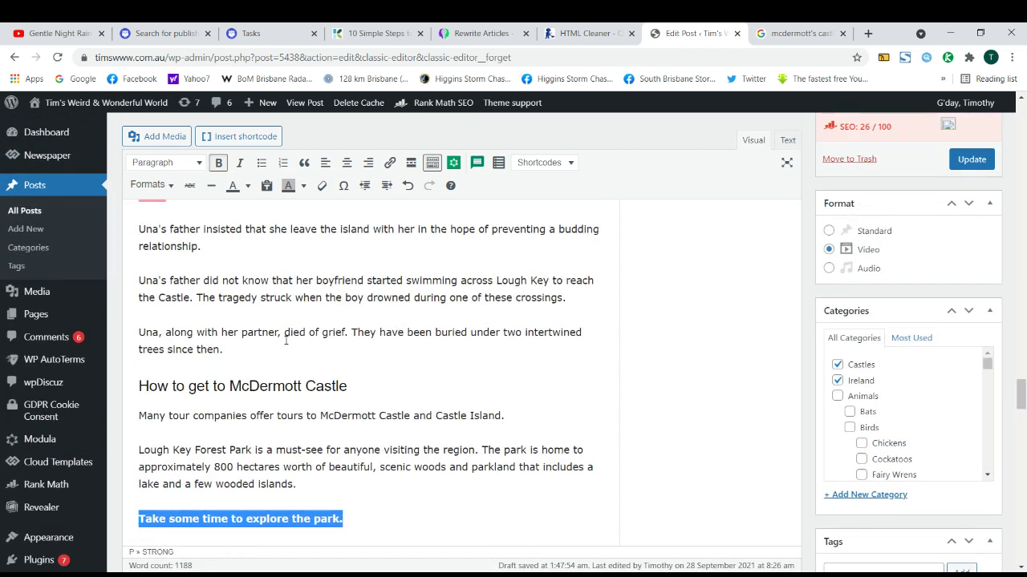
left_click(285, 332)
triple_click(287, 333)
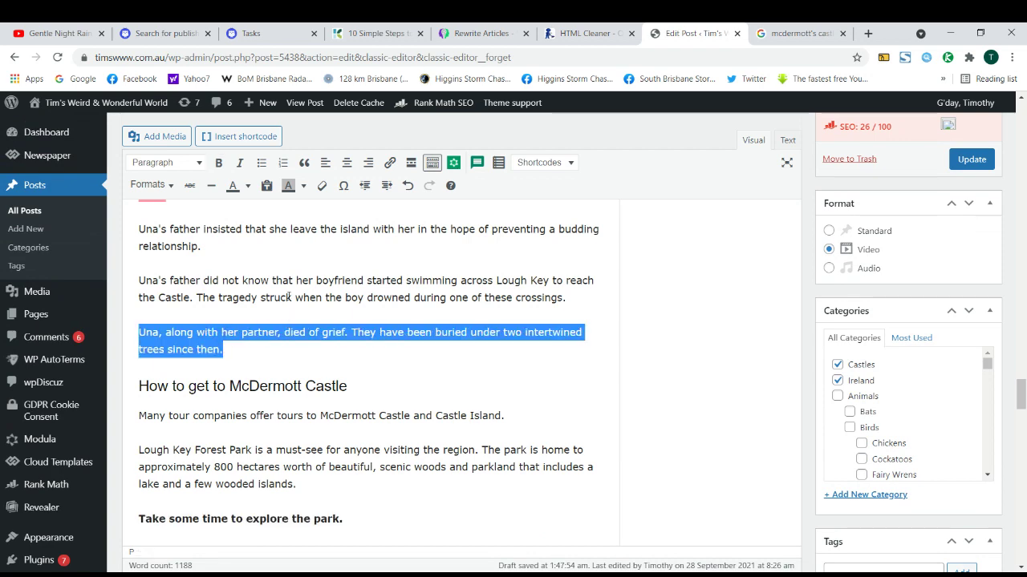
triple_click(290, 296)
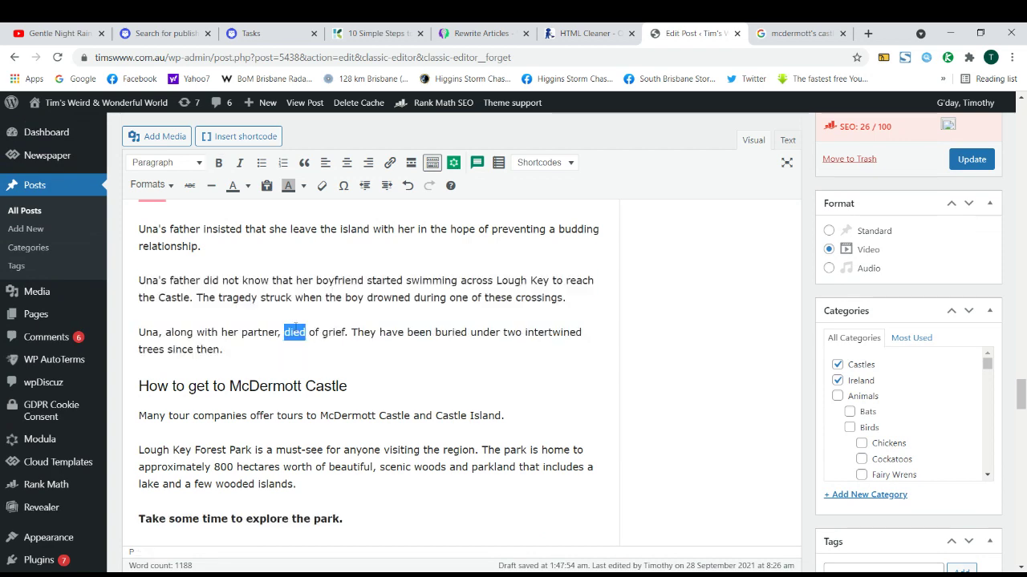
triple_click(293, 333)
Place the cursor in the Further Reading heading and review the park activities list and the links around it.
scroll(414, 367, "down", 3)
scroll(414, 367, "down", 2)
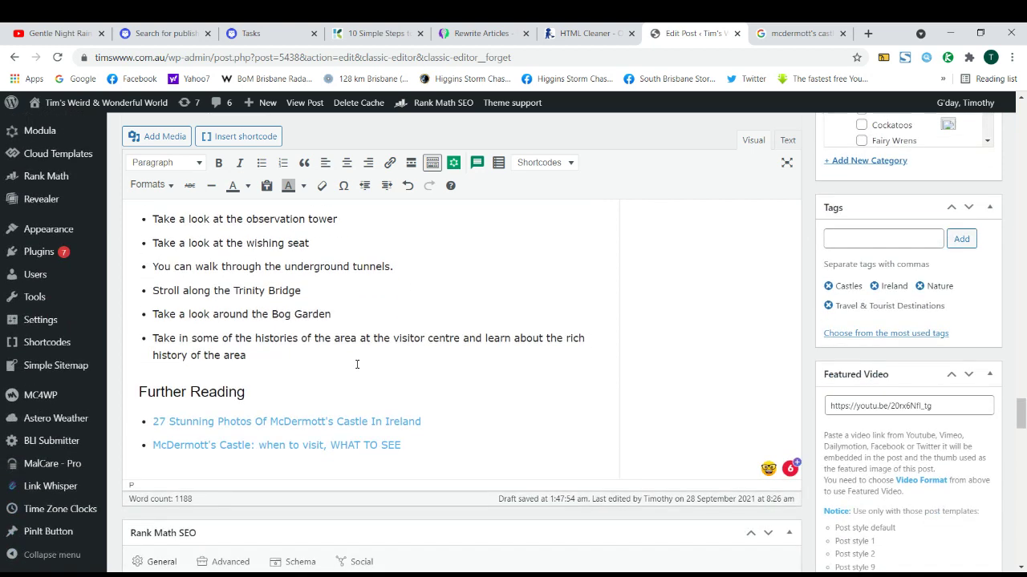
left_click(448, 415)
left_click(271, 390)
scroll(194, 280, "up", 3)
scroll(334, 333, "down", 6)
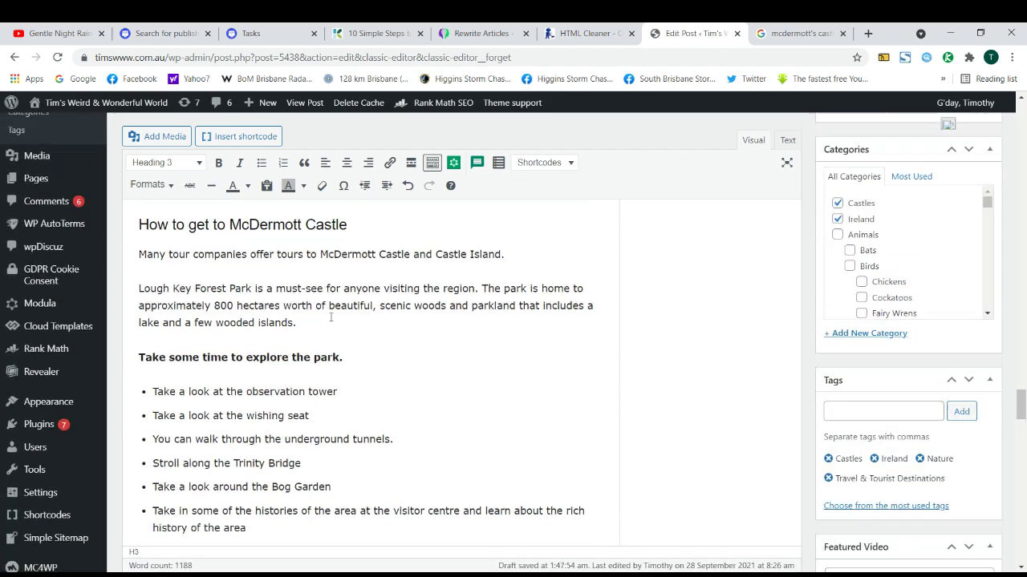
scroll(334, 213, "up", 5)
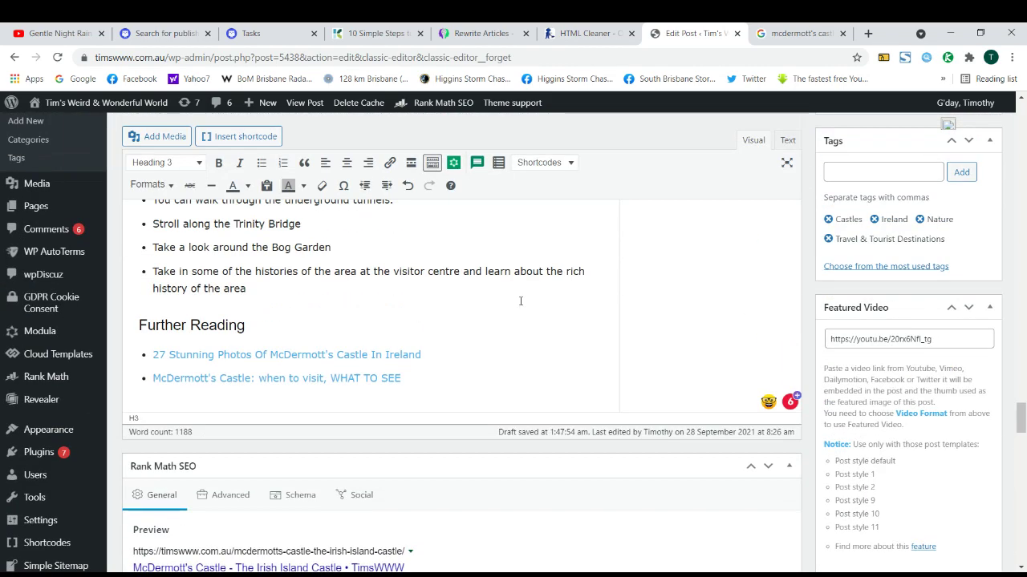
Examine the Further Reading links at the end of the post and the word count below the article.
scroll(218, 344, "down", 3)
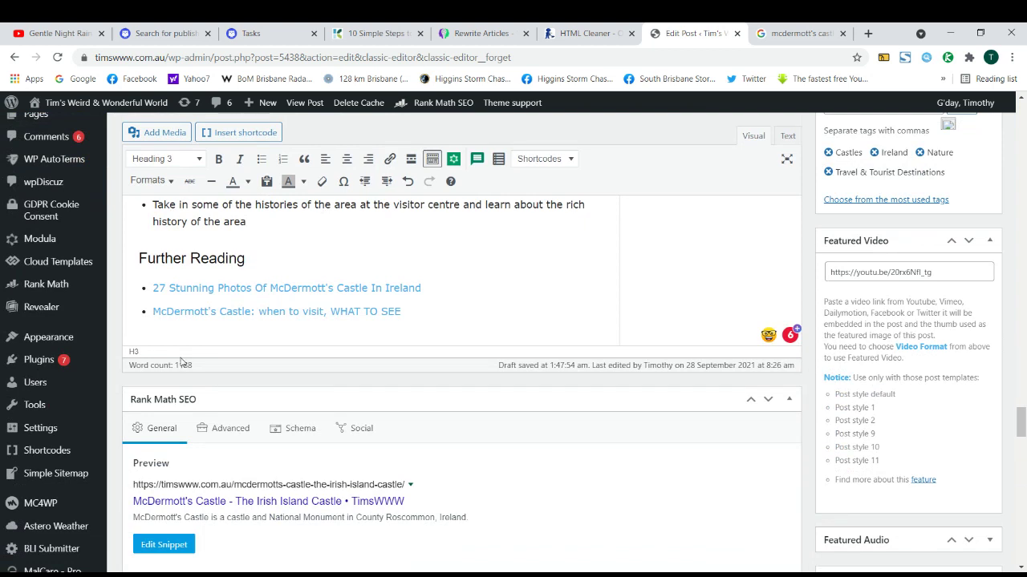
triple_click(154, 327)
left_click(134, 351)
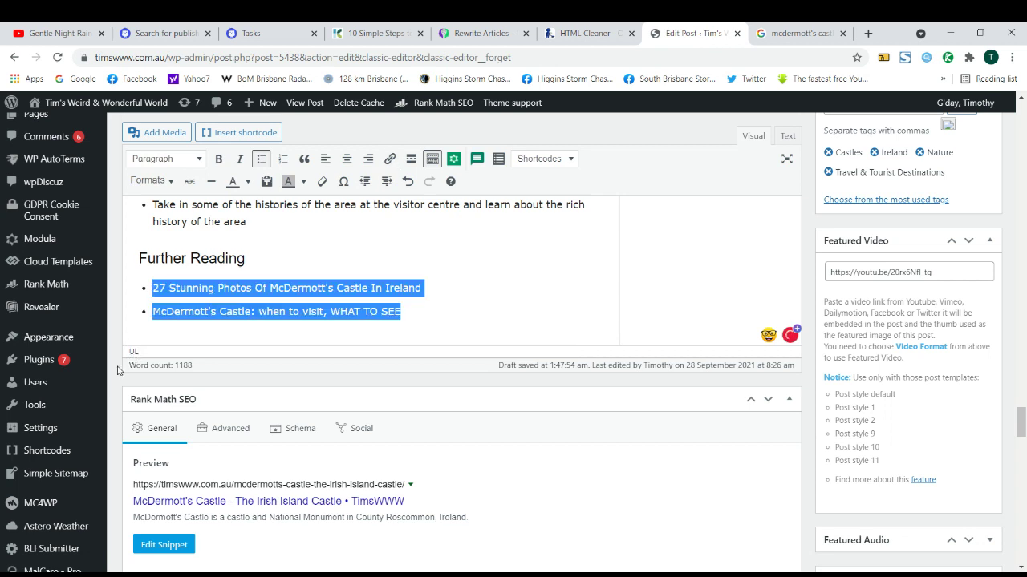
left_click(119, 371)
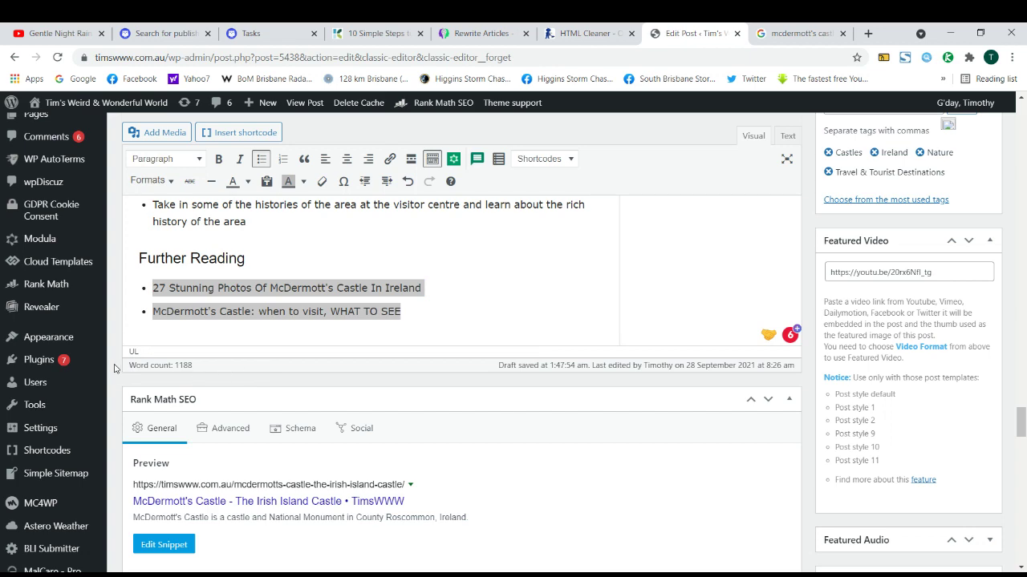
left_click_drag(149, 363, 168, 364)
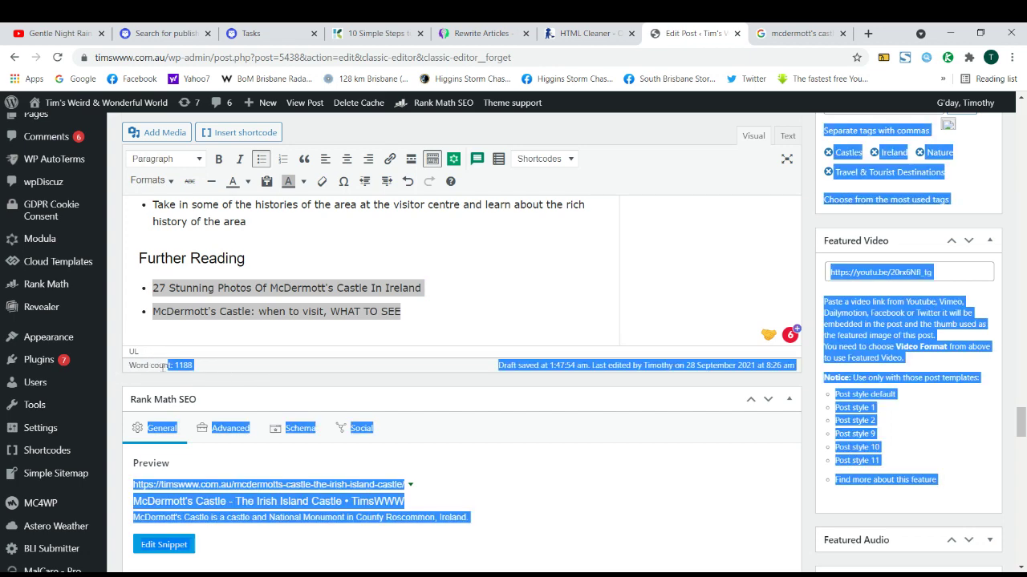
left_click(139, 382)
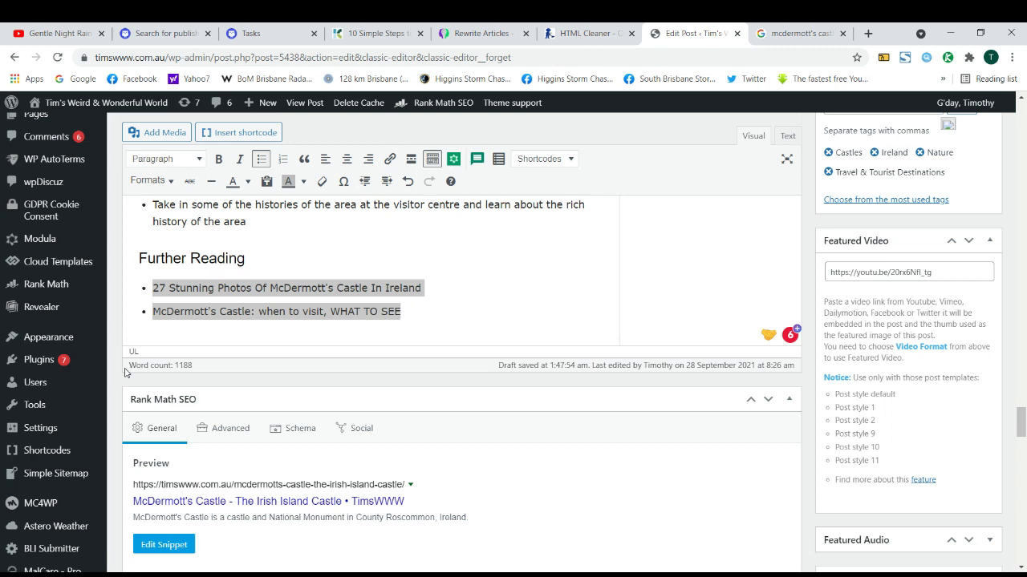
scroll(126, 371, "up", 2)
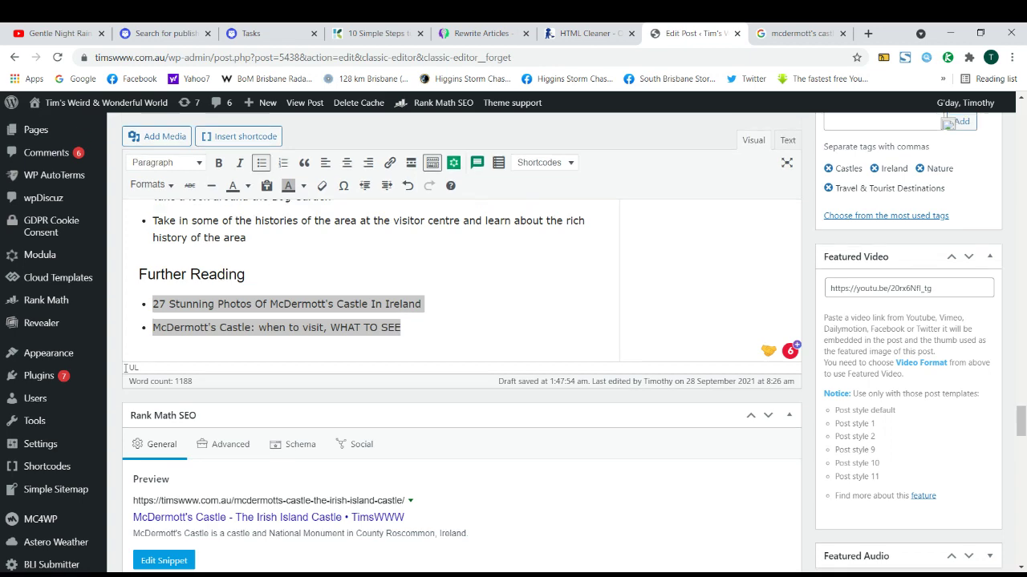
scroll(126, 371, "down", 2)
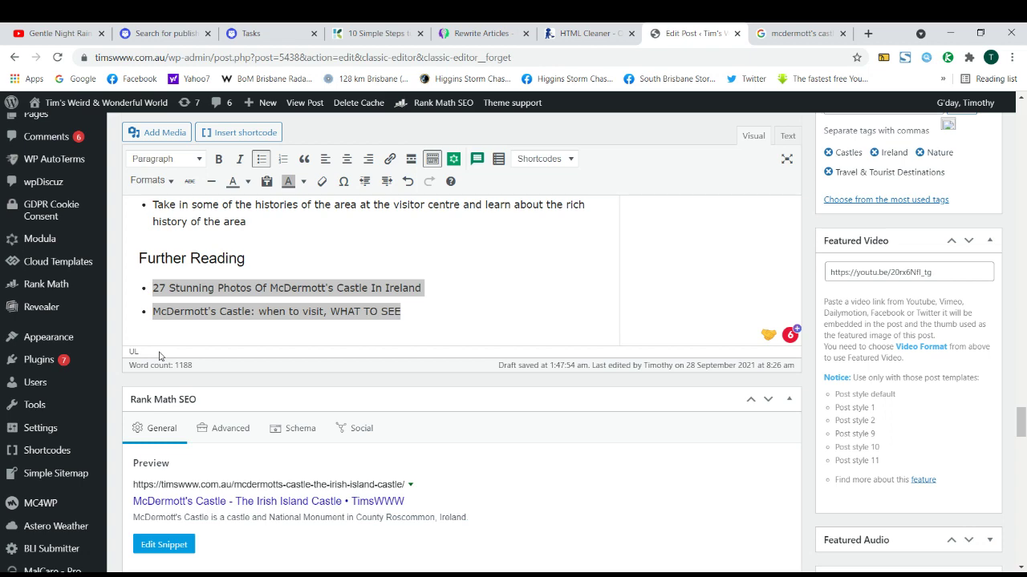
scroll(175, 349, "down", 1)
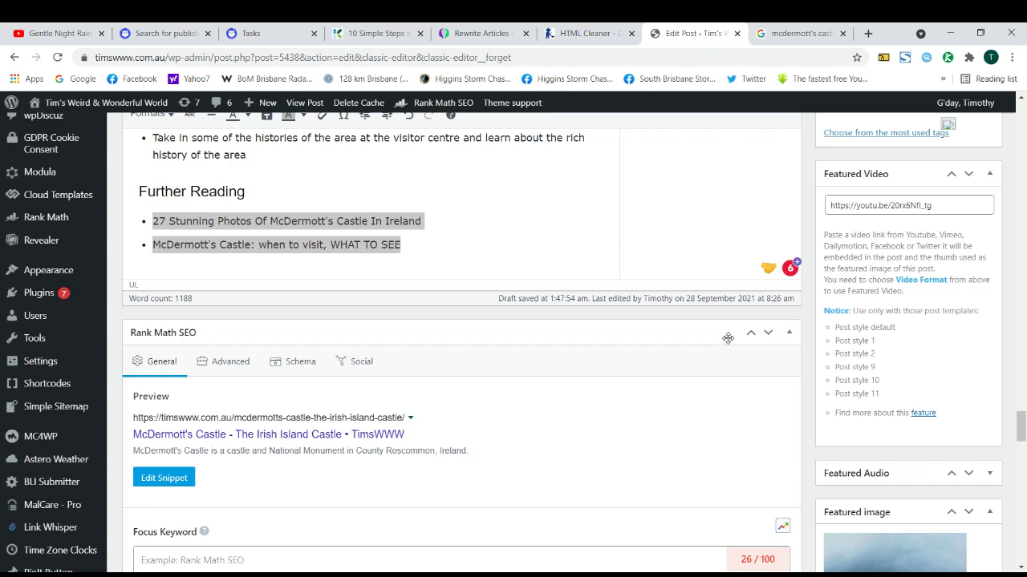
Open a preview of the McDermott's Castle post's changes.
scroll(722, 334, "up", 2)
scroll(721, 334, "up", 9)
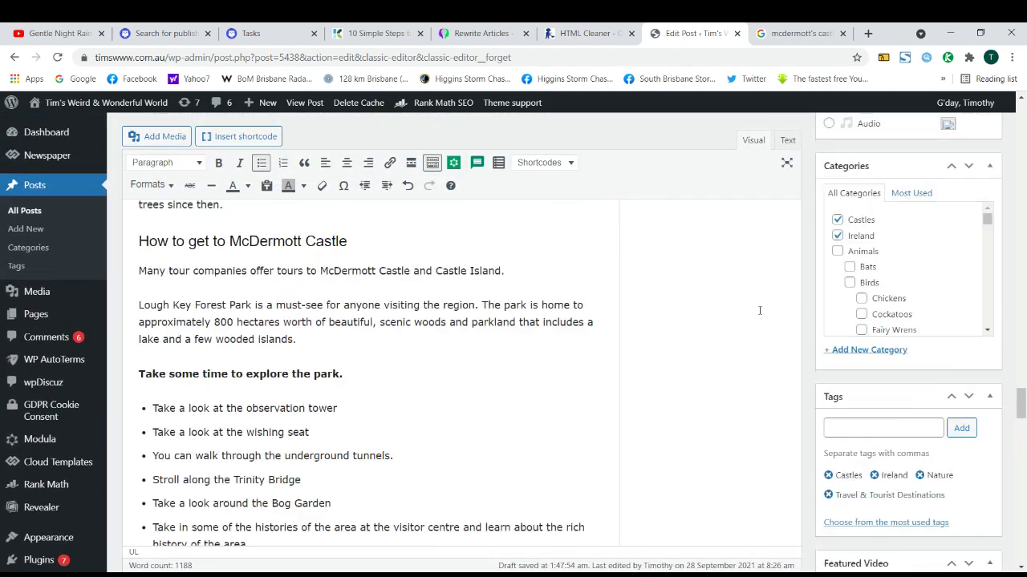
scroll(778, 342, "up", 5)
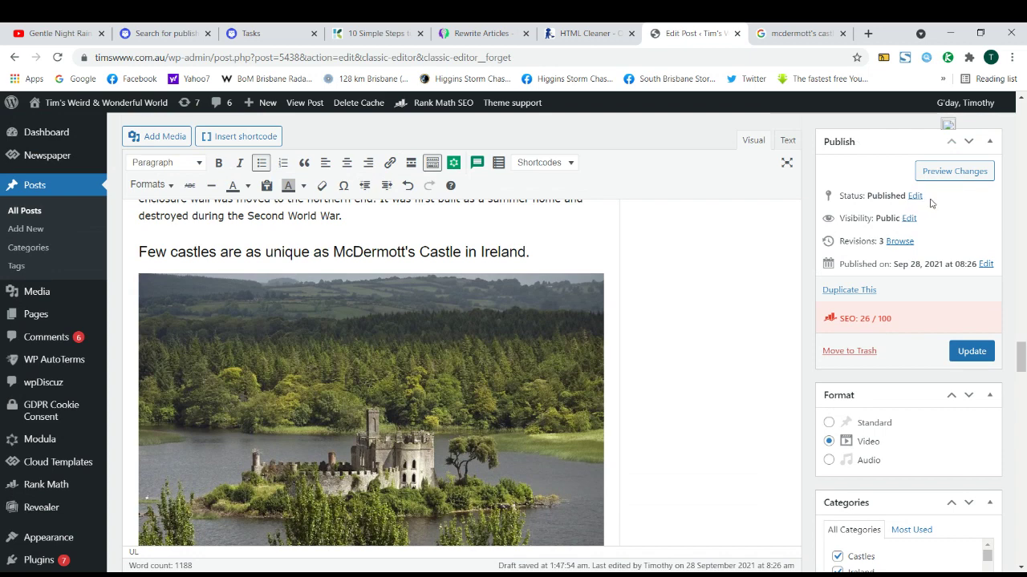
left_click(940, 175)
left_click(940, 175)
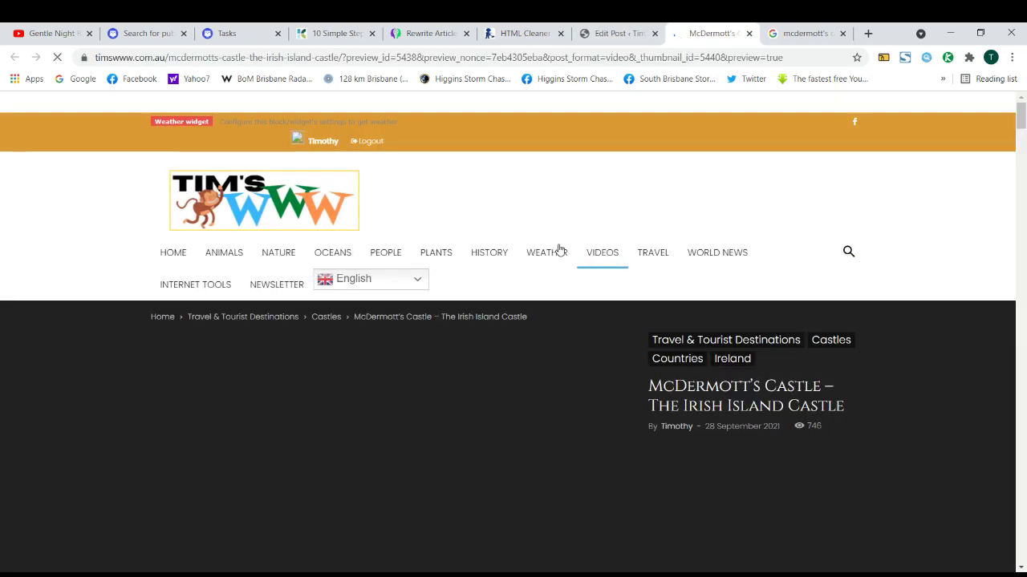
Review the previewed post from its featured video down to the Building section, and close the preview.
scroll(92, 269, "down", 3)
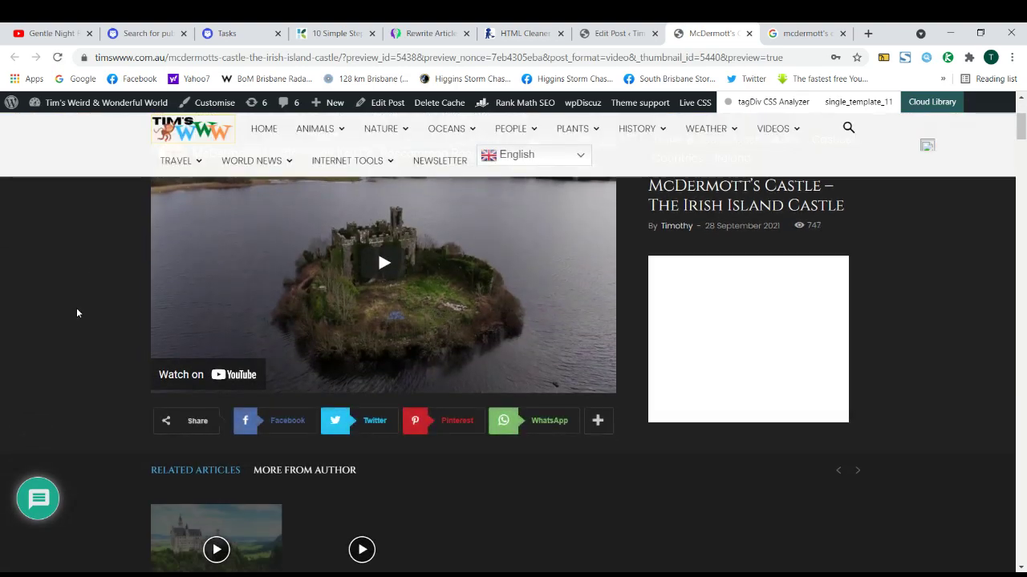
scroll(78, 305, "up", 3)
scroll(81, 302, "down", 3)
scroll(72, 293, "down", 5)
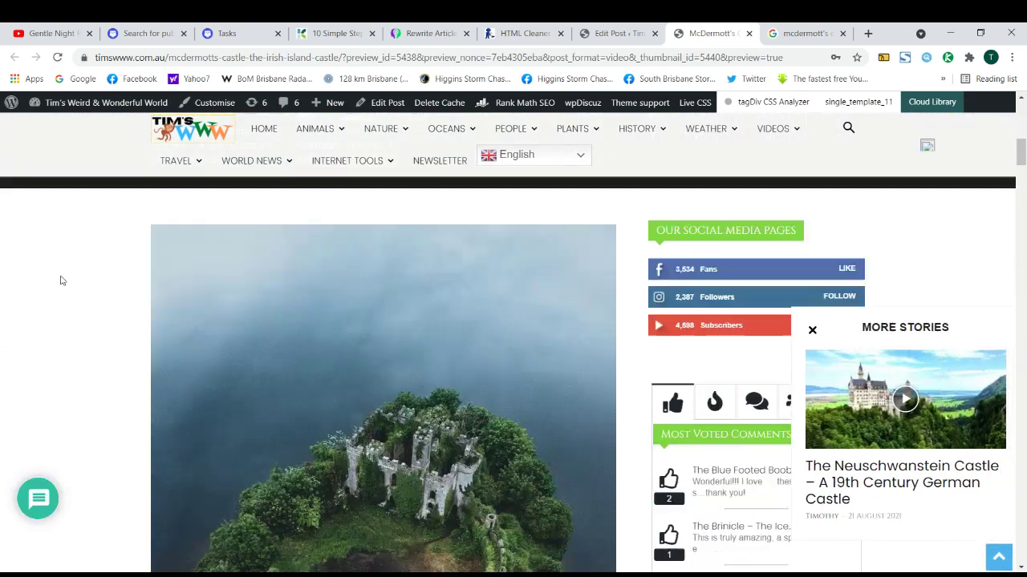
scroll(62, 278, "down", 15)
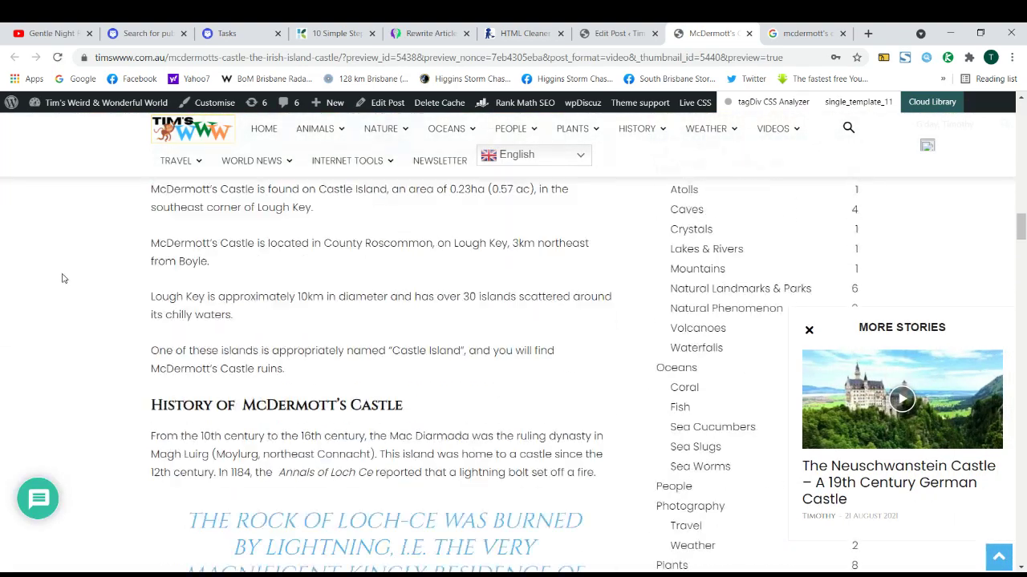
scroll(64, 277, "down", 15)
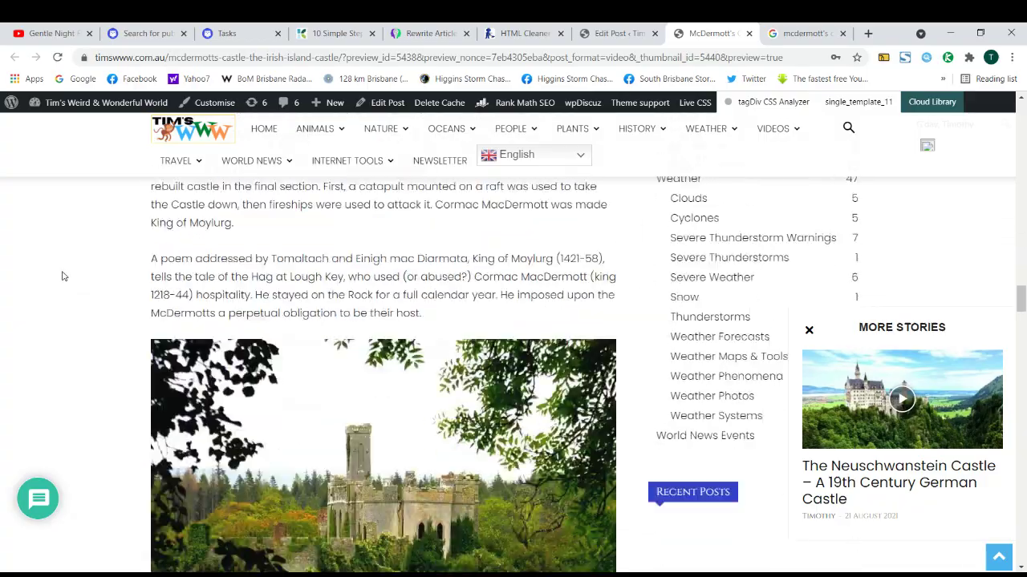
scroll(63, 277, "down", 10)
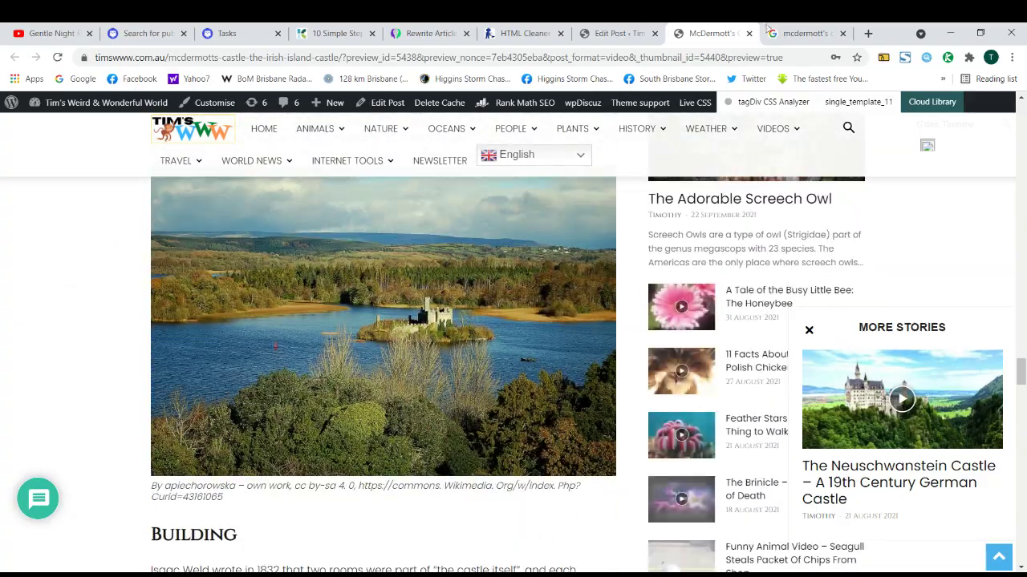
left_click(748, 33)
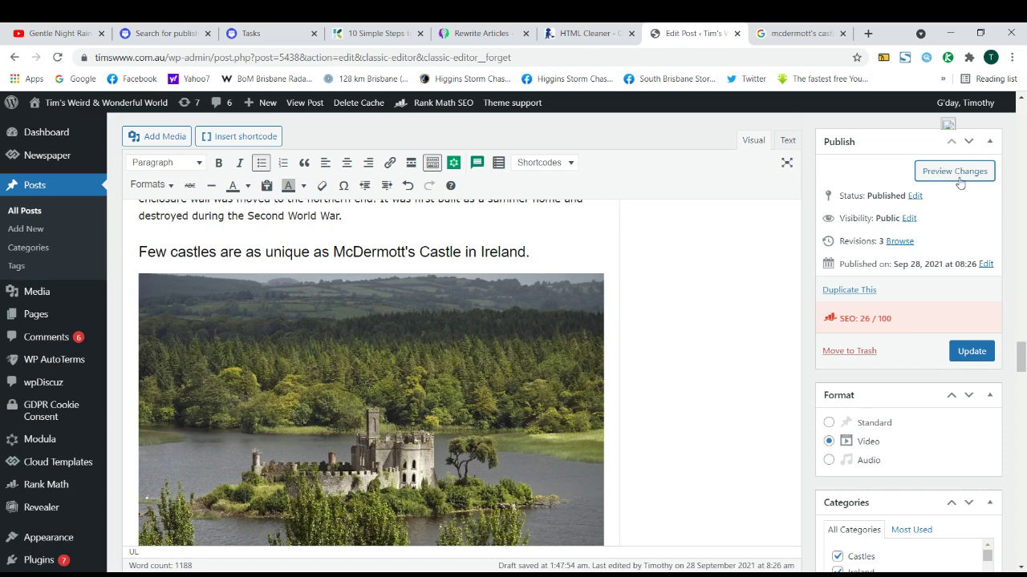
Open the post's publication status for editing and examine the available status options.
left_click(915, 197)
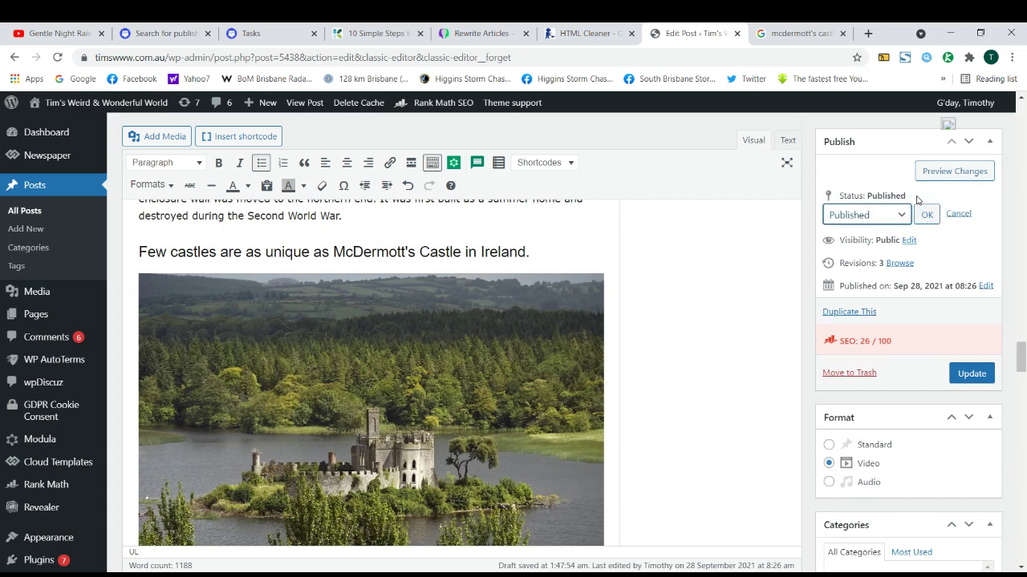
triple_click(878, 196)
left_click(880, 217)
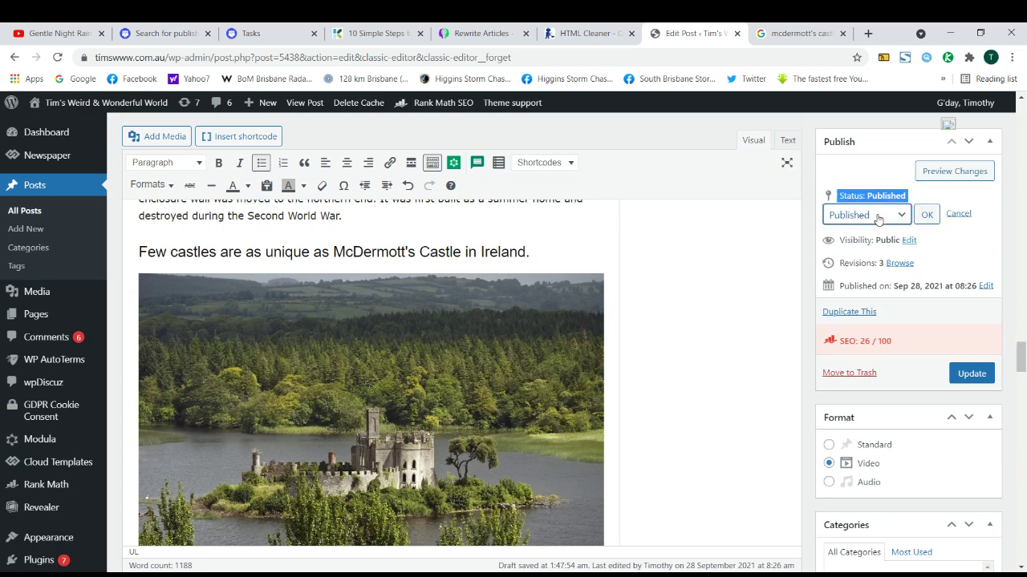
left_click(873, 261)
left_click(873, 219)
left_click(873, 219)
left_click(875, 228)
left_click(898, 184)
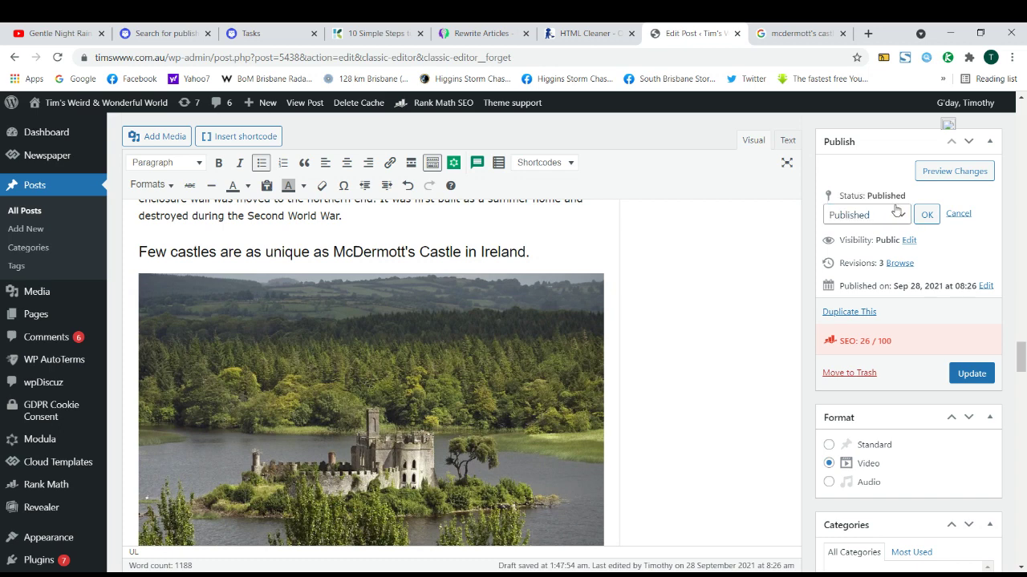
triple_click(880, 199)
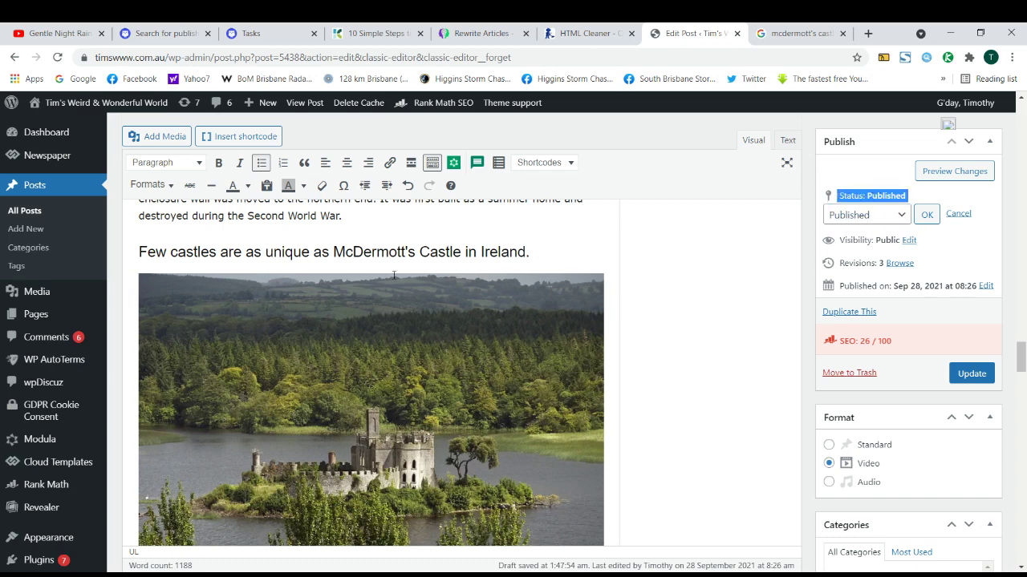
Set the post's publication status to Draft.
scroll(373, 274, "up", 5)
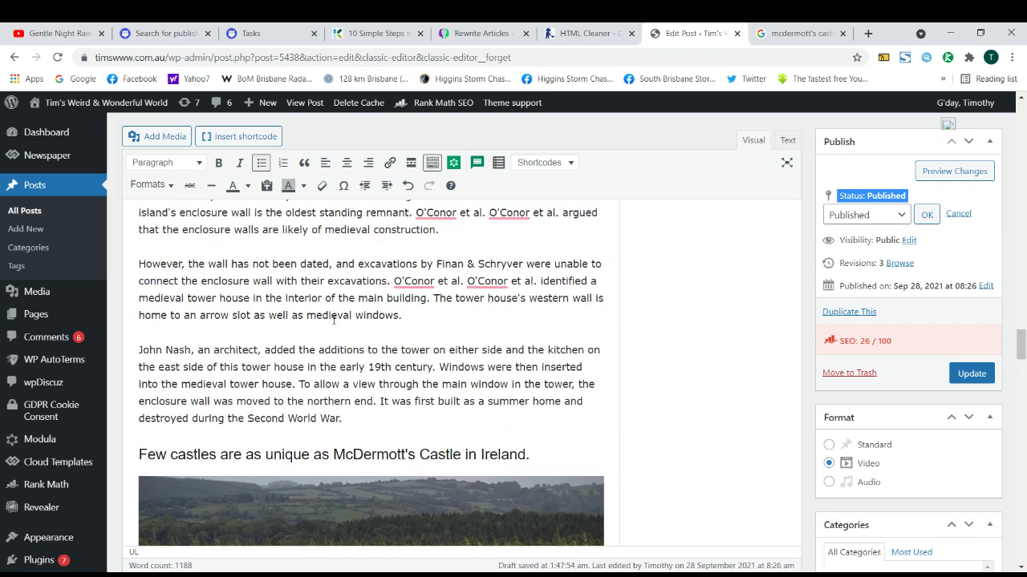
scroll(365, 315, "up", 10)
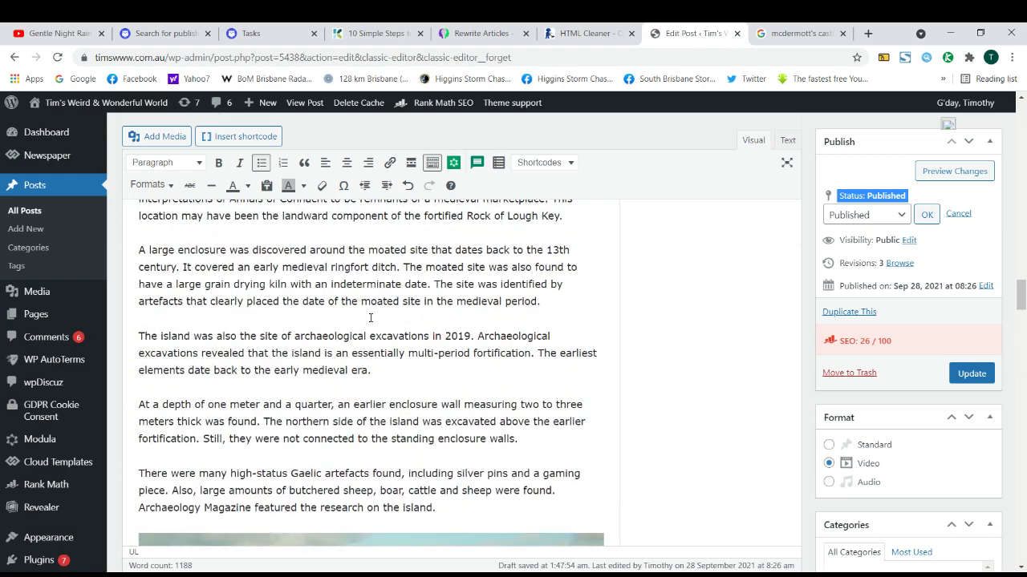
scroll(371, 315, "up", 5)
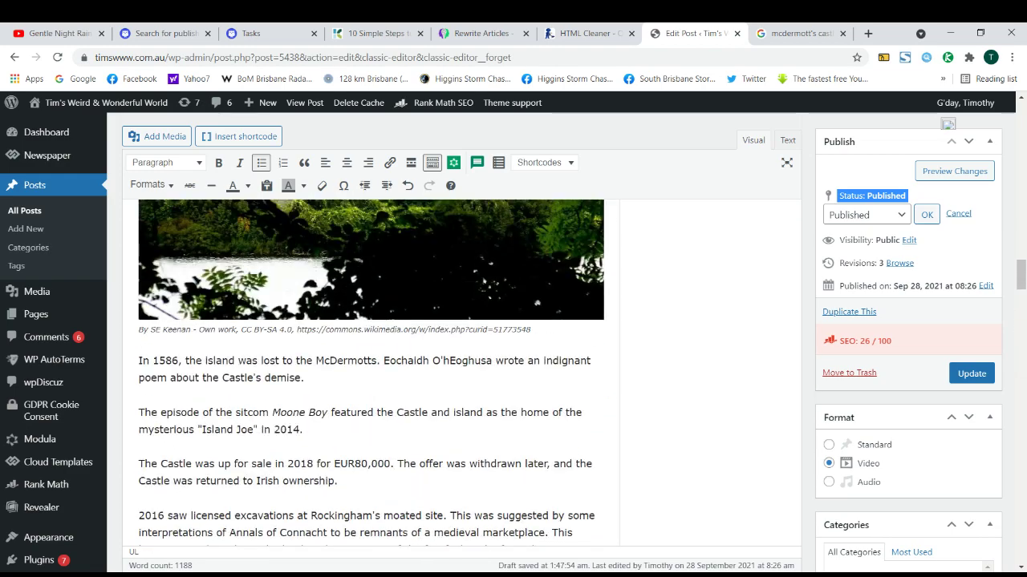
scroll(399, 303, "up", 15)
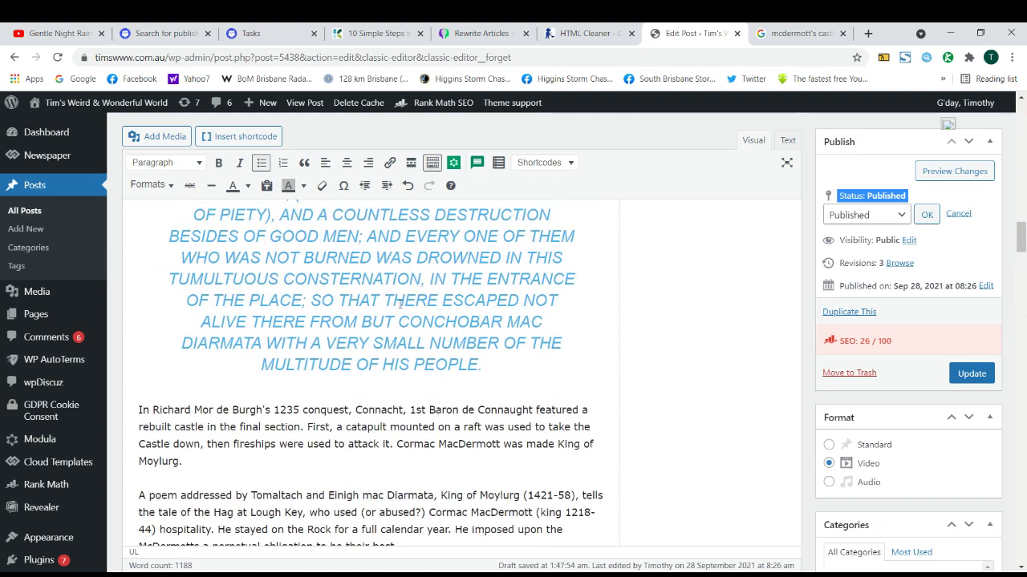
scroll(400, 303, "up", 15)
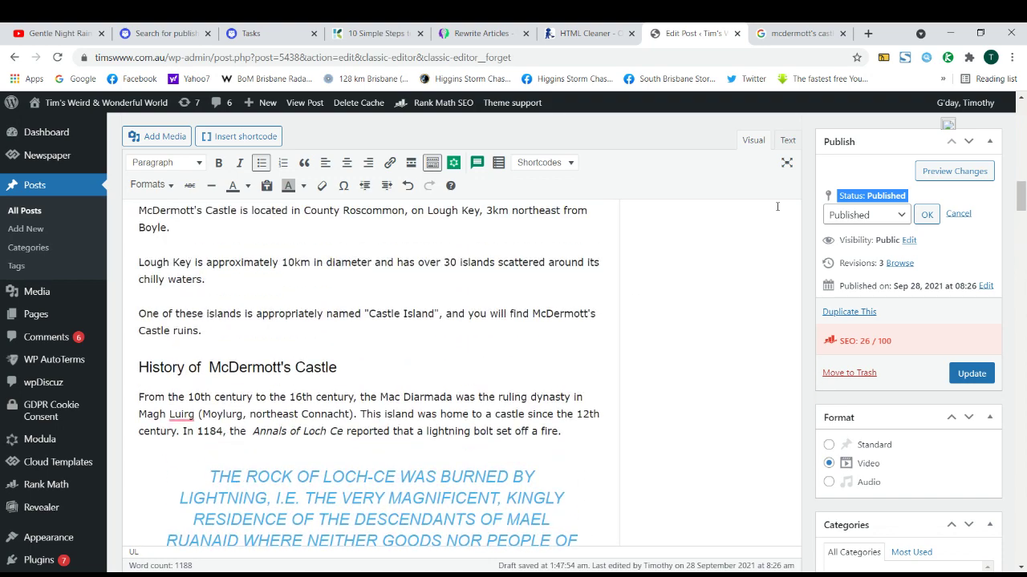
left_click(854, 217)
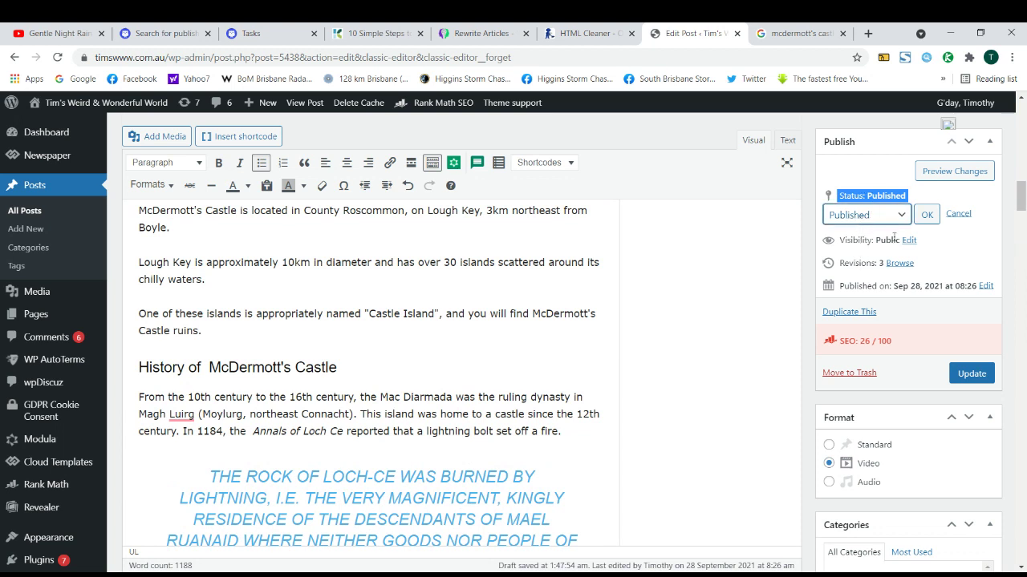
key("Down")
key("Down")
left_click(926, 214)
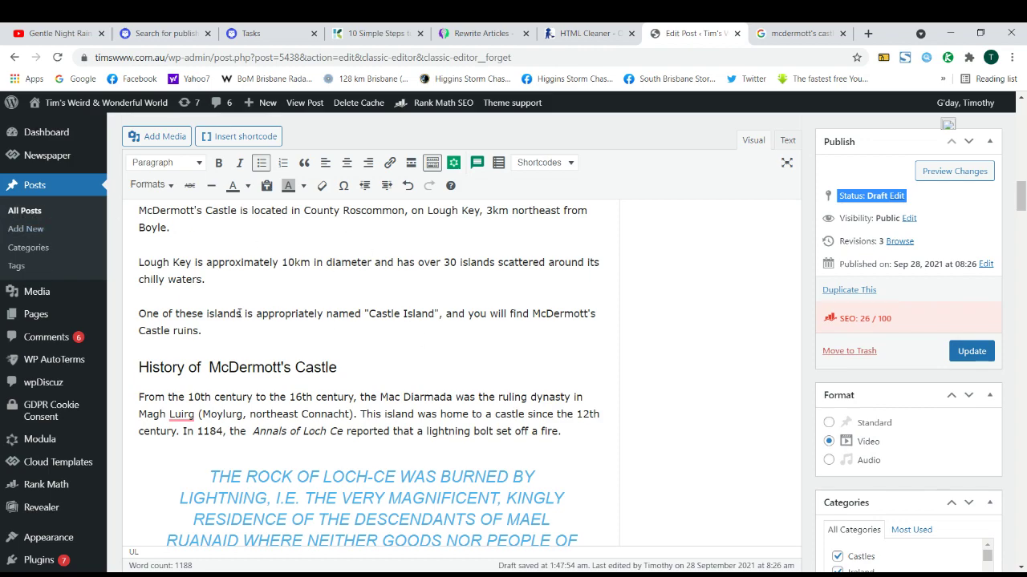
Set the post's publication status back to Published.
scroll(239, 313, "down", 5)
scroll(641, 363, "up", 3)
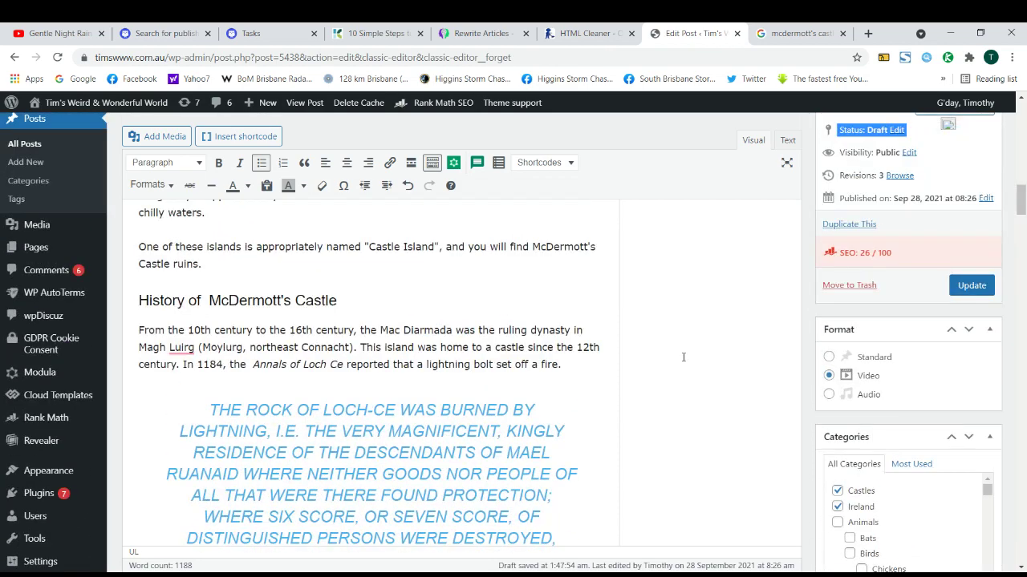
scroll(684, 357, "up", 3)
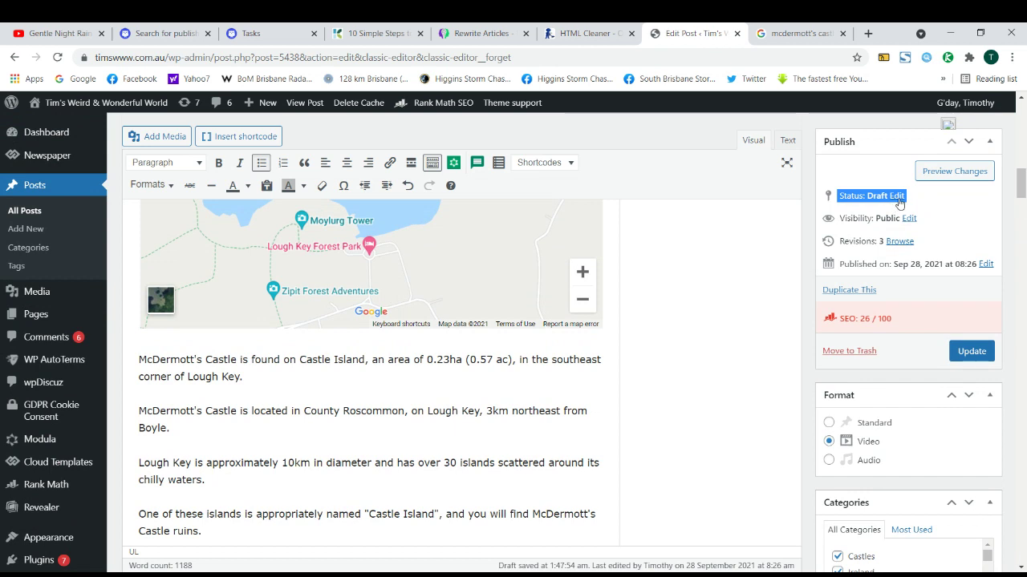
left_click(897, 197)
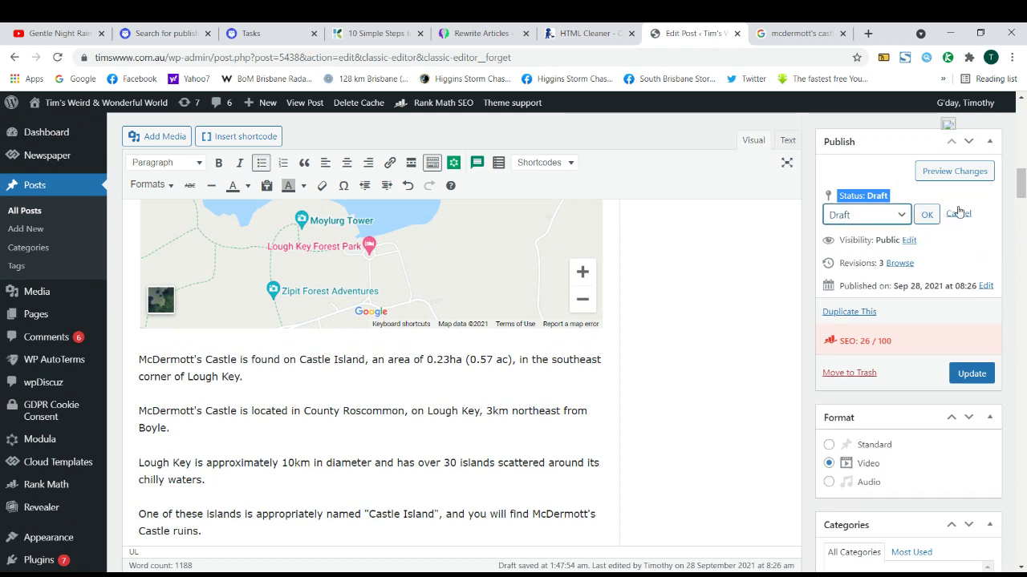
left_click(905, 217)
left_click(865, 239)
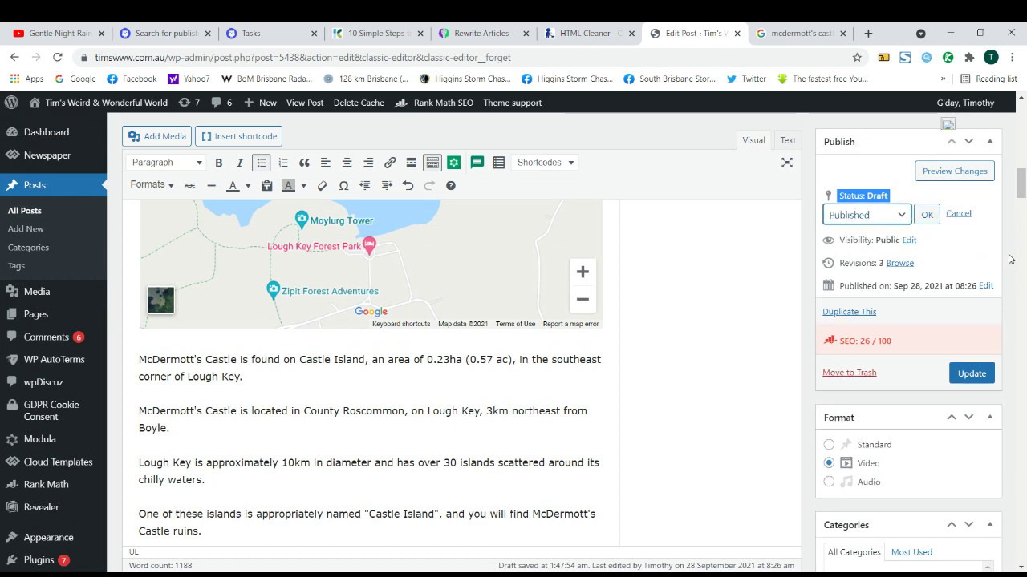
left_click(927, 217)
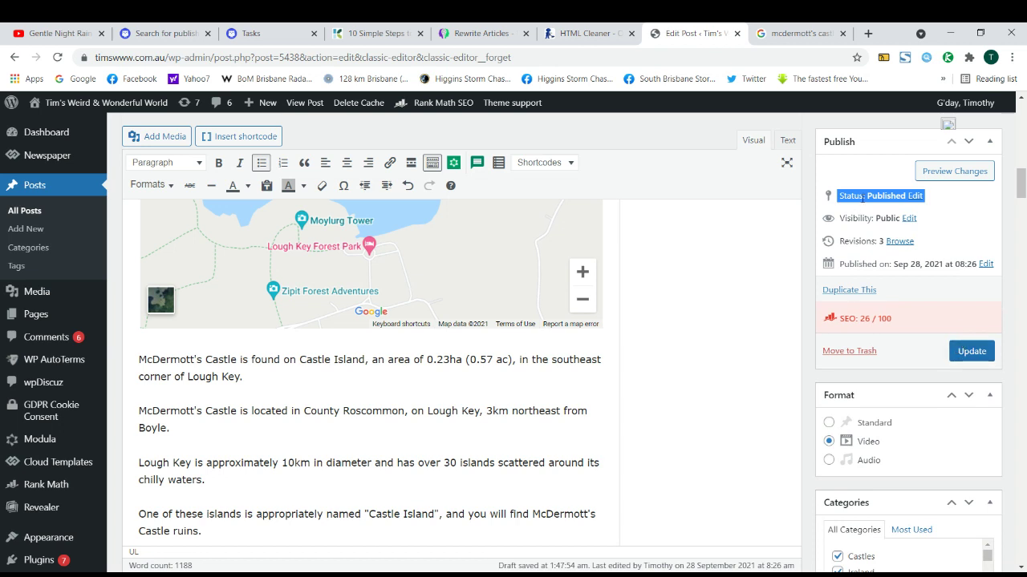
left_click(915, 197)
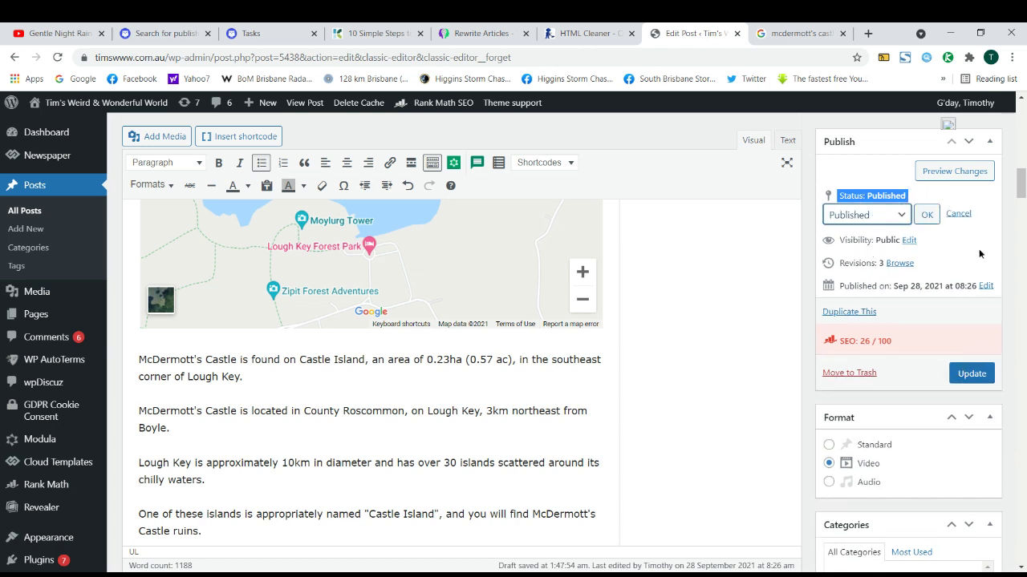
left_click(928, 217)
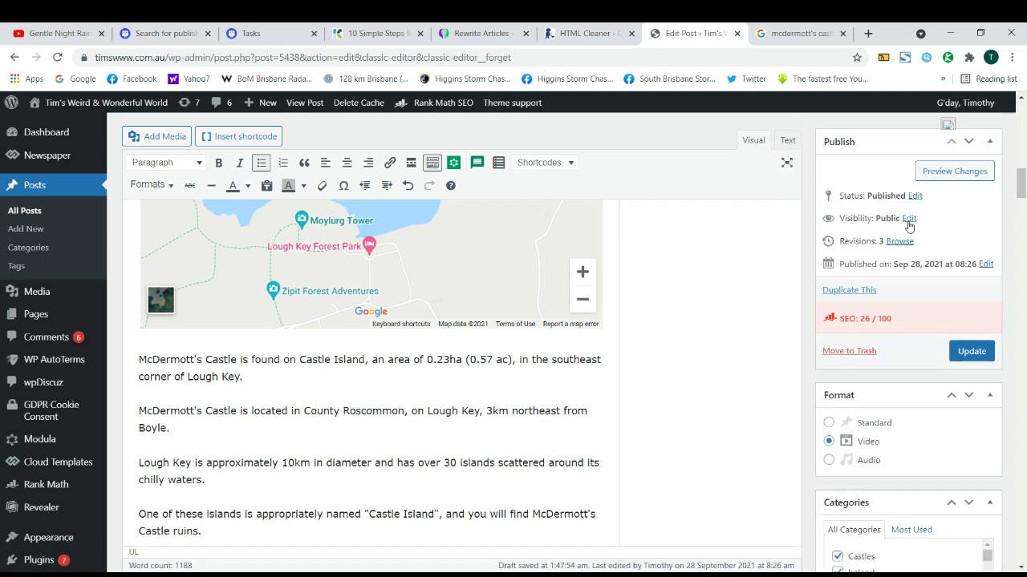
Open the post's visibility for editing, view the Password protected option, and set the visibility to Private.
left_click(909, 220)
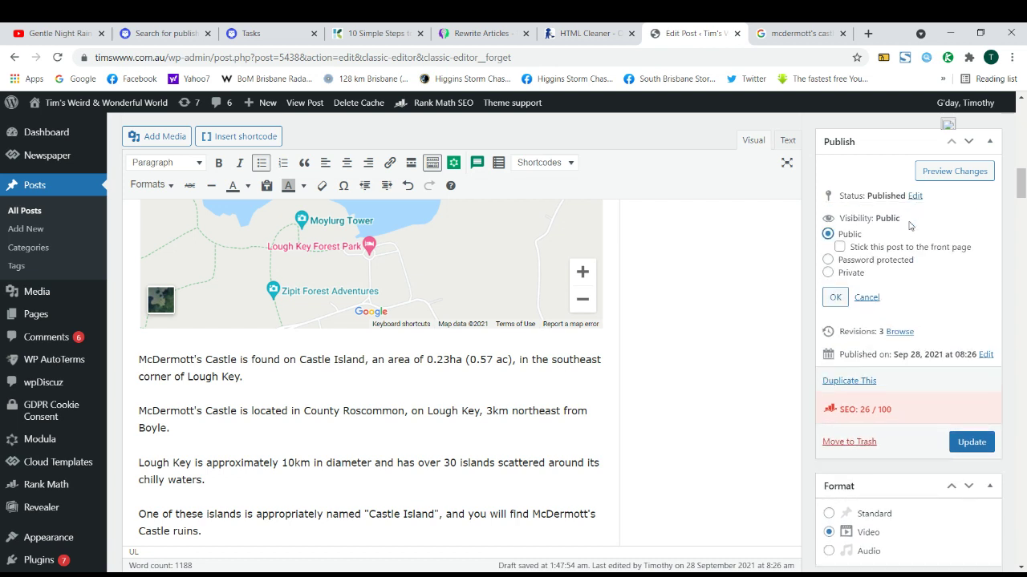
left_click(829, 259)
left_click(866, 271)
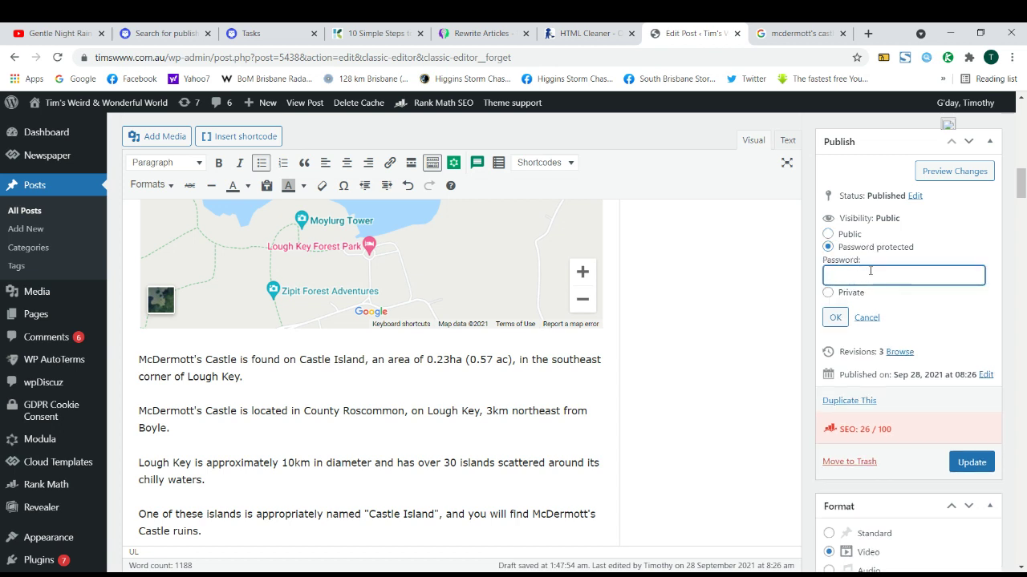
left_click(912, 256)
left_click(829, 293)
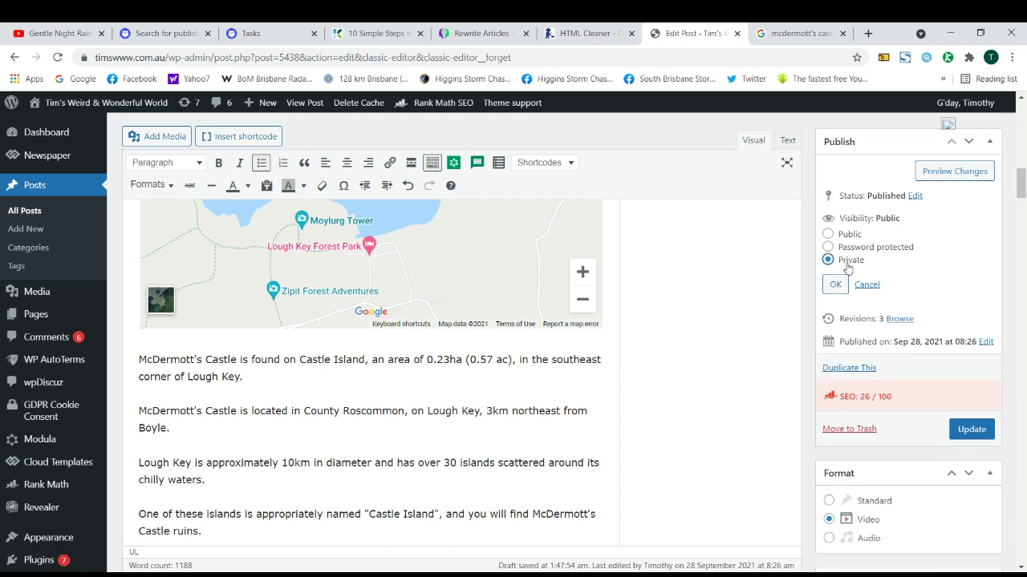
left_click(835, 285)
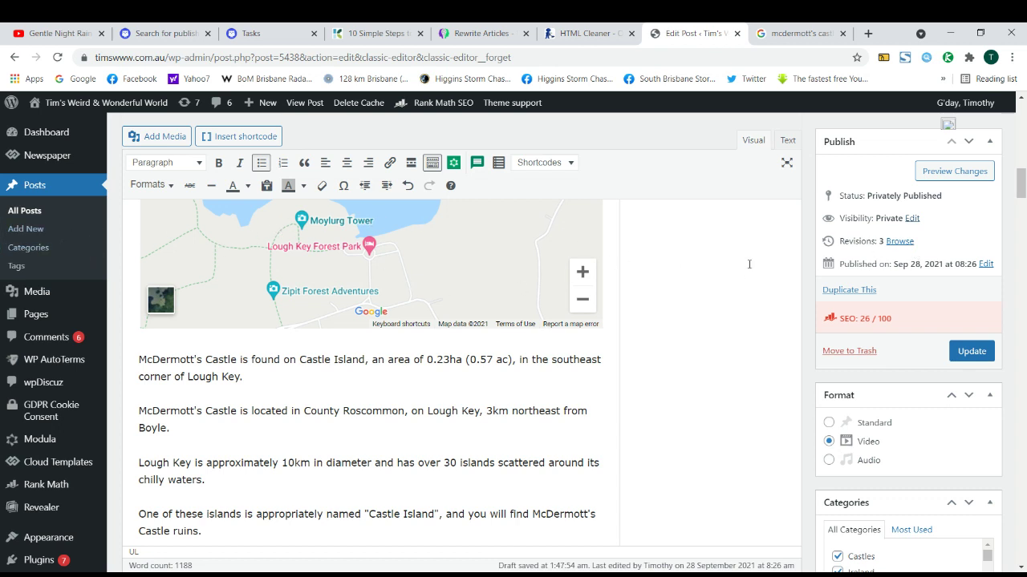
Open the post's revisions separately, compare the autosave with the current revision, and close the comparison.
middle_click(899, 241)
left_click(712, 34)
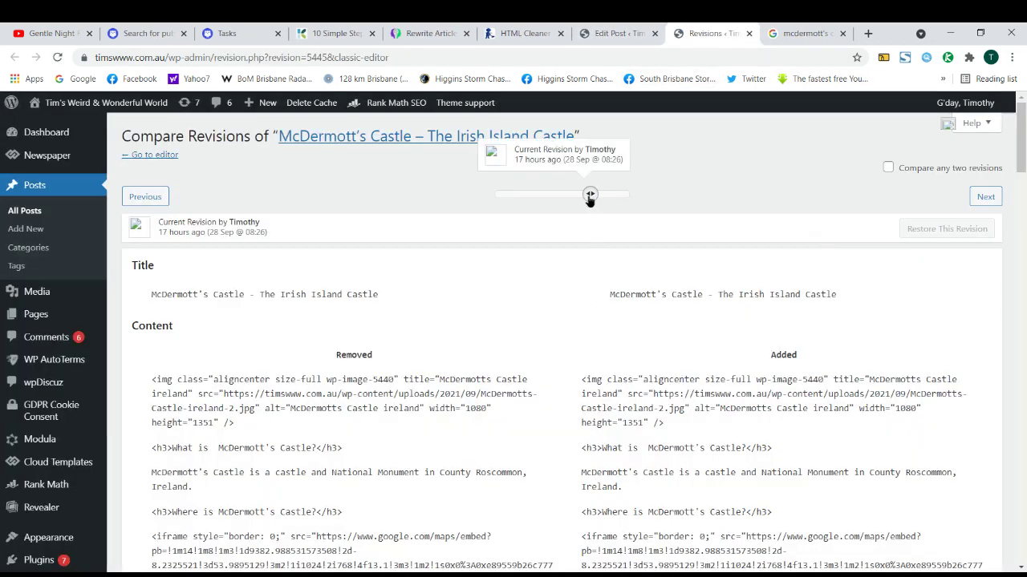
left_click_drag(586, 195, 626, 195)
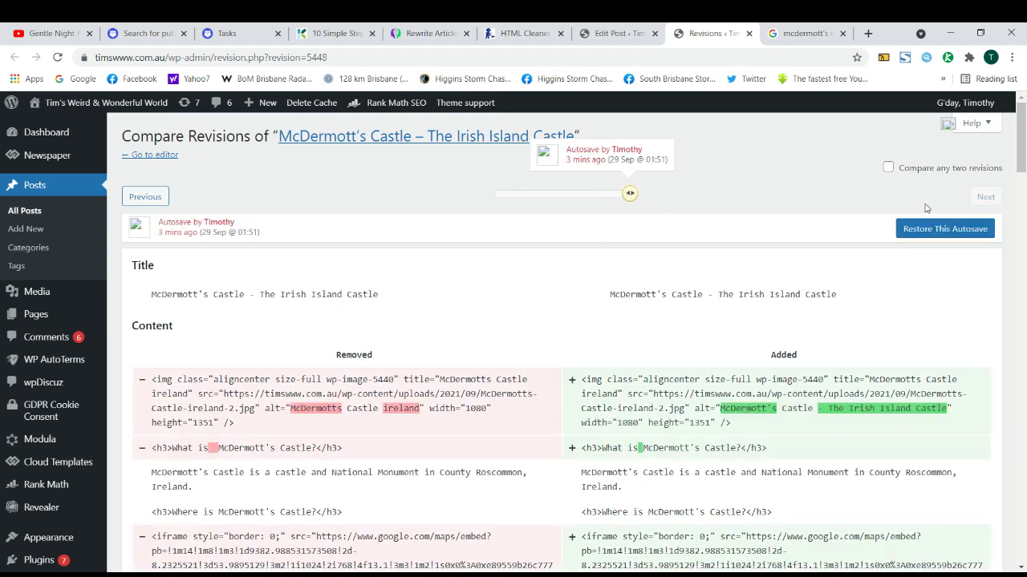
left_click(748, 33)
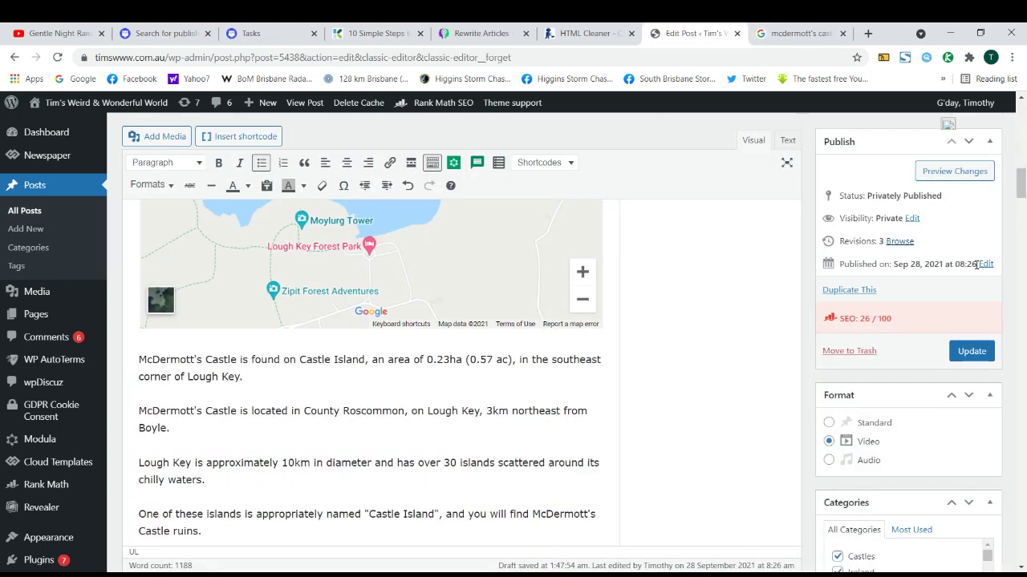
Examine the post's publication date and its month, day, year and time settings, keeping the existing date.
triple_click(886, 265)
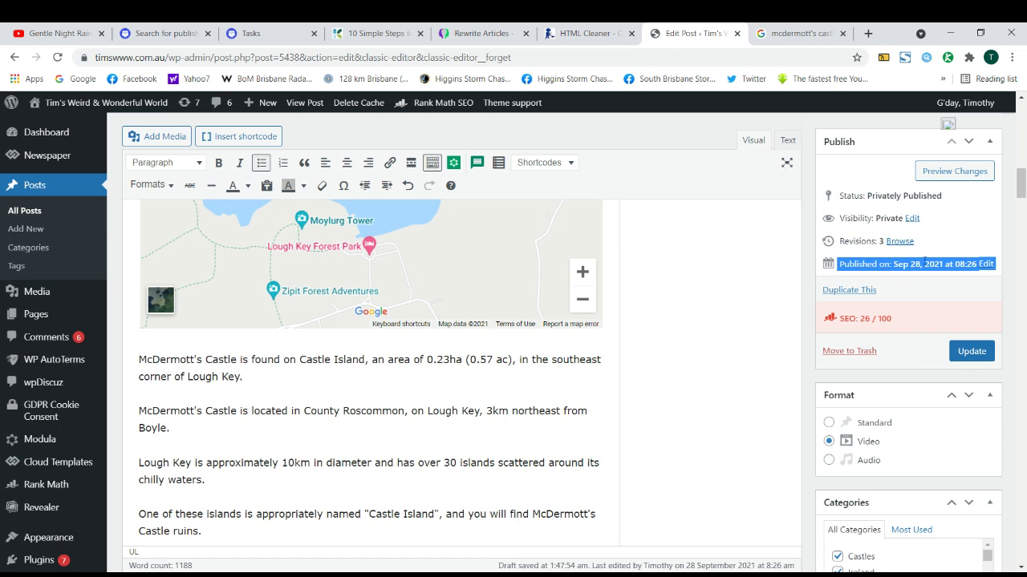
left_click(951, 263)
left_click(985, 264)
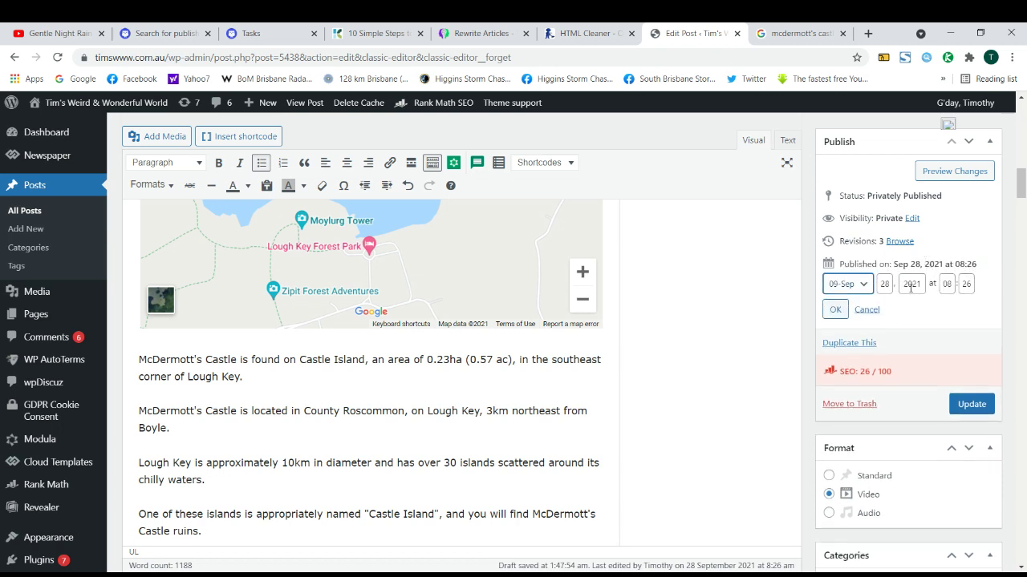
left_click(830, 309)
triple_click(896, 263)
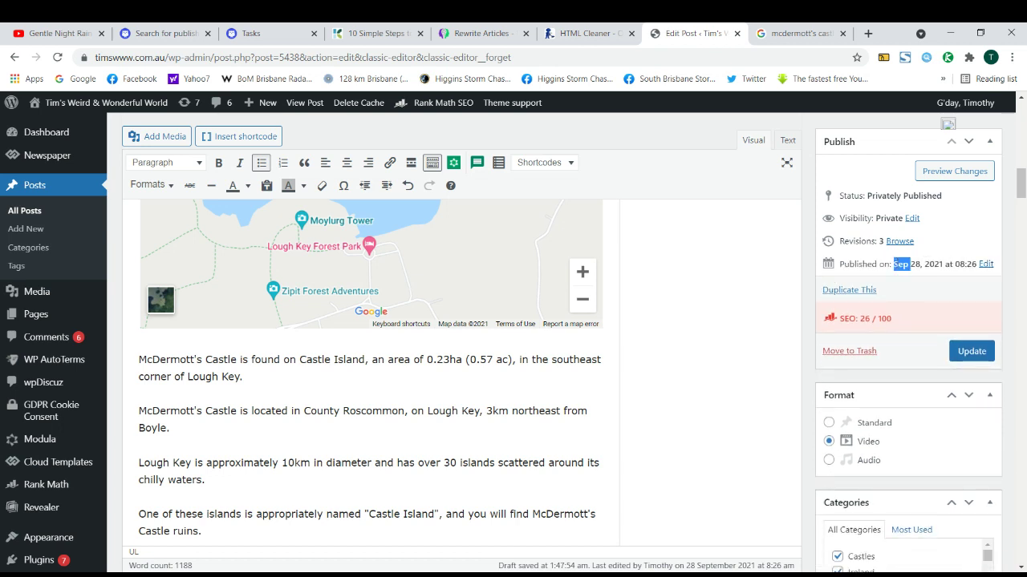
triple_click(895, 264)
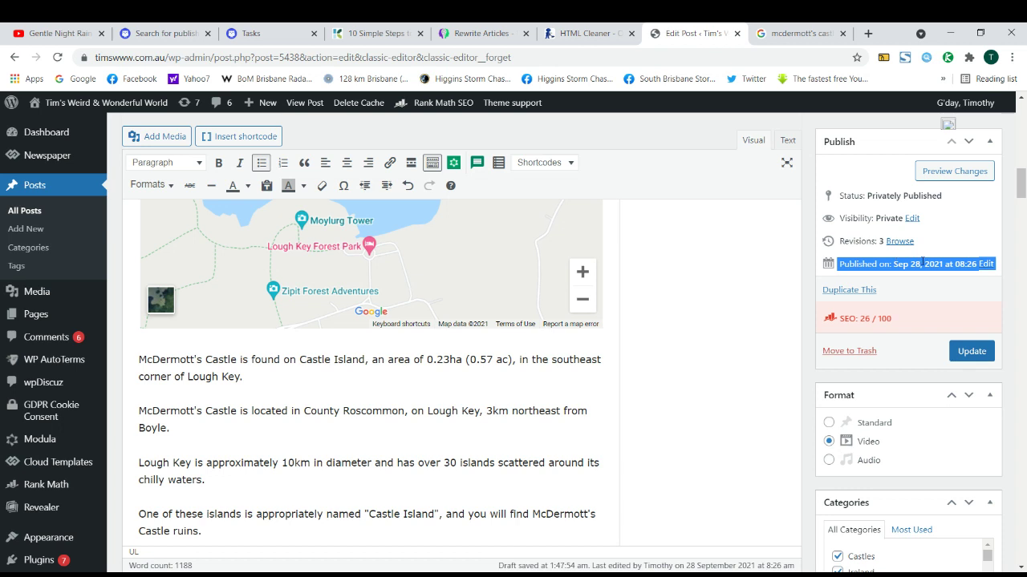
left_click(923, 264)
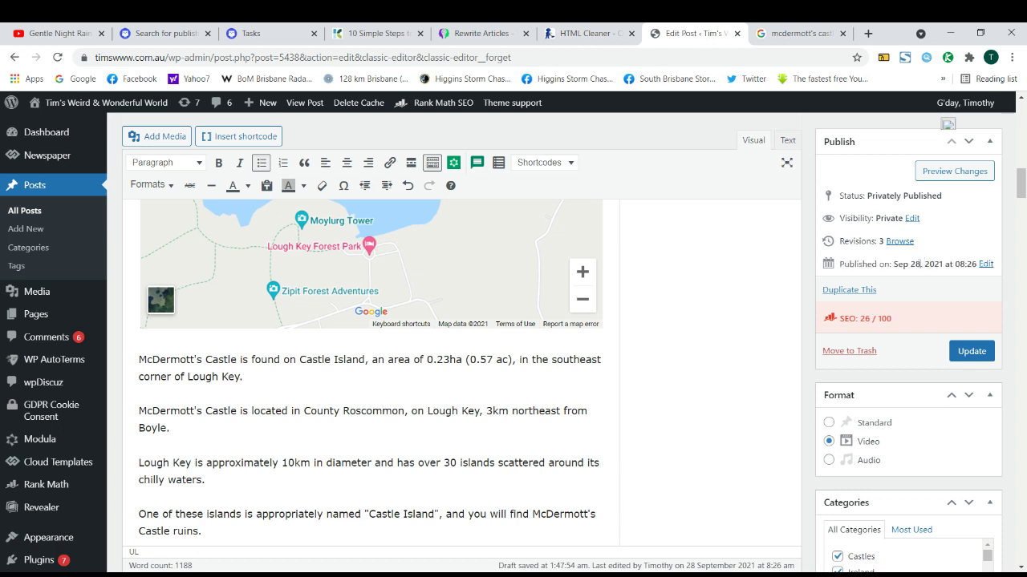
triple_click(921, 264)
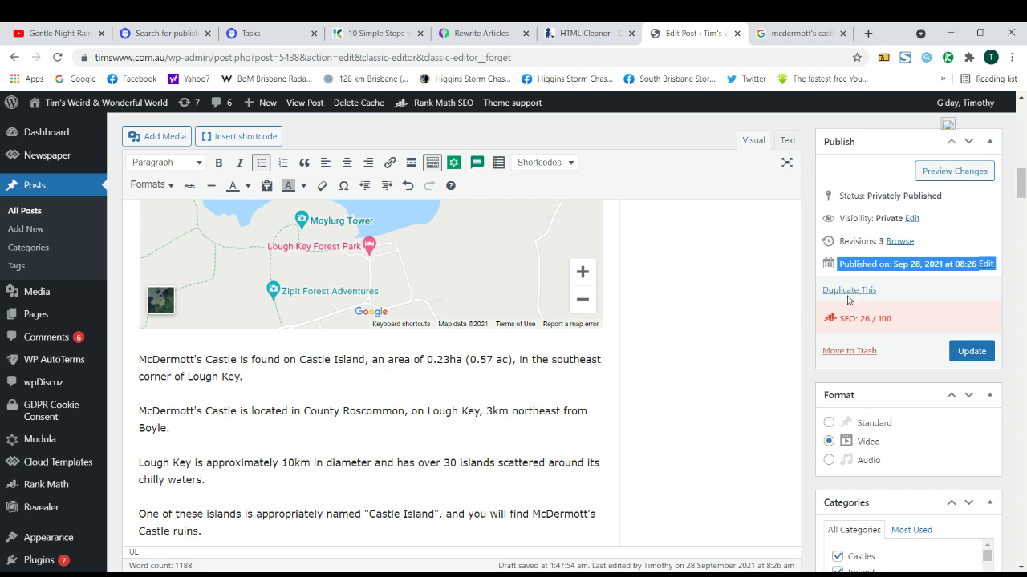
Look over the post's sidebar settings from the Publish options down to the featured image.
scroll(538, 327, "up", 6)
scroll(529, 323, "up", 5)
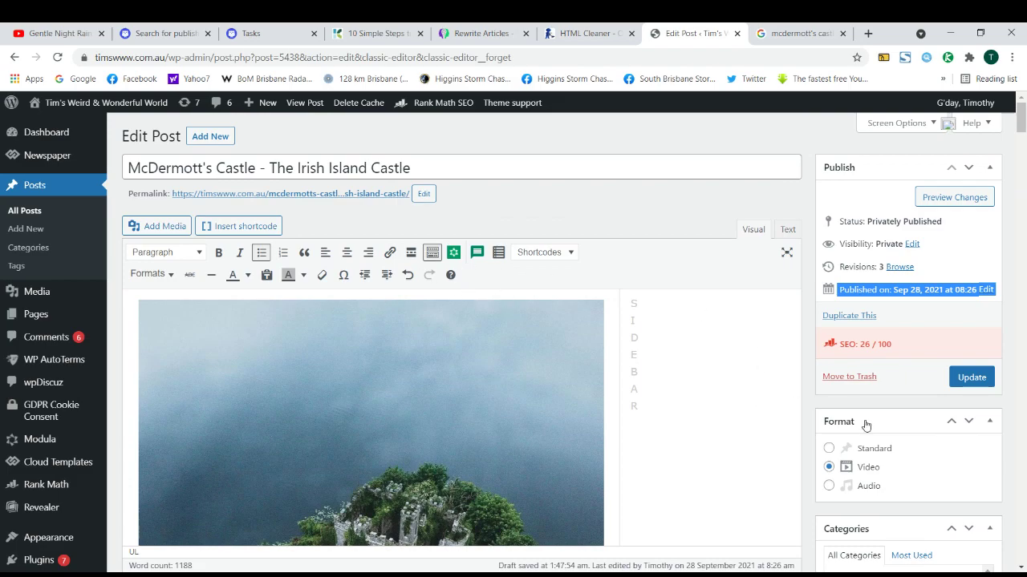
scroll(864, 425, "down", 10)
scroll(768, 378, "down", 3)
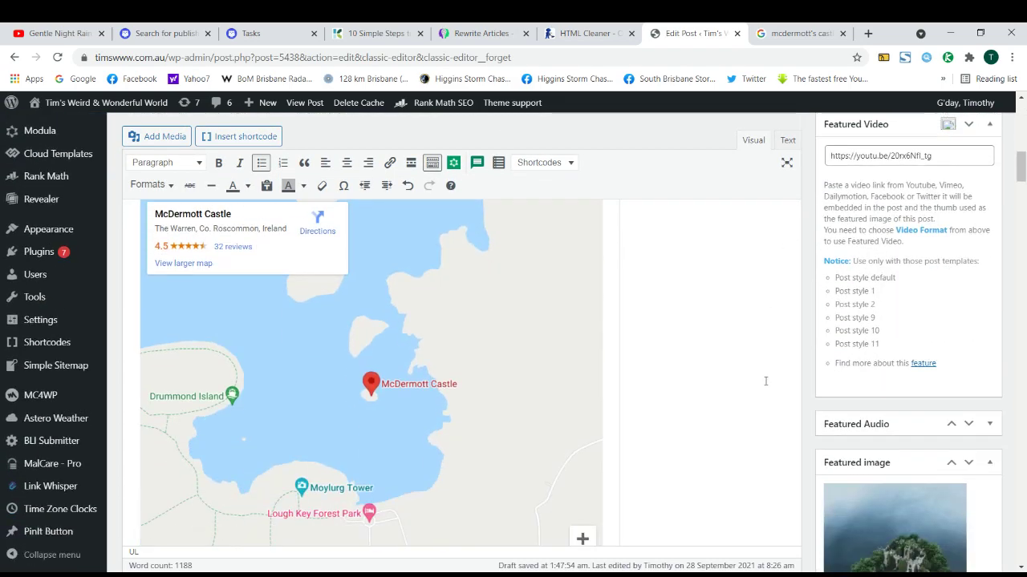
scroll(745, 374, "up", 10)
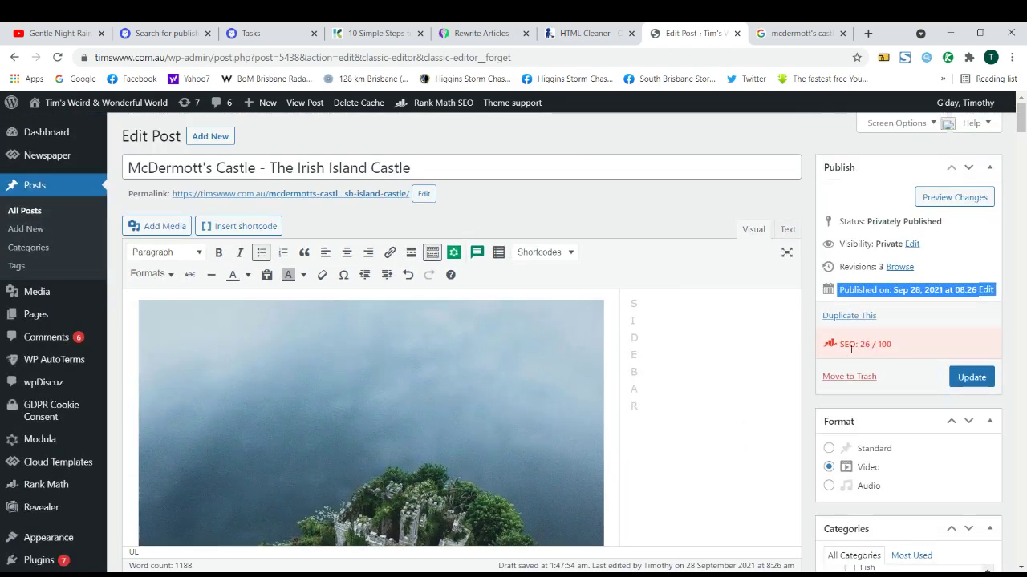
scroll(864, 394, "down", 10)
scroll(864, 395, "down", 1)
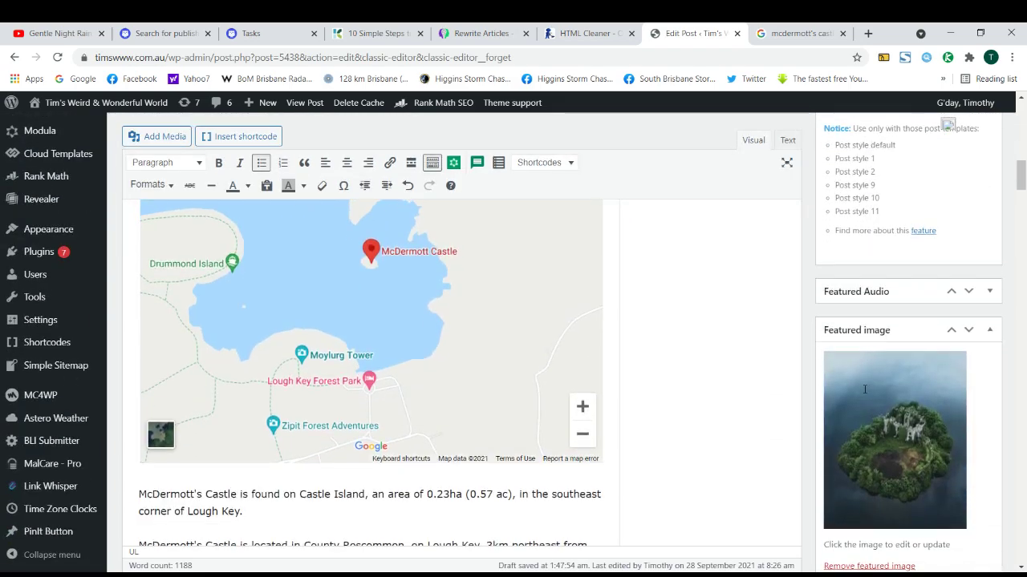
scroll(866, 385, "up", 10)
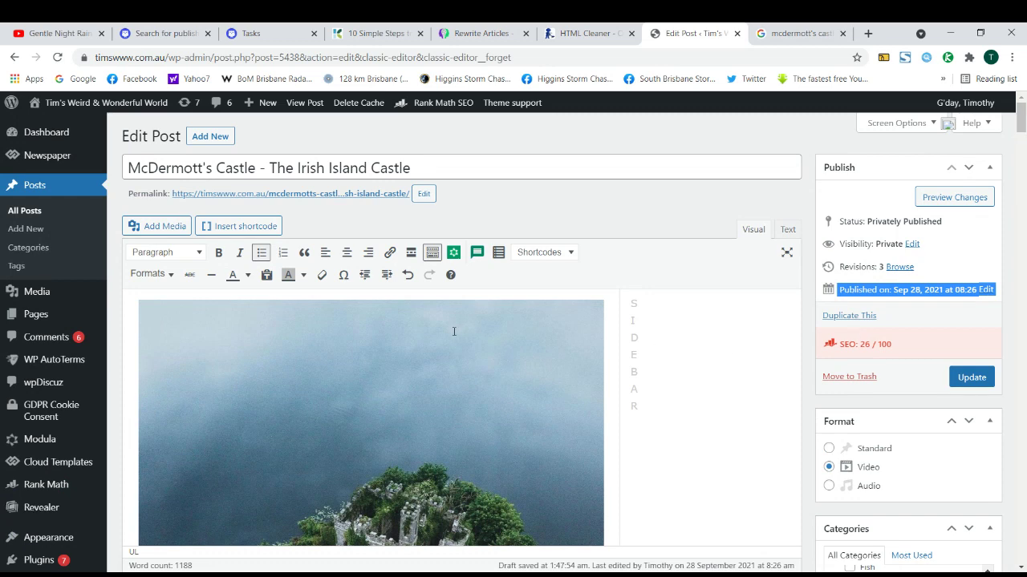
Examine the site's plugin options for adding a plugin, and return to the post's Publish settings.
left_click(631, 321)
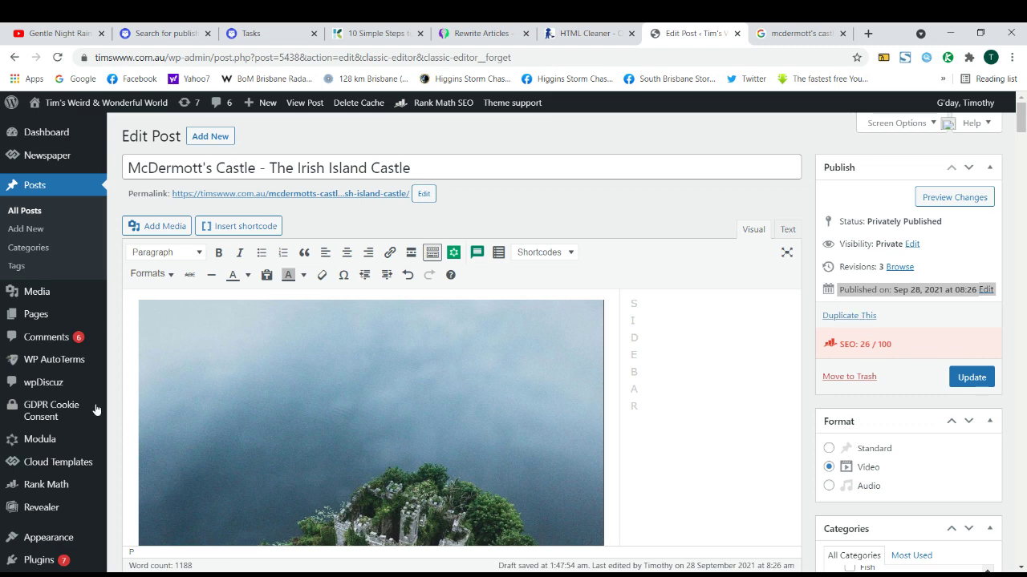
scroll(62, 401, "down", 2)
mouse_move(56, 427)
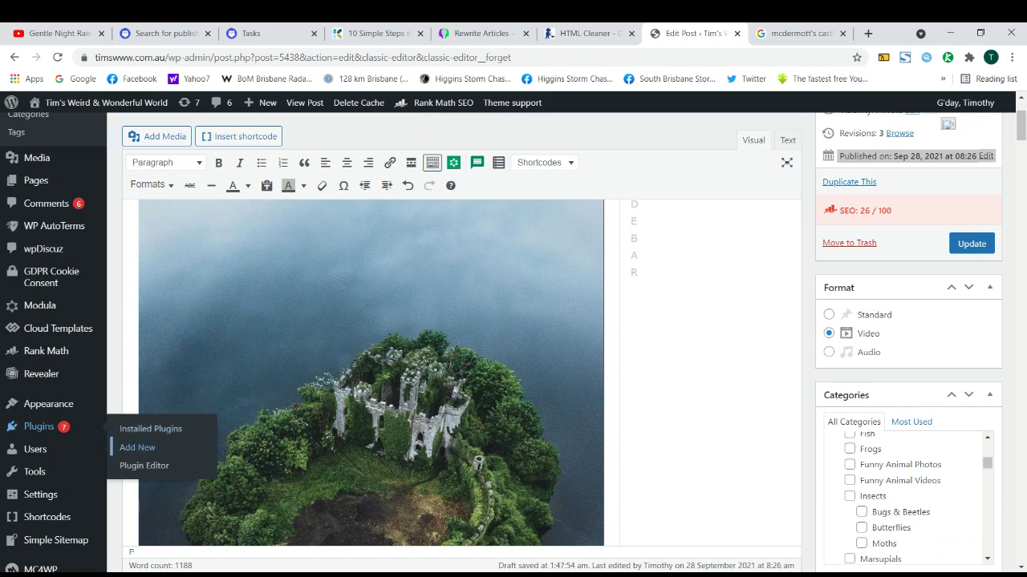
scroll(738, 382, "up", 2)
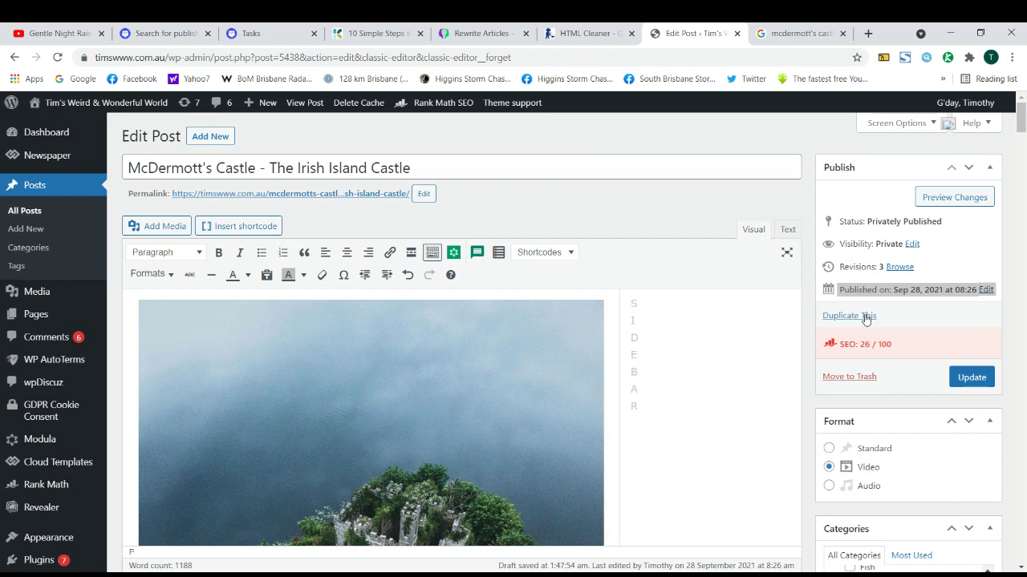
scroll(733, 294, "down", 5)
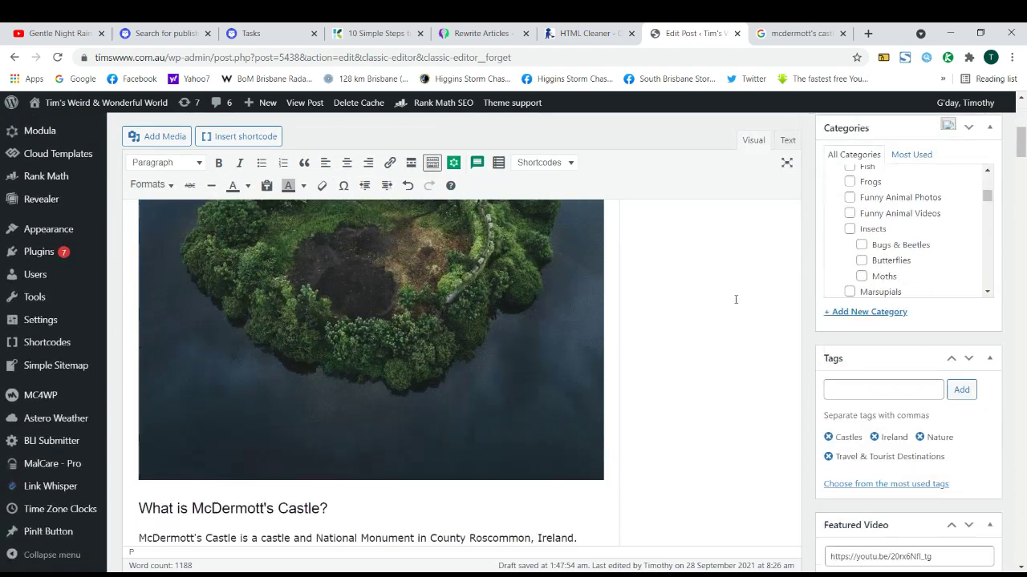
scroll(770, 321, "up", 5)
scroll(783, 366, "up", 1)
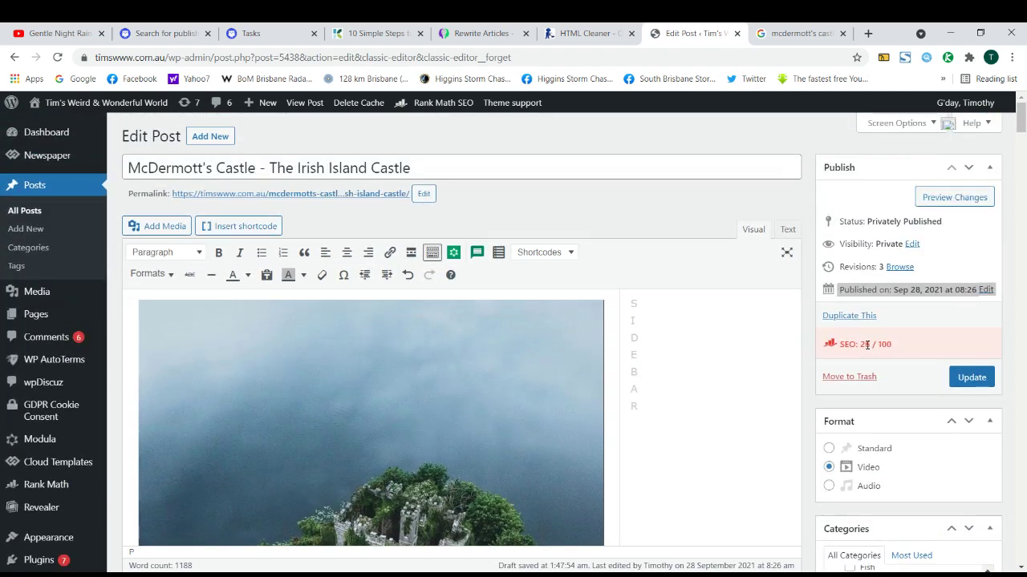
Highlight and examine the post's SEO score in the Publish settings.
triple_click(867, 344)
triple_click(867, 345)
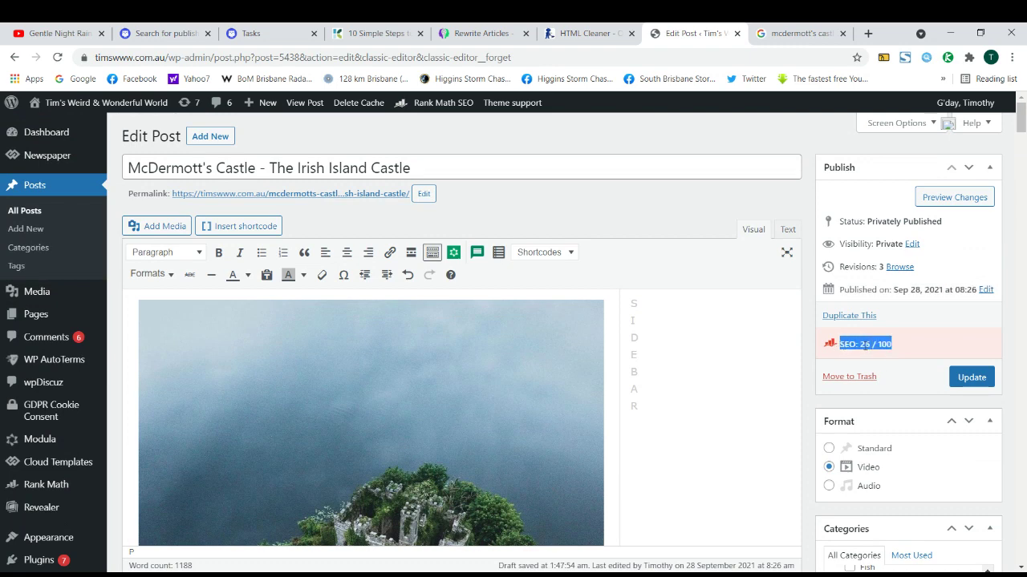
double_click(860, 347)
triple_click(859, 344)
double_click(865, 344)
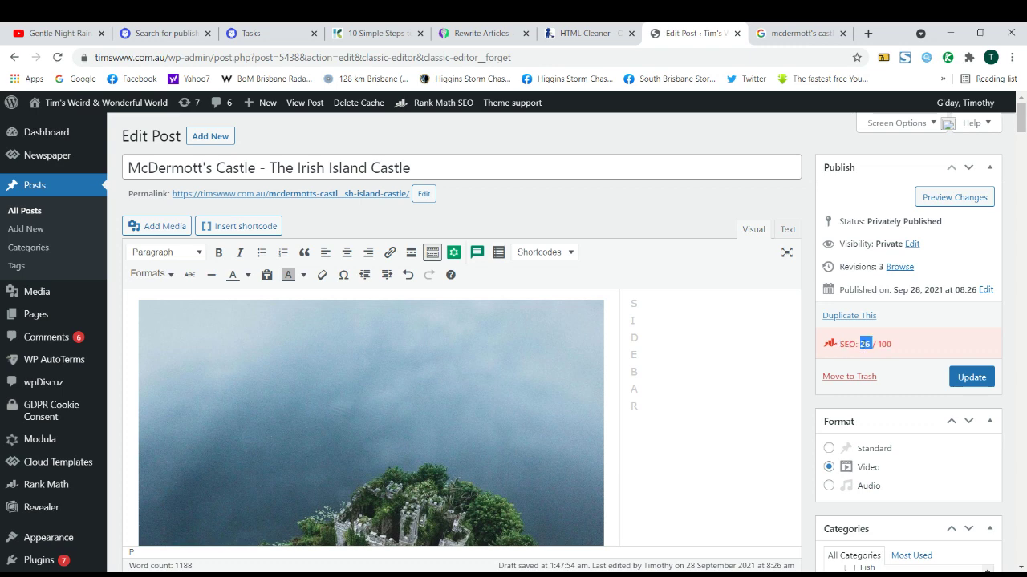
triple_click(871, 351)
scroll(871, 357, "down", 1)
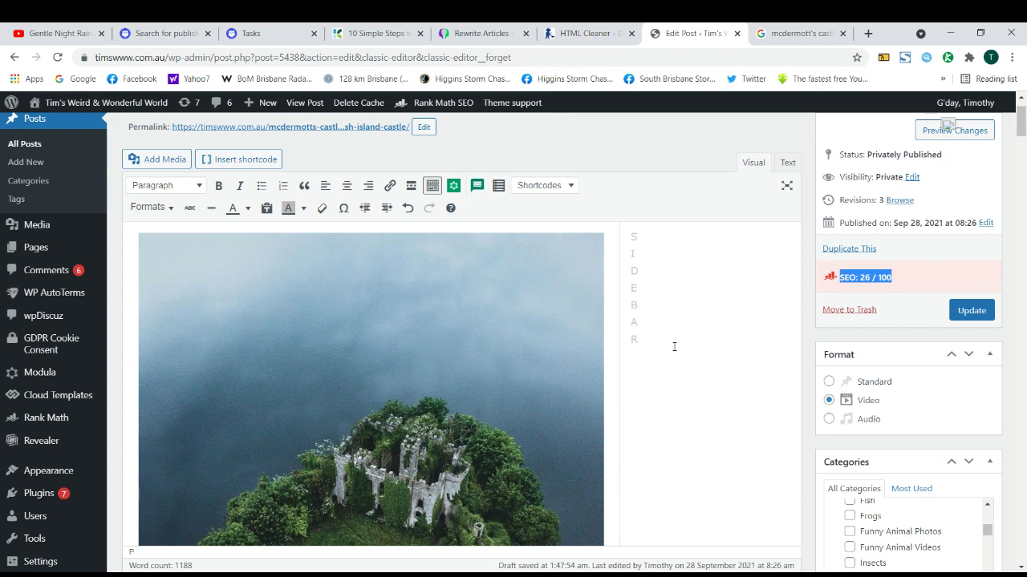
scroll(674, 347, "up", 1)
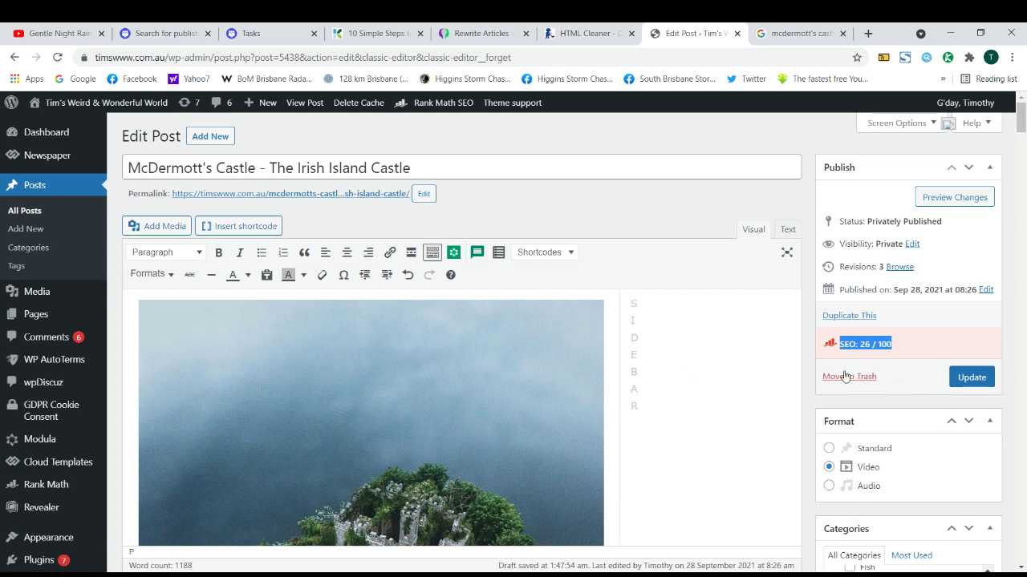
scroll(861, 383, "down", 1)
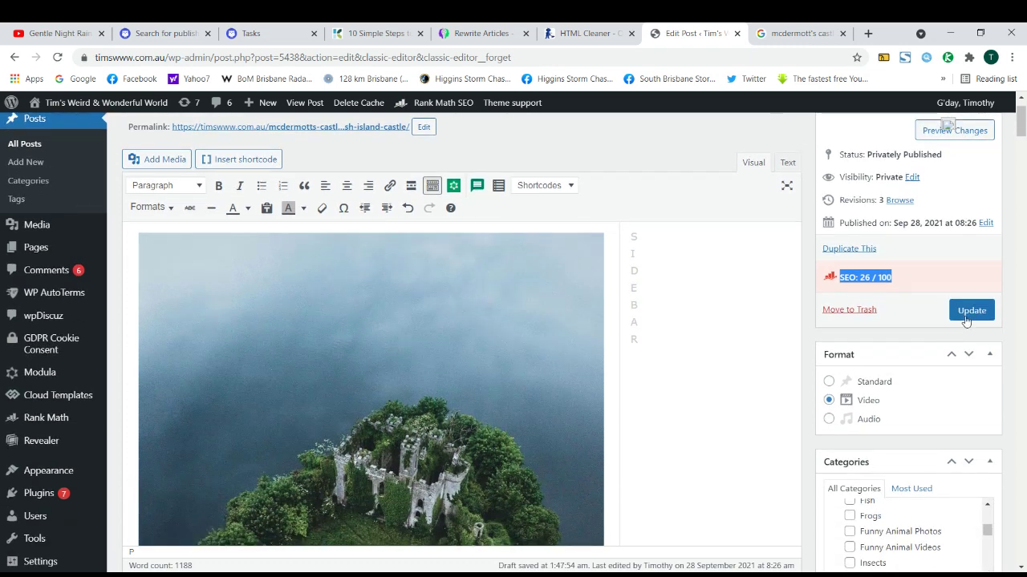
left_click(966, 317)
scroll(628, 486, "down", 6)
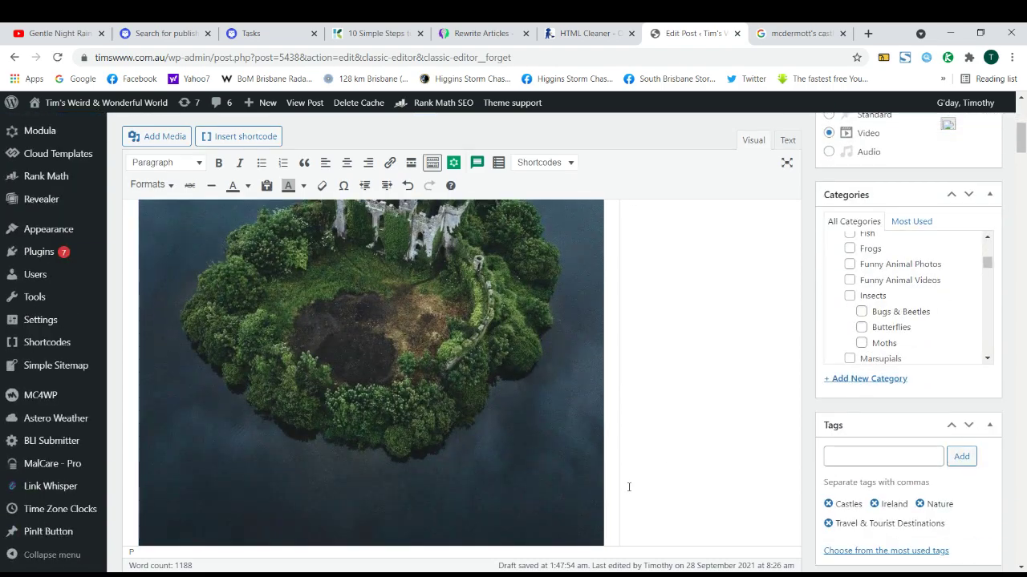
scroll(761, 445, "up", 1)
scroll(761, 445, "up", 5)
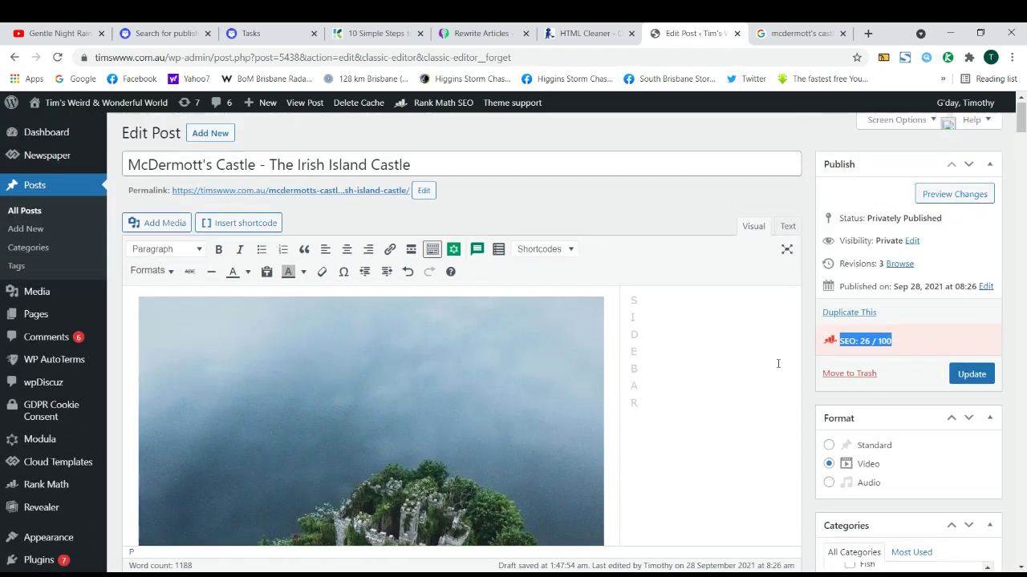
Set the post's visibility back to Public and check its publication status.
left_click(882, 223)
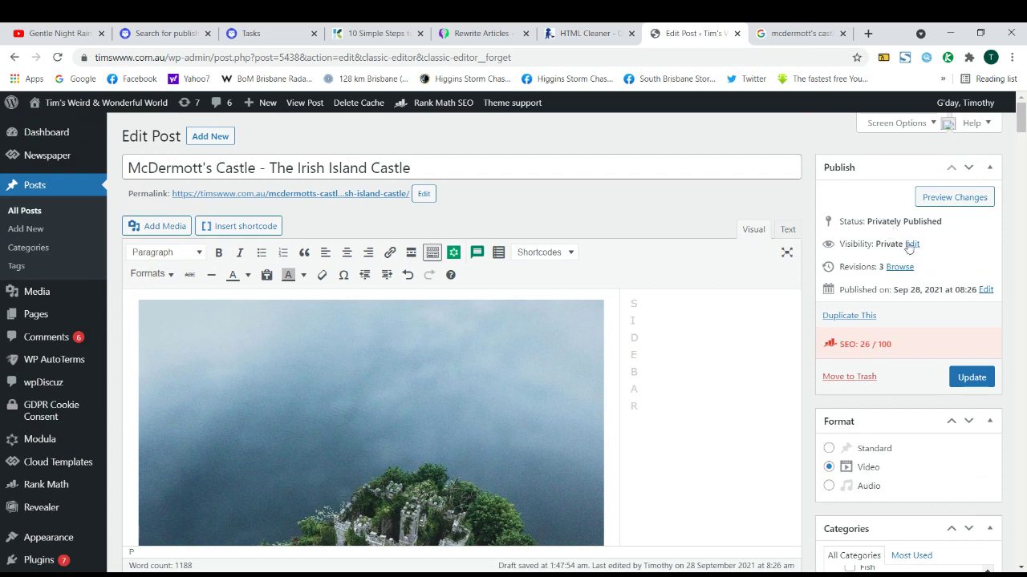
left_click(910, 244)
left_click(828, 259)
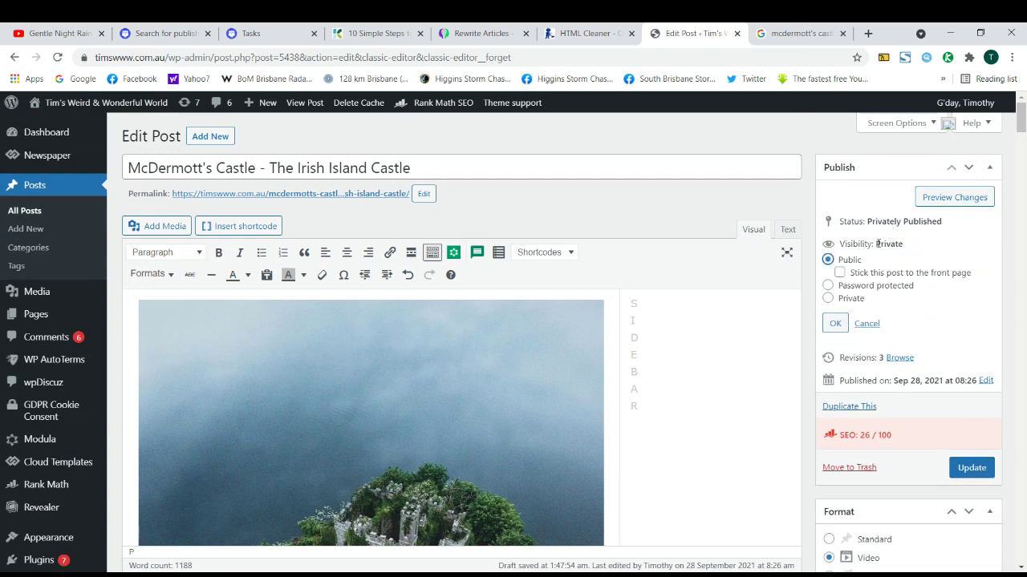
left_click(833, 323)
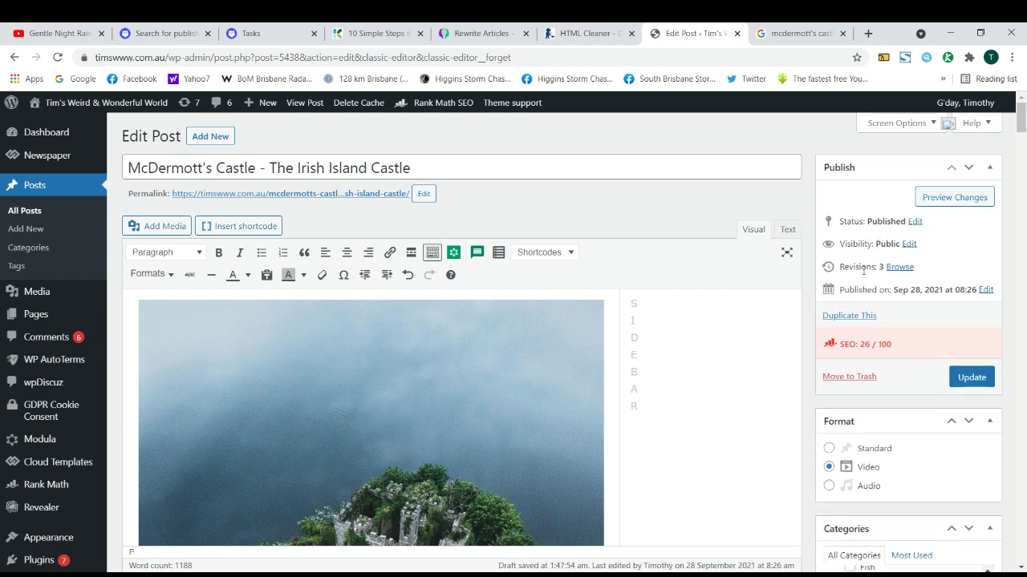
double_click(890, 221)
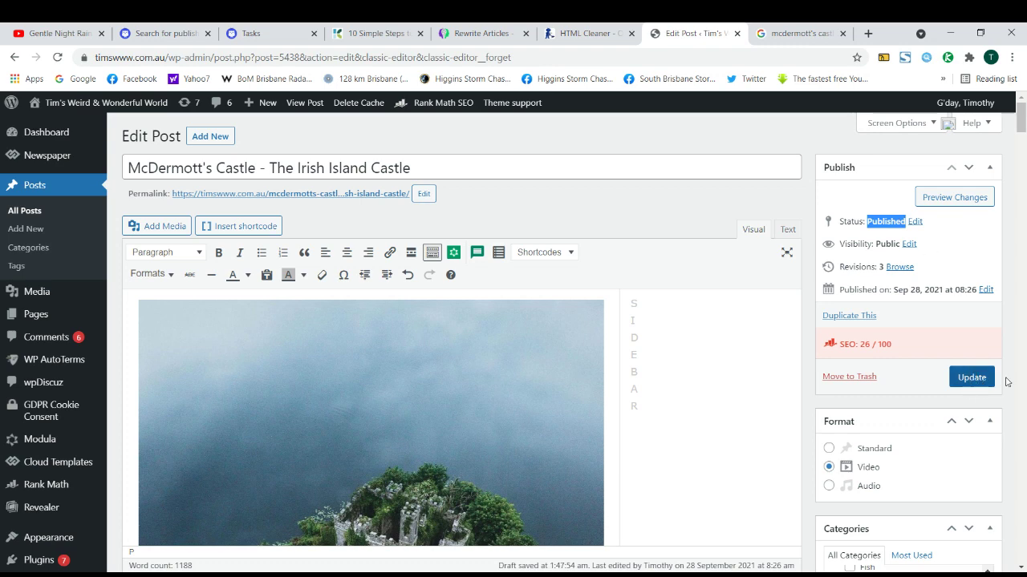
Examine the Standard, Video and Audio options in the post's Format settings.
scroll(924, 397, "down", 2)
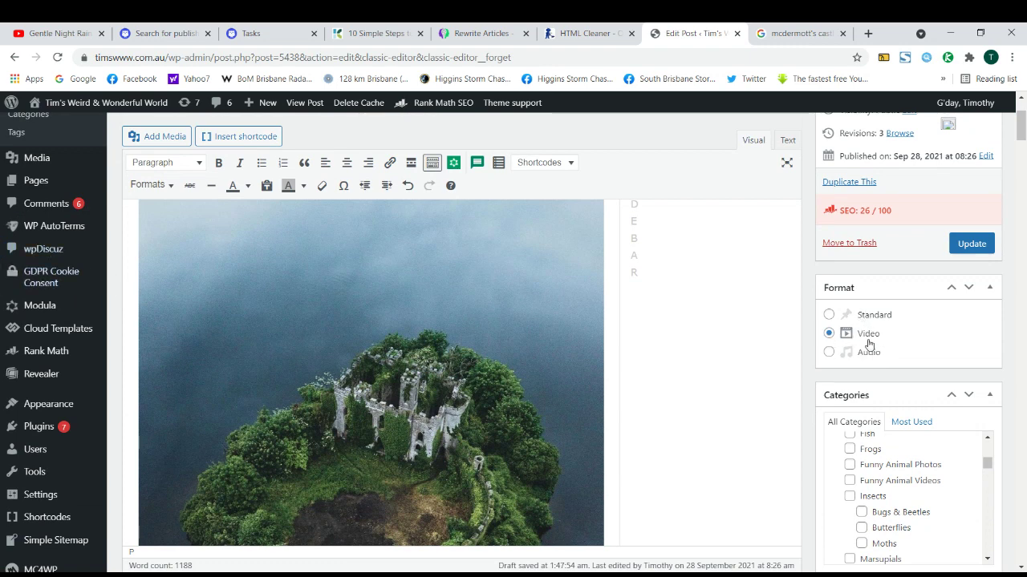
scroll(576, 327, "up", 2)
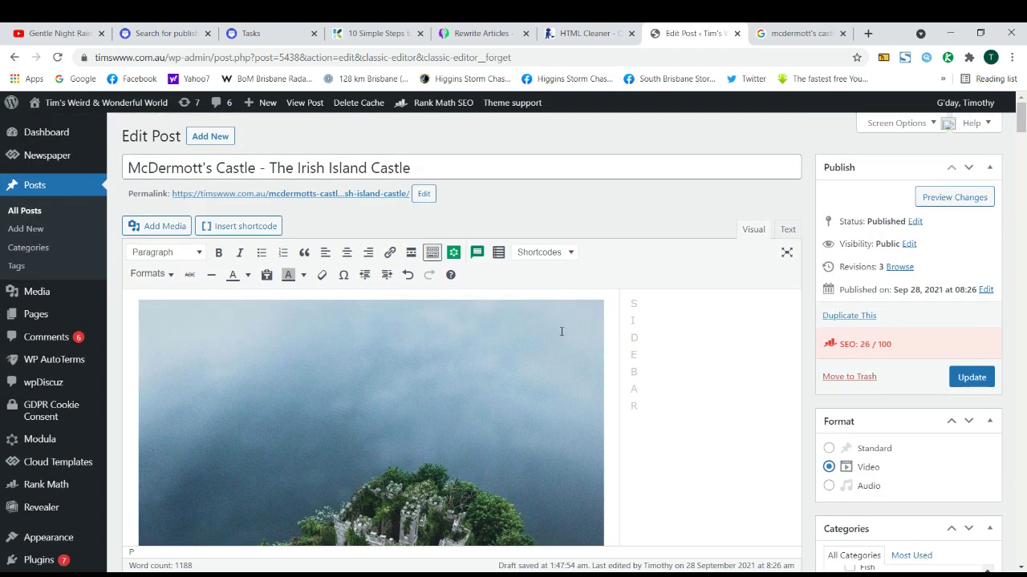
scroll(737, 322, "down", 3)
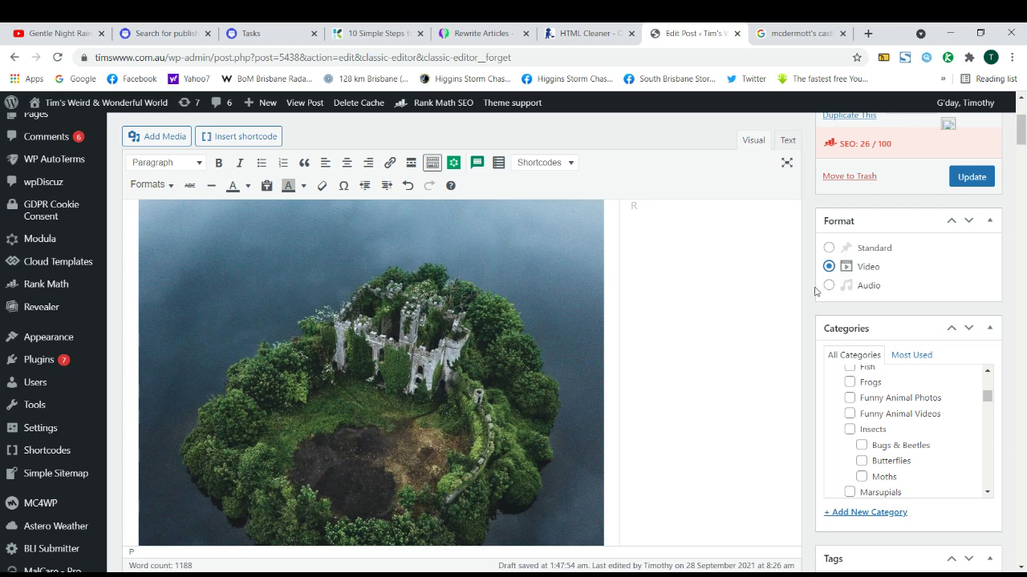
scroll(853, 275, "up", 3)
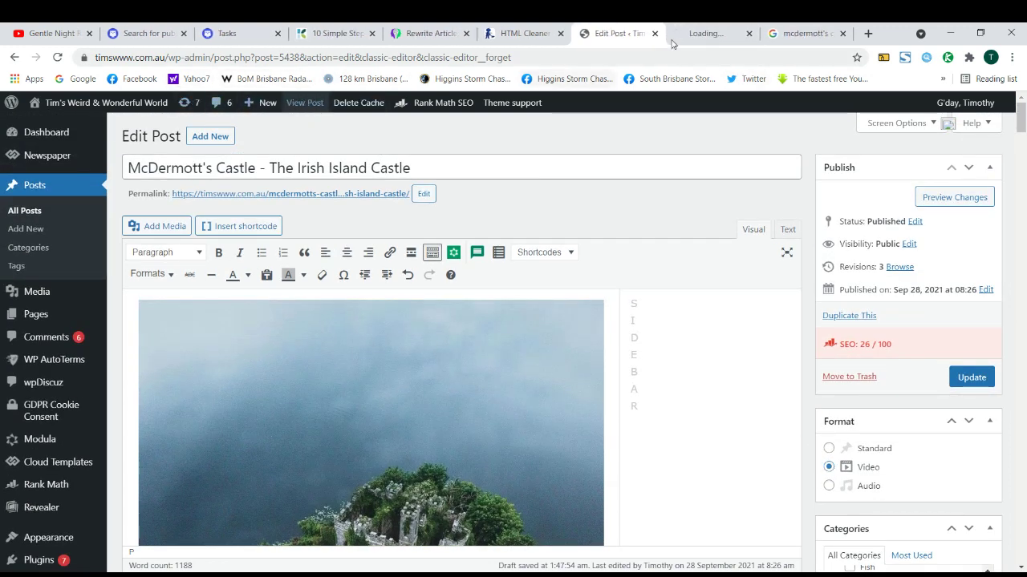
View the live McDermott's Castle post in its own browser tab and examine its featured video.
left_click(688, 39)
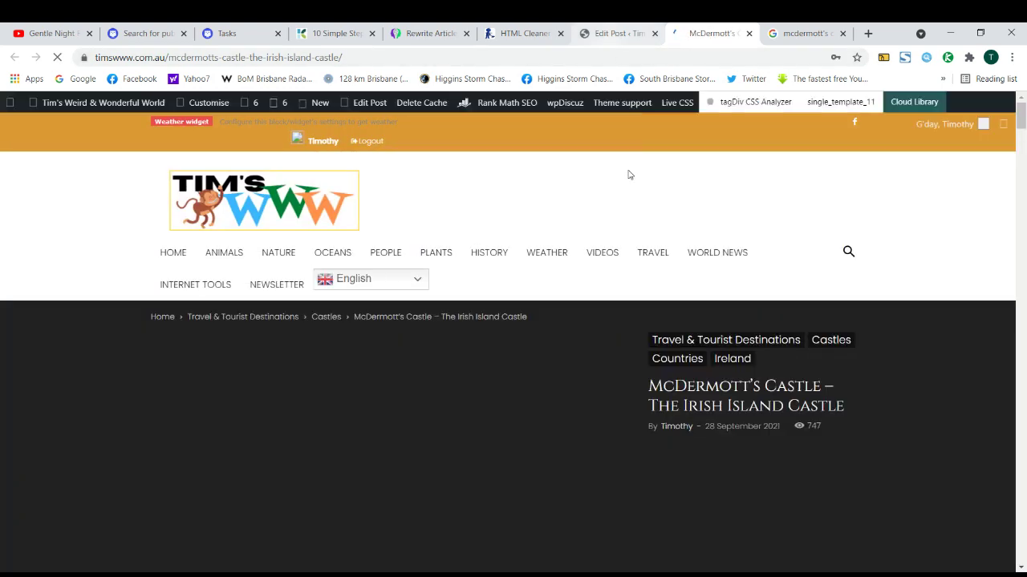
mouse_move(556, 255)
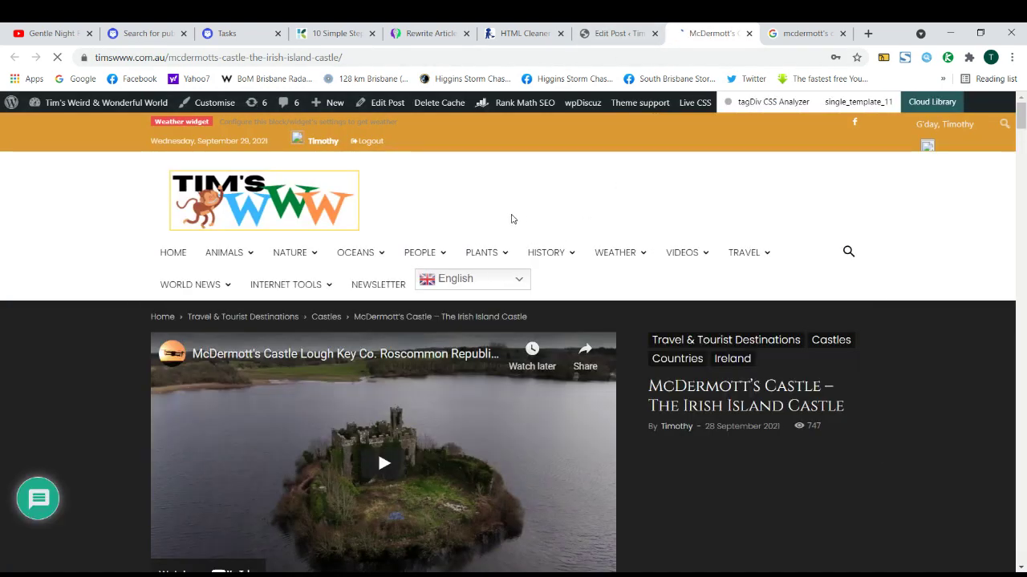
scroll(93, 360, "down", 5)
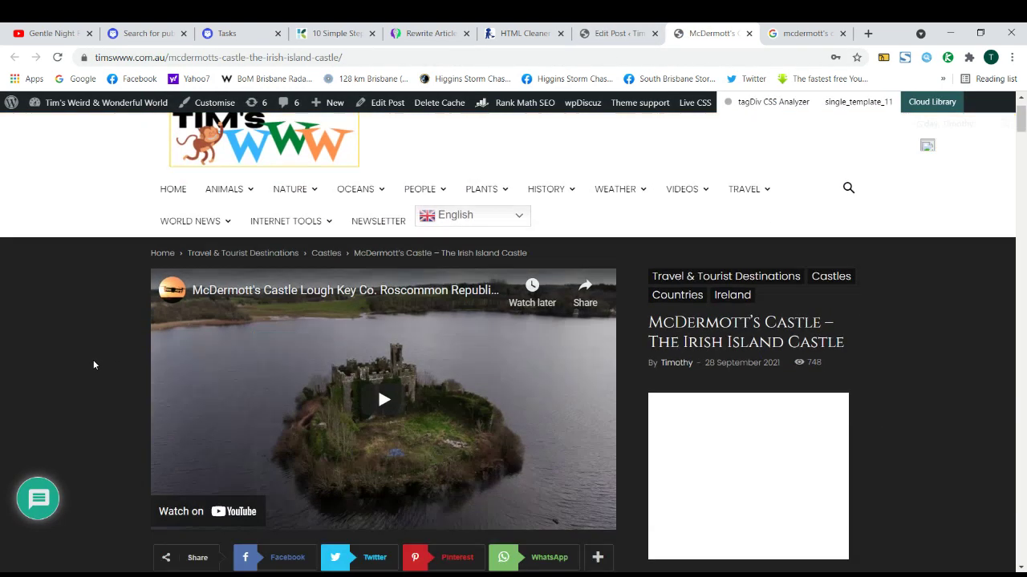
scroll(93, 359, "up", 8)
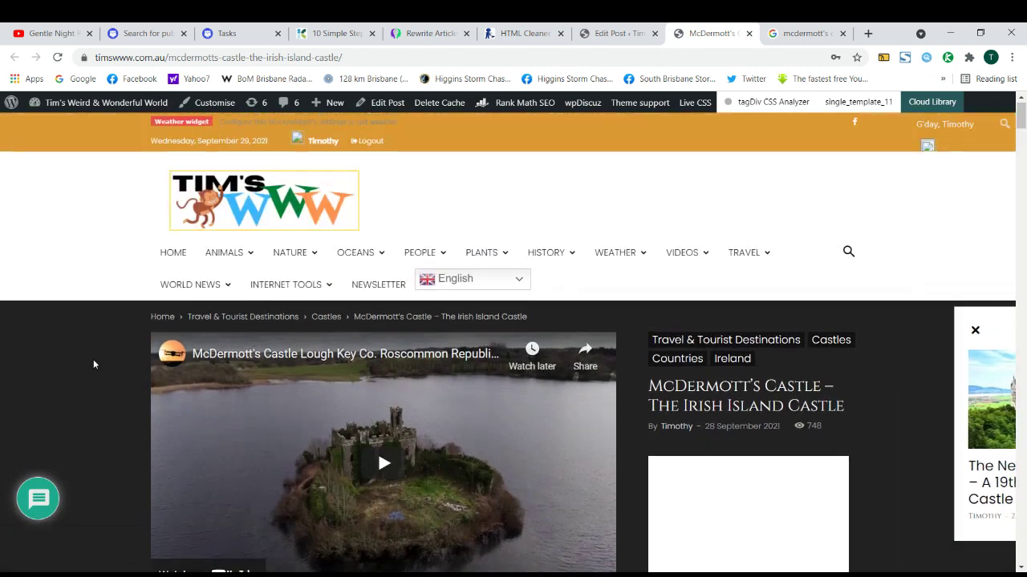
Compare the Format setting in the post editor with the featured video on the live page, ending in the editor.
left_click(614, 33)
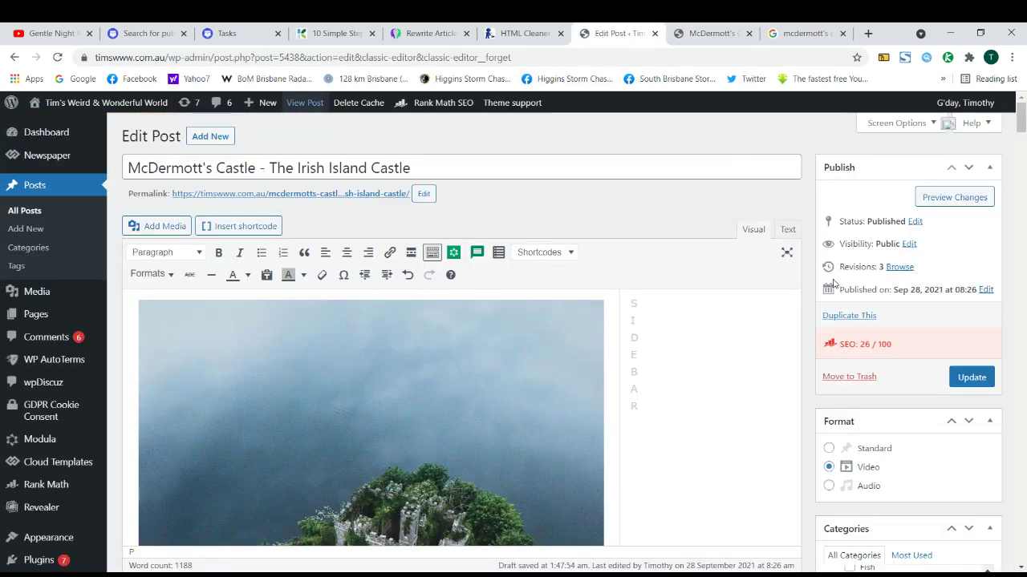
scroll(895, 335, "down", 2)
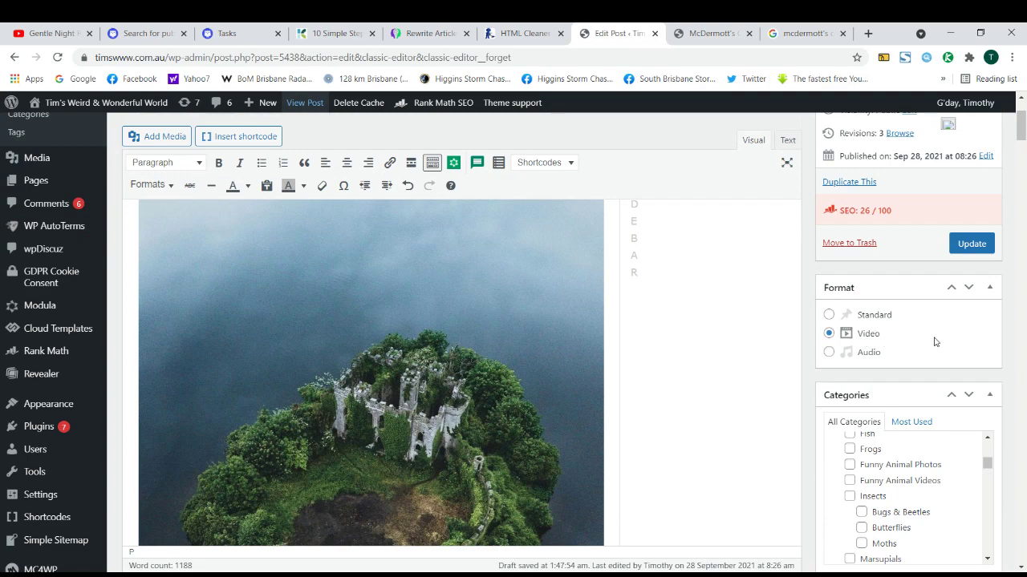
scroll(36, 182, "up", 3)
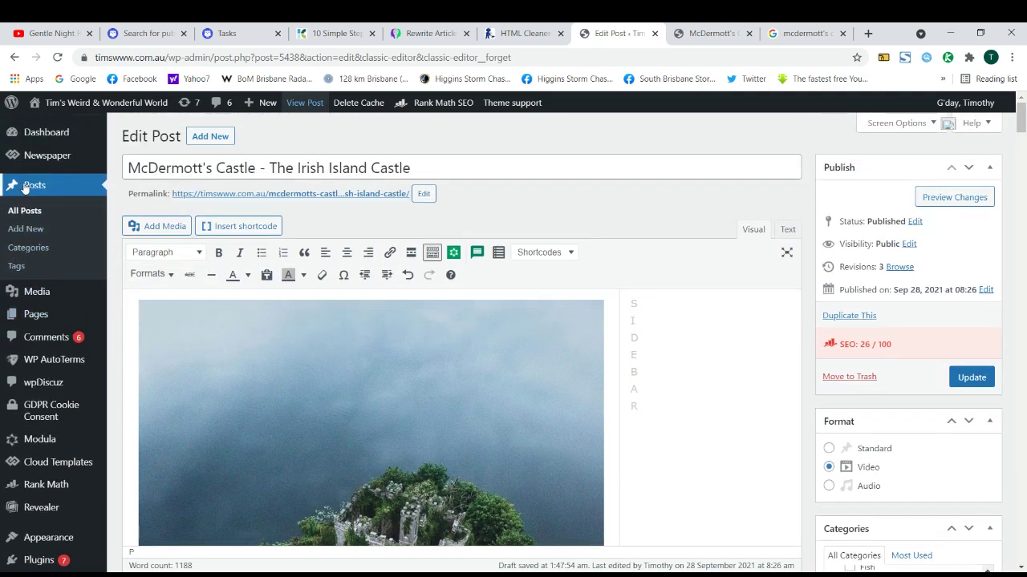
scroll(854, 329, "down", 4)
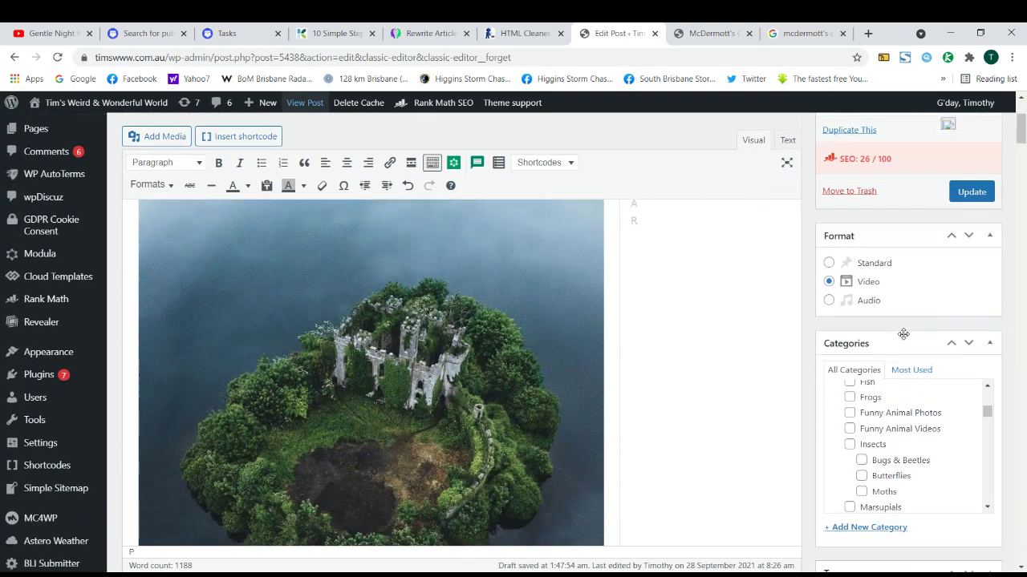
left_click(722, 33)
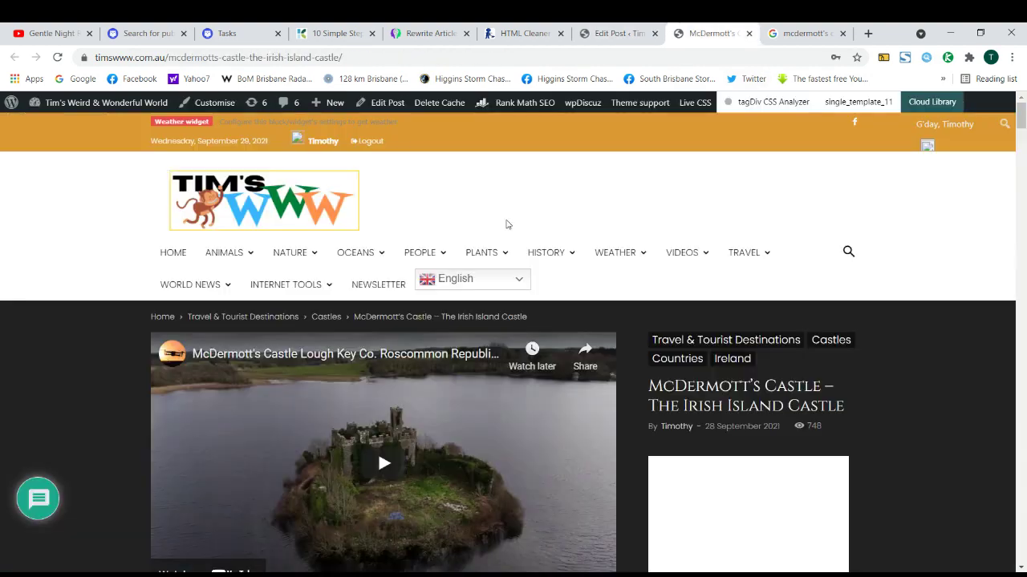
scroll(139, 421, "down", 2)
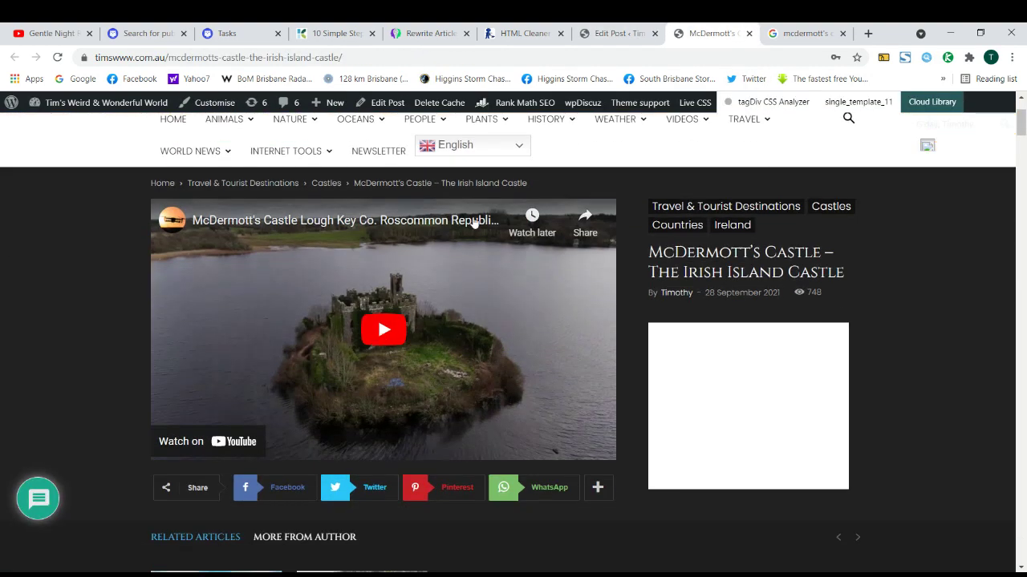
left_click(616, 33)
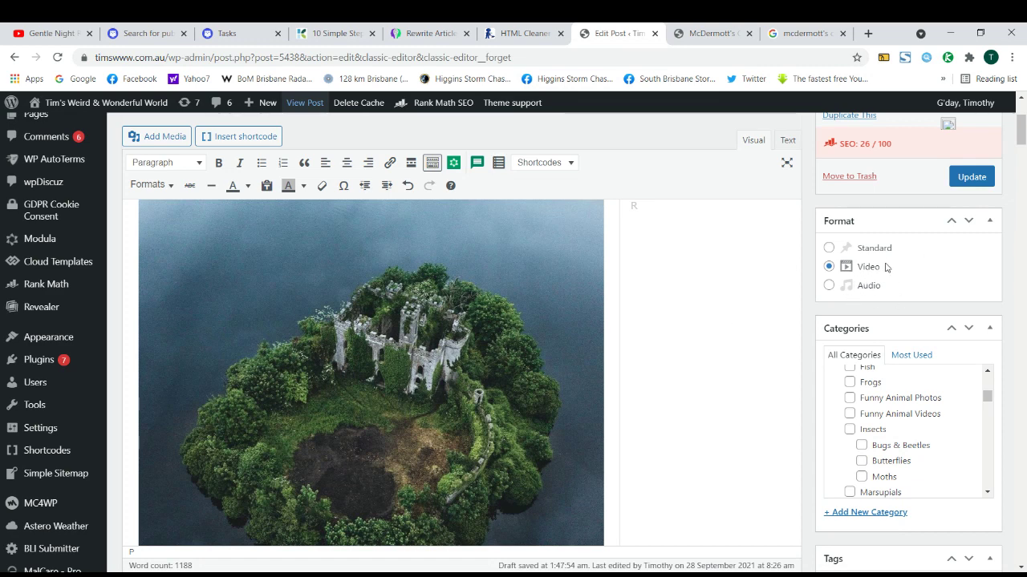
Check which categories are assigned to the post, and find the site-wide Categories entry under Posts.
scroll(868, 265, "down", 2)
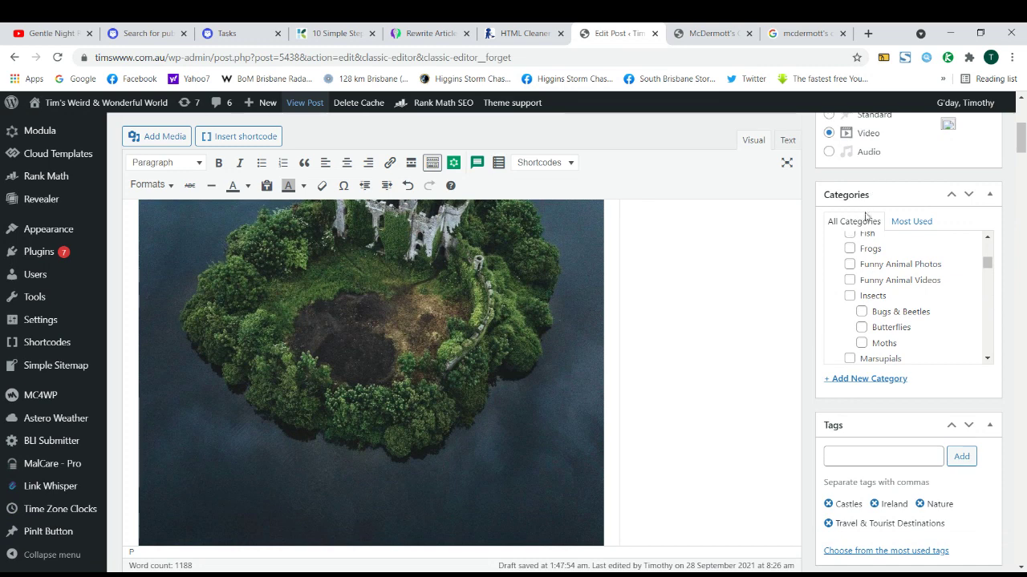
scroll(864, 321, "up", 5)
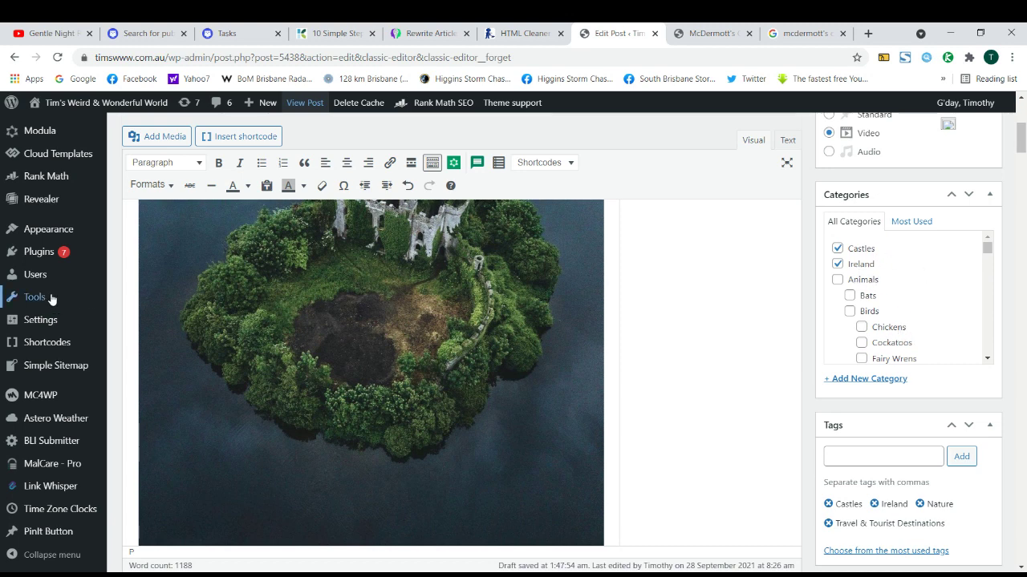
scroll(50, 298, "up", 5)
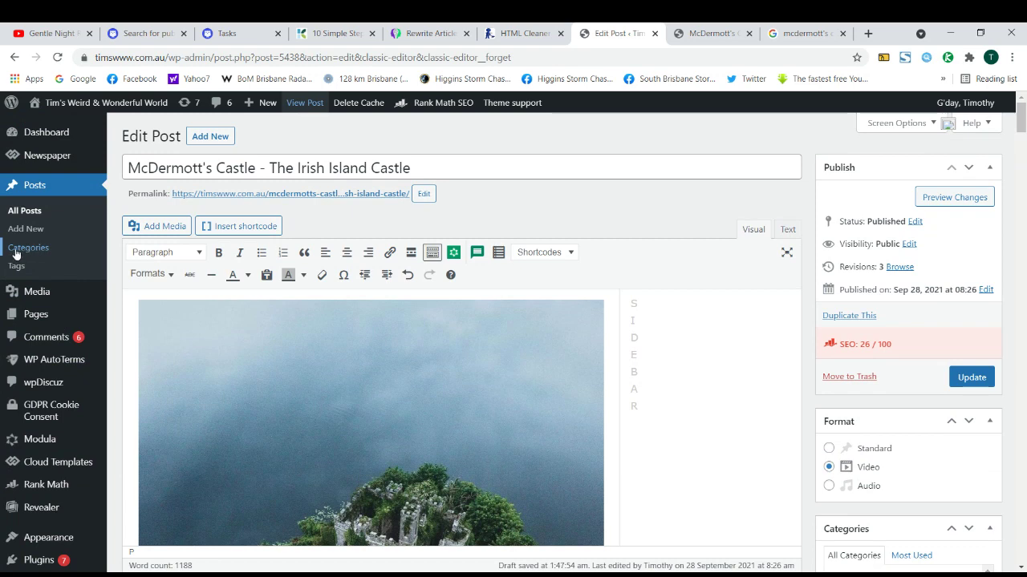
Show the form for adding a new category in the post's Categories settings, and close it without entering anything.
scroll(907, 344, "down", 3)
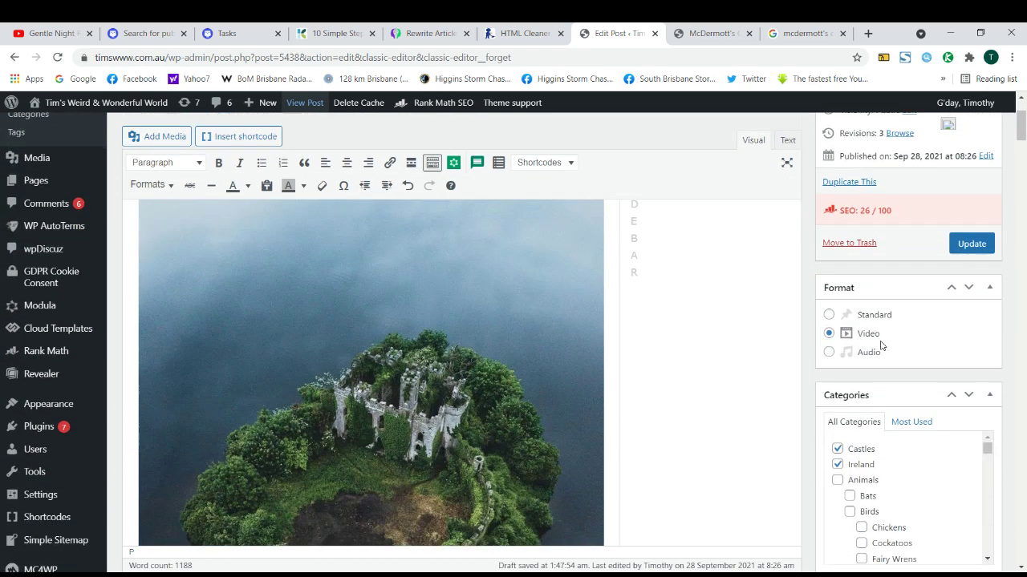
scroll(901, 339, "down", 10)
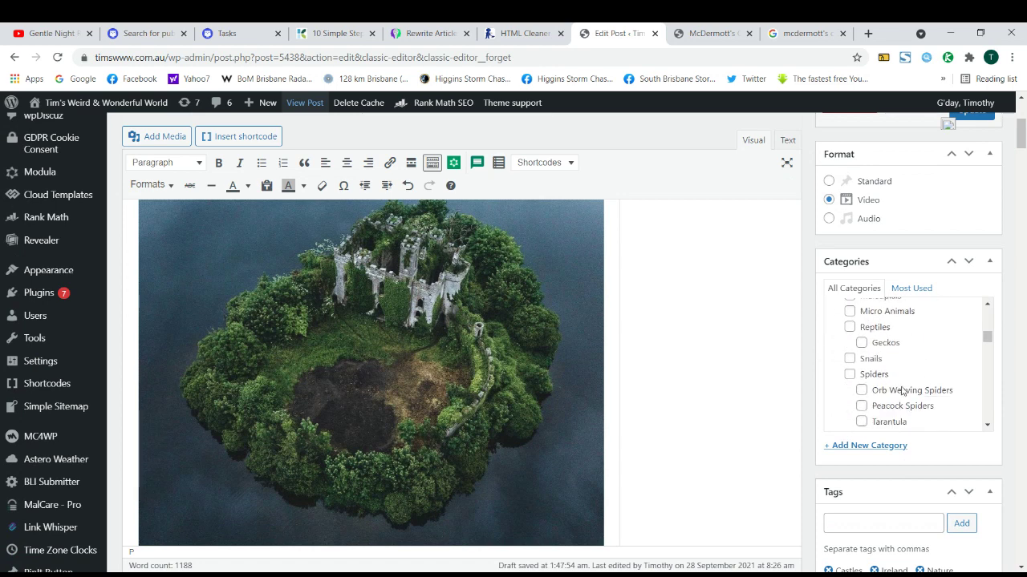
left_click(866, 444)
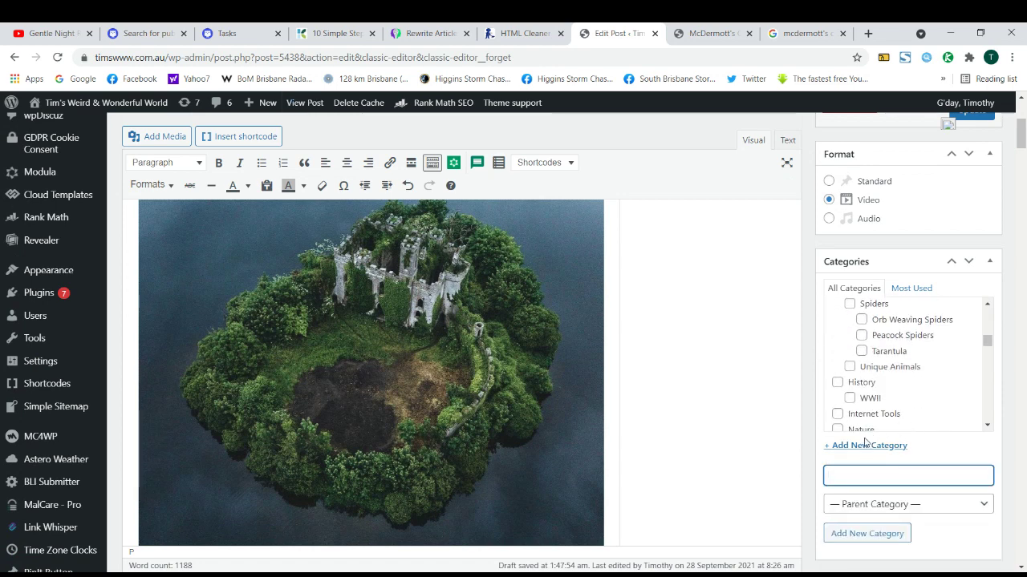
left_click(866, 445)
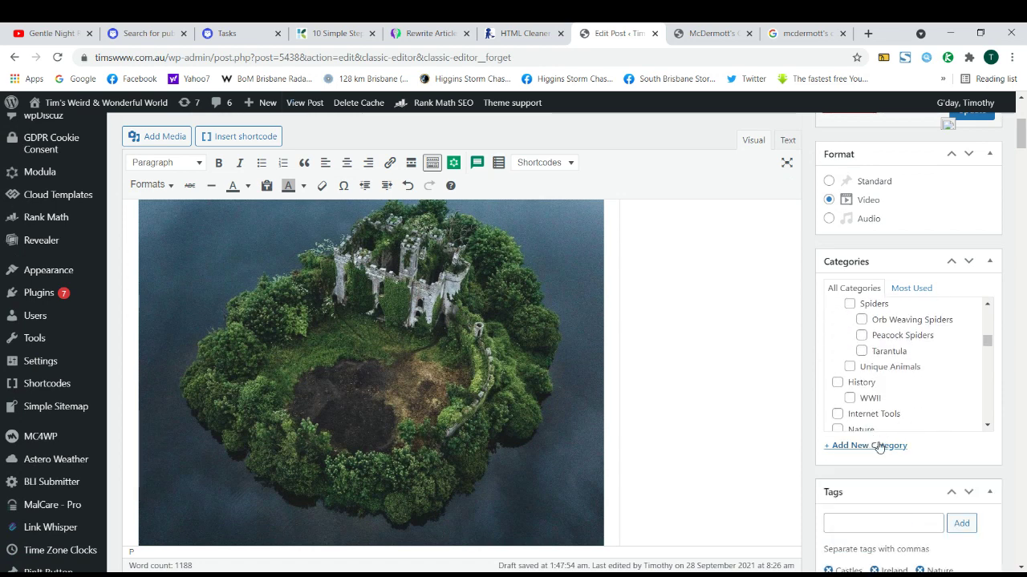
Look over the post's tags and browse the full category list from the assigned categories to the weather ones.
scroll(904, 343, "up", 10)
scroll(863, 341, "down", 8)
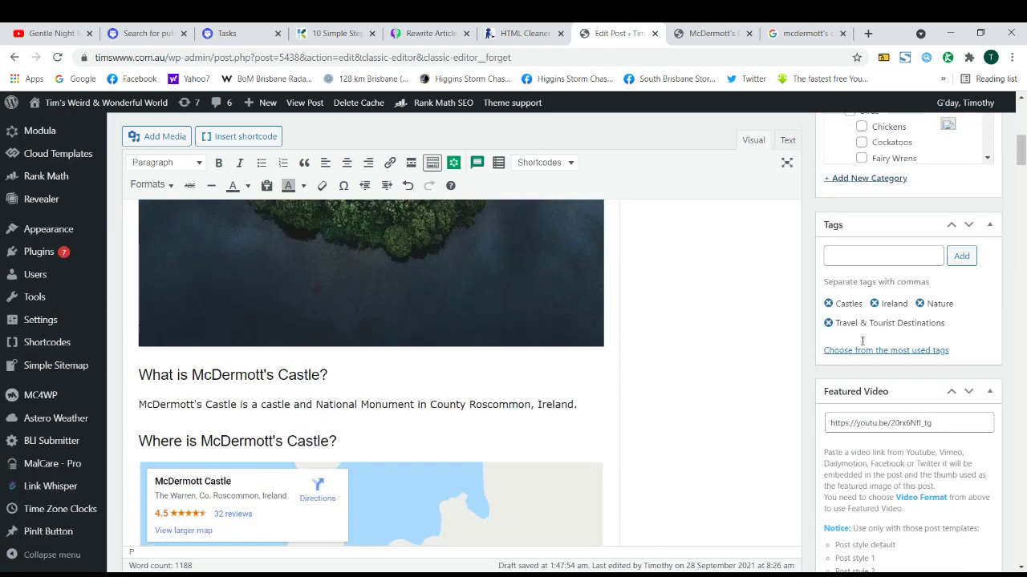
scroll(863, 341, "up", 4)
scroll(874, 329, "down", 10)
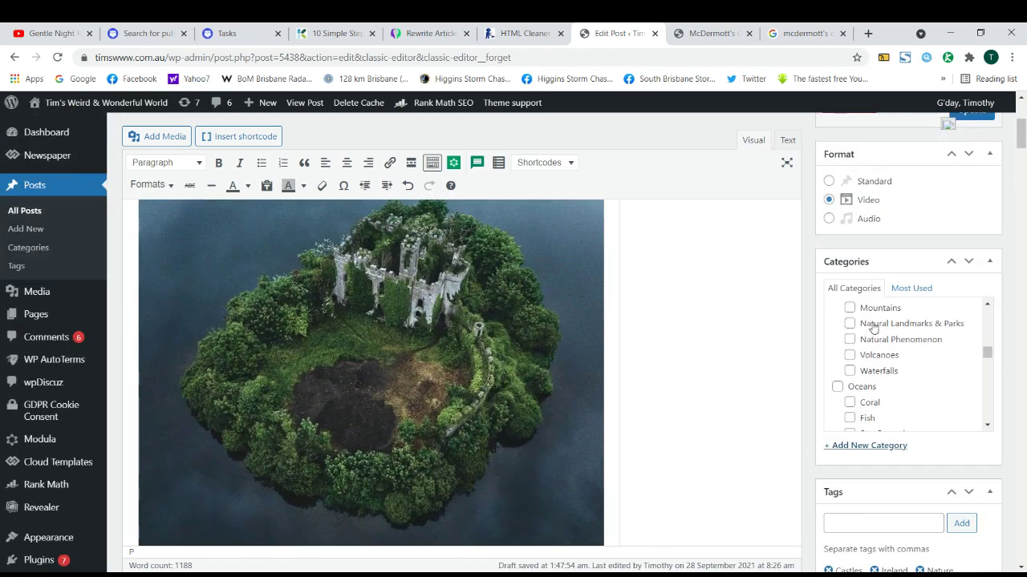
scroll(874, 328, "down", 10)
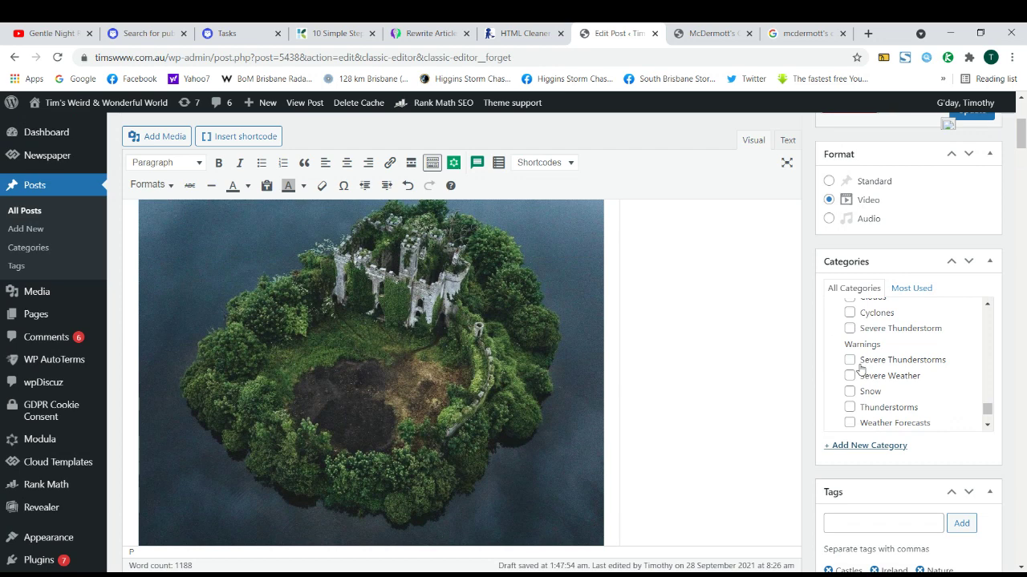
scroll(859, 367, "up", 15)
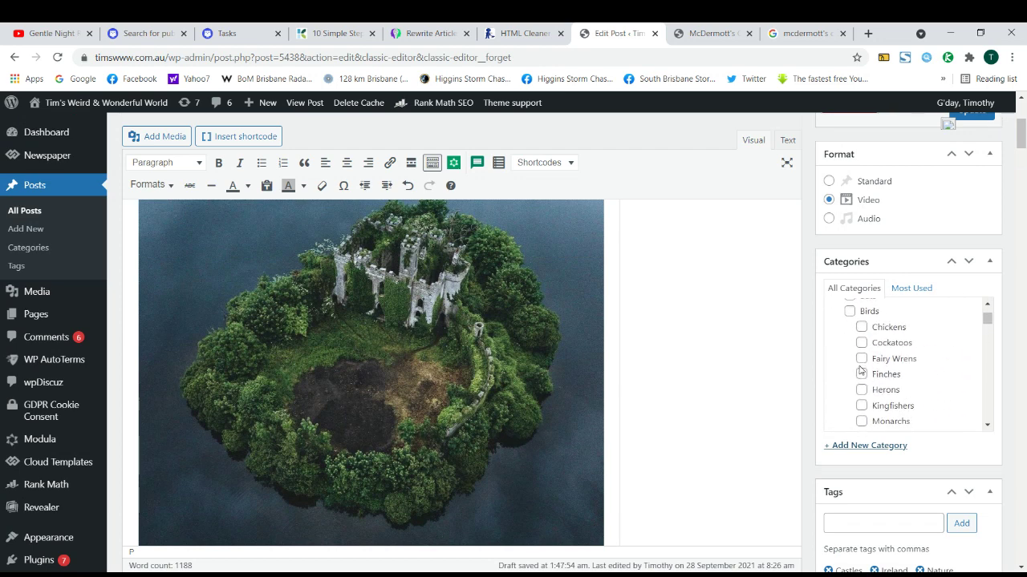
scroll(860, 371, "up", 3)
scroll(866, 366, "down", 10)
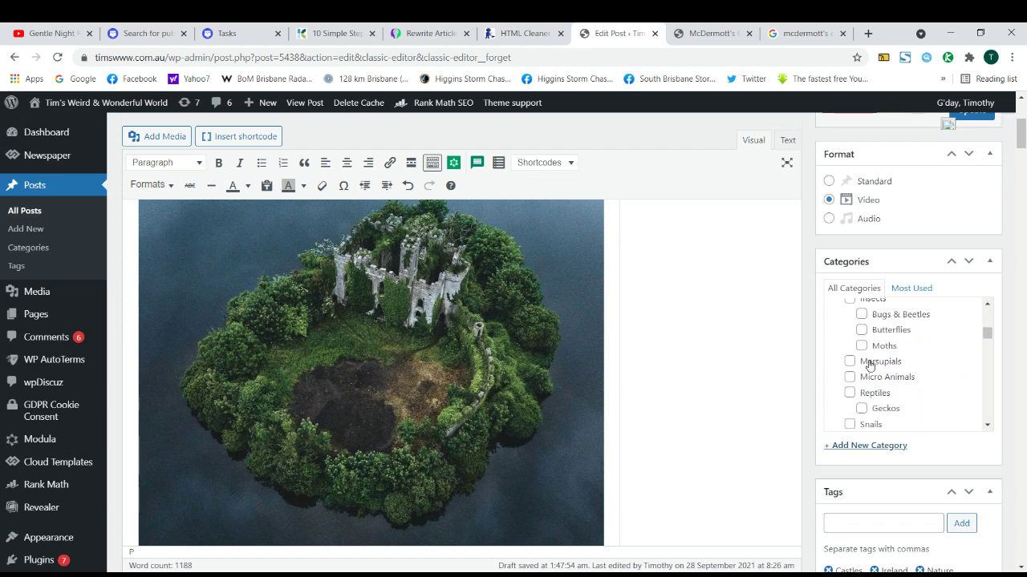
scroll(872, 370, "up", 15)
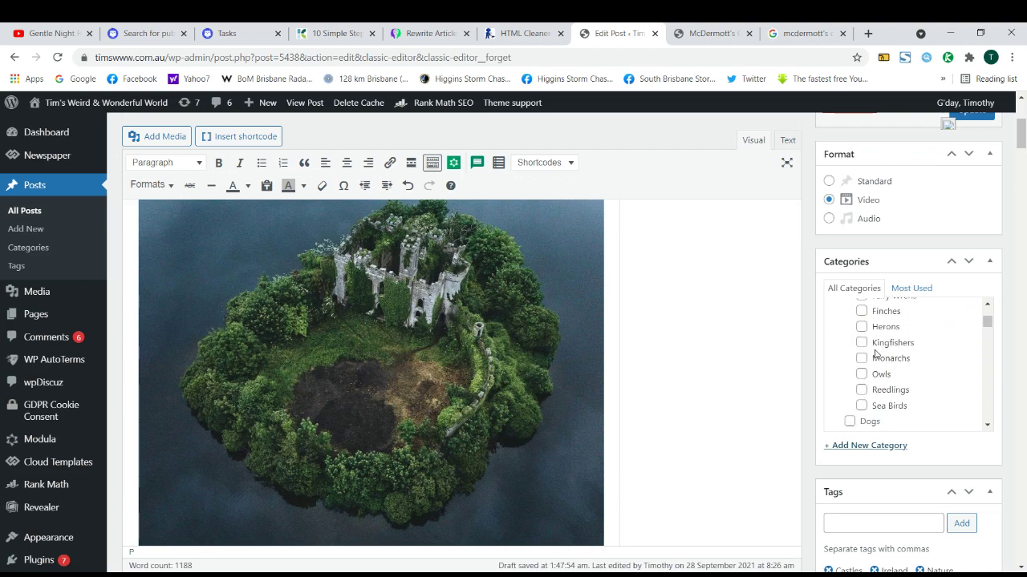
Examine the nested subcategories under Animals in the category list, from Birds through Insects to Reptiles.
scroll(910, 337, "down", 2)
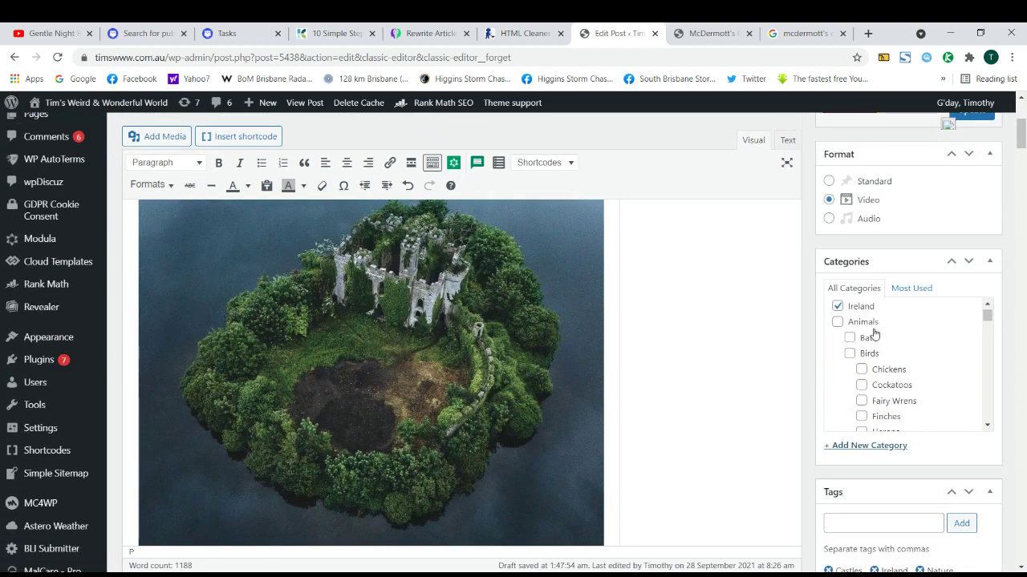
scroll(873, 333, "down", 1)
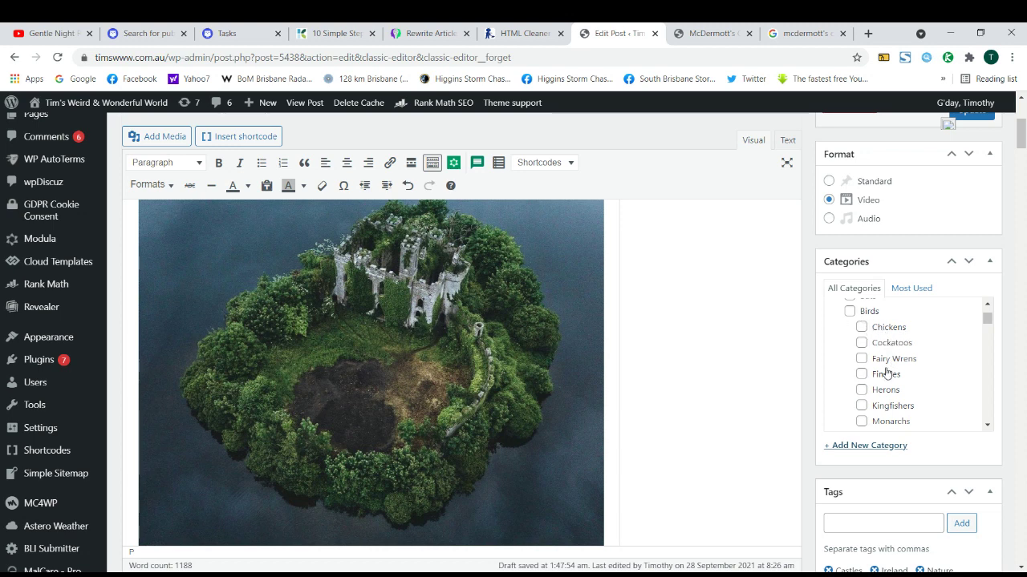
scroll(882, 369, "down", 4)
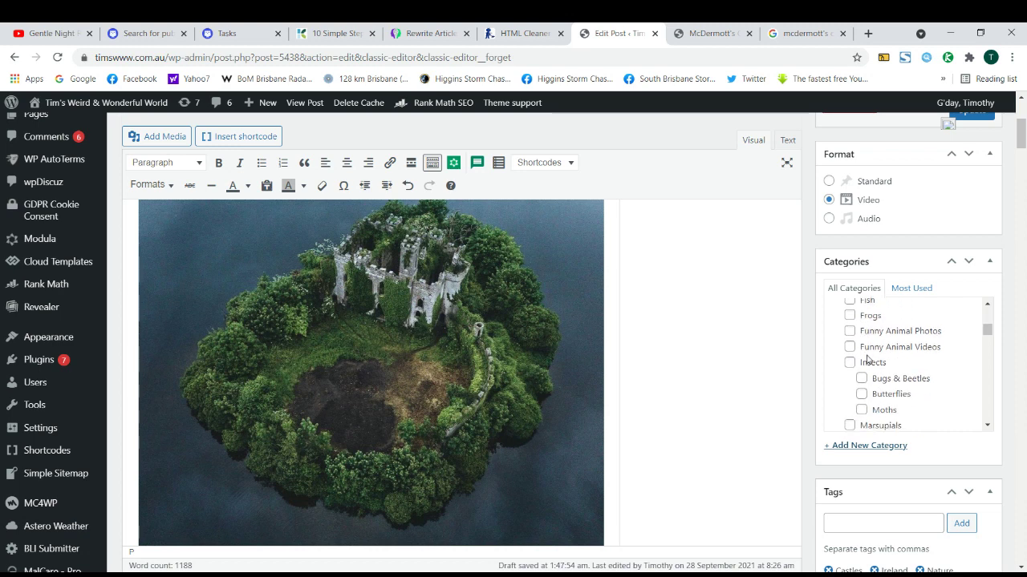
scroll(867, 365, "up", 2)
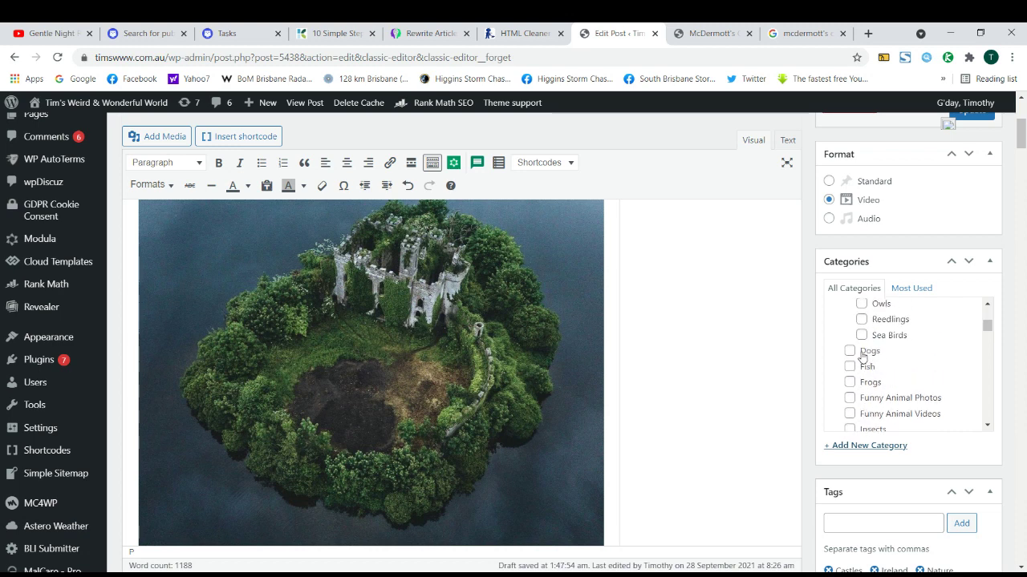
scroll(863, 357, "up", 4)
scroll(883, 359, "down", 4)
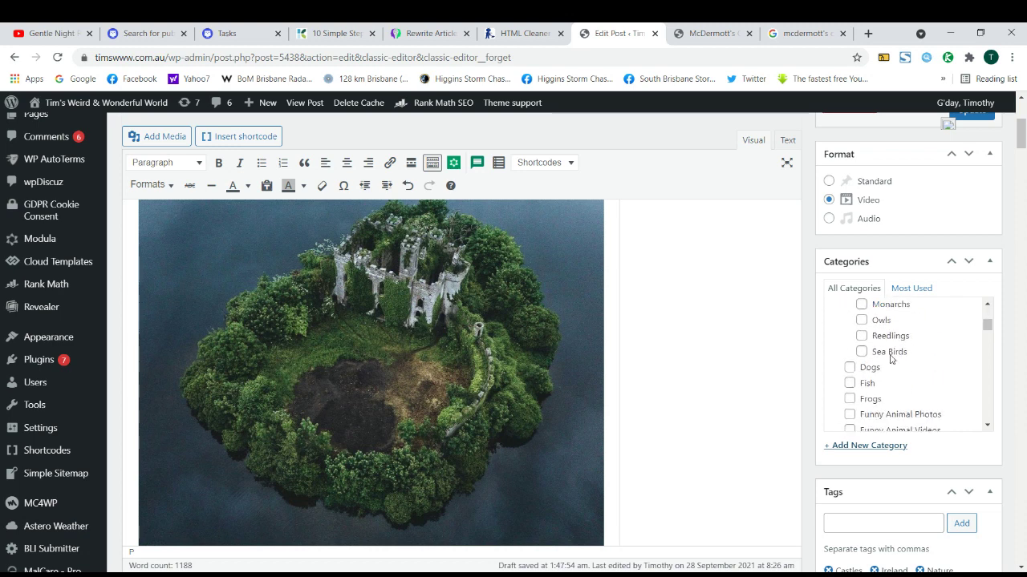
scroll(891, 361, "down", 4)
scroll(892, 366, "up", 2)
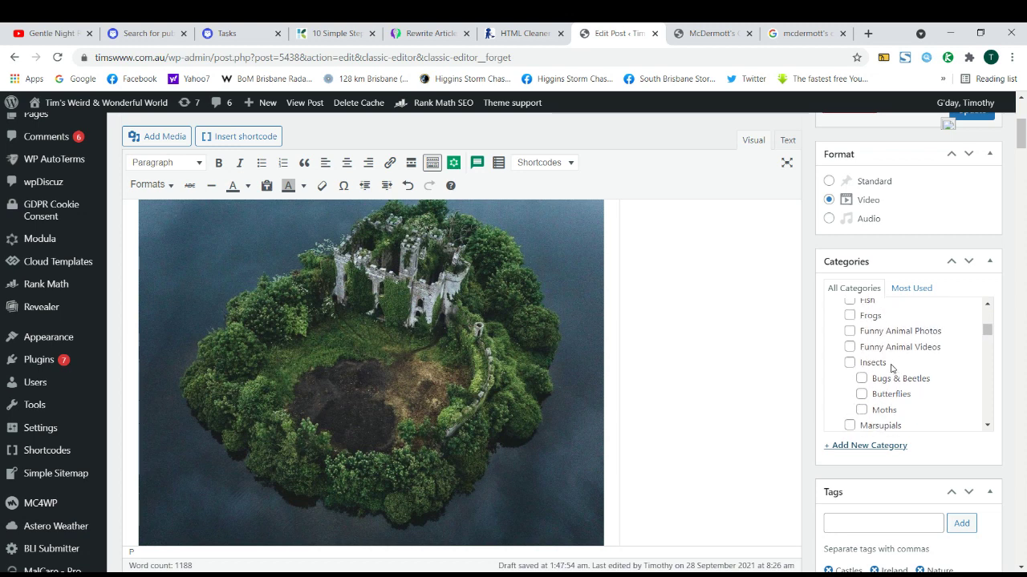
scroll(882, 393, "down", 2)
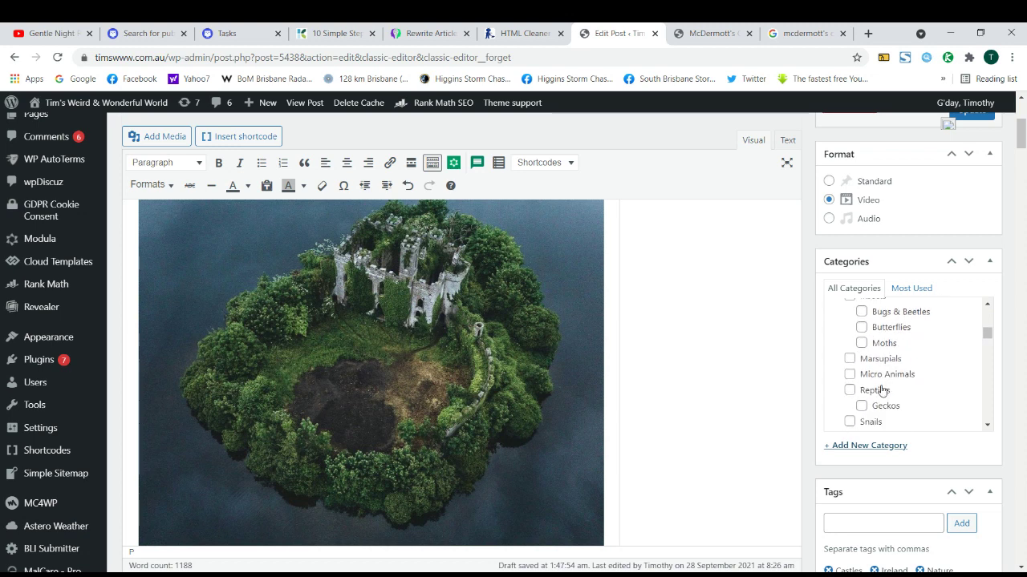
Show the new category form in the post's Categories settings and choose Birds as the parent category, leaving the name empty.
scroll(880, 391, "down", 3)
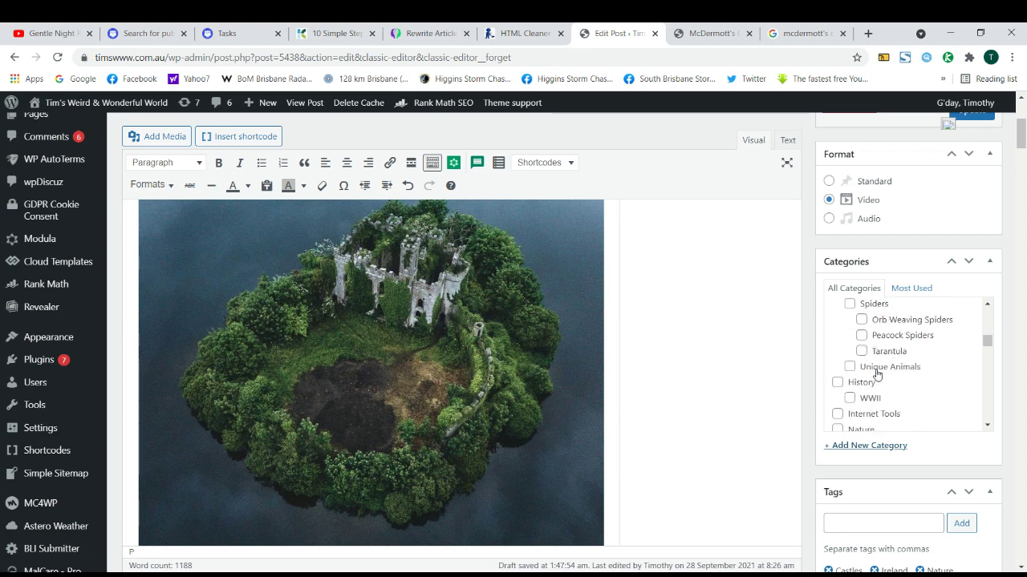
scroll(890, 365, "down", 2)
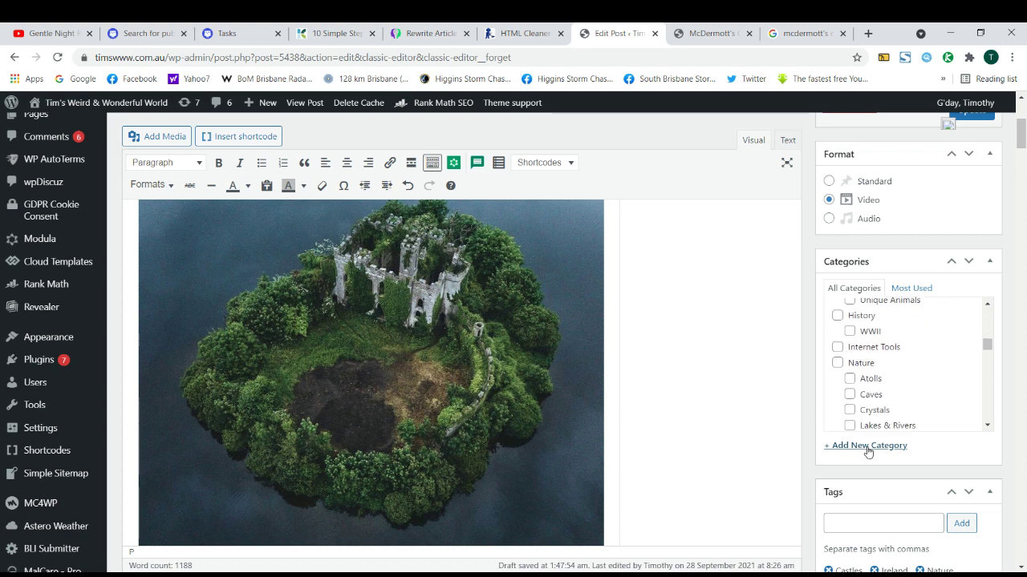
scroll(864, 454, "down", 2)
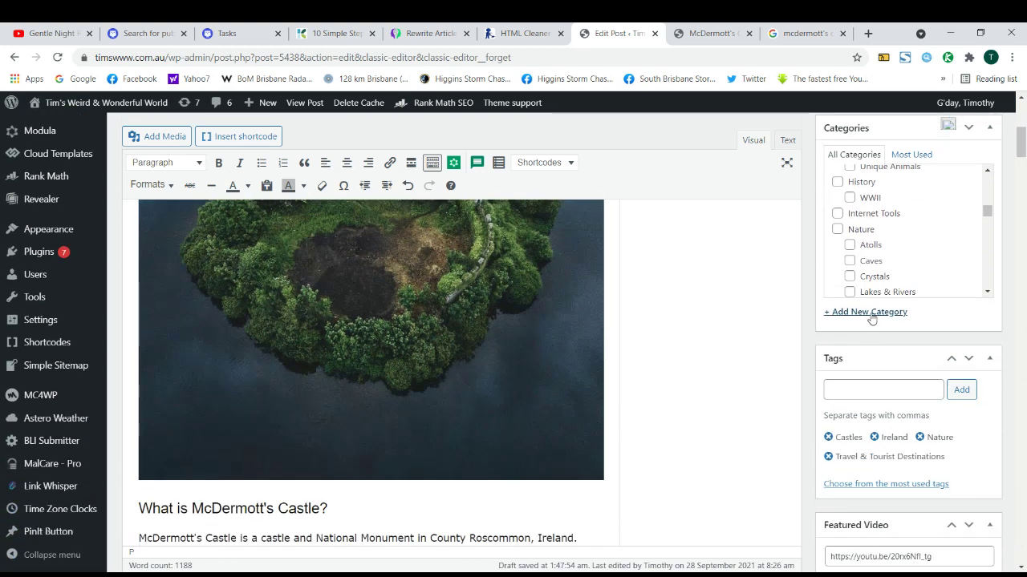
left_click(872, 318)
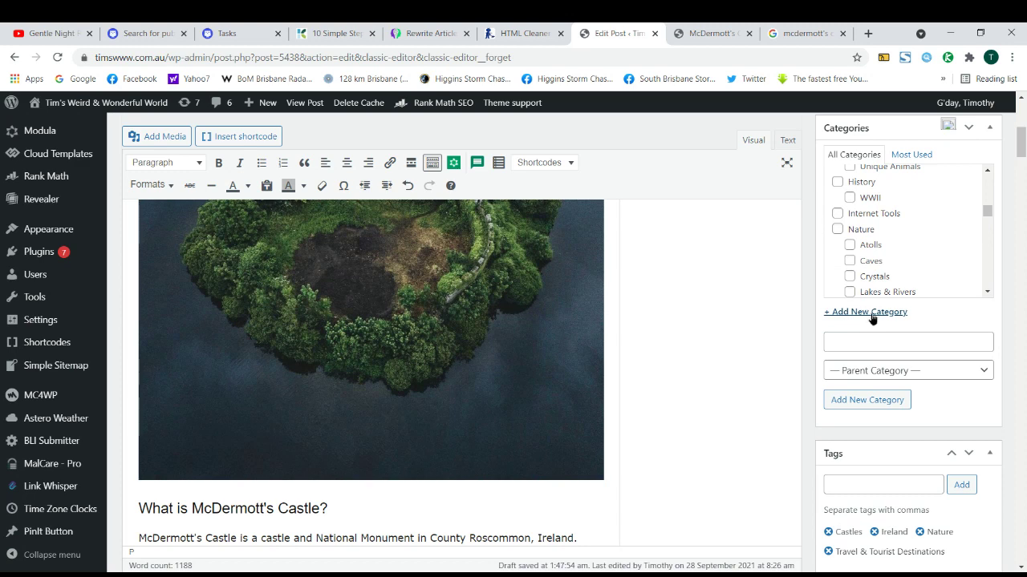
left_click(871, 318)
left_click(872, 318)
left_click(862, 338)
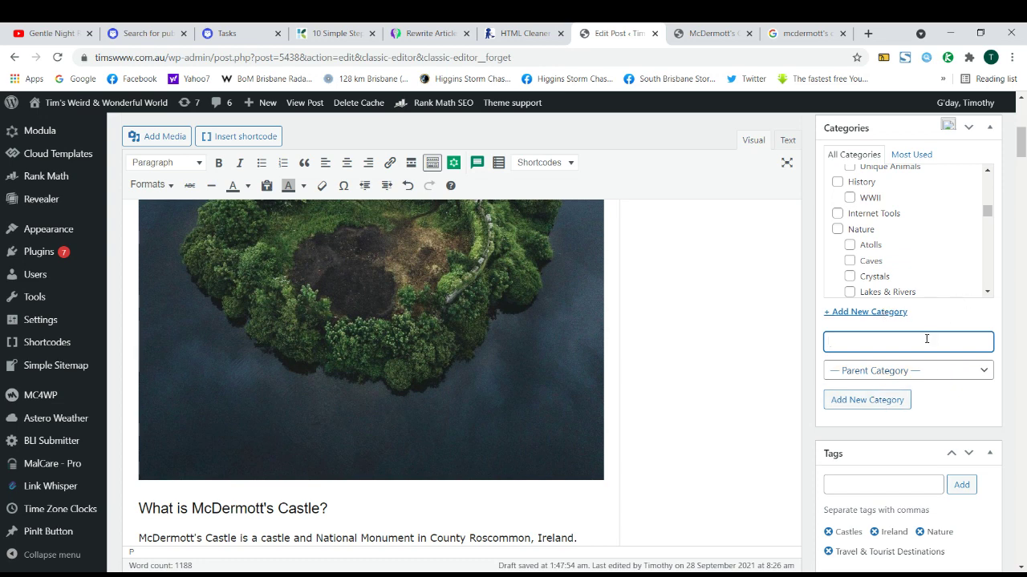
left_click(897, 317)
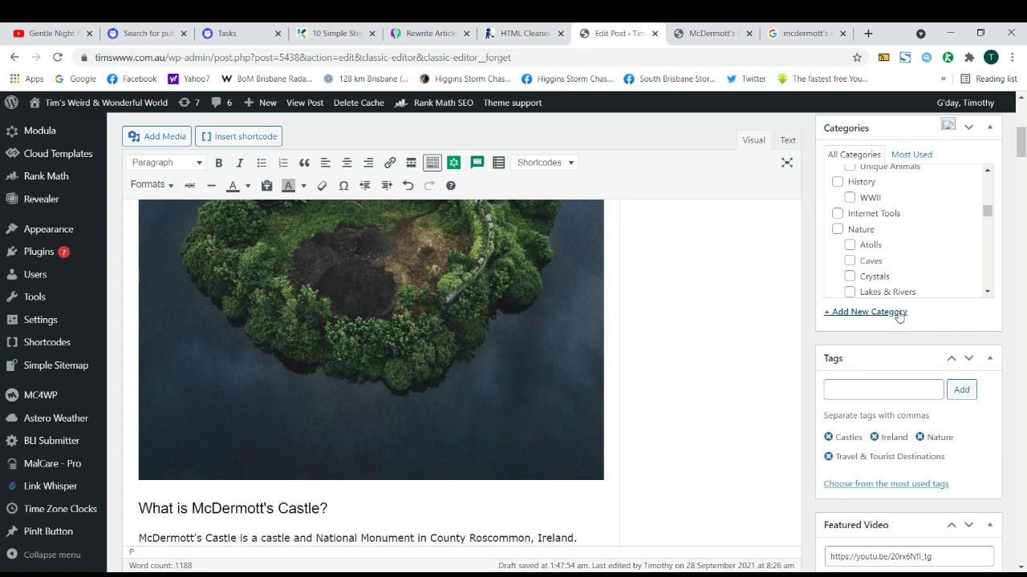
left_click(876, 312)
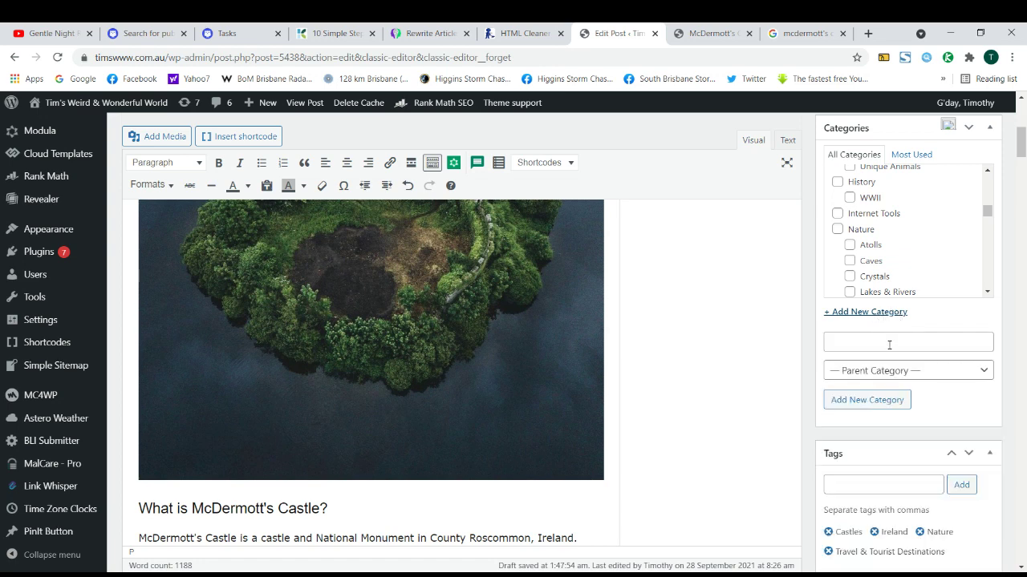
left_click(900, 373)
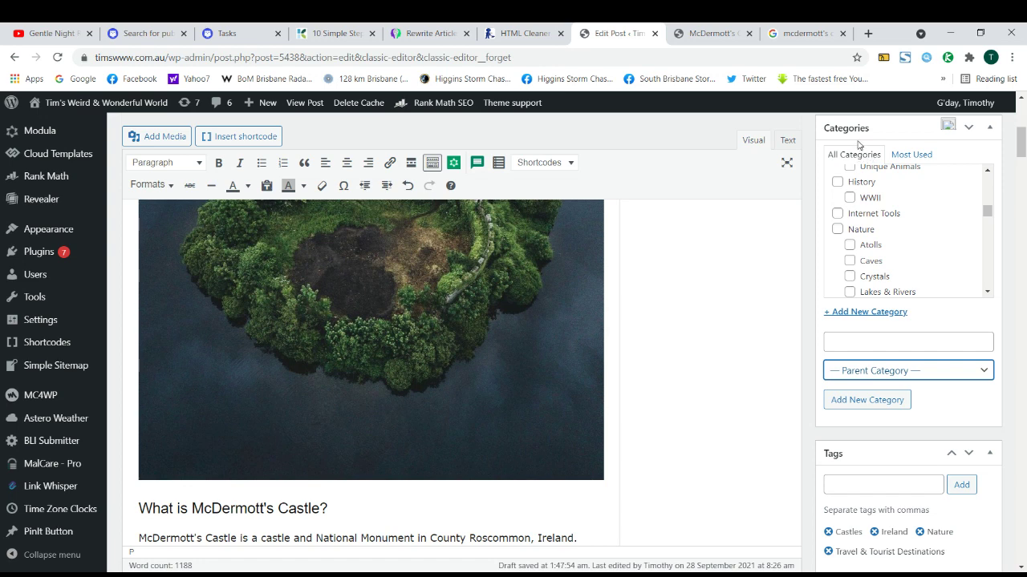
key("b")
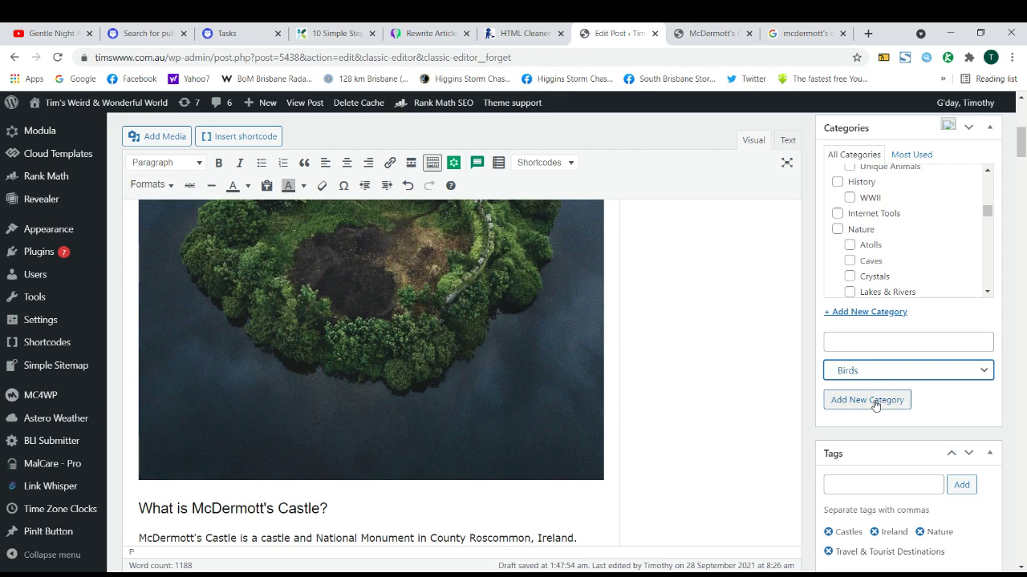
Compare the post's tags with the category list, from the assigned categories through Nature and Photography to the weather entries.
scroll(874, 406, "down", 2)
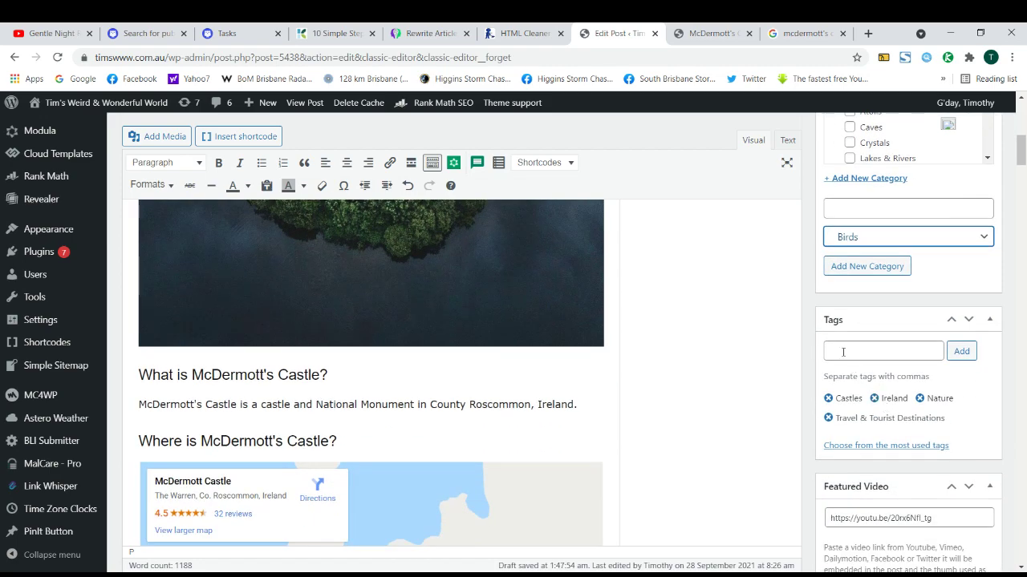
scroll(853, 361, "up", 4)
scroll(852, 353, "down", 3)
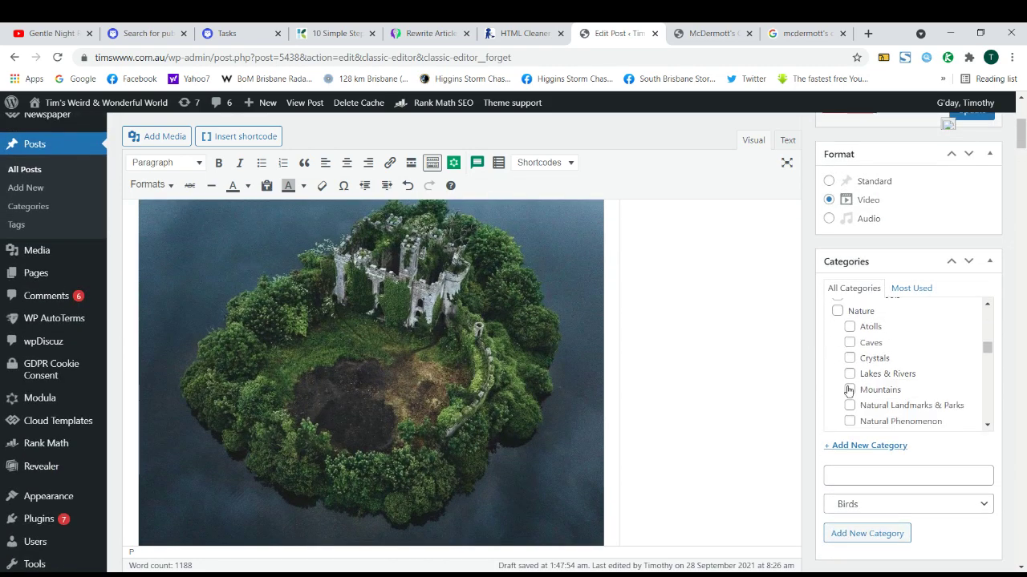
scroll(852, 401, "down", 3)
scroll(827, 435, "down", 4)
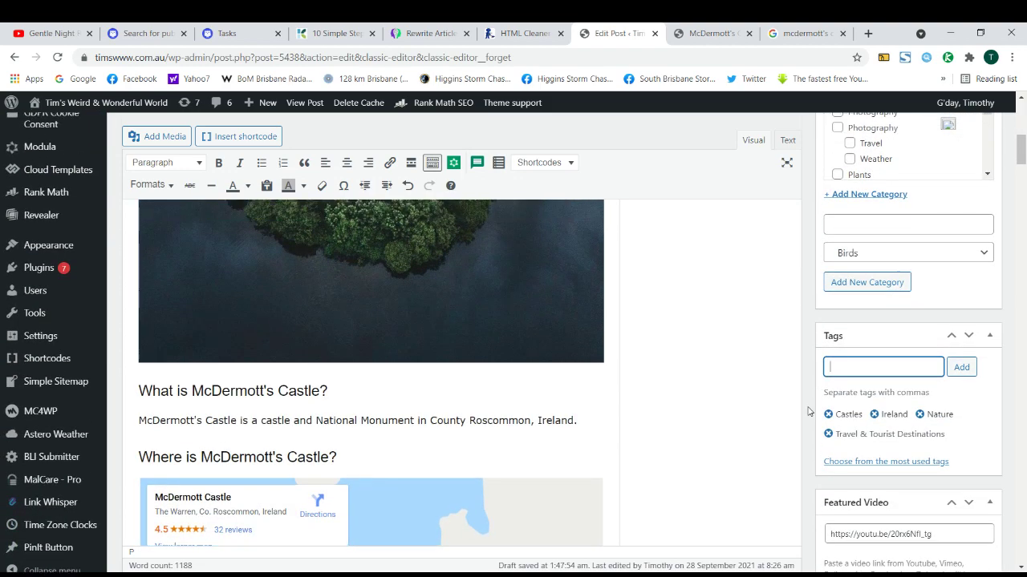
scroll(826, 417, "up", 2)
scroll(838, 297, "up", 8)
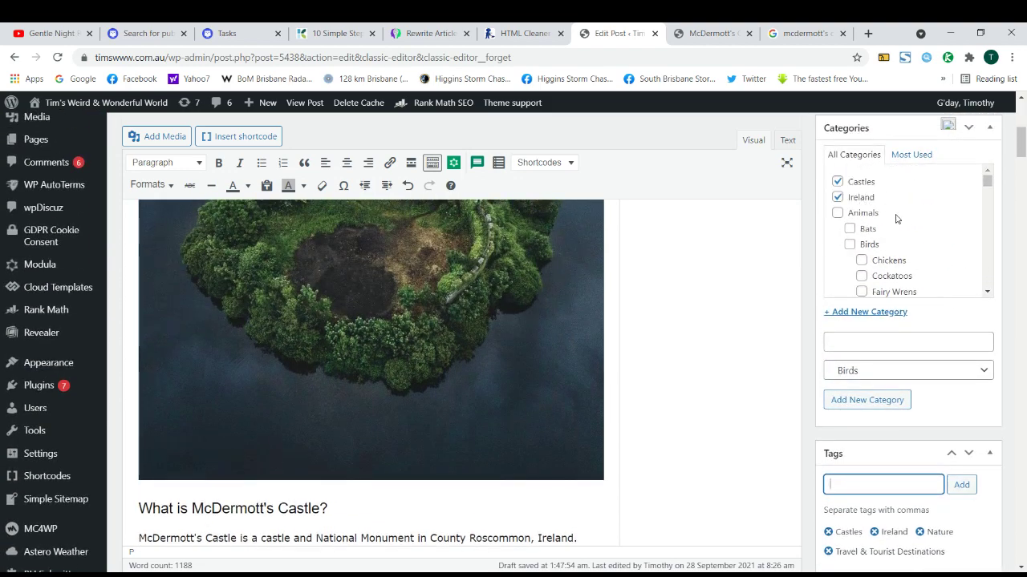
scroll(901, 224, "down", 3)
scroll(903, 227, "down", 12)
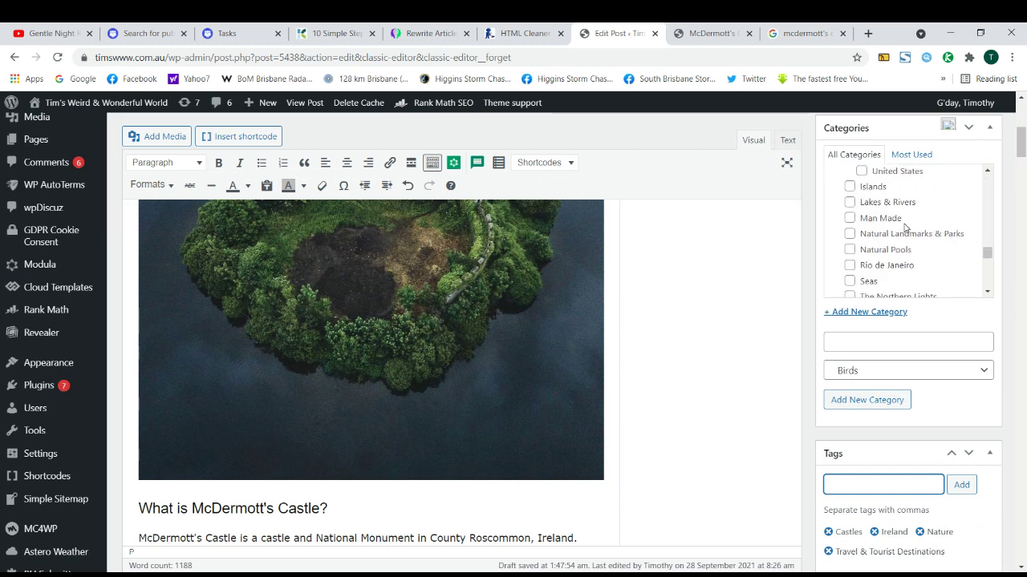
scroll(904, 229, "down", 3)
scroll(898, 343, "down", 3)
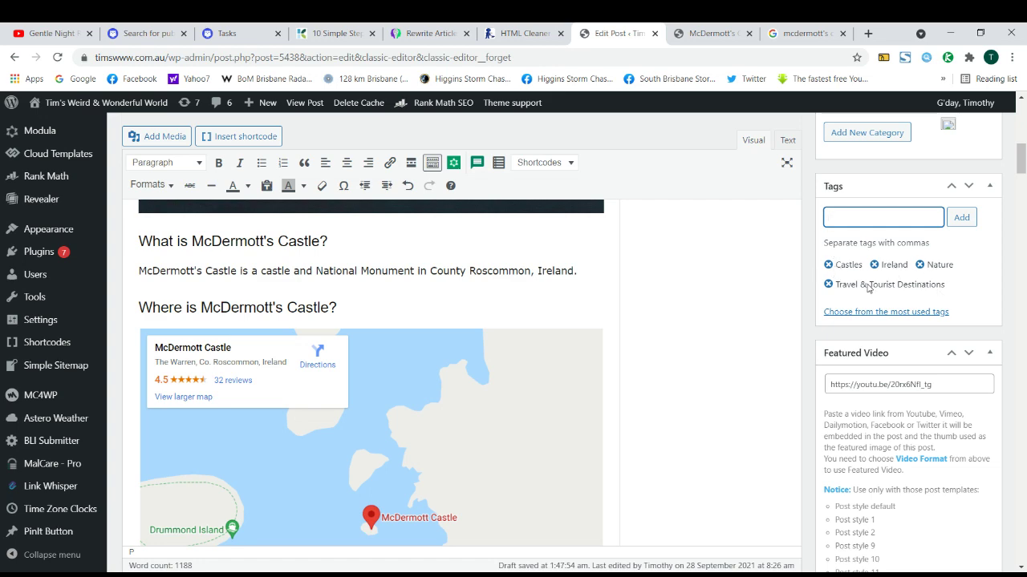
Select the Featured Video link, check the video at the head of the published post, and return to the post editor.
scroll(866, 297, "down", 3)
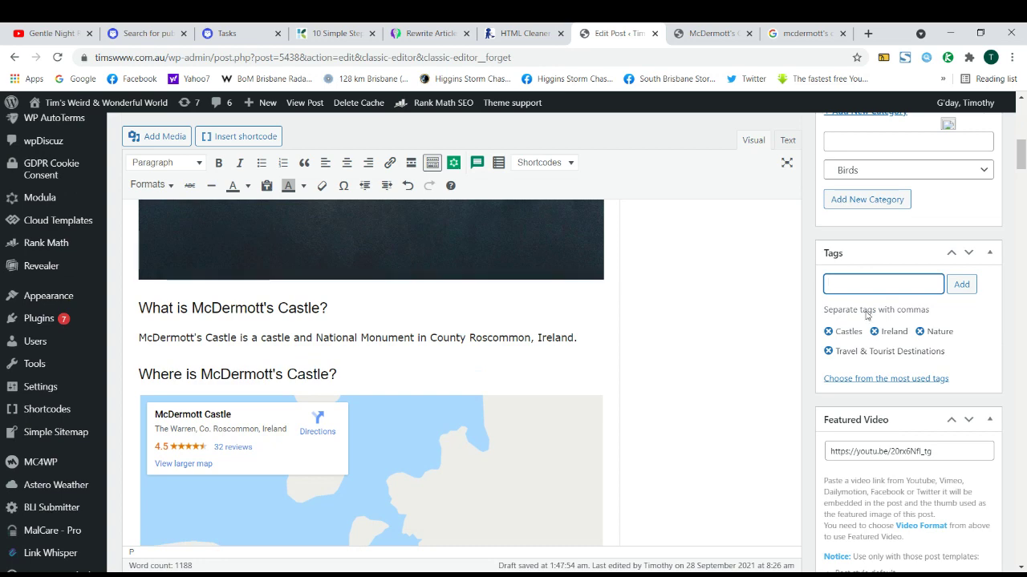
triple_click(876, 251)
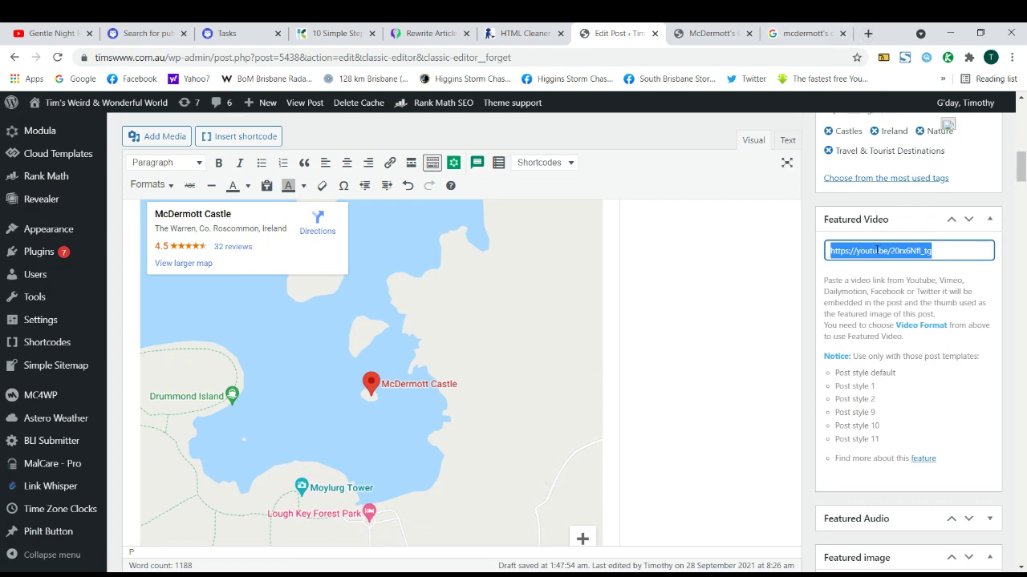
left_click(697, 33)
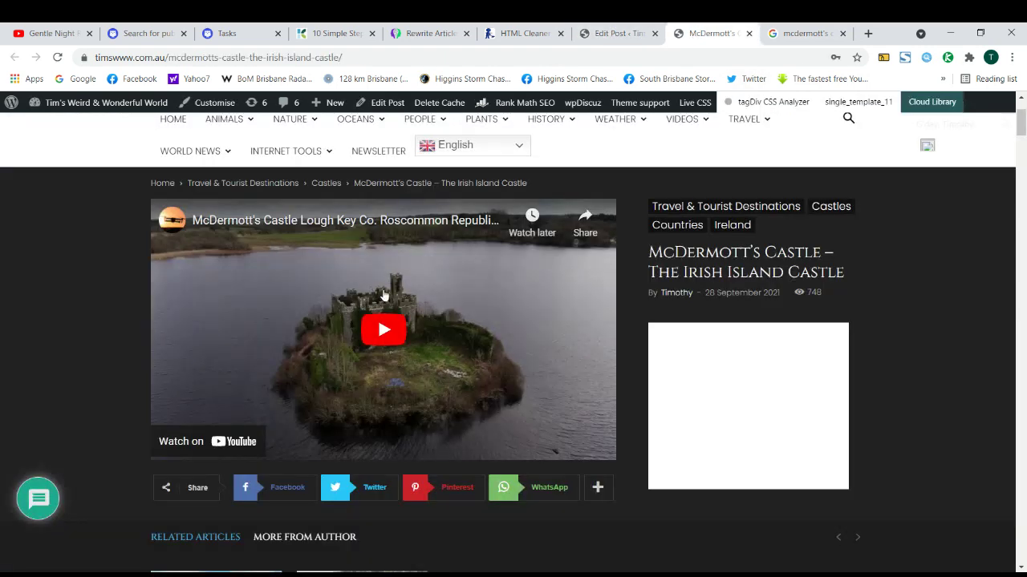
left_click(618, 33)
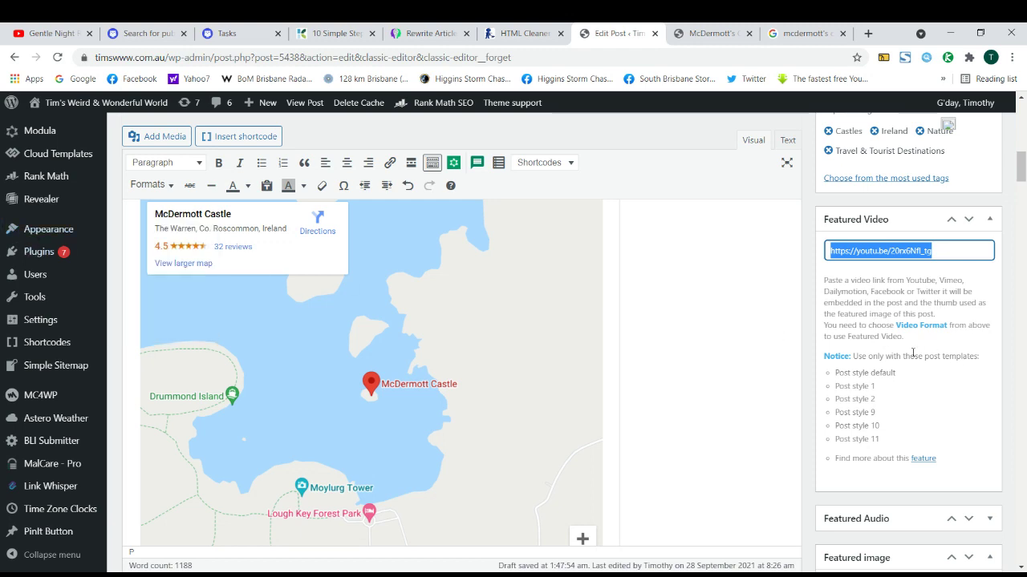
Examine the Featured Video instructions, the post's Format options, and the Featured Audio and Featured image settings.
scroll(913, 353, "down", 1)
scroll(872, 309, "up", 1)
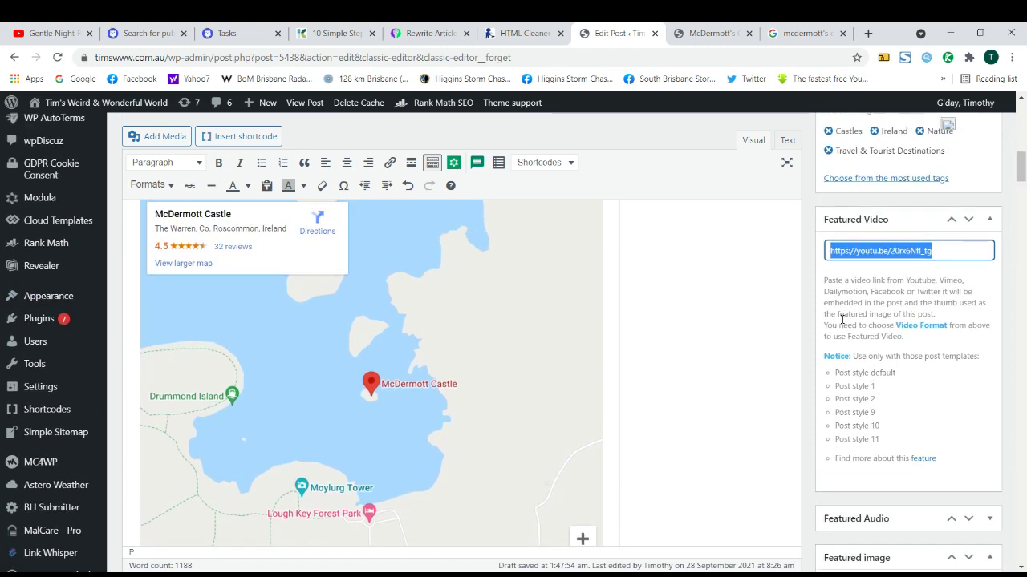
scroll(843, 324, "down", 4)
scroll(846, 321, "up", 5)
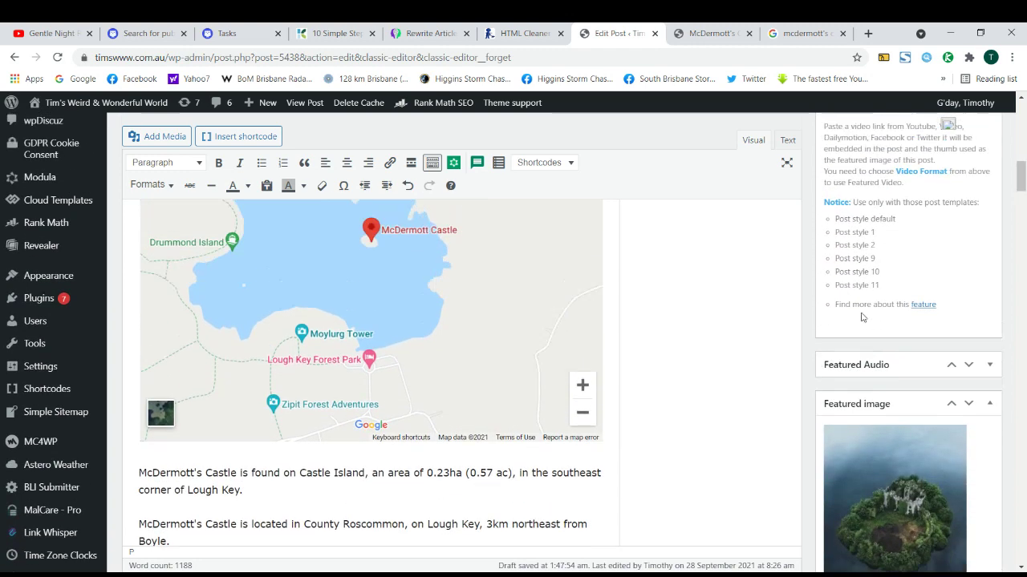
scroll(846, 325, "up", 6)
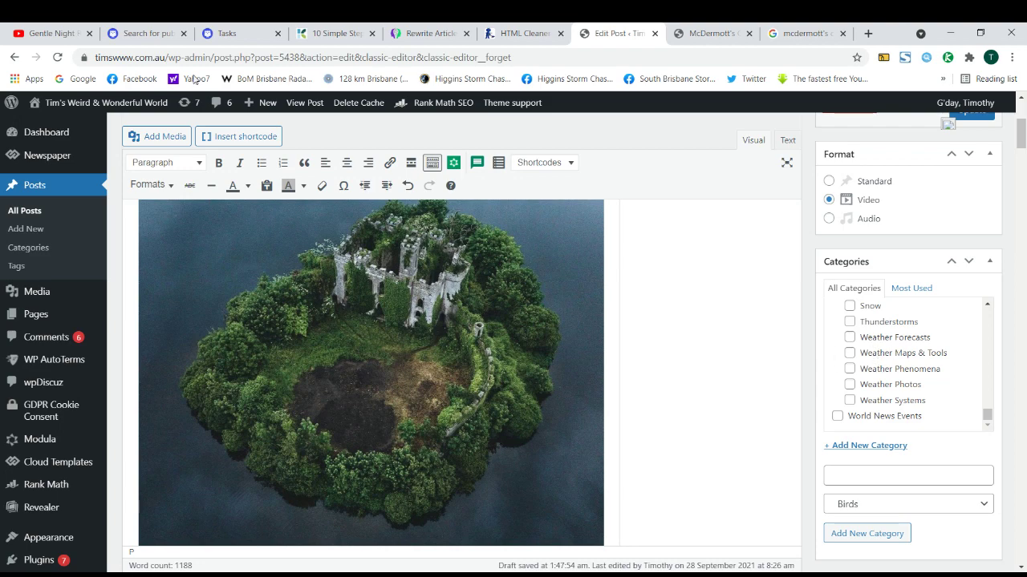
scroll(817, 303, "up", 3)
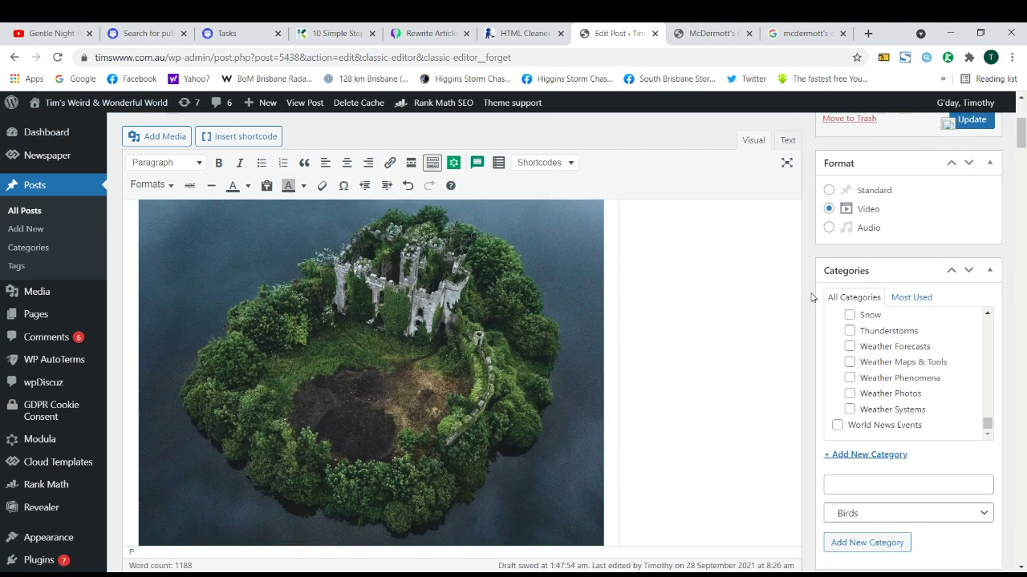
scroll(870, 224, "down", 2)
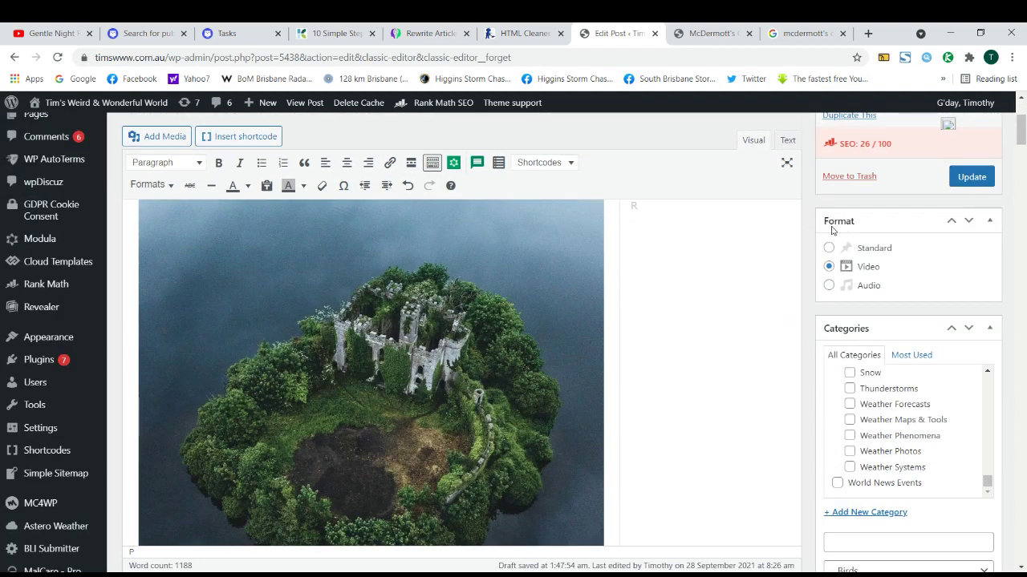
scroll(842, 224, "down", 5)
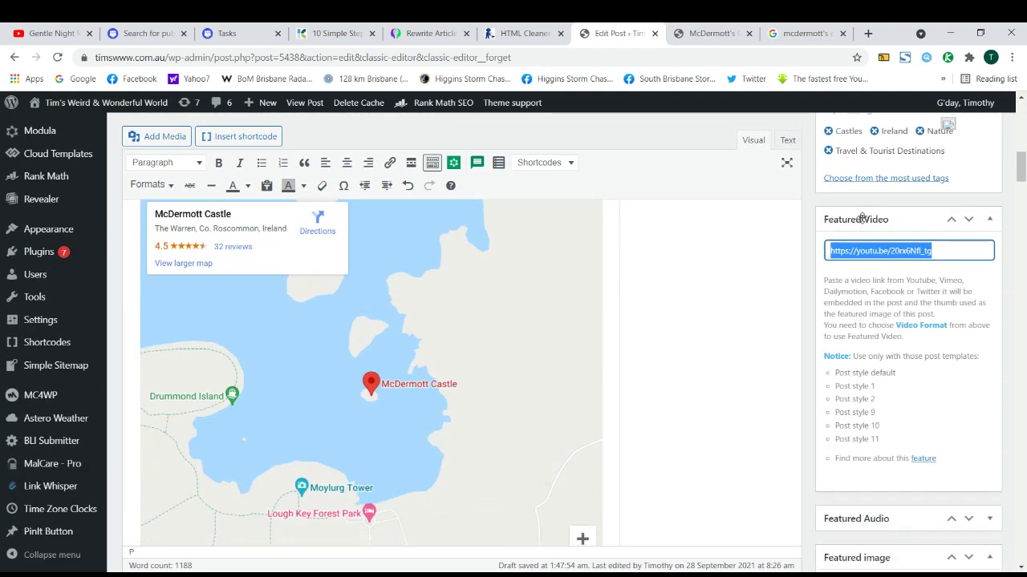
scroll(861, 219, "down", 5)
scroll(875, 241, "up", 2)
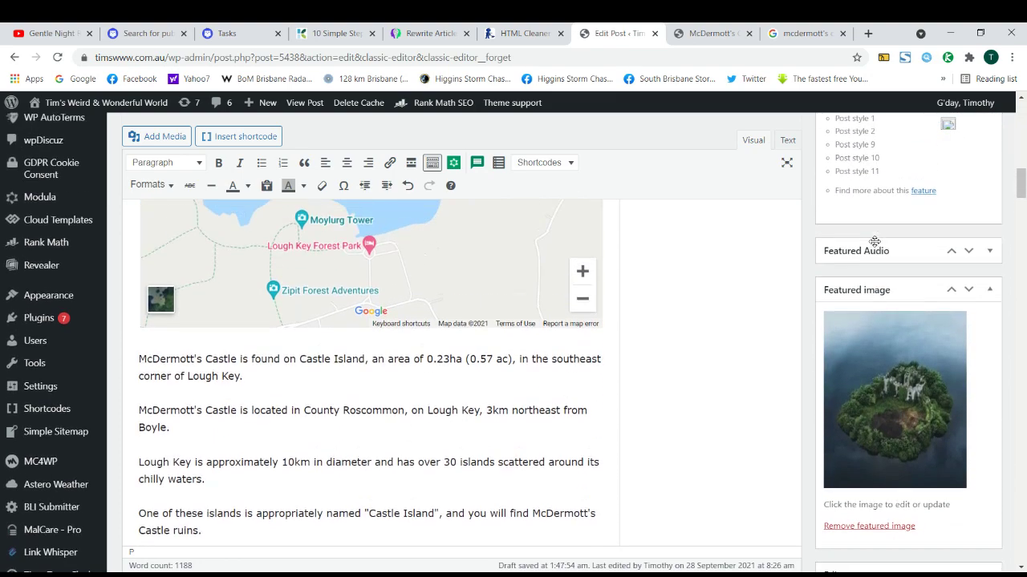
scroll(863, 249, "down", 4)
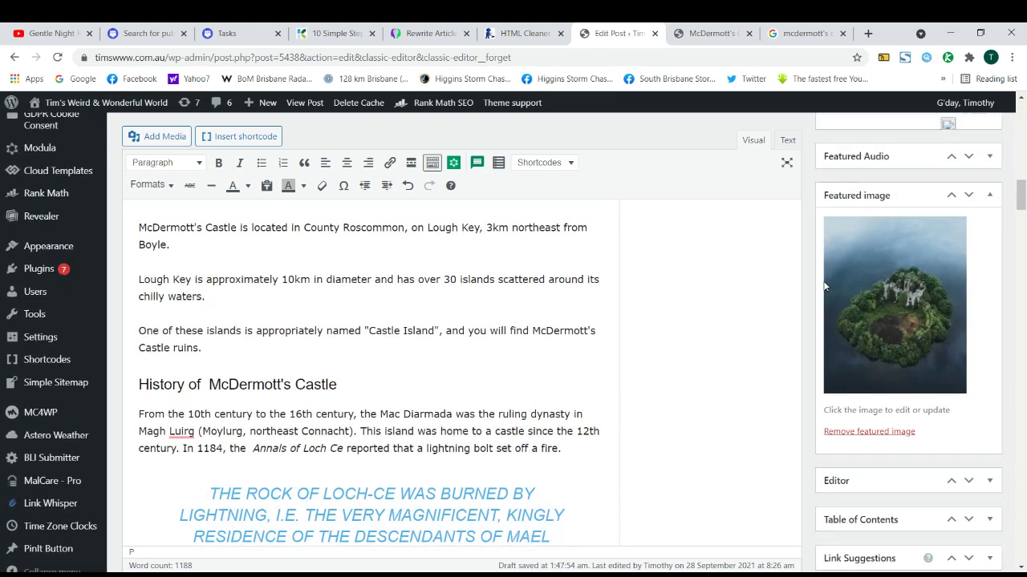
scroll(823, 286, "up", 5)
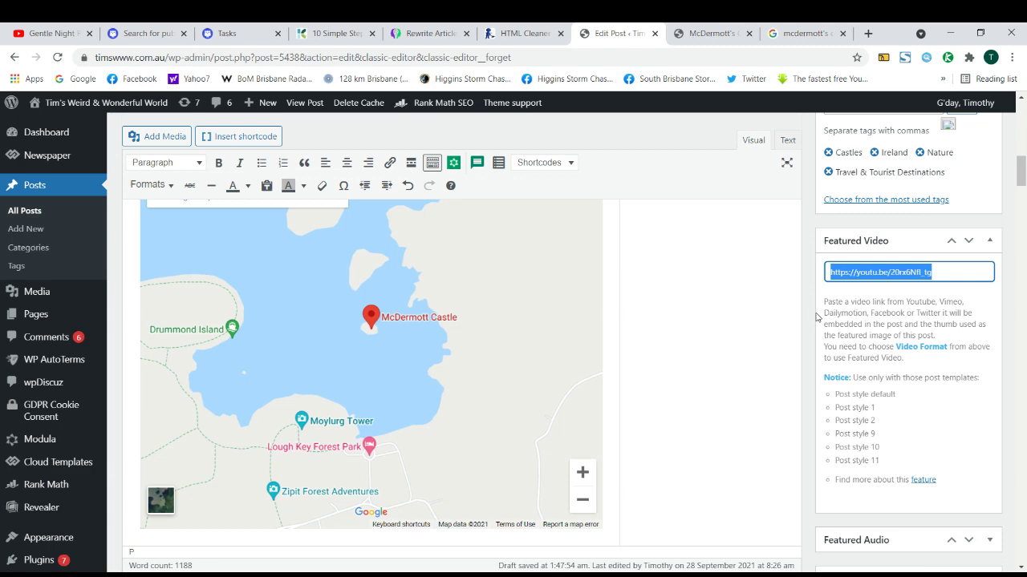
scroll(818, 309, "down", 5)
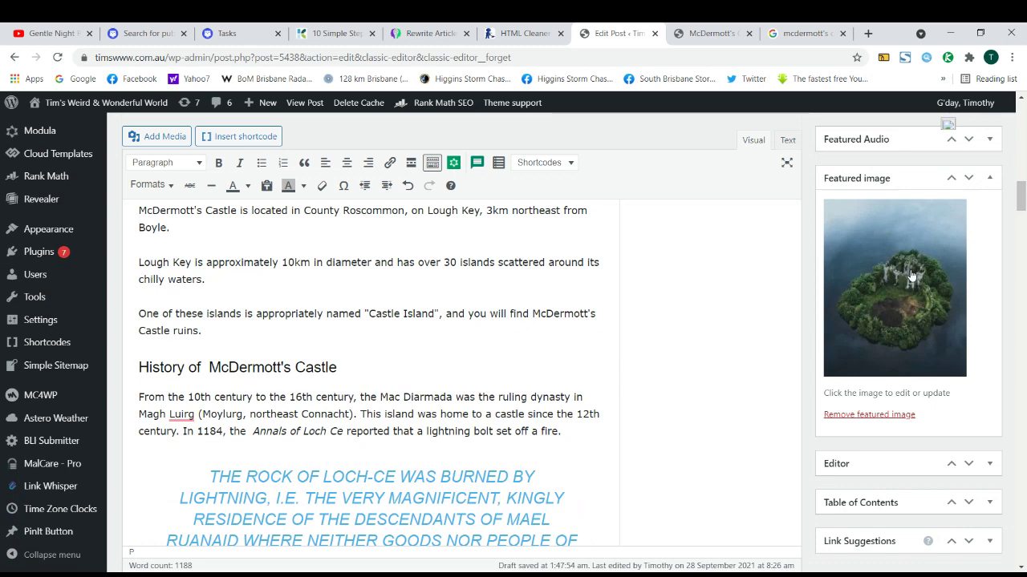
Compare the post's featured image with the castle image in the published article, and return to the editor.
left_click(707, 33)
mouse_move(552, 121)
scroll(444, 304, "down", 11)
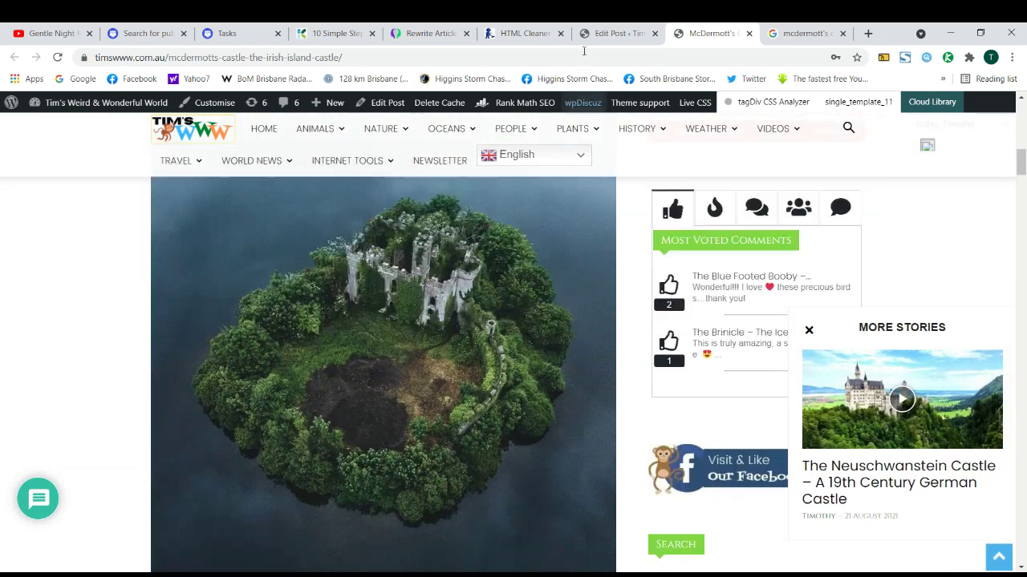
left_click(592, 37)
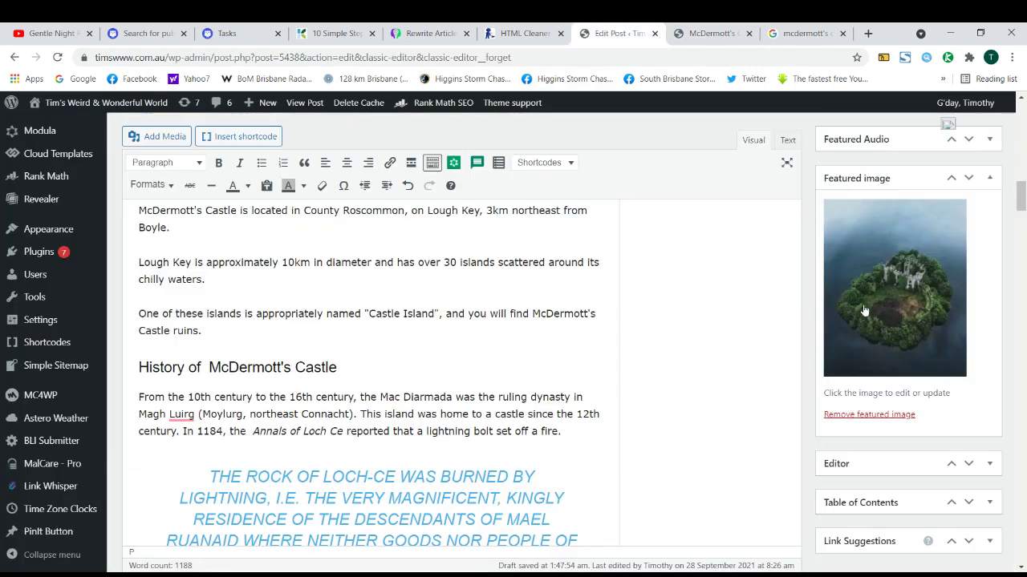
Go back to the published castle article and open the website's home page from it.
left_click(713, 33)
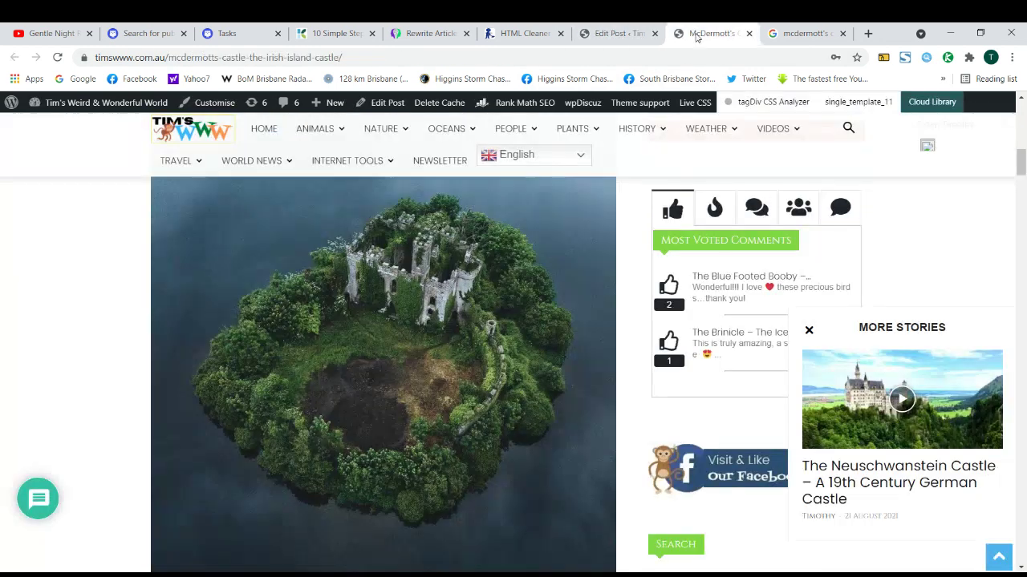
scroll(363, 375, "up", 5)
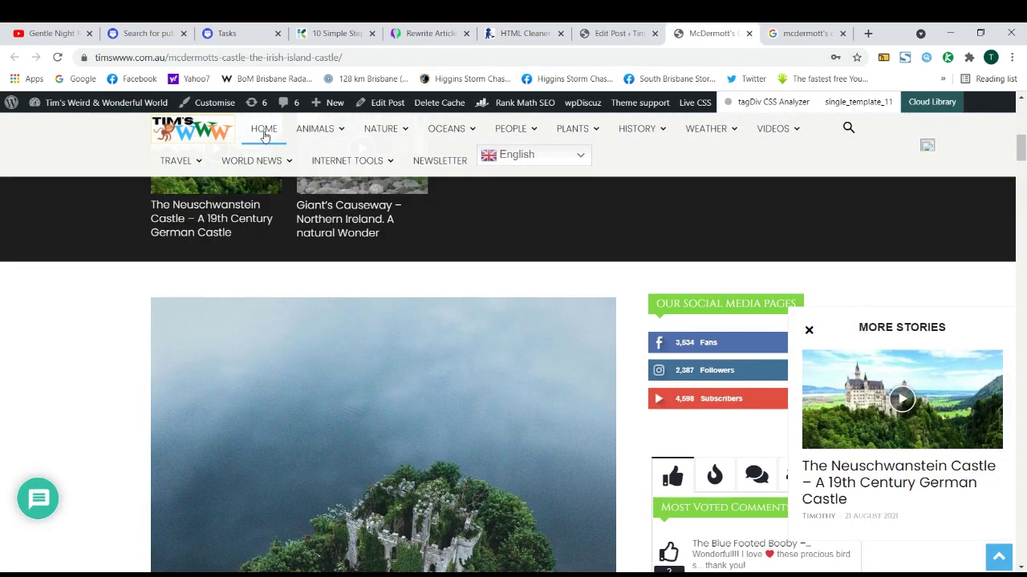
left_click(264, 131)
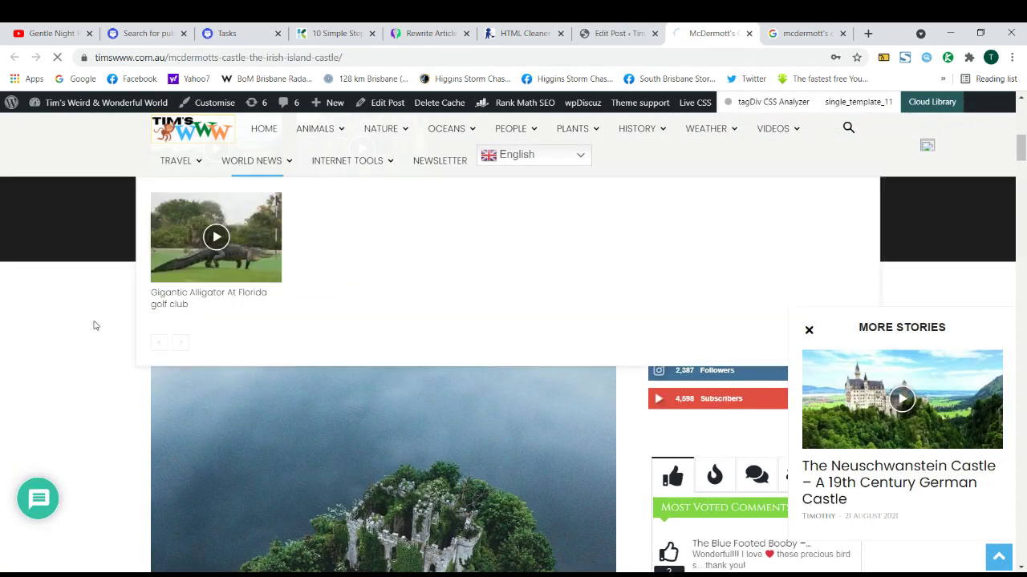
scroll(93, 324, "up", 1)
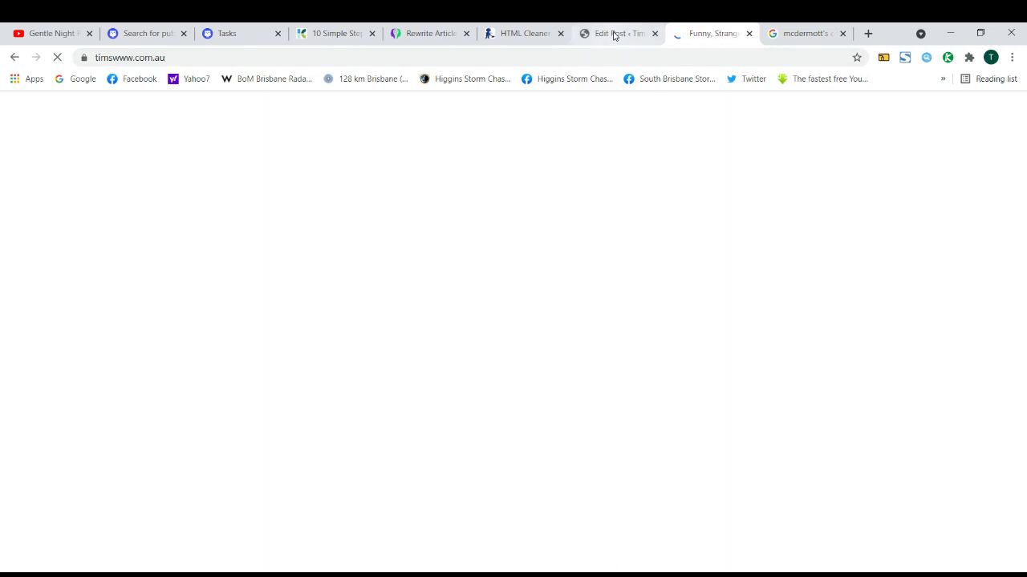
Examine the featured images and titles of the latest posts on the website's home page, and return to the post editor.
left_click(615, 33)
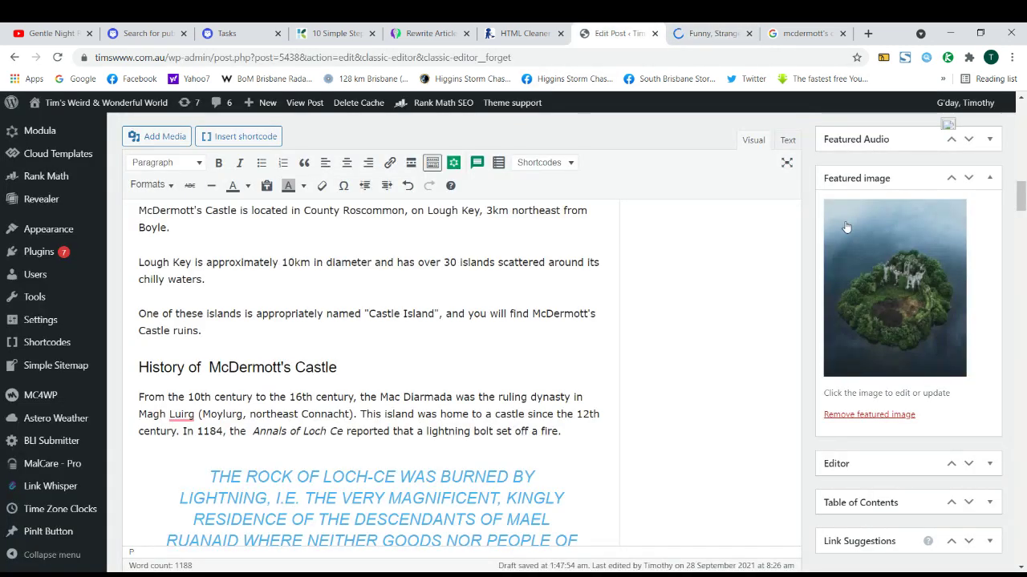
left_click(695, 37)
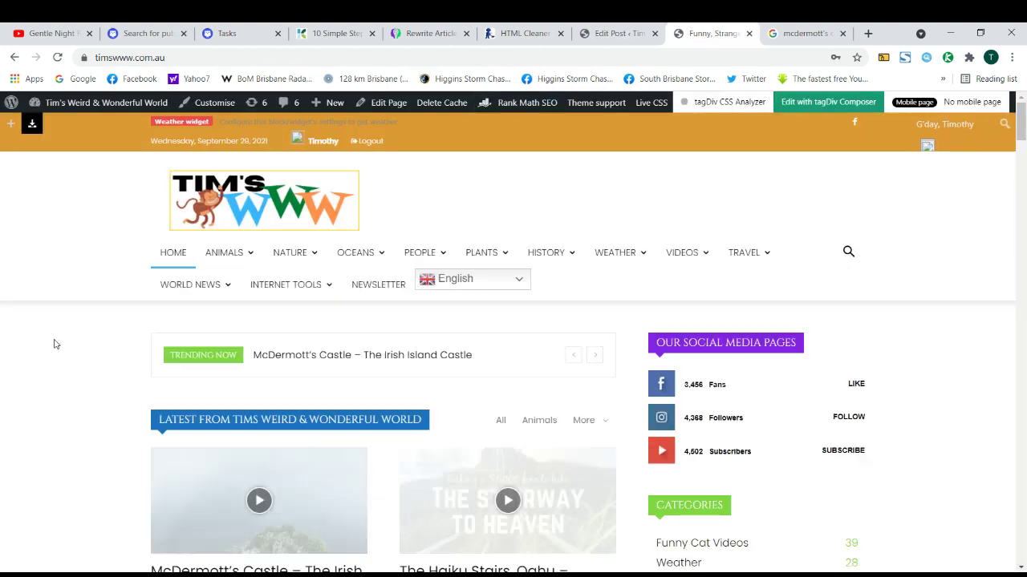
scroll(78, 345, "down", 4)
scroll(77, 346, "up", 1)
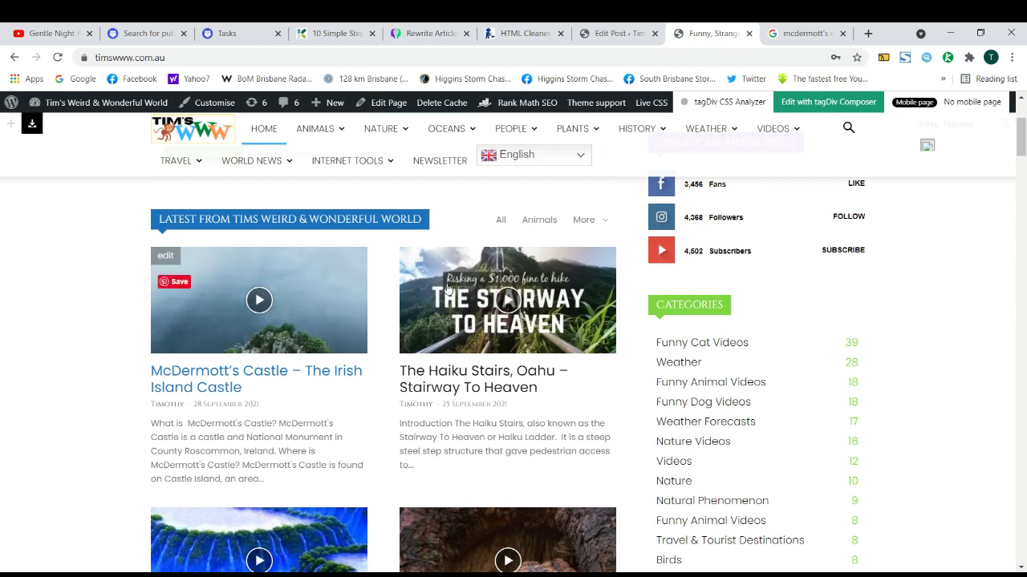
scroll(448, 287, "down", 3)
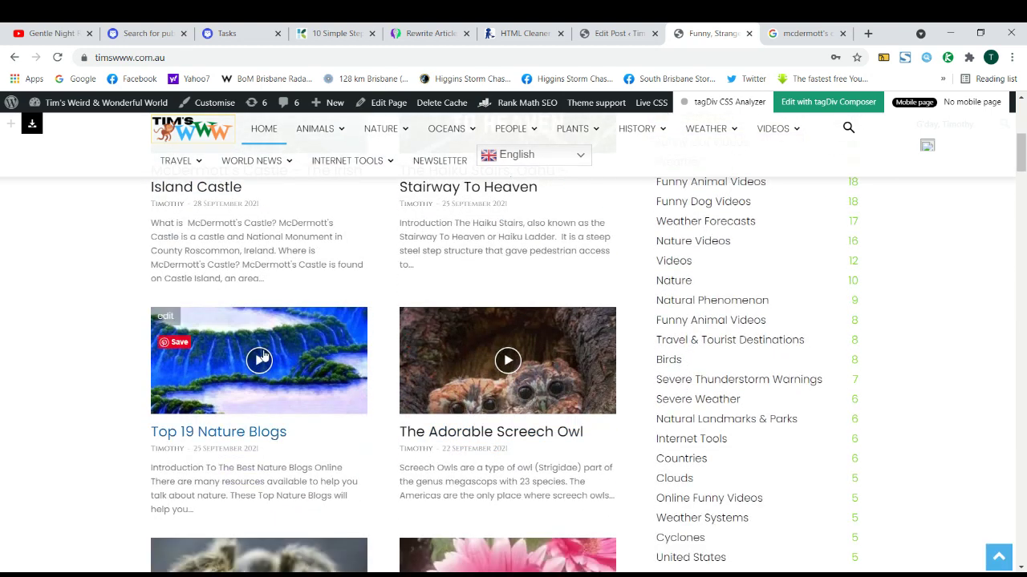
scroll(263, 355, "down", 2)
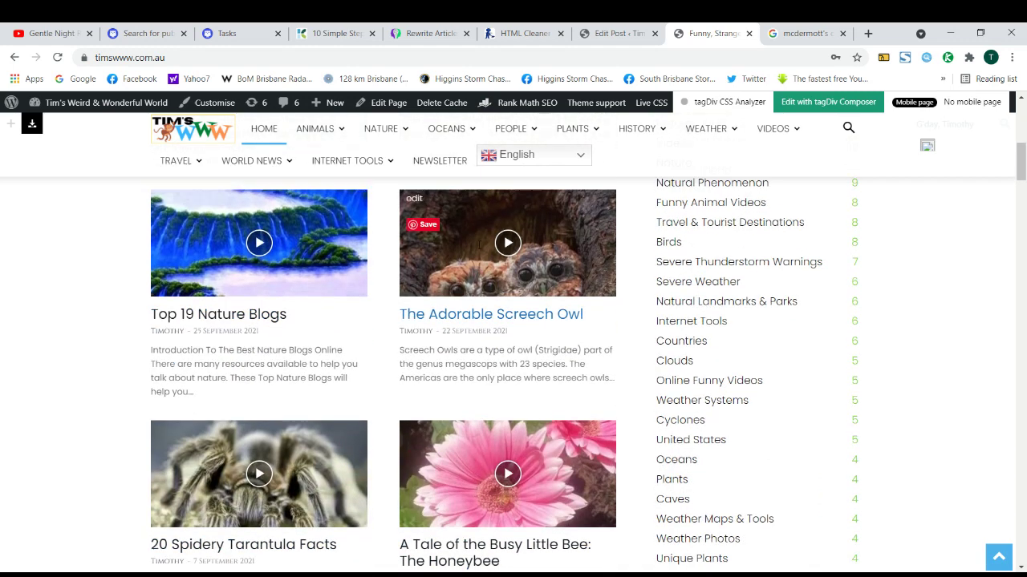
scroll(480, 244, "up", 2)
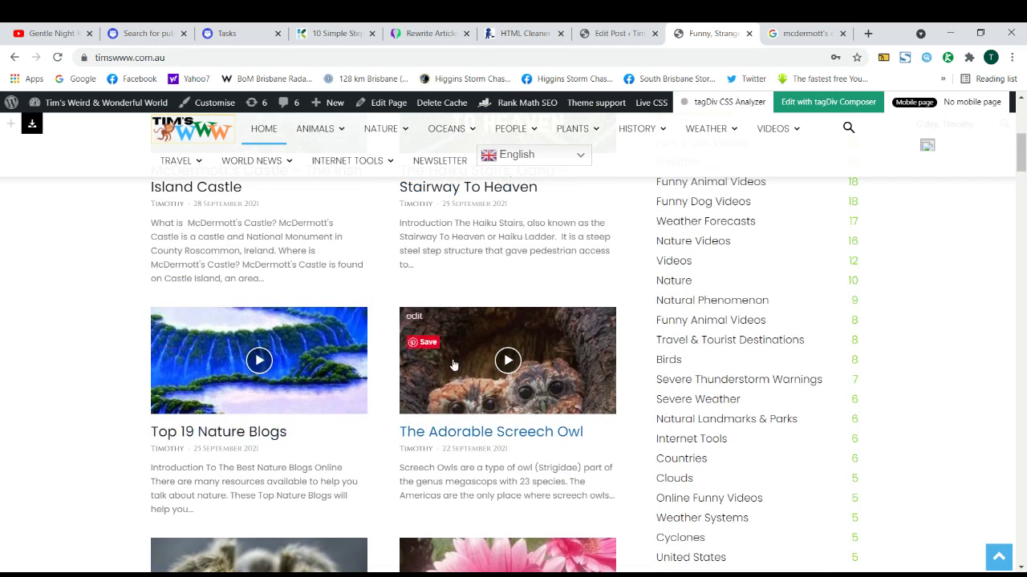
scroll(454, 365, "down", 2)
scroll(386, 353, "down", 2)
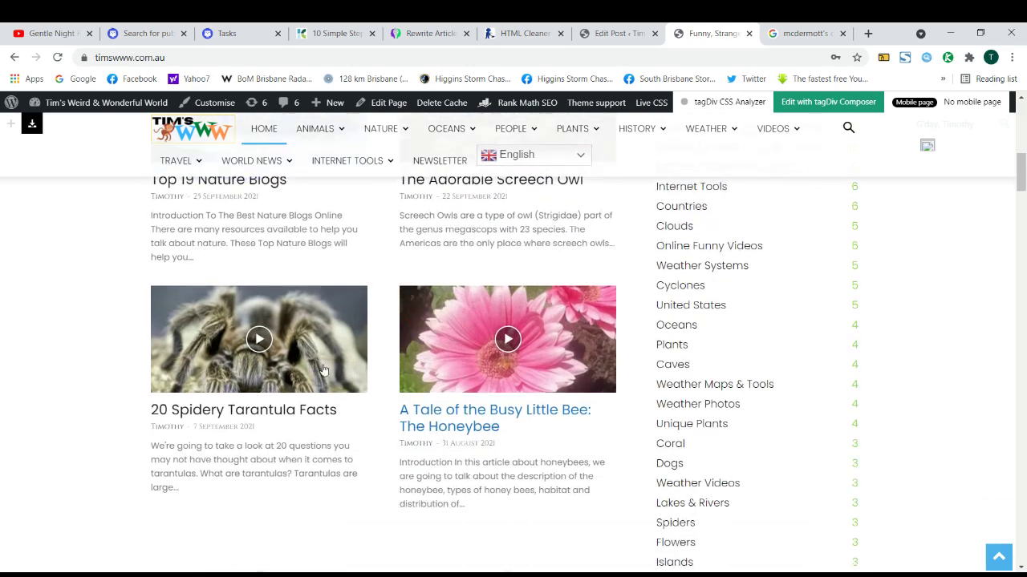
scroll(386, 353, "down", 5)
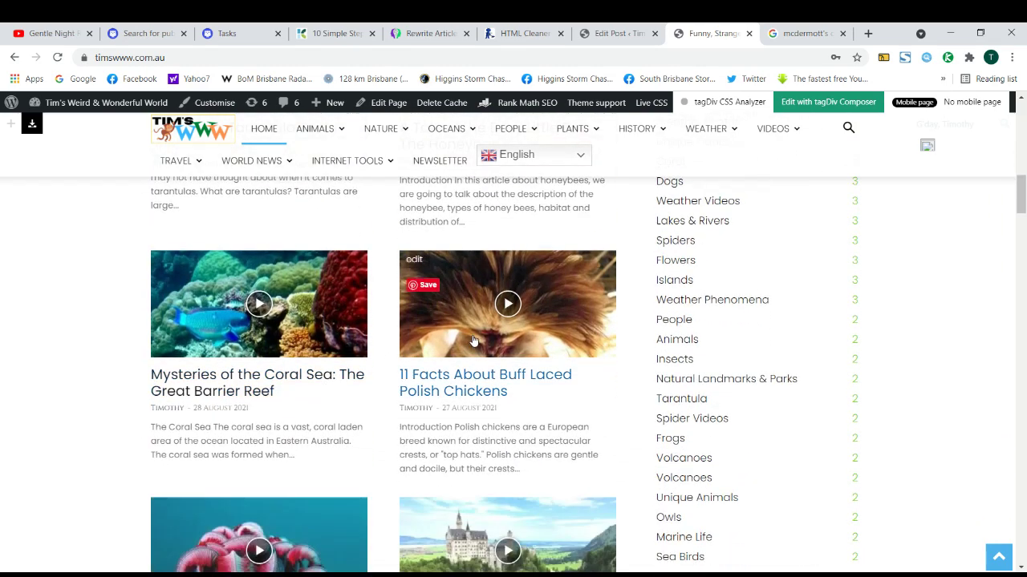
scroll(578, 425, "down", 1)
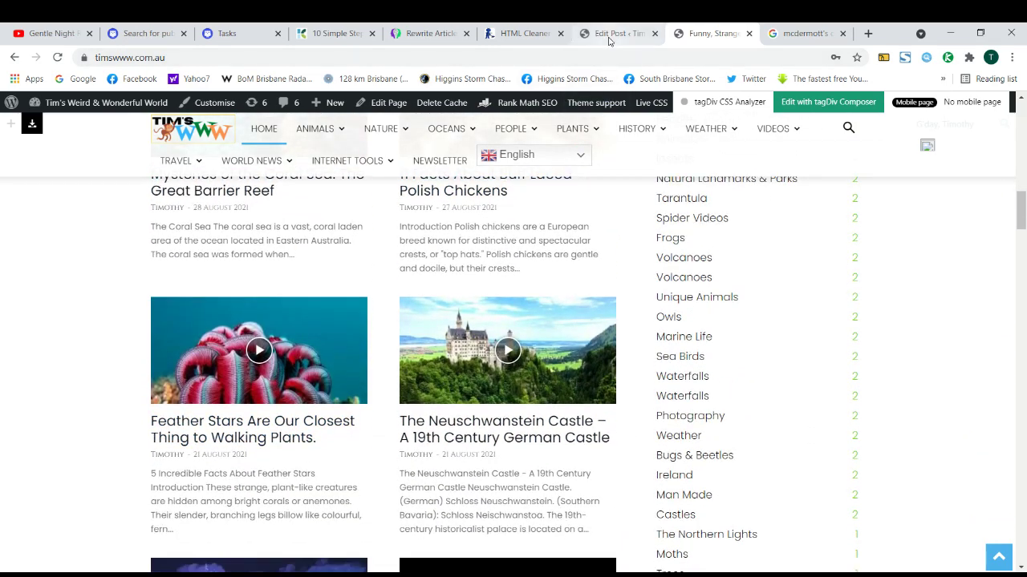
left_click(609, 32)
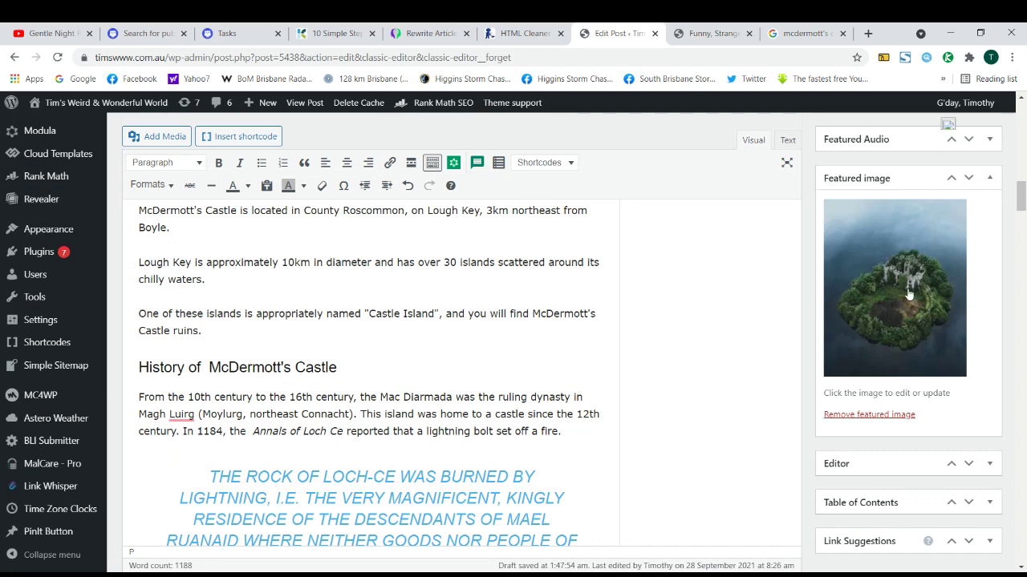
Set the Rank Math SEO focus keyword to "McDermott's Castle", copied from the snippet preview's title.
scroll(798, 376, "down", 1)
scroll(797, 375, "down", 2)
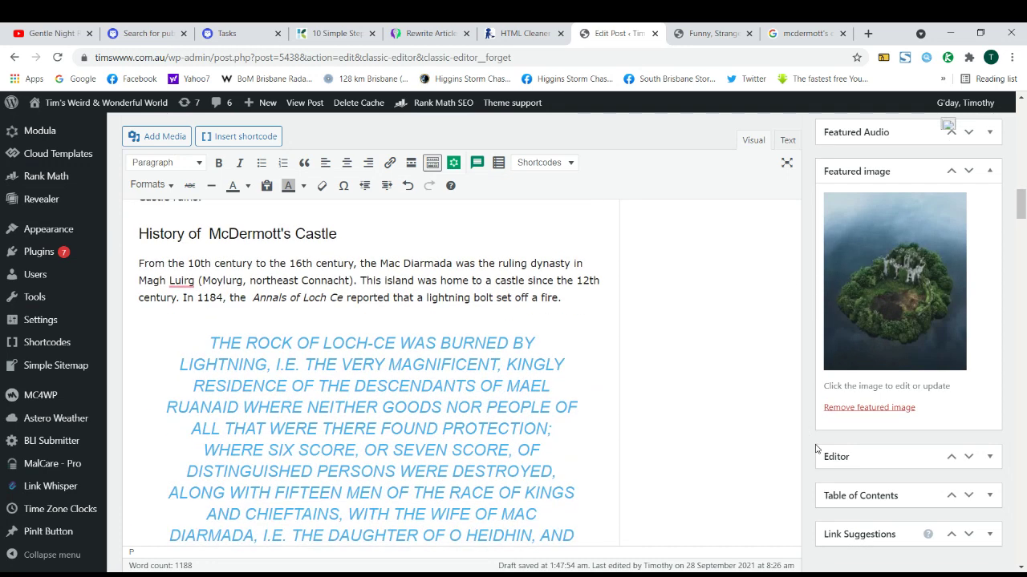
scroll(866, 477, "down", 4)
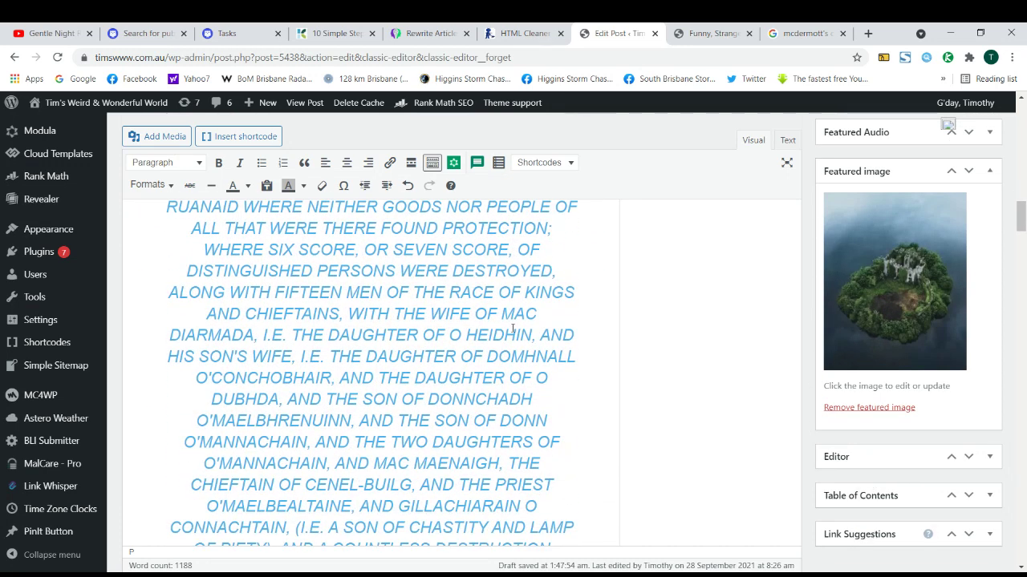
scroll(454, 323, "down", 3)
scroll(454, 323, "down", 15)
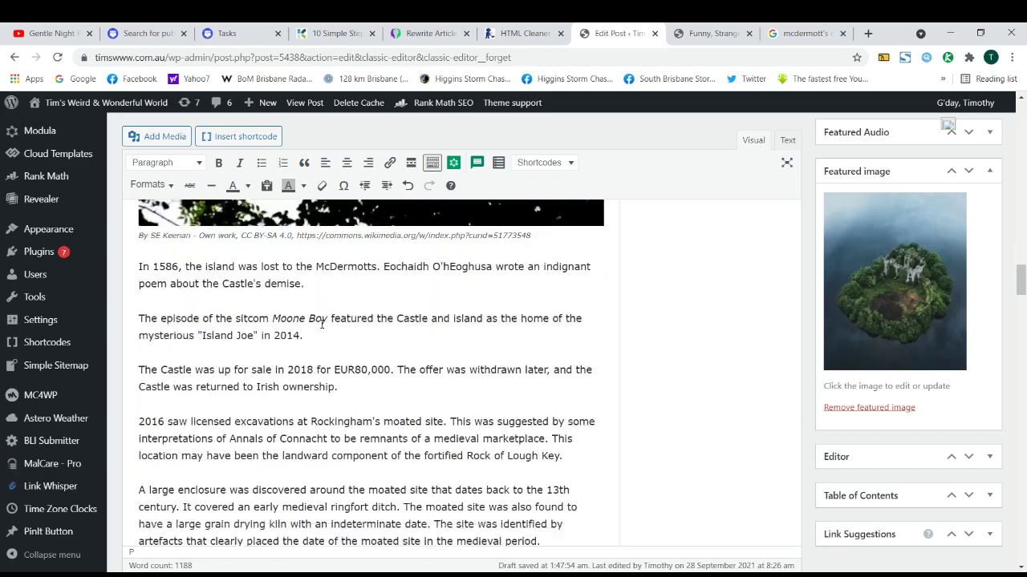
scroll(332, 337, "down", 5)
scroll(332, 336, "down", 15)
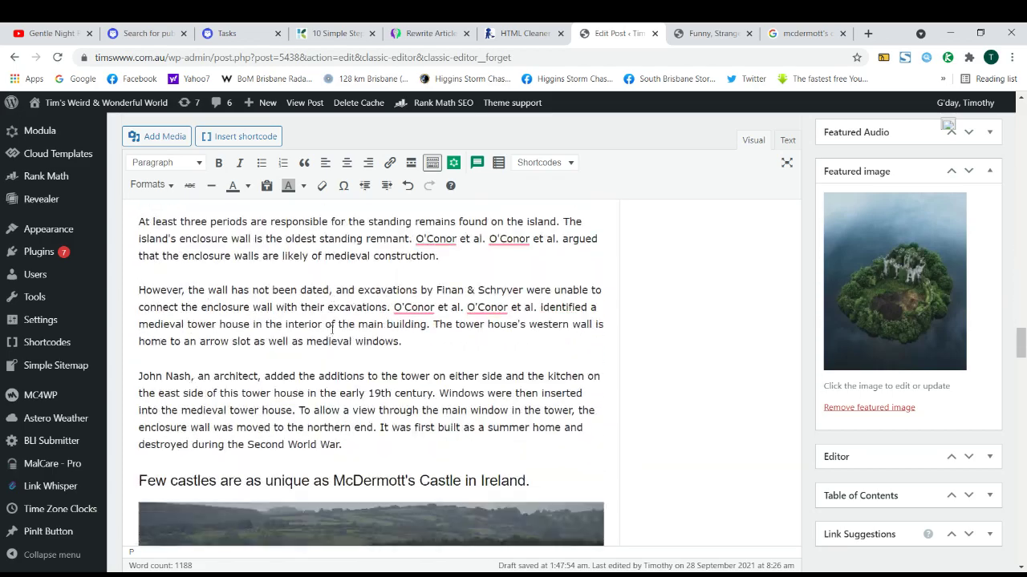
scroll(332, 330, "down", 15)
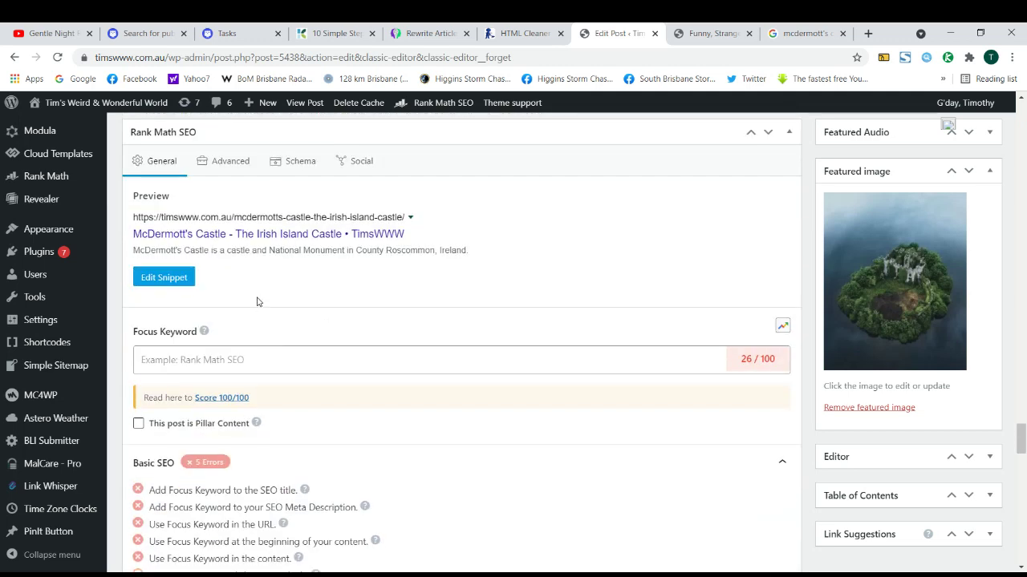
scroll(259, 300, "up", 2)
scroll(283, 300, "down", 1)
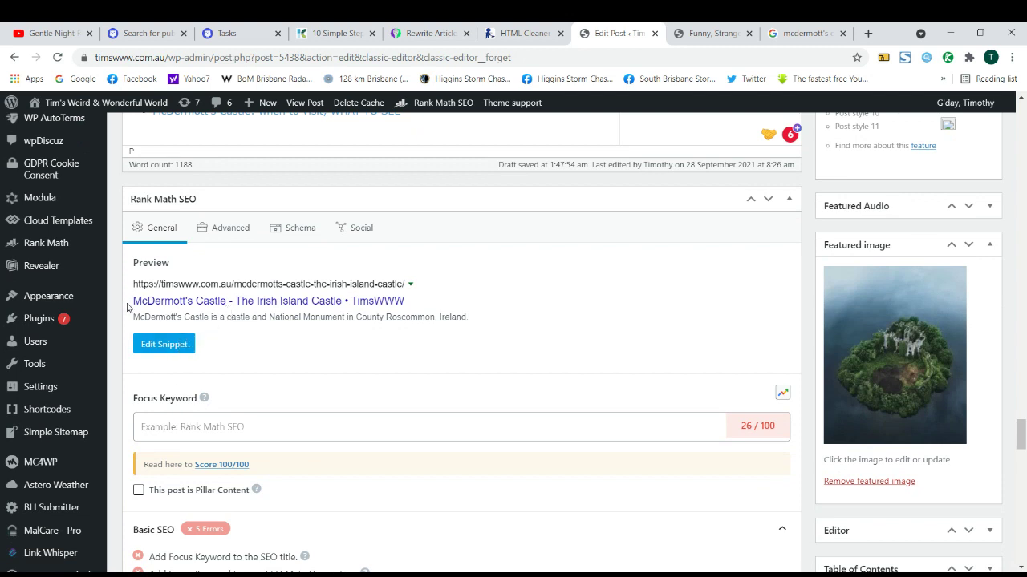
left_click_drag(138, 307, 225, 306)
key("ctrl+c")
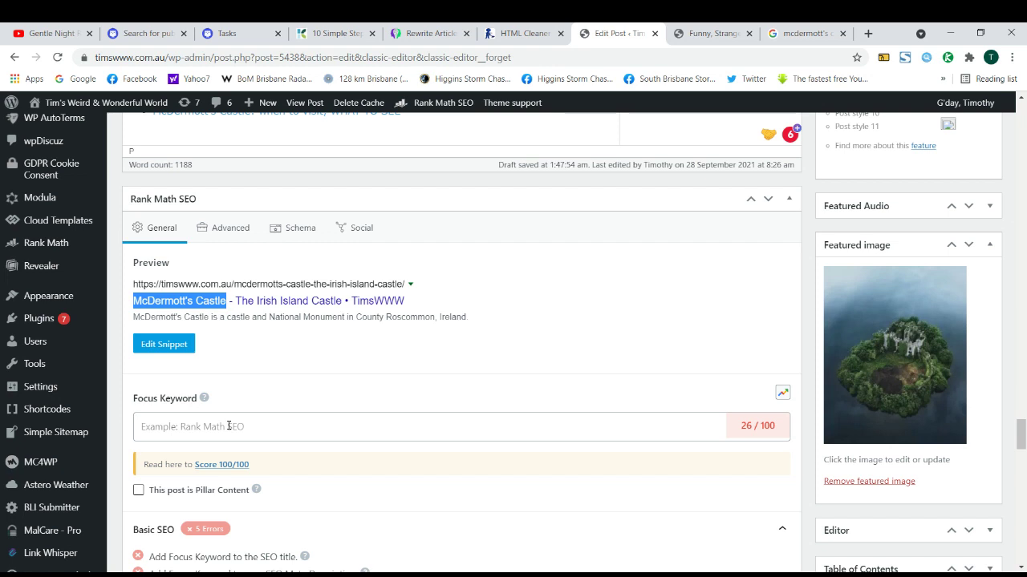
left_click_drag(138, 399, 195, 413)
left_click(201, 418)
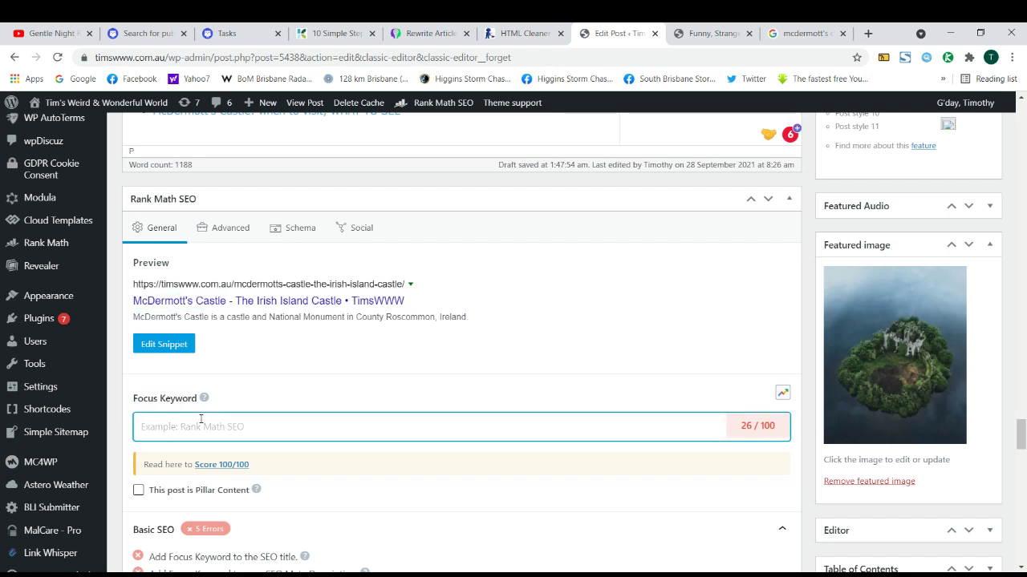
key("ctrl+v")
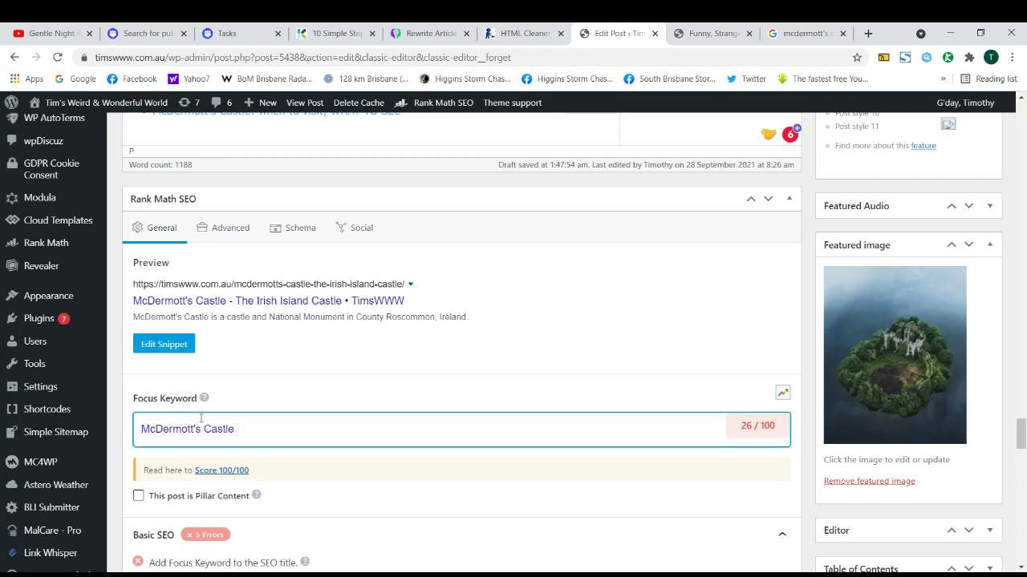
key("Return")
scroll(602, 347, "down", 1)
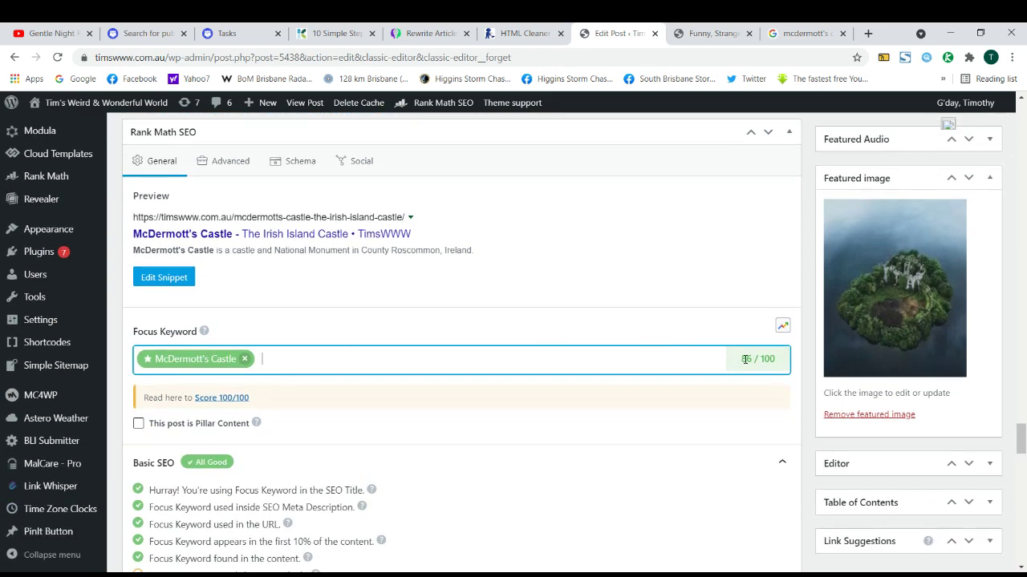
Review the article body, the Publish settings with the SEO score, and the Rank Math preview and Basic SEO checks.
scroll(295, 321, "up", 1)
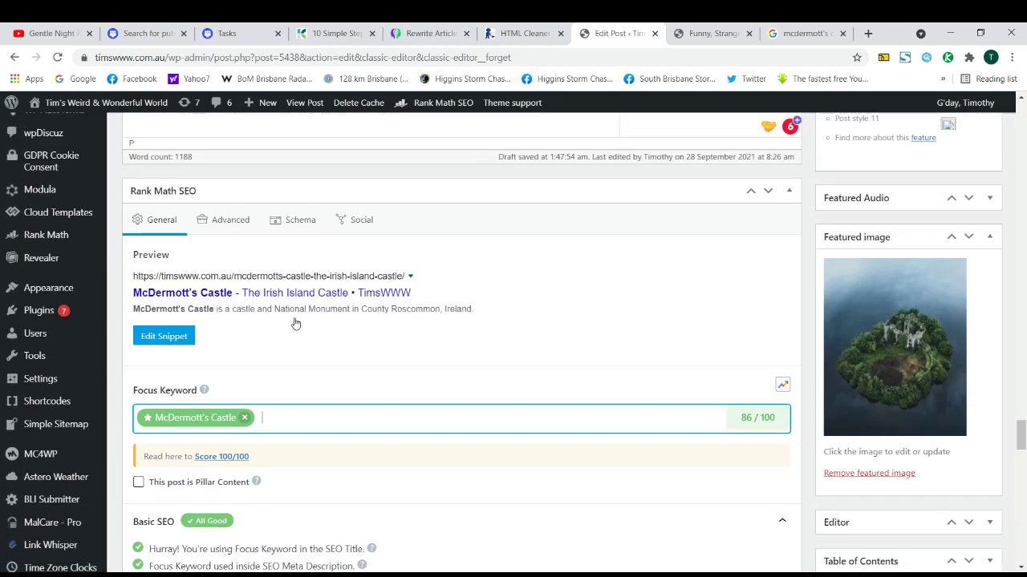
scroll(387, 301, "up", 20)
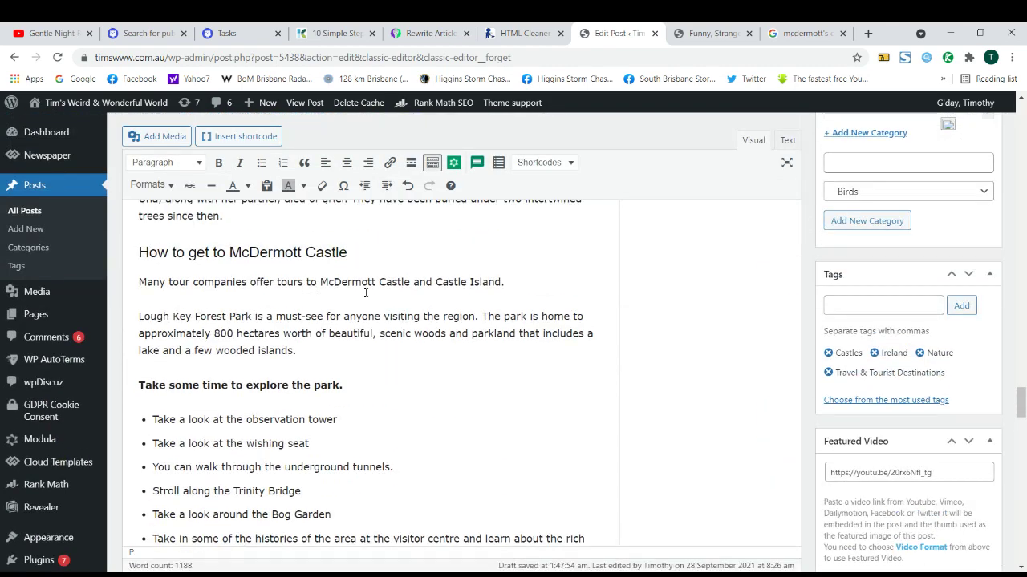
scroll(366, 291, "up", 8)
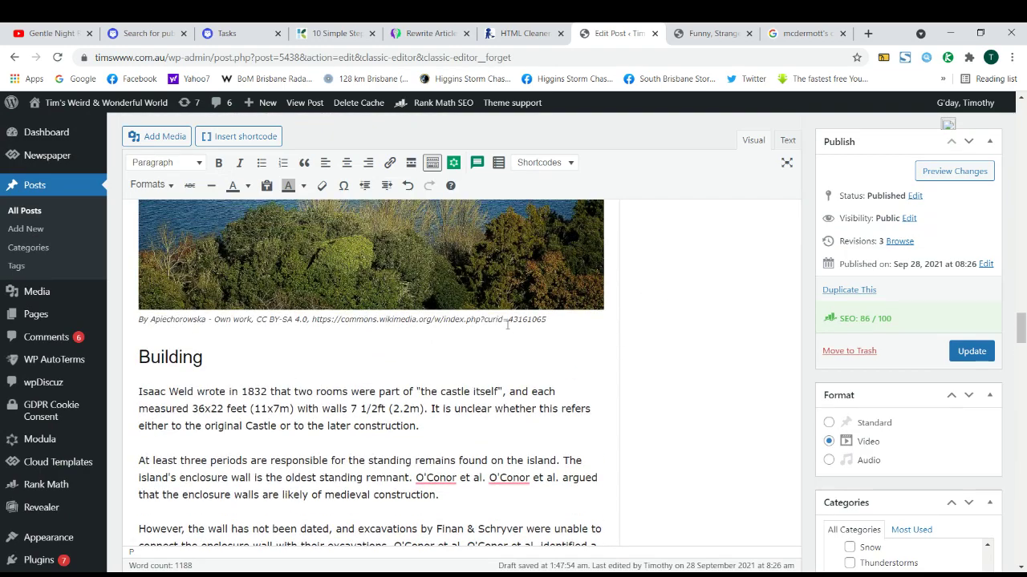
scroll(507, 324, "down", 6)
scroll(425, 350, "down", 15)
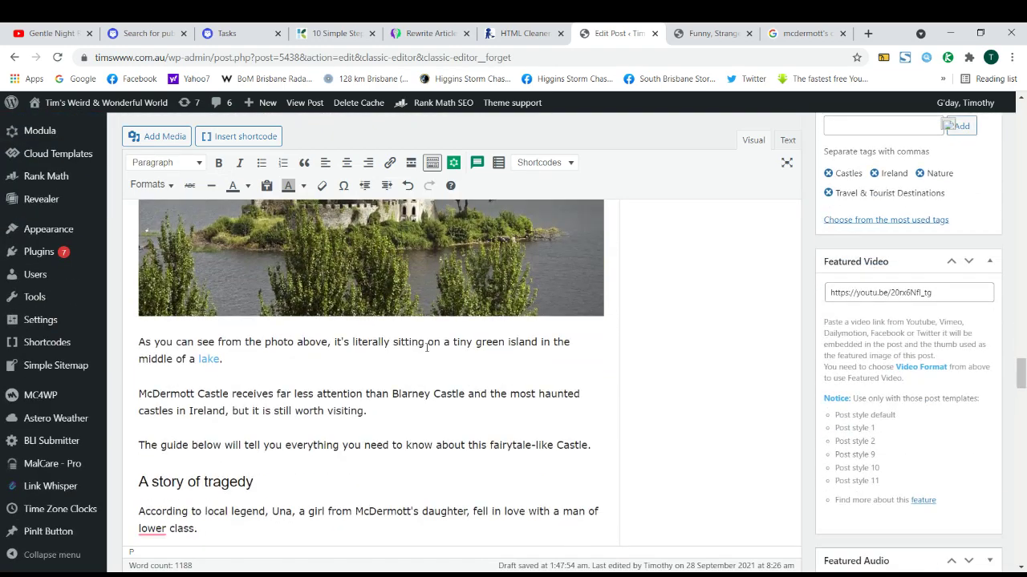
scroll(425, 296, "up", 3)
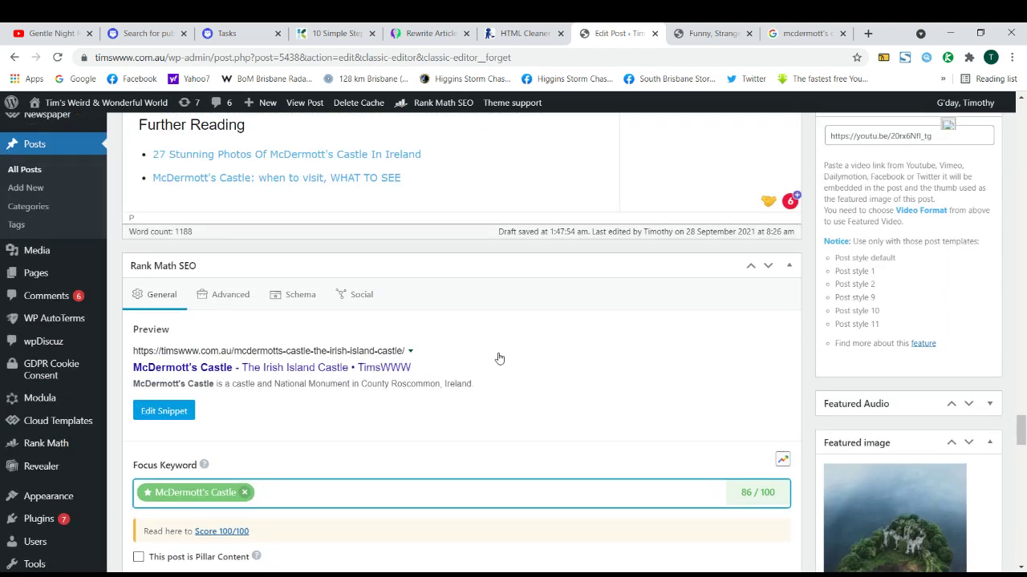
scroll(502, 353, "up", 12)
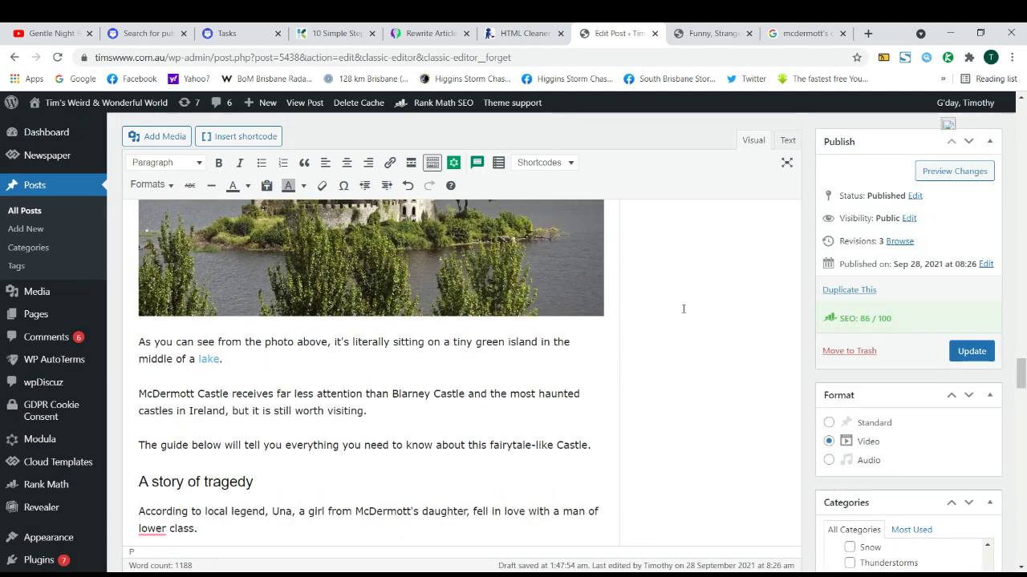
scroll(521, 321, "up", 3)
scroll(367, 272, "down", 5)
scroll(368, 272, "down", 10)
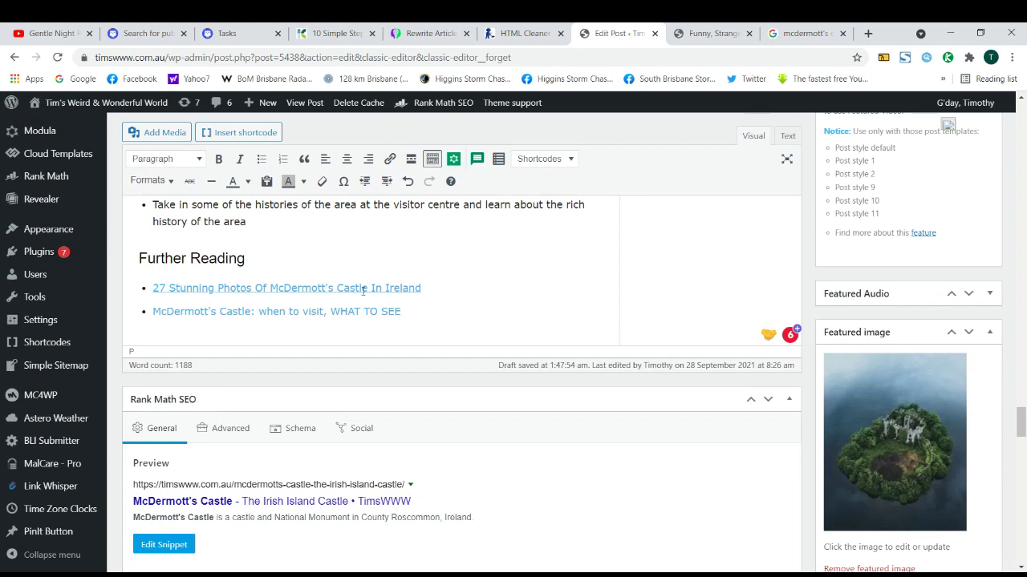
scroll(310, 336, "down", 3)
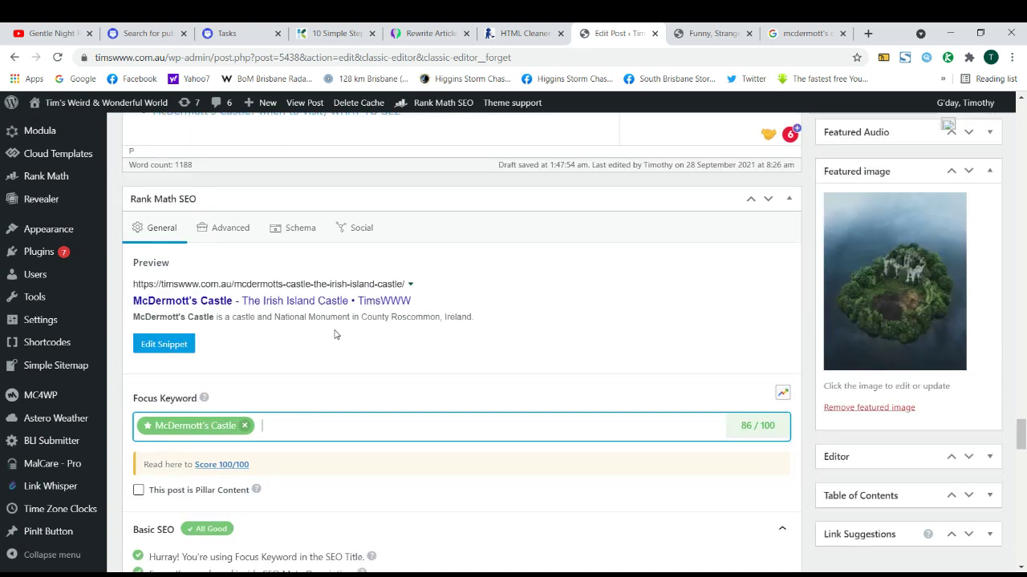
scroll(336, 334, "down", 3)
scroll(242, 327, "up", 3)
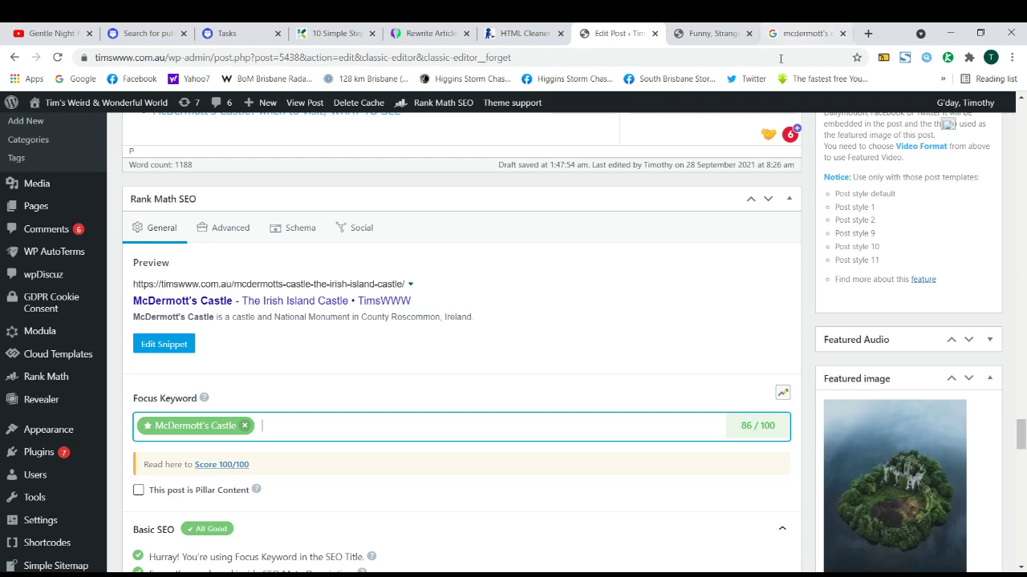
In the Google results for mcdermott's castle, highlight the title and description of the theirishroadtrip.com result.
left_click(802, 33)
scroll(116, 271, "up", 3)
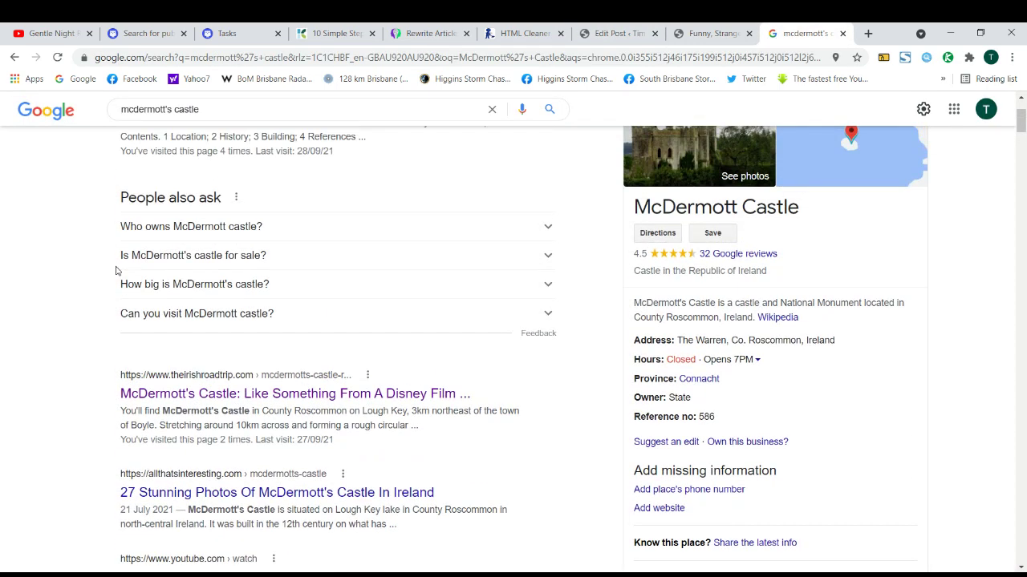
scroll(116, 271, "down", 2)
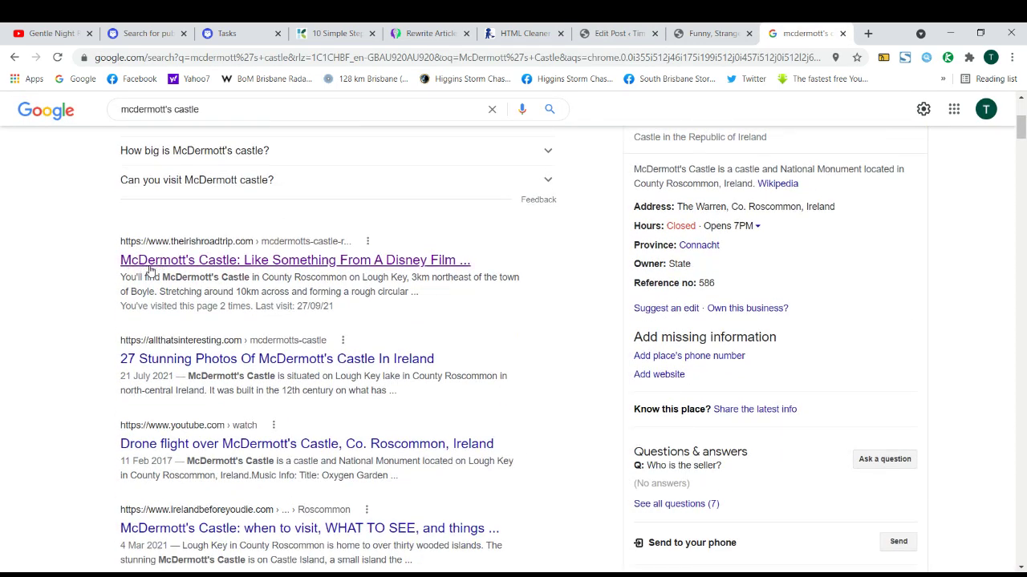
left_click_drag(111, 261, 455, 261)
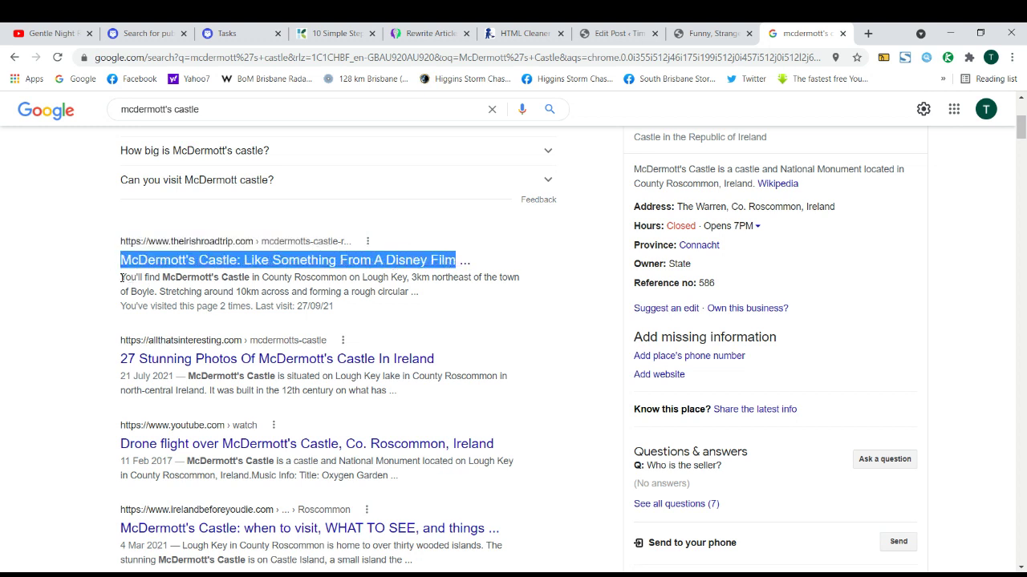
left_click_drag(122, 277, 409, 292)
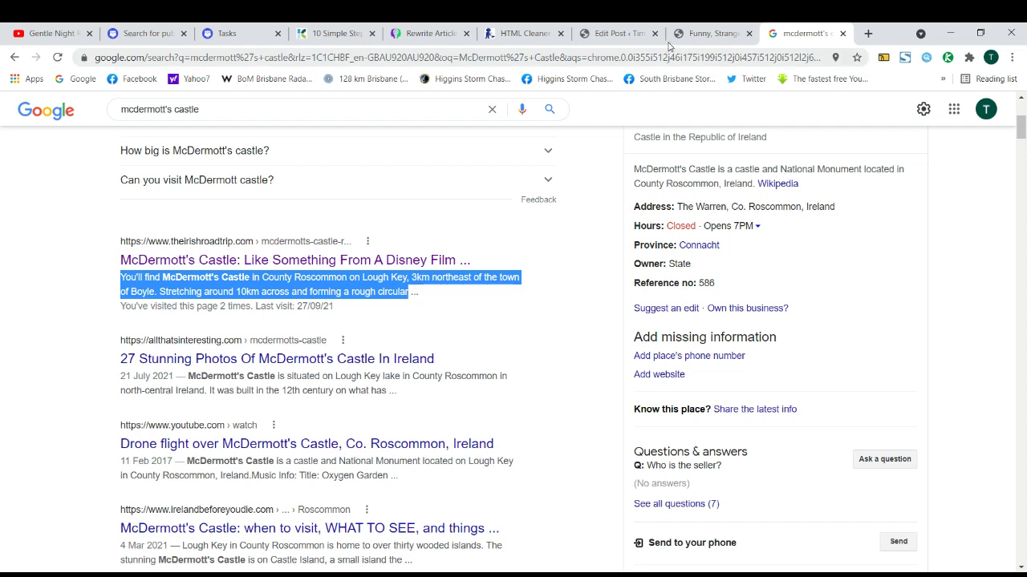
Go back to the post editor, and open and close the Rank Math snippet editor.
left_click(626, 36)
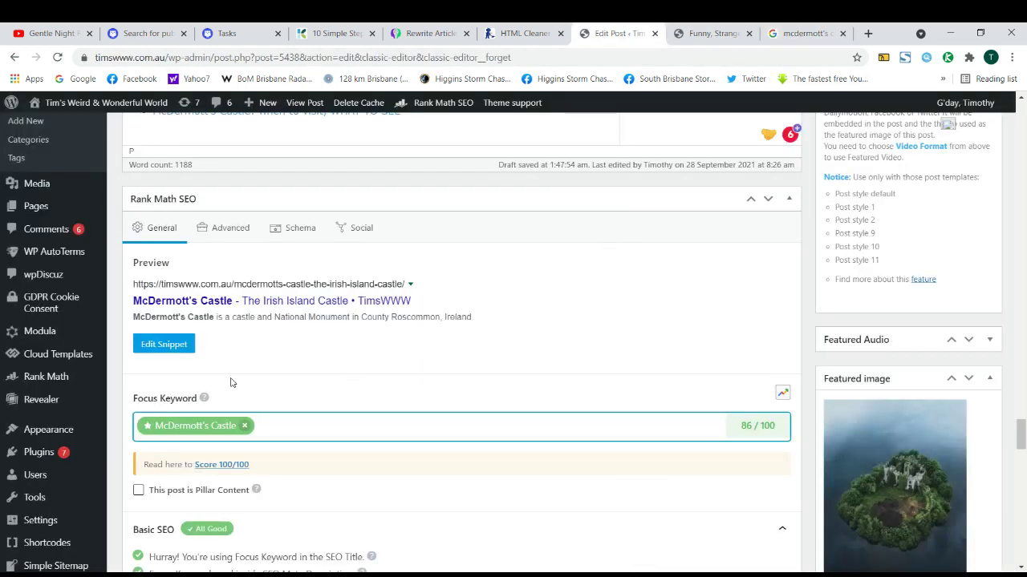
left_click(173, 346)
left_click(697, 125)
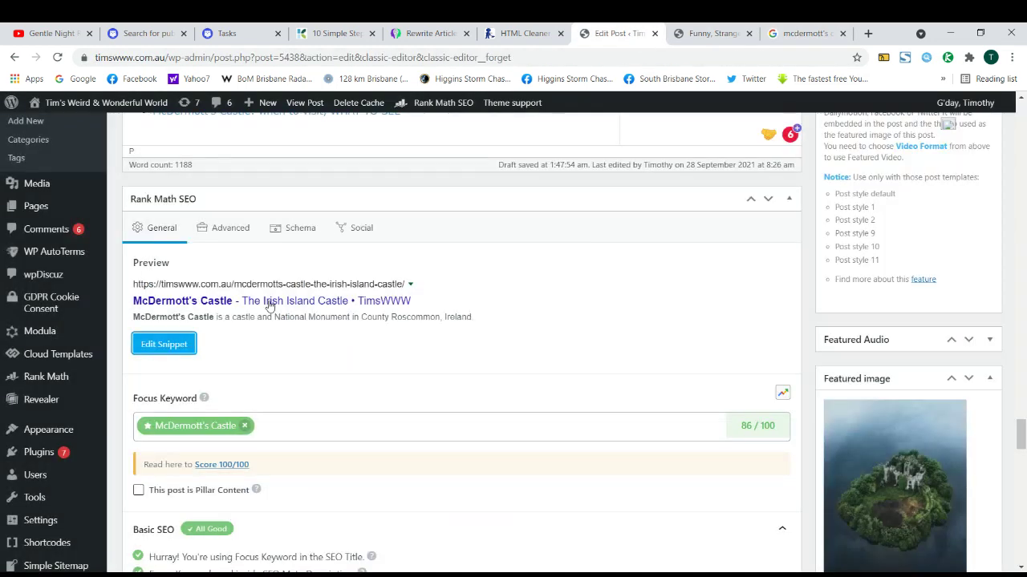
Compare the Rank Math snippet editor with the Google results for mcdermott's castle and close the snippet editor.
left_click(164, 345)
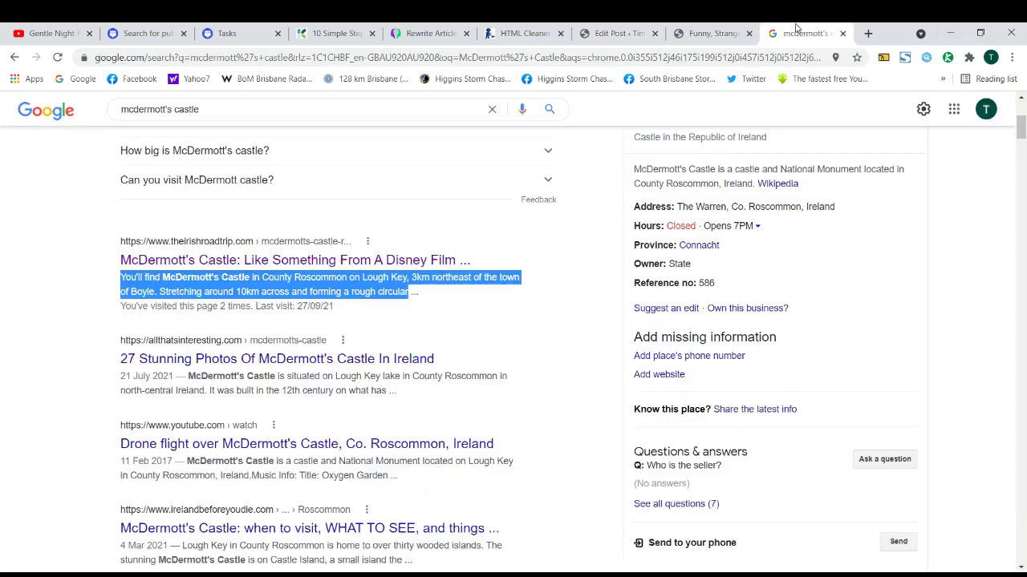
left_click(808, 33)
left_click(610, 34)
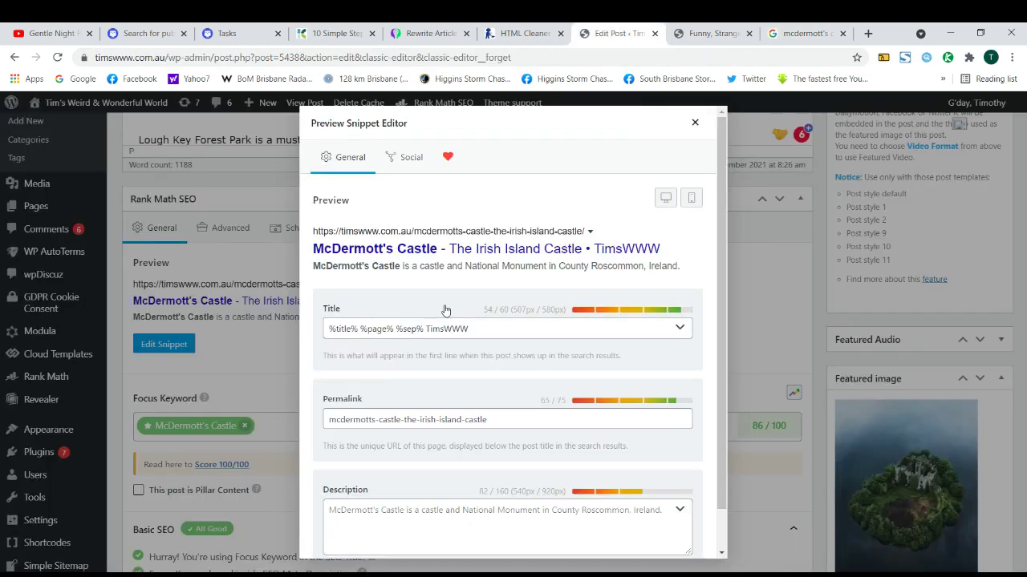
left_click(694, 123)
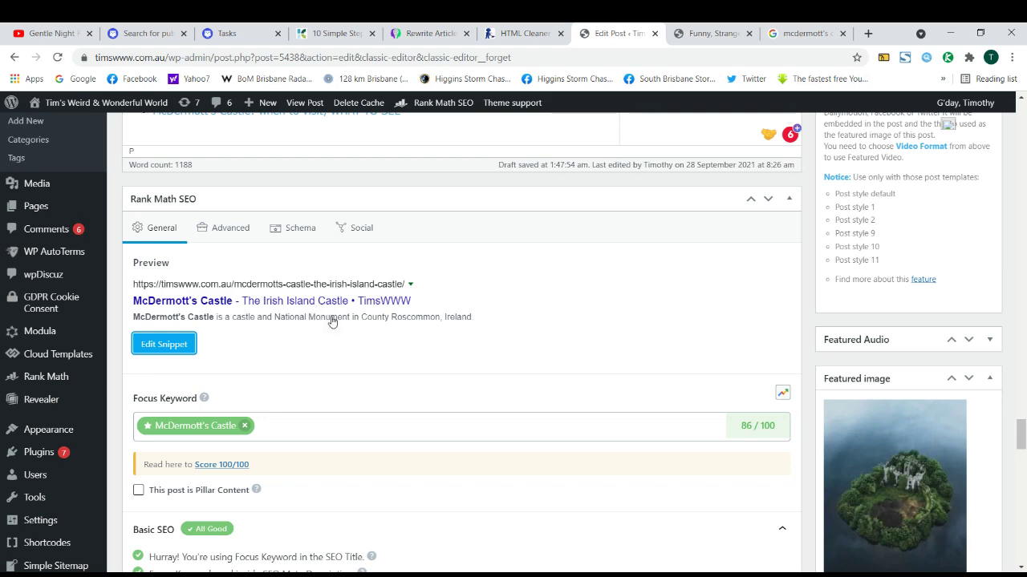
Return to the Google results and highlight part of the theirishroadtrip.com result's title and its description.
left_click(721, 29)
left_click(802, 33)
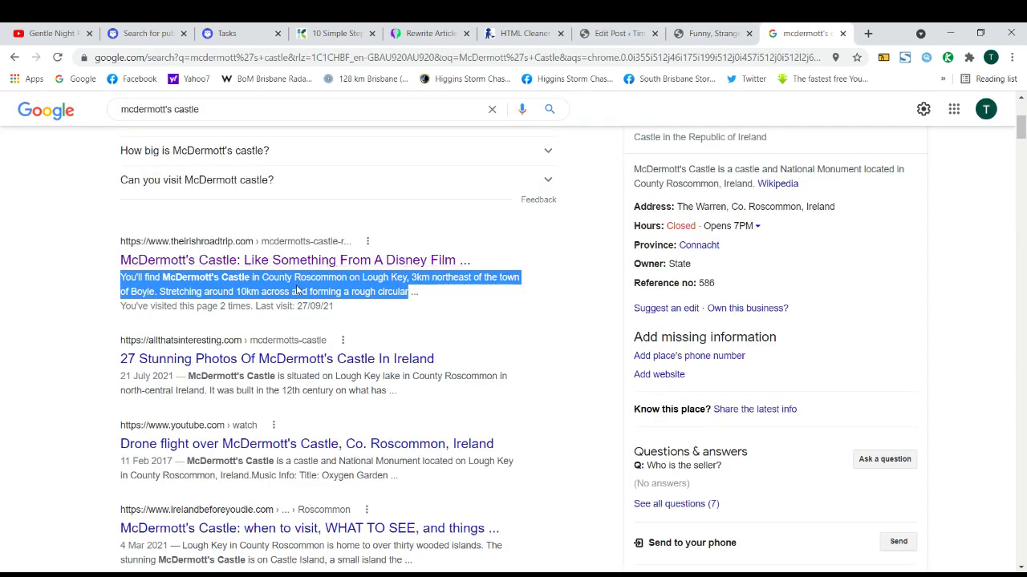
left_click(74, 272)
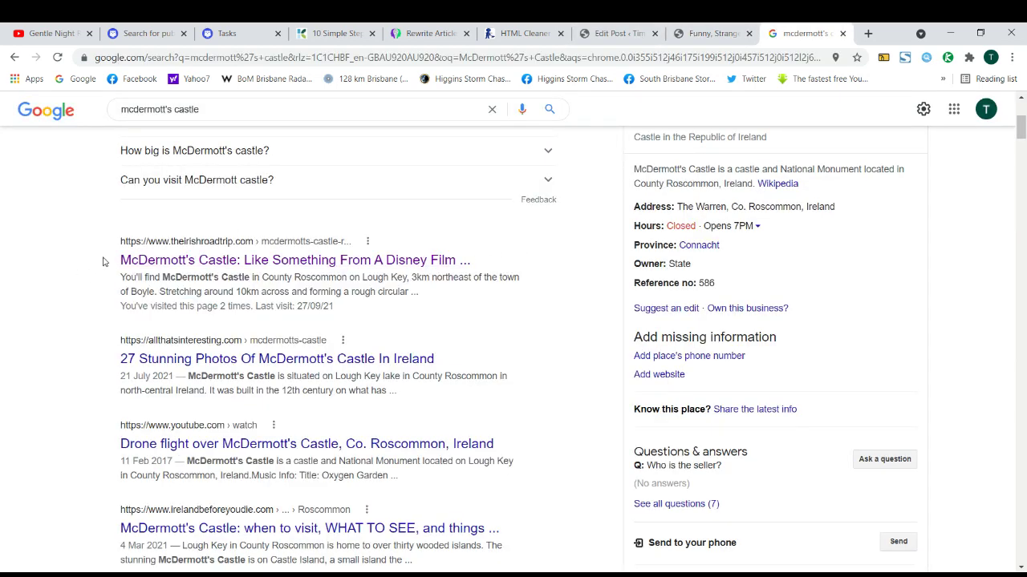
left_click_drag(106, 261, 371, 260)
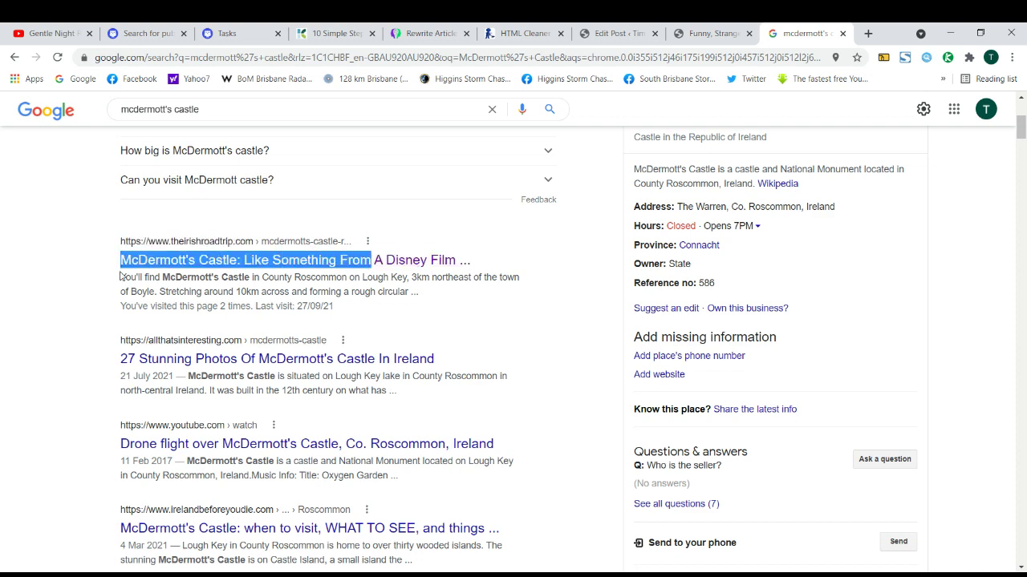
left_click_drag(120, 277, 409, 292)
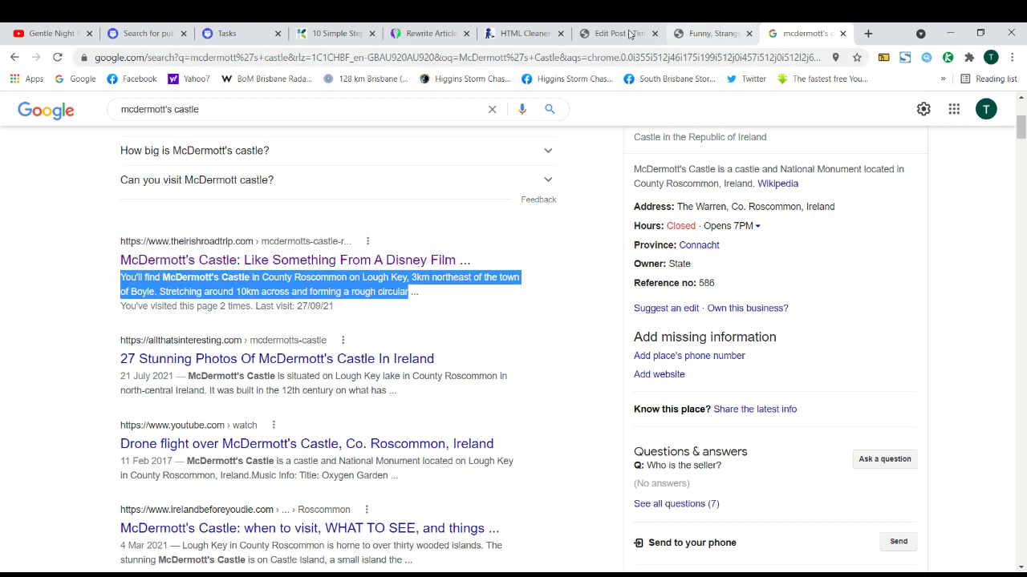
Reopen the post's Rank Math snippet editor and highlight the Title template and its %page% variable.
left_click(616, 33)
left_click(179, 345)
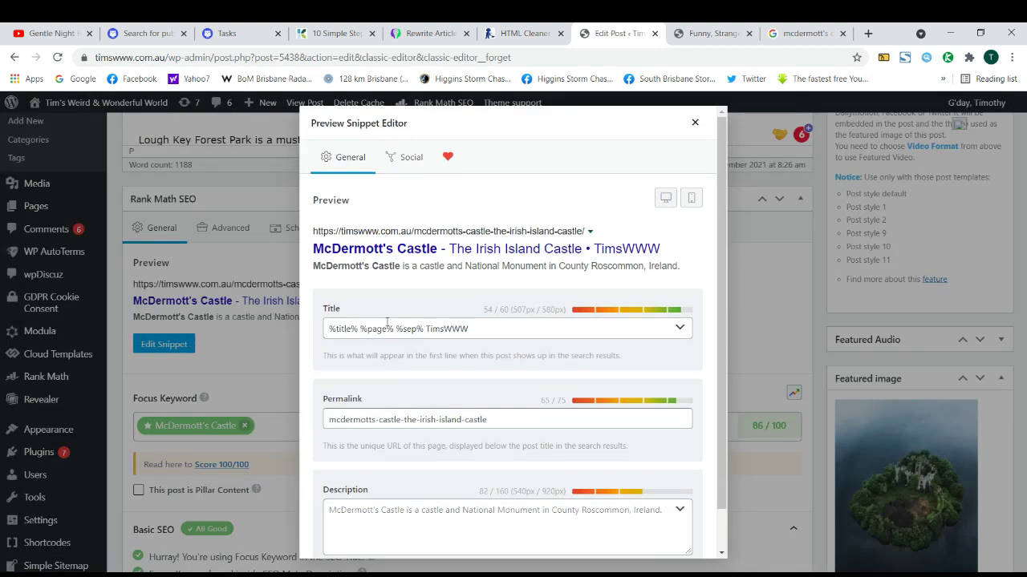
scroll(412, 320, "down", 1)
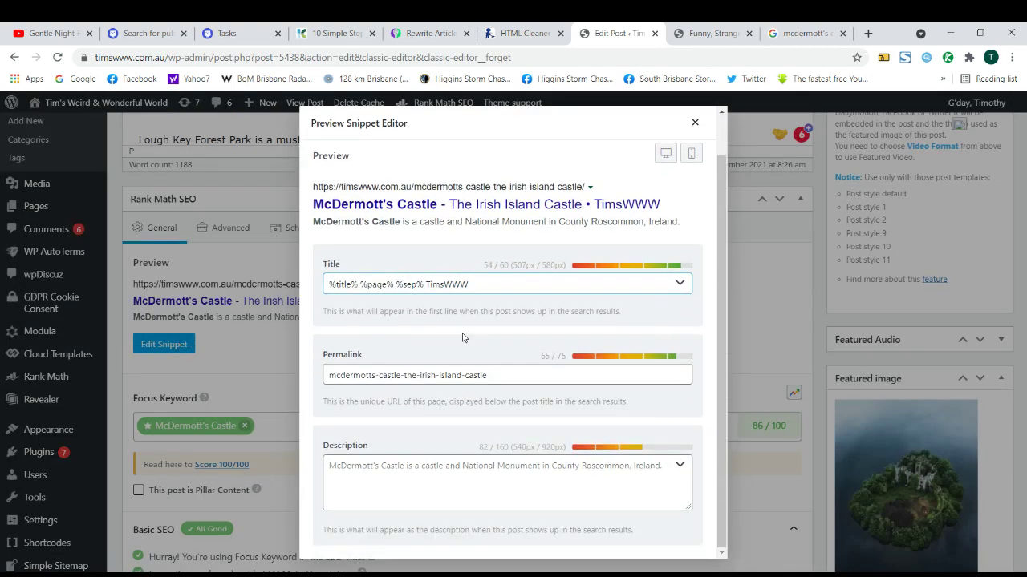
triple_click(426, 285)
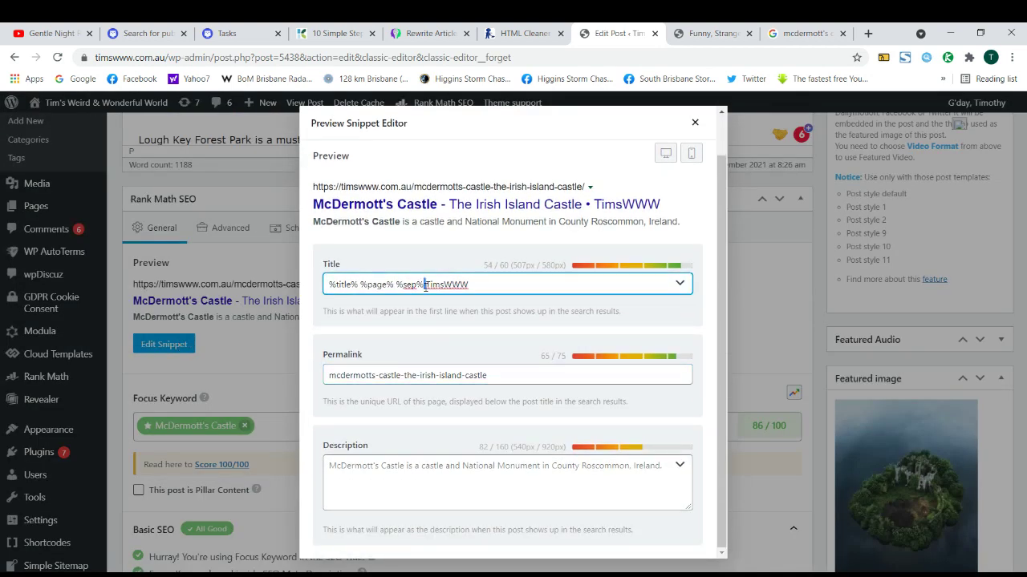
triple_click(369, 284)
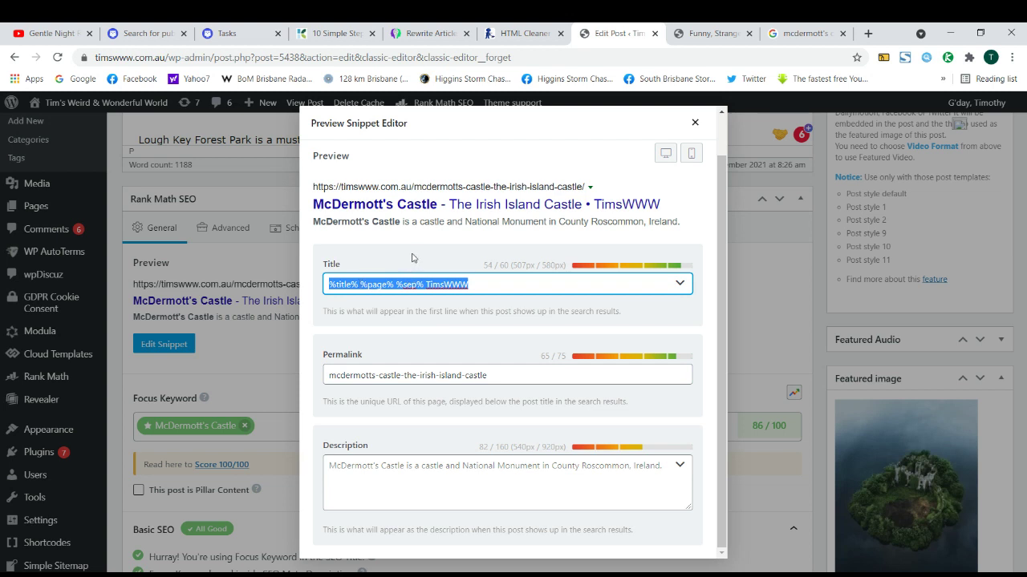
triple_click(405, 284)
left_click(374, 285)
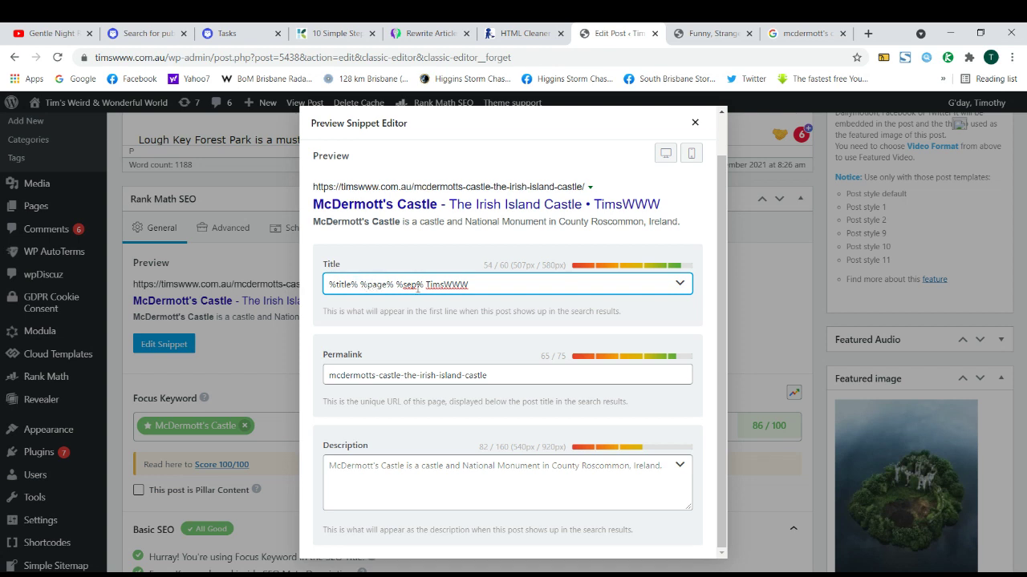
triple_click(407, 286)
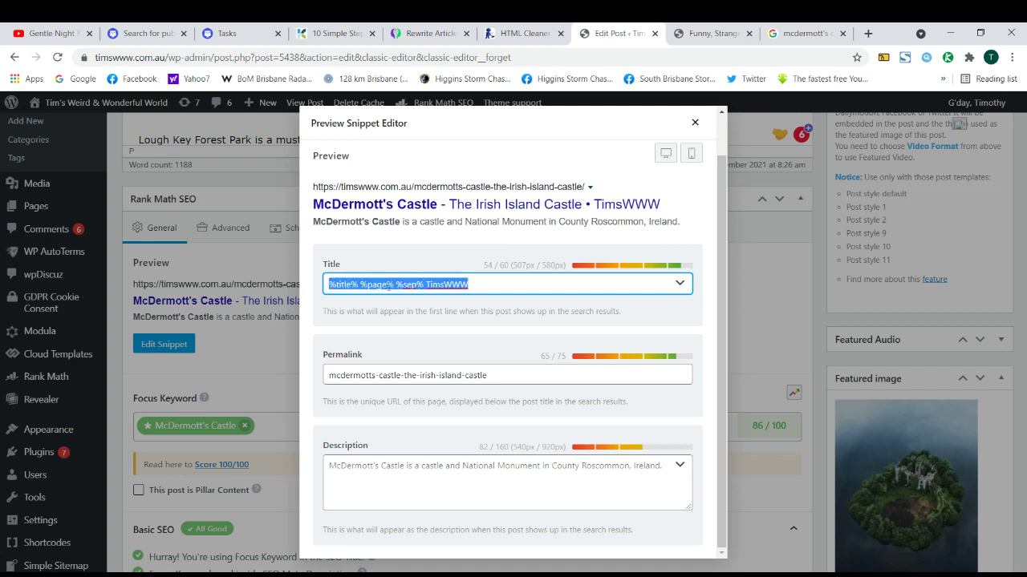
left_click(389, 286)
double_click(373, 286)
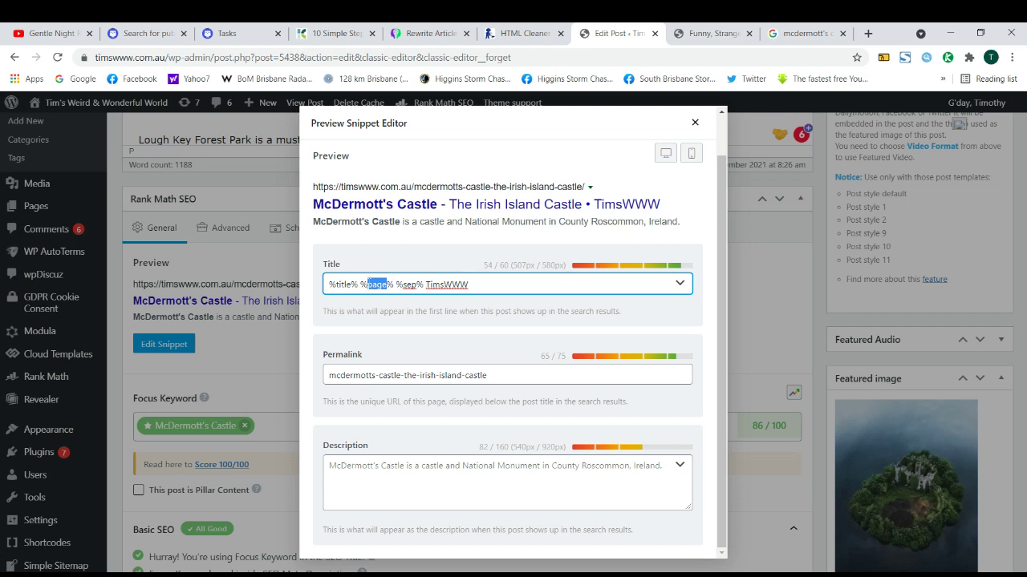
double_click(370, 286)
triple_click(391, 283)
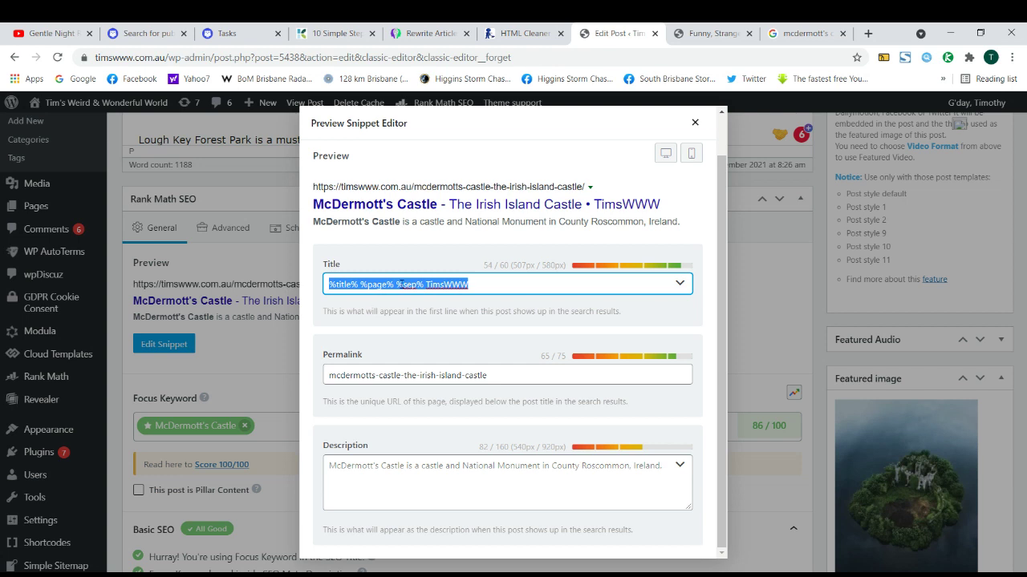
left_click(402, 284)
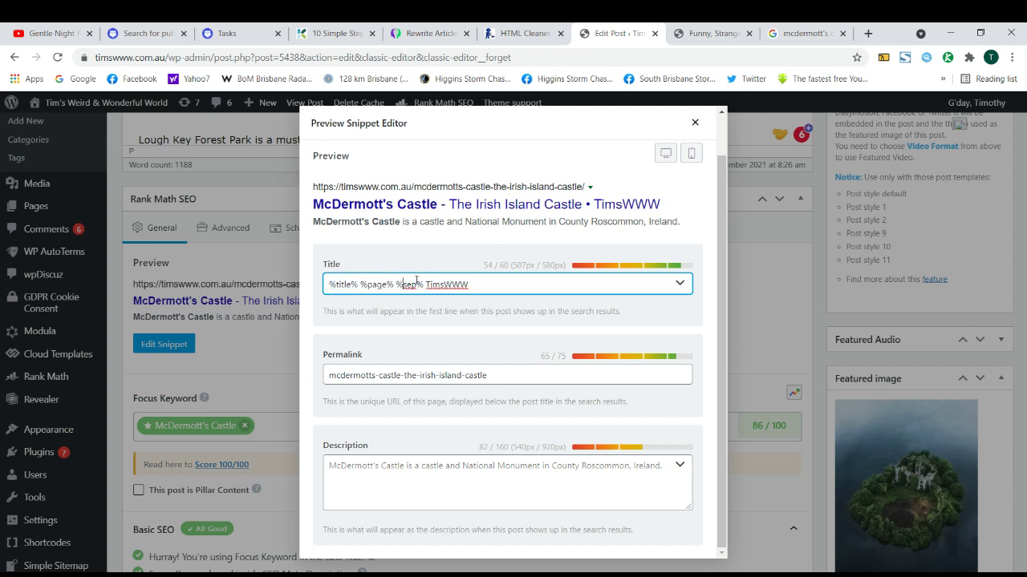
Select the snippet's permalink text, place the cursor in the Description, and close the snippet editor without changes.
double_click(410, 376)
key("ctrl+a")
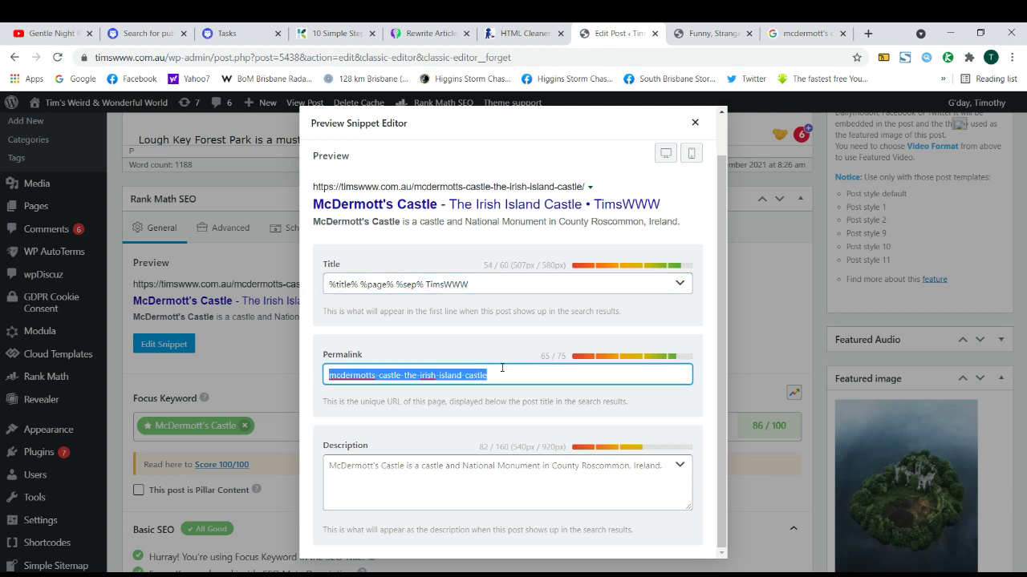
left_click(398, 470)
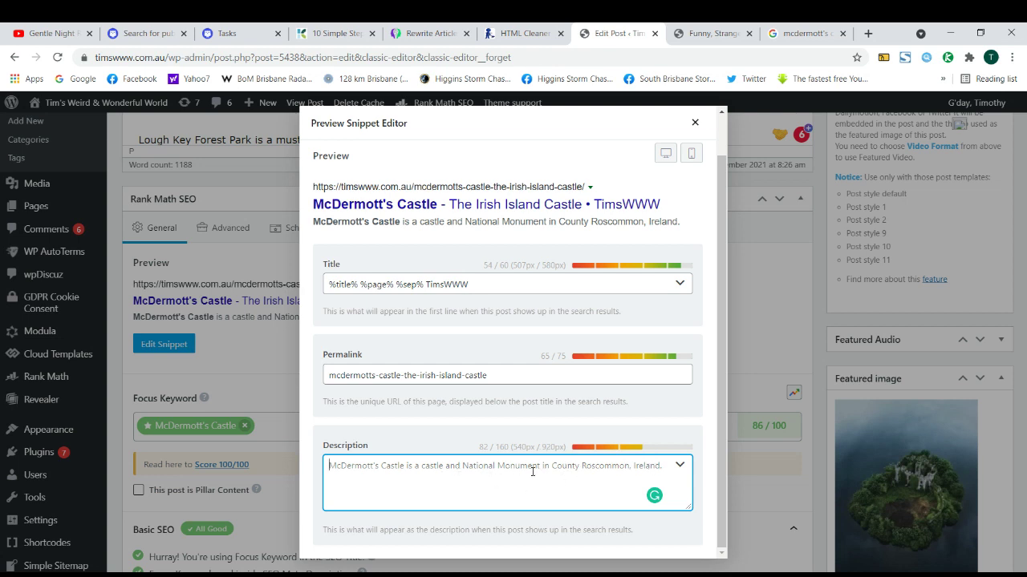
left_click(691, 123)
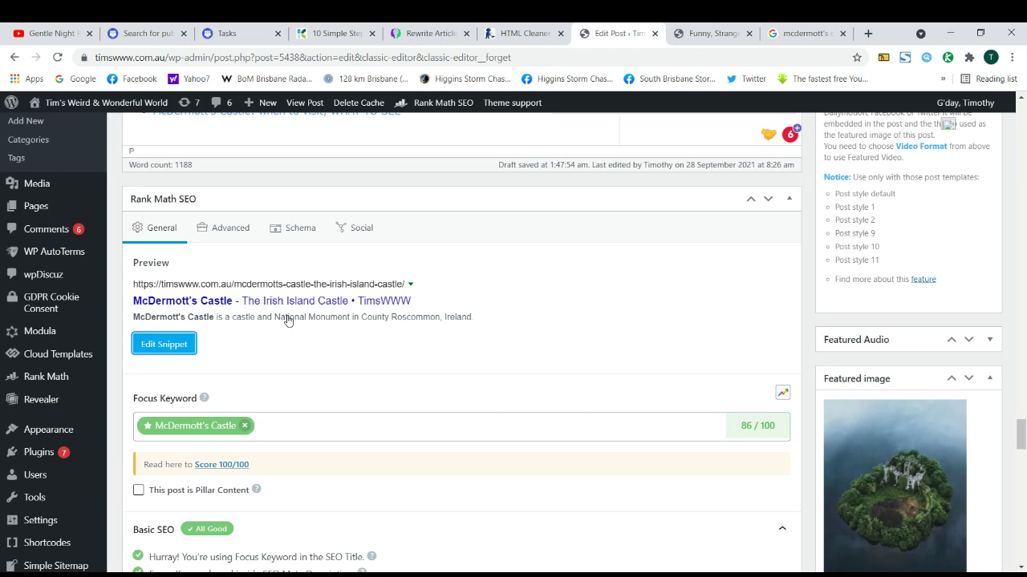
Review the article body from the Further Reading links up to the castle photo and back down to the Rank Math preview.
scroll(314, 360, "up", 7)
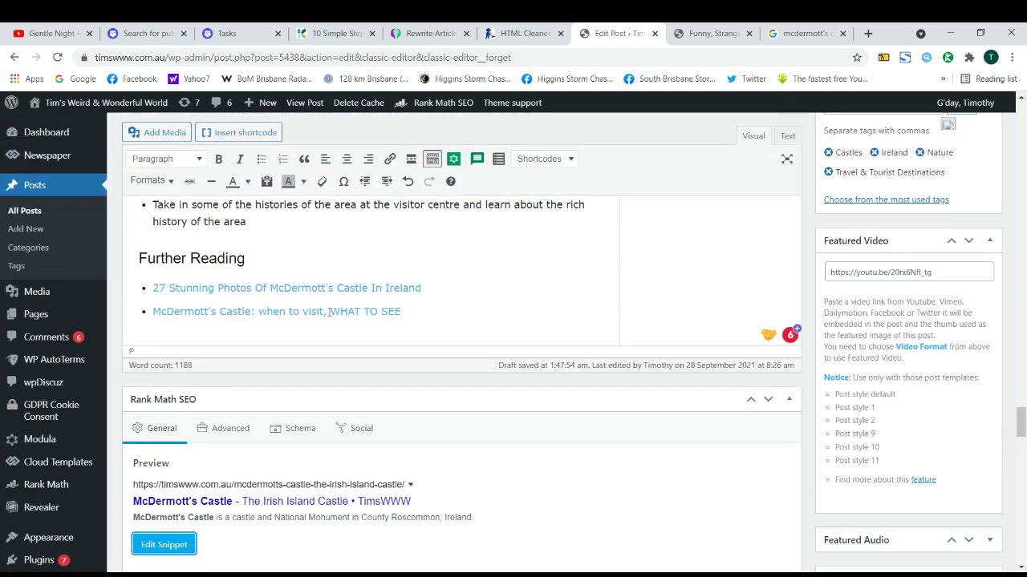
scroll(328, 346, "up", 4)
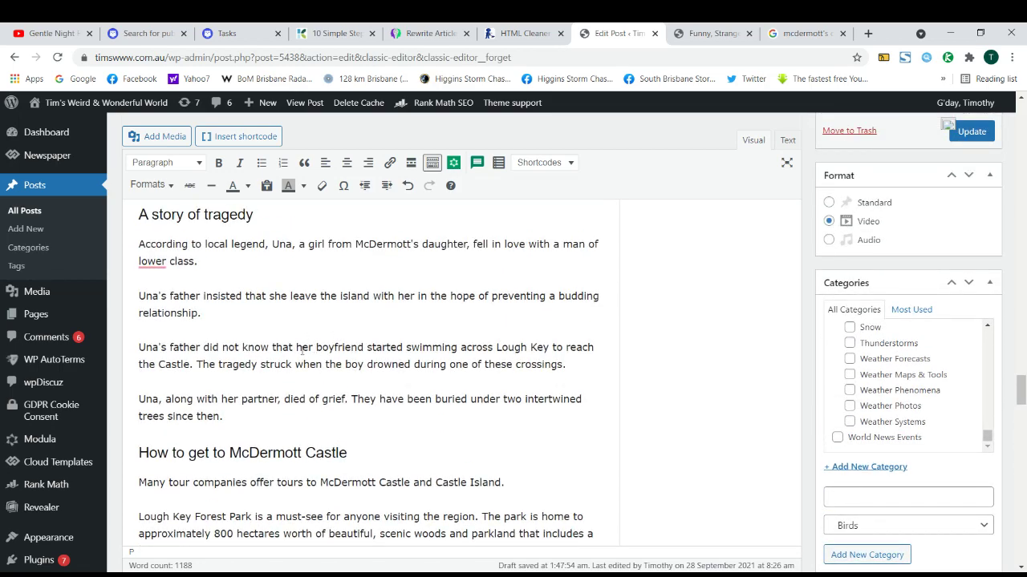
triple_click(308, 347)
scroll(305, 352, "up", 8)
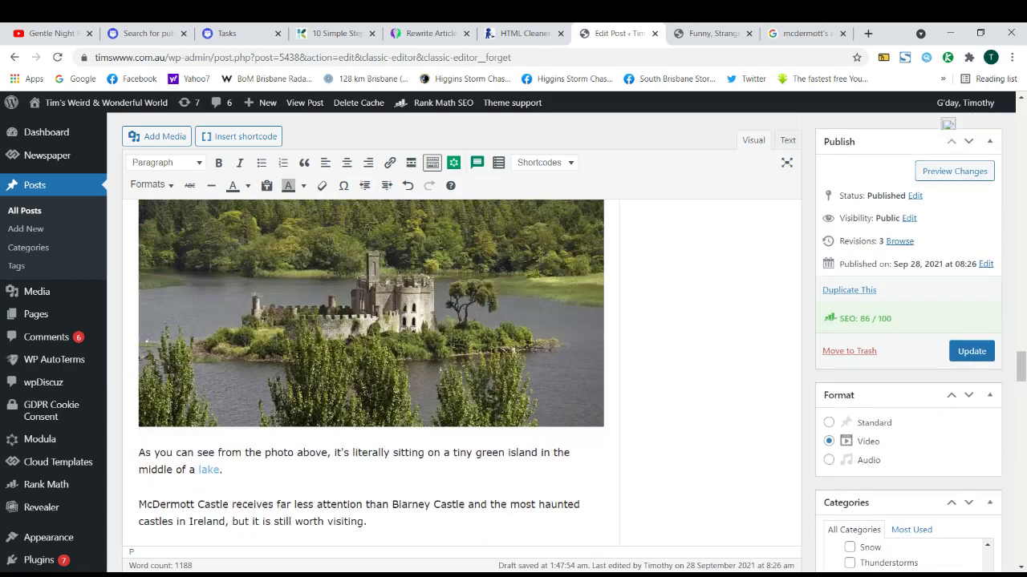
scroll(298, 354, "up", 3)
scroll(298, 354, "down", 3)
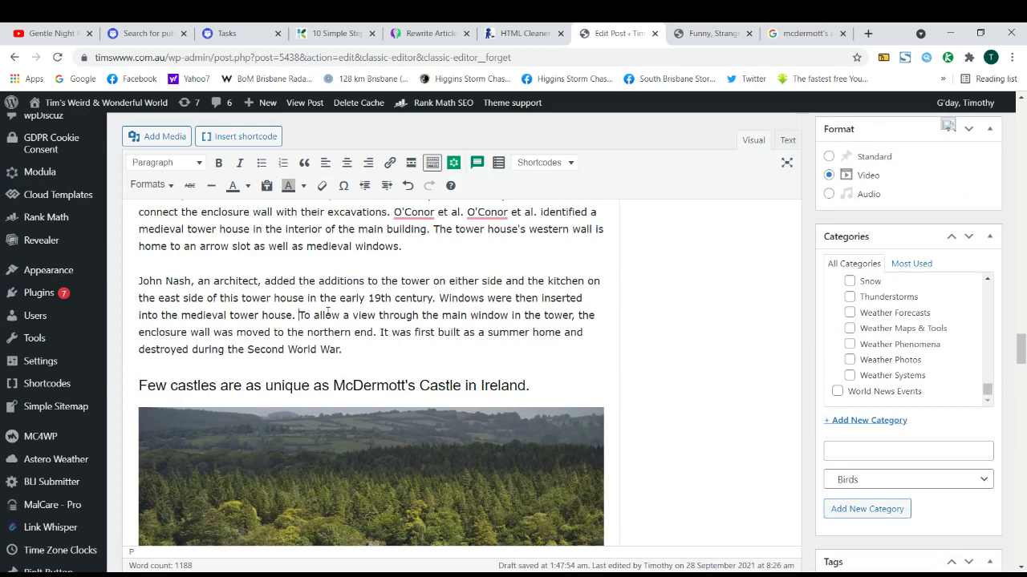
scroll(327, 314, "down", 12)
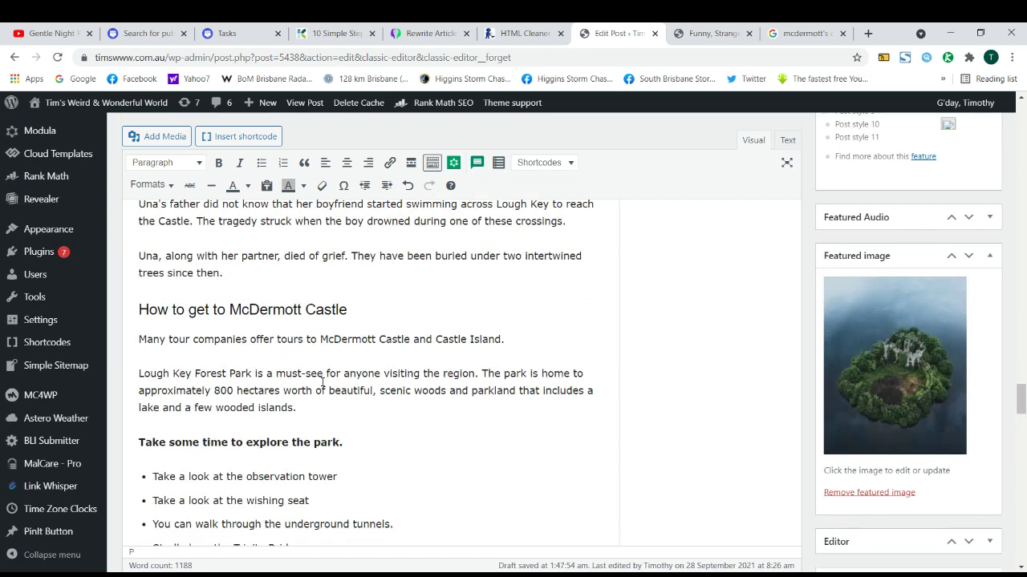
scroll(321, 381, "down", 6)
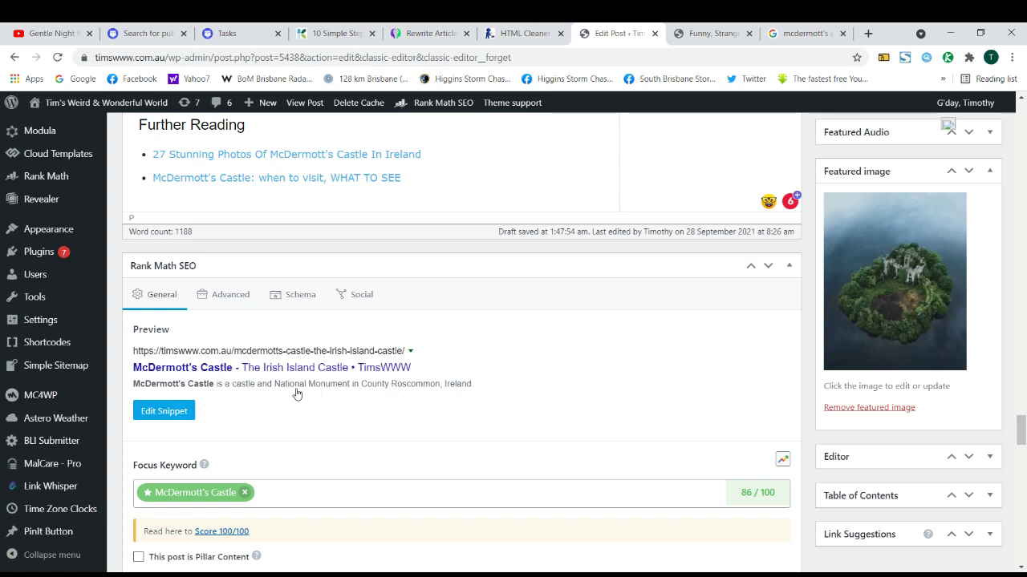
scroll(309, 381, "down", 2)
scroll(313, 371, "down", 1)
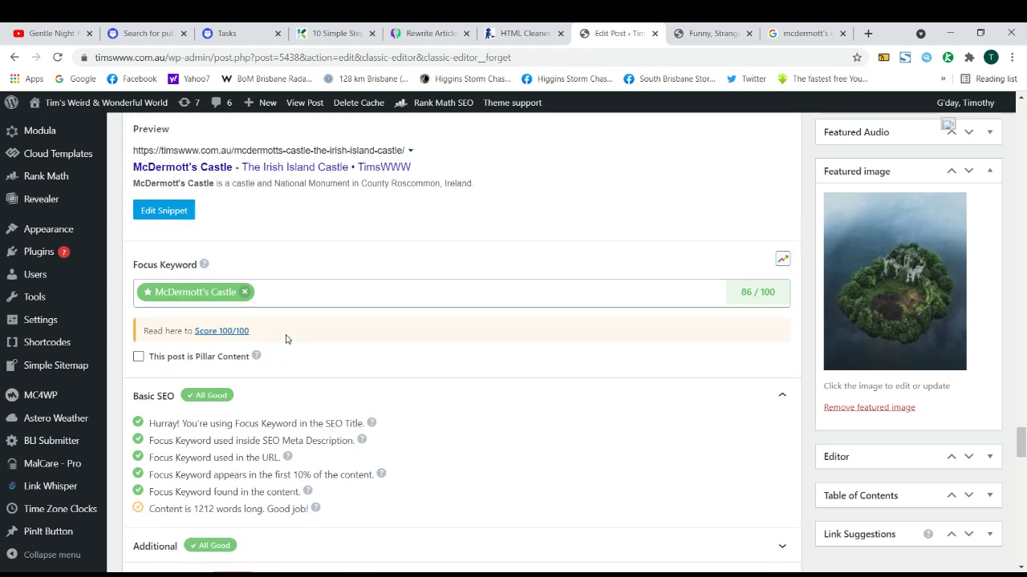
Highlight the Focus Keyword heading and examine the keyword field with the Basic SEO, Additional and readability checks.
left_click(281, 290)
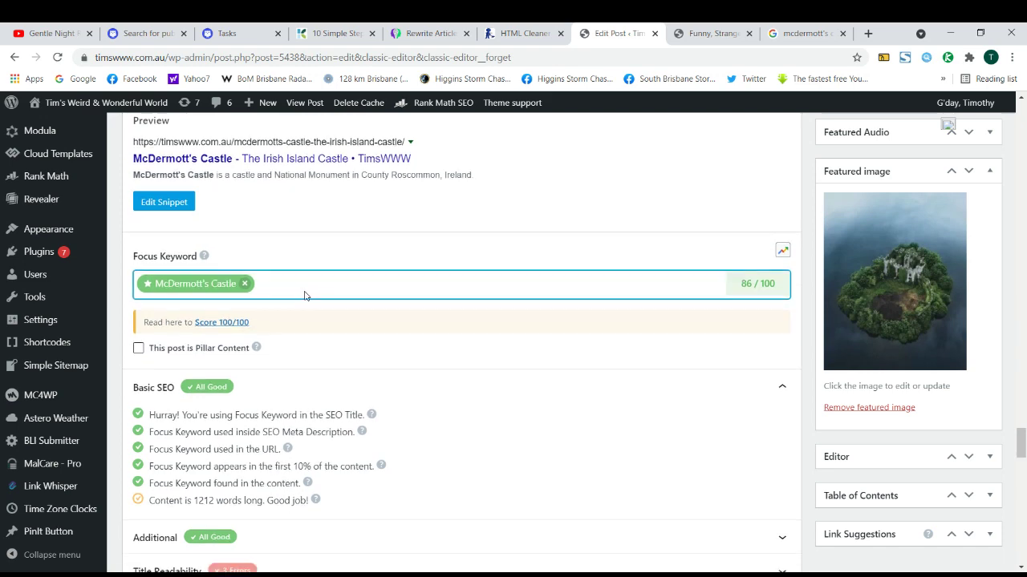
scroll(304, 296, "down", 1)
scroll(293, 312, "up", 3)
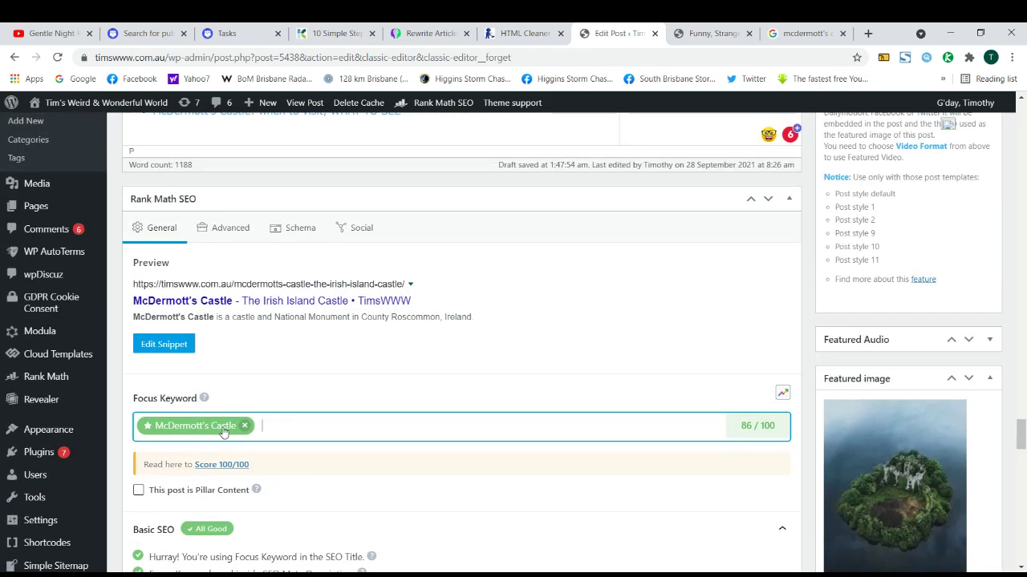
left_click(153, 399)
triple_click(153, 398)
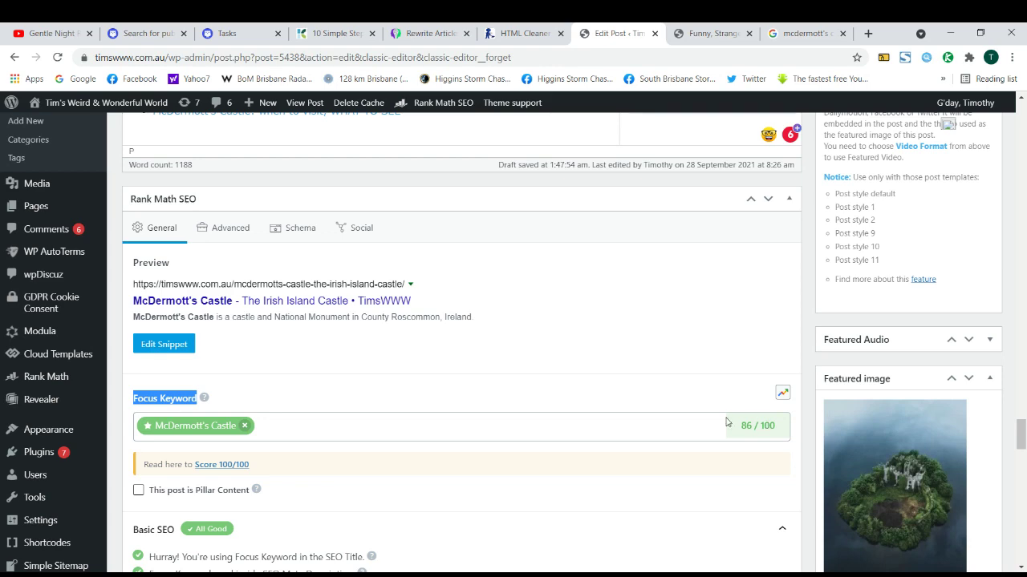
scroll(382, 419, "down", 3)
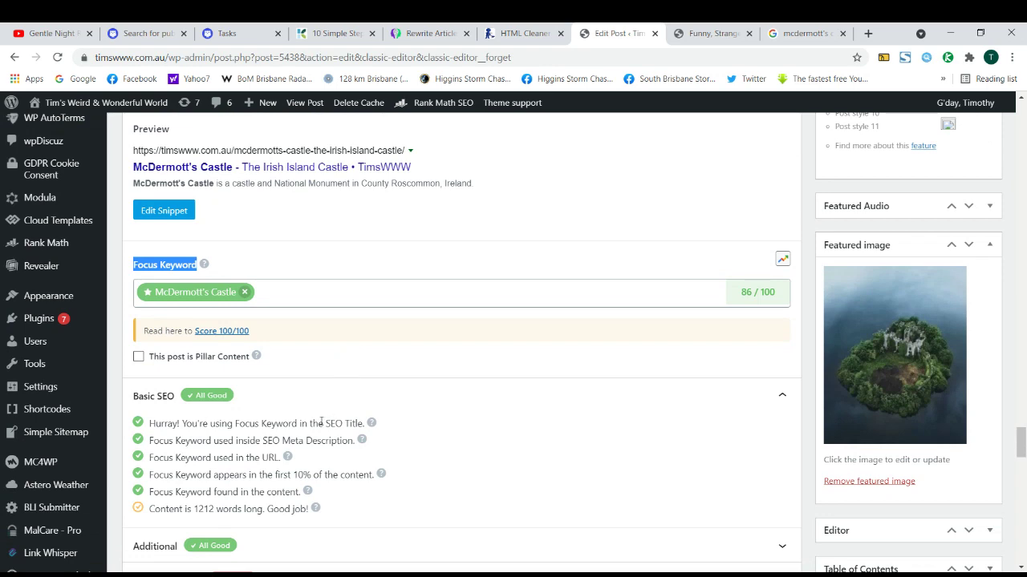
scroll(321, 422, "down", 3)
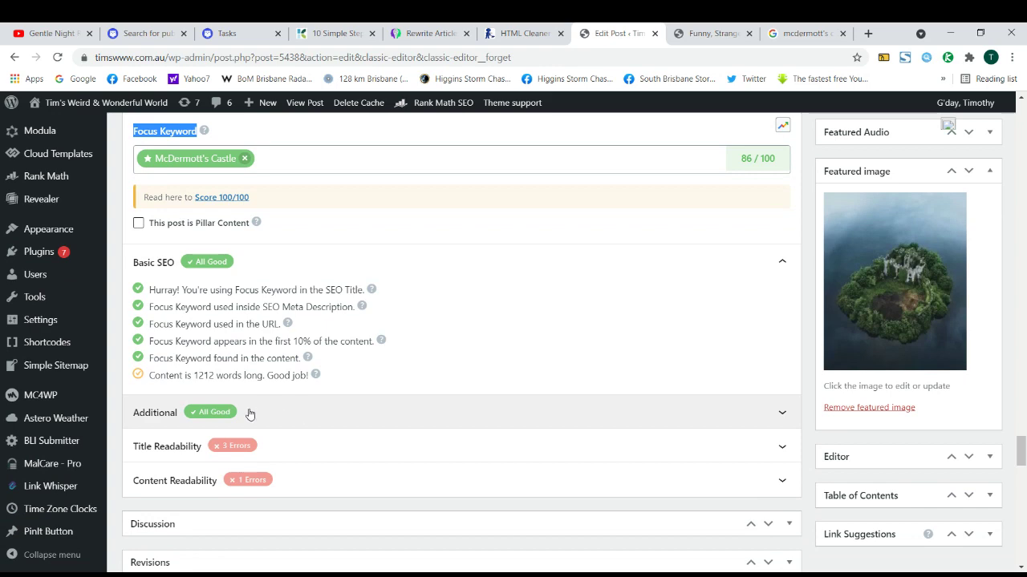
Highlight the SEO score beside the focus keyword and go back to the Basic SEO checklist.
scroll(273, 384, "up", 5)
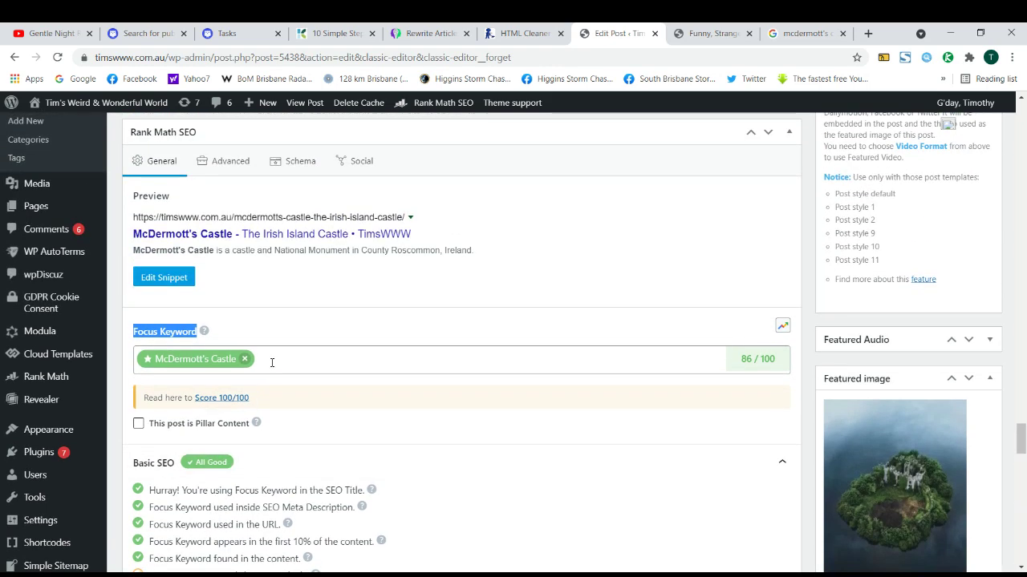
left_click(297, 351)
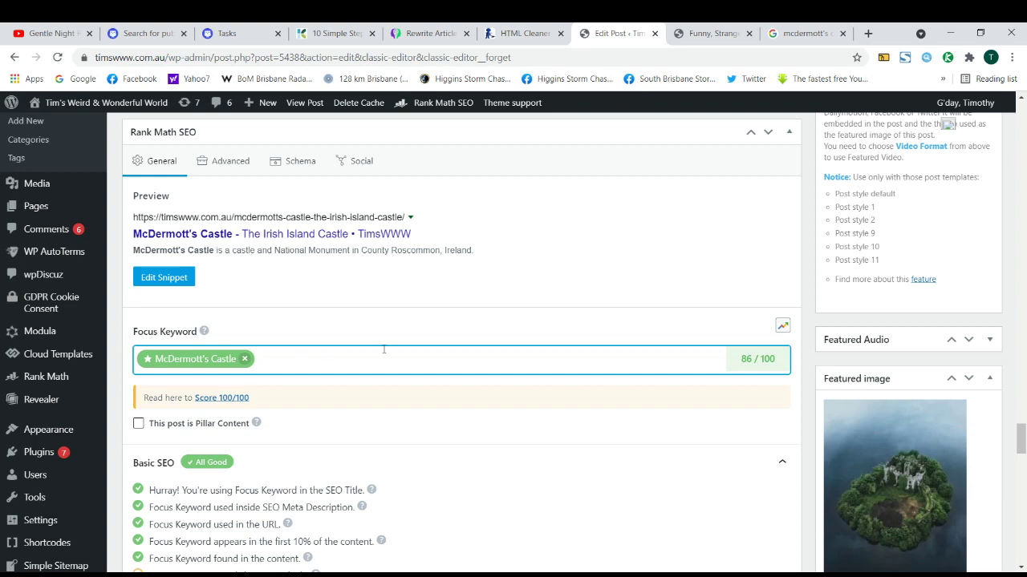
triple_click(757, 359)
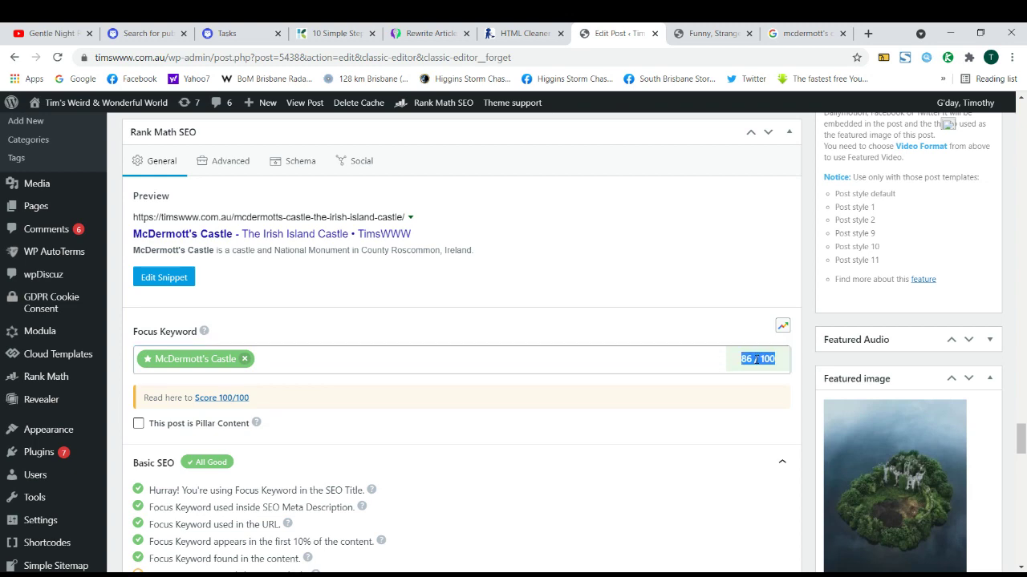
scroll(417, 369, "down", 3)
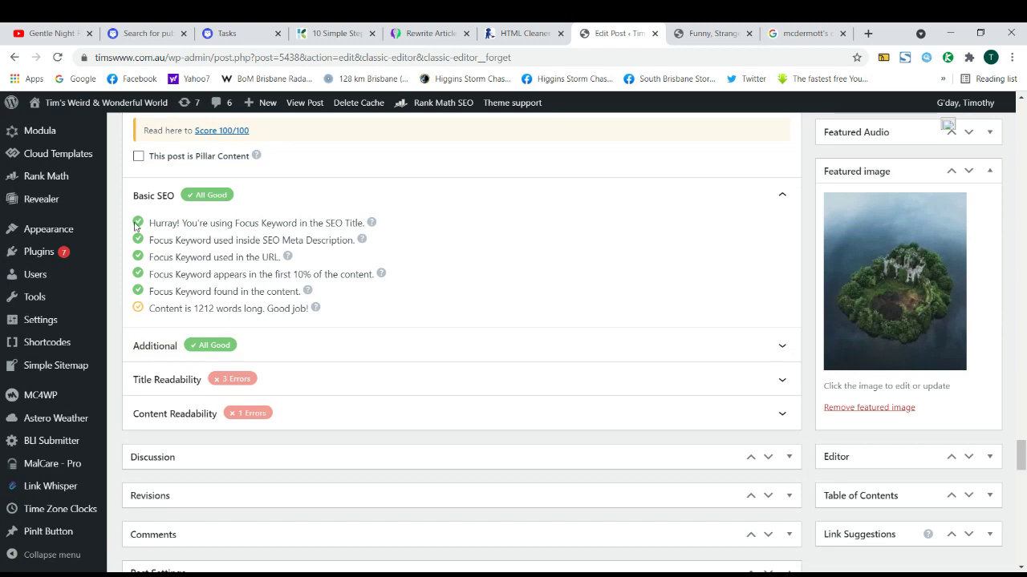
Highlight the whole Basic SEO checklist and single out the check for the focus keyword in the SEO Title.
left_click_drag(150, 223, 344, 311)
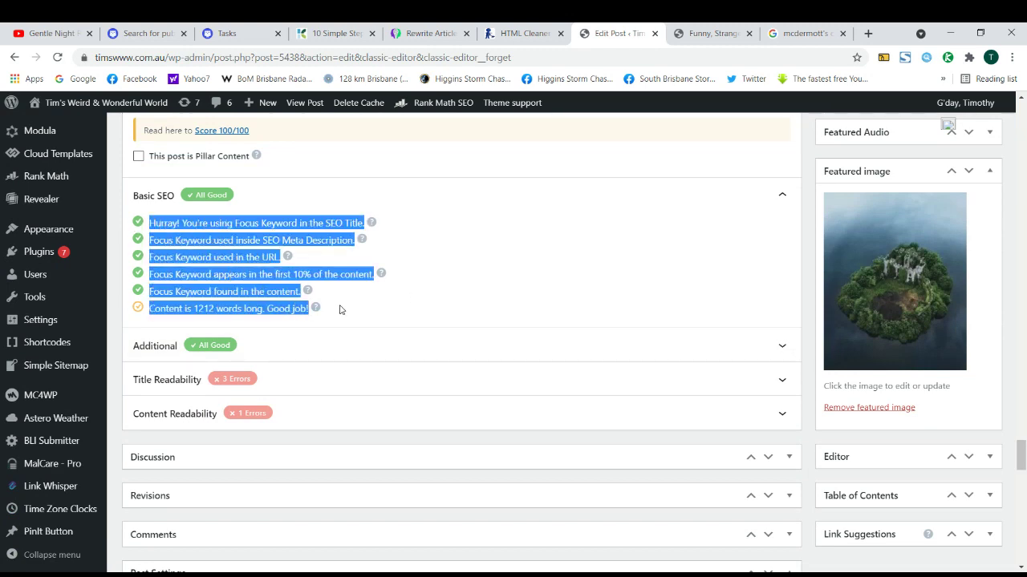
scroll(341, 309, "up", 1)
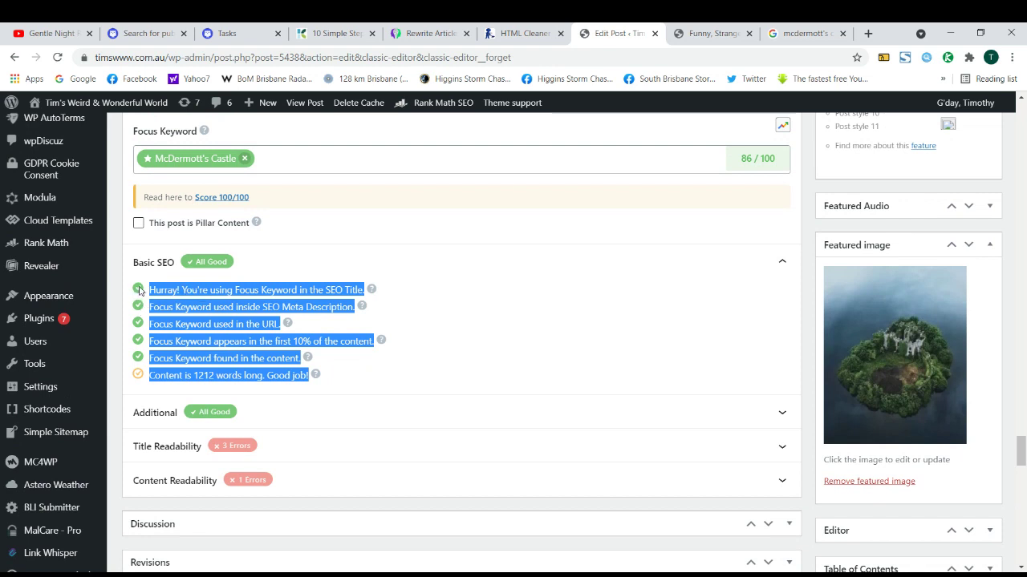
left_click(180, 292)
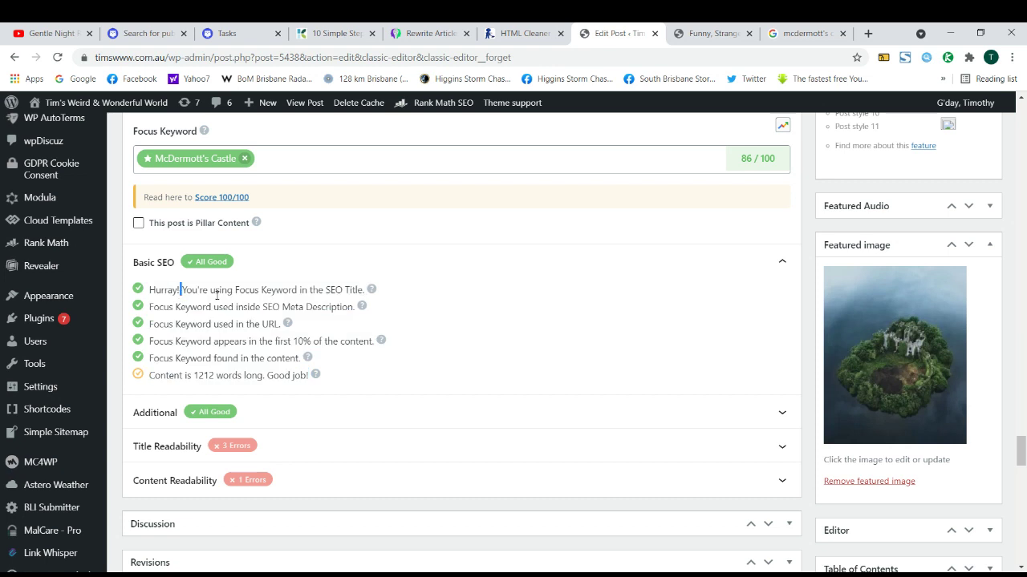
triple_click(232, 294)
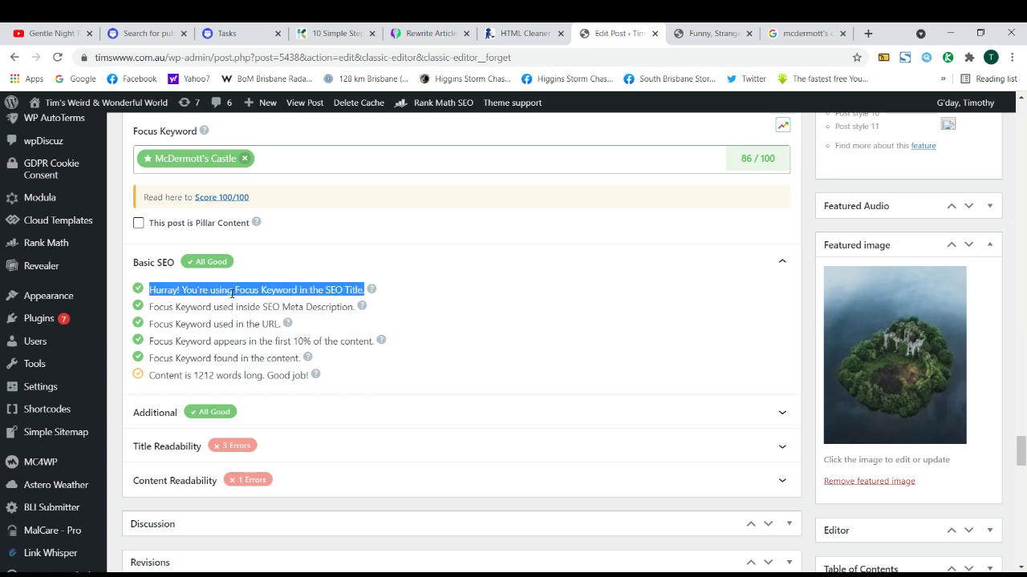
left_click(234, 306)
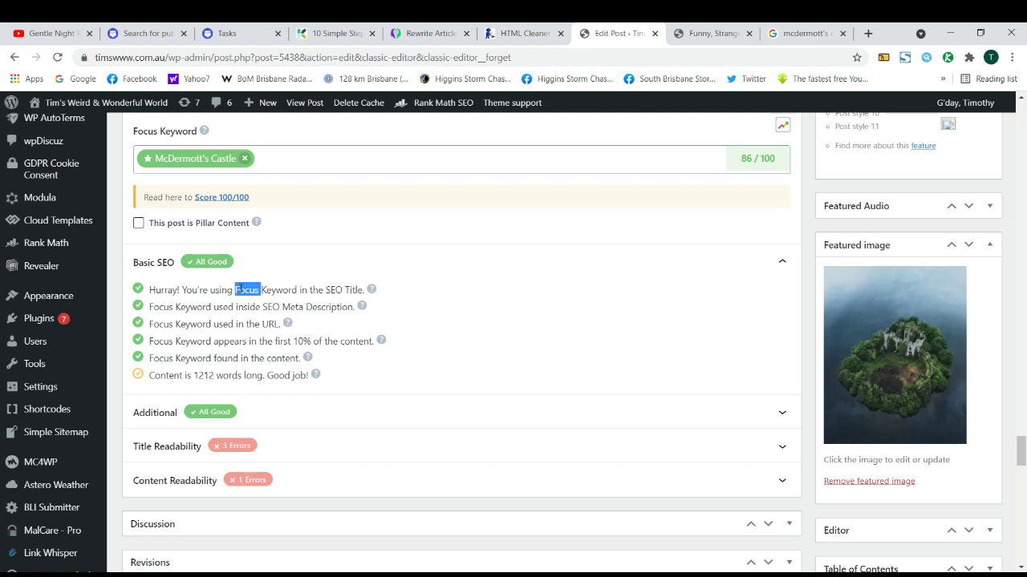
triple_click(240, 289)
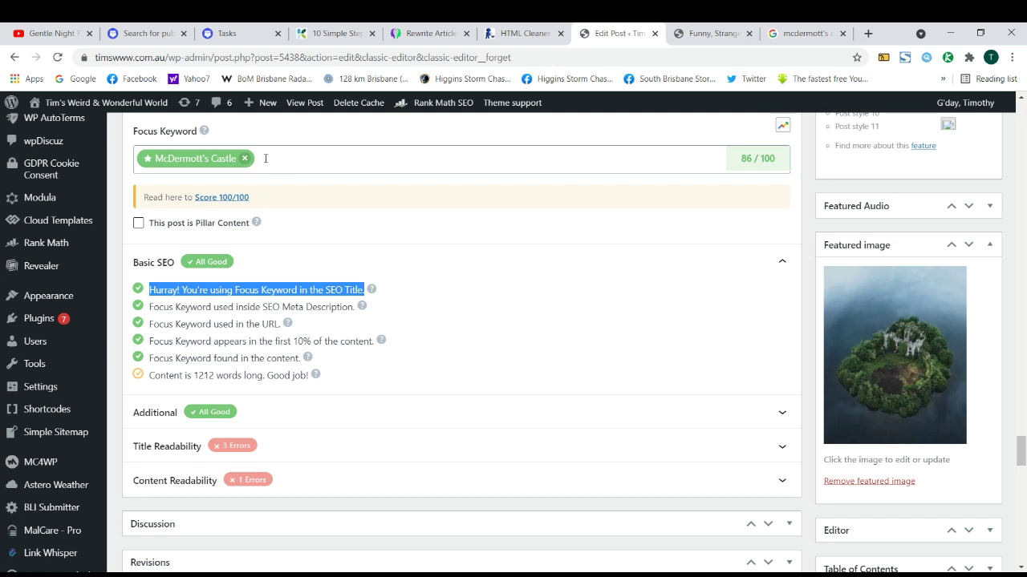
left_click(324, 157)
triple_click(297, 290)
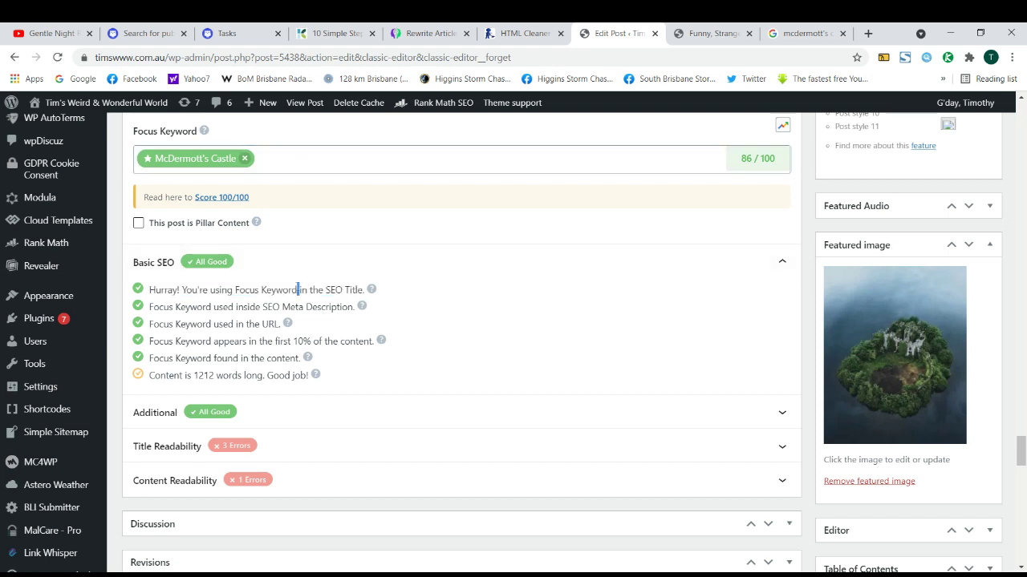
Highlight the SEO Meta Description check and view the Description in the snippet editor, closing it without changes.
triple_click(244, 310)
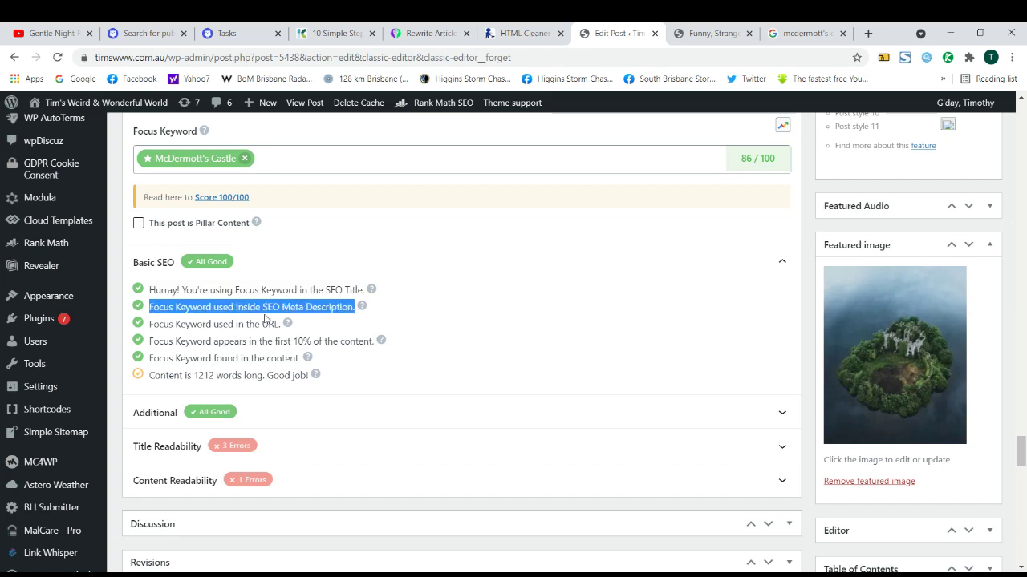
scroll(240, 312, "up", 3)
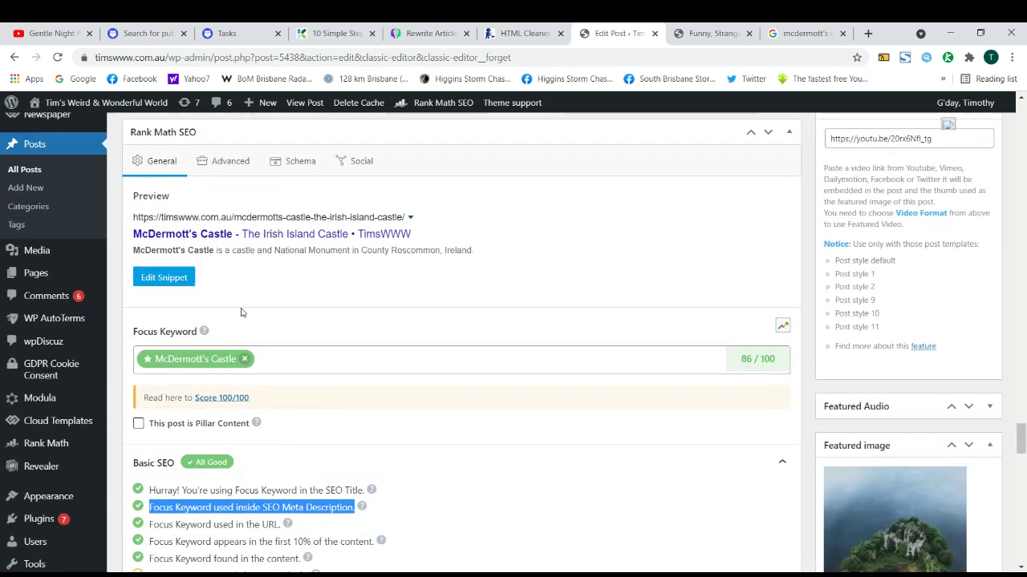
left_click(163, 277)
scroll(399, 351, "down", 1)
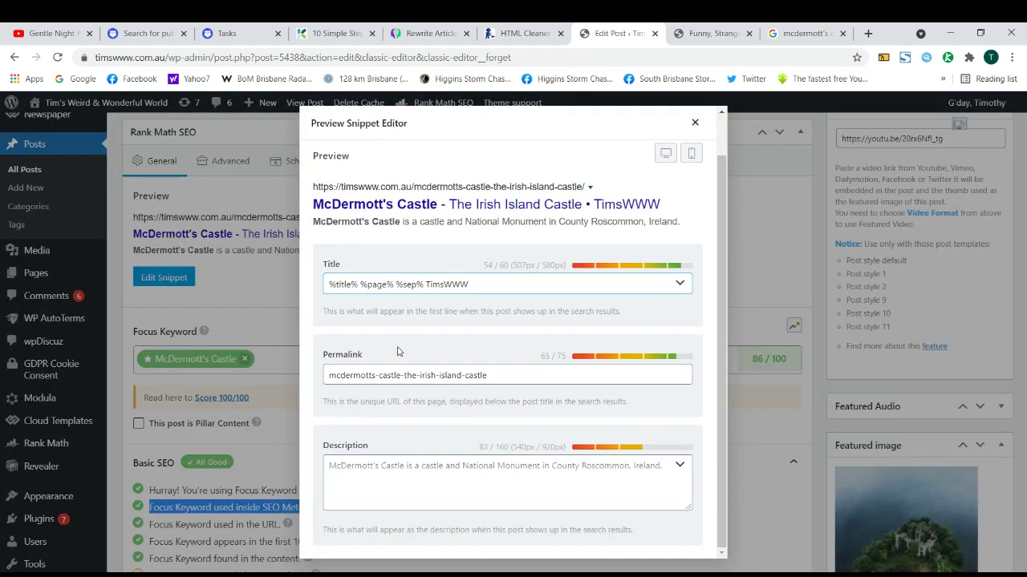
left_click(394, 465)
left_click(695, 123)
scroll(371, 339, "down", 3)
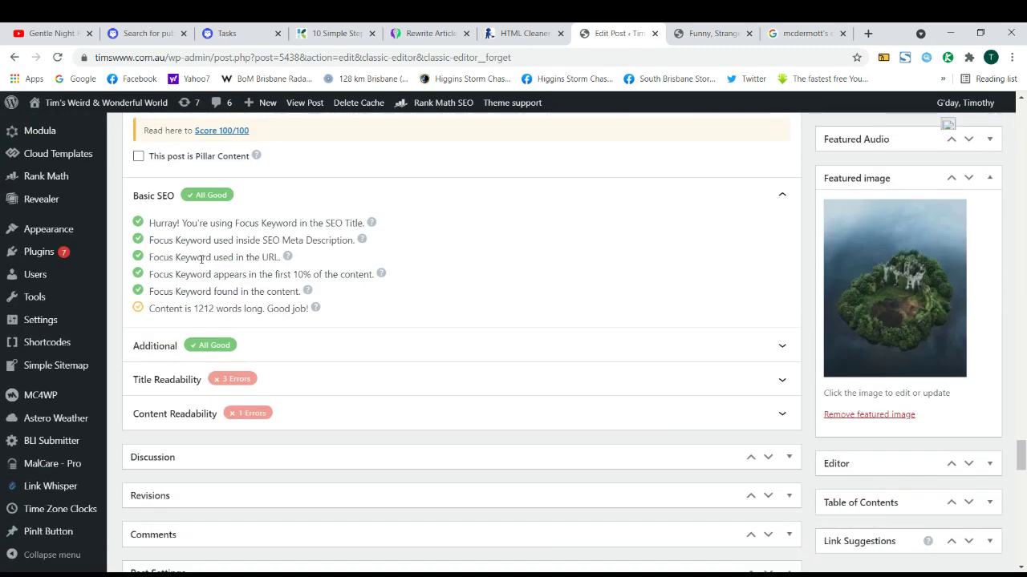
Highlight the check for the focus keyword in the URL and show where the permalink below the post title is edited.
triple_click(201, 258)
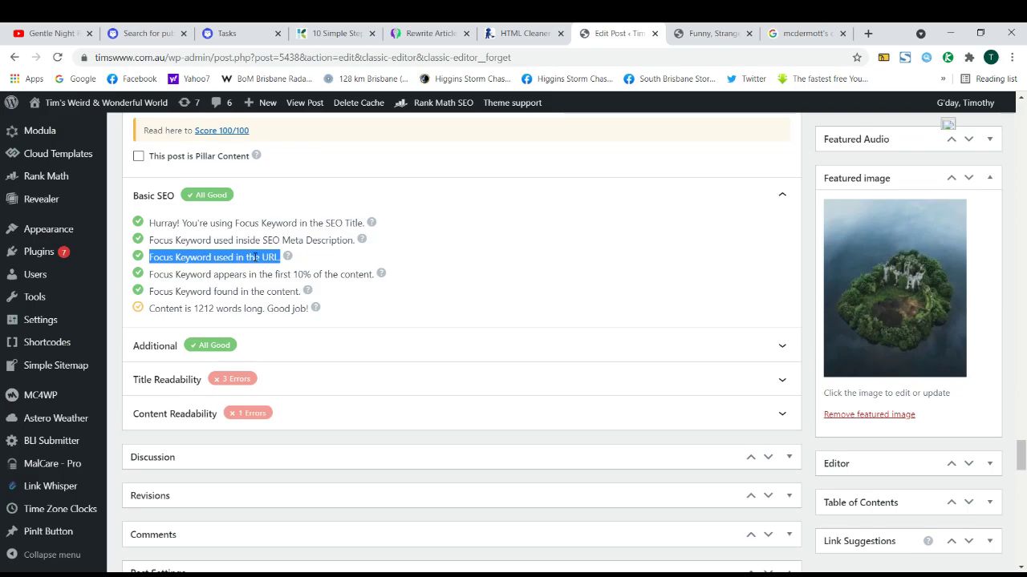
scroll(351, 289, "up", 5)
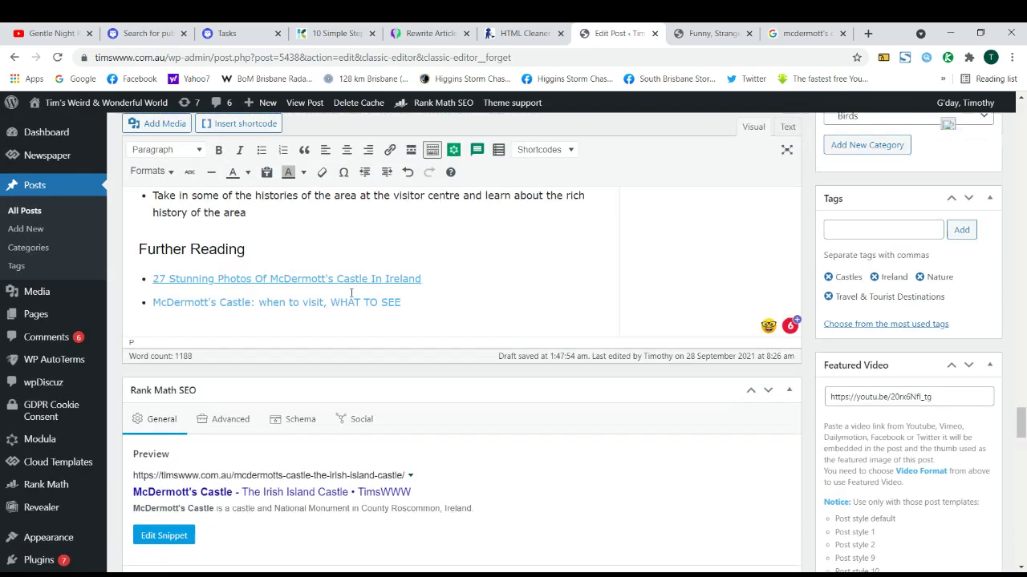
scroll(350, 293, "up", 15)
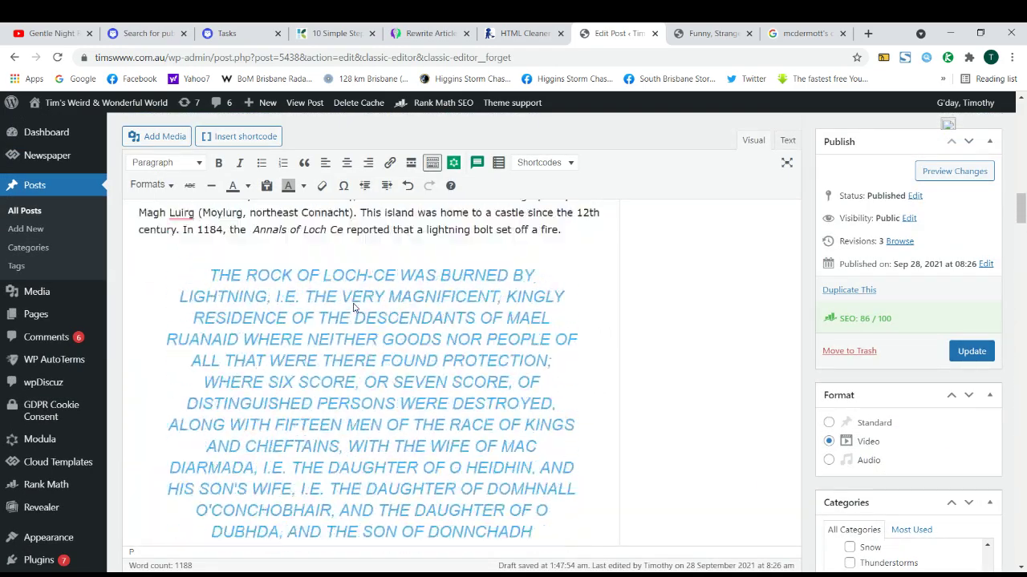
scroll(354, 308, "up", 10)
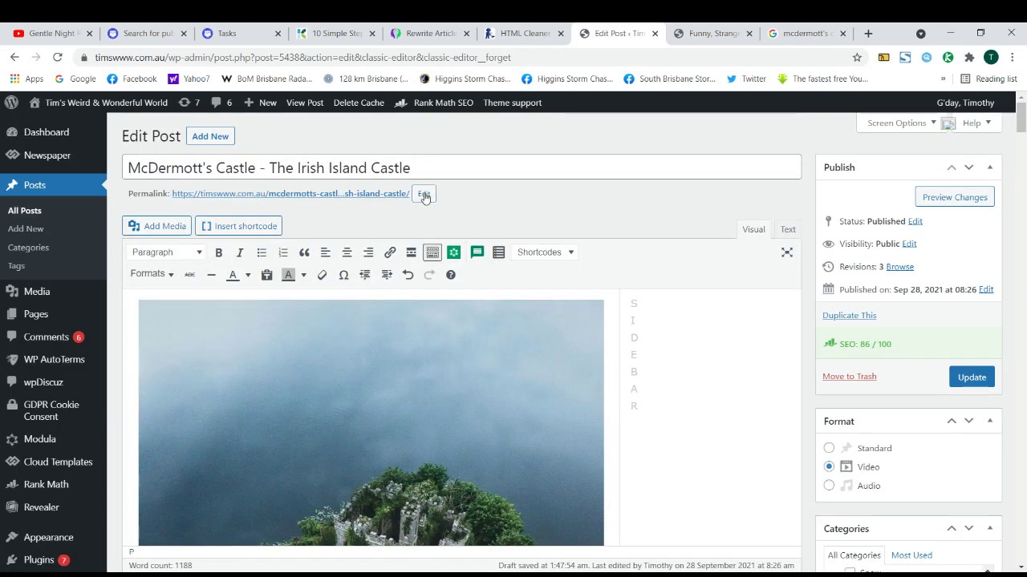
left_click(424, 196)
left_click(425, 199)
scroll(241, 346, "down", 20)
scroll(253, 353, "down", 20)
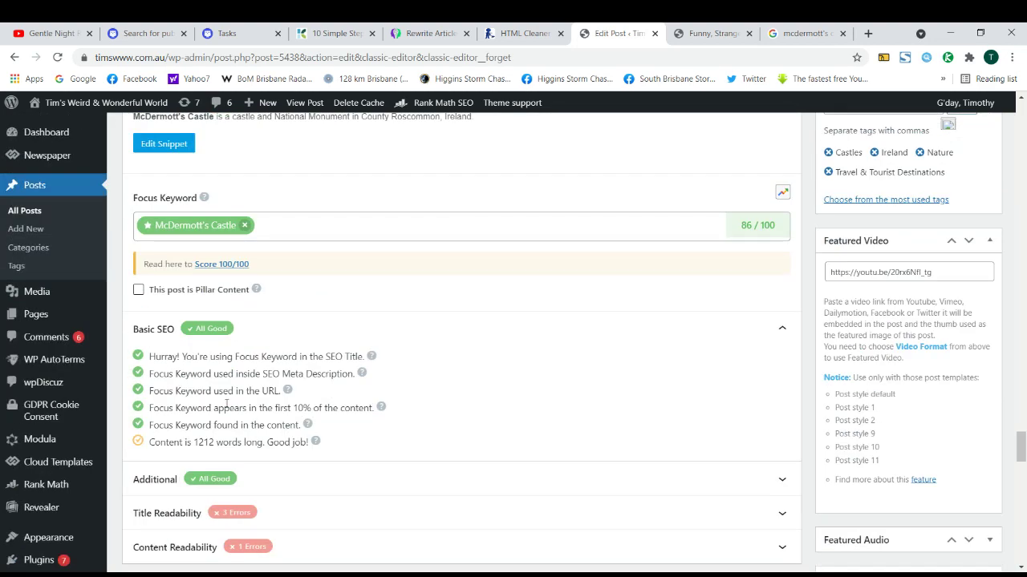
Highlight the check for the focus keyword appearing in the first 10% of the content.
triple_click(227, 405)
triple_click(231, 424)
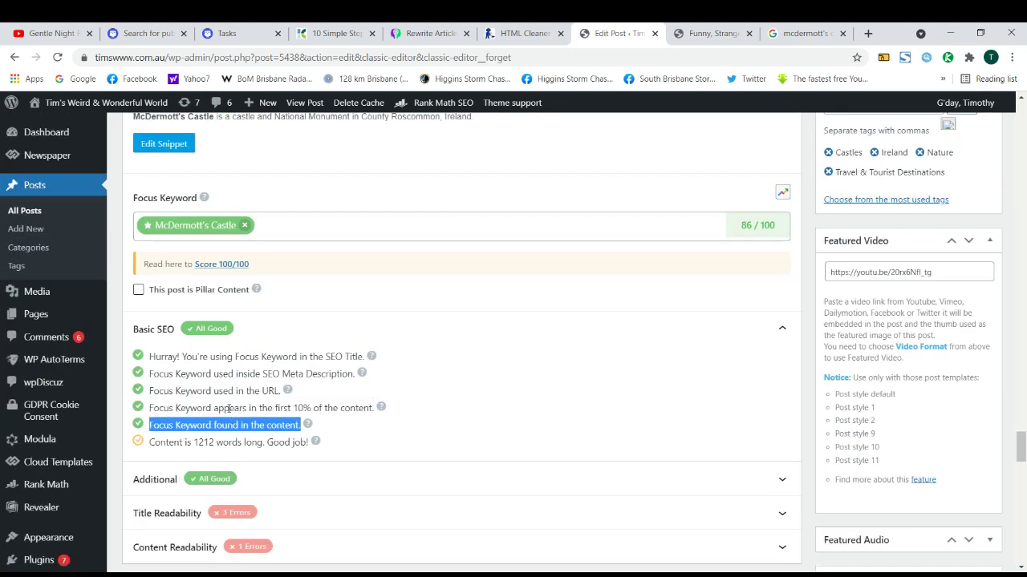
triple_click(211, 408)
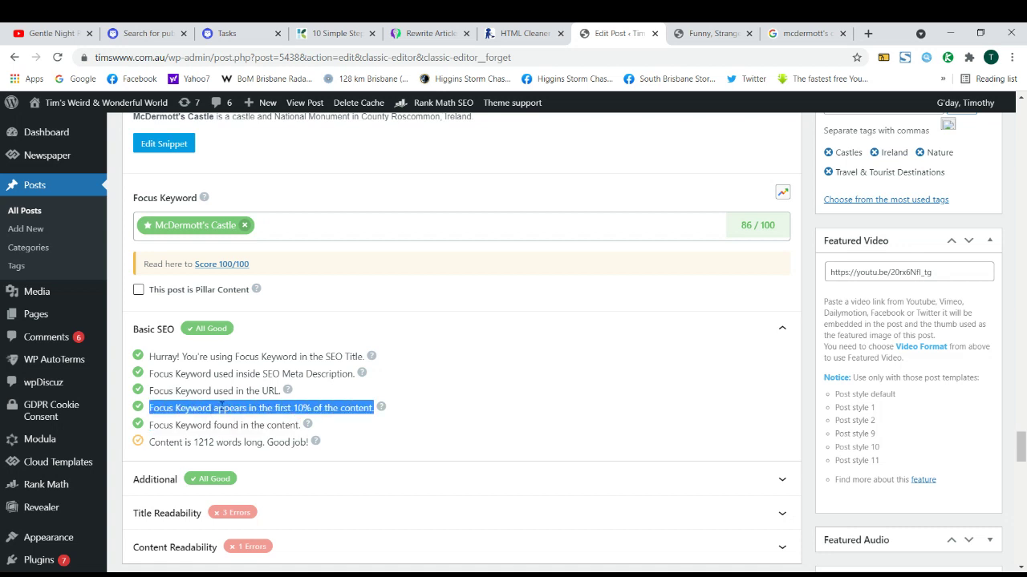
triple_click(220, 409)
Highlight the "Focus Keyword found in the content" check and view its help tip.
triple_click(211, 426)
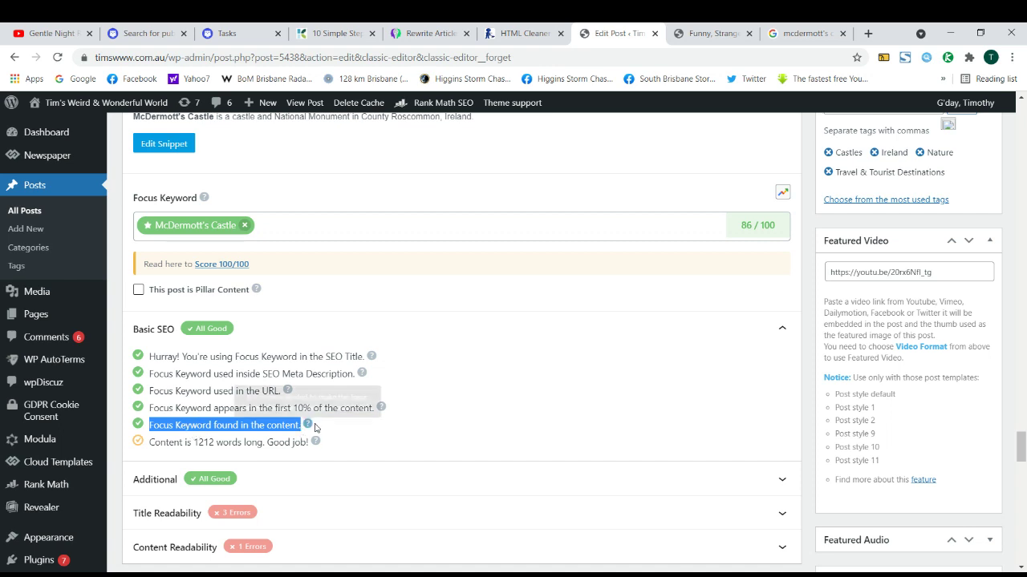
mouse_move(308, 429)
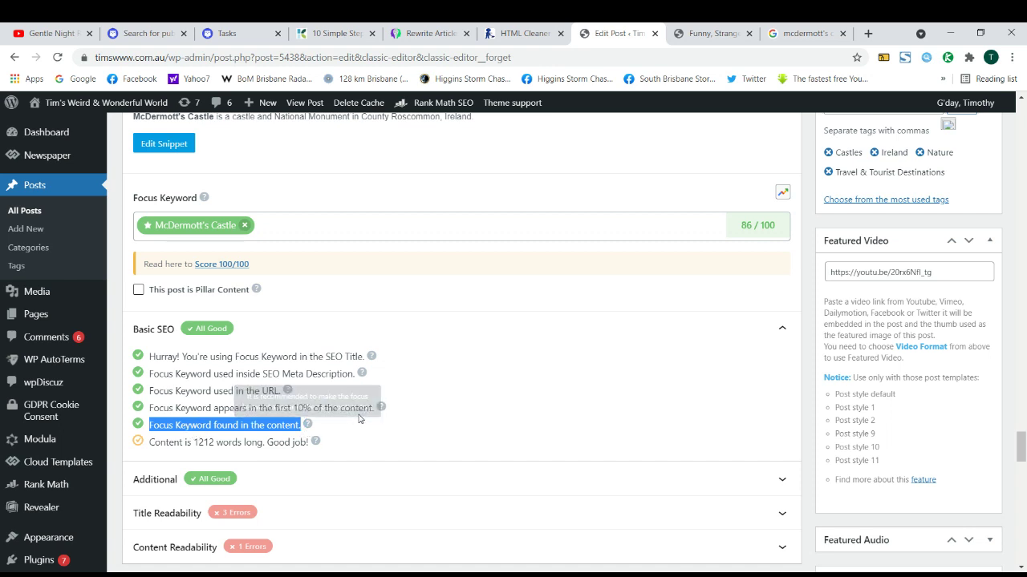
double_click(277, 427)
left_click(266, 428)
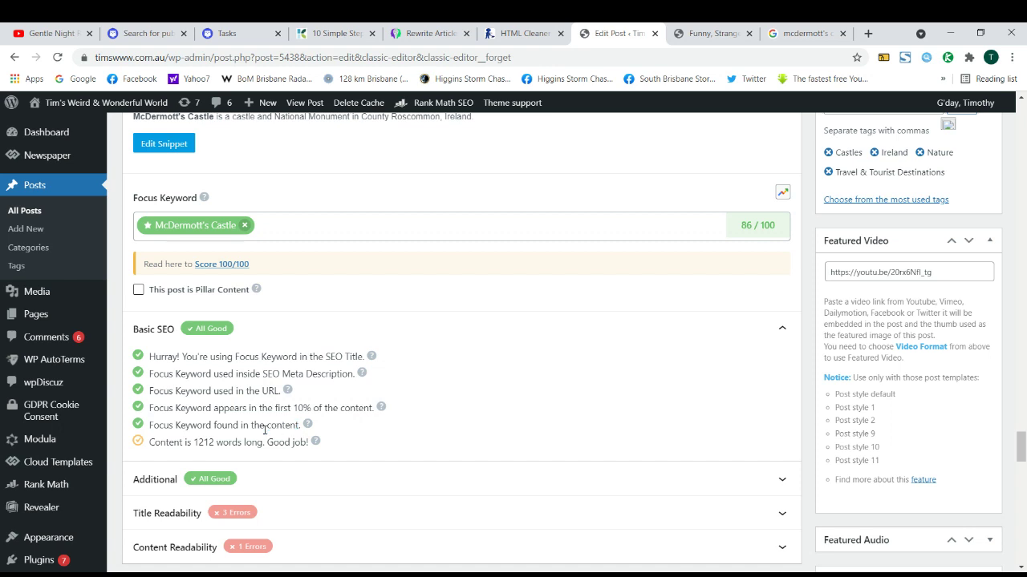
triple_click(263, 428)
left_click(261, 429)
double_click(261, 427)
triple_click(260, 428)
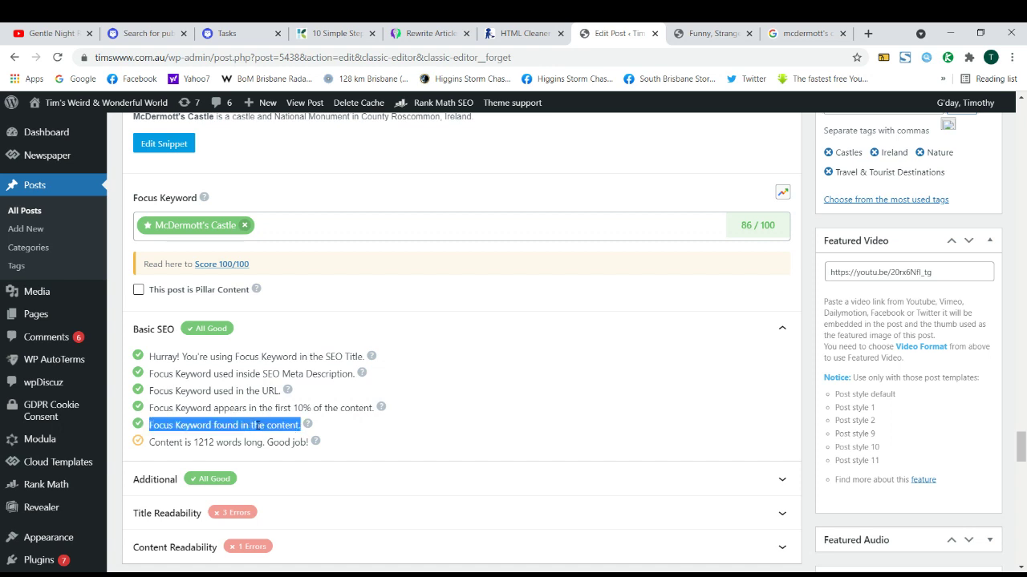
Compare the first 10% check with the found-in-content check by highlighting each in turn.
left_click(339, 410)
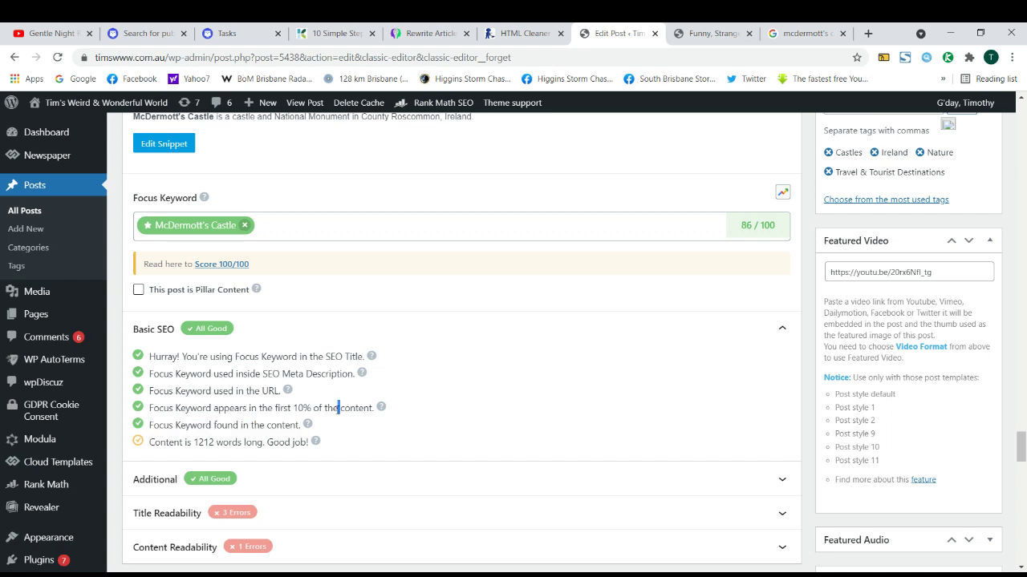
triple_click(340, 409)
triple_click(281, 426)
double_click(276, 425)
triple_click(261, 428)
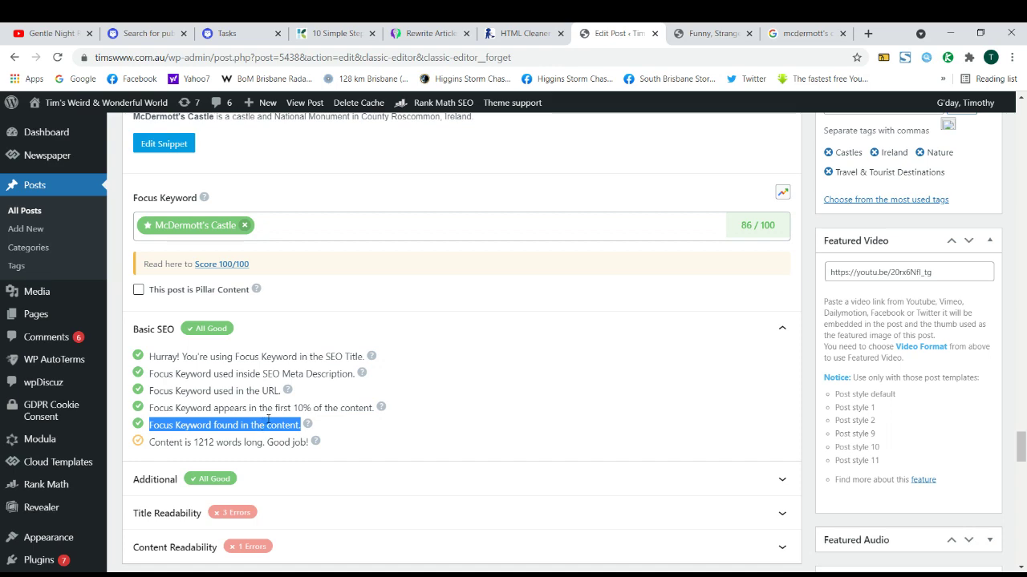
Highlight the content length check at the end of the Basic SEO list and its word count wording.
scroll(272, 411, "down", 1)
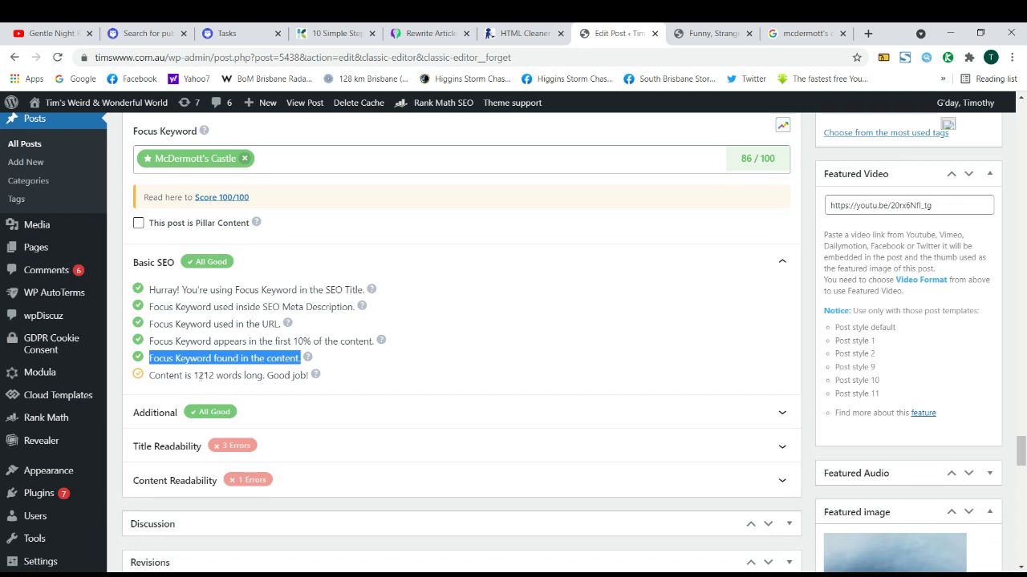
triple_click(209, 375)
triple_click(211, 377)
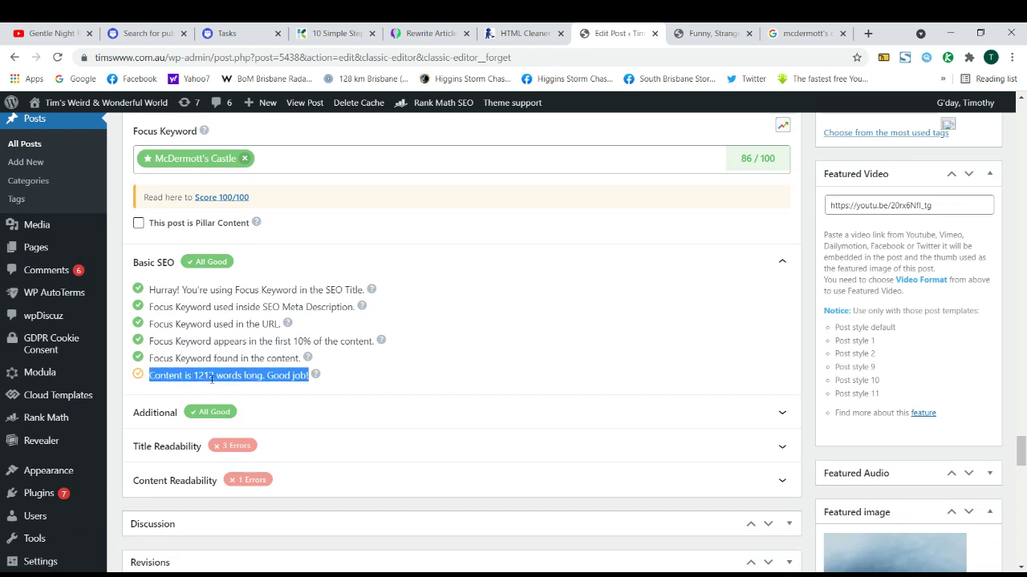
double_click(223, 377)
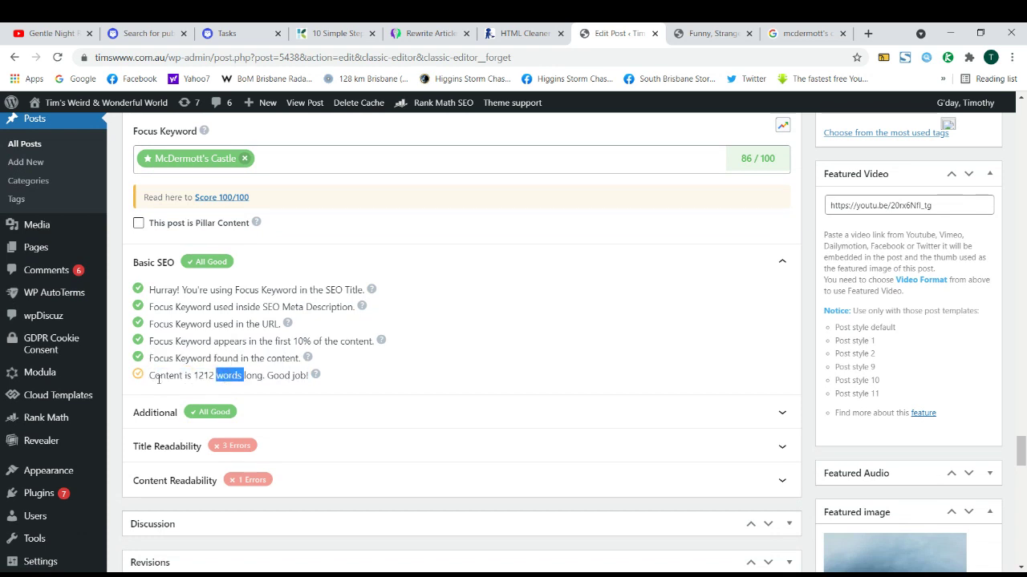
triple_click(206, 375)
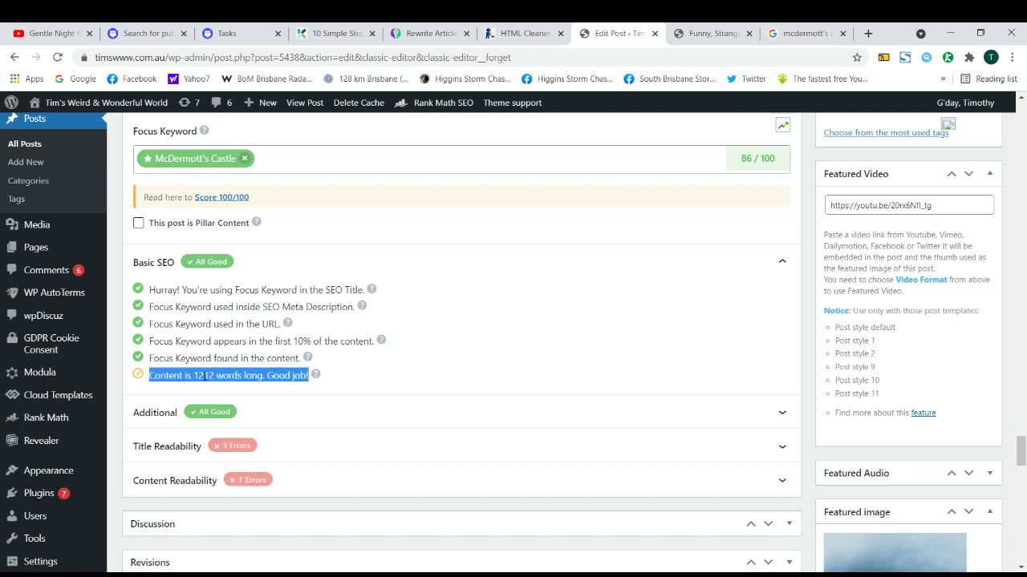
triple_click(230, 376)
left_click(223, 380)
triple_click(221, 377)
double_click(225, 376)
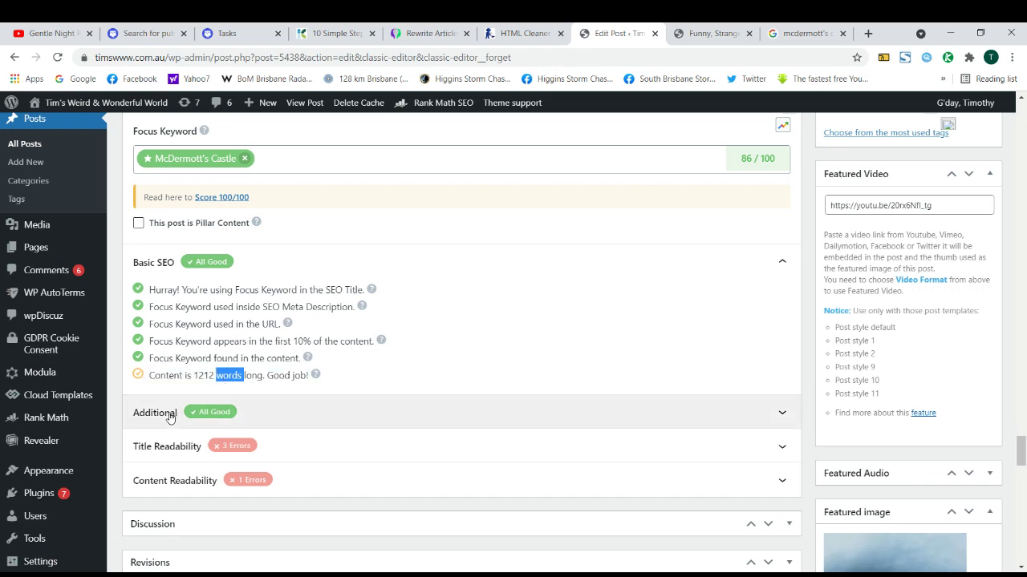
Expand the Additional section to view its checks and collapse it again.
left_click(161, 412)
scroll(223, 315, "down", 2)
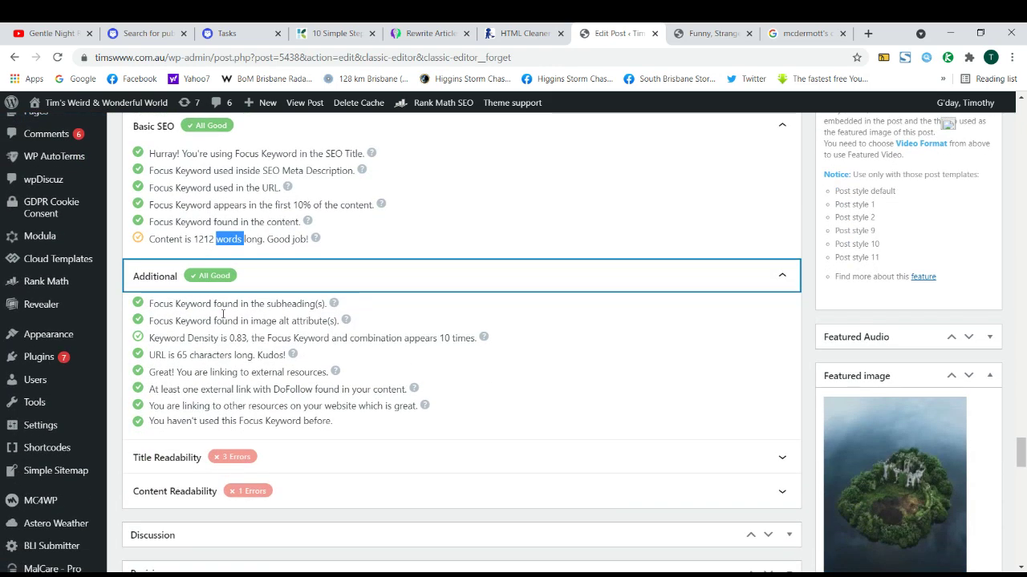
left_click(171, 279)
scroll(172, 279, "up", 2)
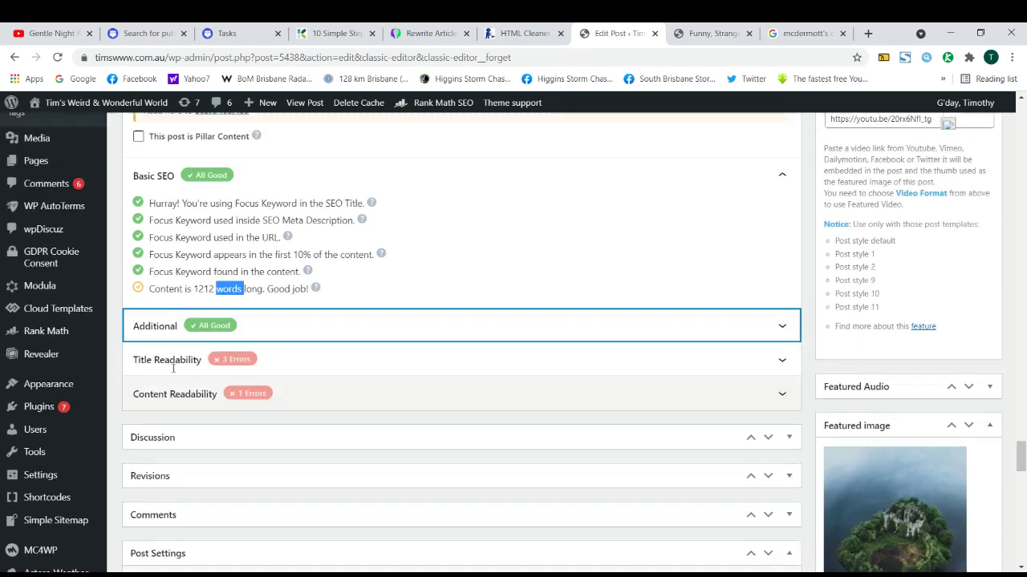
left_click(169, 412)
left_click(167, 412)
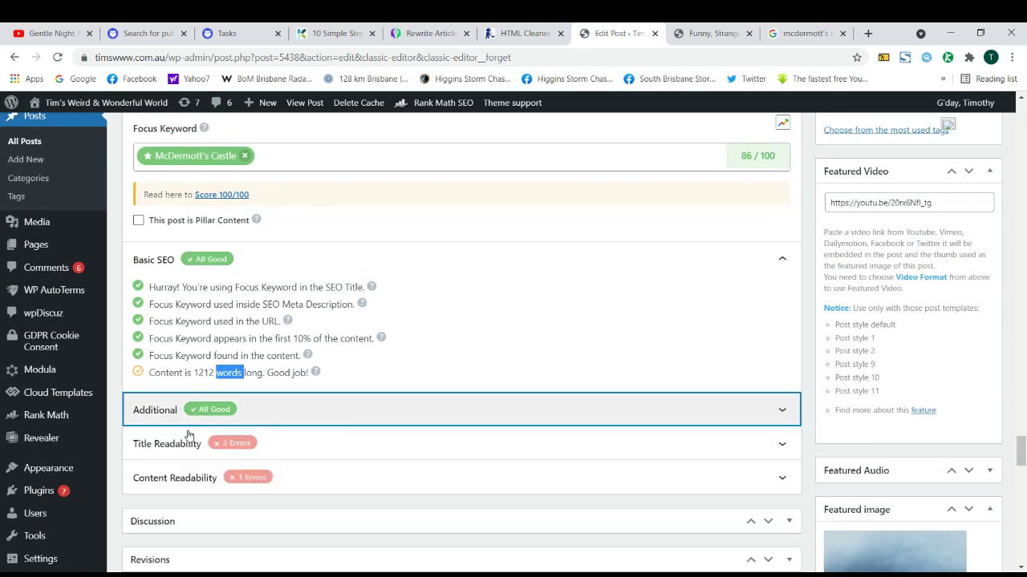
Examine the Additional checks for subheadings, image alt text, keyword density and links, leaving the section expanded.
left_click(167, 409)
scroll(255, 398, "down", 2)
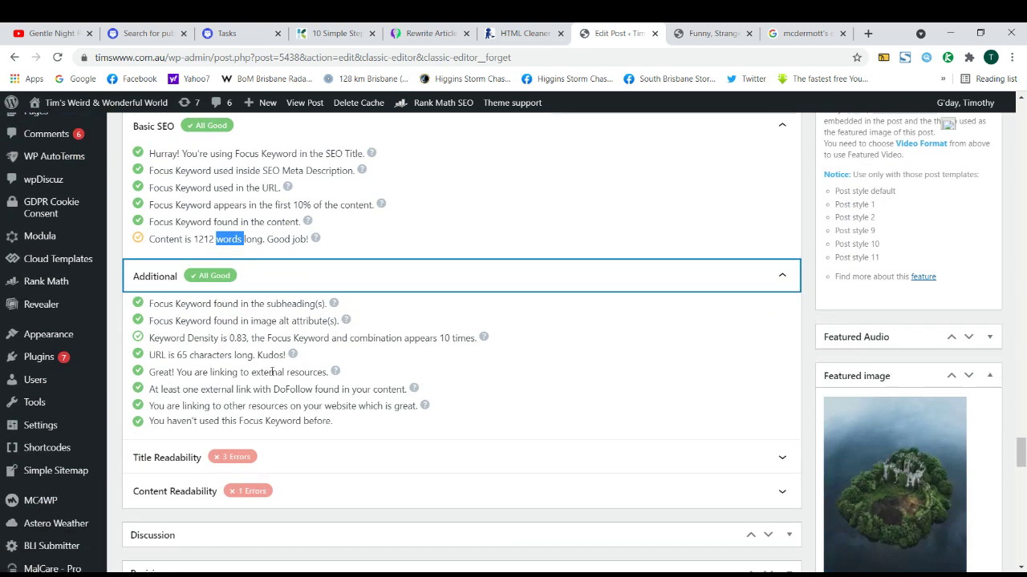
scroll(217, 383, "up", 1)
left_click(178, 357)
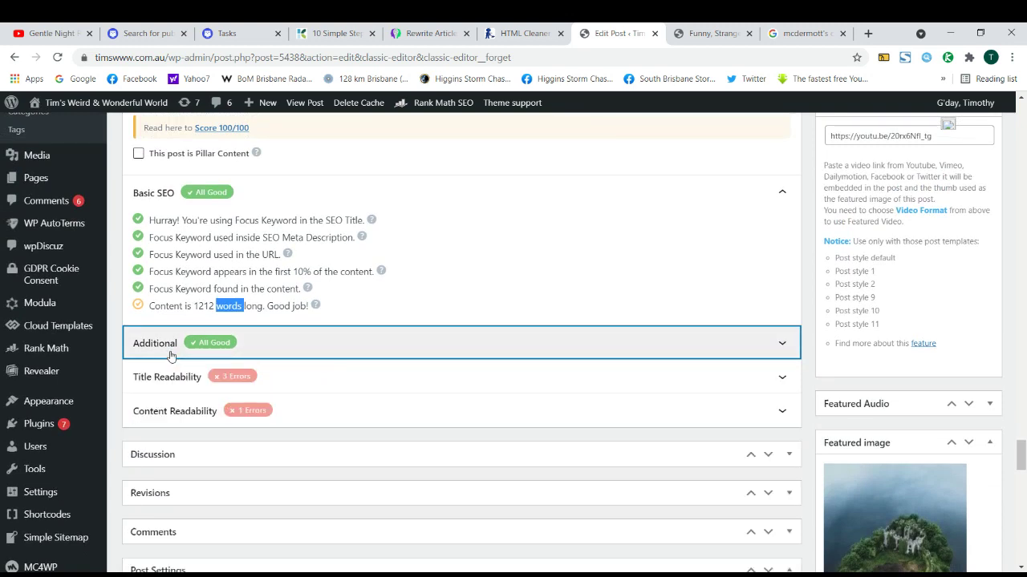
left_click(171, 356)
left_click(170, 357)
left_click(171, 355)
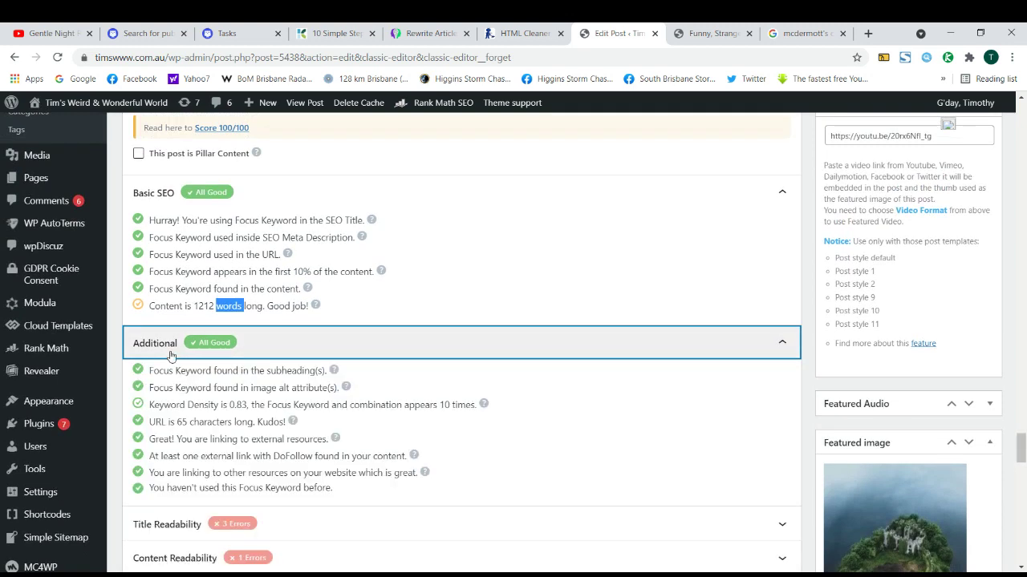
Collapse the Additional section and highlight the overall SEO score beside the focus keyword.
left_click(170, 355)
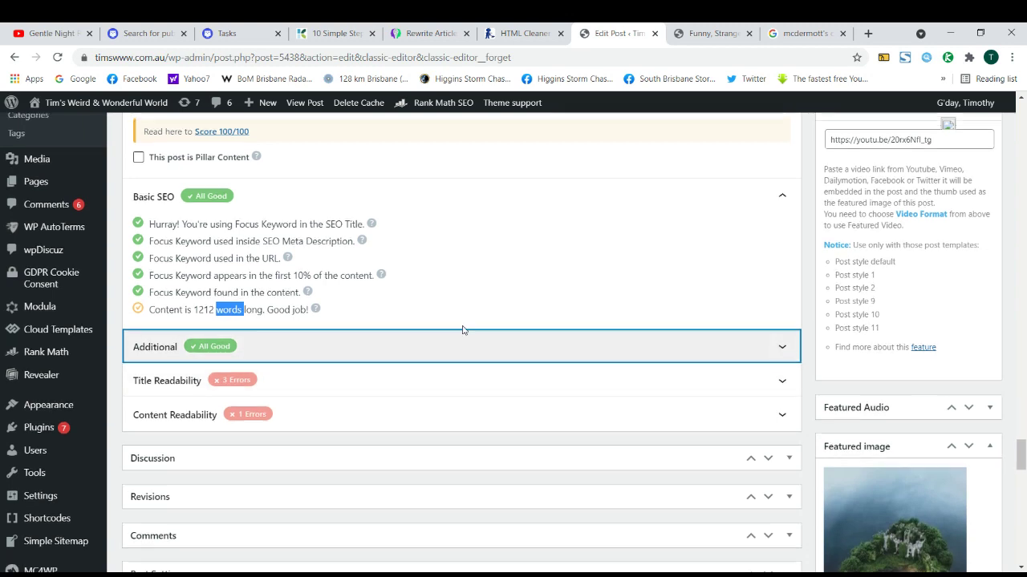
scroll(561, 337, "up", 3)
triple_click(768, 358)
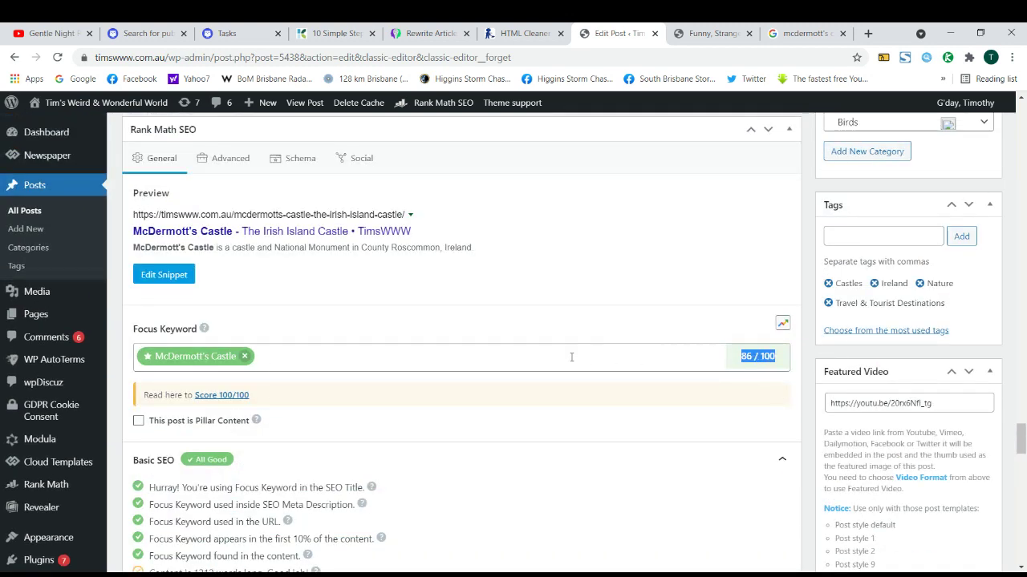
scroll(571, 357, "down", 3)
left_click_drag(759, 157, 754, 158)
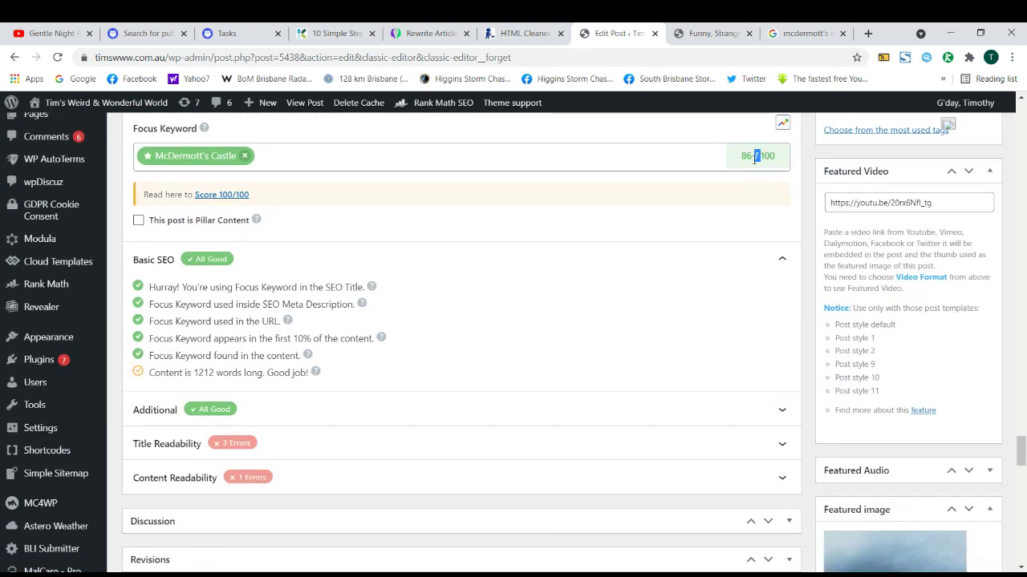
triple_click(754, 158)
Expand the Title Readability and Content Readability sections and highlight the check about long paragraphs.
left_click(189, 448)
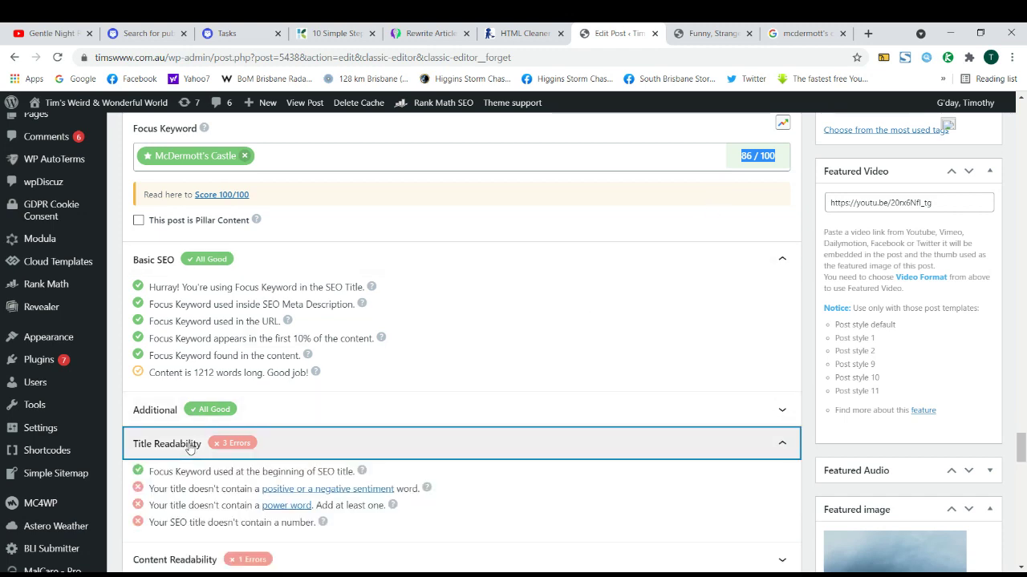
scroll(189, 447, "down", 2)
left_click(195, 424)
scroll(200, 387, "down", 2)
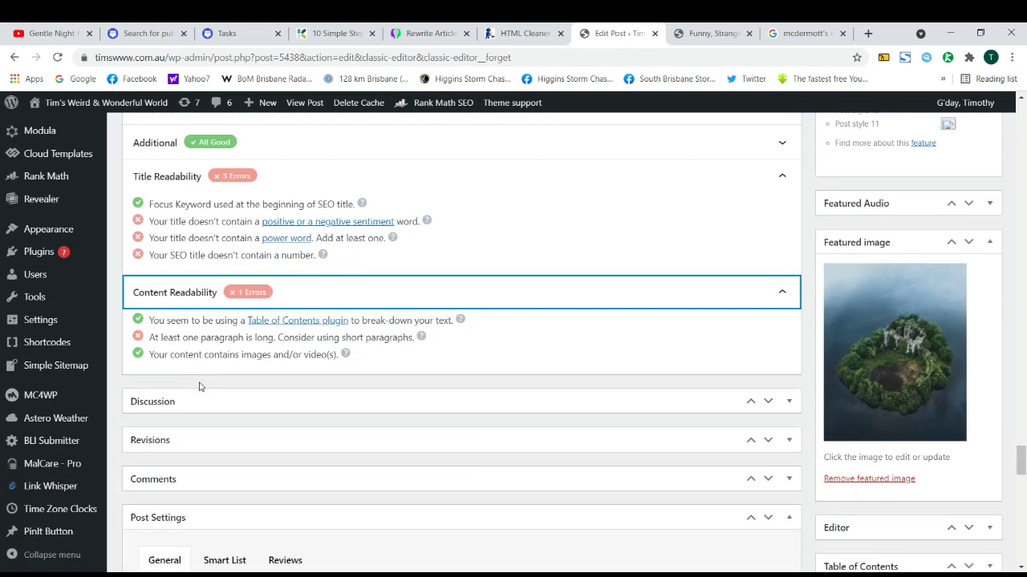
scroll(200, 386, "up", 1)
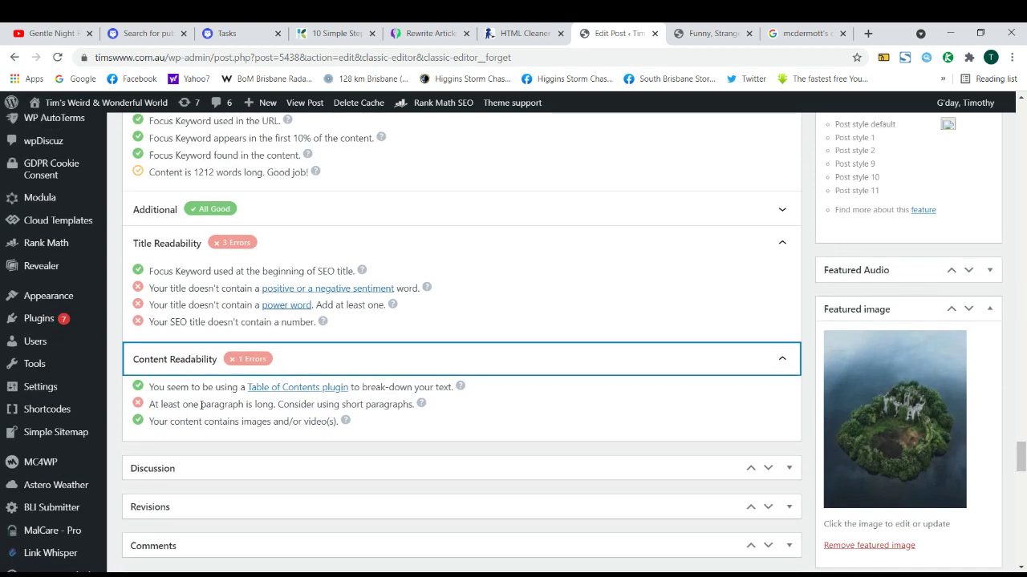
triple_click(217, 406)
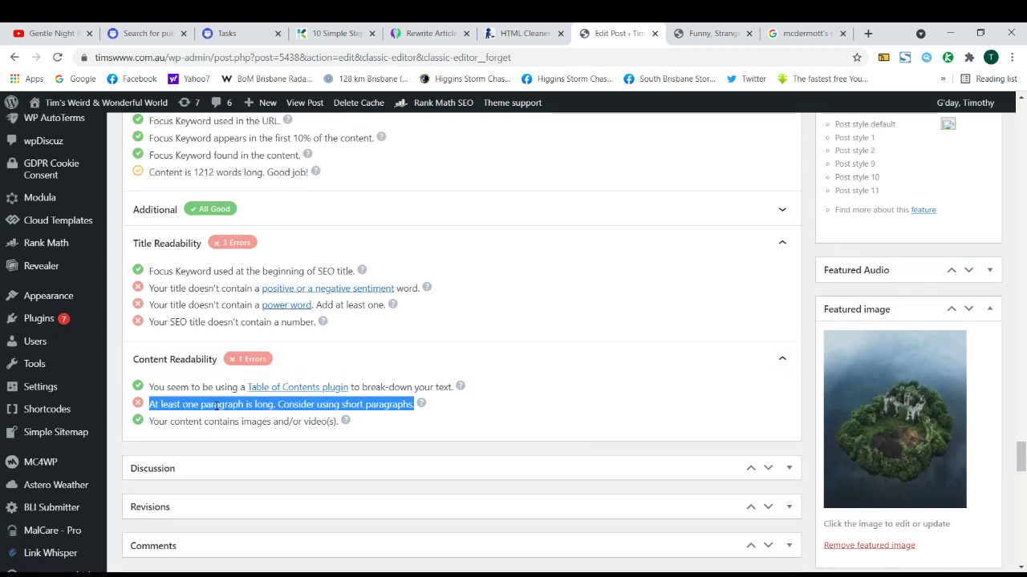
Compare the sentiment word and power word checks under Title Readability by highlighting each in turn.
scroll(453, 184, "up", 3)
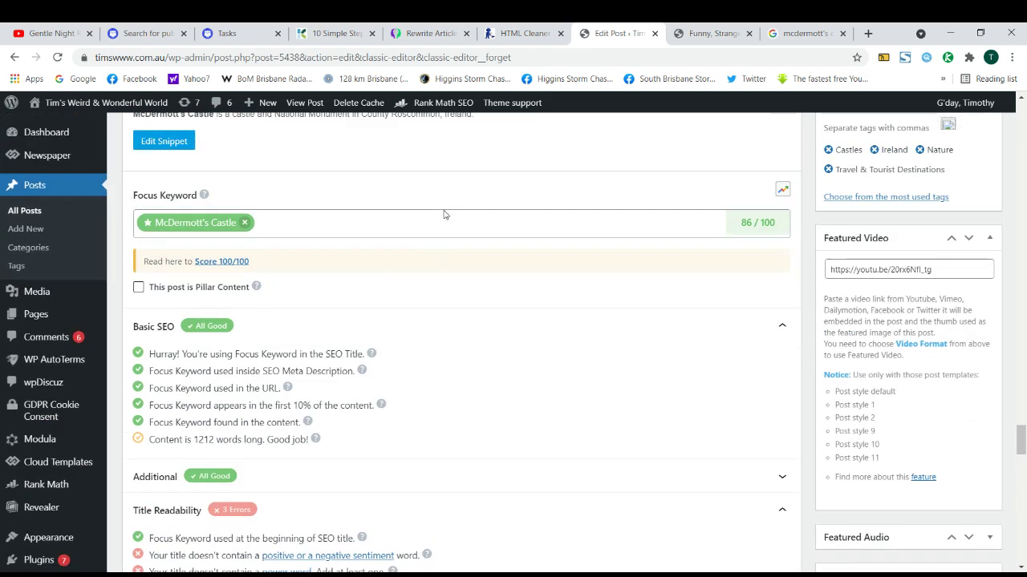
scroll(394, 298, "down", 3)
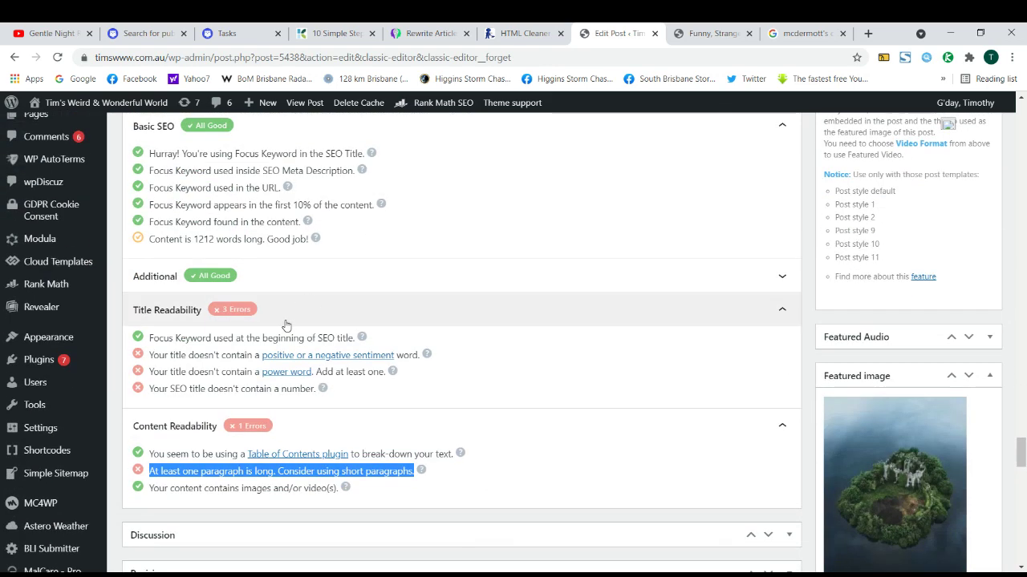
triple_click(211, 355)
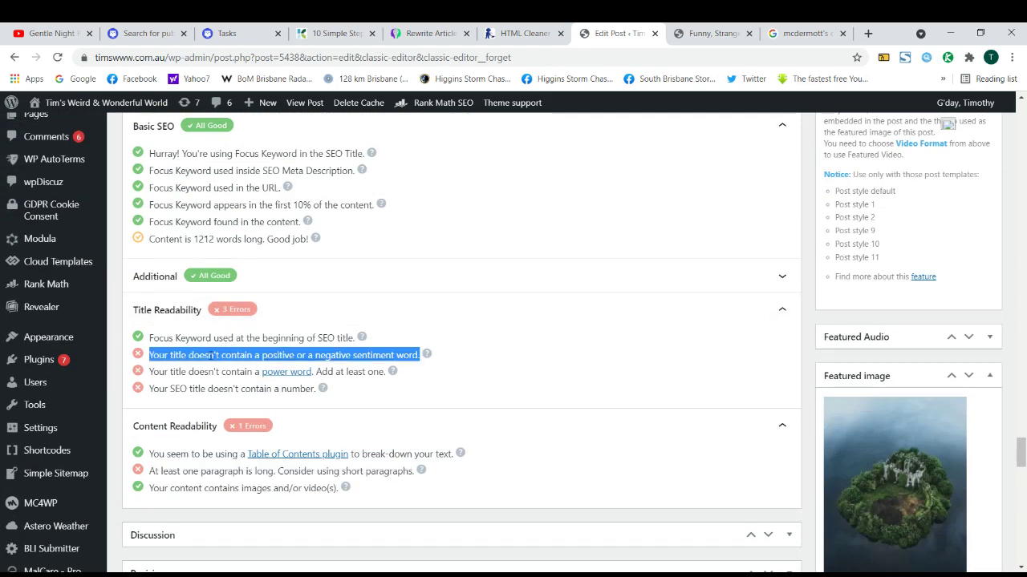
triple_click(212, 372)
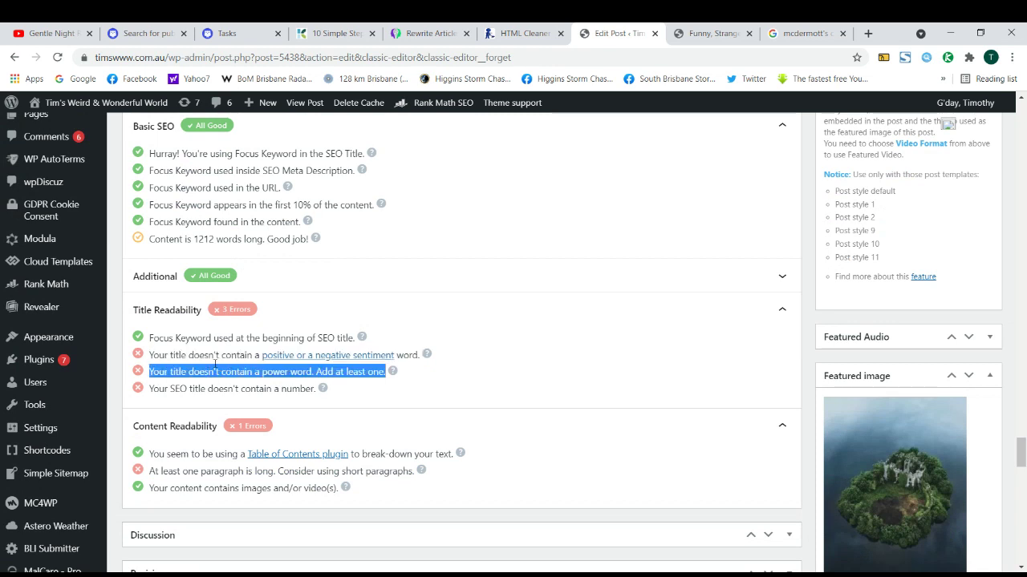
double_click(217, 355)
left_click(216, 365)
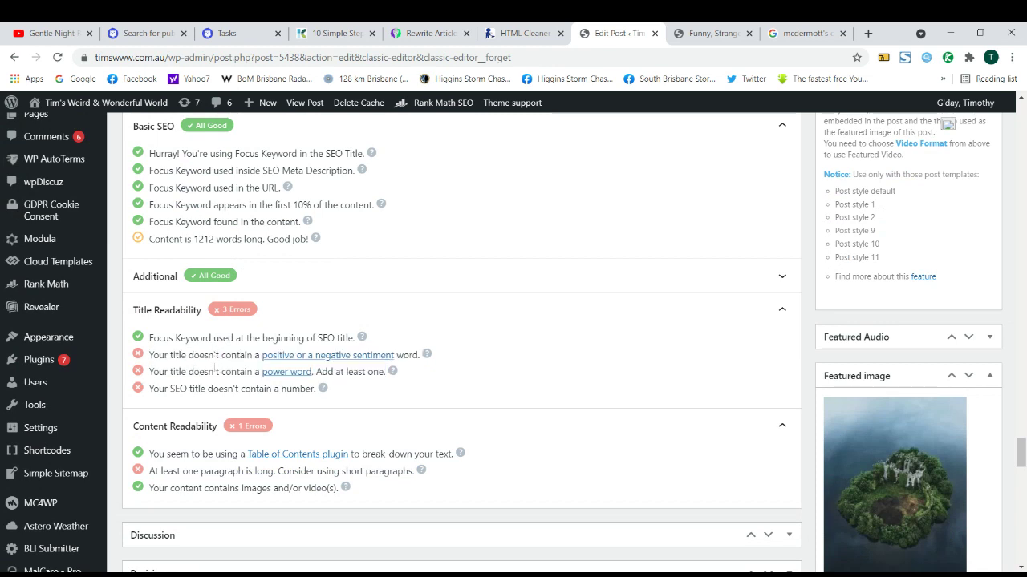
triple_click(214, 371)
triple_click(217, 354)
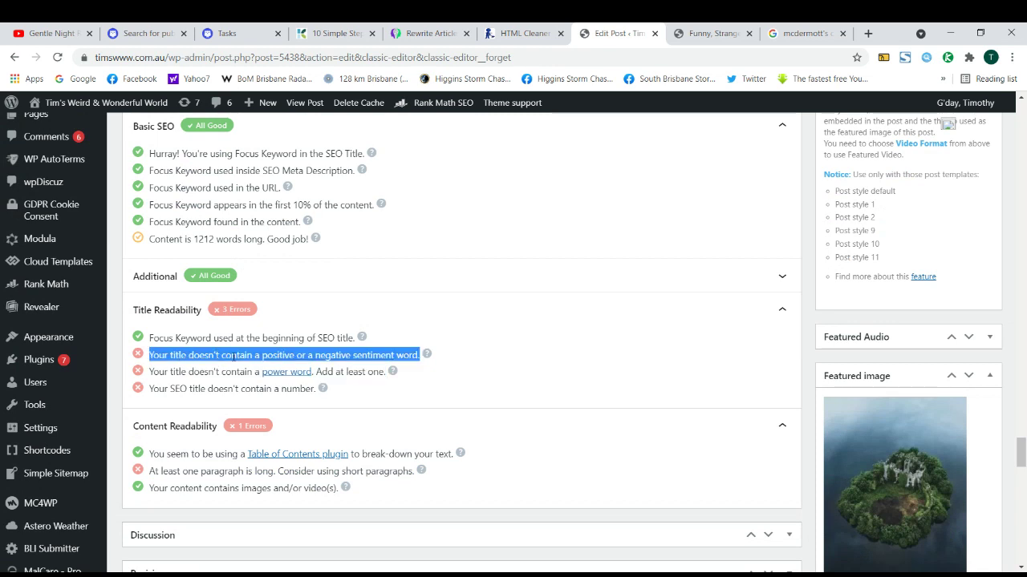
left_click(217, 371)
triple_click(217, 372)
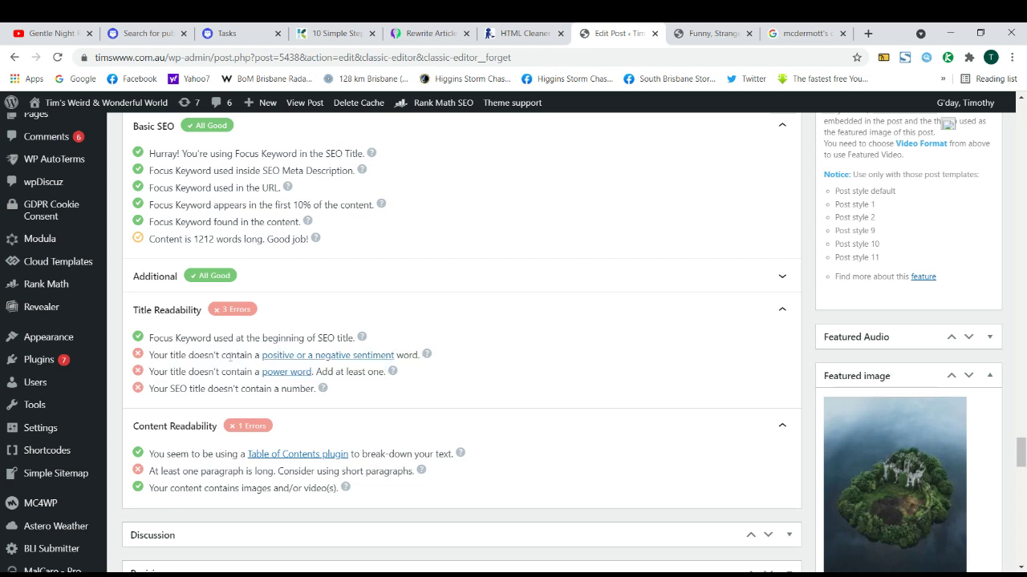
triple_click(229, 355)
triple_click(218, 372)
triple_click(227, 356)
double_click(235, 356)
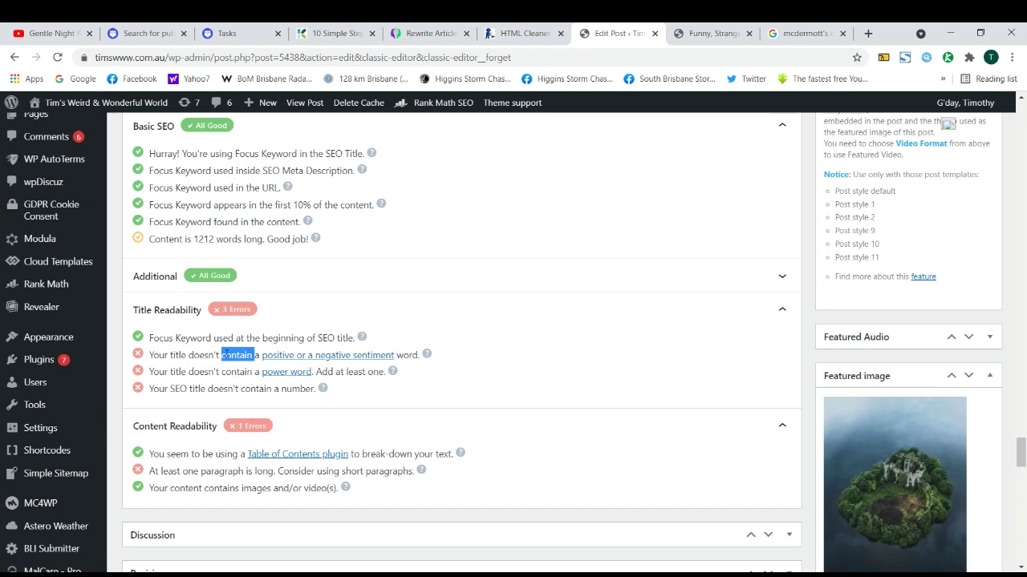
double_click(235, 355)
Open Rank Math's linked sentiment guide in a new tab and highlight the "life-hacks that will blow your mind" title example.
middle_click(389, 360)
left_click(676, 39)
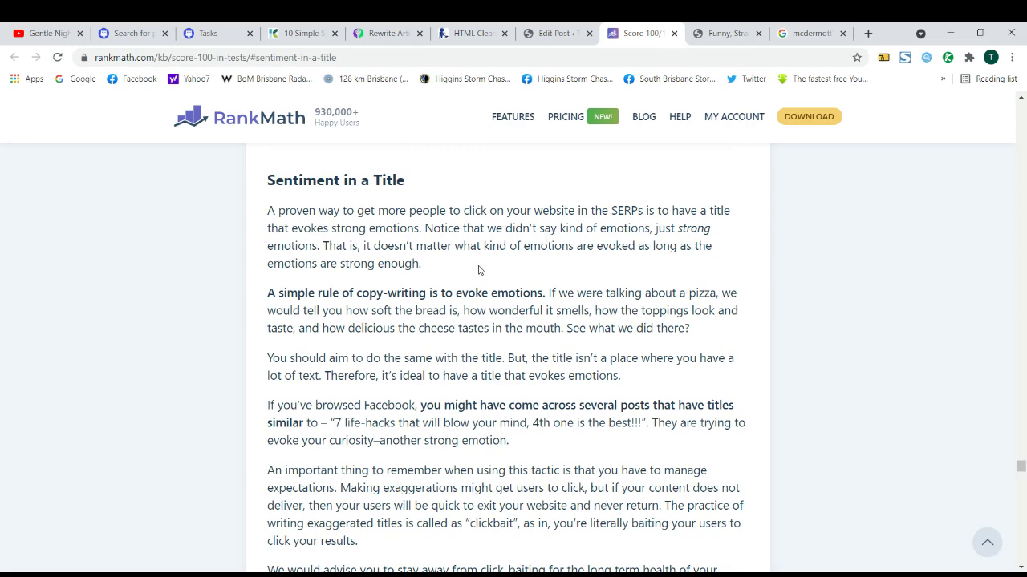
scroll(423, 294, "down", 2)
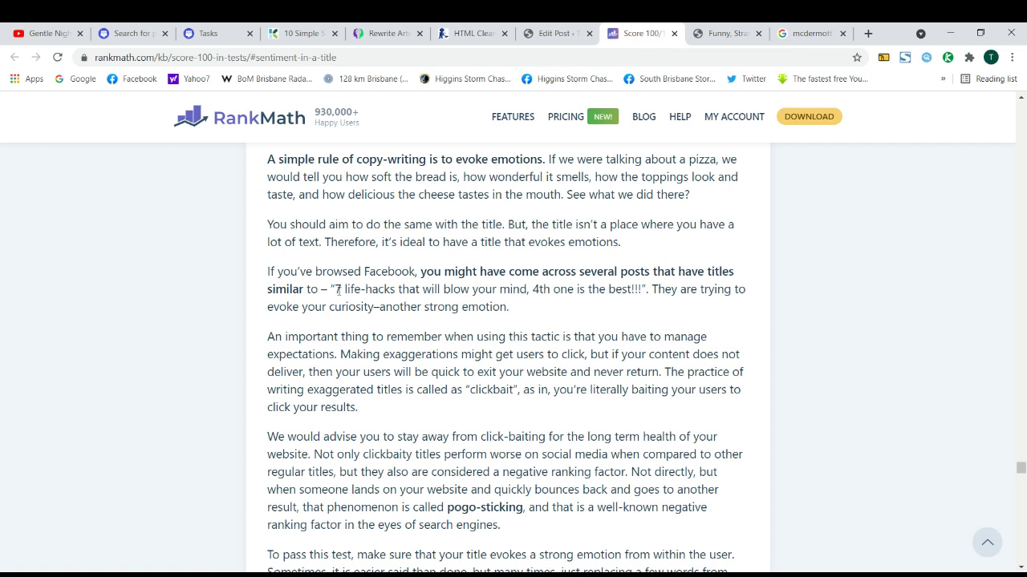
left_click_drag(341, 288, 527, 289)
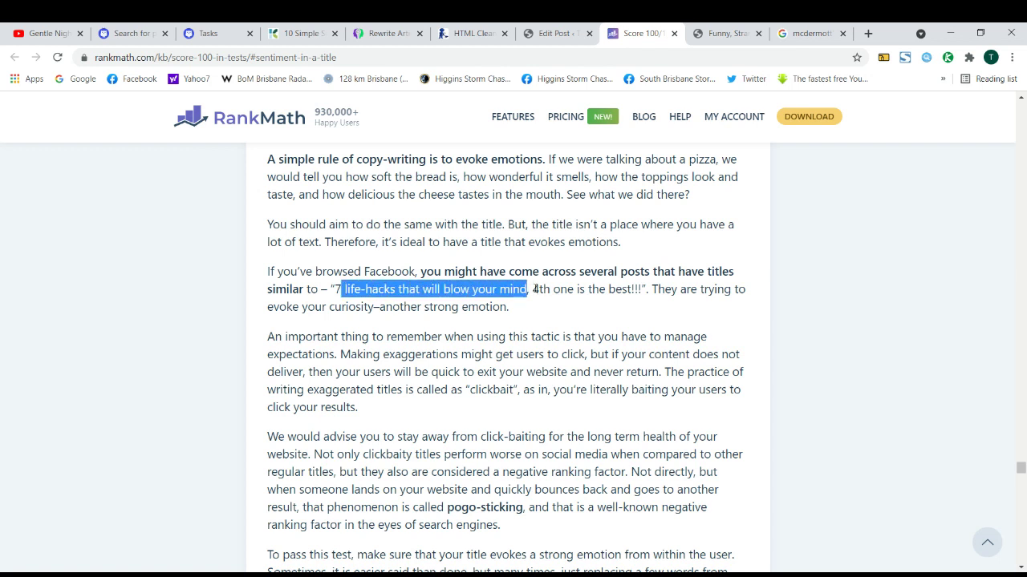
left_click(379, 295)
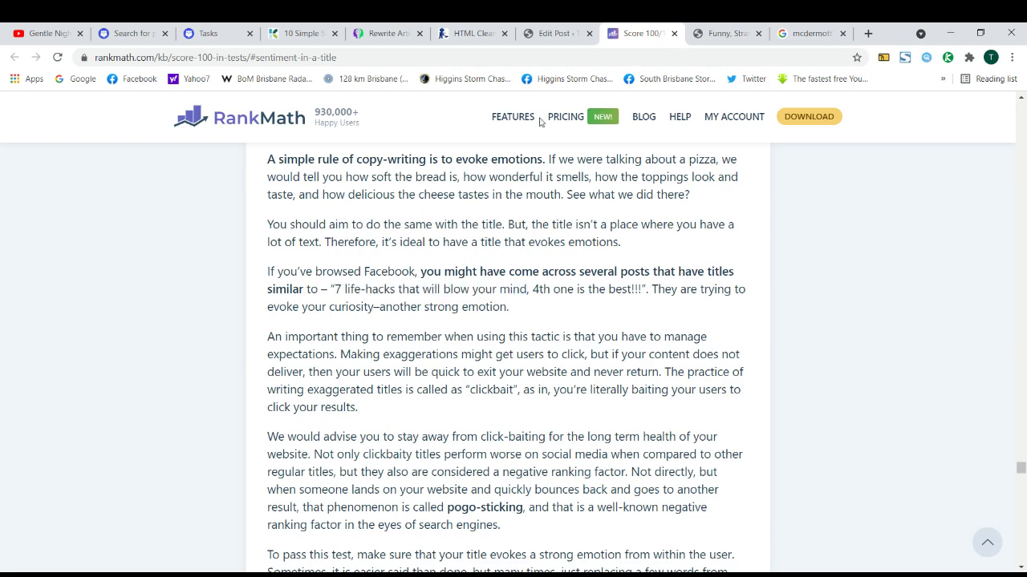
Return to the post editor, check the snippet title preview and highlight the power word check.
left_click(557, 34)
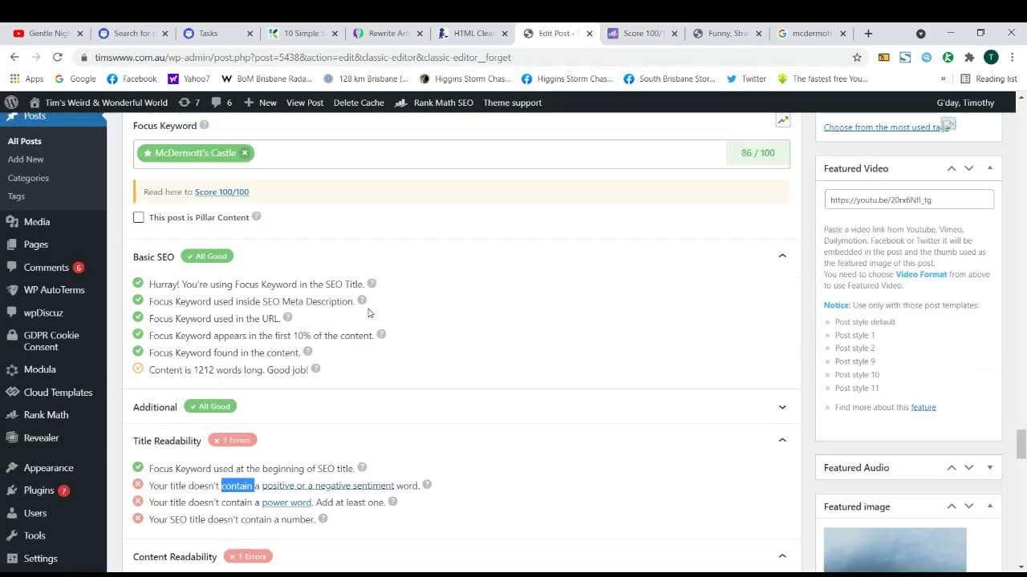
scroll(368, 312, "up", 10)
scroll(433, 373, "down", 6)
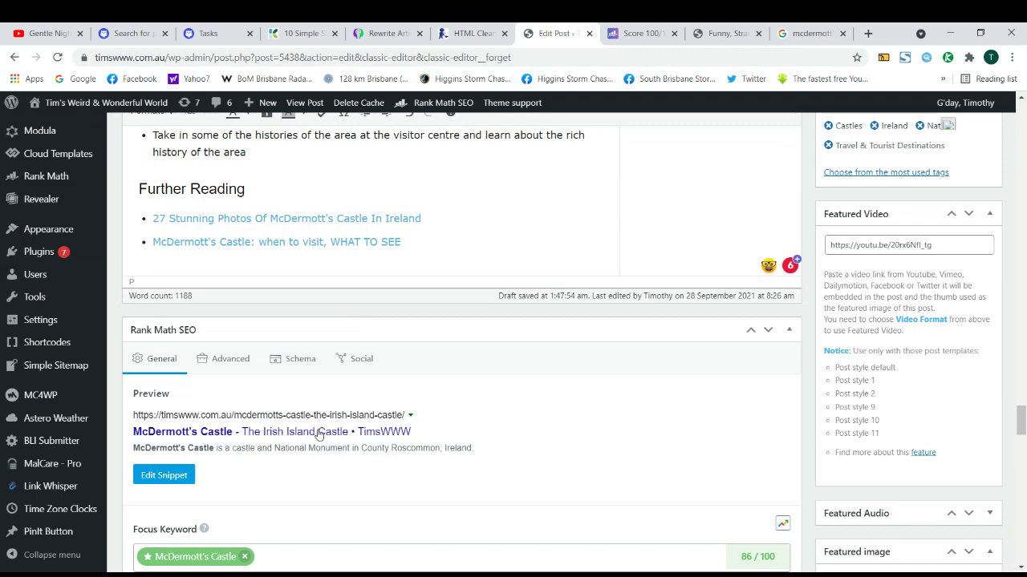
scroll(353, 397, "down", 5)
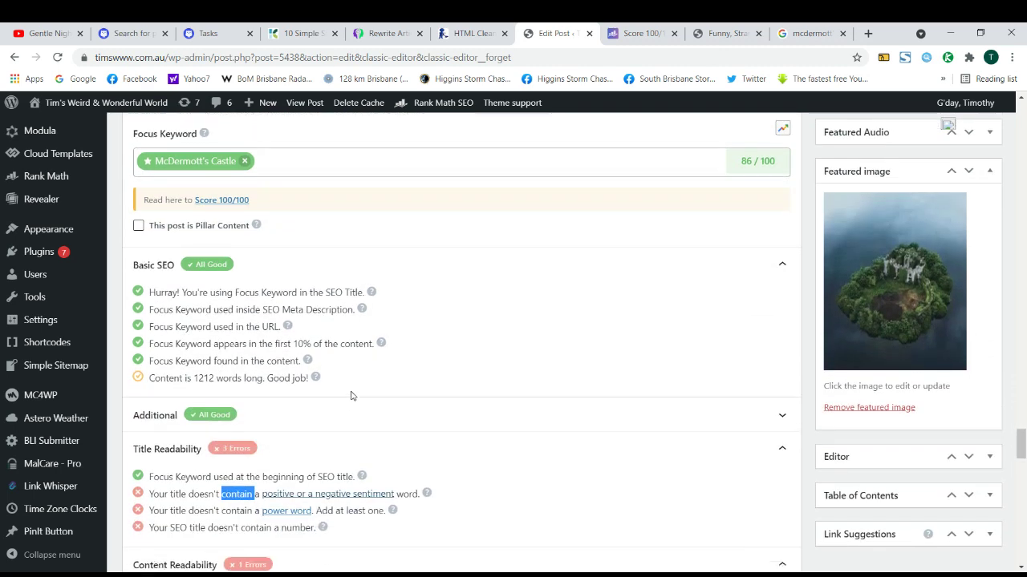
scroll(345, 404, "down", 1)
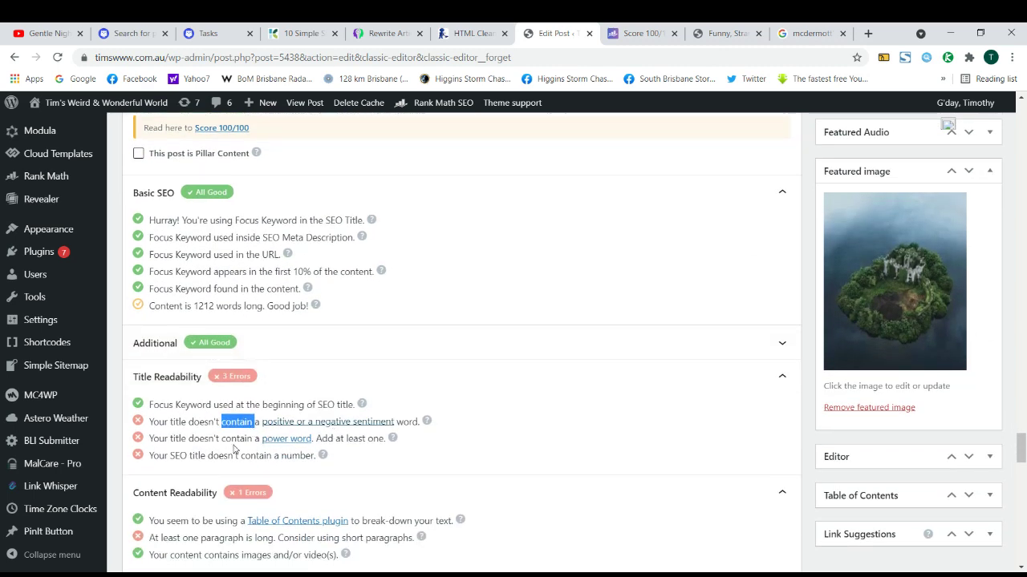
triple_click(229, 439)
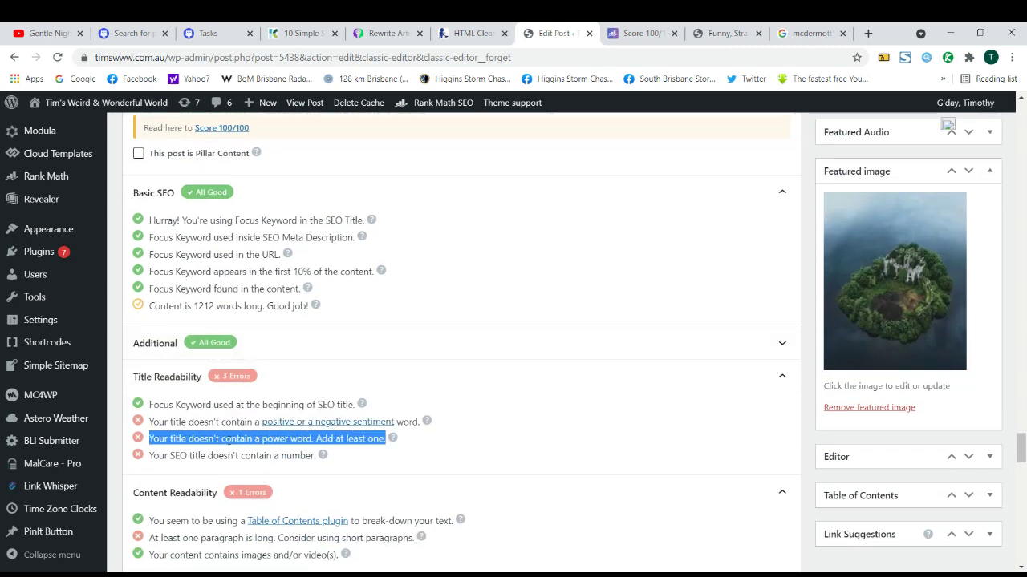
left_click(235, 415)
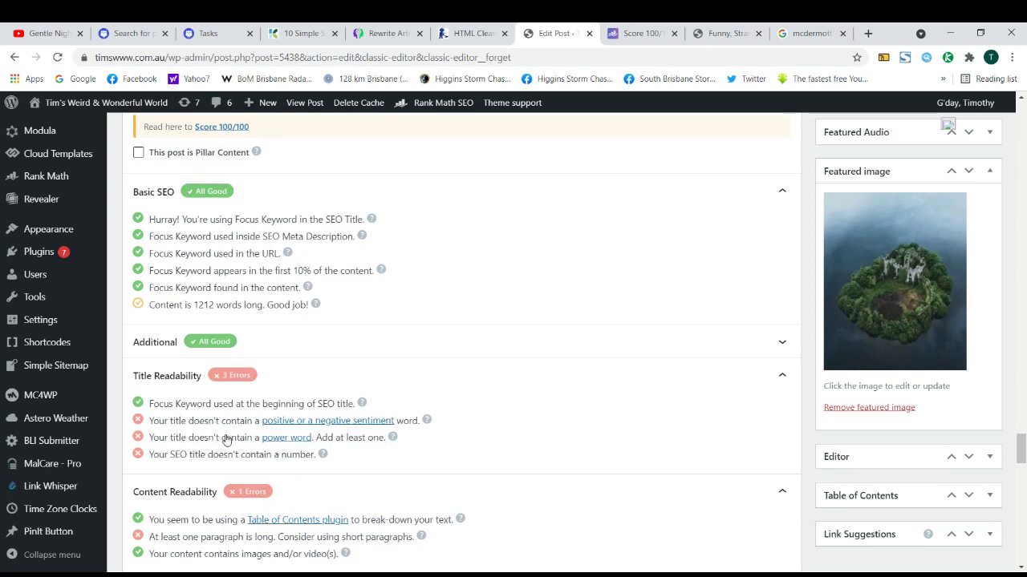
Highlight the Title Readability check about including a number in the SEO title.
scroll(213, 389, "down", 1)
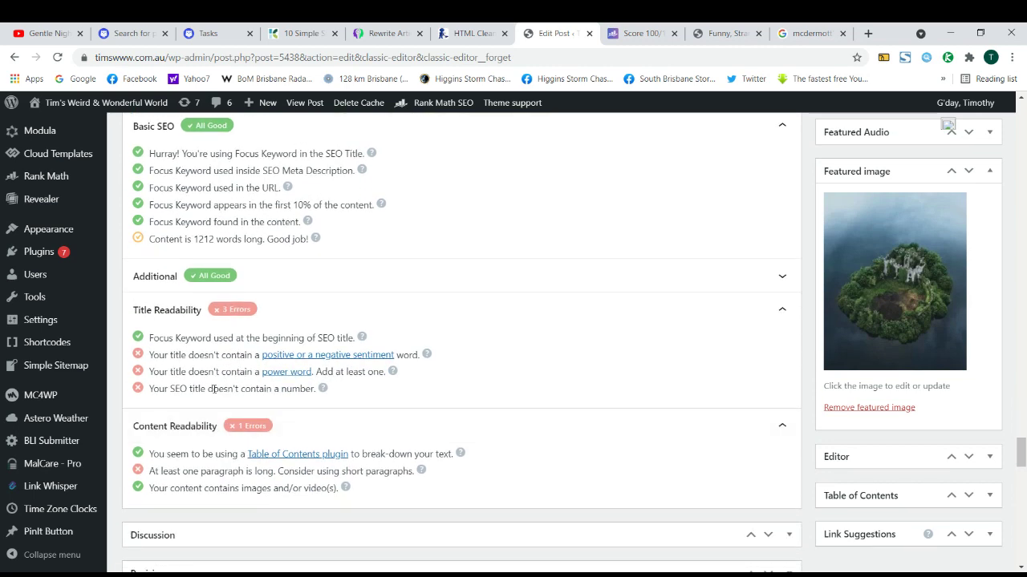
triple_click(214, 389)
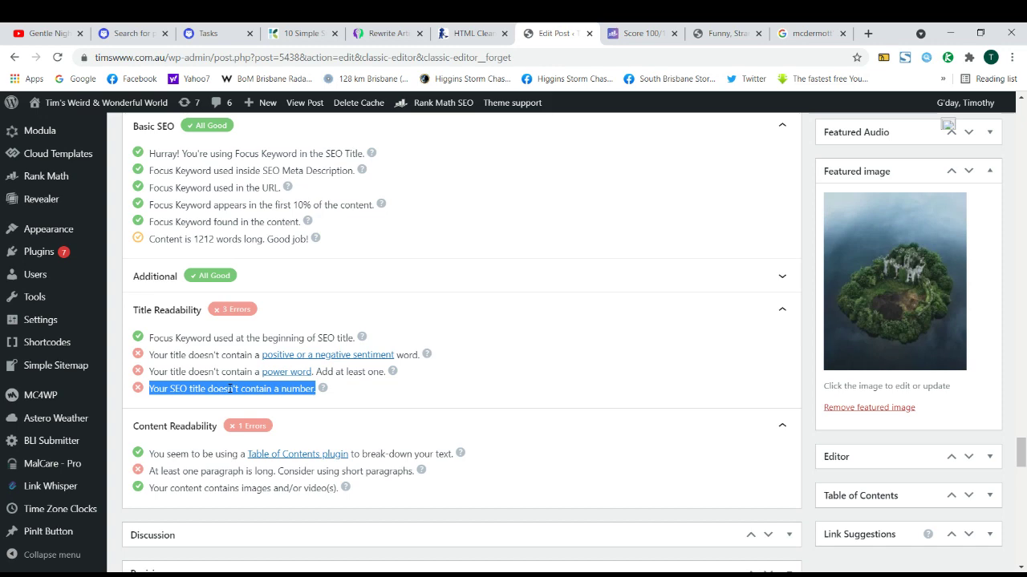
scroll(231, 388, "down", 1)
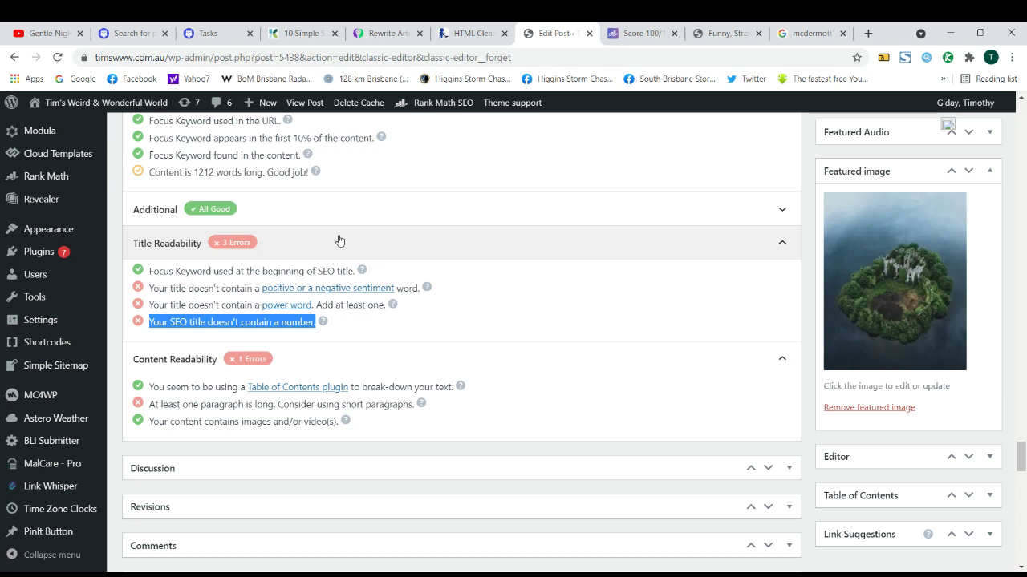
Open the Table of Contents plugin link from Content Readability in a new tab and close the earlier sentiment guide tab.
double_click(206, 388)
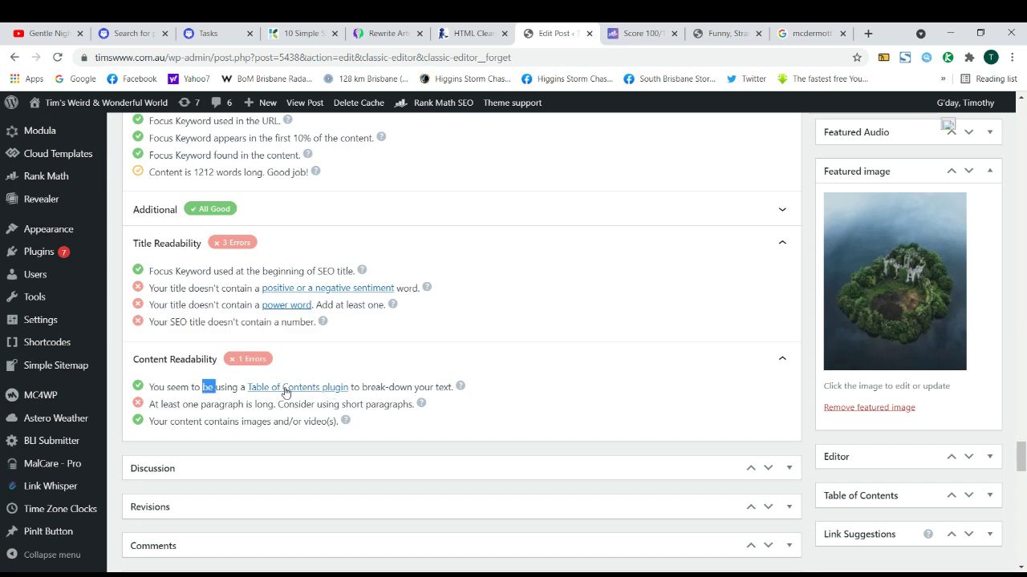
triple_click(218, 389)
left_click(206, 387)
middle_click(283, 395)
left_click(641, 32)
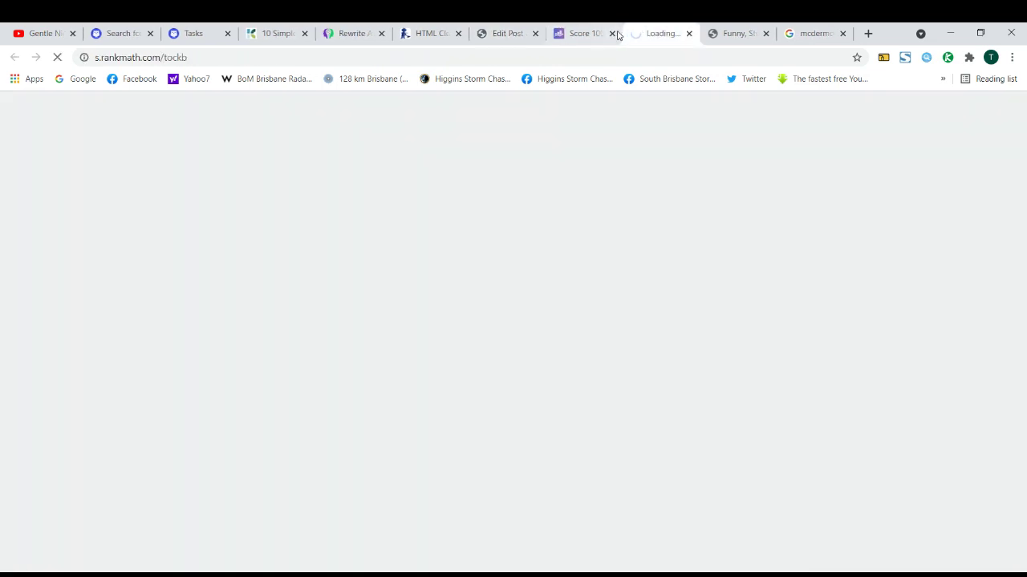
left_click(613, 33)
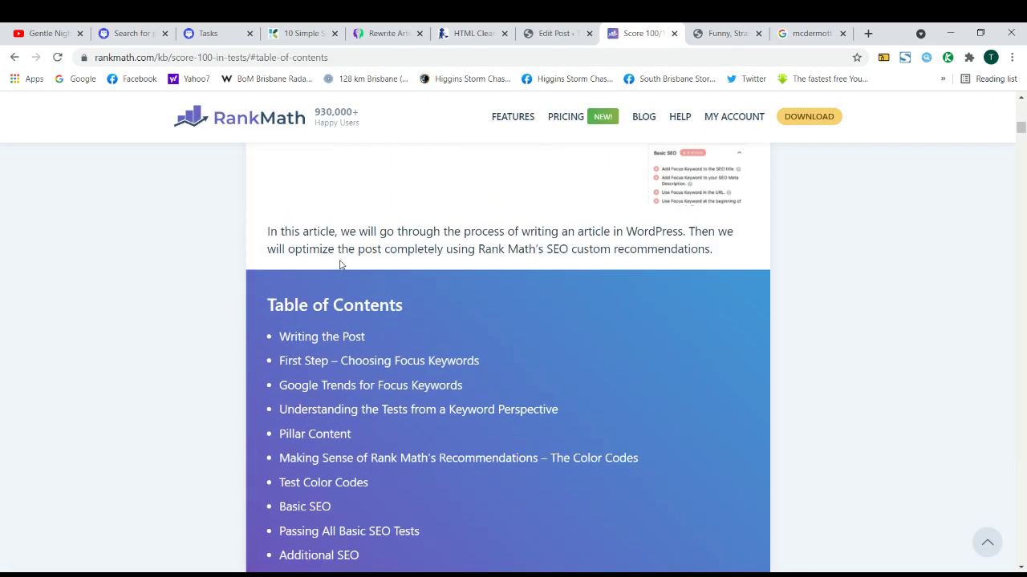
Skim the Rank Math guide around its table of contents, then close it and return to the post editor.
scroll(353, 320, "down", 7)
scroll(368, 330, "down", 10)
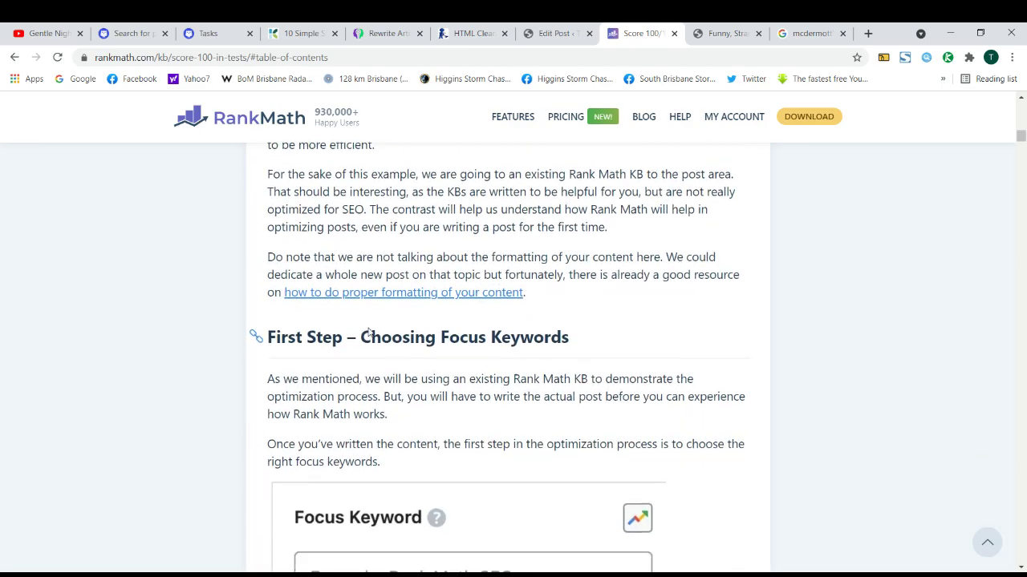
scroll(382, 328, "up", 20)
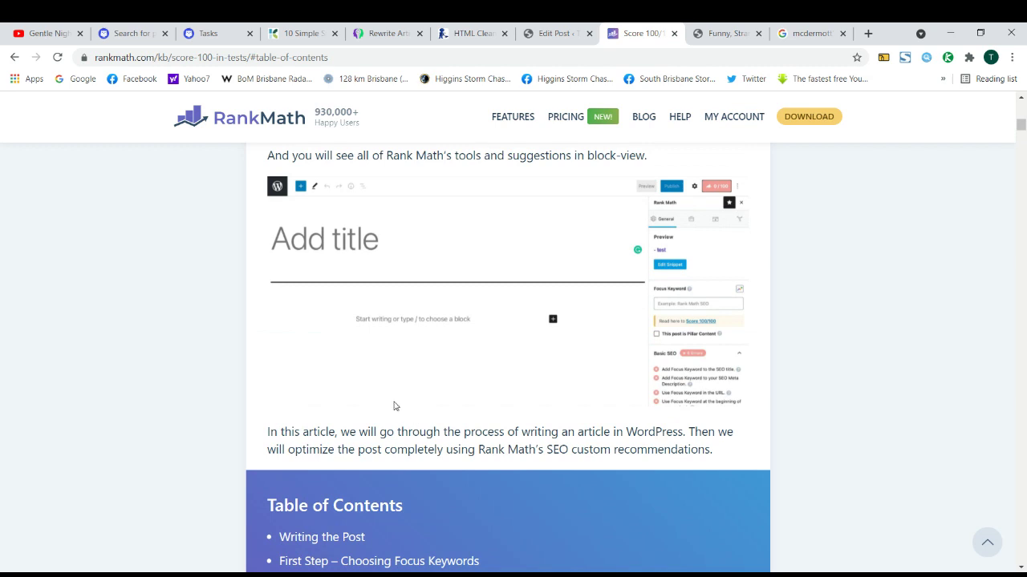
scroll(405, 405, "up", 2)
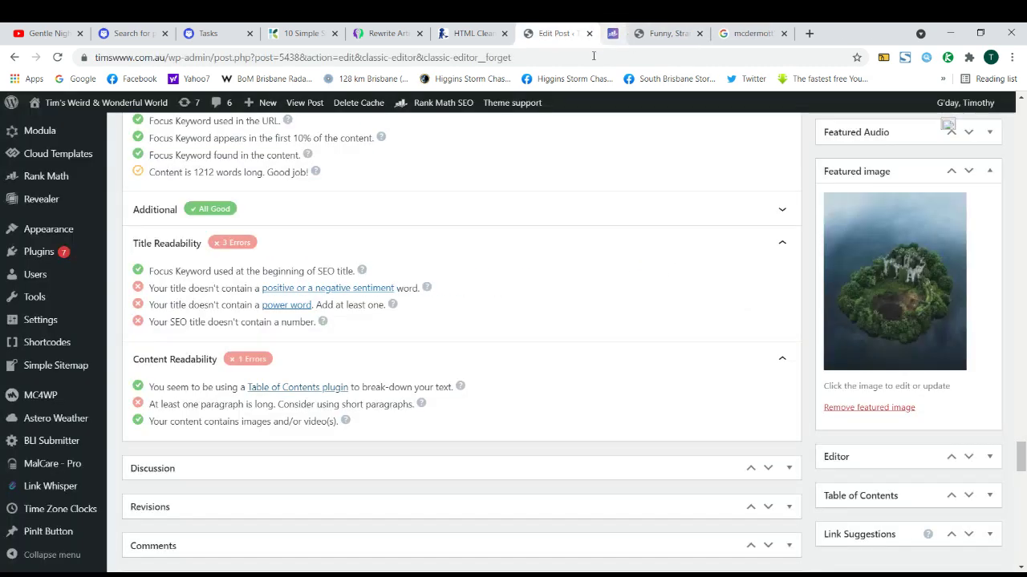
left_click(675, 32)
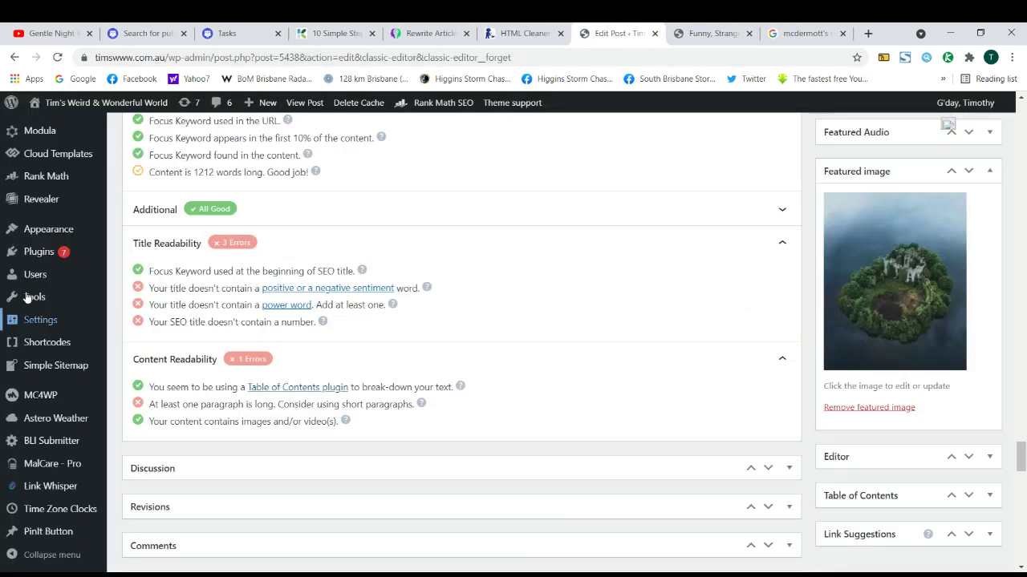
Switch to the live website, reload its home page and open the McDermott's Castle post at its Table of Contents.
mouse_move(49, 251)
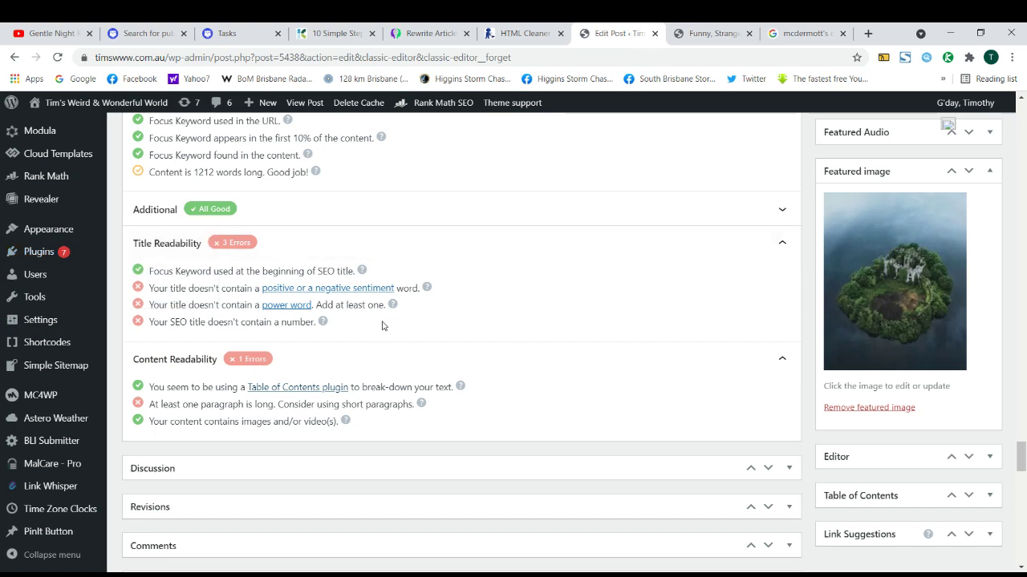
scroll(351, 336, "down", 1)
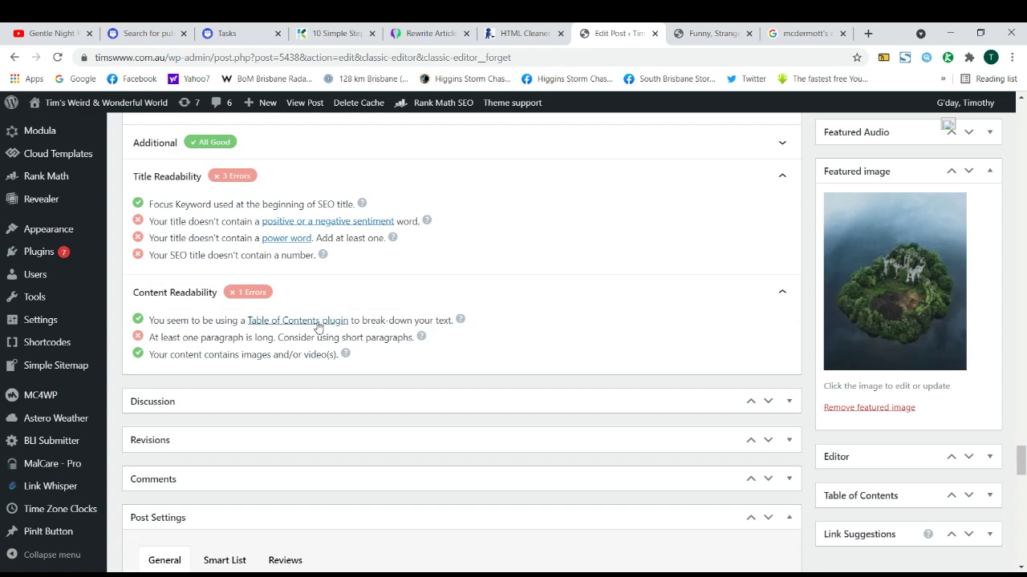
left_click(711, 33)
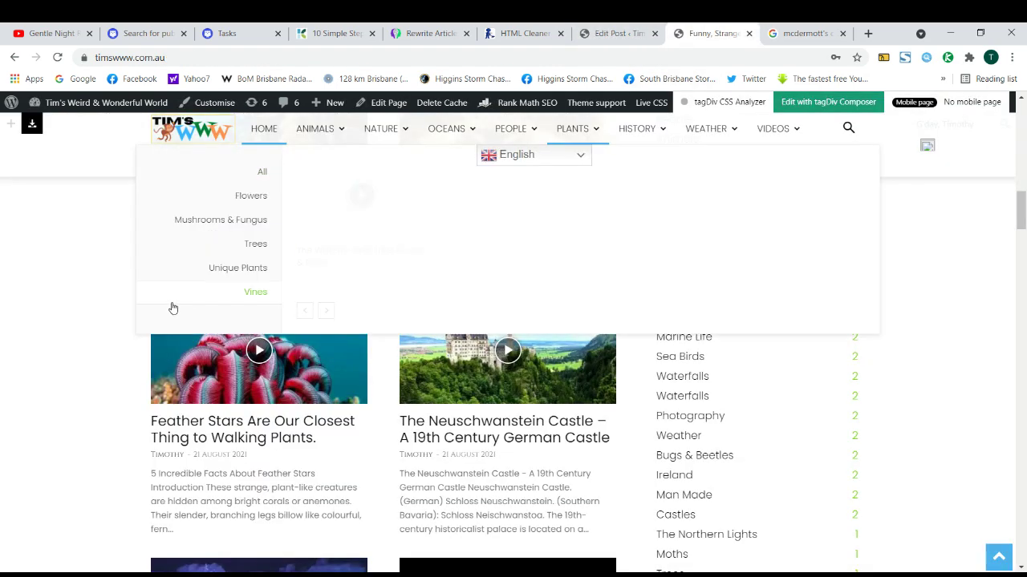
scroll(120, 339, "up", 10)
key("F5")
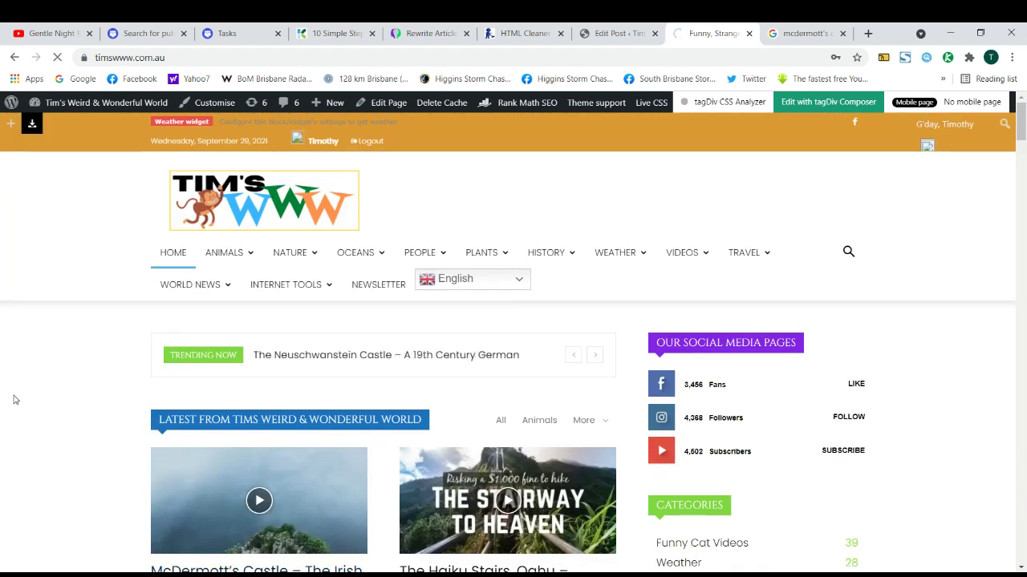
scroll(38, 373, "down", 8)
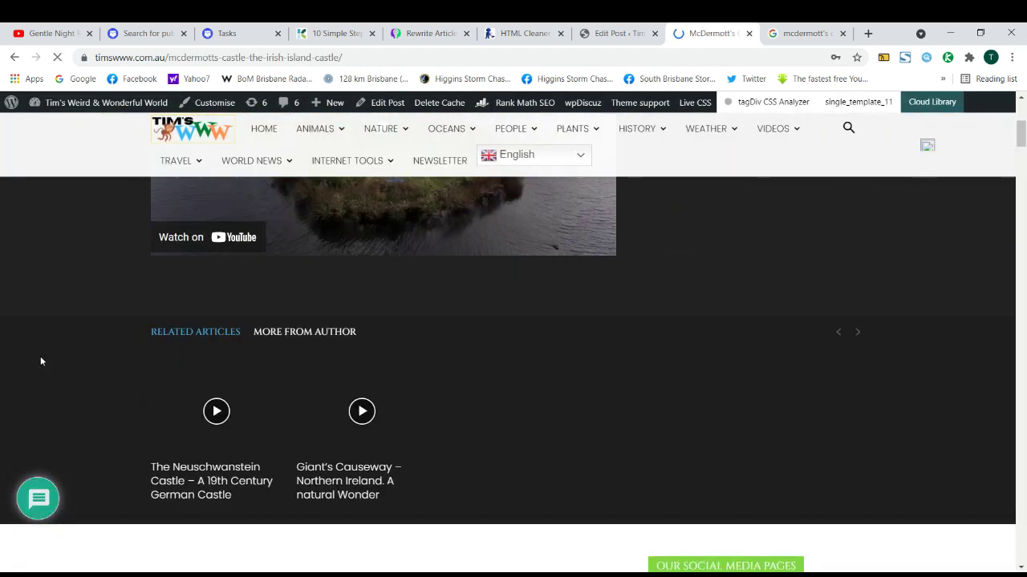
scroll(57, 350, "down", 7)
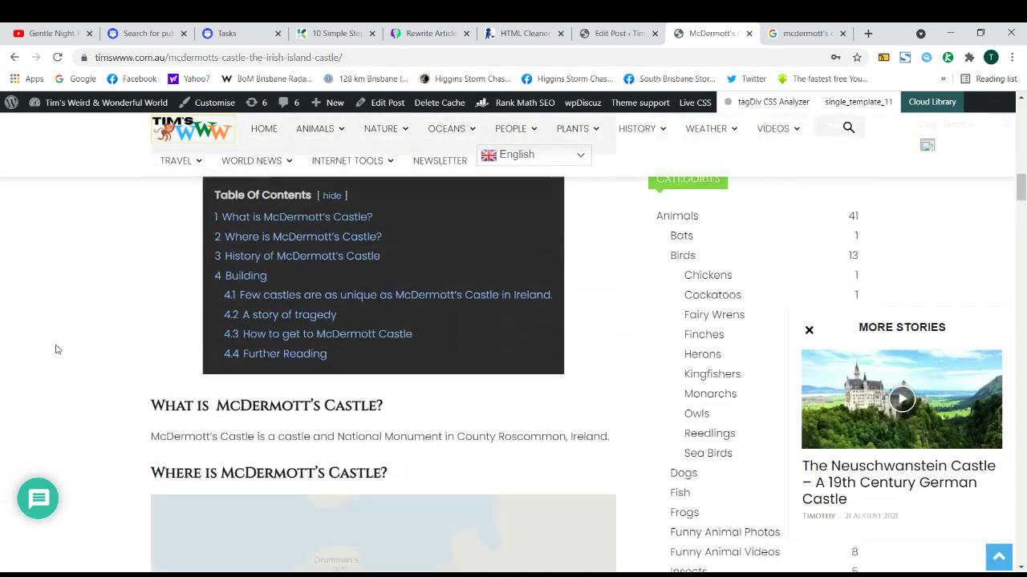
Hide the Table of Contents on the live McDermott's Castle post and show it again.
scroll(209, 316, "up", 2)
left_click(331, 319)
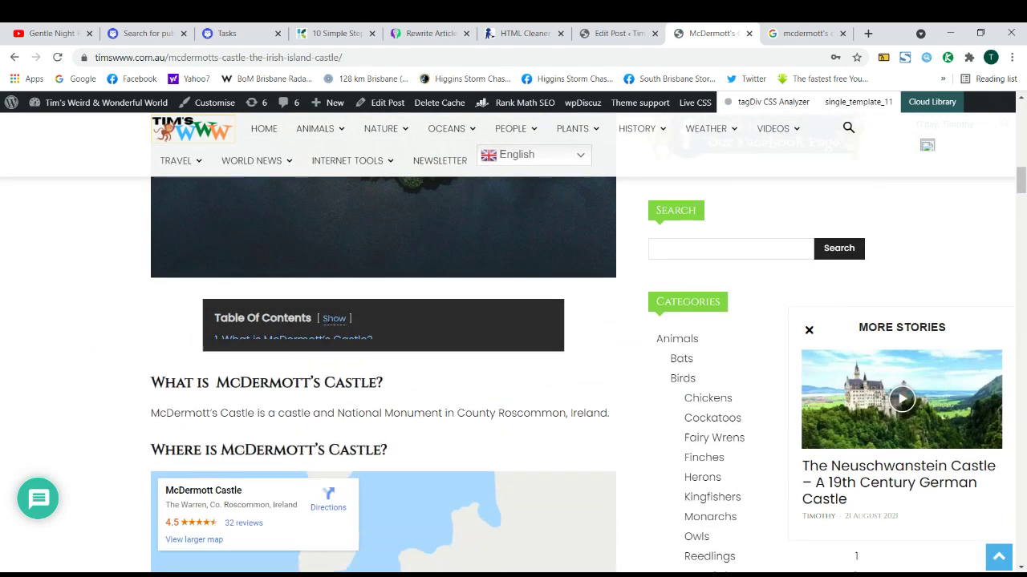
left_click(434, 320)
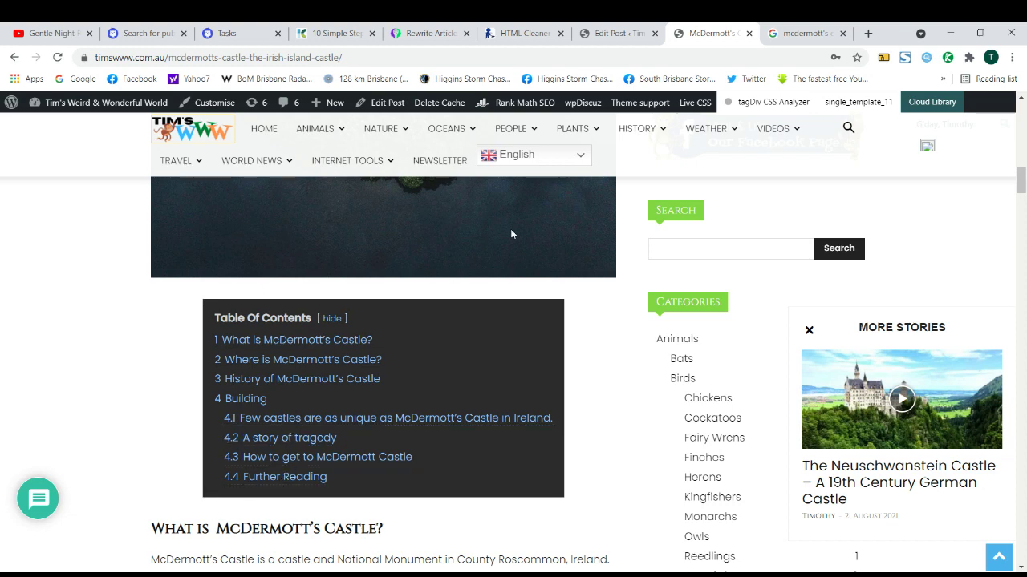
Return to the post editor and highlight the Content Readability checks about short paragraphs and about images or videos.
left_click(613, 33)
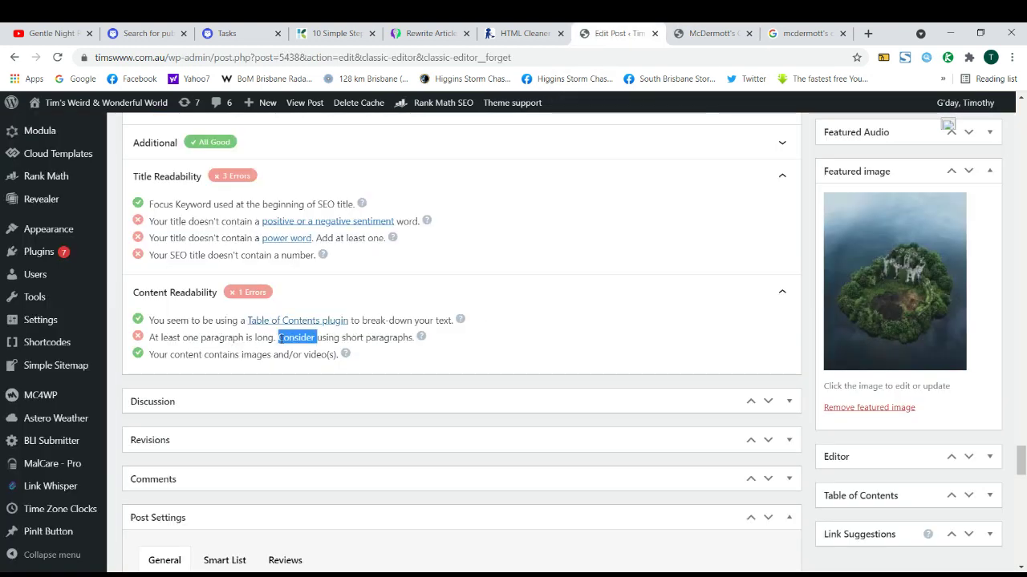
triple_click(280, 337)
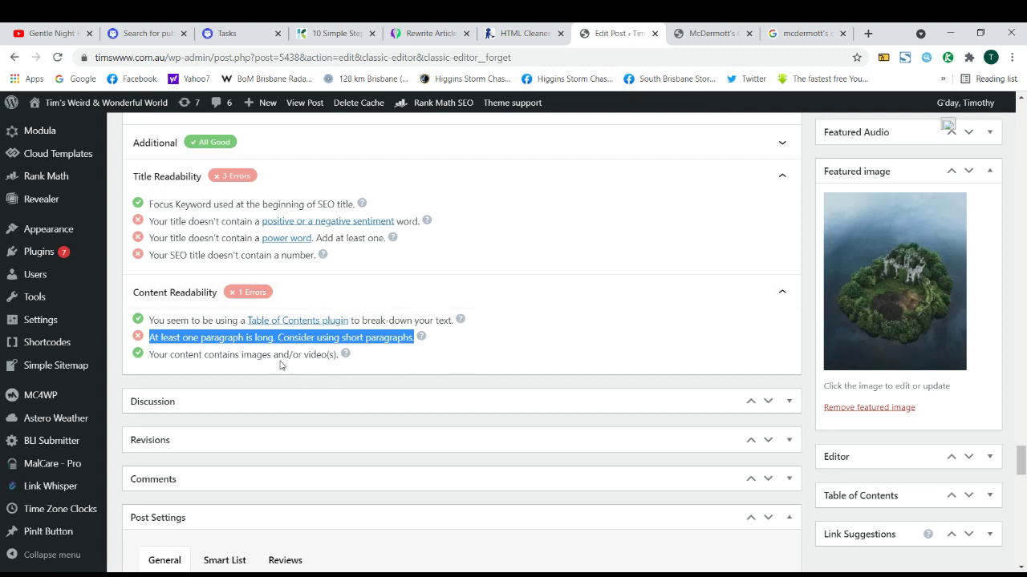
triple_click(255, 355)
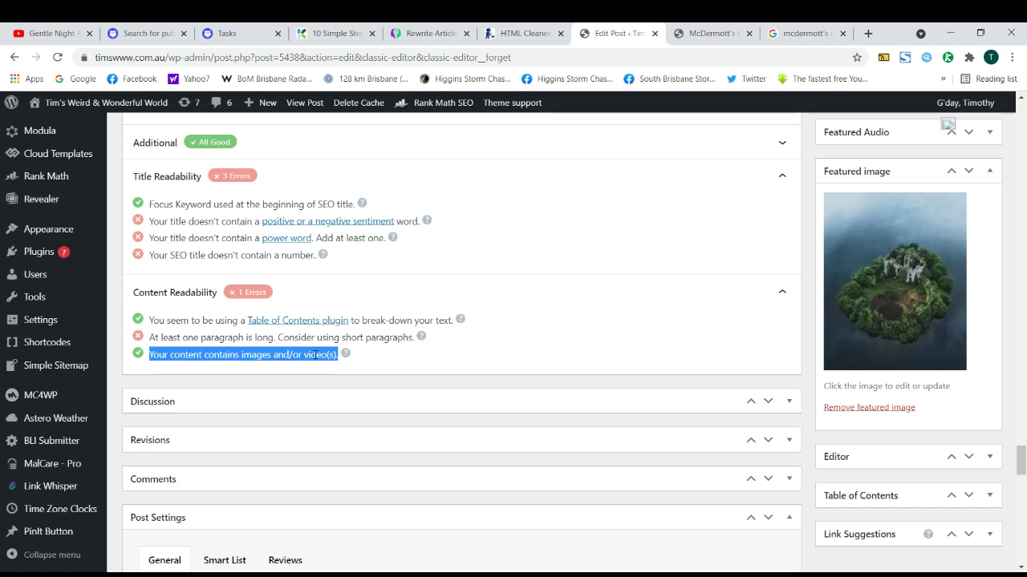
left_click(276, 378)
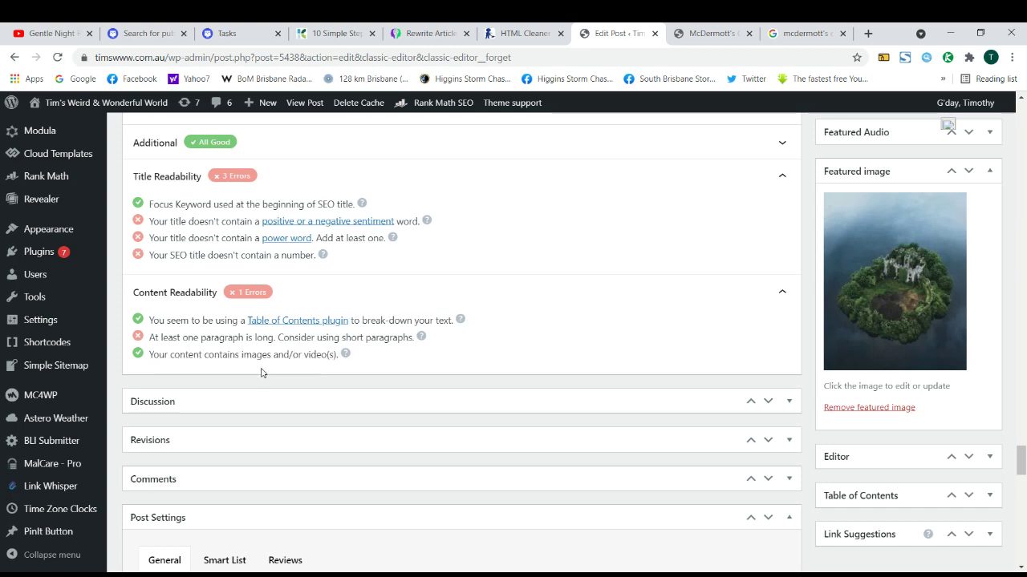
Highlight the Basic SEO focus keyword checks one by one, from the SEO title through to the content.
scroll(261, 373, "up", 5)
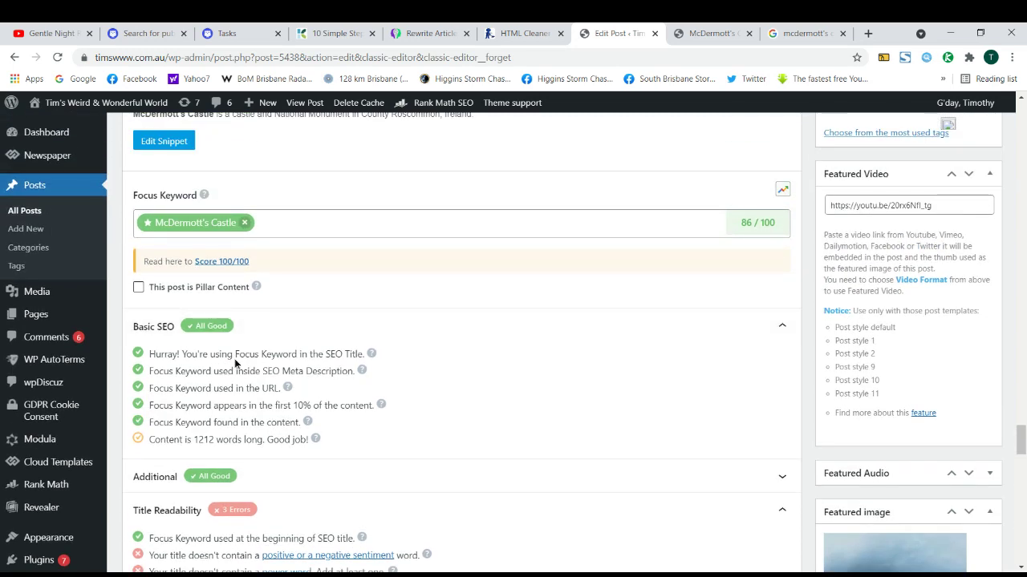
triple_click(247, 354)
triple_click(225, 370)
double_click(224, 388)
triple_click(225, 388)
double_click(231, 405)
triple_click(233, 405)
triple_click(234, 422)
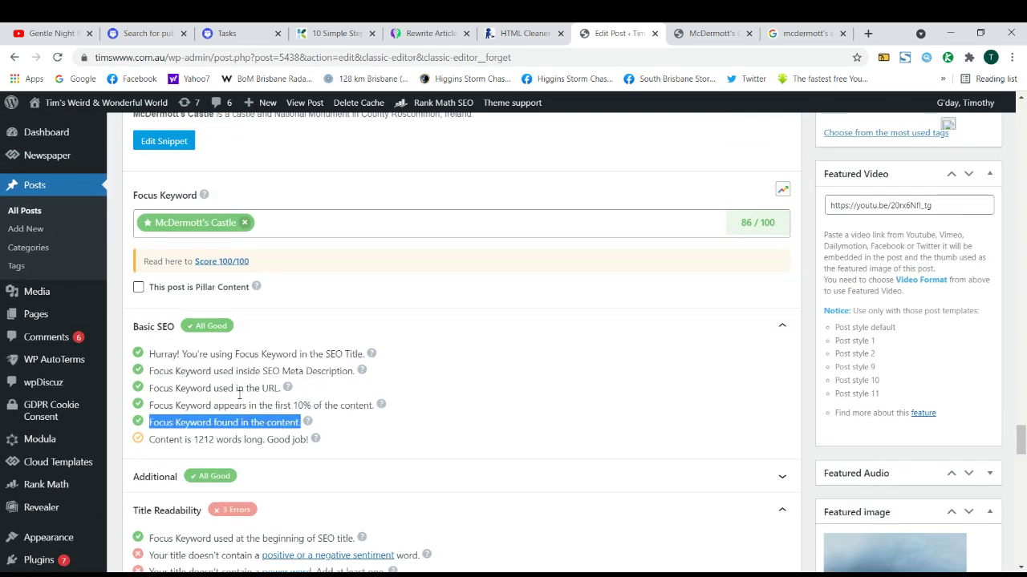
Point out the Focus Keyword field, then open the snippet editor, review its title, permalink and description, and close it.
scroll(321, 337, "up", 1)
left_click(372, 292)
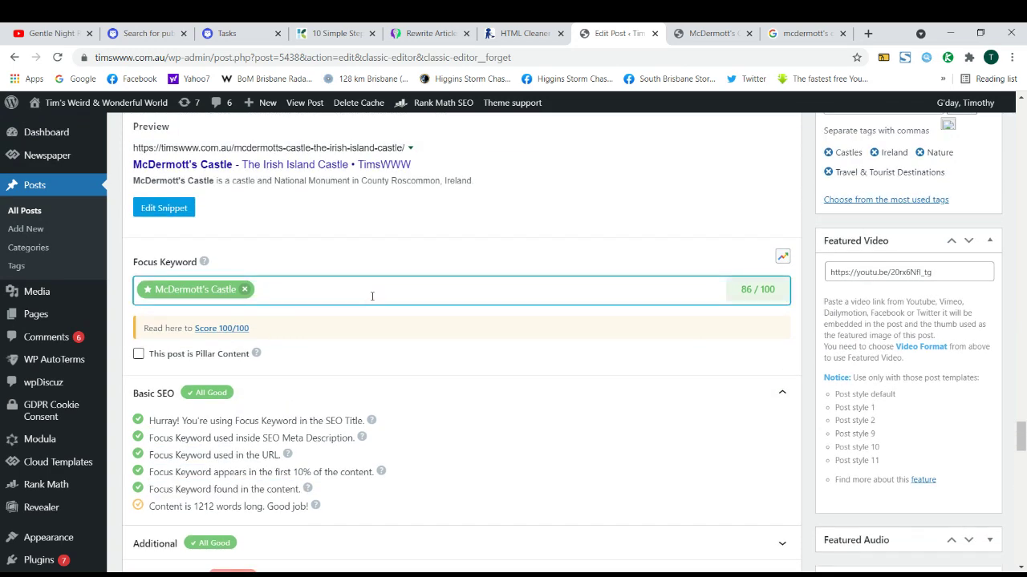
scroll(372, 296, "up", 2)
left_click(178, 343)
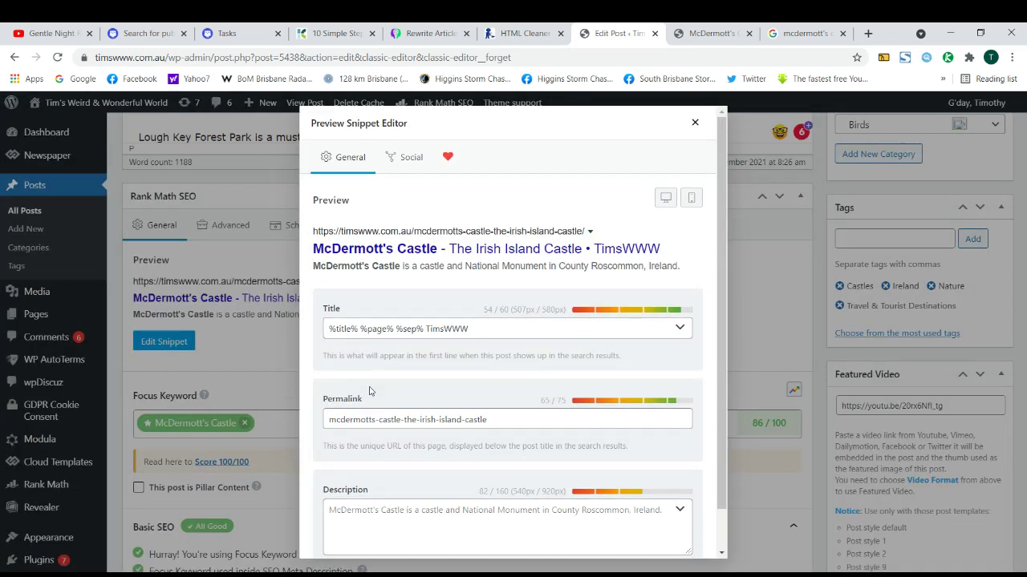
scroll(483, 376, "down", 2)
scroll(483, 376, "up", 2)
left_click(696, 124)
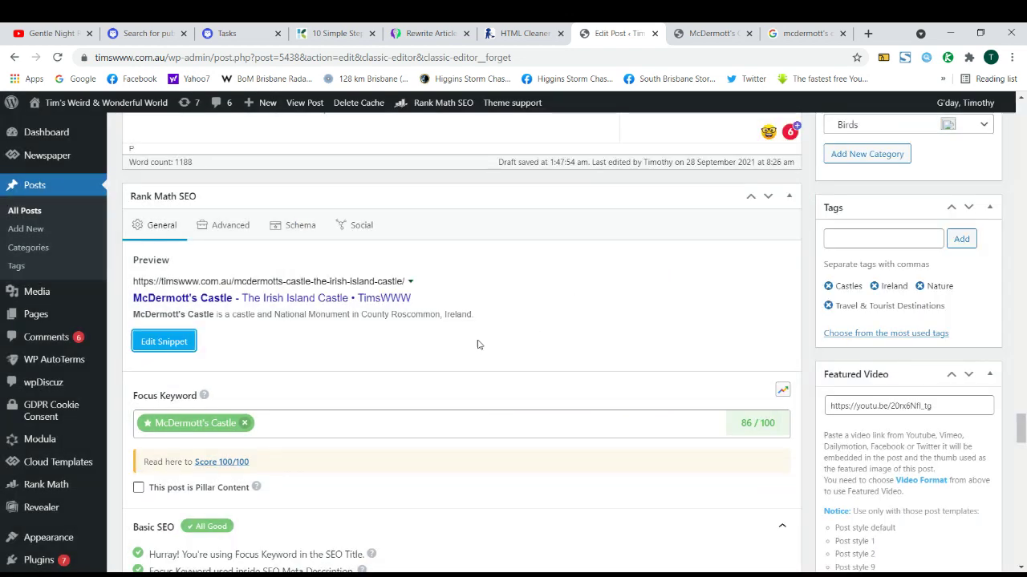
View Rank Math's Advanced and Schema settings for the post and open the social snippet preview.
left_click(232, 233)
left_click(292, 232)
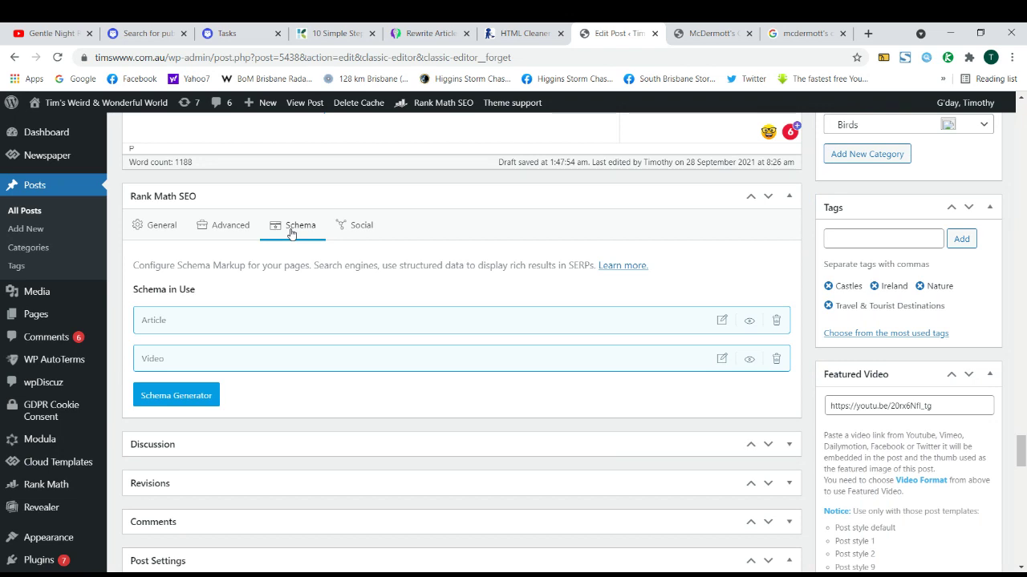
left_click(367, 229)
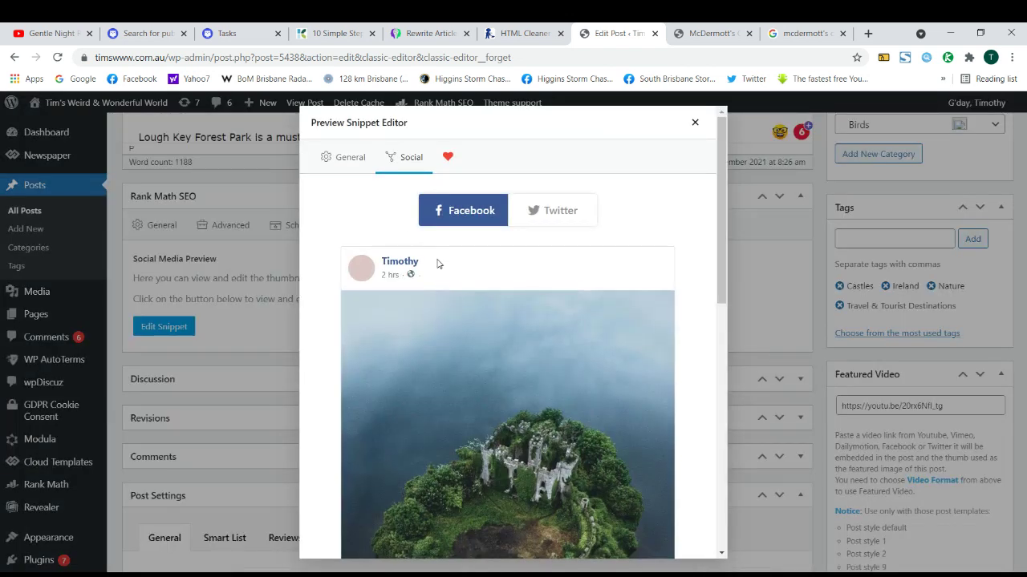
Examine the Facebook share preview's image, title and description, and the options for customizing them.
scroll(464, 315, "down", 3)
scroll(492, 322, "up", 1)
scroll(492, 322, "up", 3)
scroll(499, 335, "down", 5)
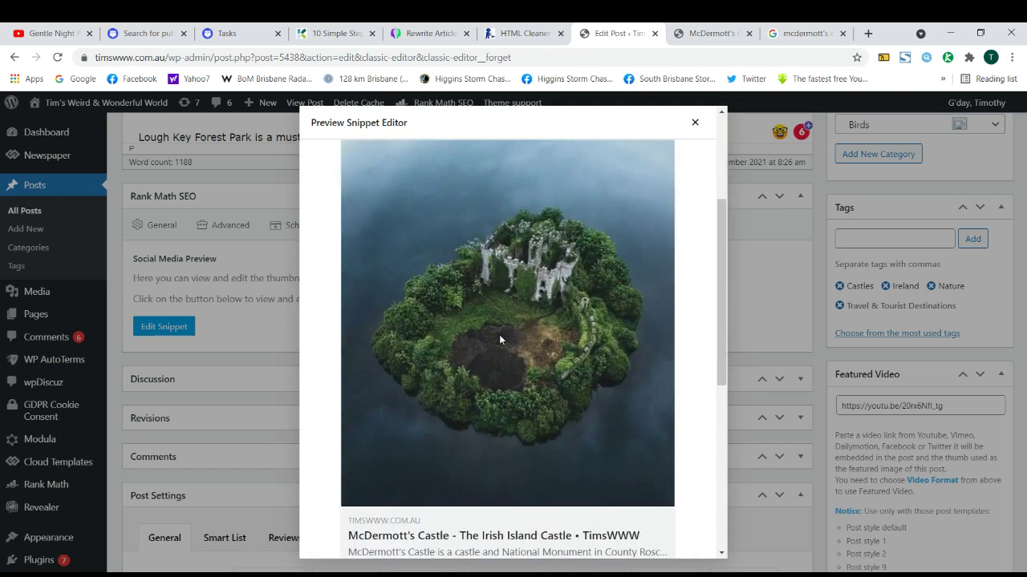
scroll(470, 355, "down", 3)
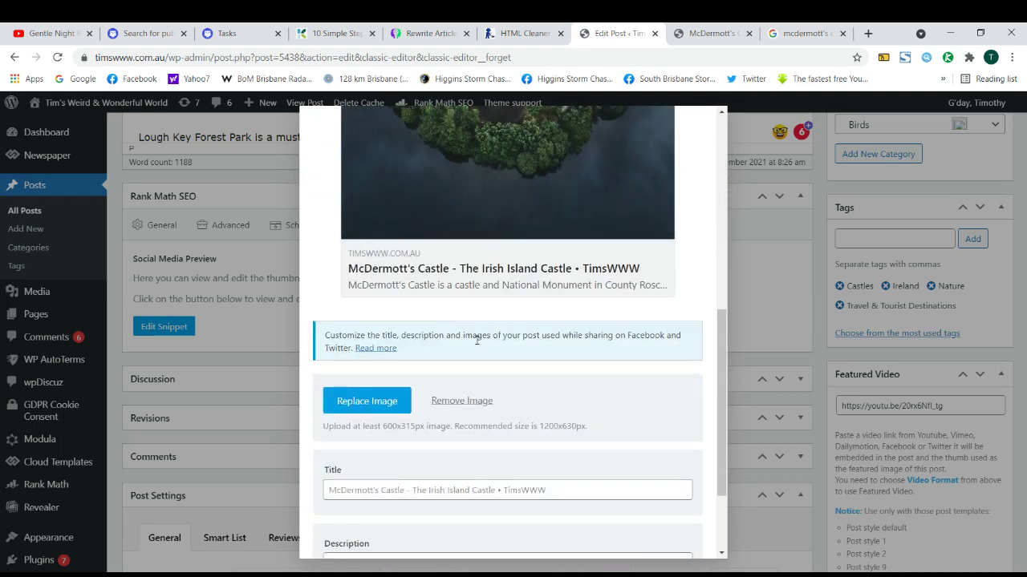
scroll(472, 340, "up", 8)
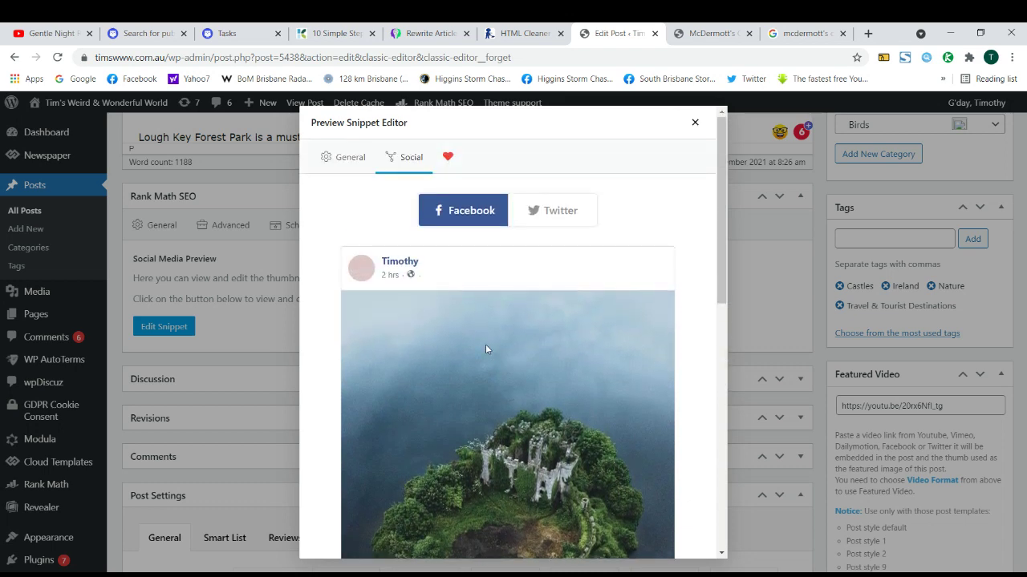
scroll(485, 344, "down", 5)
scroll(490, 375, "up", 3)
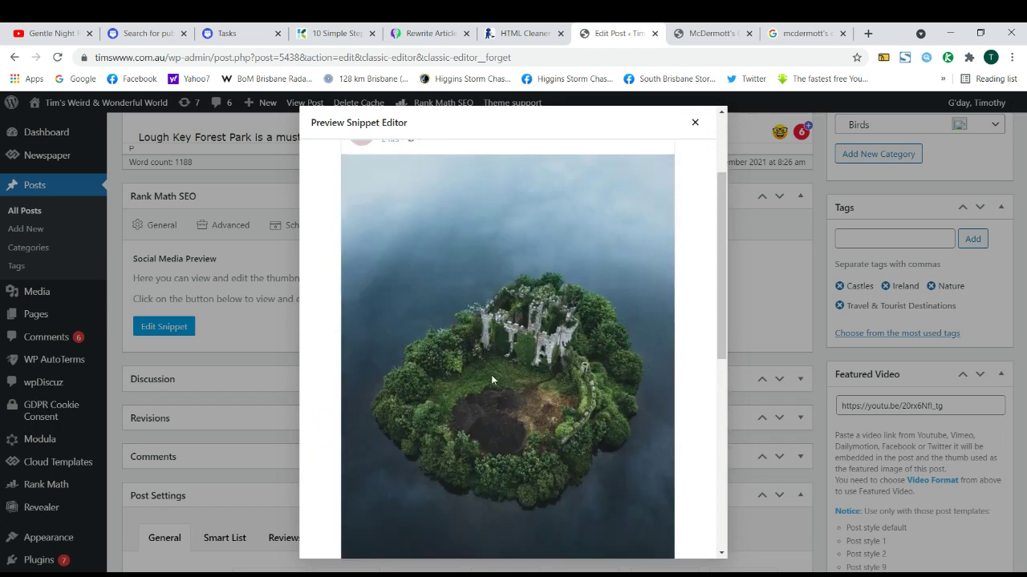
scroll(526, 365, "up", 3)
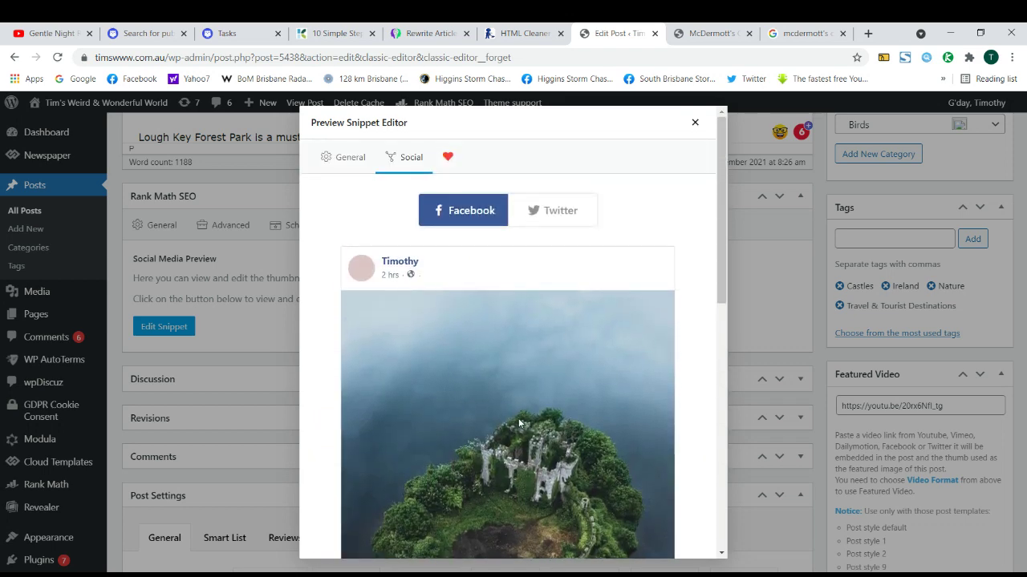
scroll(518, 422, "down", 3)
scroll(496, 386, "down", 2)
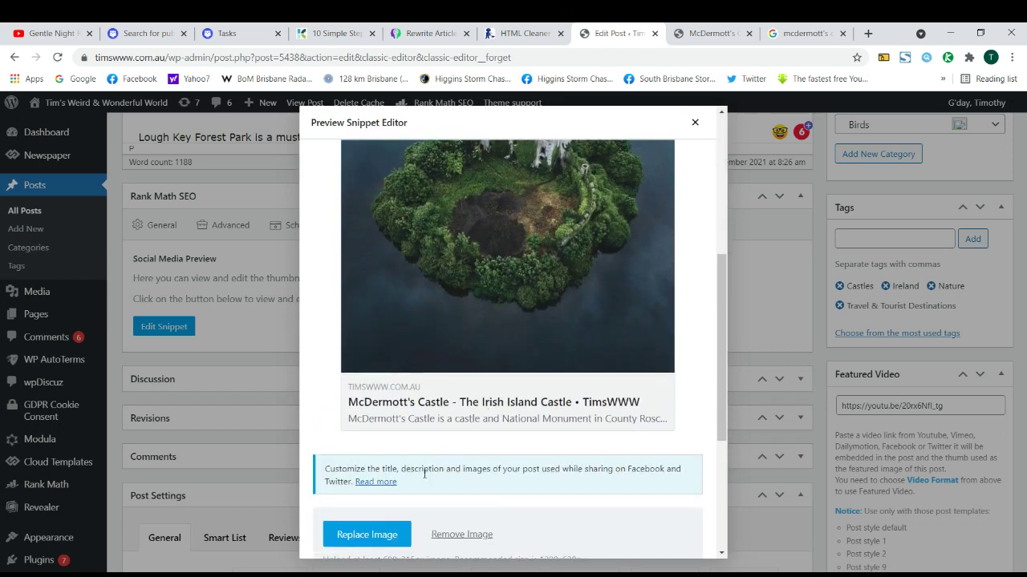
scroll(424, 474, "down", 3)
Point out the editable Title and Description fields for the Facebook share without changing them.
left_click(420, 419)
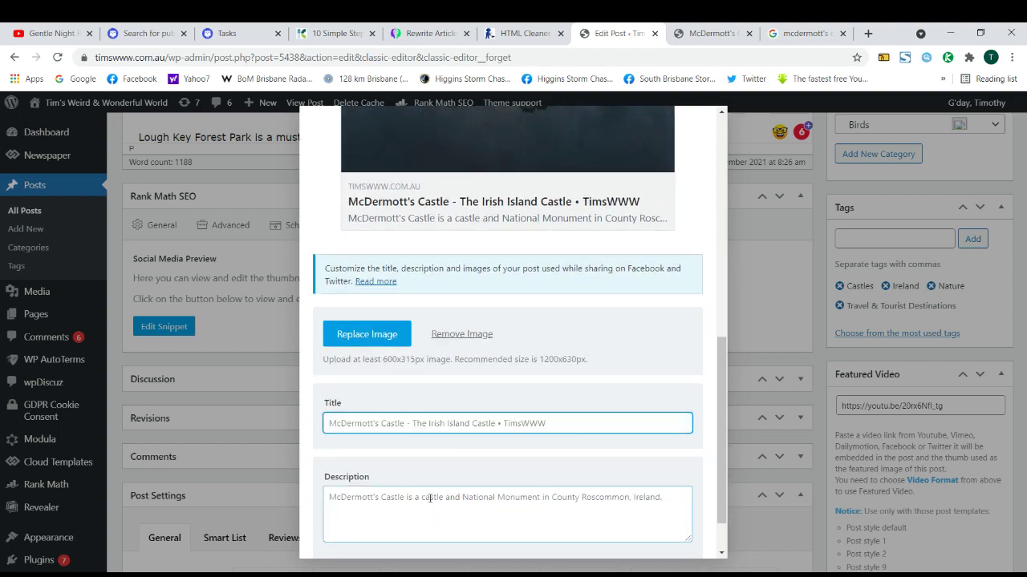
left_click(430, 498)
scroll(508, 459, "up", 5)
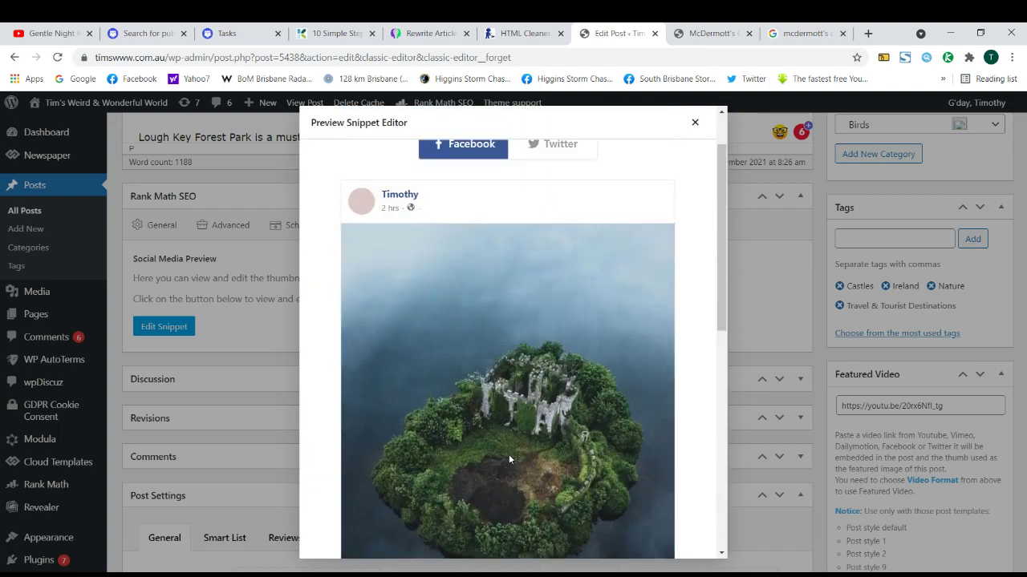
scroll(508, 454, "down", 5)
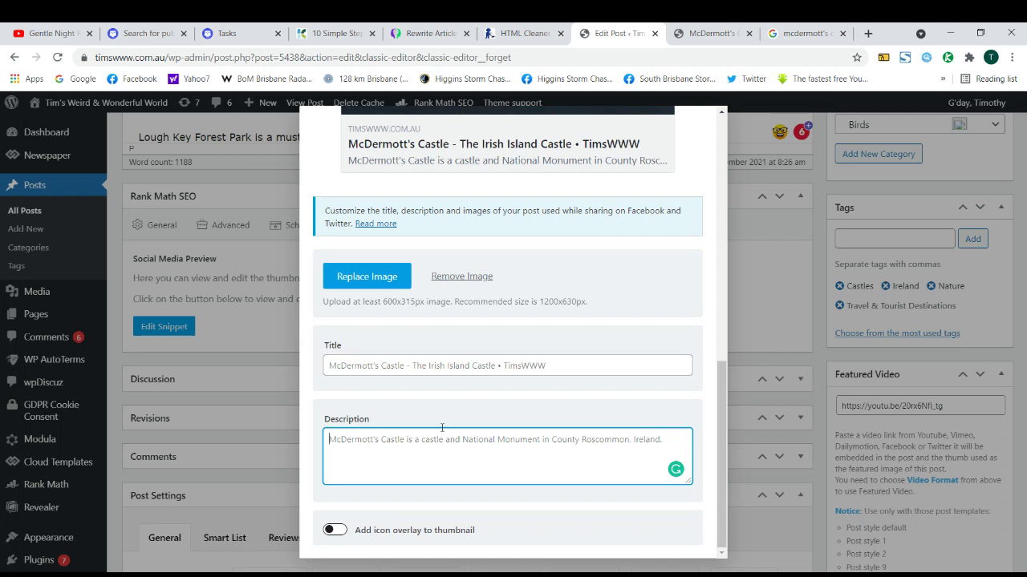
left_click(471, 362)
left_click(476, 440)
scroll(497, 398, "up", 10)
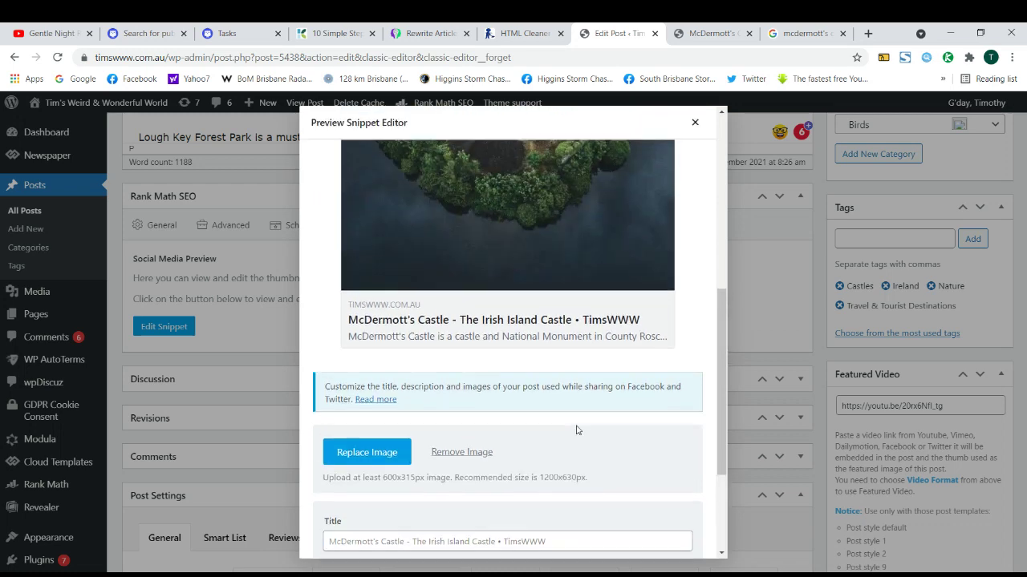
Switch the social preview to Twitter and back to Facebook, then view the Facebook share image.
scroll(506, 394, "up", 2)
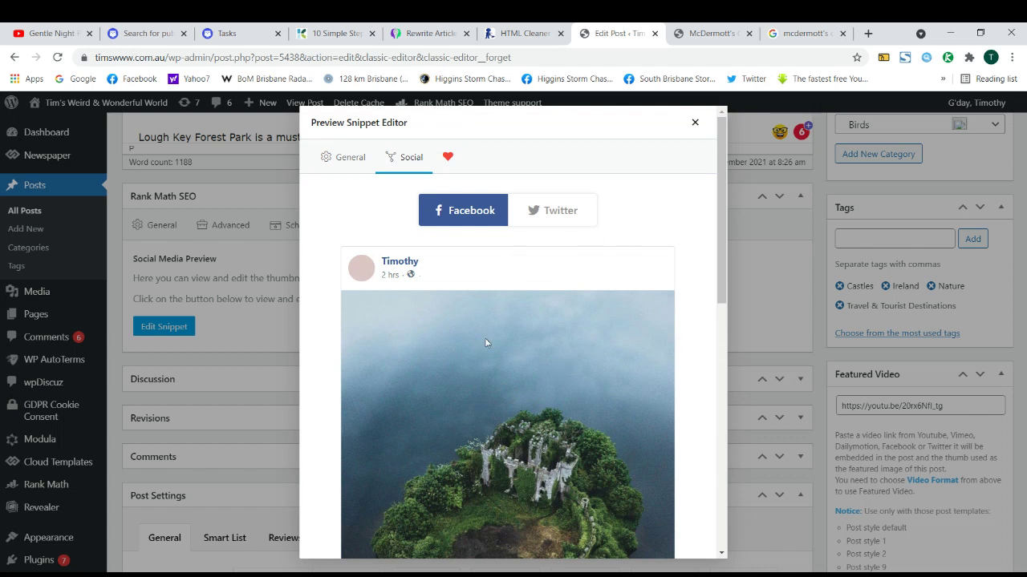
left_click(519, 212)
left_click(461, 212)
scroll(470, 367, "down", 2)
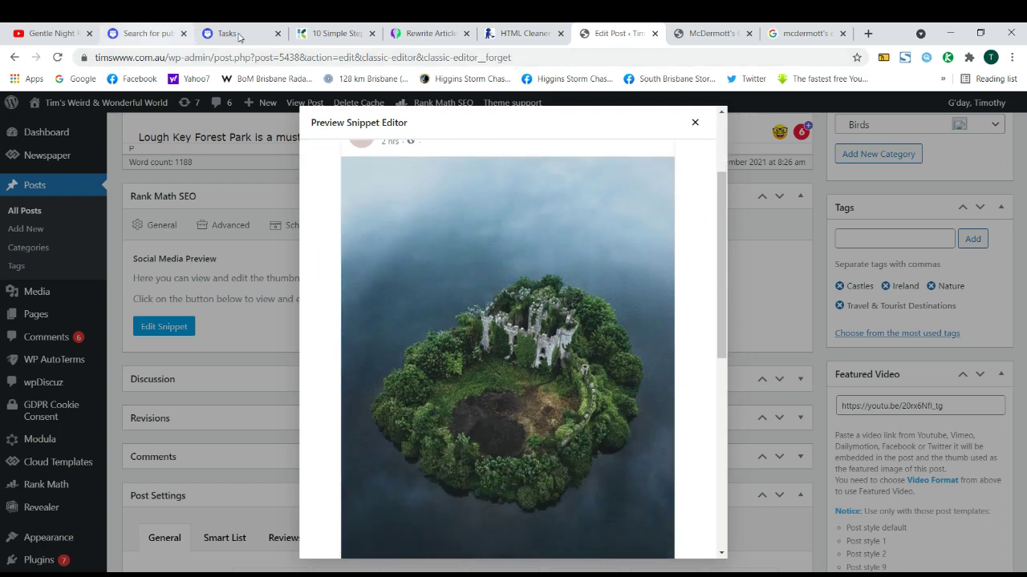
Open Facebook in place of the Google results for McDermott's Castle and look through shared posts in the feed.
left_click(803, 33)
left_click(744, 61)
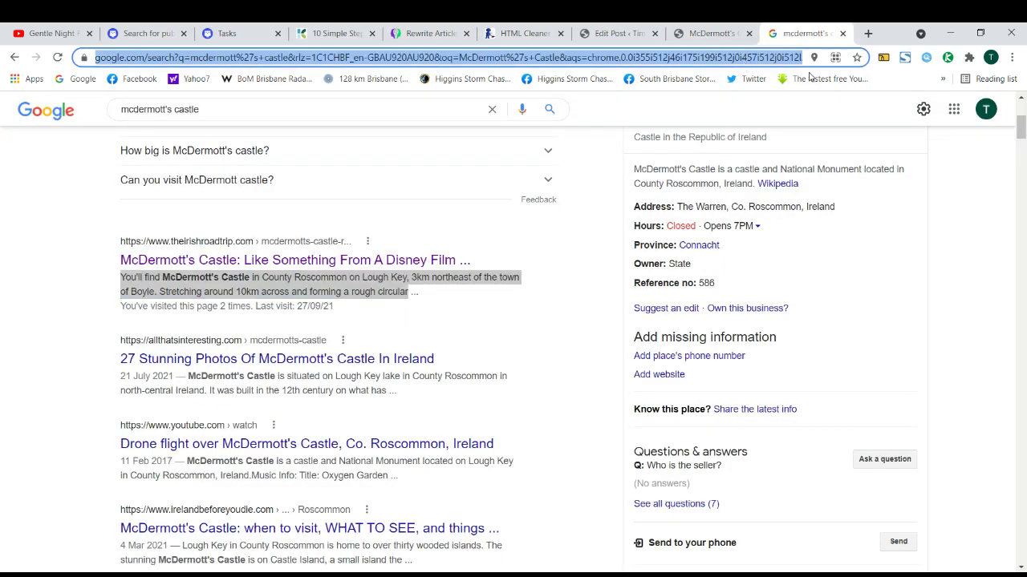
left_click(140, 78)
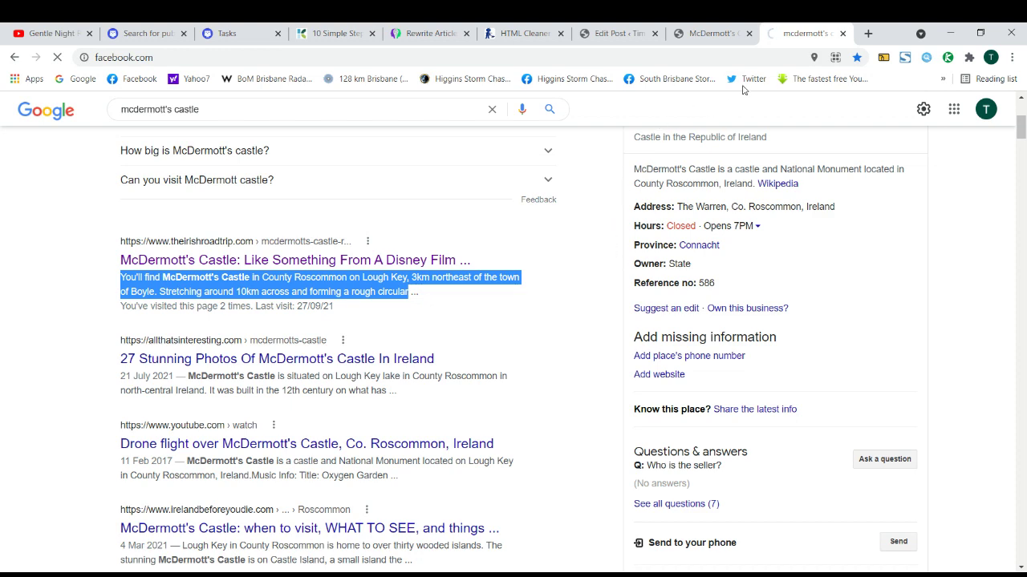
scroll(484, 346, "down", 4)
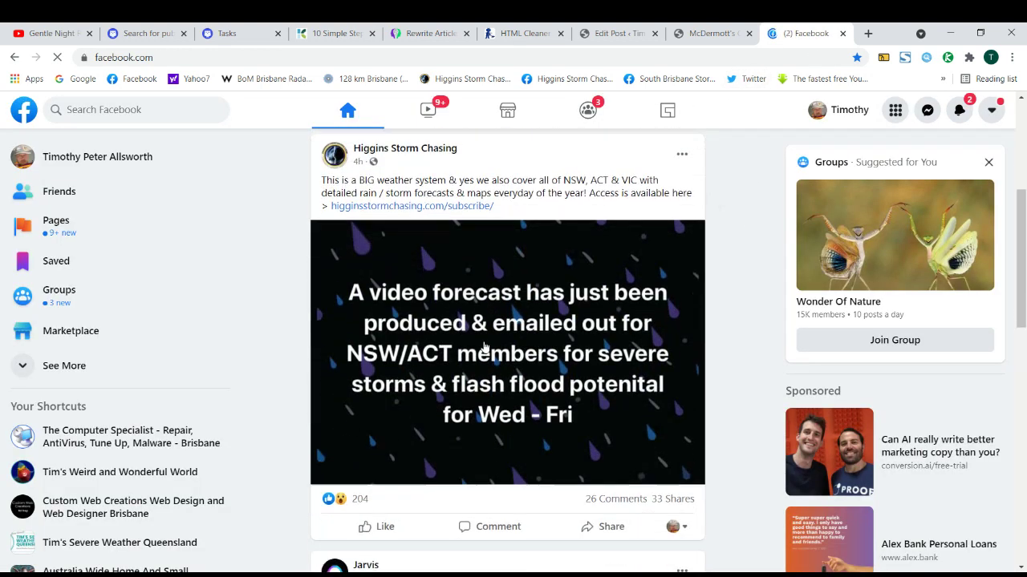
scroll(485, 347, "down", 10)
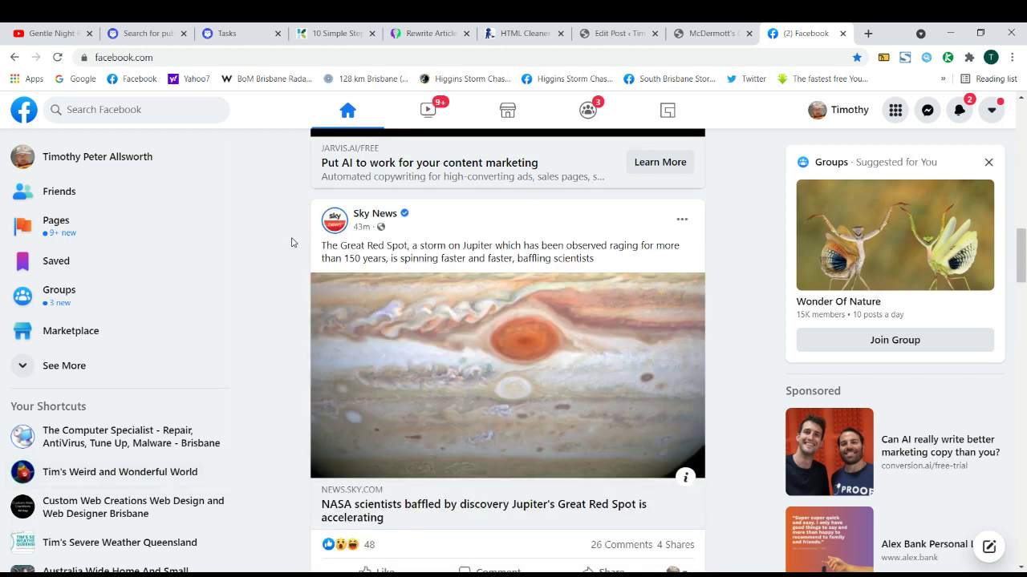
Highlight the caption of the Sky News post about Jupiter's Great Red Spot in the Facebook feed.
left_click_drag(285, 218, 556, 258)
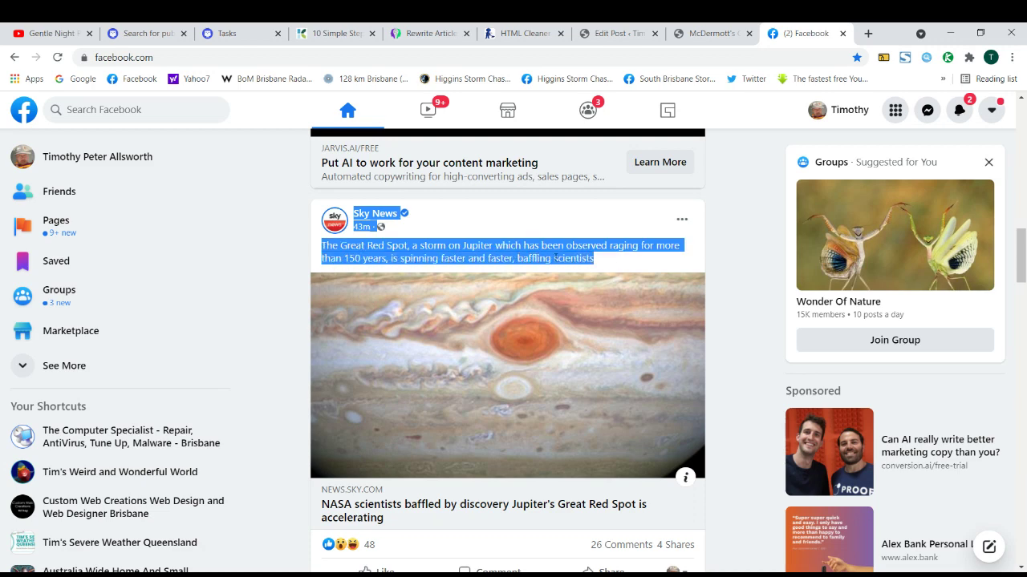
triple_click(544, 258)
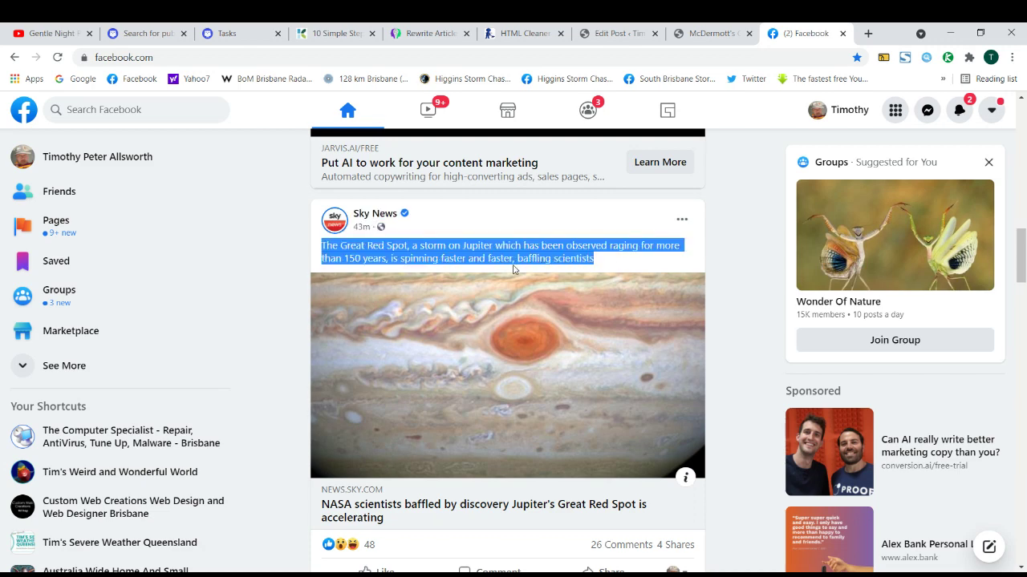
Switch to the published McDermott's Castle article and look at its social sharing options below the featured video.
left_click(605, 32)
left_click(710, 33)
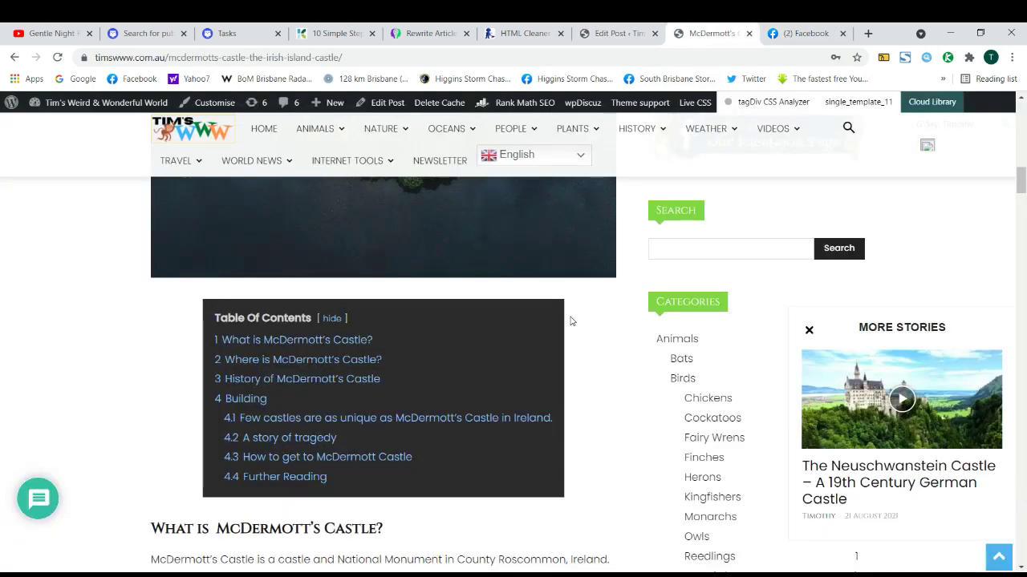
scroll(471, 359, "down", 10)
scroll(140, 399, "up", 15)
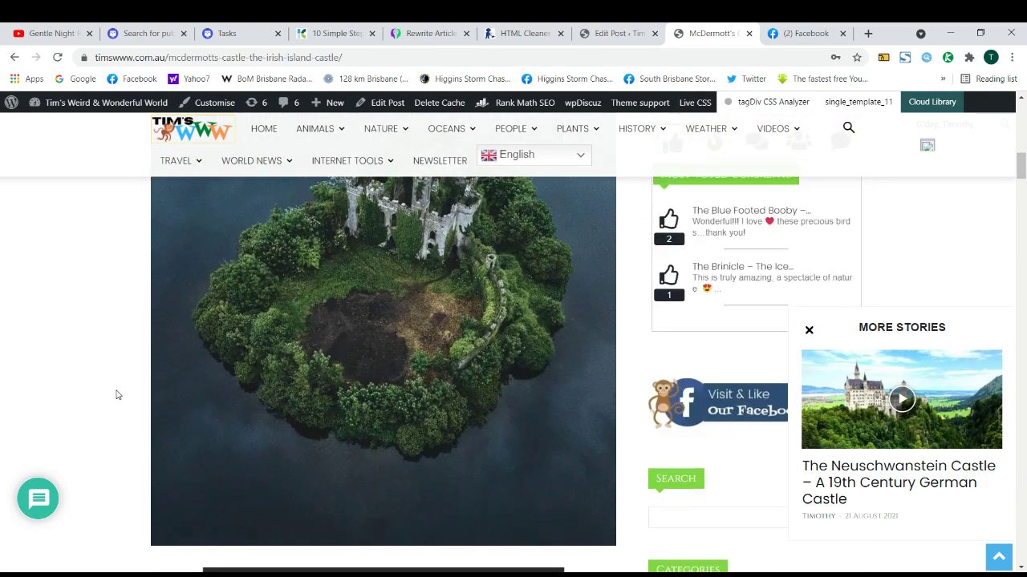
scroll(71, 380, "up", 4)
scroll(71, 380, "down", 1)
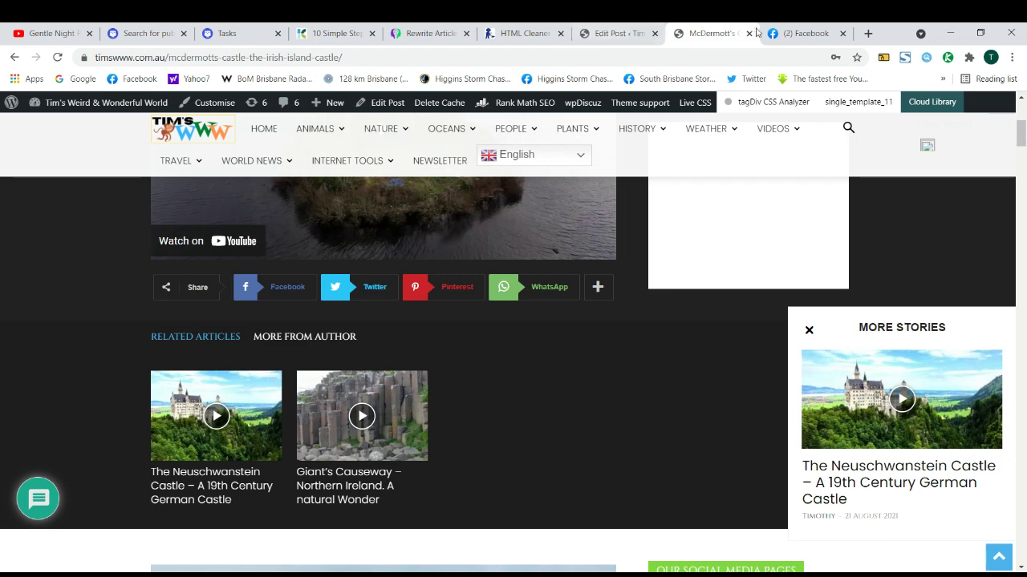
Return to the post's snippet editor, view the Facebook share preview, and switch it to Twitter and back to Facebook.
left_click(616, 33)
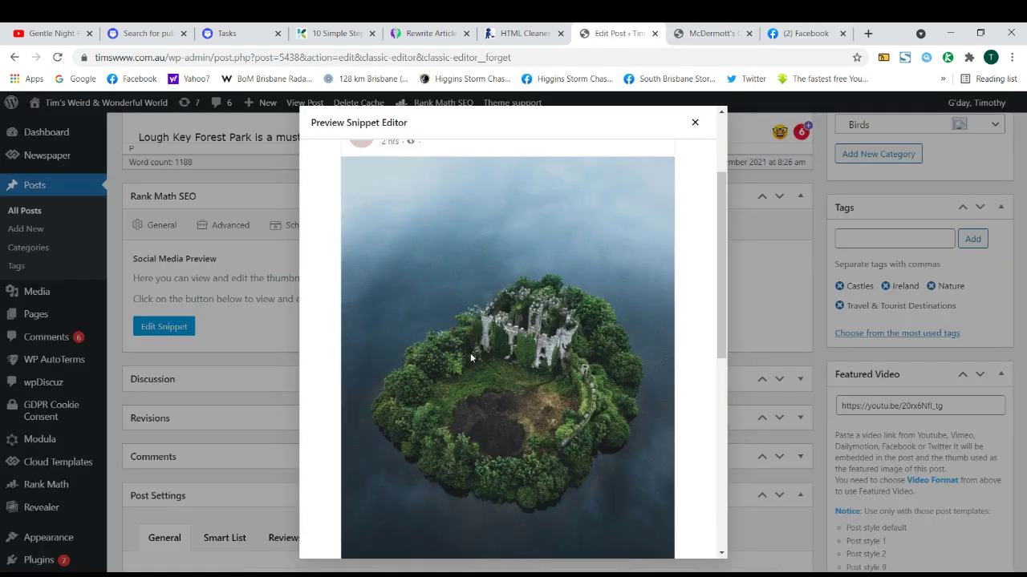
scroll(470, 353, "down", 5)
scroll(520, 226, "up", 6)
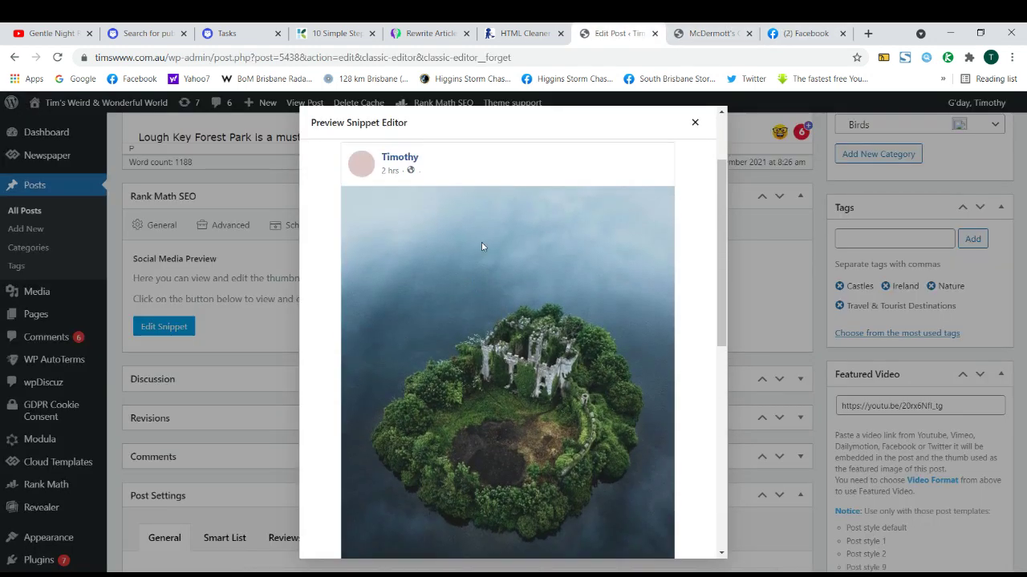
scroll(481, 246, "up", 2)
left_click(531, 212)
left_click(453, 212)
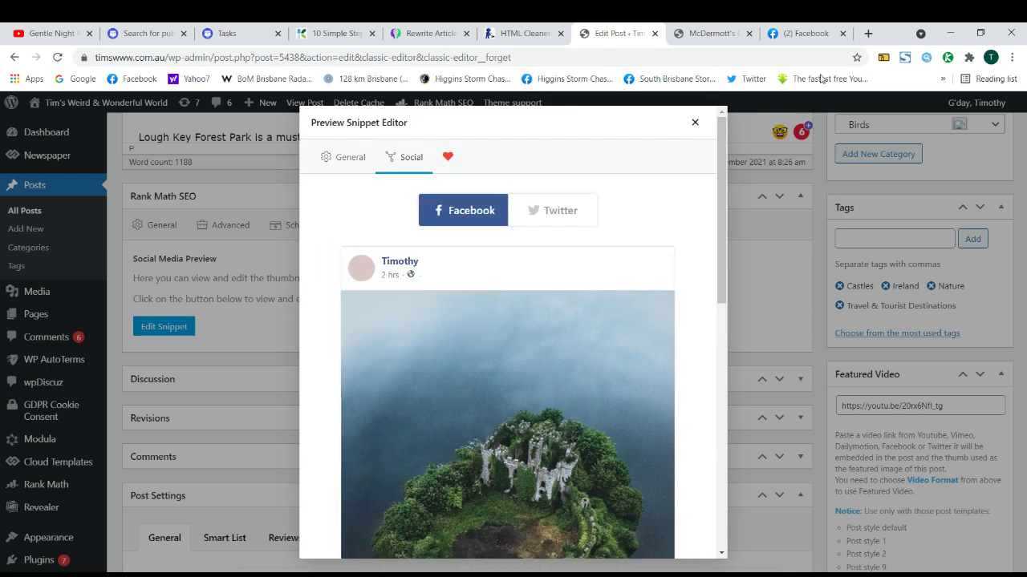
Compare the post's Facebook share preview with the Sky News link post in the Facebook feed.
left_click(821, 35)
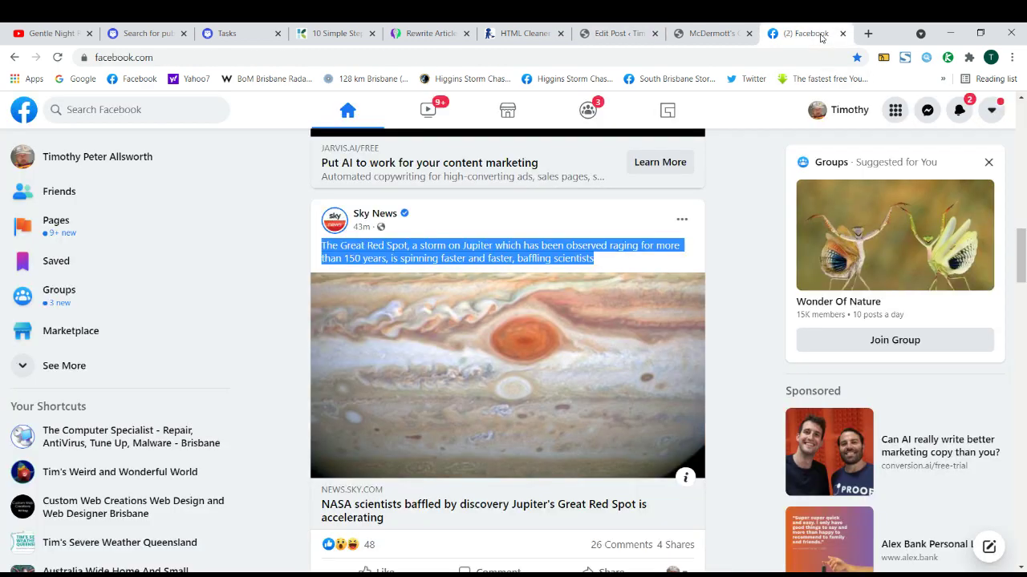
left_click(628, 36)
left_click(691, 34)
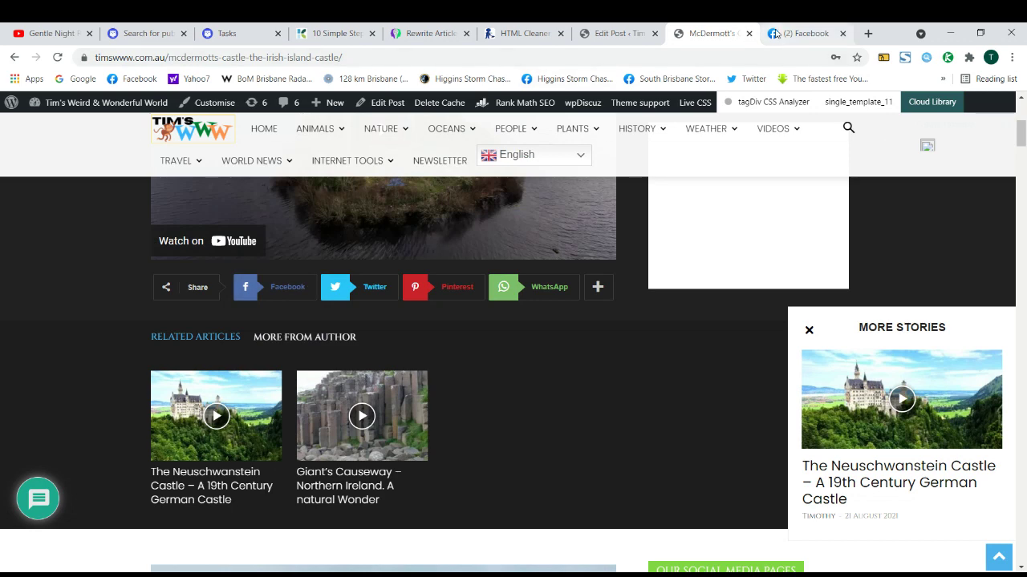
left_click(622, 36)
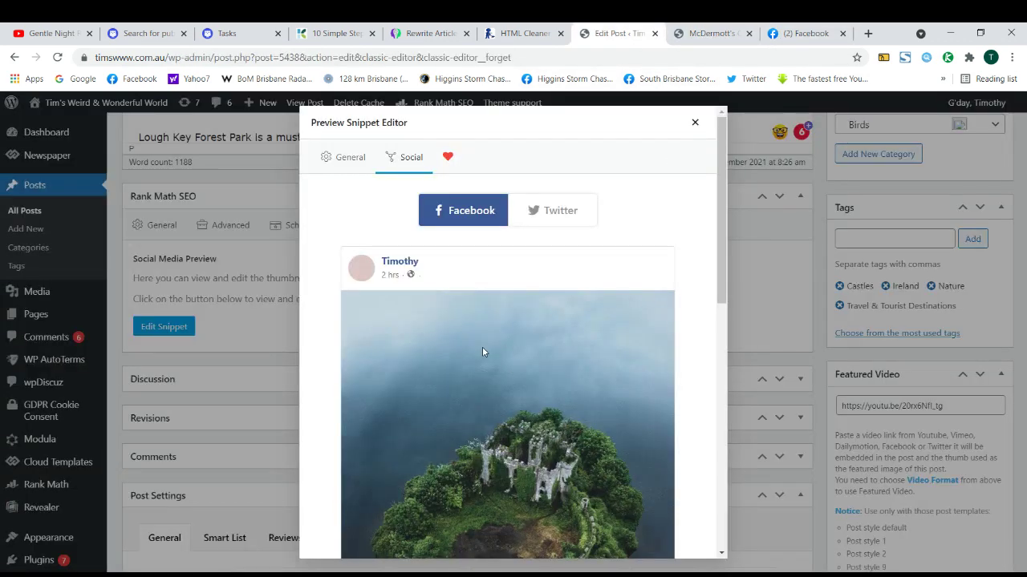
scroll(482, 351, "down", 3)
left_click(806, 33)
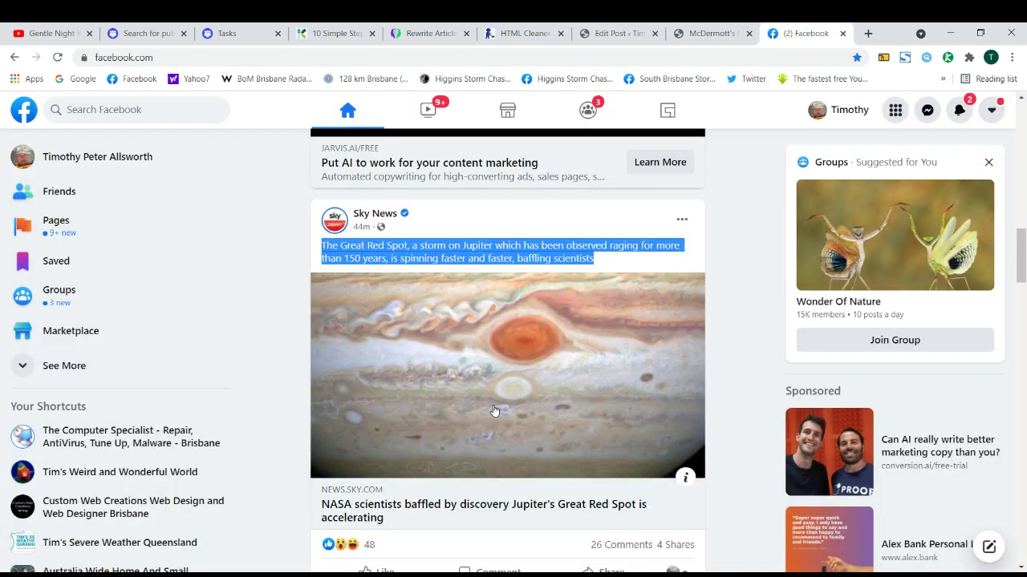
Review the Facebook share's image, title, description and thumbnail icon overlay options in the snippet editor and close it.
left_click(618, 35)
scroll(567, 355, "down", 4)
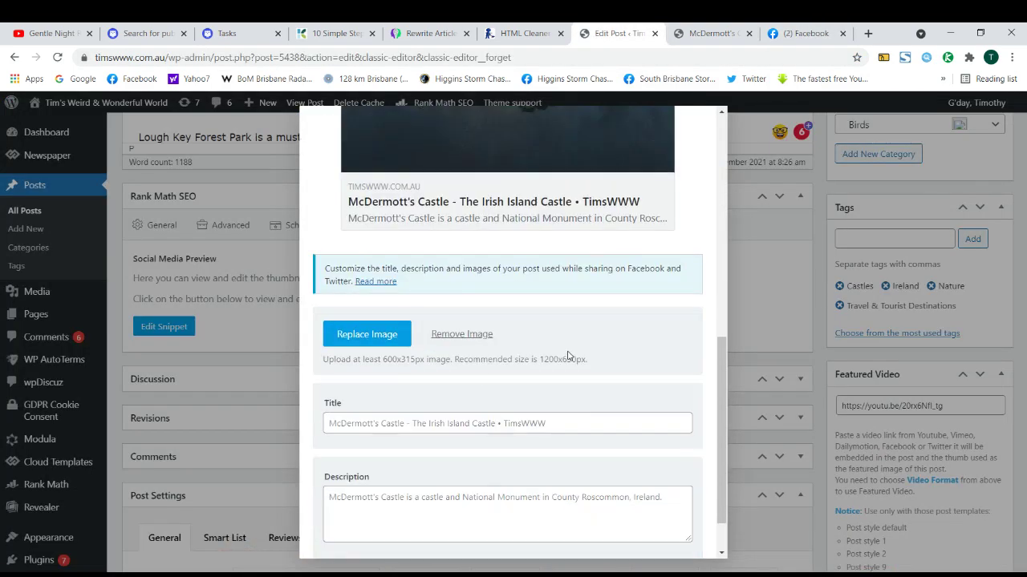
scroll(567, 347, "up", 4)
scroll(594, 289, "up", 2)
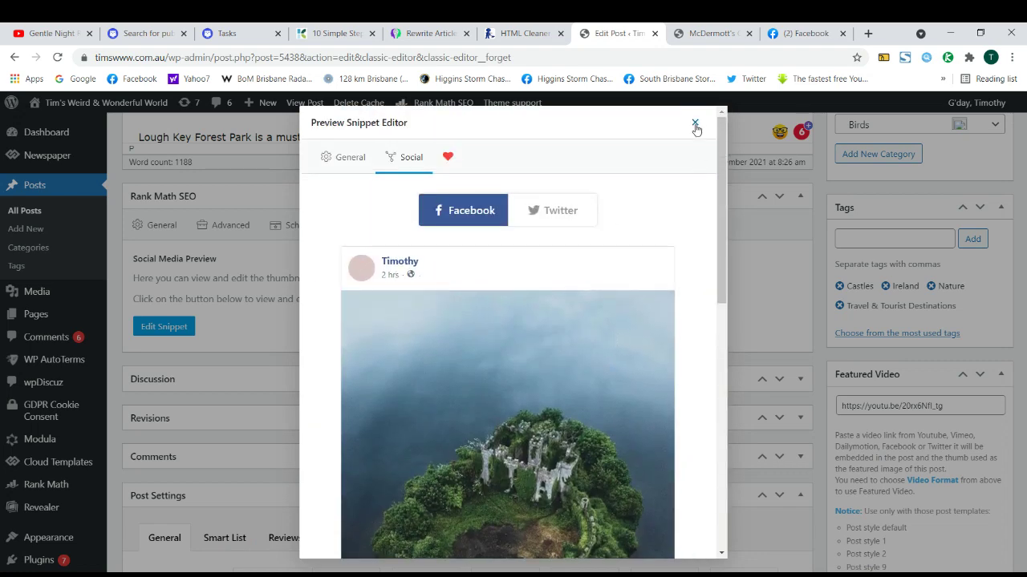
scroll(620, 332, "down", 6)
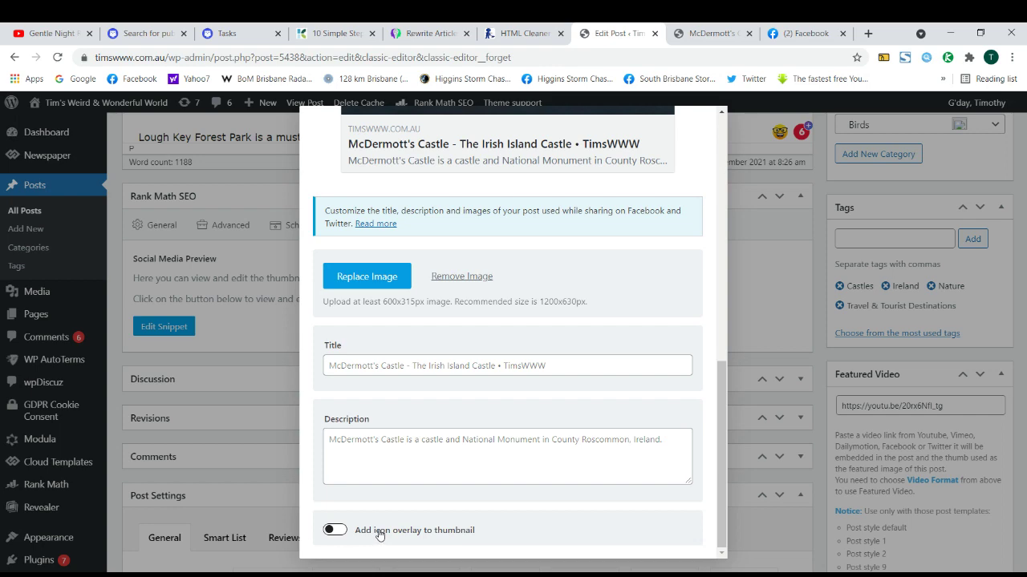
scroll(412, 531, "up", 6)
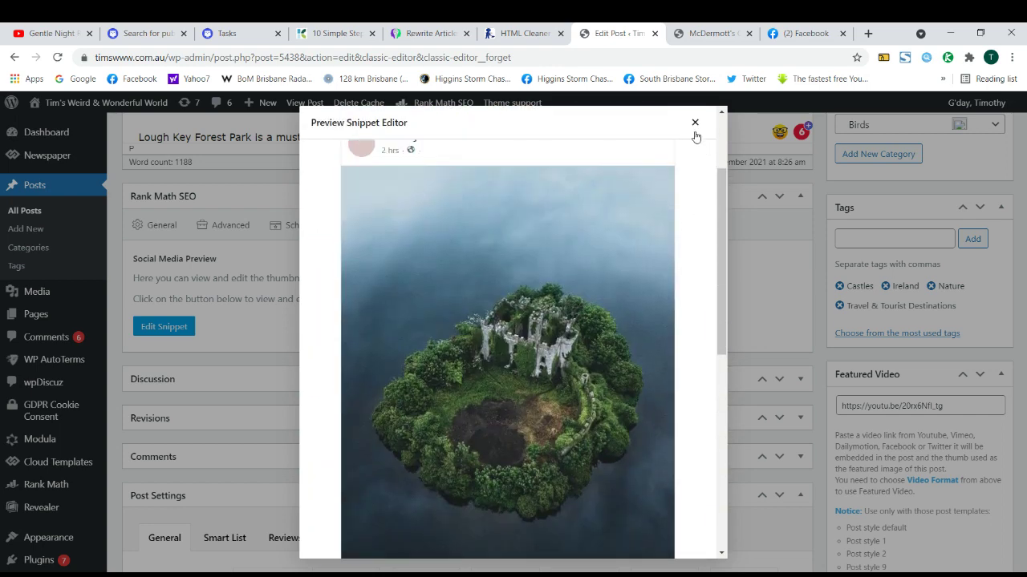
left_click(694, 123)
Look through the sections below Rank Math SEO, from Post Settings and its templates to the Link Whisper suggested links.
scroll(363, 377, "down", 2)
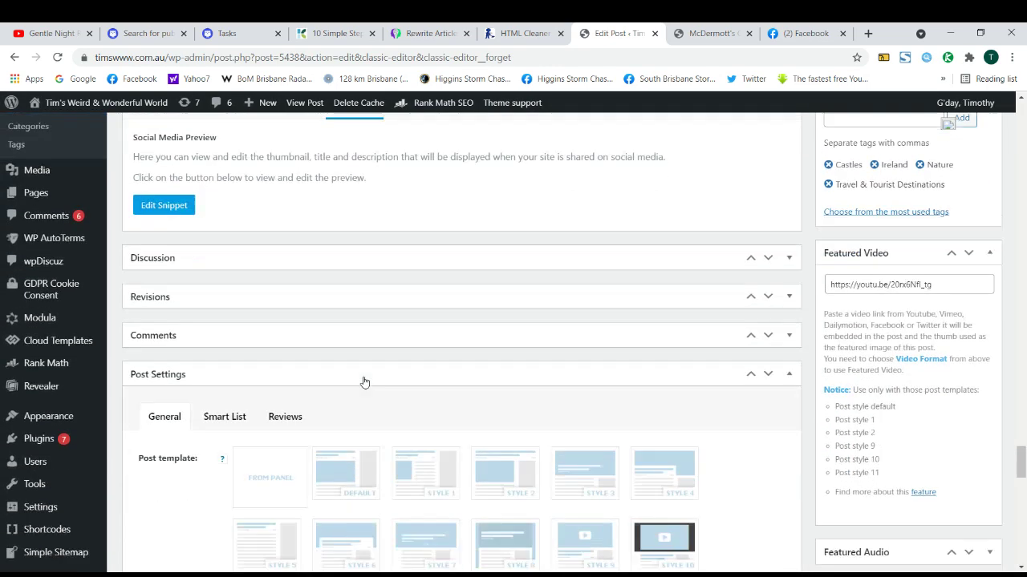
scroll(348, 378, "down", 1)
scroll(332, 286, "up", 1)
scroll(265, 375, "down", 2)
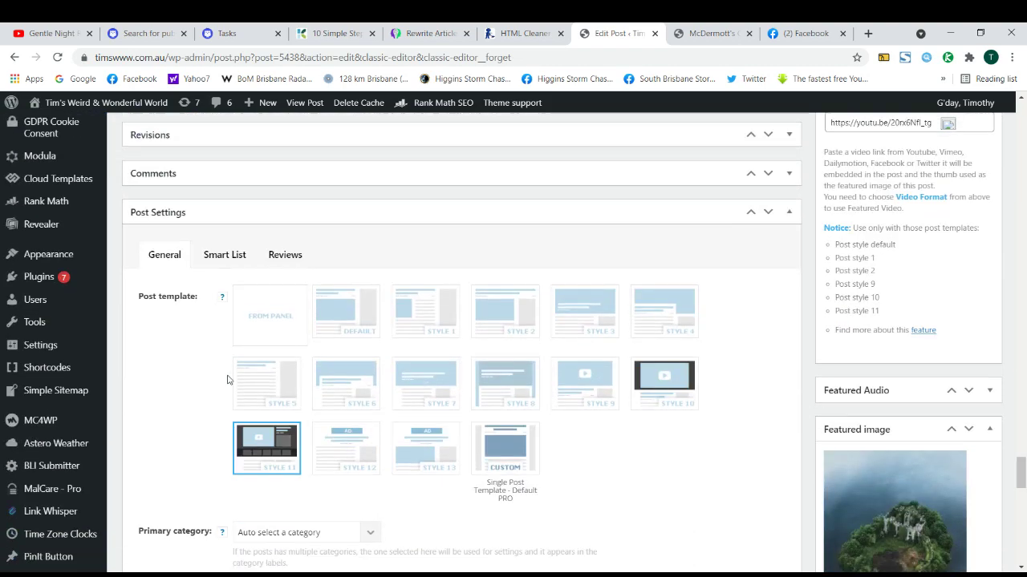
scroll(206, 374, "down", 3)
scroll(206, 369, "up", 6)
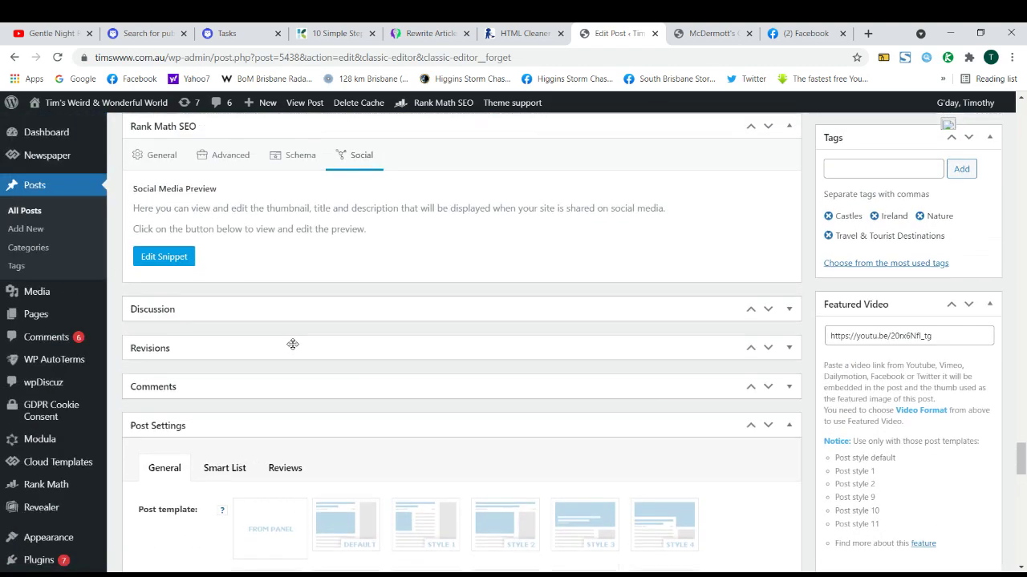
scroll(292, 347, "up", 3)
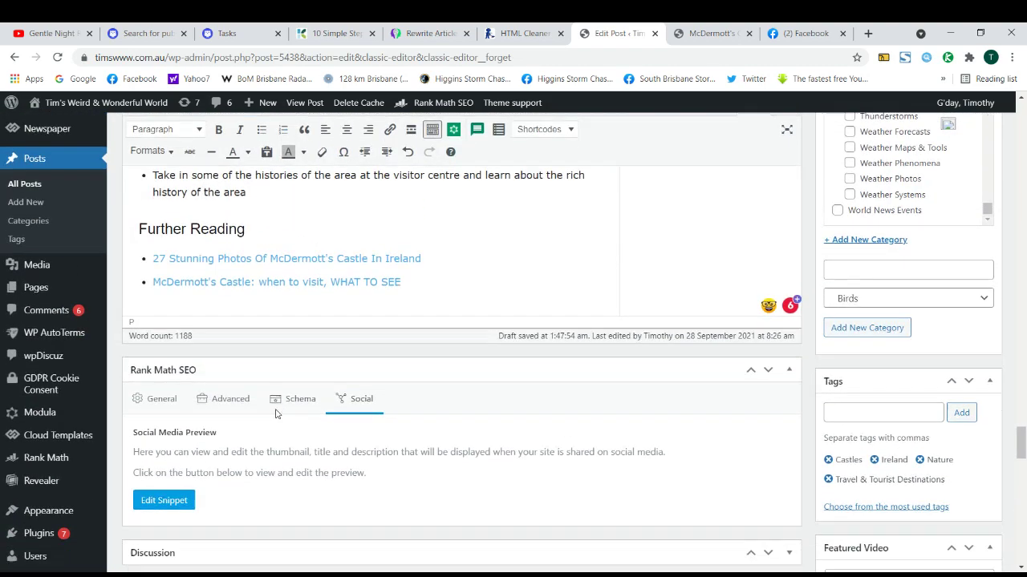
scroll(275, 414, "down", 12)
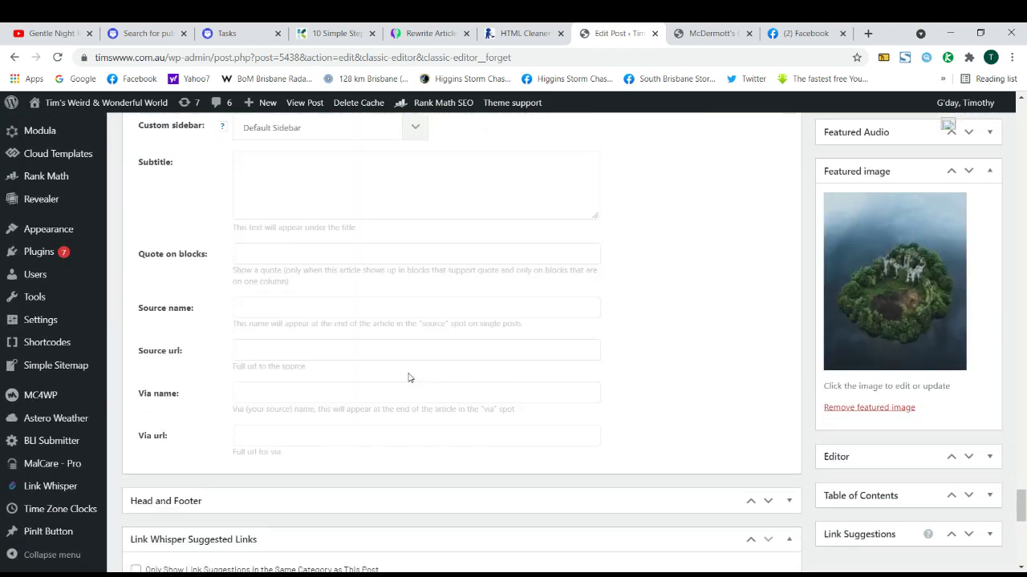
scroll(408, 378, "down", 4)
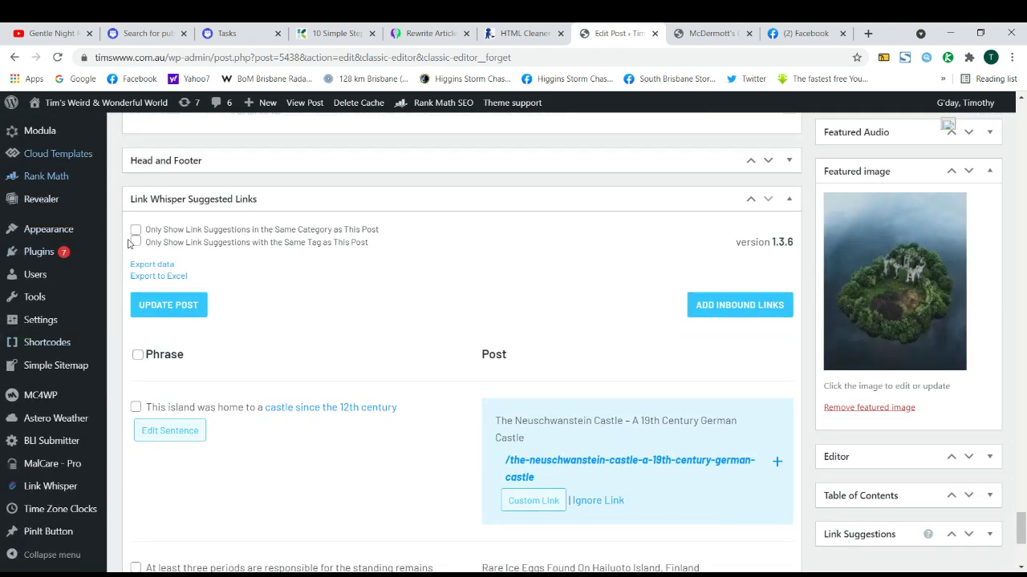
scroll(302, 344, "down", 1)
scroll(474, 458, "up", 10)
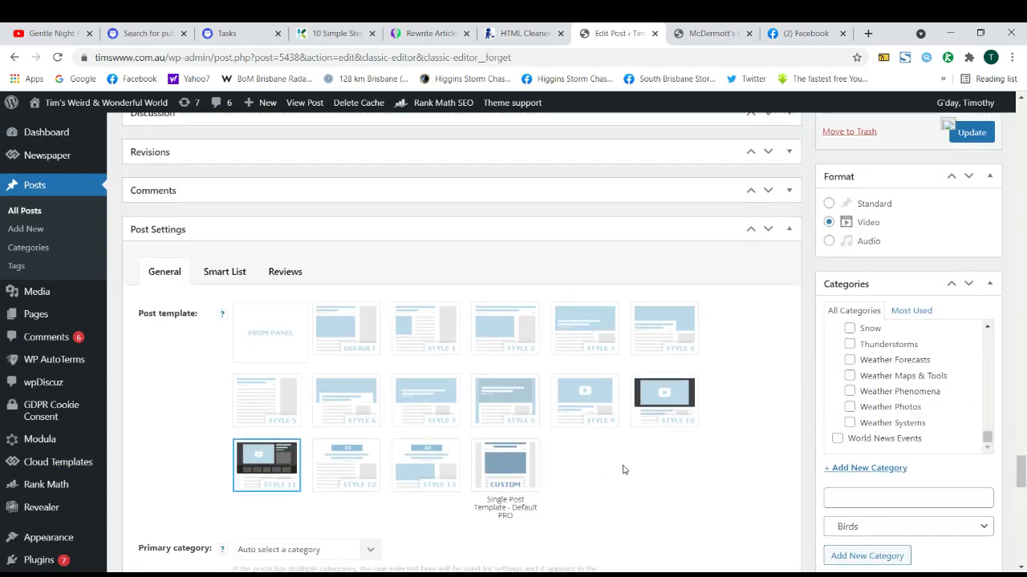
Look back through the article body in the editor, from the castle's building history up to the post title.
scroll(625, 468, "up", 15)
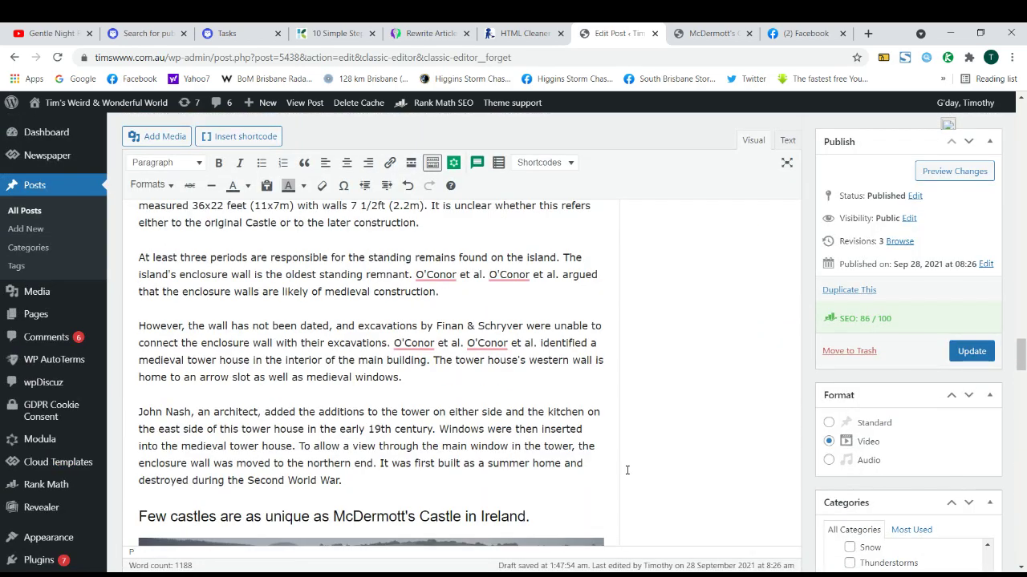
scroll(499, 377, "up", 10)
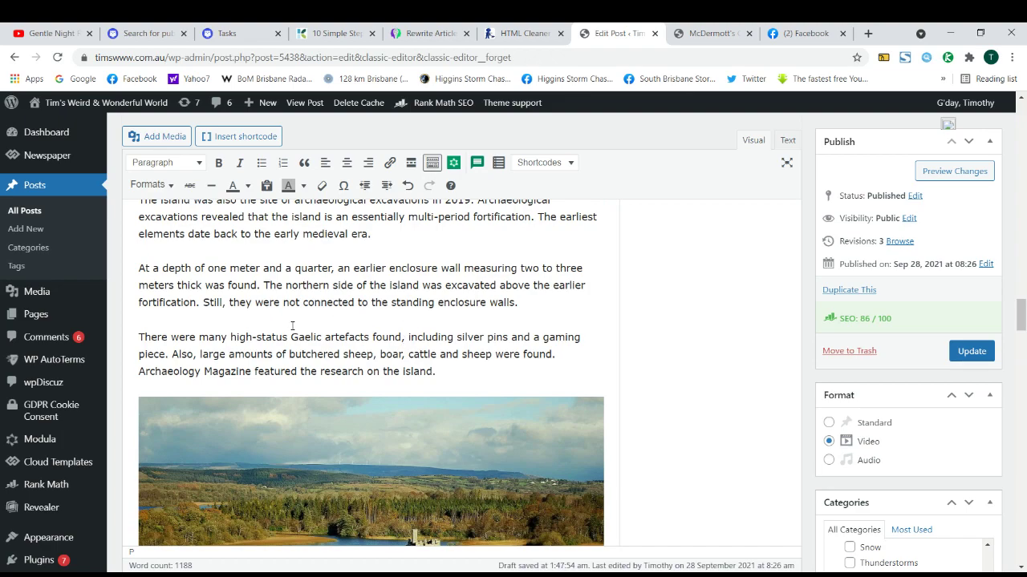
scroll(292, 325, "up", 15)
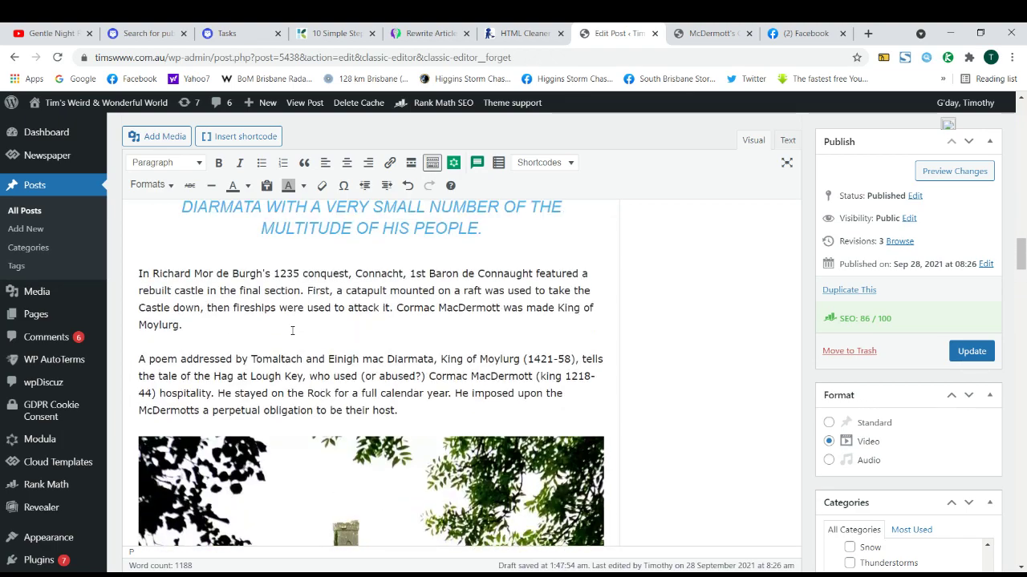
scroll(292, 330, "up", 15)
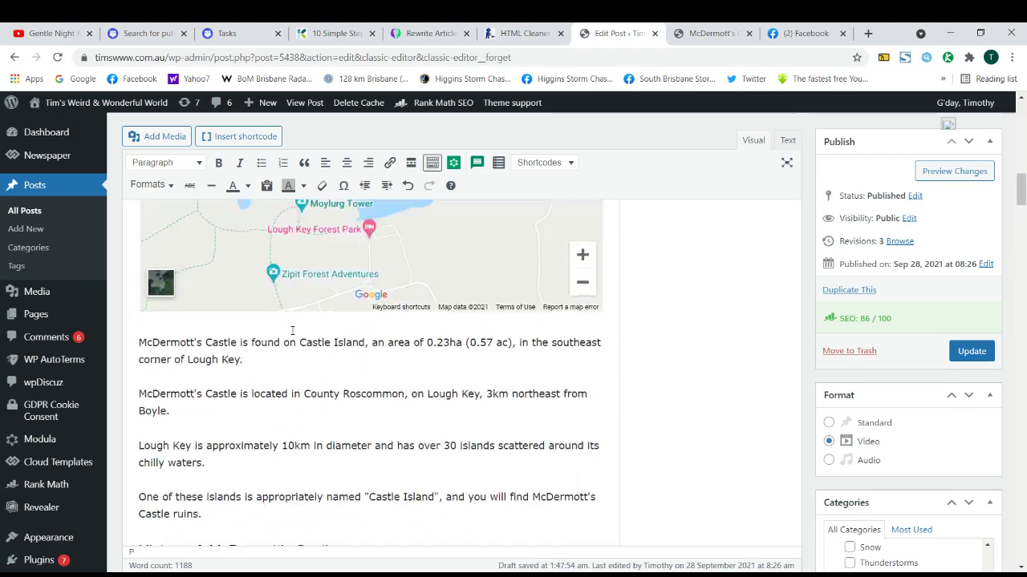
scroll(292, 330, "up", 15)
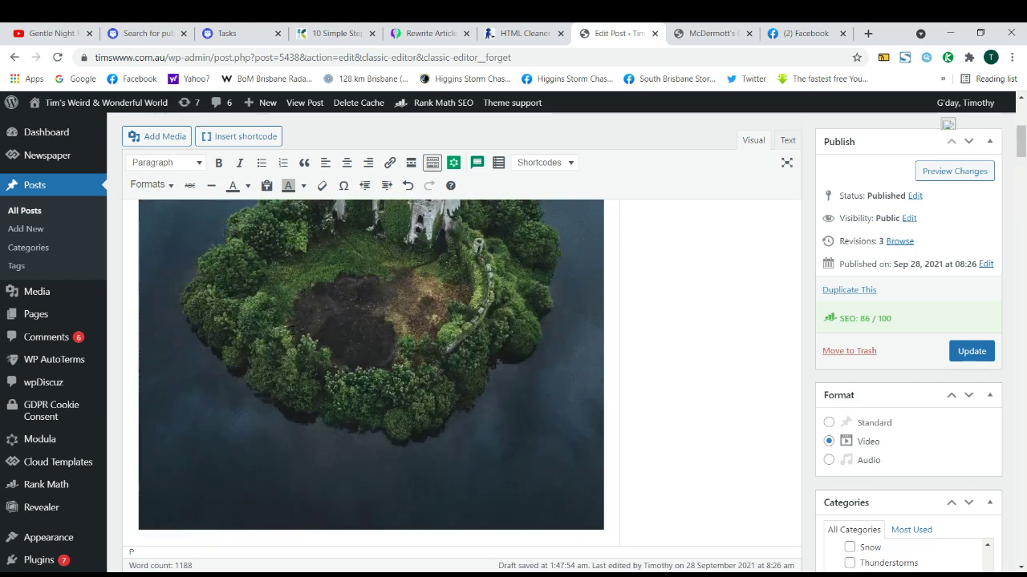
scroll(292, 330, "up", 6)
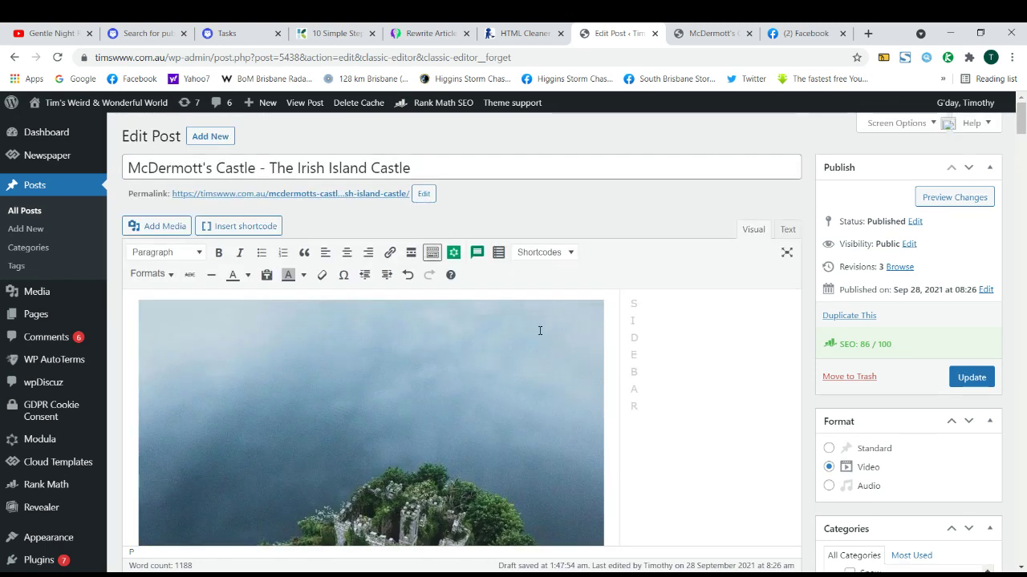
scroll(614, 325, "down", 3)
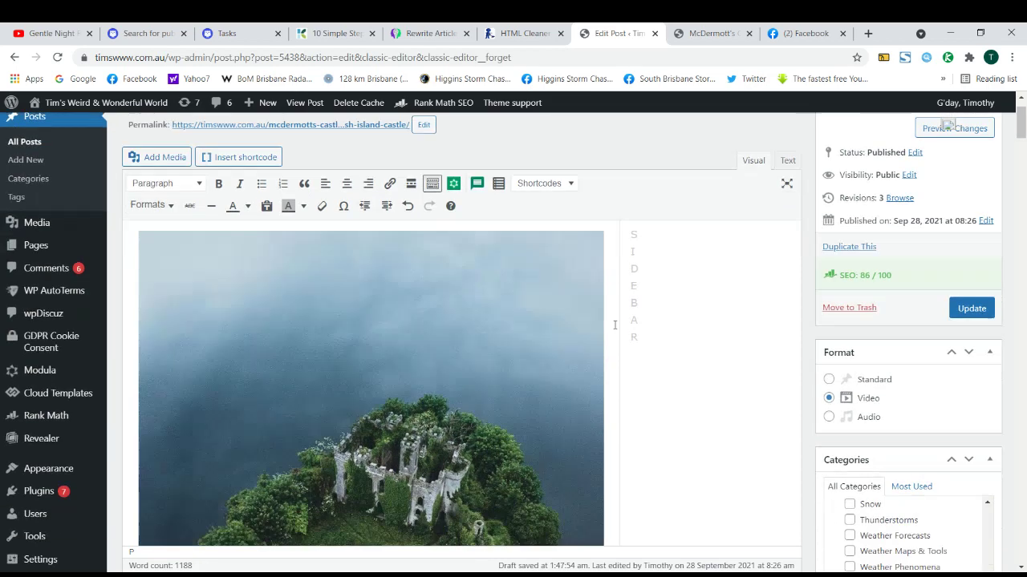
scroll(615, 325, "up", 3)
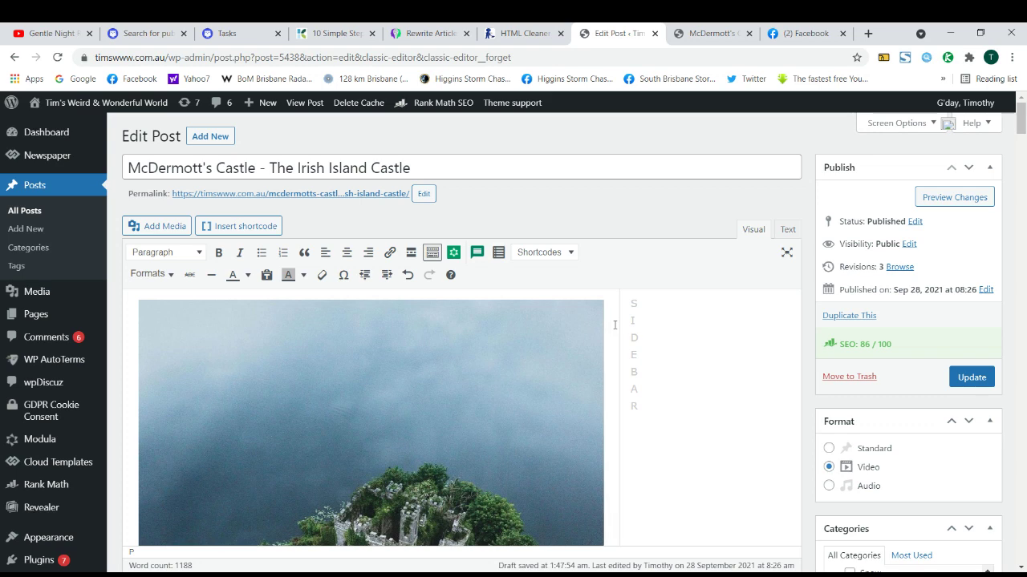
Look through the article body from the opening castle image down to the Further Reading links.
scroll(614, 325, "down", 3)
scroll(615, 325, "up", 3)
scroll(616, 326, "down", 15)
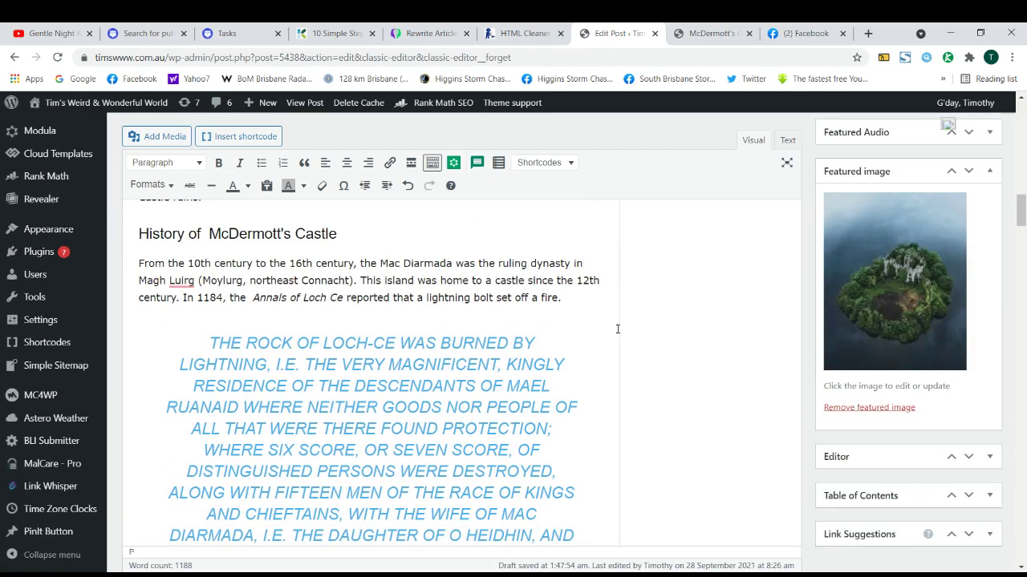
scroll(617, 329, "down", 10)
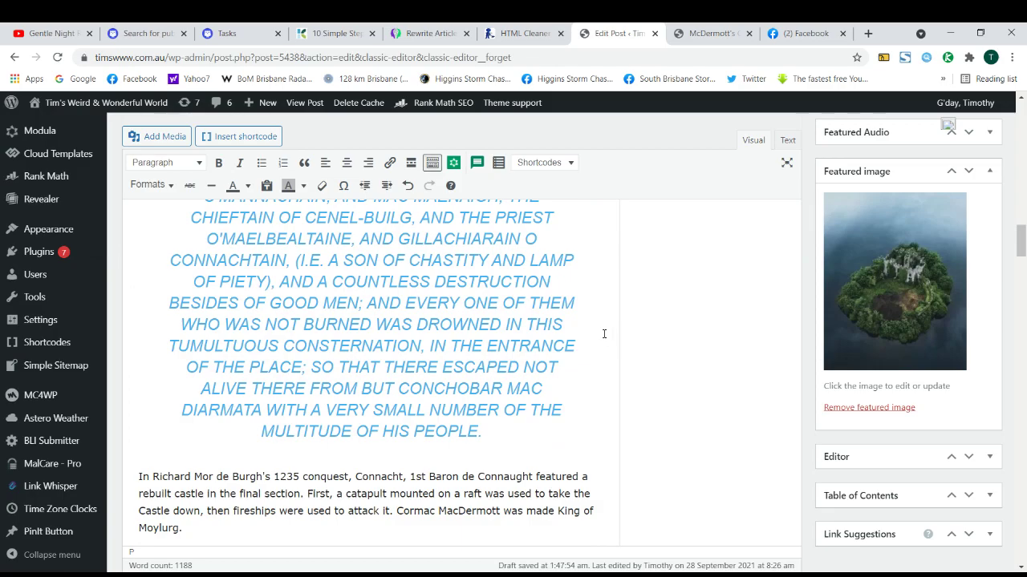
scroll(604, 333, "down", 15)
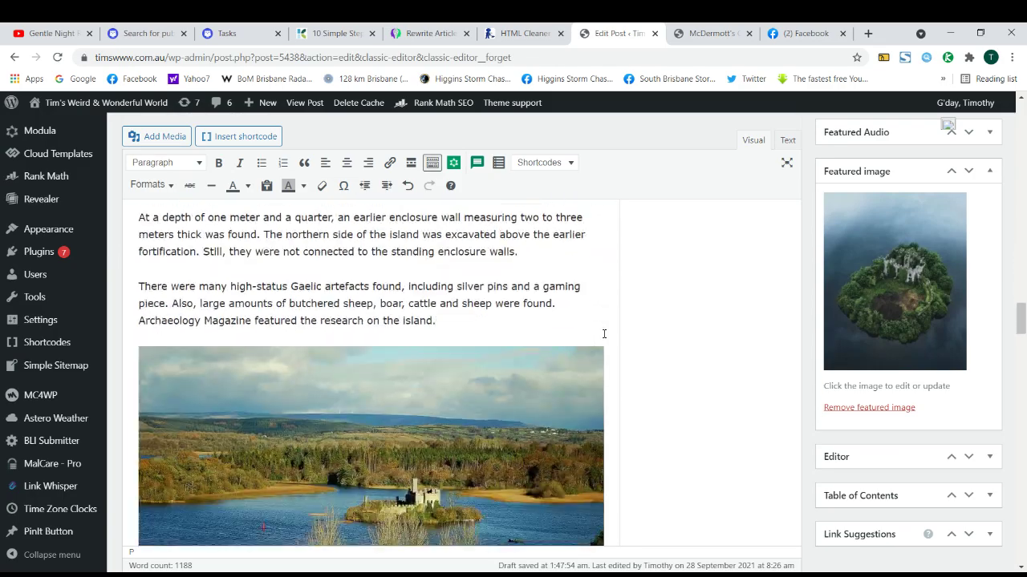
scroll(604, 334, "down", 15)
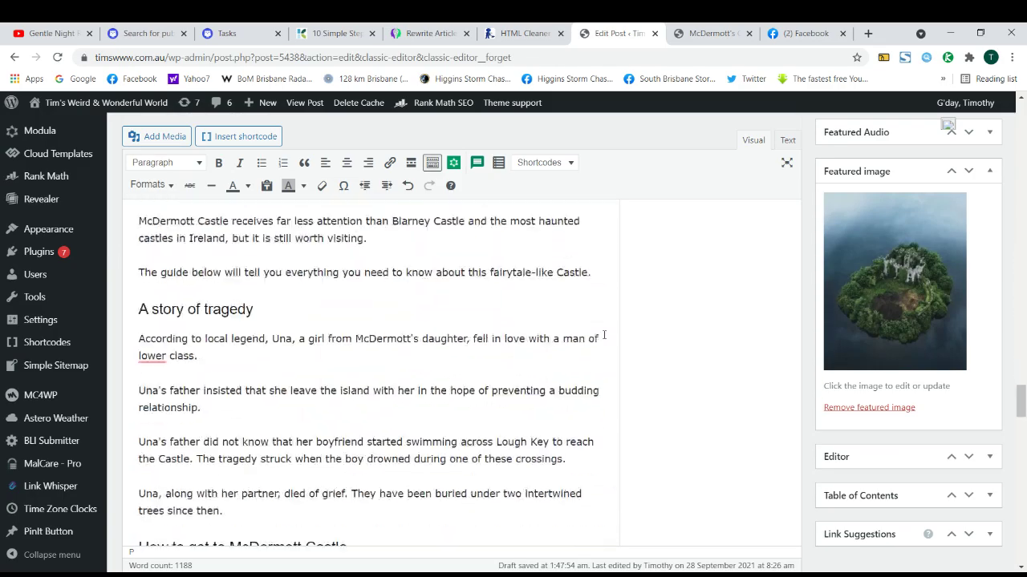
scroll(604, 335, "down", 12)
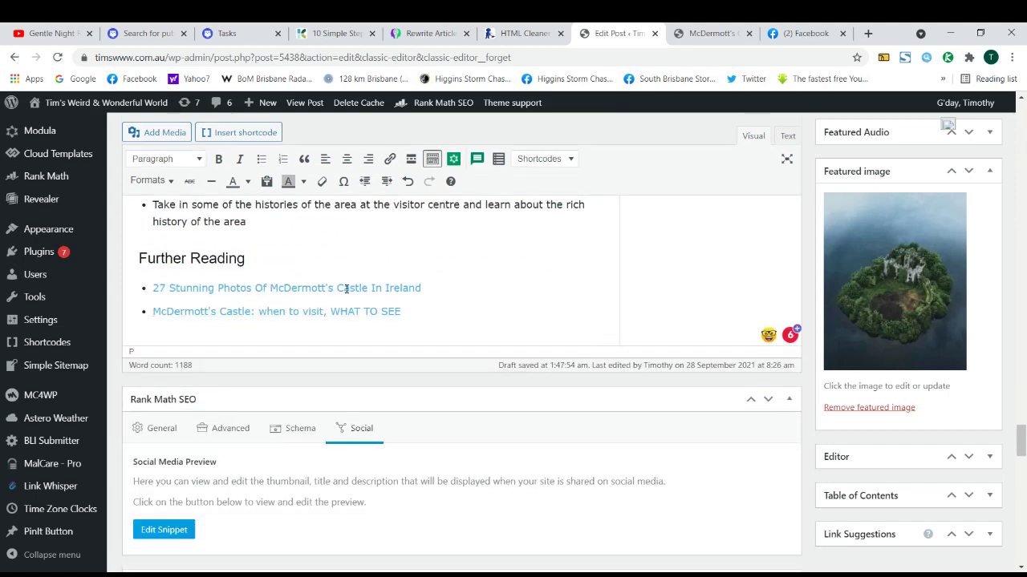
Review the park activities list, including the underground tunnels item, the paragraphs before it and the area down to the Social Media Preview.
scroll(347, 289, "up", 3)
left_click(297, 331)
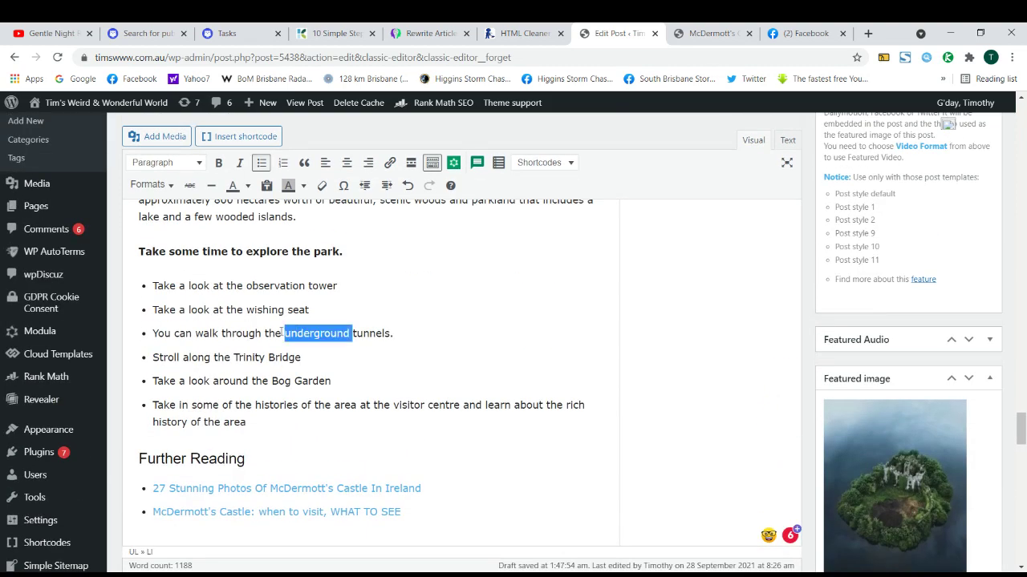
scroll(281, 331, "up", 3)
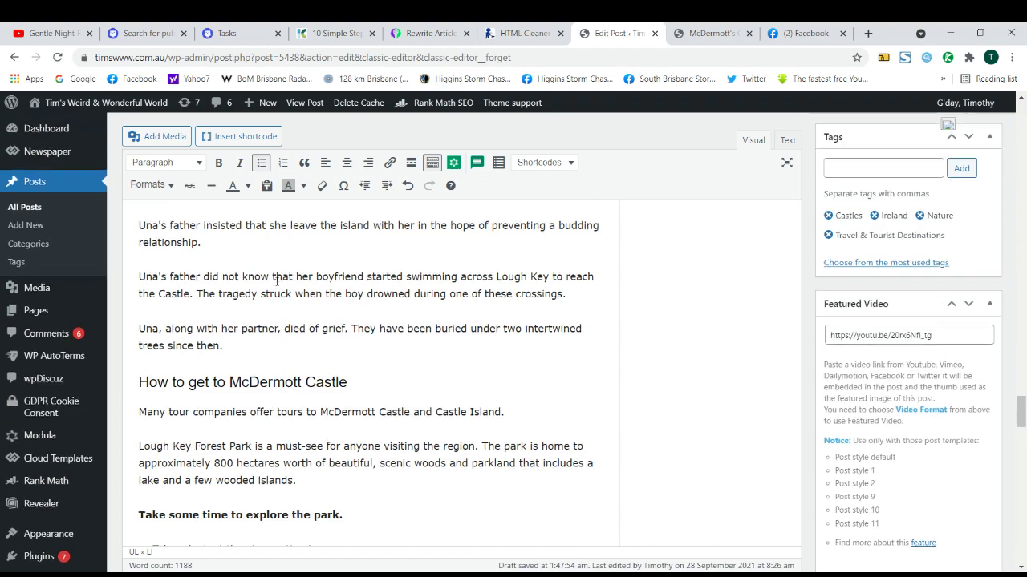
scroll(388, 320, "down", 3)
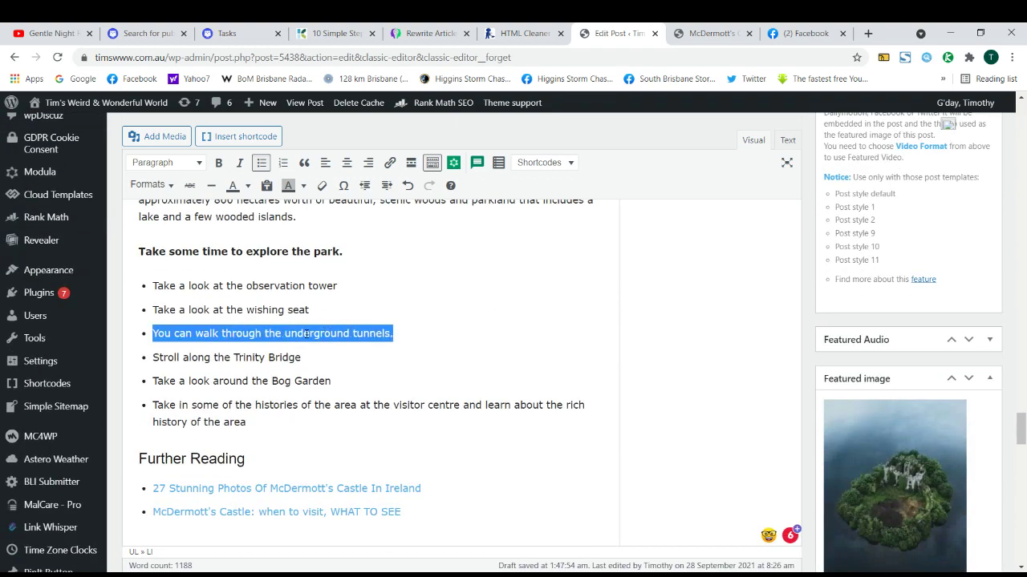
scroll(306, 333, "down", 2)
scroll(415, 342, "down", 2)
scroll(353, 337, "up", 4)
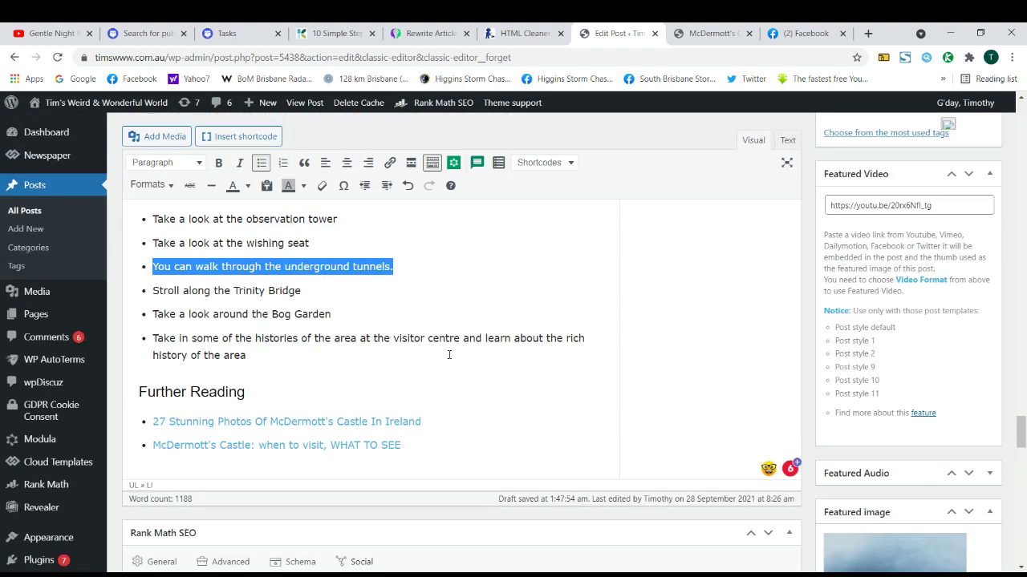
scroll(449, 355, "up", 5)
scroll(362, 345, "down", 7)
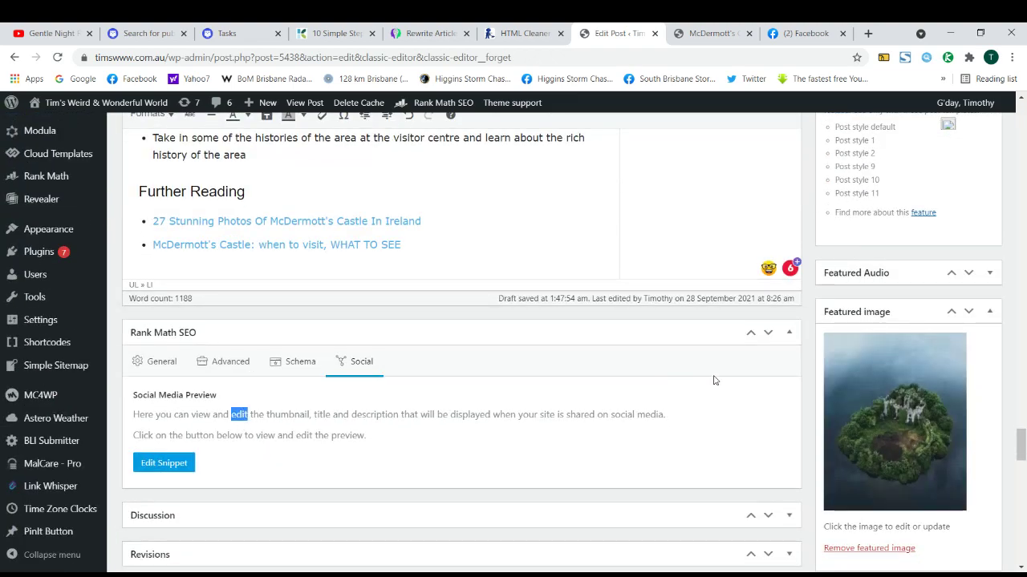
Update the published McDermott's Castle post.
scroll(643, 366, "up", 12)
scroll(640, 324, "up", 5)
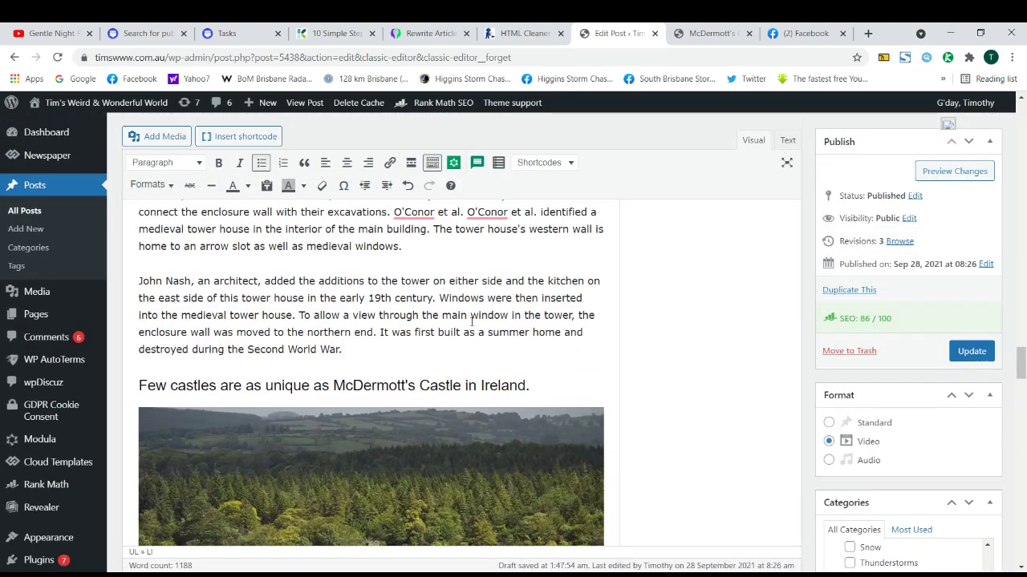
scroll(360, 297, "up", 7)
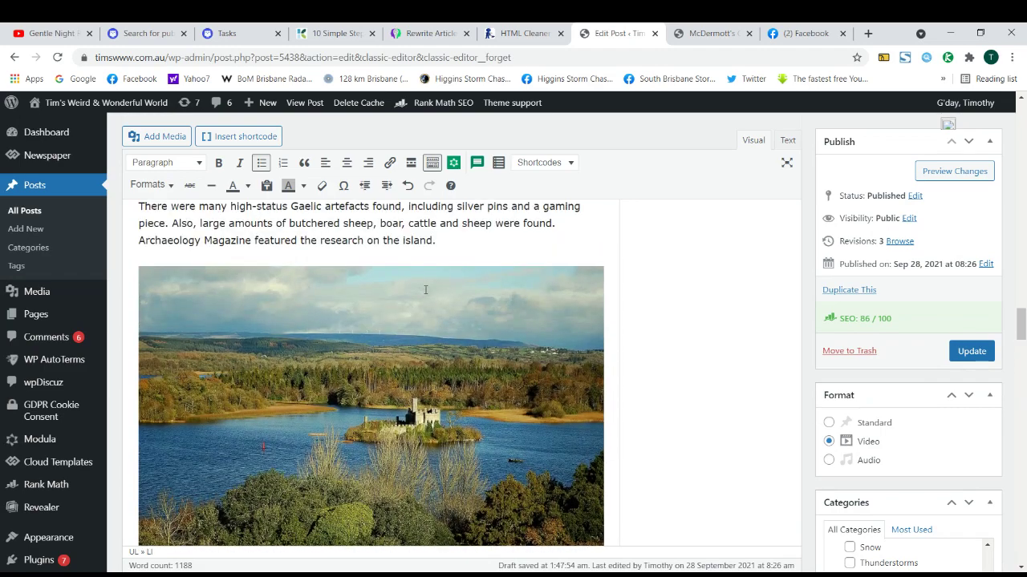
scroll(419, 317, "up", 10)
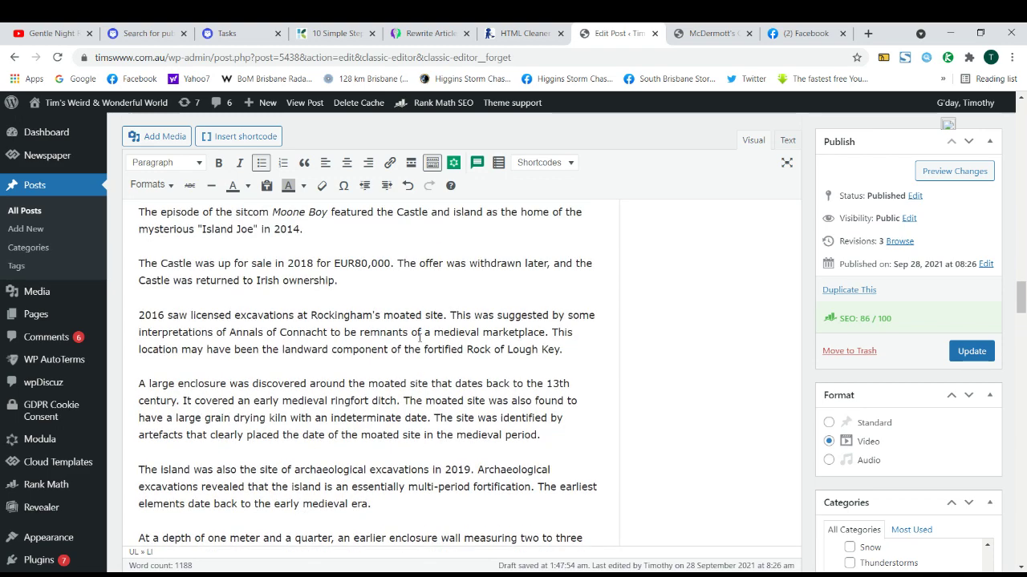
scroll(494, 321, "up", 10)
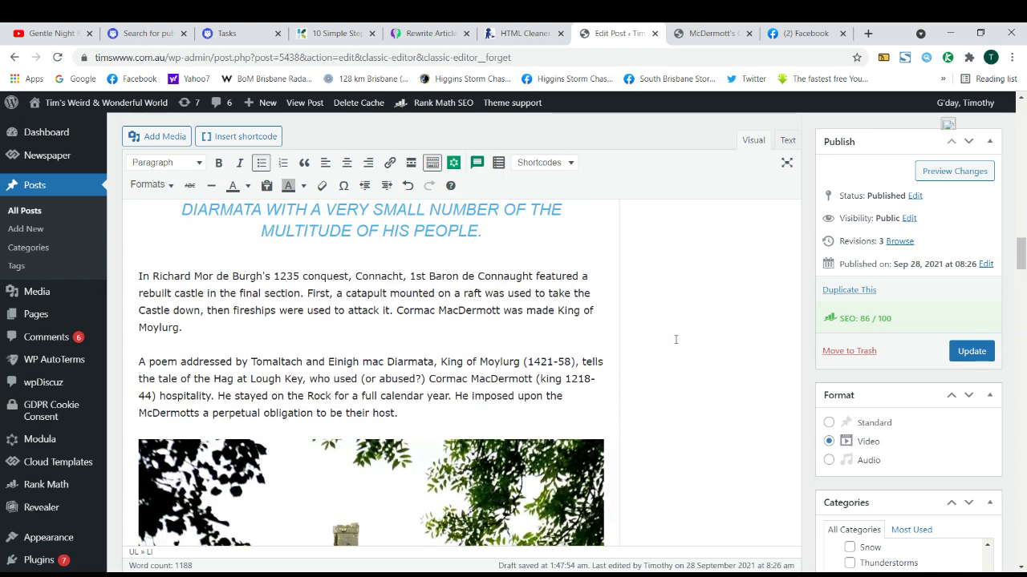
scroll(494, 322, "up", 3)
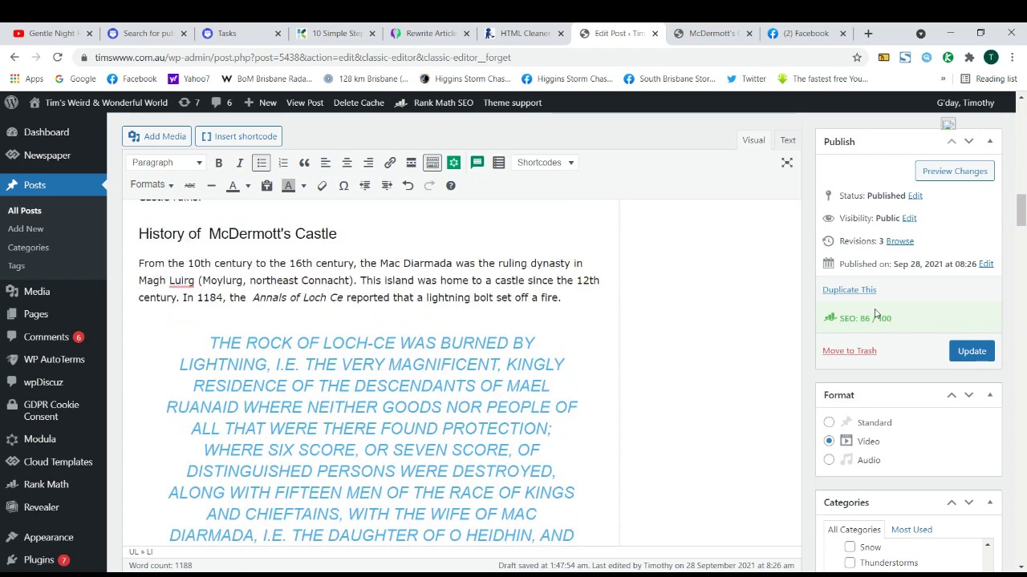
left_click(963, 353)
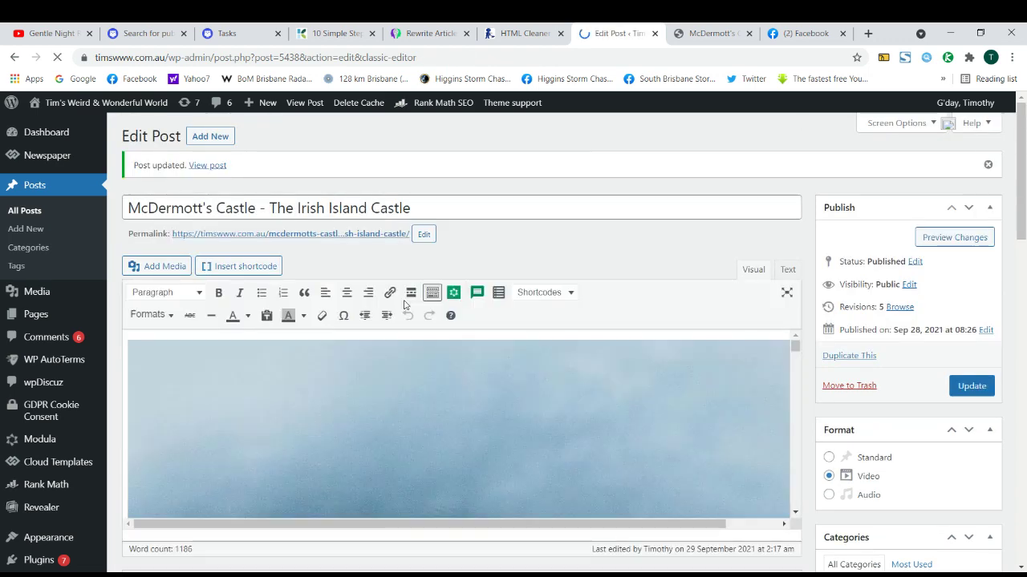
Examine the updated post from its title and castle location paragraphs through the History of McDermott's Castle section to the 2019 excavations.
scroll(377, 314, "down", 5)
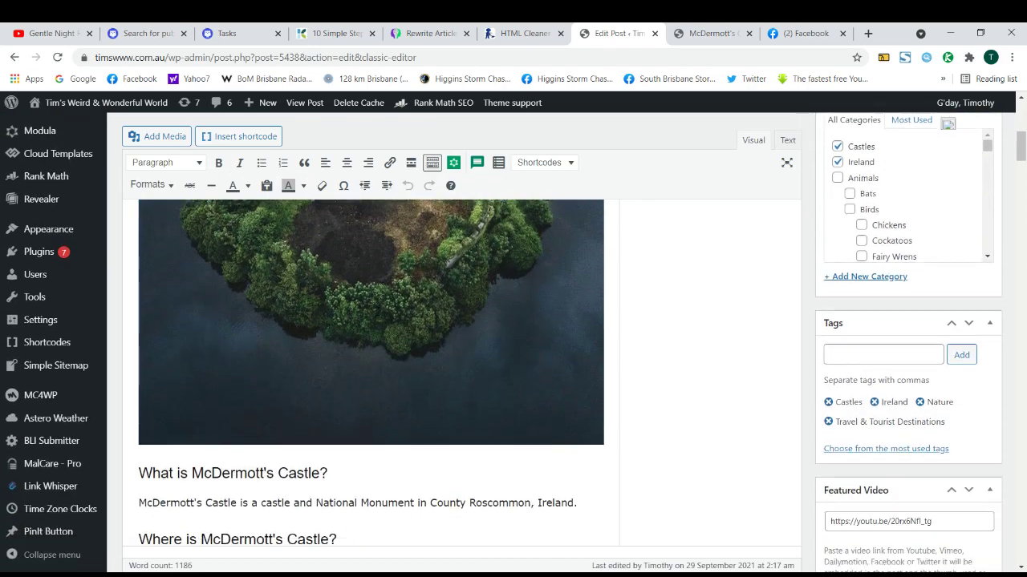
scroll(425, 319, "down", 7)
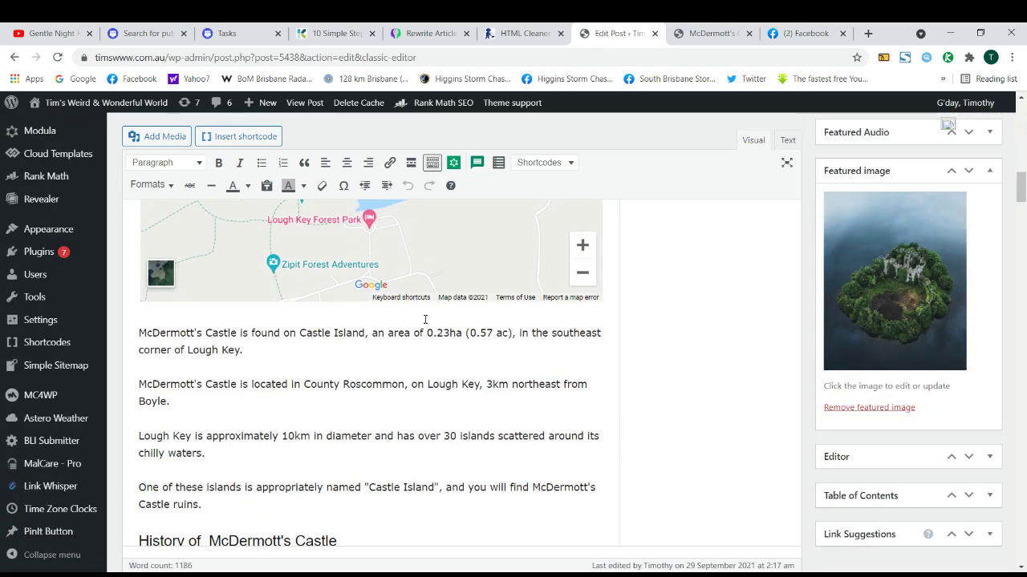
triple_click(402, 332)
scroll(402, 332, "up", 10)
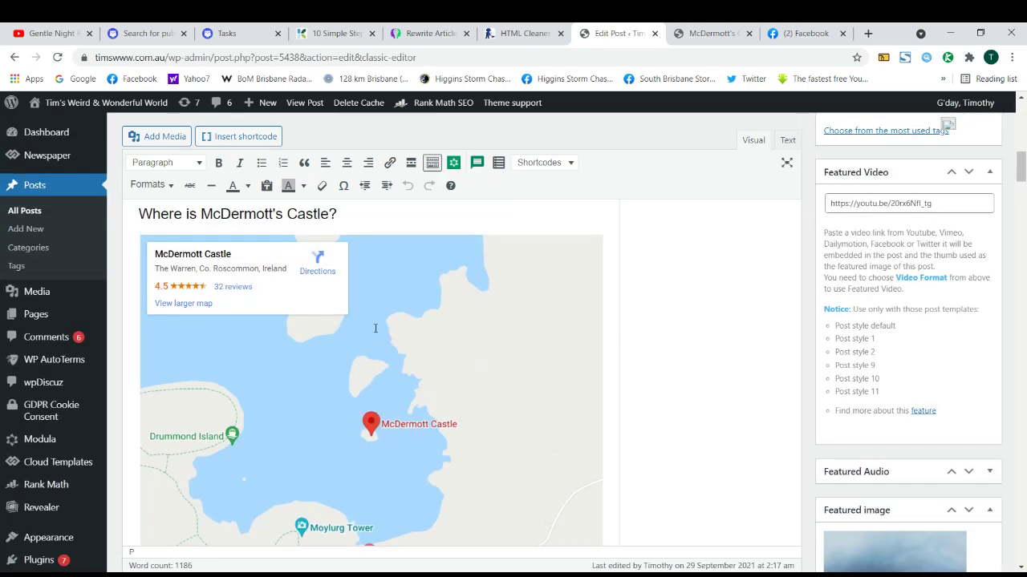
scroll(374, 326, "up", 8)
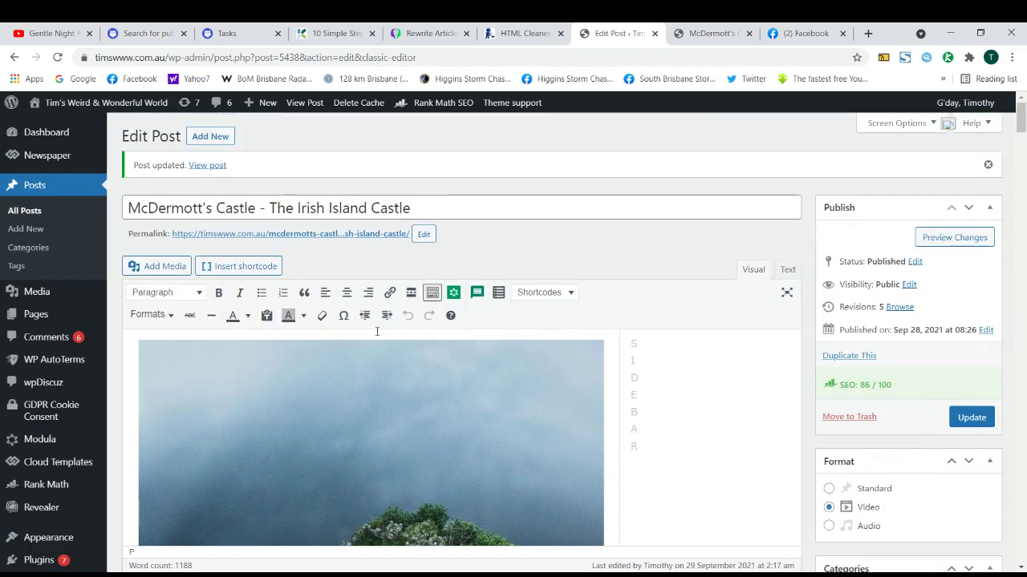
scroll(374, 326, "down", 3)
scroll(378, 330, "down", 8)
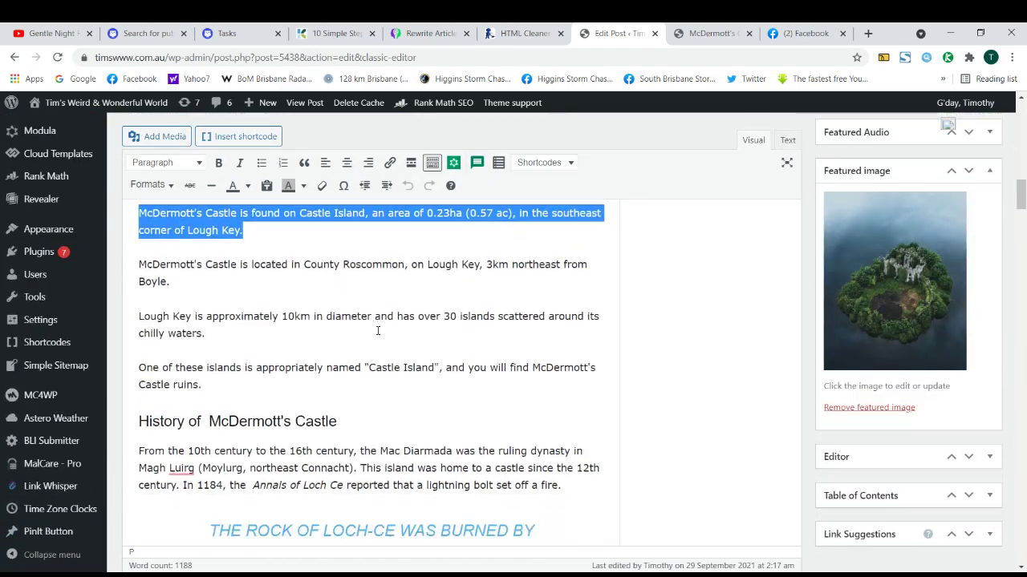
scroll(378, 330, "down", 2)
triple_click(393, 313)
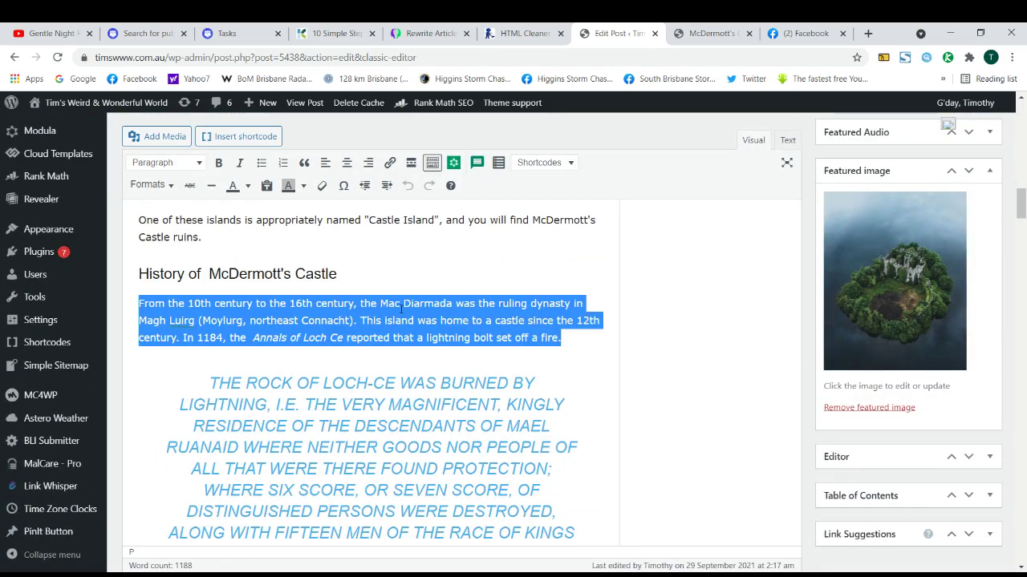
scroll(393, 312, "down", 10)
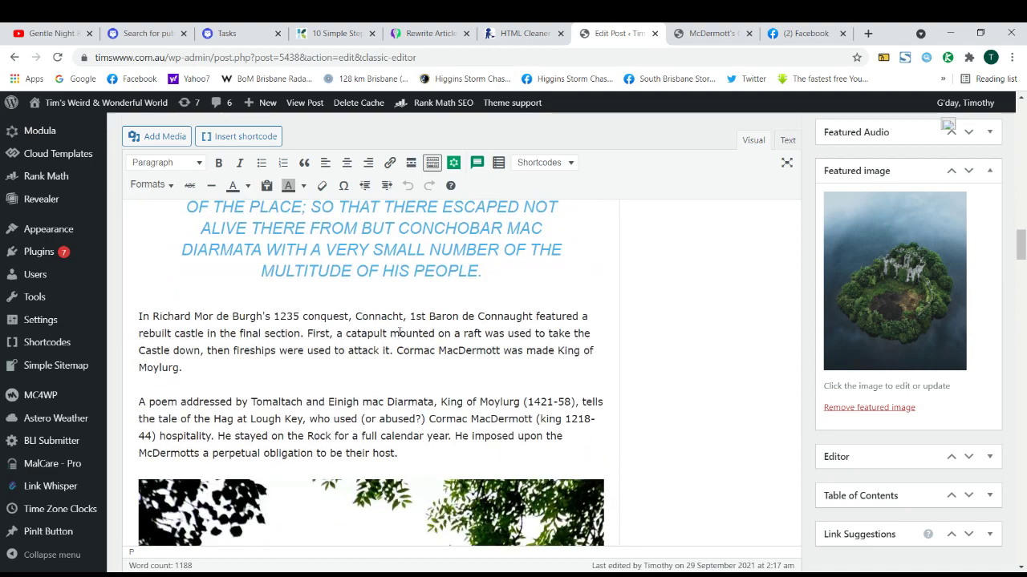
triple_click(393, 333)
scroll(393, 333, "down", 8)
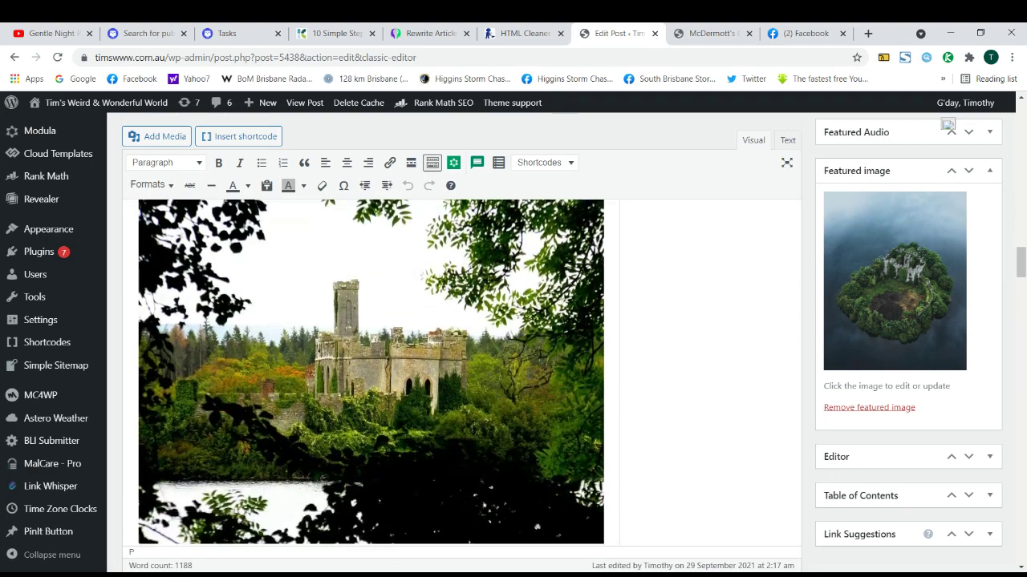
scroll(391, 329, "down", 4)
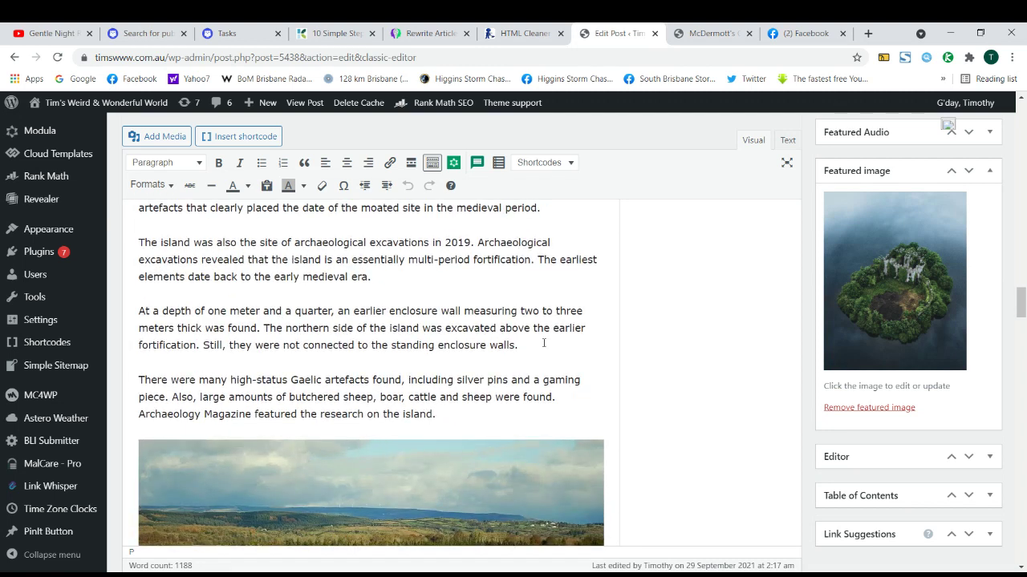
Examine the paragraphs on the enclosure wall, Gaelic artefacts and Building section, down to A story of tragedy.
double_click(479, 347)
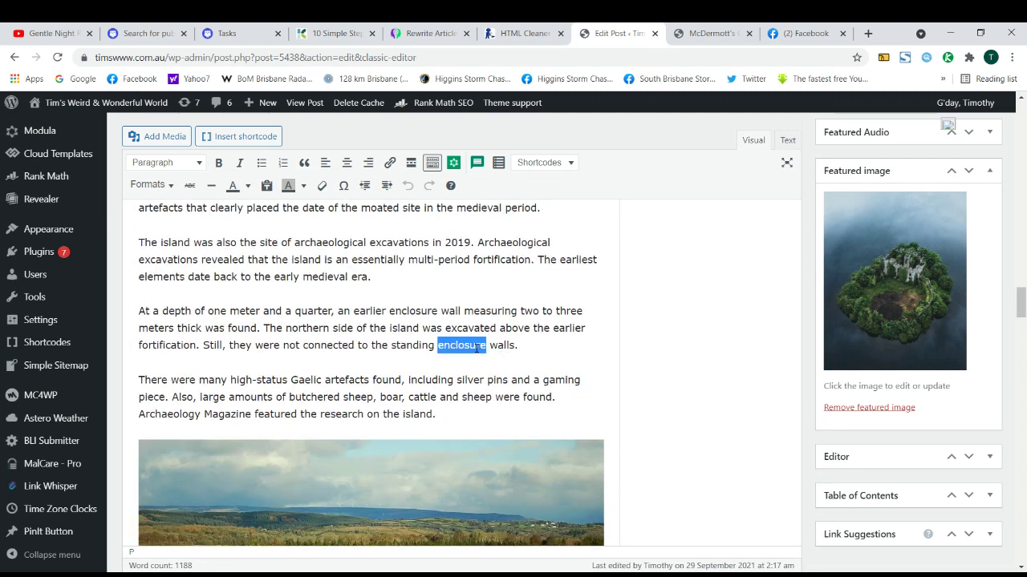
triple_click(476, 347)
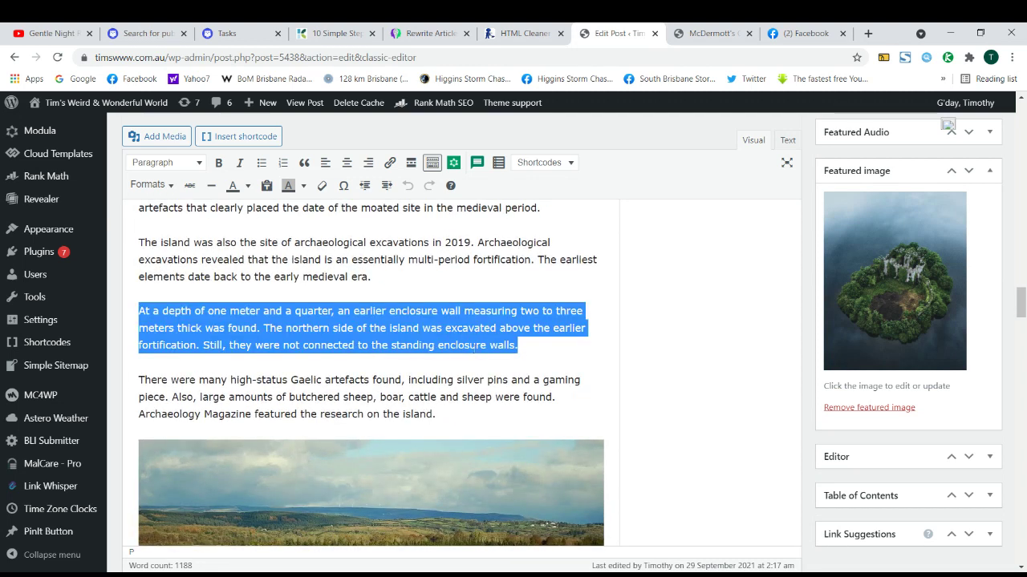
scroll(473, 346, "down", 2)
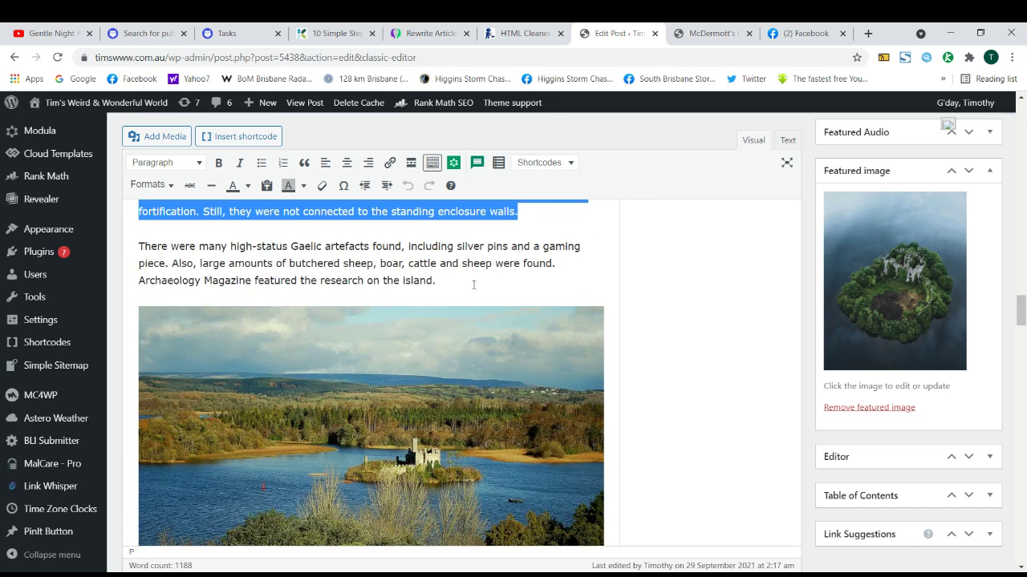
left_click(473, 284)
triple_click(405, 280)
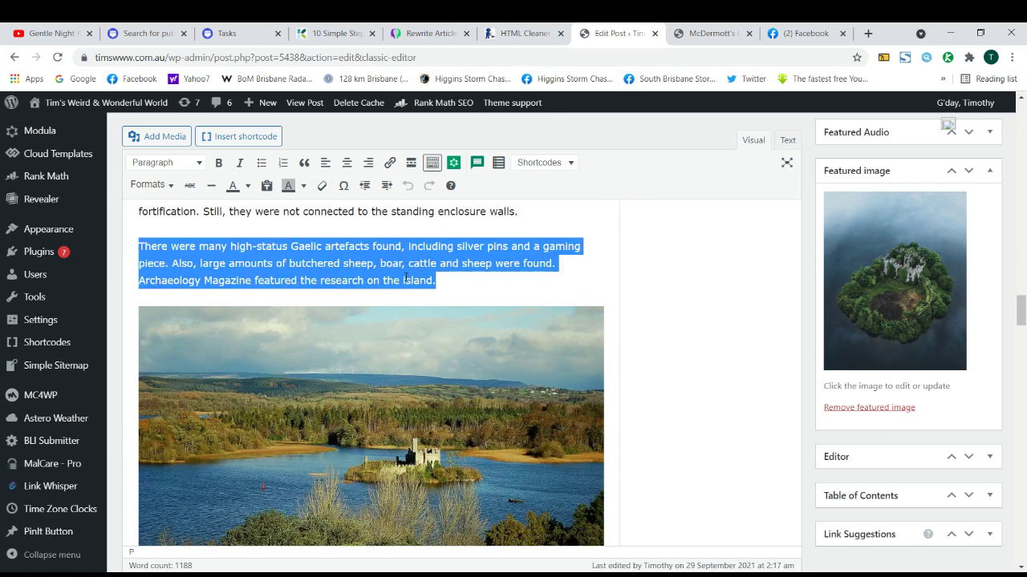
double_click(393, 280)
left_click(395, 278)
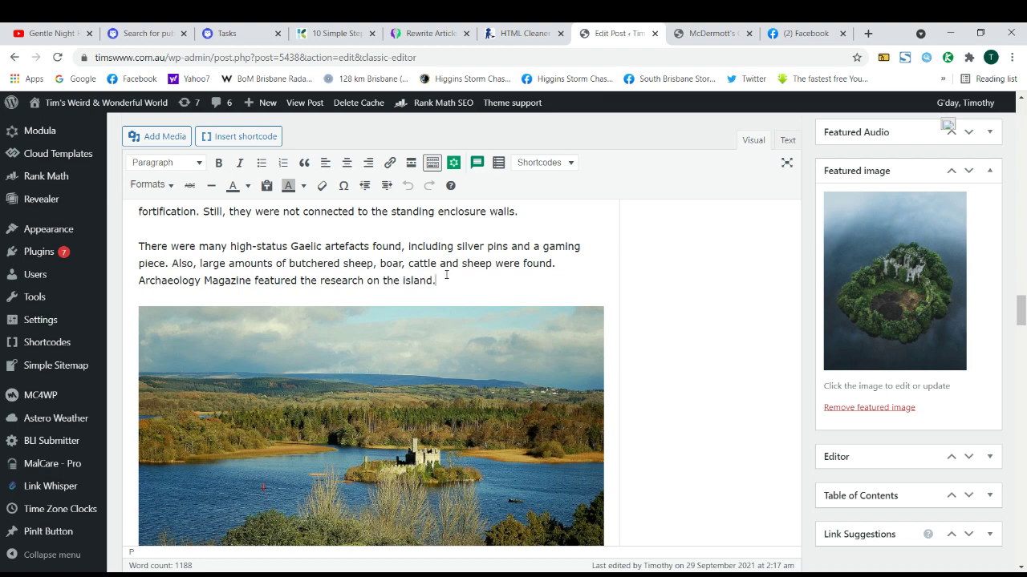
scroll(446, 276, "down", 7)
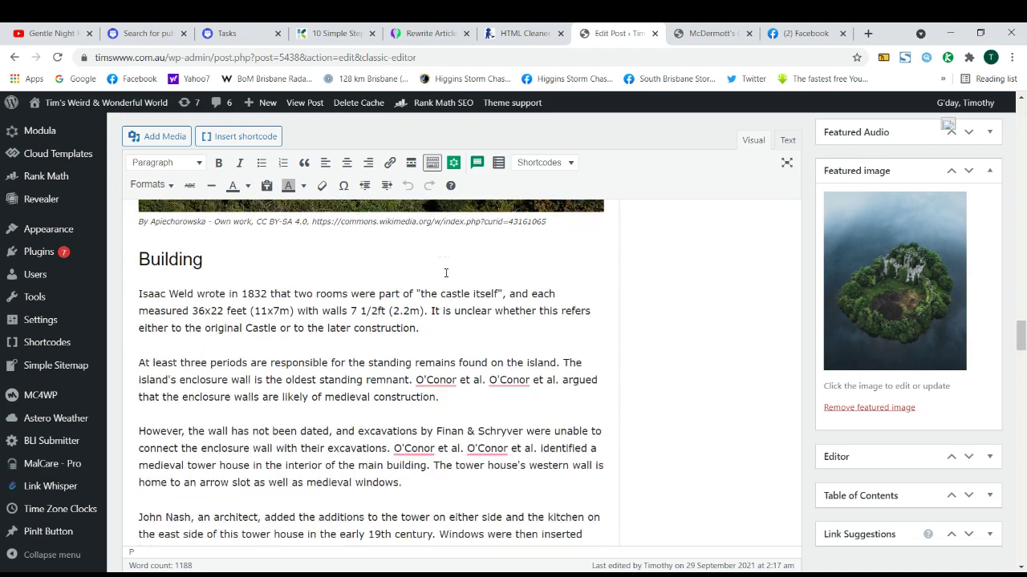
triple_click(391, 267)
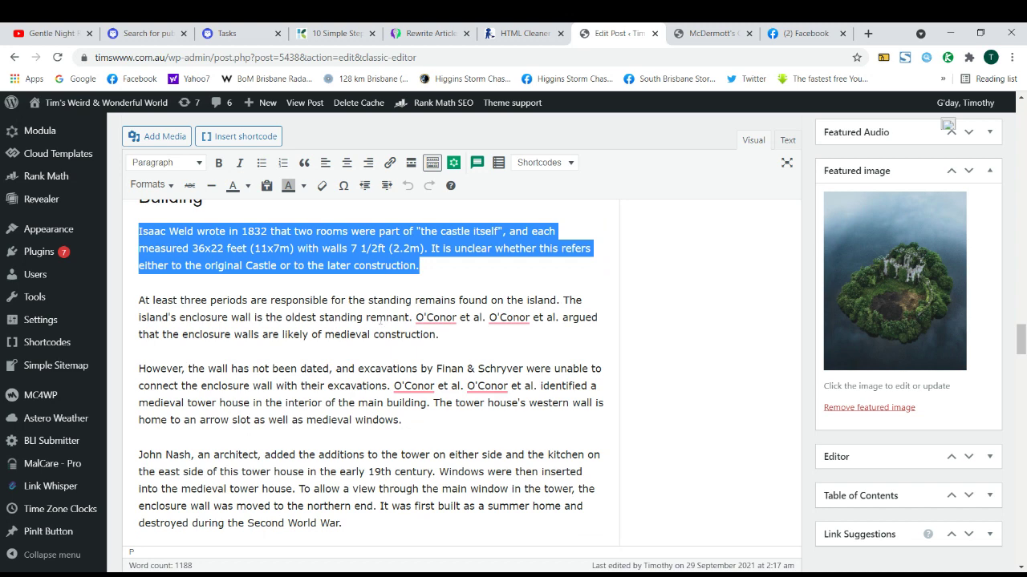
double_click(386, 318)
triple_click(385, 338)
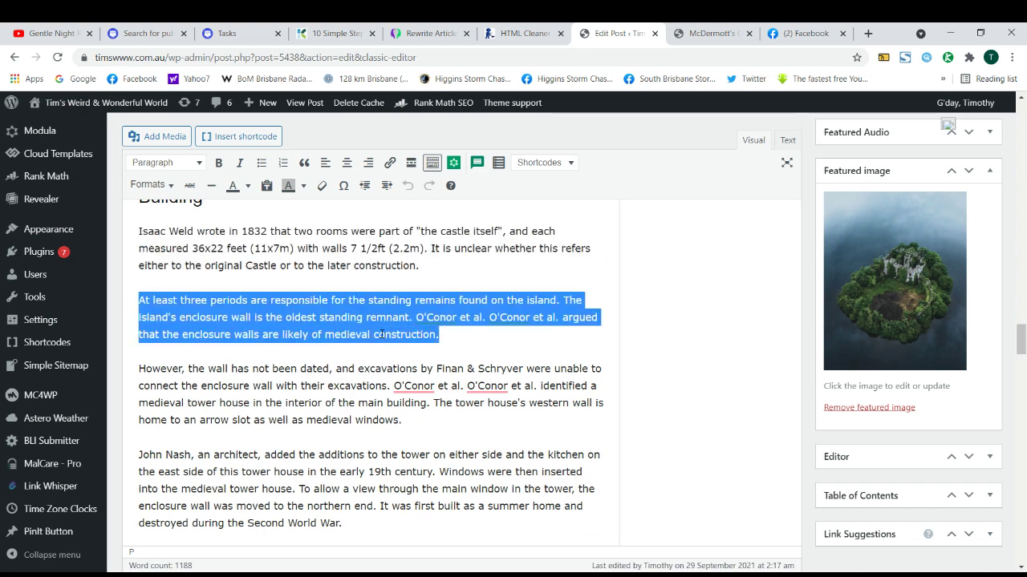
scroll(372, 304, "down", 2)
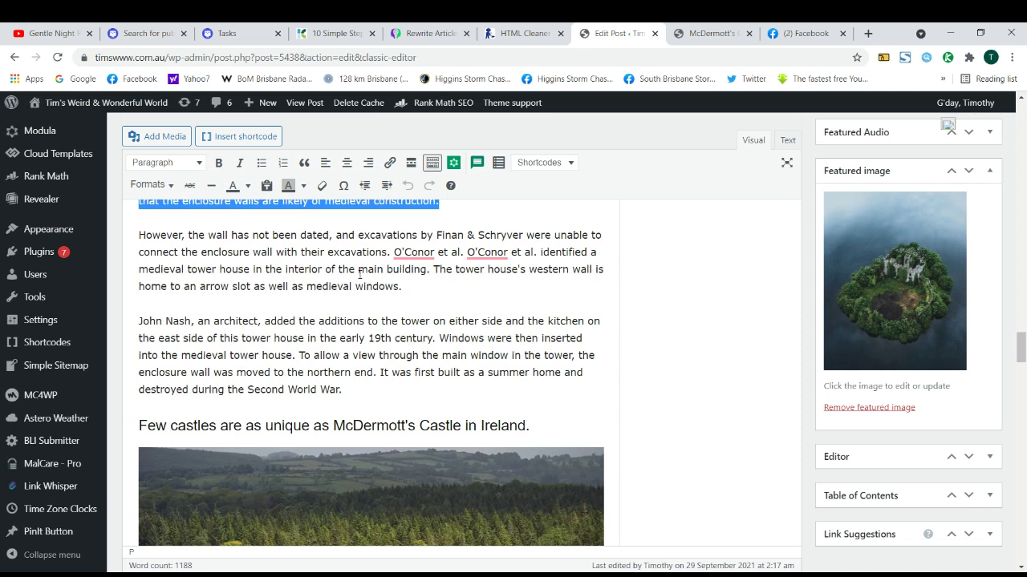
scroll(360, 275, "down", 7)
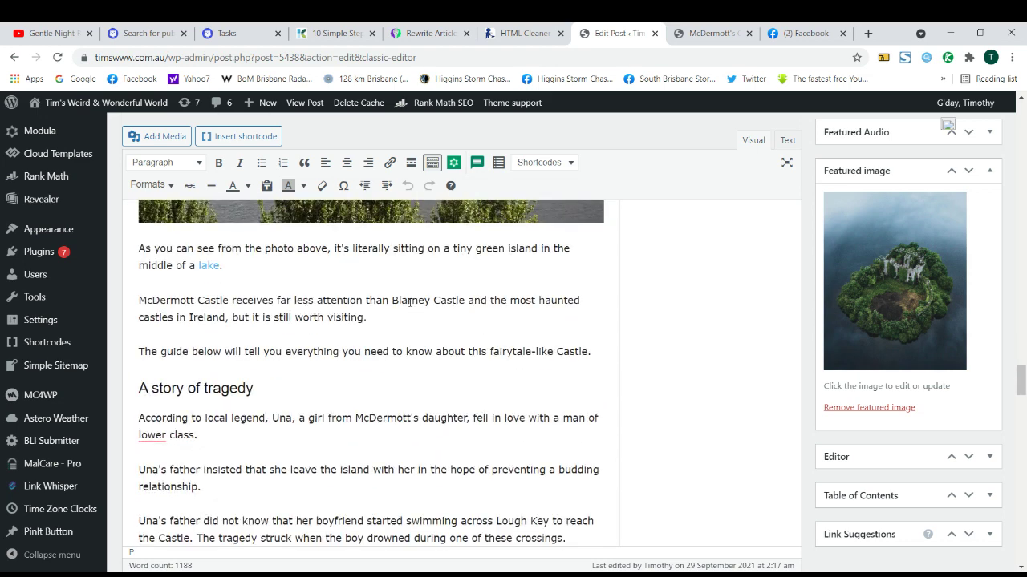
Review the post from the Blarney Castle comparison paragraph through the tragedy and travel sections, down to the Rank Math SEO checks and Post Settings.
triple_click(410, 301)
scroll(329, 317, "down", 1)
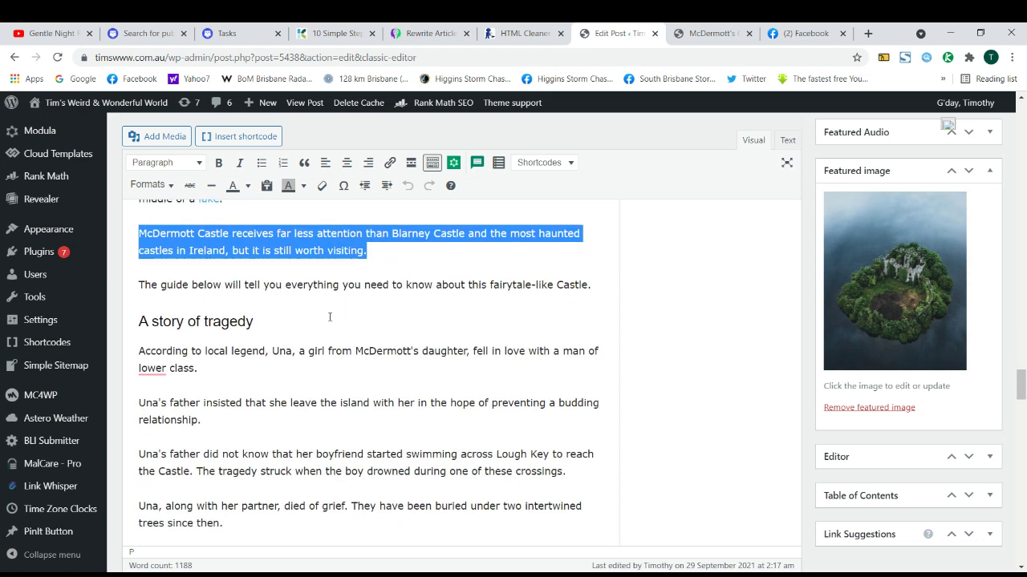
scroll(329, 317, "down", 2)
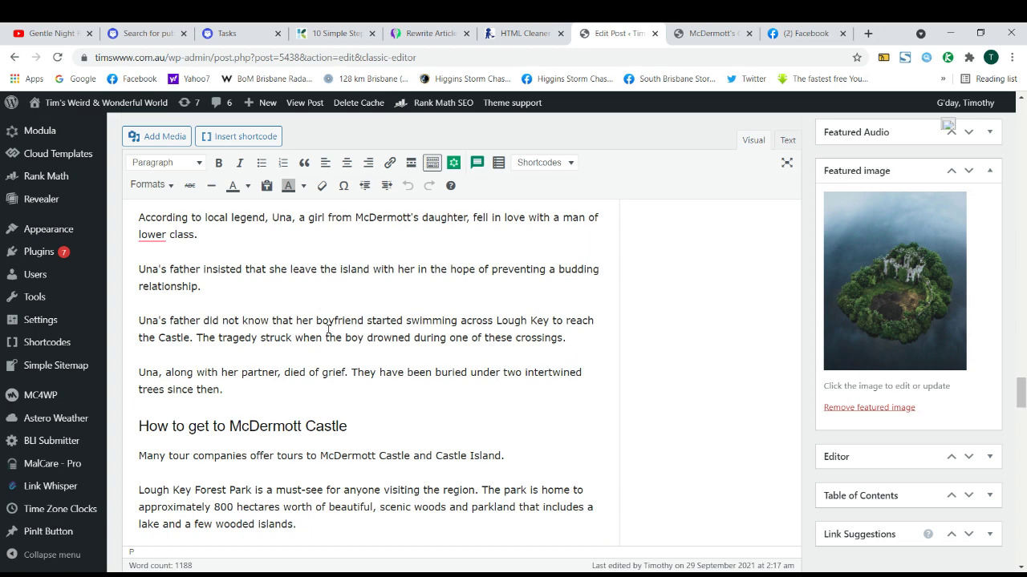
scroll(328, 329, "down", 10)
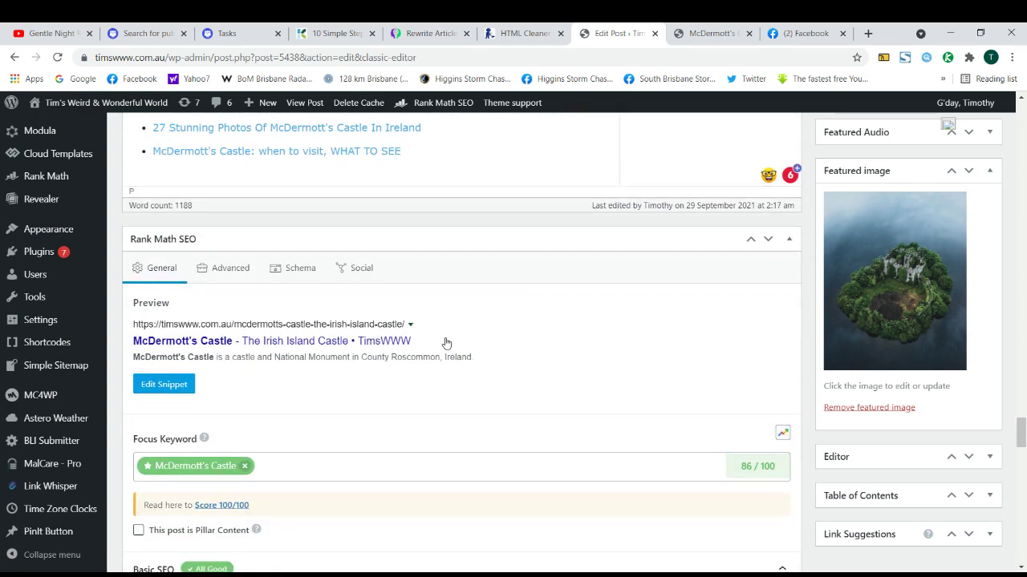
scroll(447, 343, "down", 2)
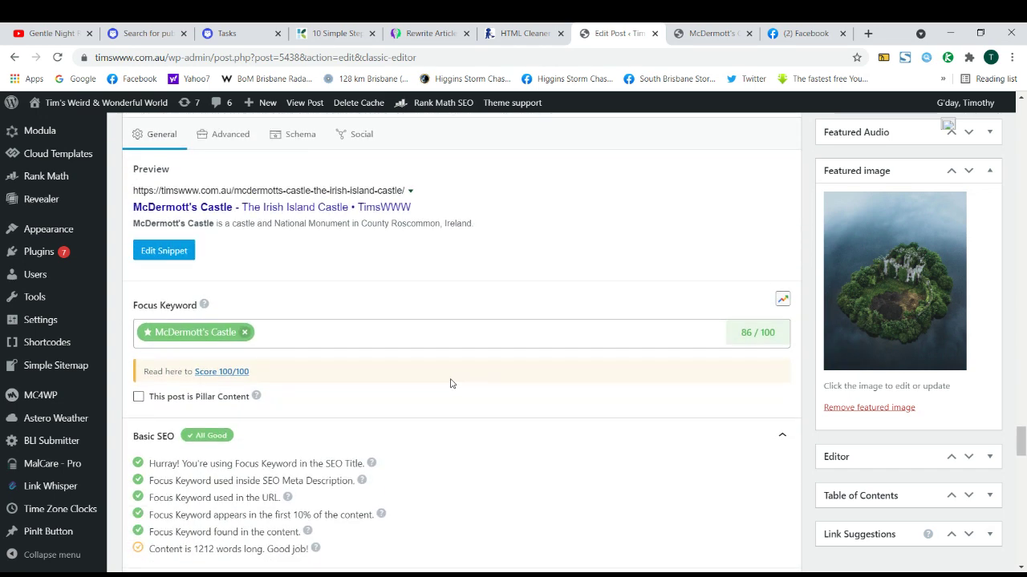
scroll(451, 377, "down", 5)
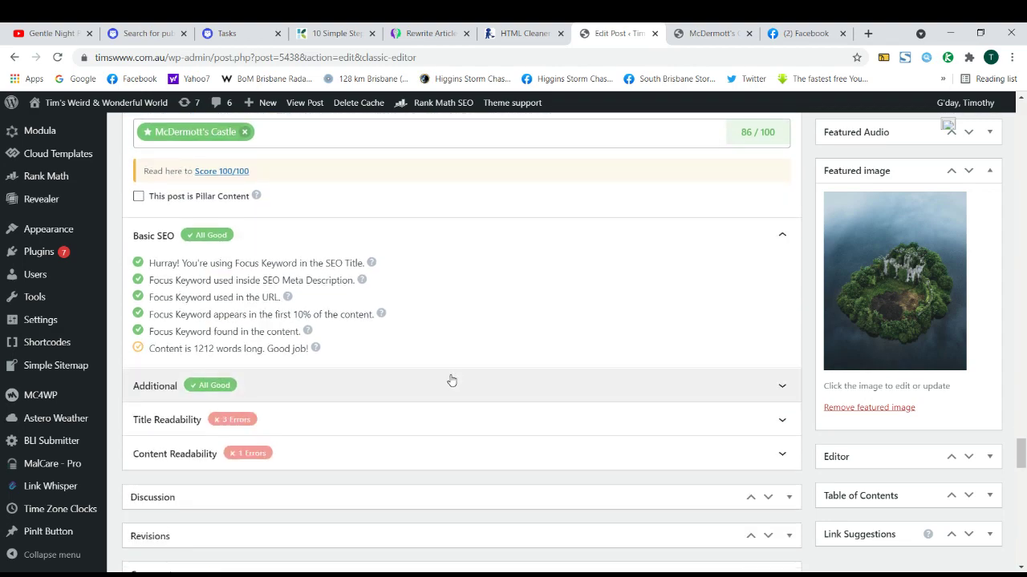
scroll(451, 375, "down", 4)
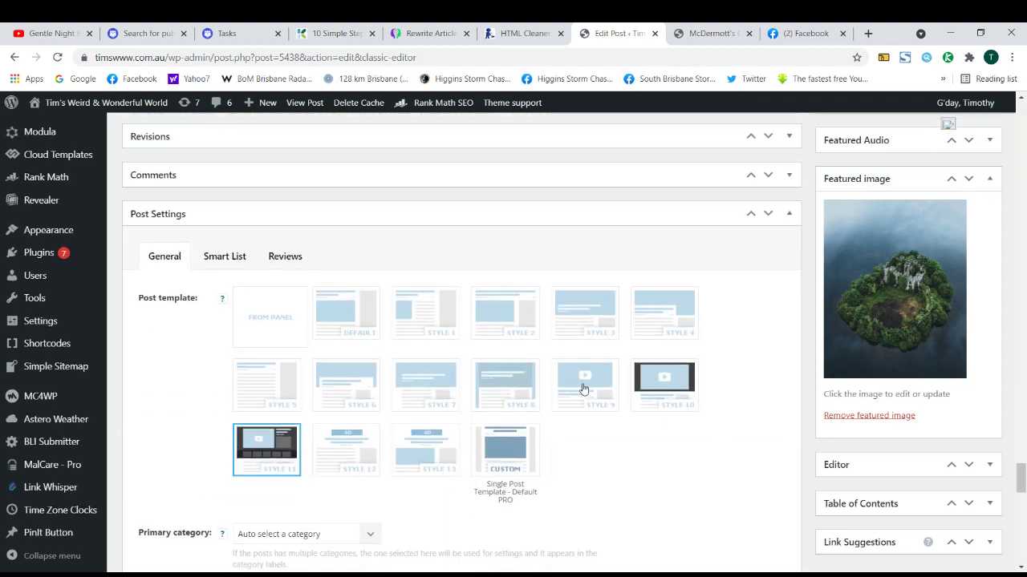
scroll(584, 388, "up", 9)
scroll(584, 389, "up", 12)
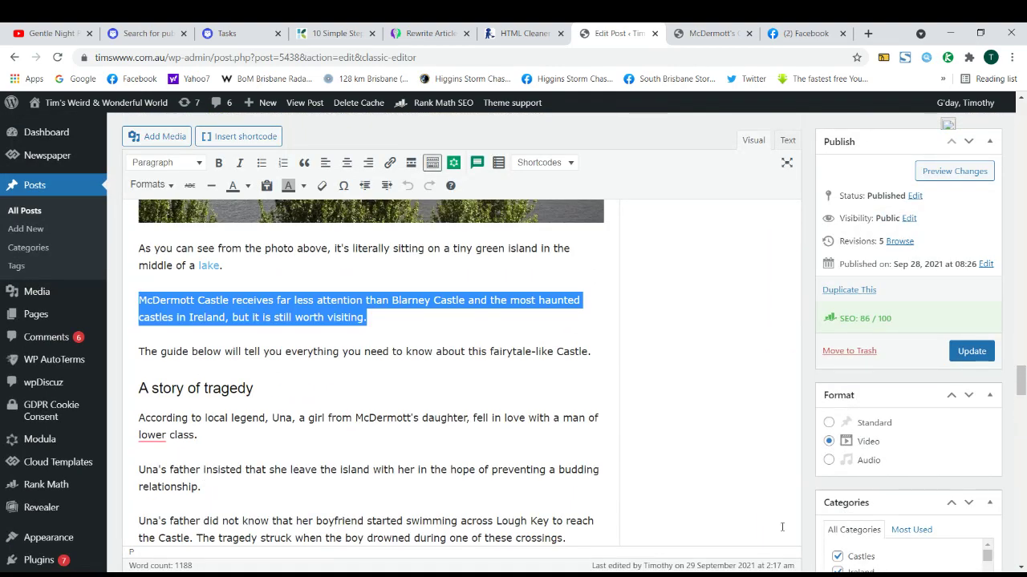